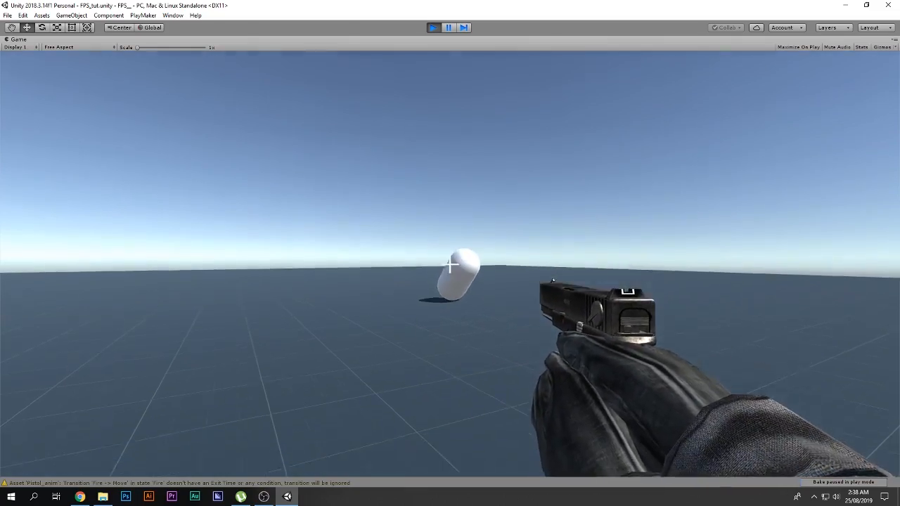
Play-test the first-person scene by moving the armed player around the white capsule and across the ground plane.
key(s)
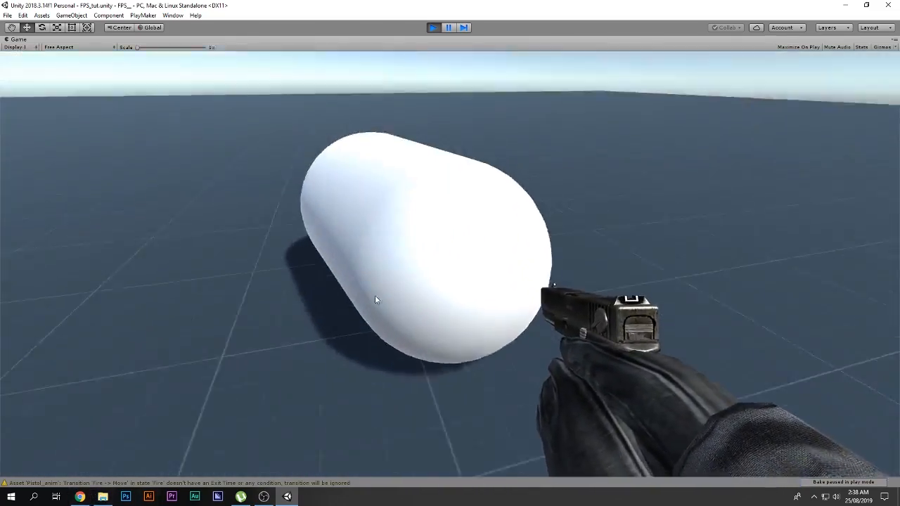
key(a)
key(shift+w)
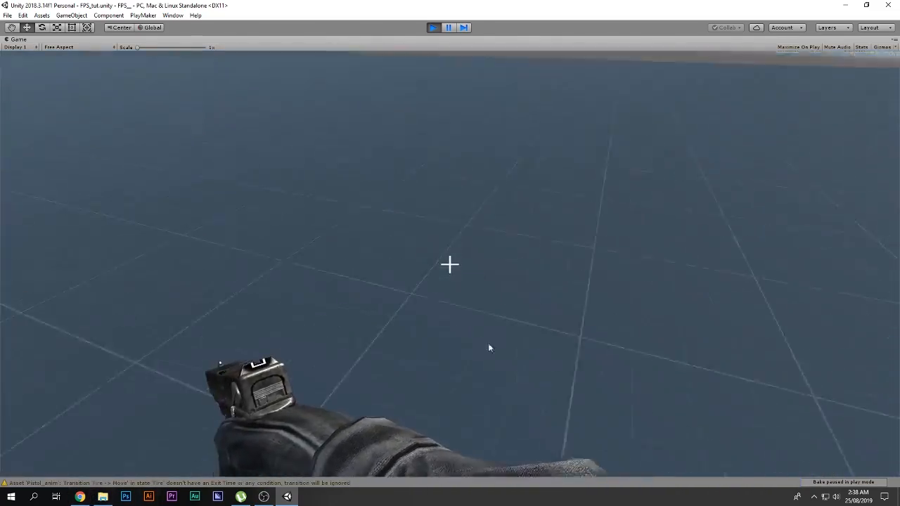
key(s)
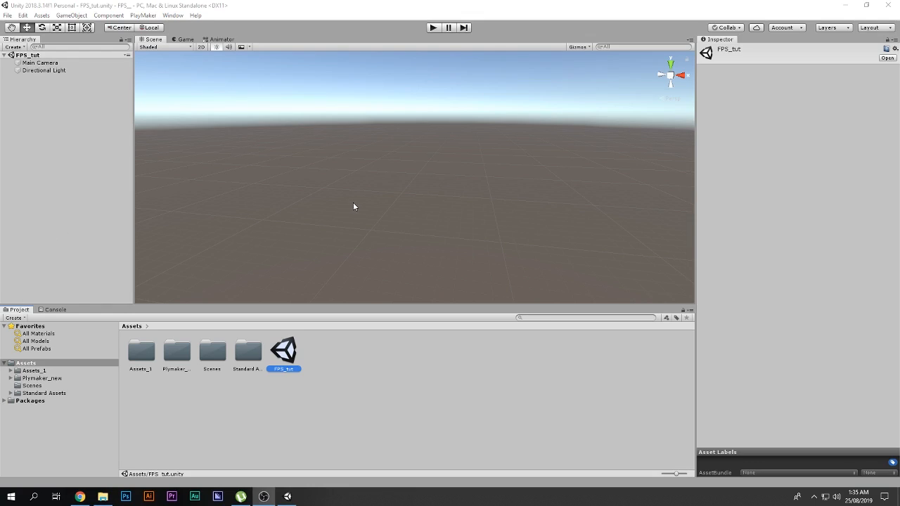
Examine the Main Camera and Directional Light of the FPS_tut scene and their component settings.
right_drag(384, 197, 457, 190)
double_click(40, 63)
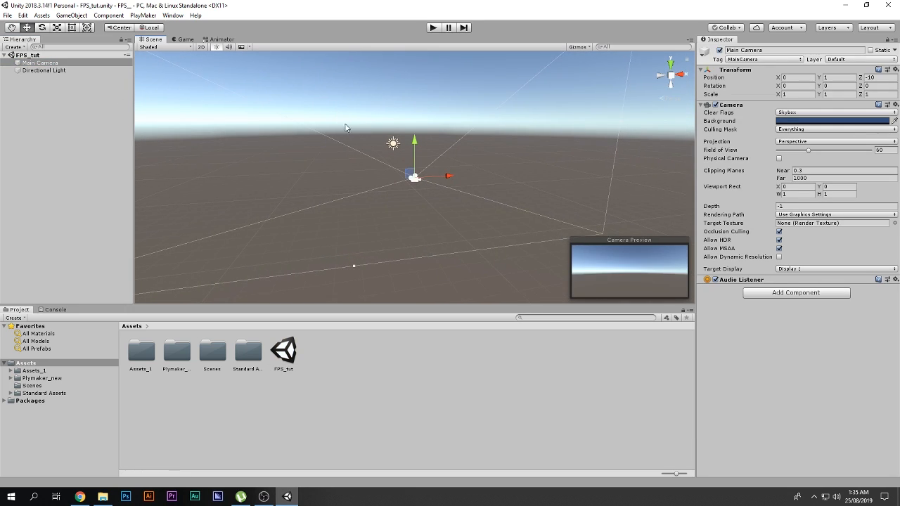
double_click(44, 70)
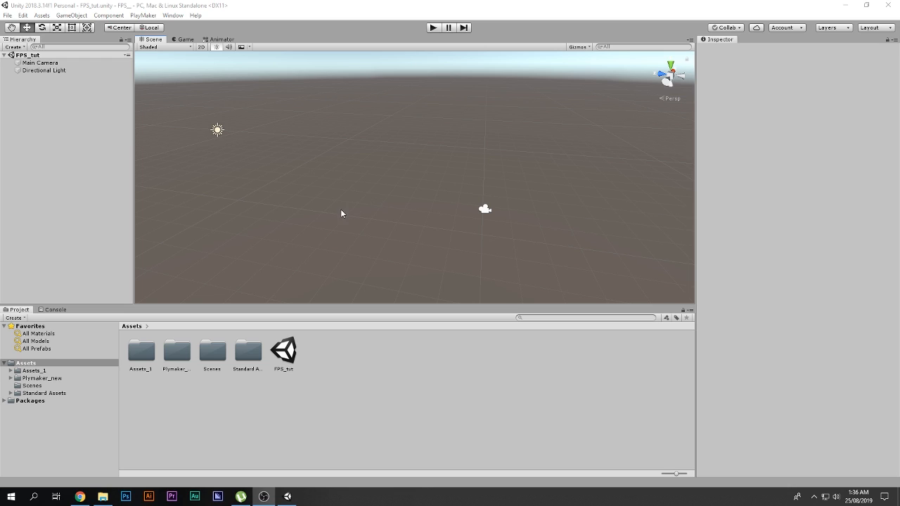
click(217, 130)
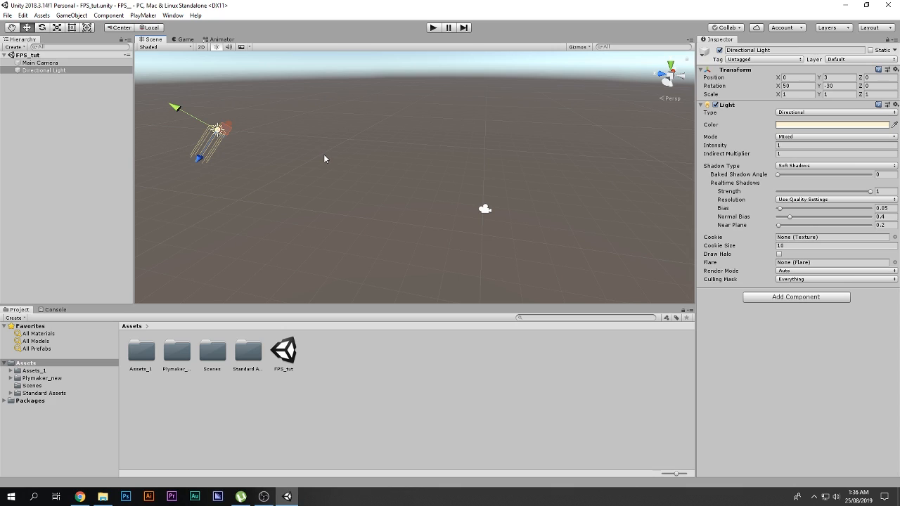
click(483, 207)
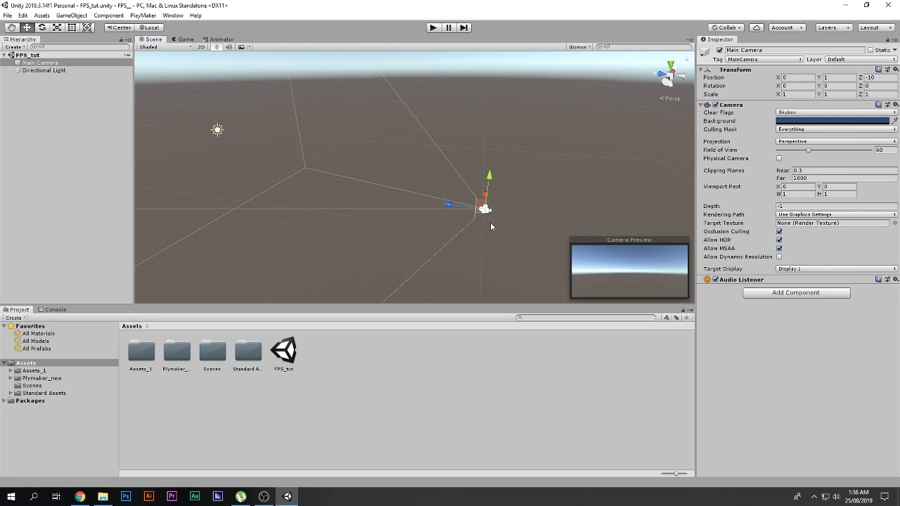
click(498, 240)
click(485, 209)
click(478, 232)
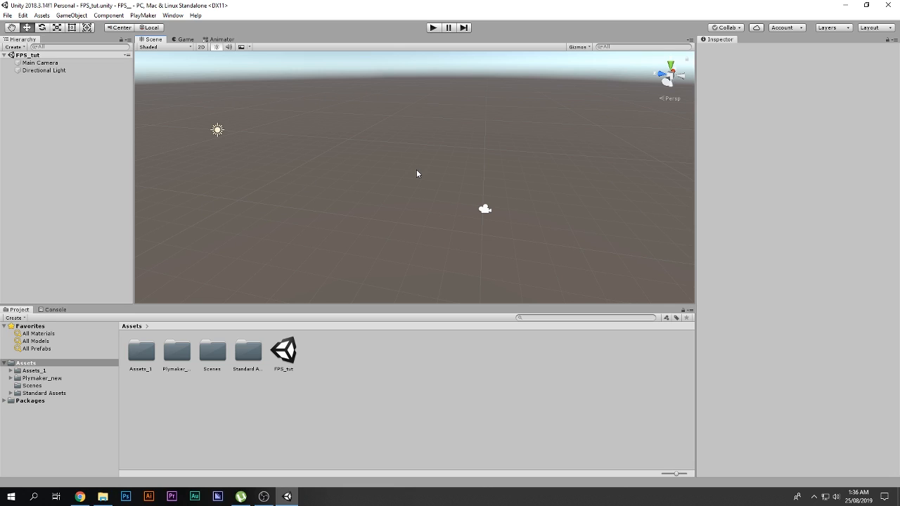
click(217, 129)
click(442, 190)
middle_drag(407, 207, 424, 205)
scroll(425, 206, up, 3)
middle_drag(398, 234, 411, 237)
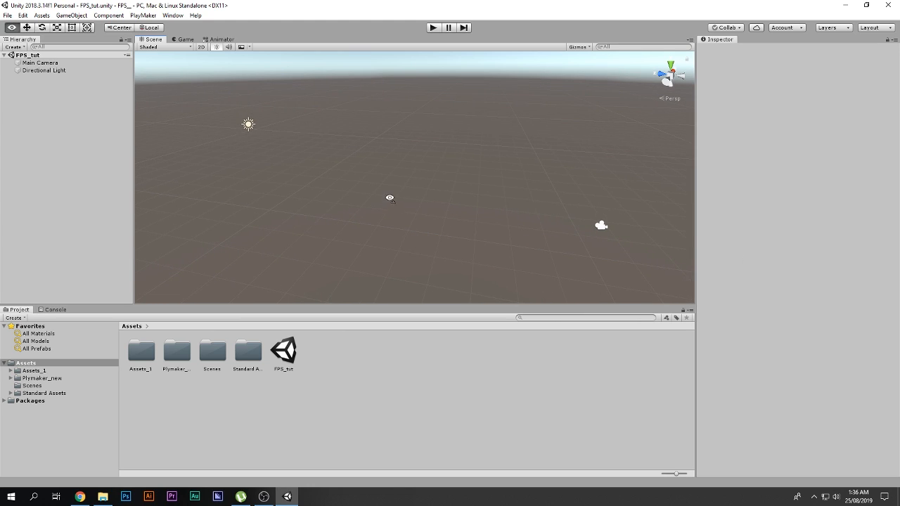
right_drag(389, 197, 412, 191)
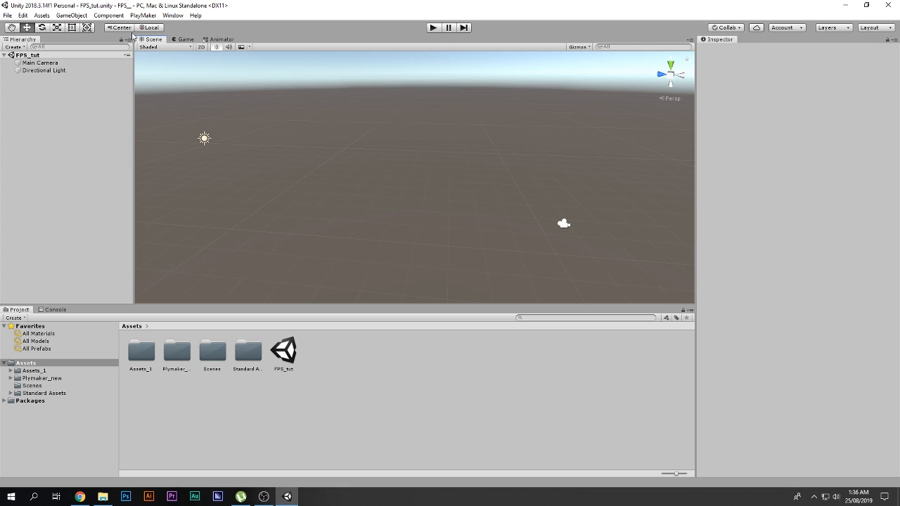
click(43, 15)
mouse_move(67, 123)
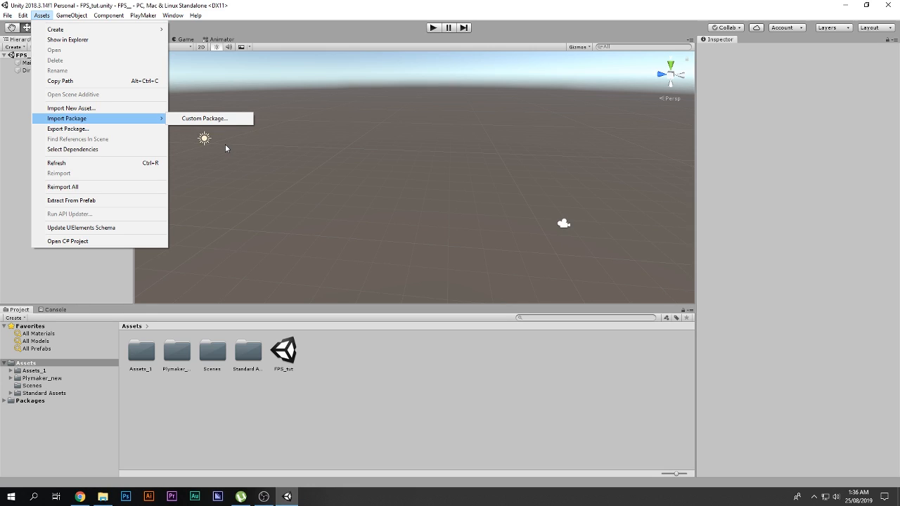
click(32, 11)
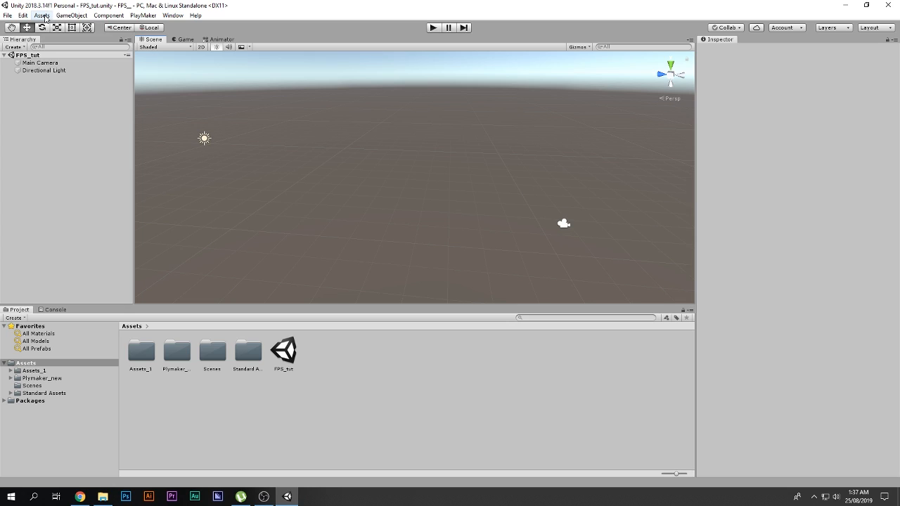
click(42, 15)
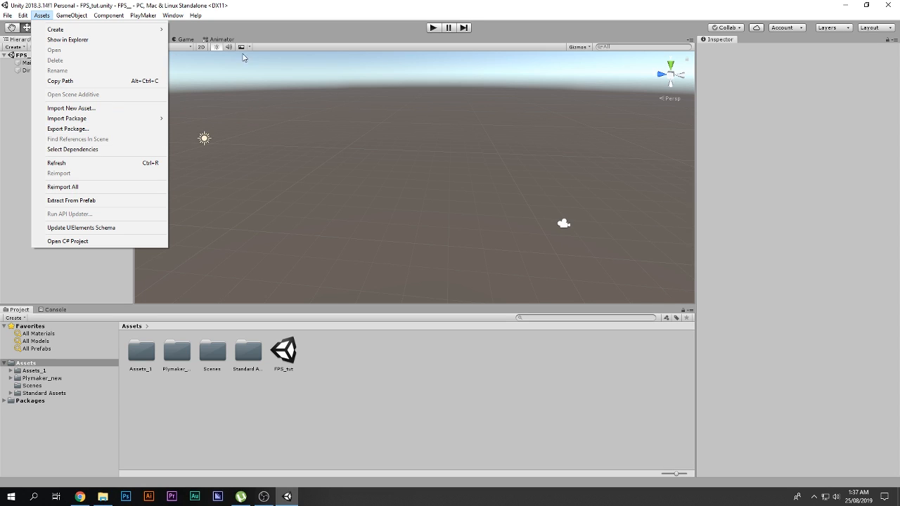
click(262, 28)
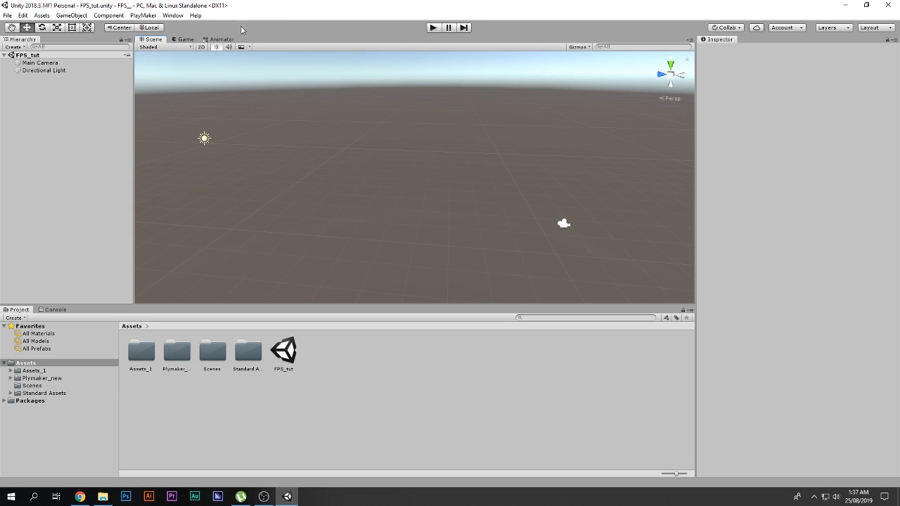
Open the Asset Store inside the editor.
click(172, 14)
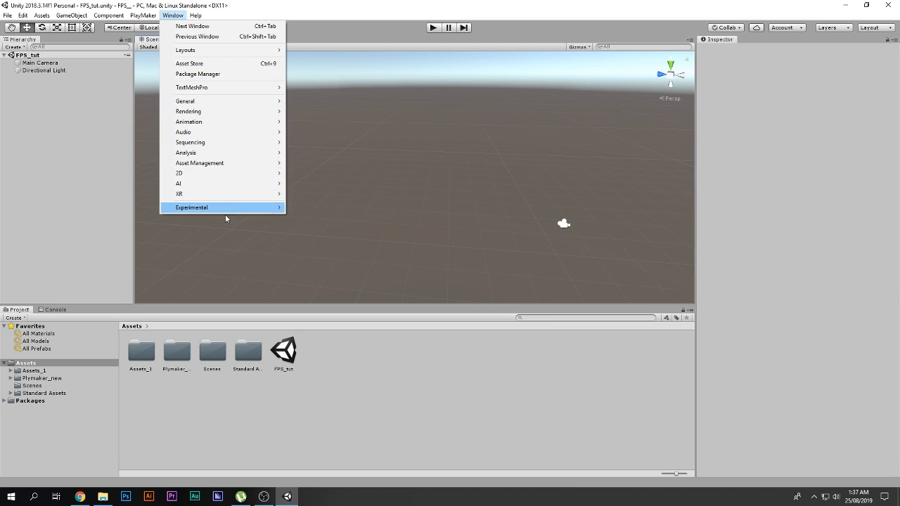
mouse_move(205, 163)
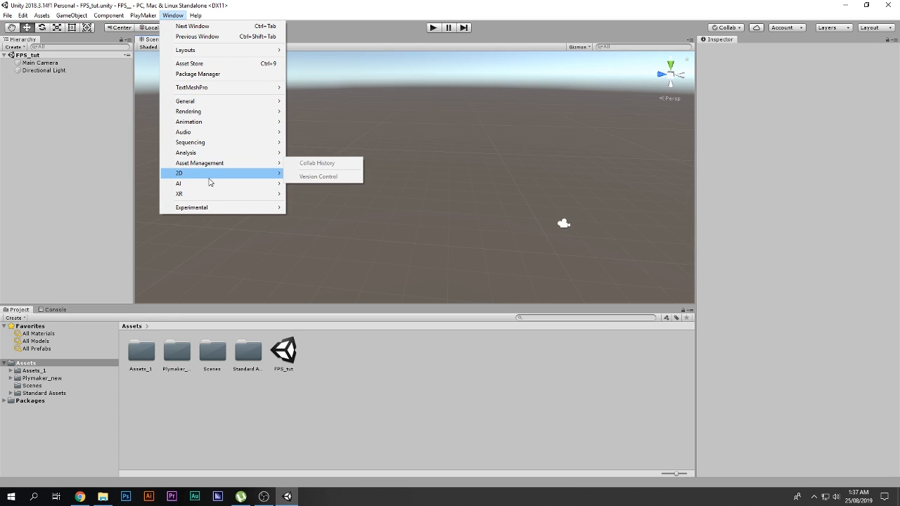
mouse_move(211, 102)
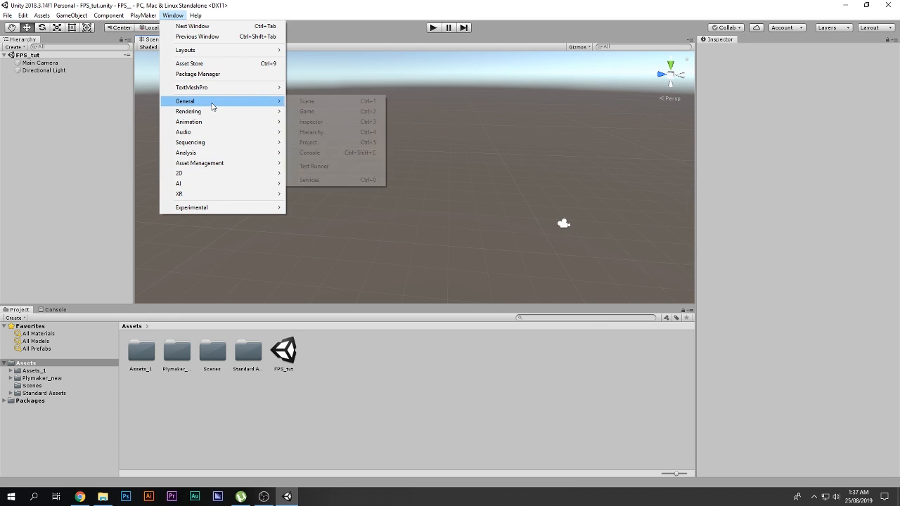
click(243, 64)
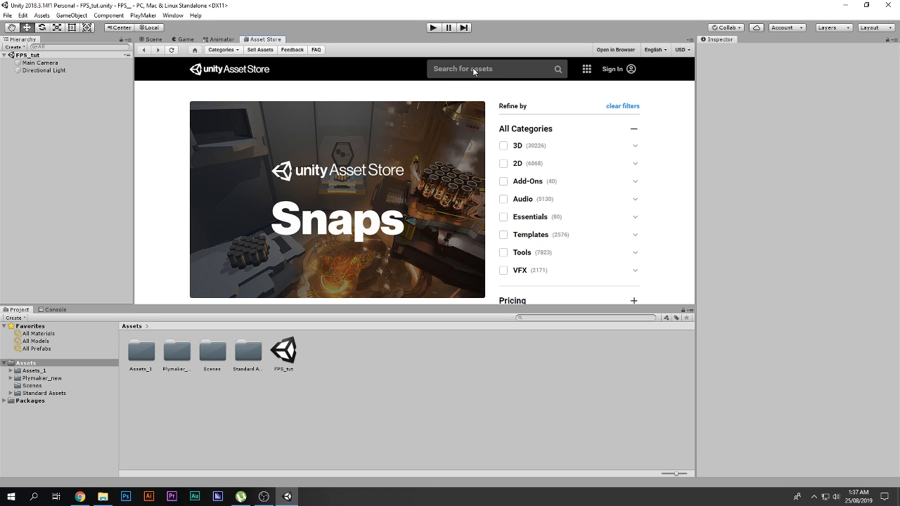
Search the Asset Store for "standard assets".
click(473, 69)
text(st)
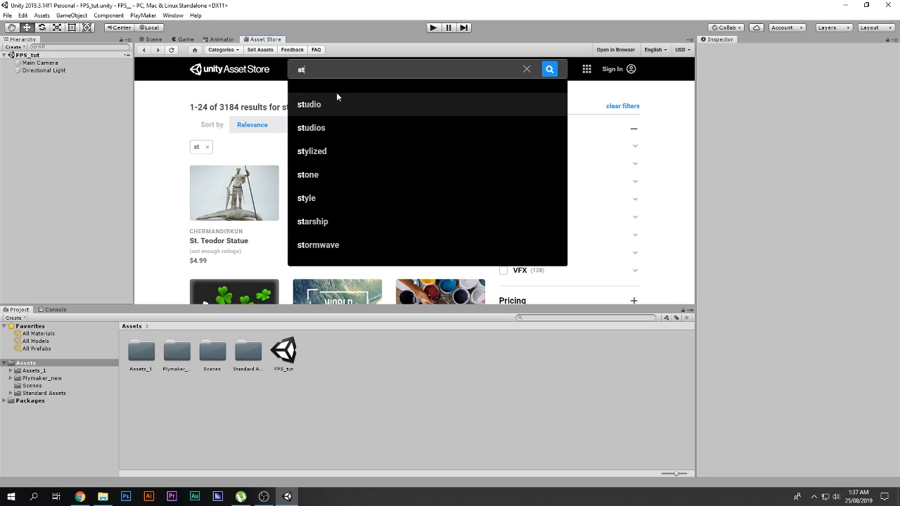
click(337, 96)
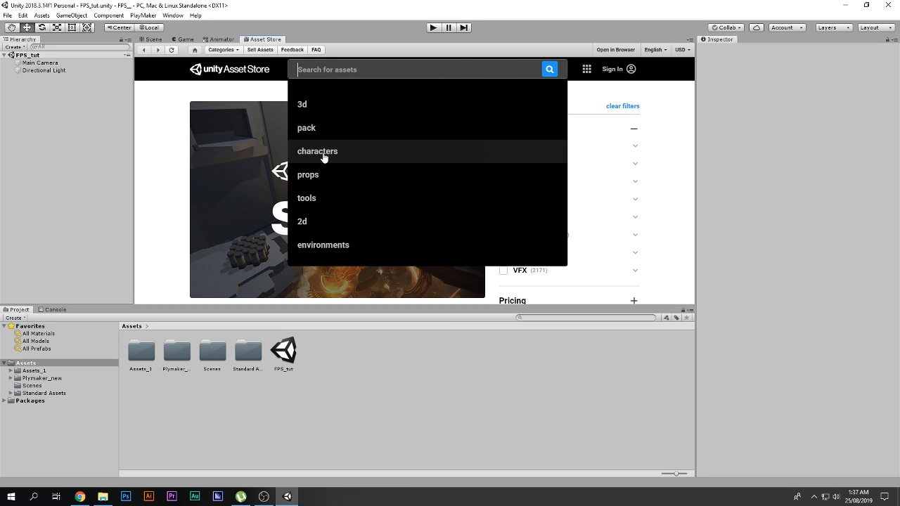
text(sta)
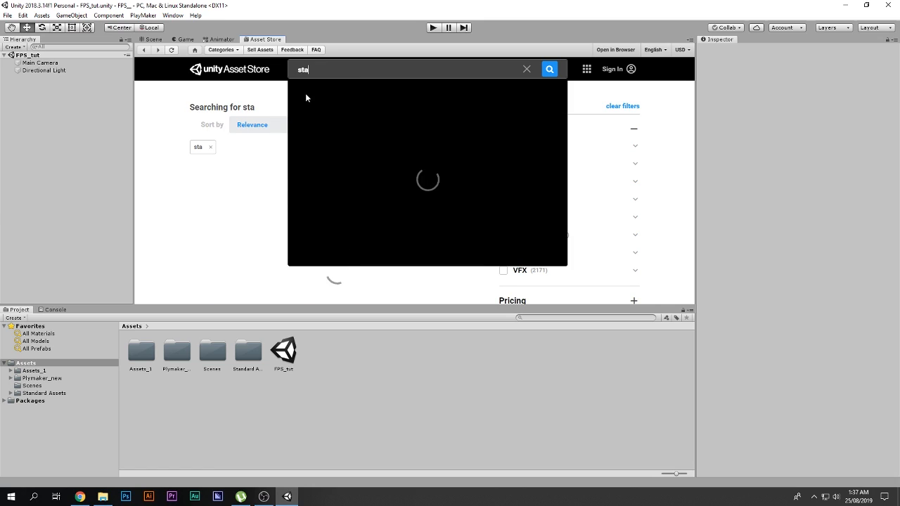
text(ndard assets)
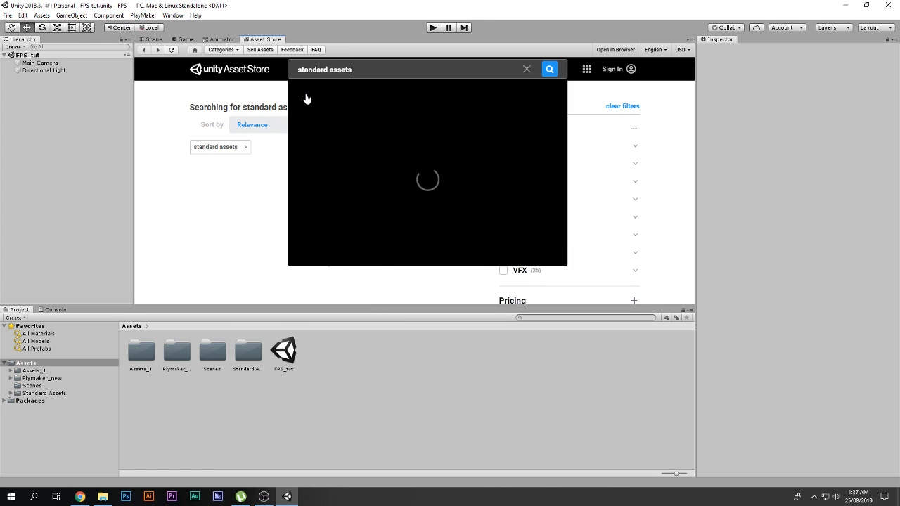
key(Return)
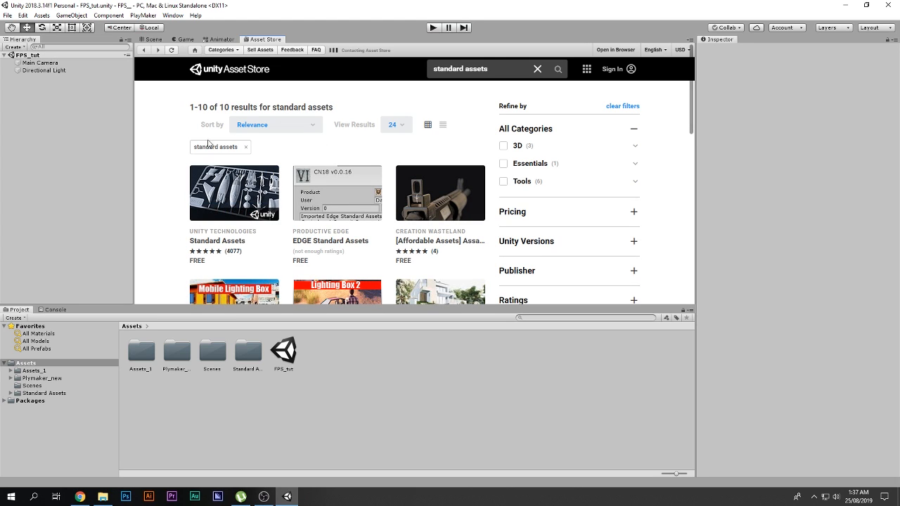
Open the free Standard Assets package by Unity Technologies and start importing it.
click(219, 184)
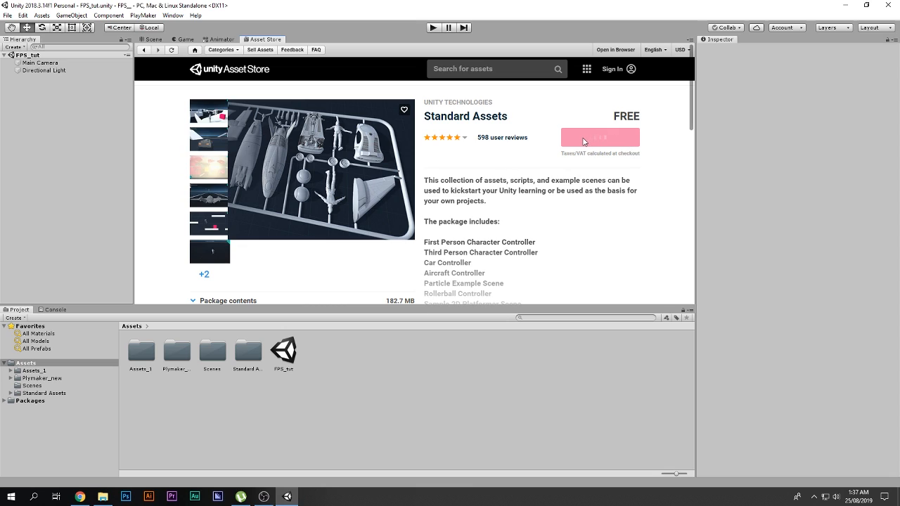
double_click(625, 116)
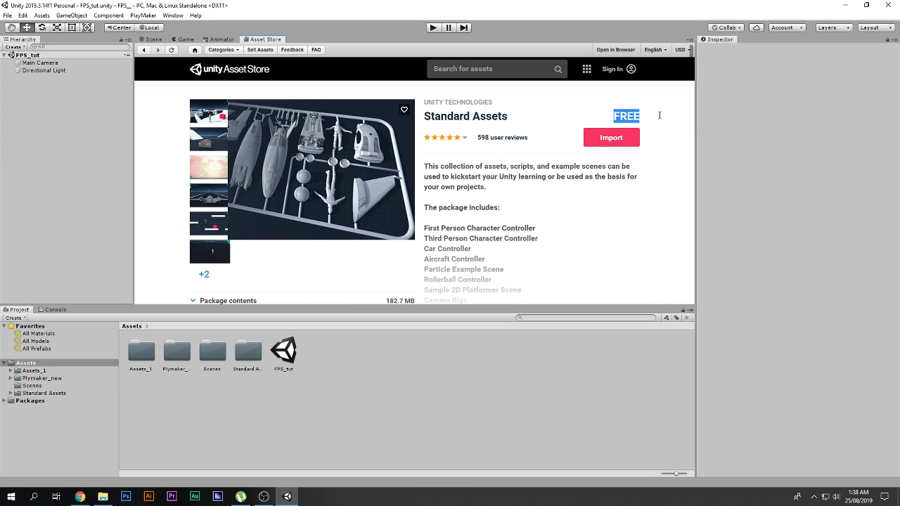
click(619, 140)
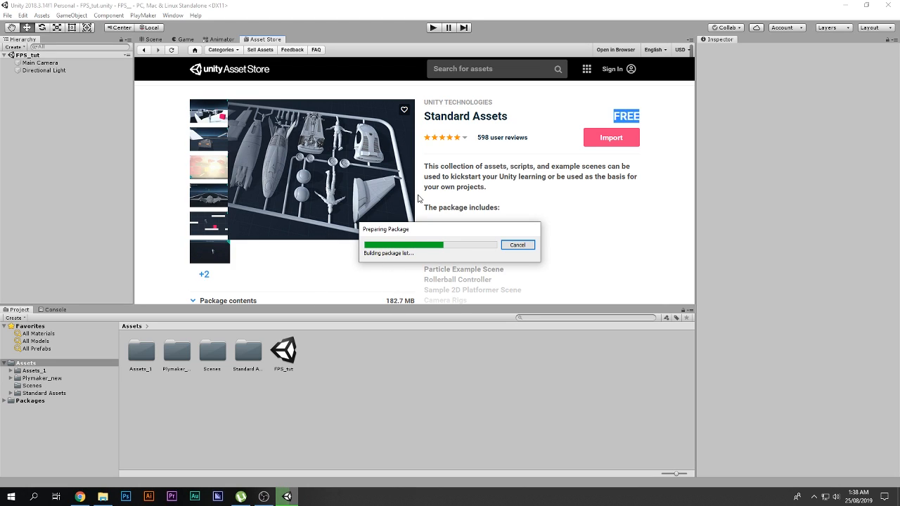
Collapse the SampleScenes and Standard Assets folders in the package contents and exclude SampleScenes from the import.
drag(413, 90, 386, 97)
click(310, 146)
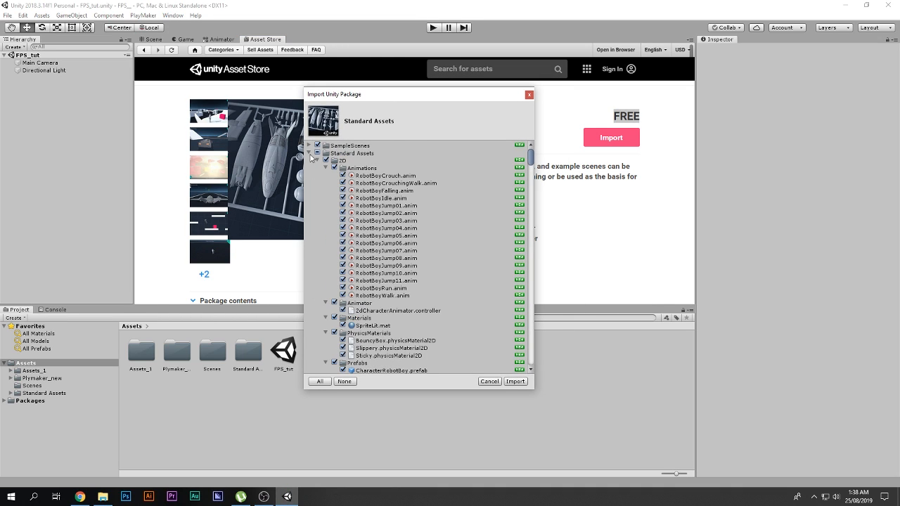
click(309, 153)
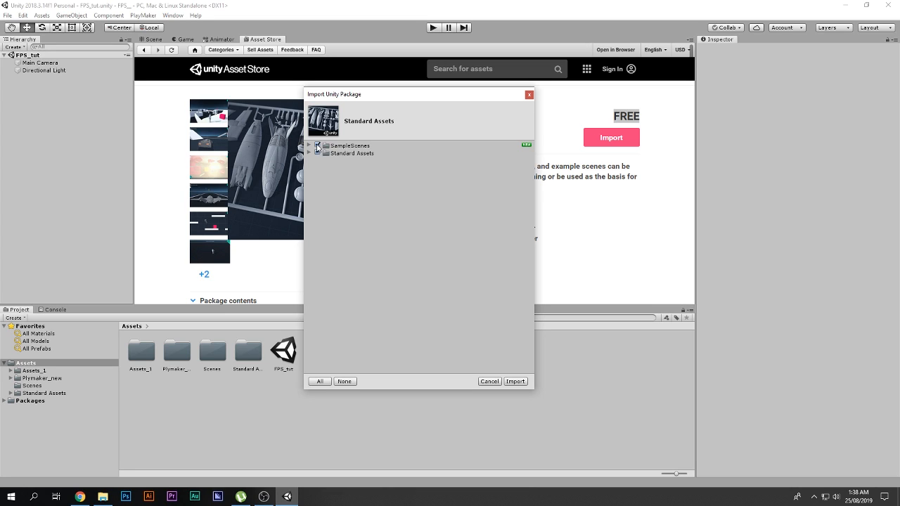
click(317, 146)
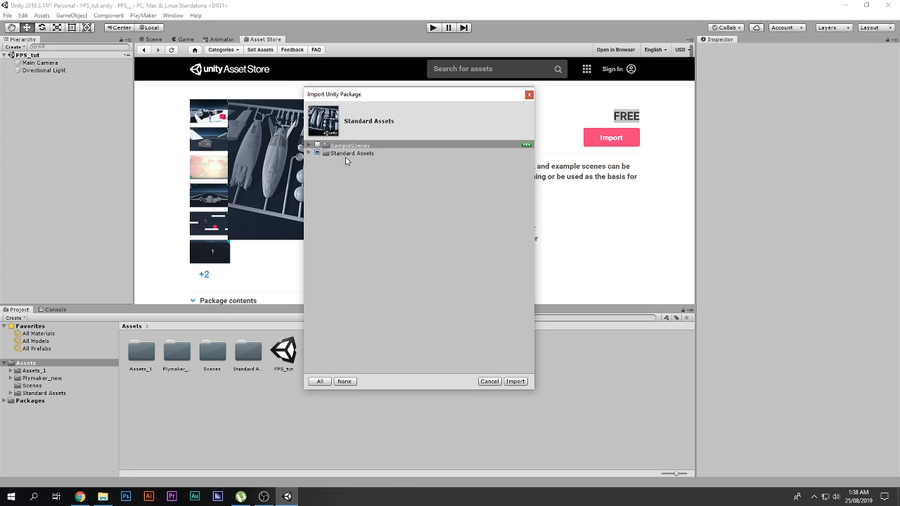
Expand the Standard Assets folder in the package contents and collapse each of its subfolders from 2D to Vehicles.
click(308, 152)
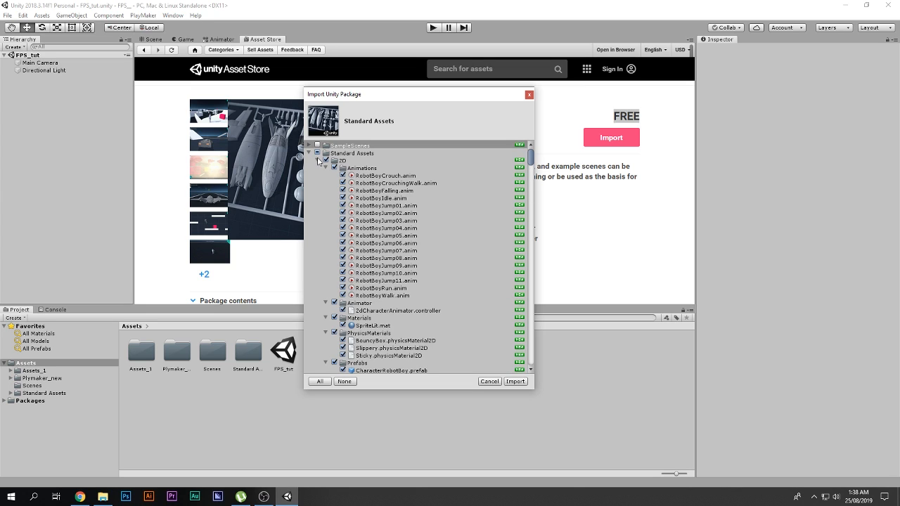
click(317, 161)
click(317, 168)
click(317, 176)
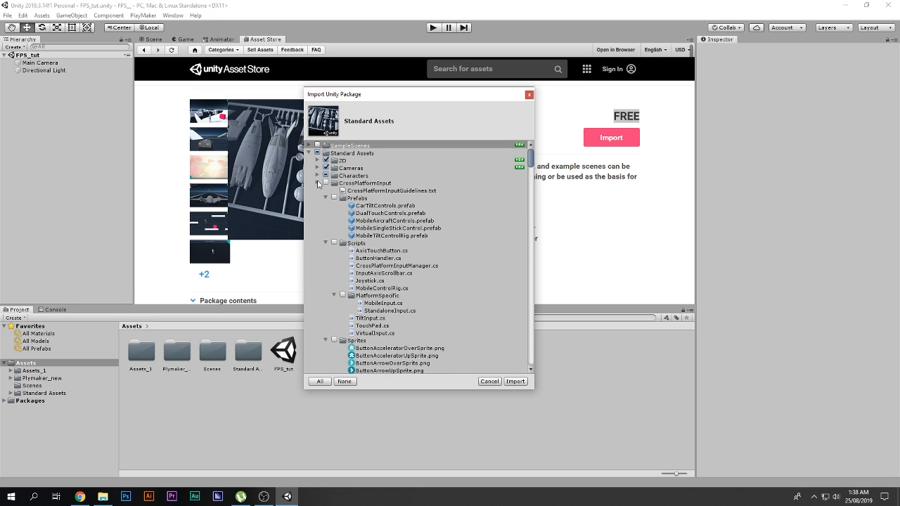
click(317, 183)
click(317, 190)
click(317, 198)
click(317, 205)
click(317, 213)
click(317, 221)
click(317, 227)
click(317, 235)
click(318, 242)
click(317, 251)
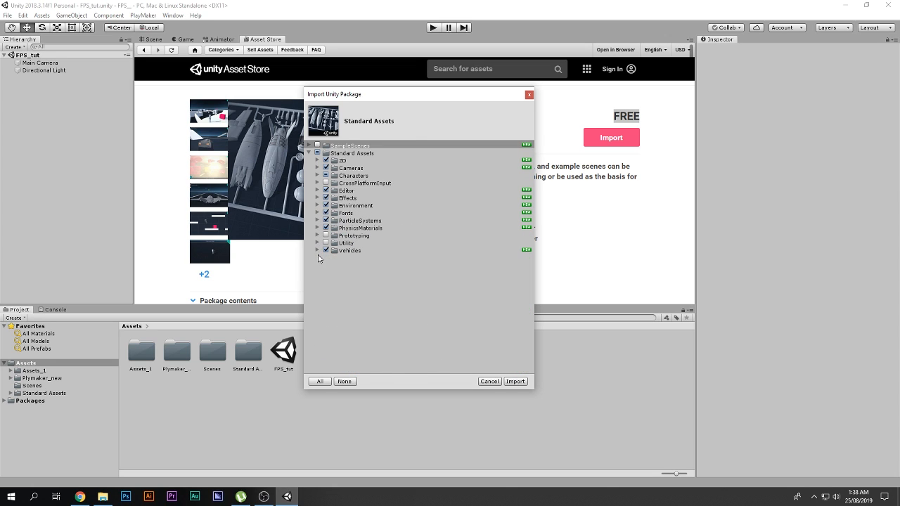
Review the Standard Assets subfolders one by one, from 2D and Cameras through Environment and Fonts.
click(351, 161)
click(353, 168)
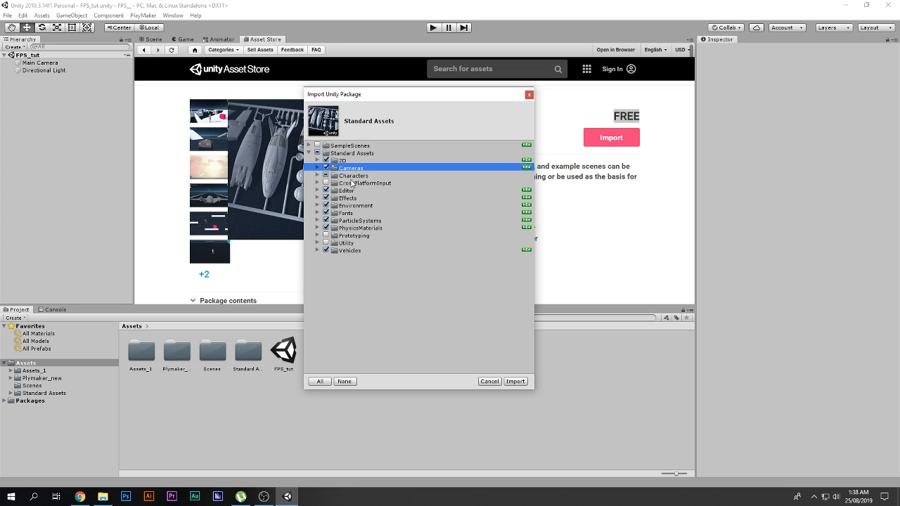
click(355, 176)
click(351, 183)
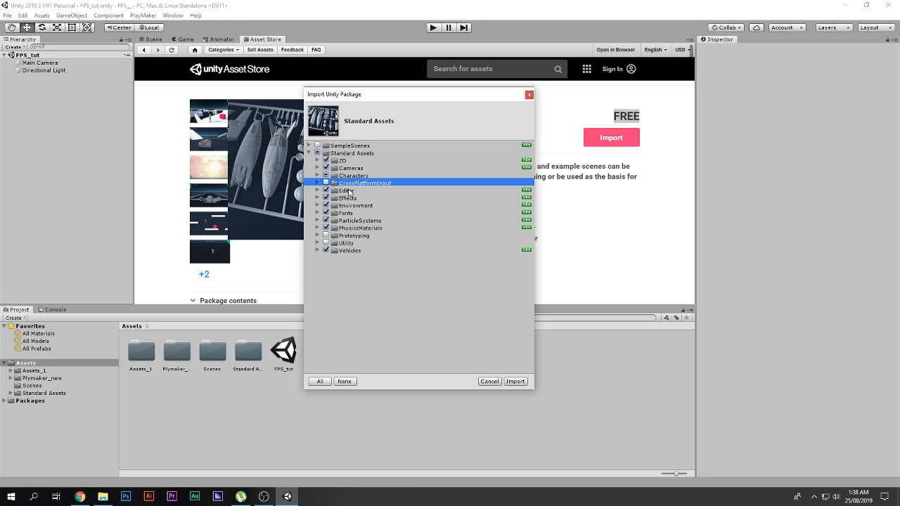
click(349, 192)
click(356, 200)
click(357, 207)
click(358, 214)
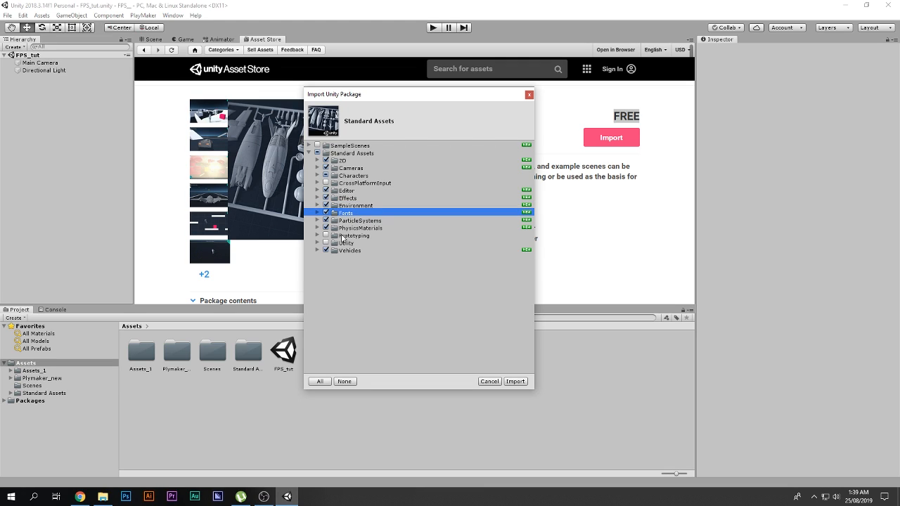
Exclude every Standard Assets subfolder from the import, including RollerBall and ThirdPersonCharacter inside the Characters folder.
click(346, 251)
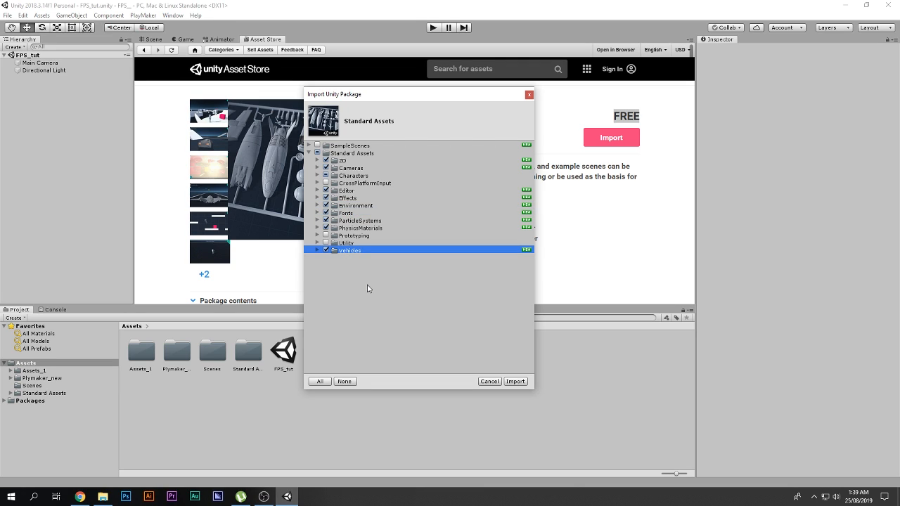
click(339, 384)
click(326, 175)
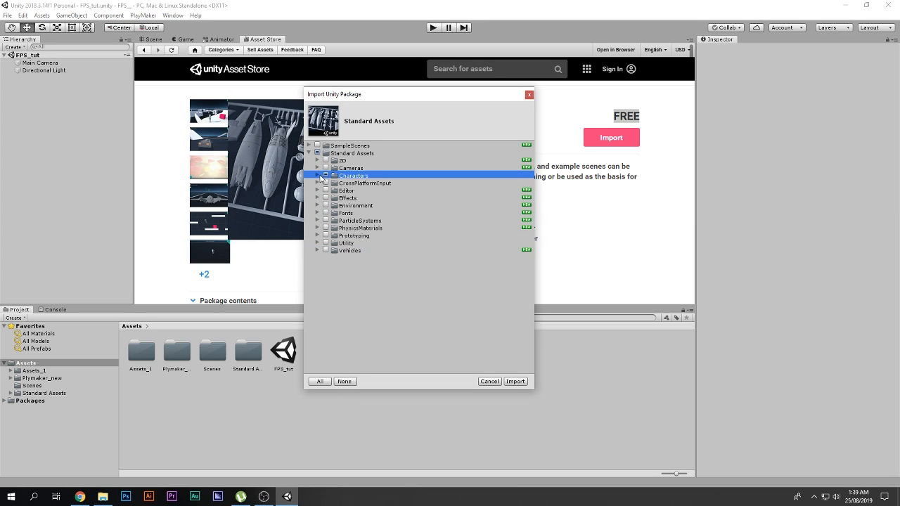
click(317, 175)
click(326, 183)
click(326, 191)
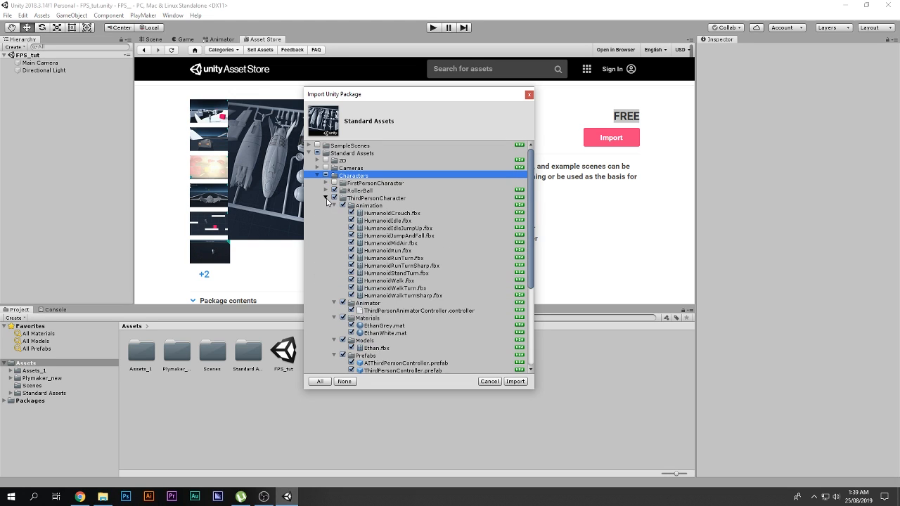
click(325, 198)
click(335, 191)
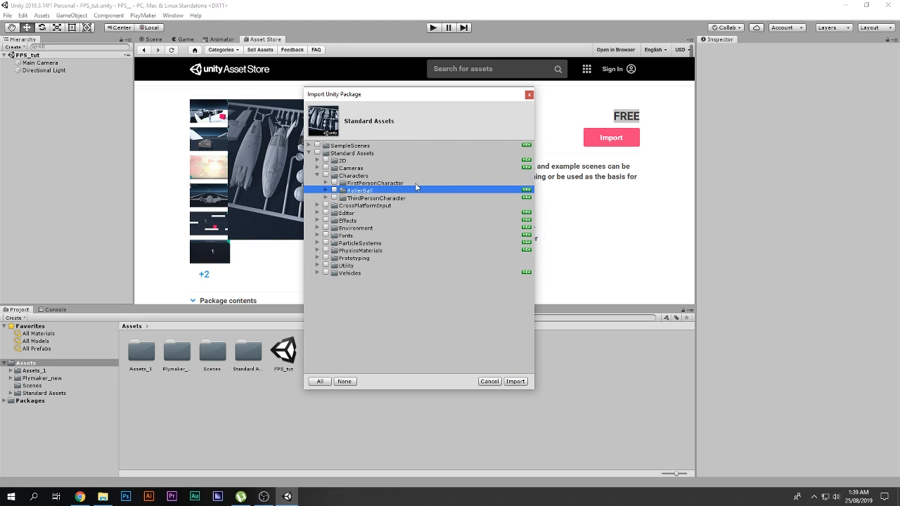
Review the FirstPersonCharacter, CrossPlatformInput, Prototyping and Utility folders in the package contents and cancel the import.
click(335, 183)
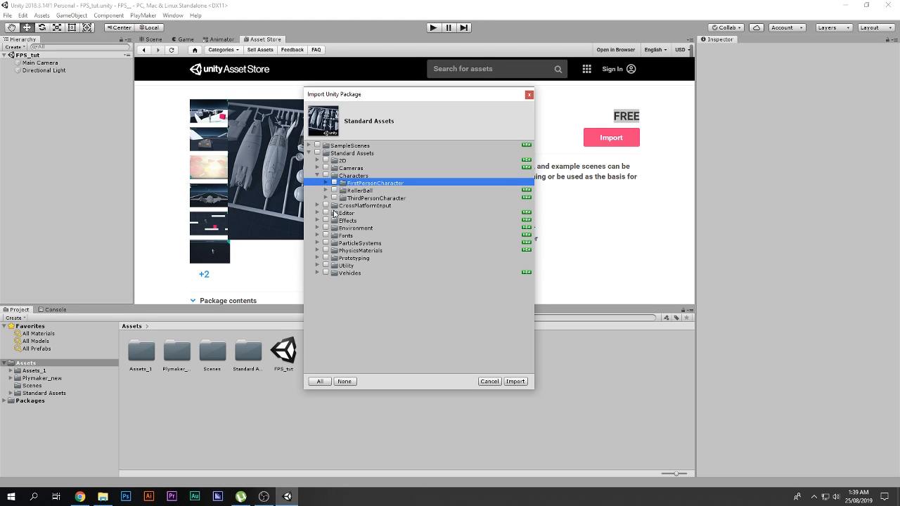
click(327, 206)
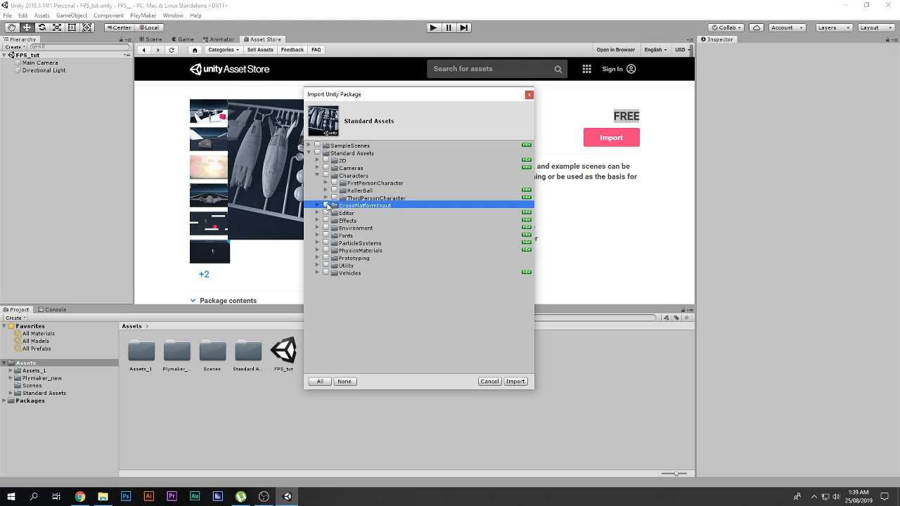
click(325, 266)
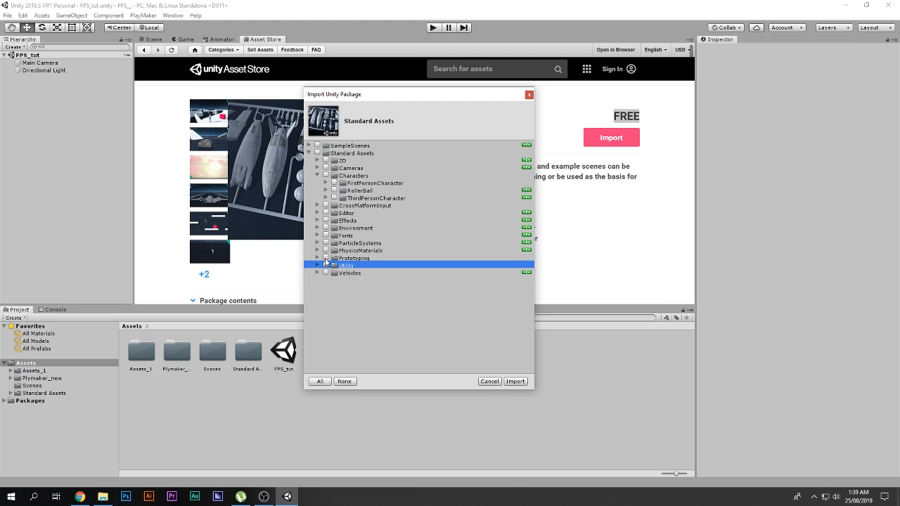
click(326, 258)
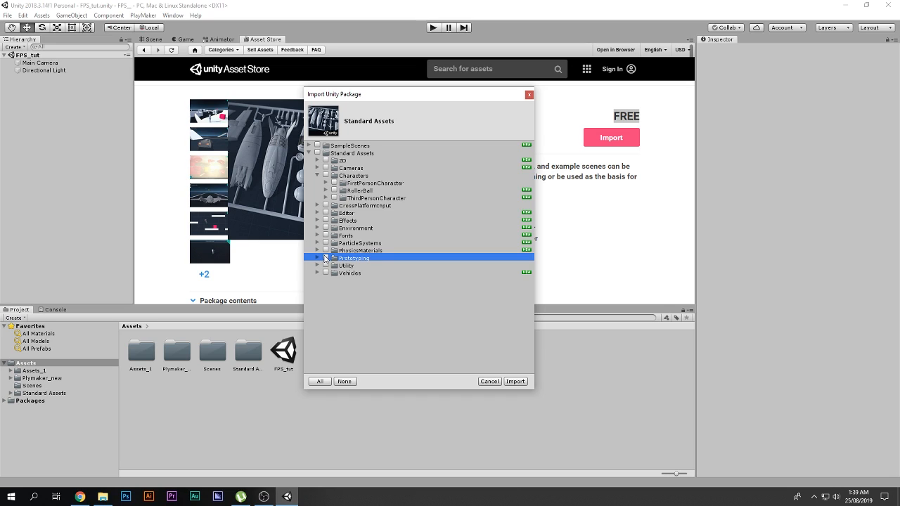
click(326, 267)
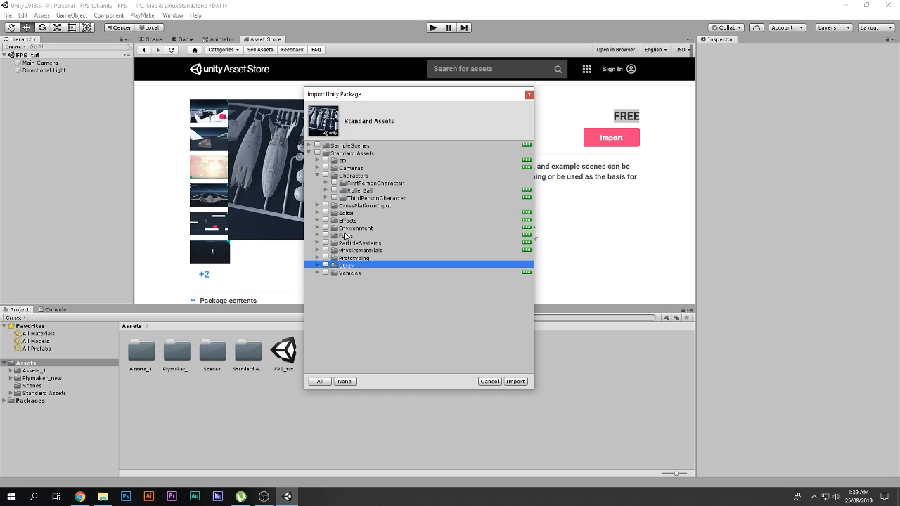
click(360, 206)
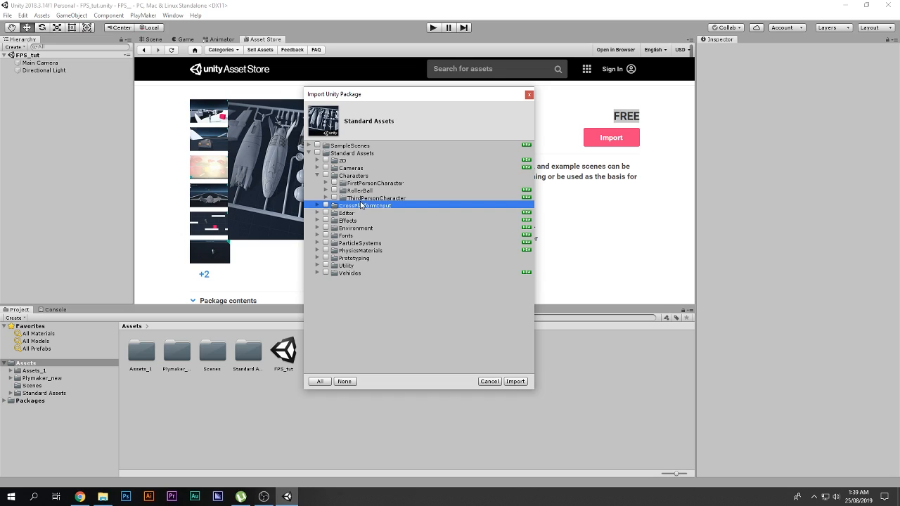
click(358, 186)
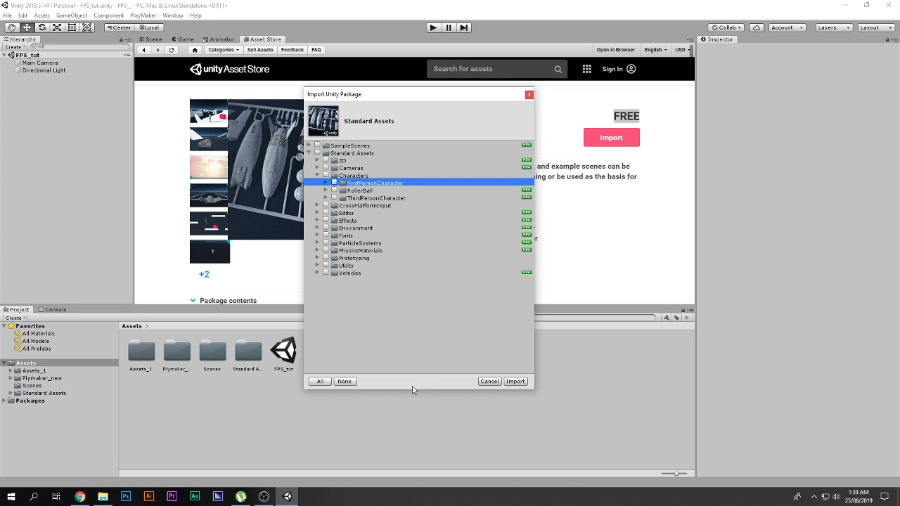
click(483, 385)
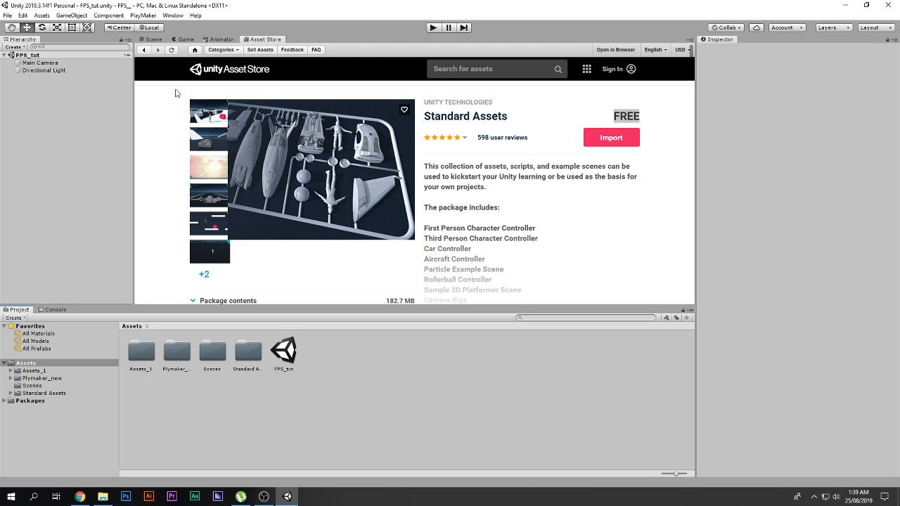
Return to the Scene view, open the project's Standard Assets folder and check its Characters, CrossPlatformInput, Prototyping and Utility subfolders.
click(152, 39)
click(242, 362)
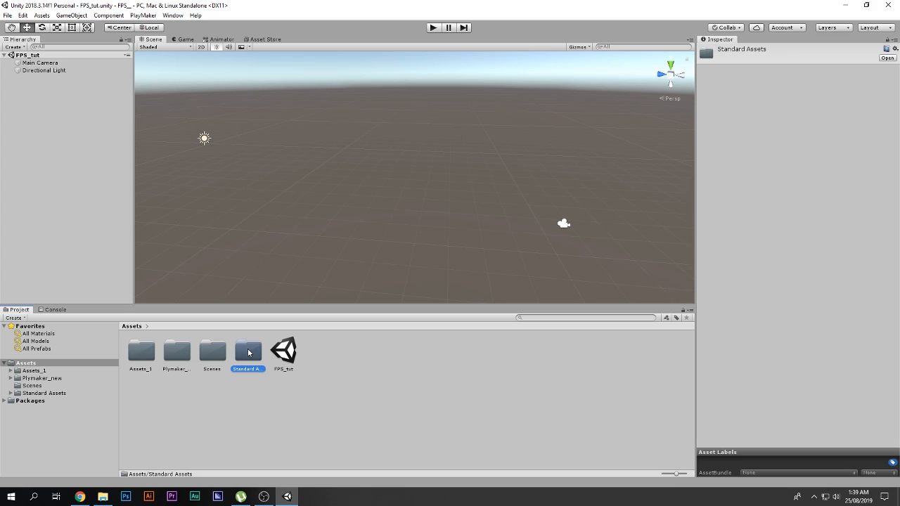
double_click(248, 353)
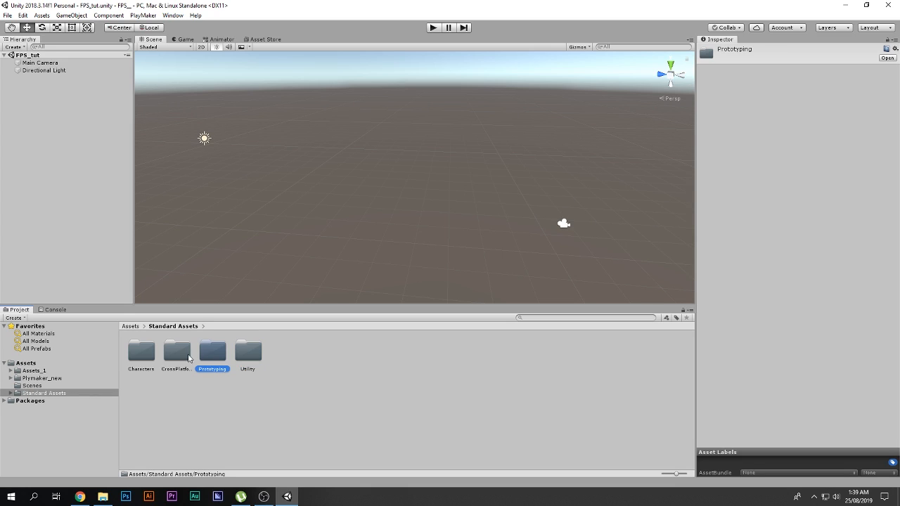
click(131, 359)
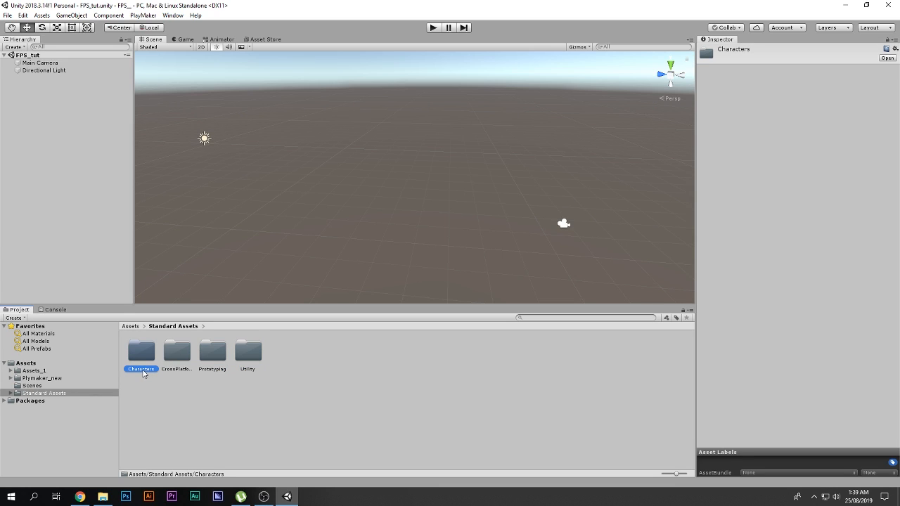
click(175, 367)
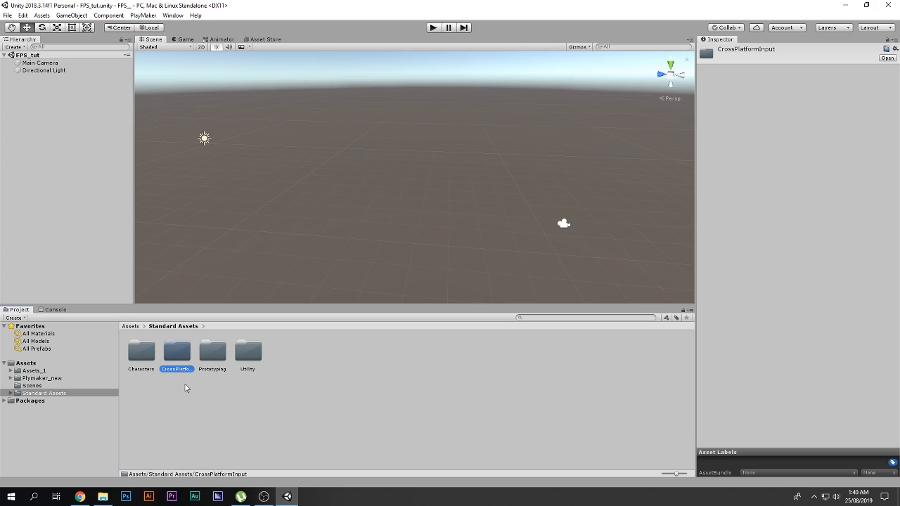
click(213, 361)
click(251, 367)
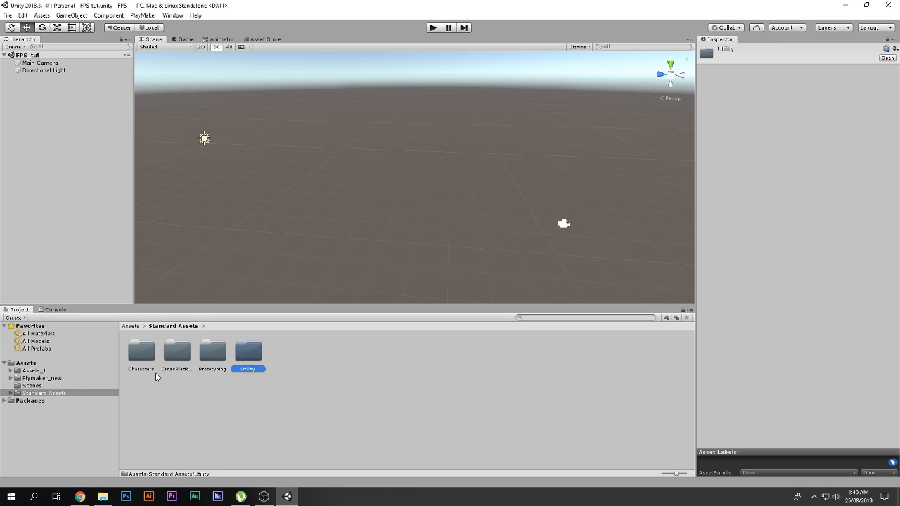
Add the RigidBodyFPSController prefab from the FirstPersonCharacter Prefabs folder to the scene hierarchy and inspect it in the scene.
double_click(141, 352)
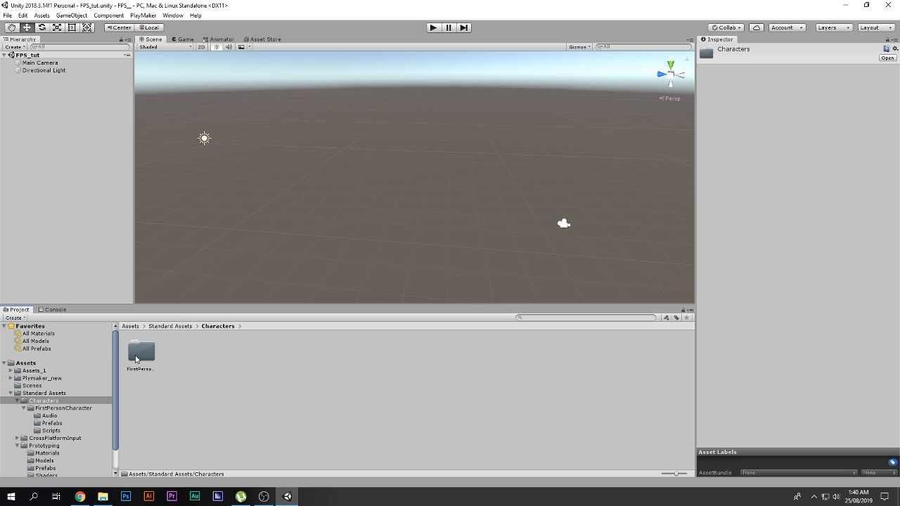
double_click(138, 356)
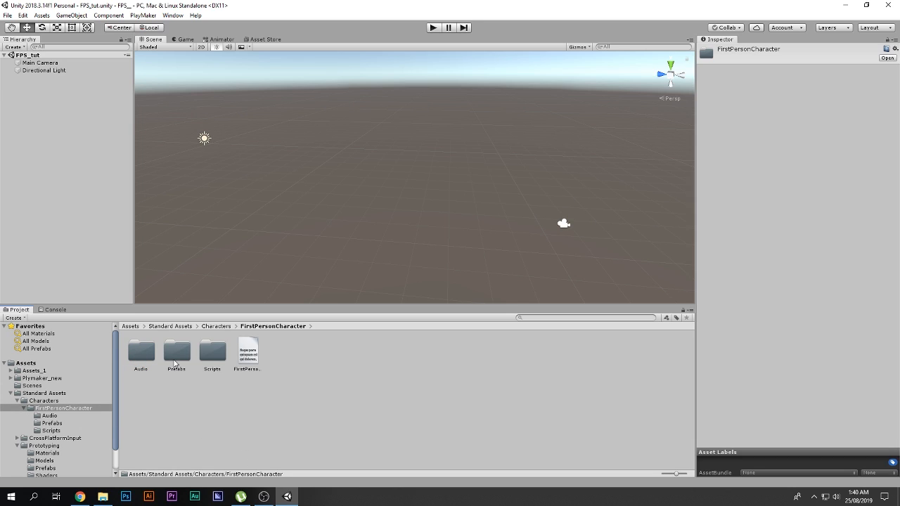
double_click(175, 358)
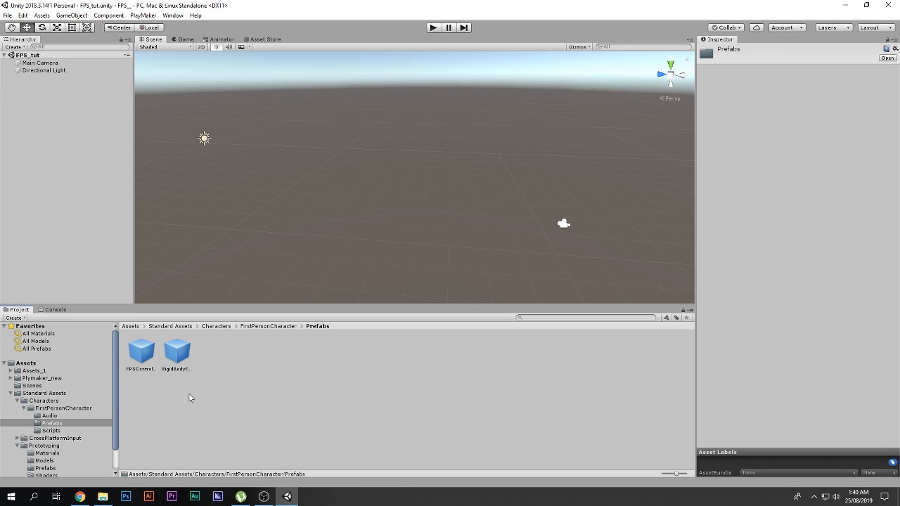
click(178, 355)
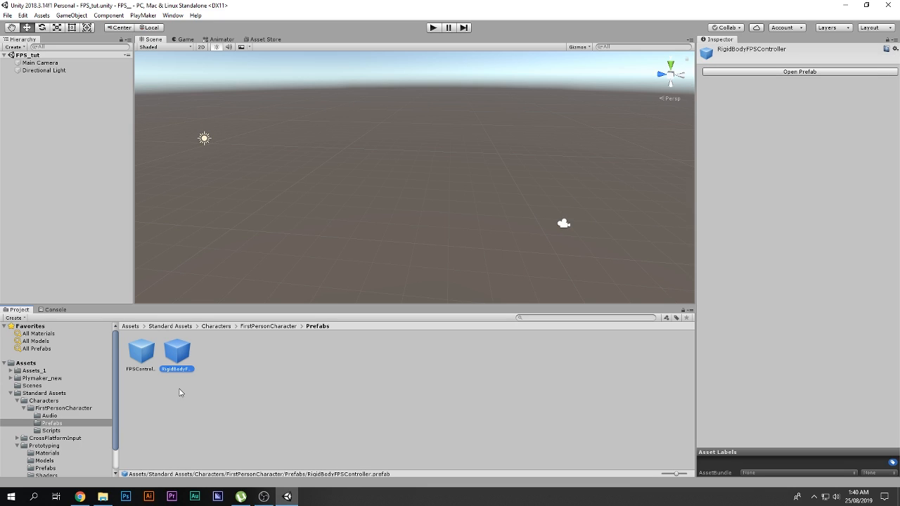
drag(178, 346, 61, 216)
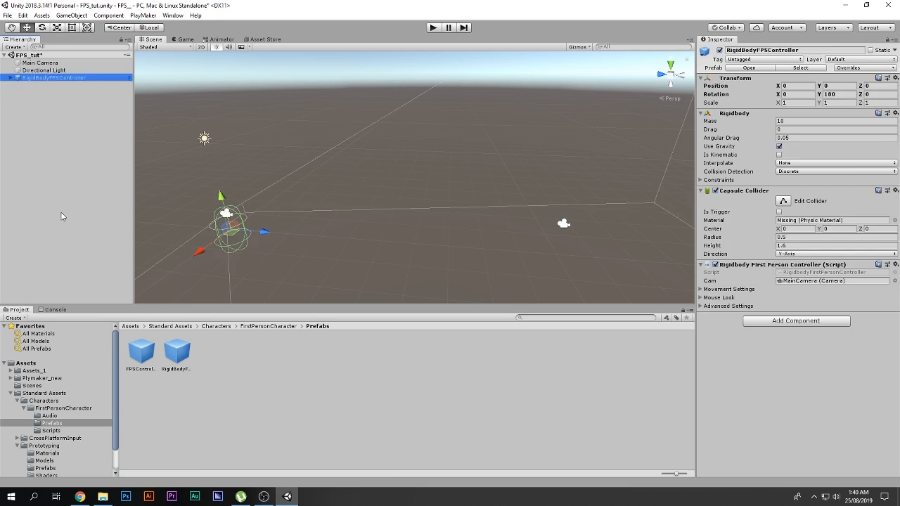
key(f)
scroll(404, 201, up, 6)
right_drag(405, 201, 408, 162)
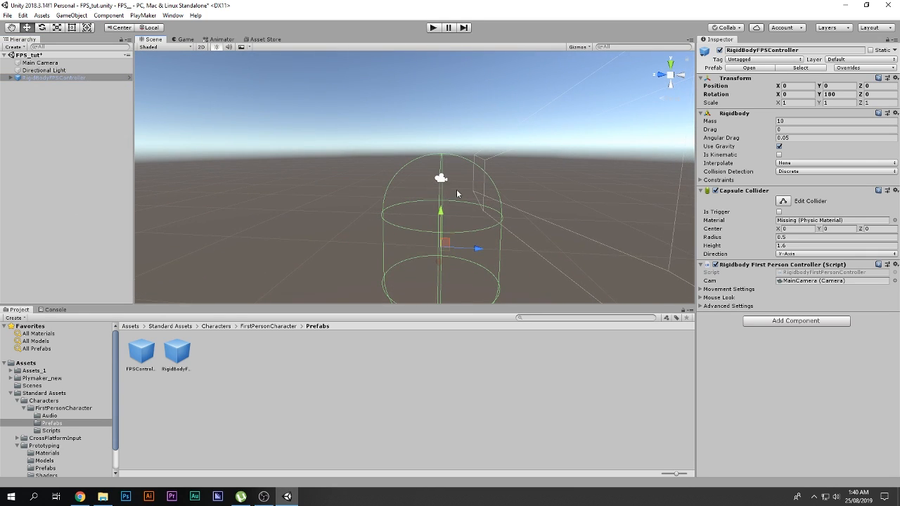
scroll(442, 257, down, 5)
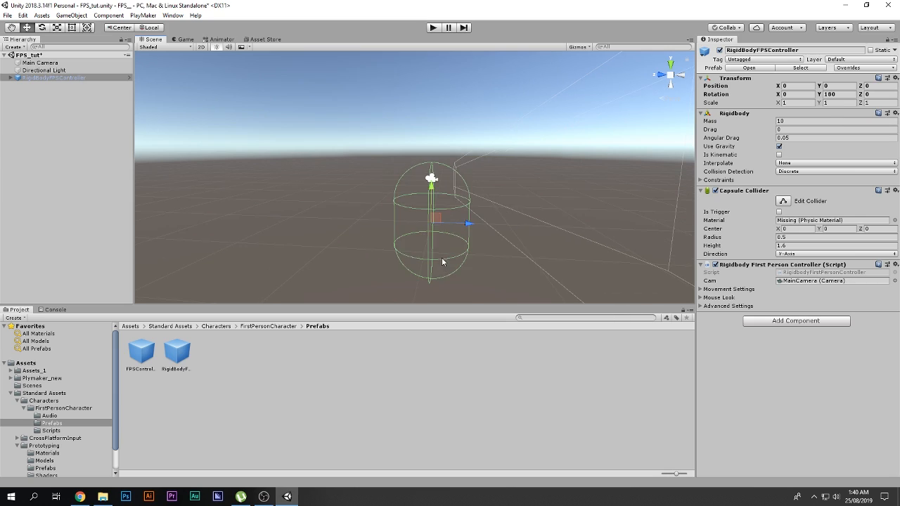
click(302, 294)
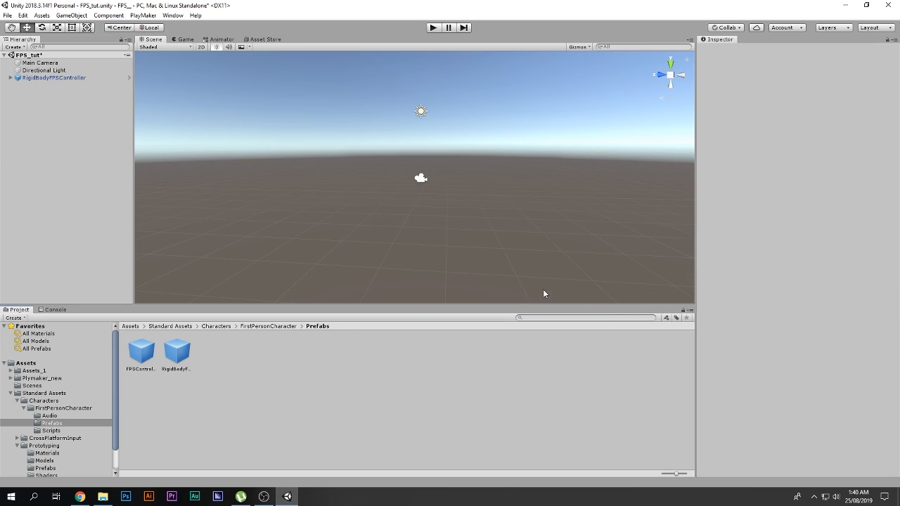
Open the Prefabs folder inside the Prototyping folder of Standard Assets.
key(BackSpace)
key(BackSpace)
key(BackSpace)
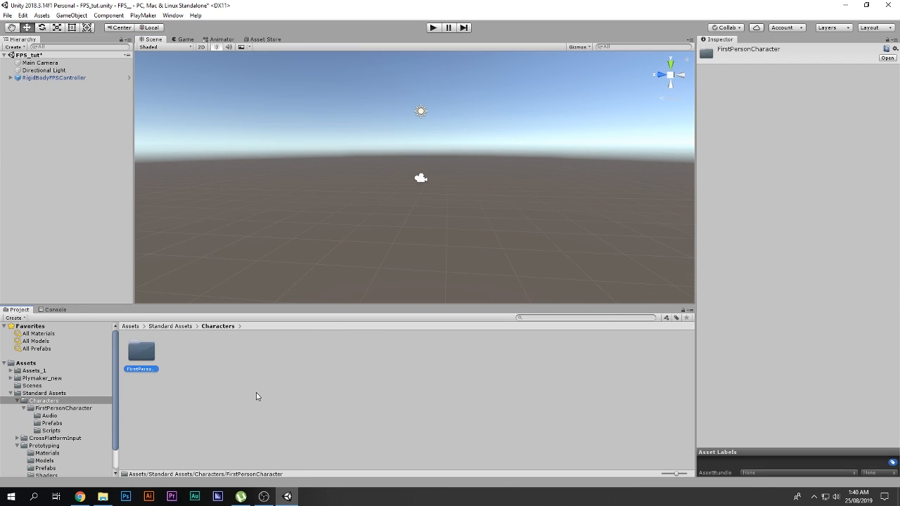
double_click(220, 355)
double_click(213, 355)
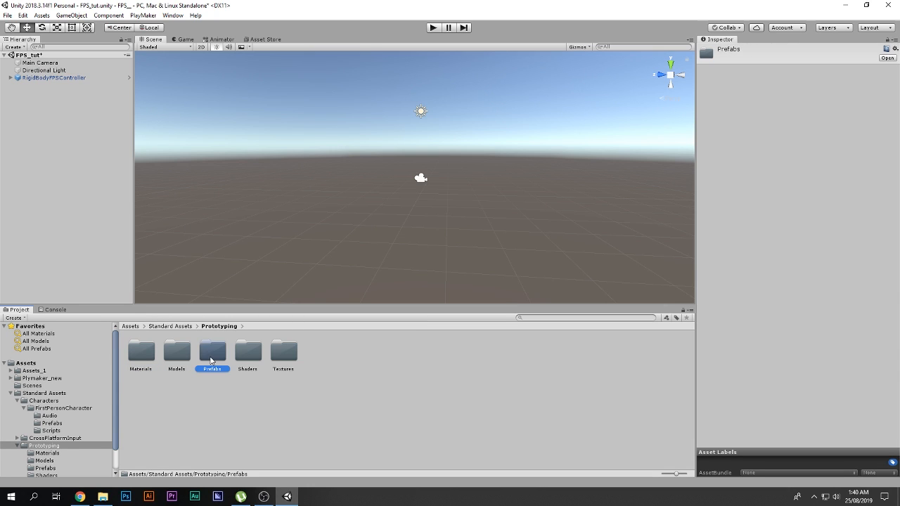
Look through the prototyping prefabs one by one from the block onward and rotate the preview of HousePrototype16x16x24.
click(151, 362)
key(Right)
key(Right)
key(Right)
key(Right)
key(Right)
key(Right)
key(Right)
key(Right)
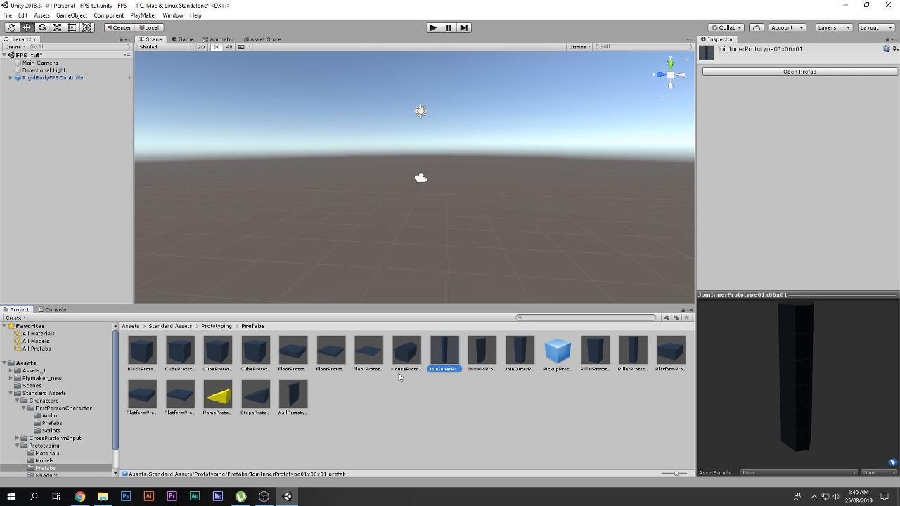
key(Right)
key(Left)
key(Left)
drag(801, 397, 851, 377)
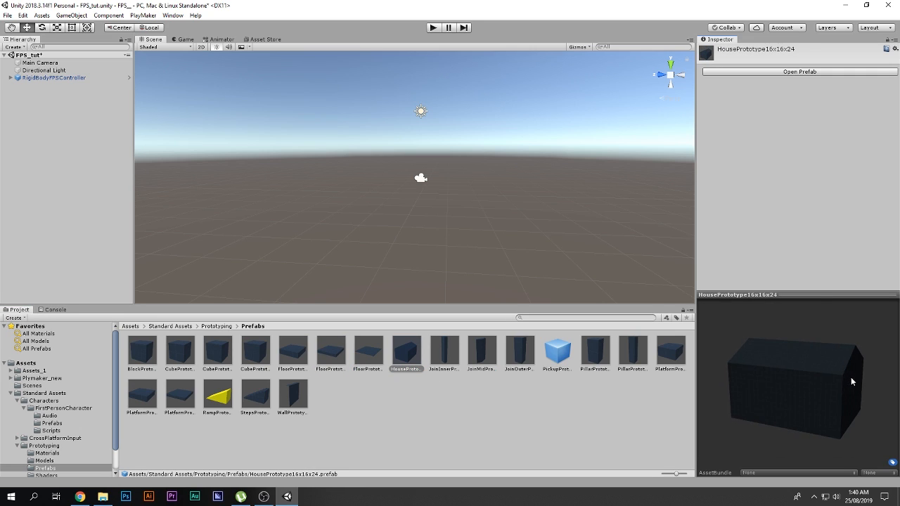
Preview the StepsPrototype04x02x02, RampPrototype04x02x02, PlatformPrototype08x01x08 and FloorPrototype64x01x64 prefabs.
click(260, 406)
drag(779, 391, 854, 407)
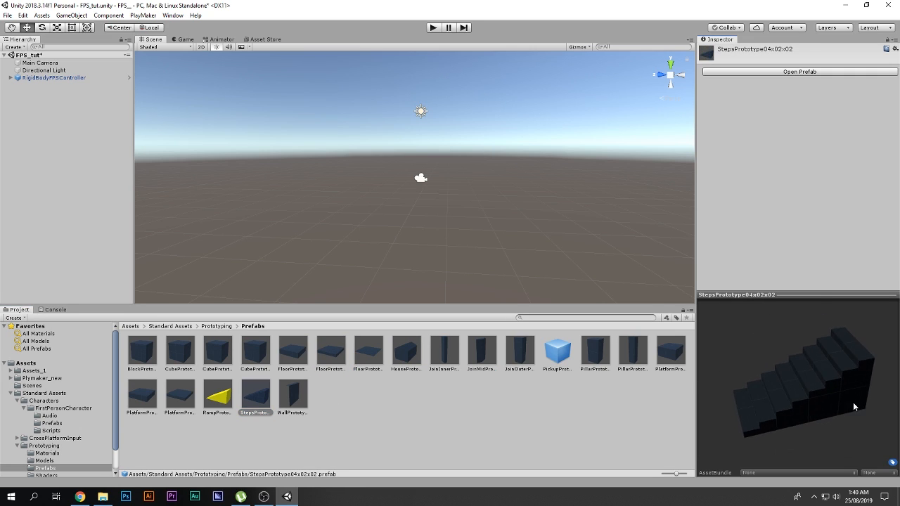
key(Left)
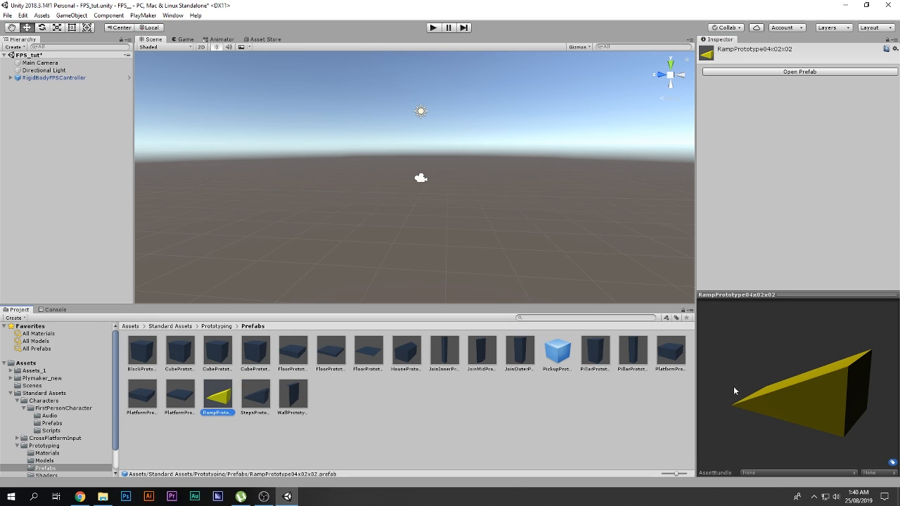
drag(734, 391, 827, 394)
click(179, 412)
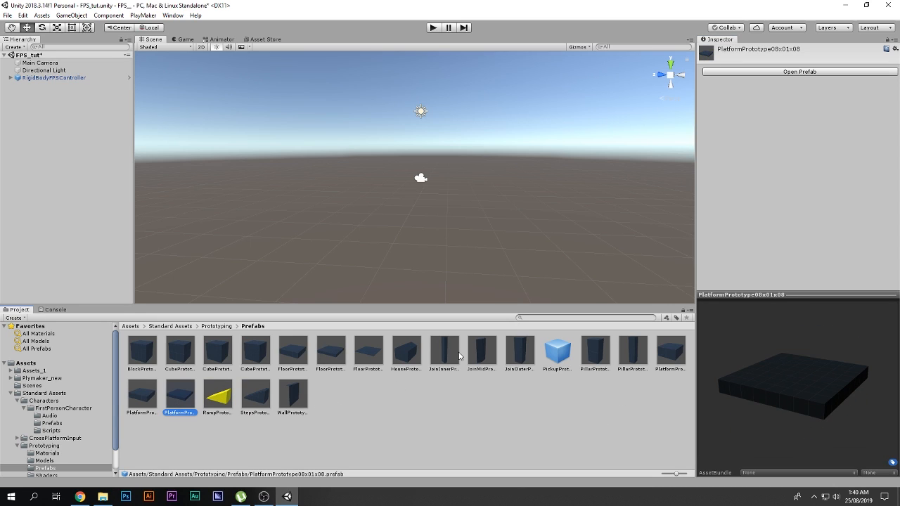
click(371, 357)
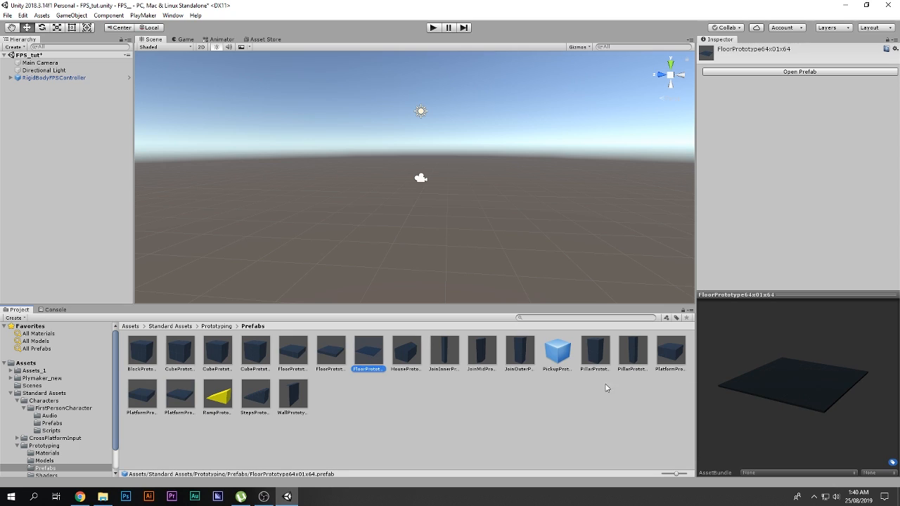
drag(776, 408, 838, 394)
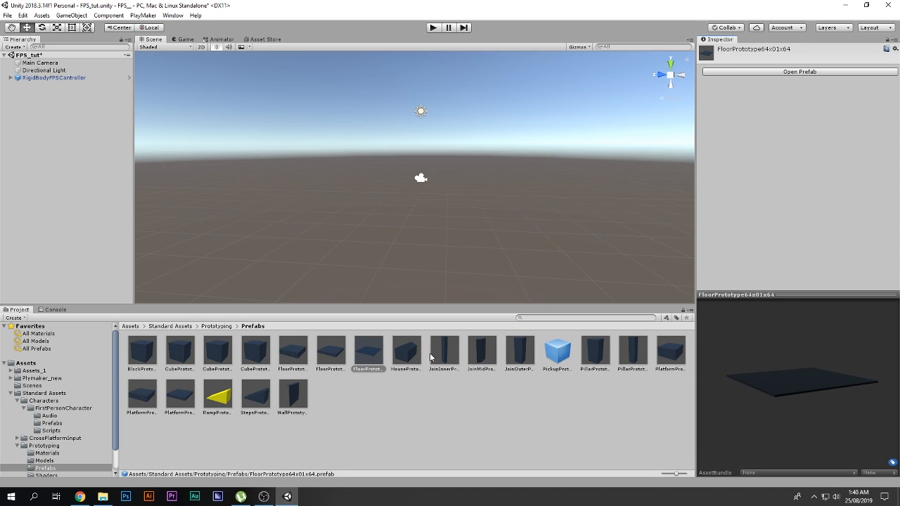
Add the FloorPrototype64x01x64 prefab to the scene hierarchy.
drag(375, 355, 47, 220)
alt+drag(448, 249, 451, 226)
Raise the RigidBodyFPSController above the floor to a Y position of about 1.018.
click(55, 77)
key(f)
scroll(421, 167, up, 6)
right_drag(421, 167, 428, 145)
middle_drag(428, 145, 427, 114)
click(671, 64)
click(681, 77)
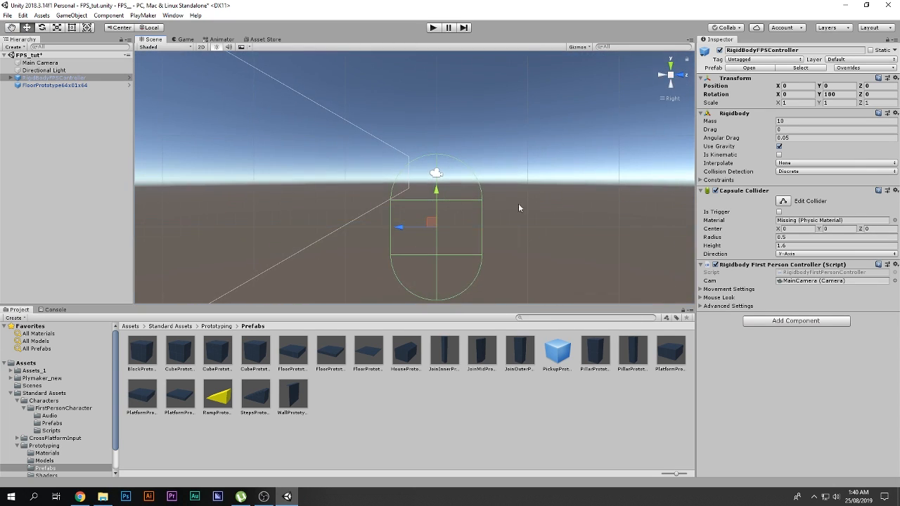
drag(434, 199, 437, 111)
right_drag(438, 112, 485, 201)
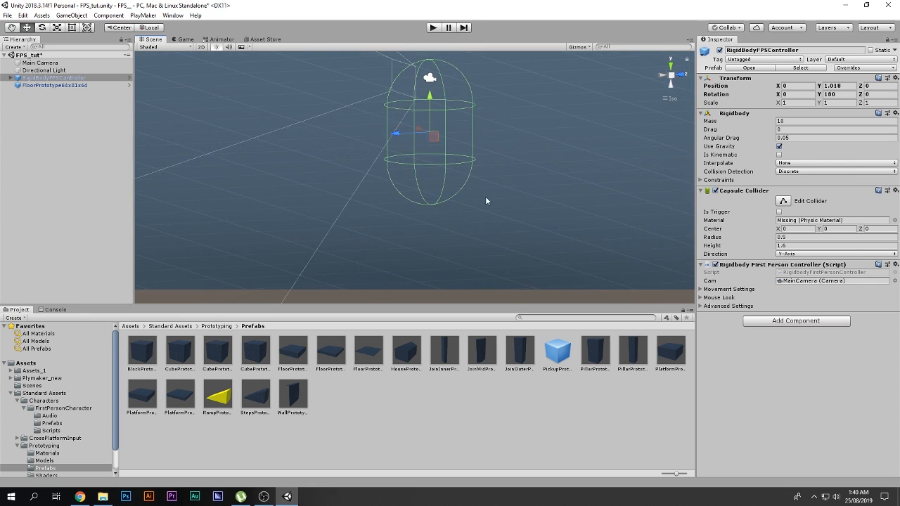
click(670, 78)
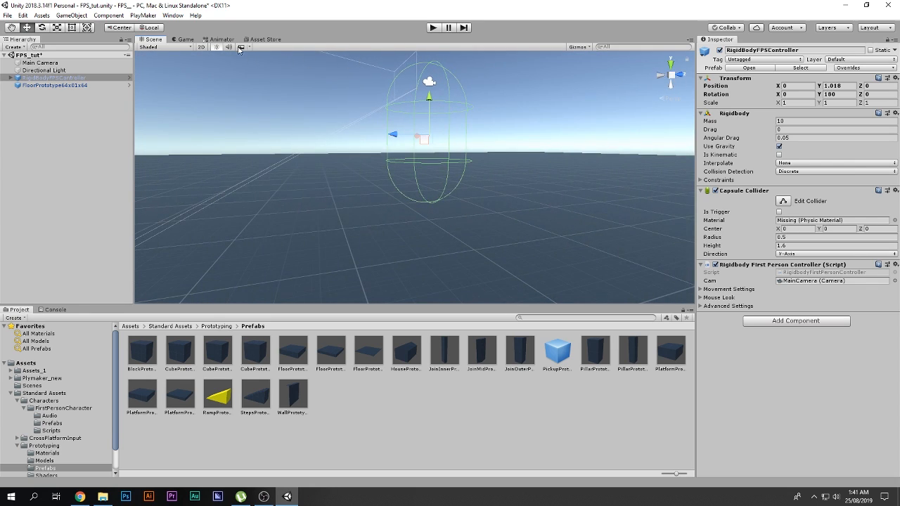
Play-test the scene in the Game view by jumping, walking and looking around on the floor, and stop play mode.
click(189, 39)
click(432, 28)
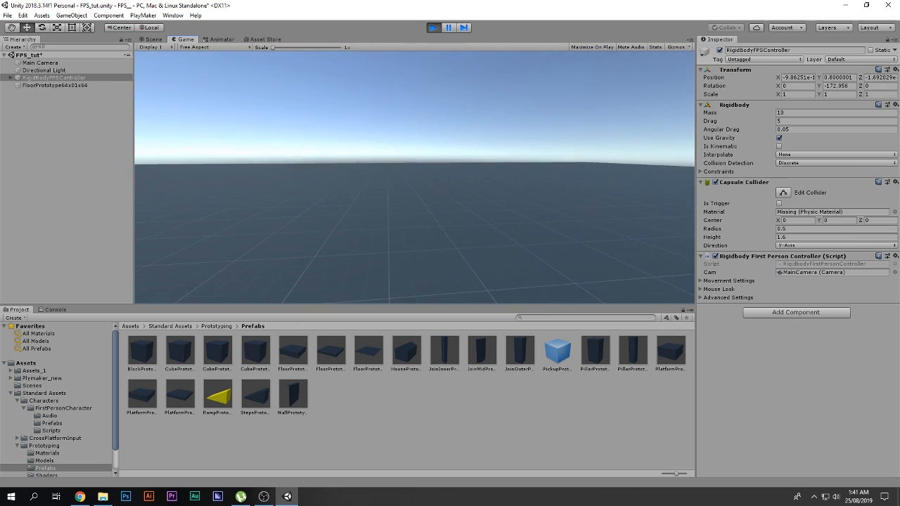
key(space)
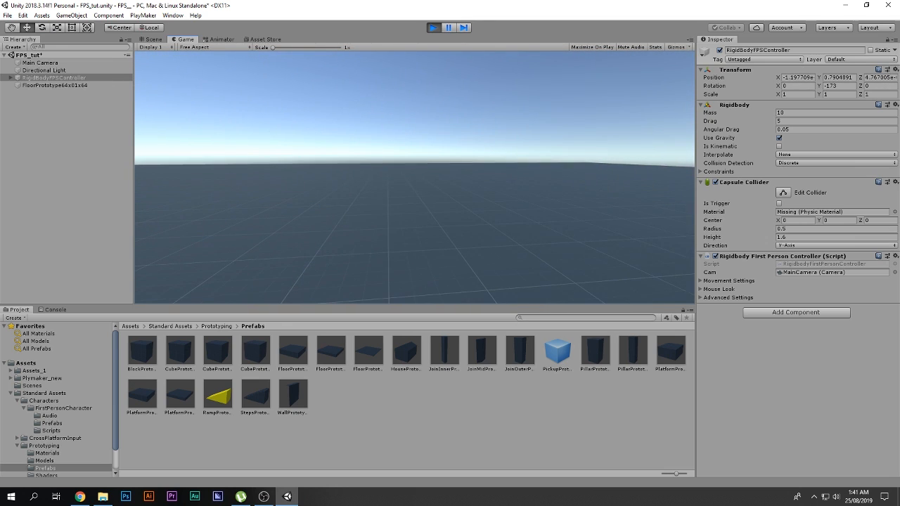
key(w)
key(w)
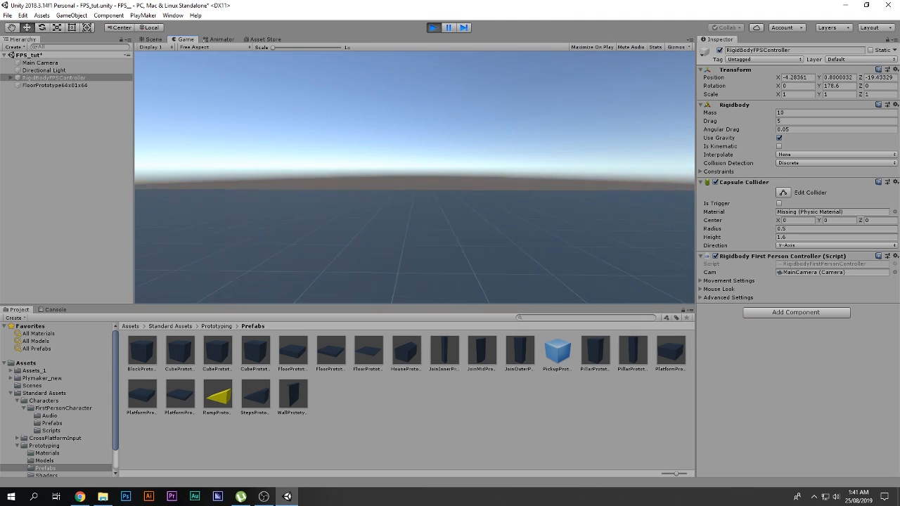
key(w)
key(w)
key(w)
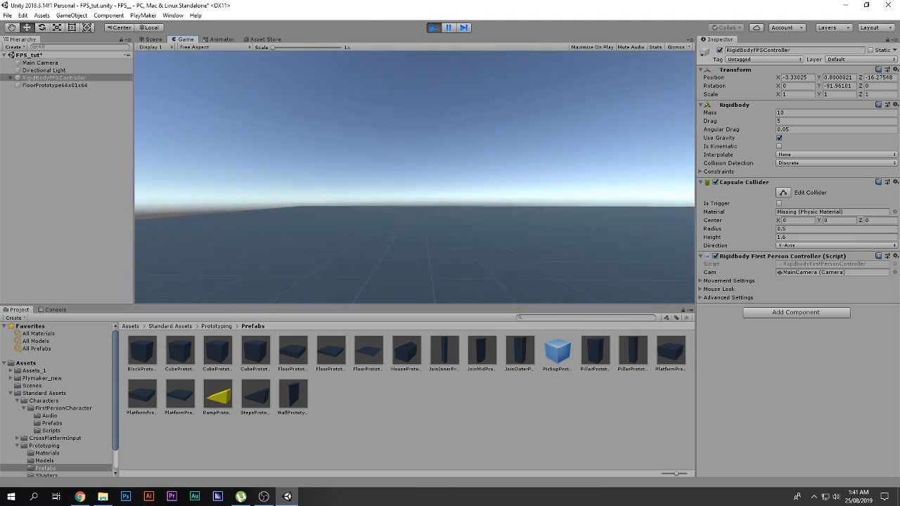
key(w)
key(w)
key(Escape)
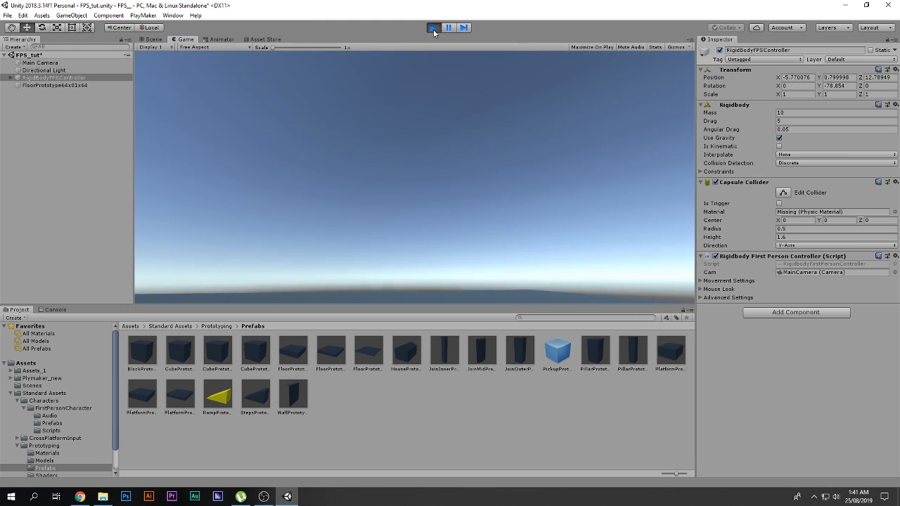
click(432, 28)
Return to the top-level Assets folder and open the Plymaker_new folder.
click(394, 424)
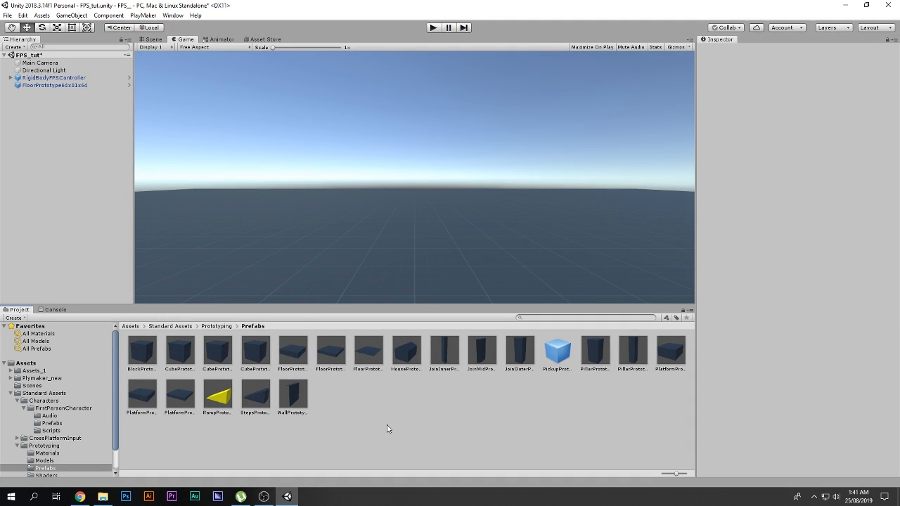
key(BackSpace)
key(BackSpace)
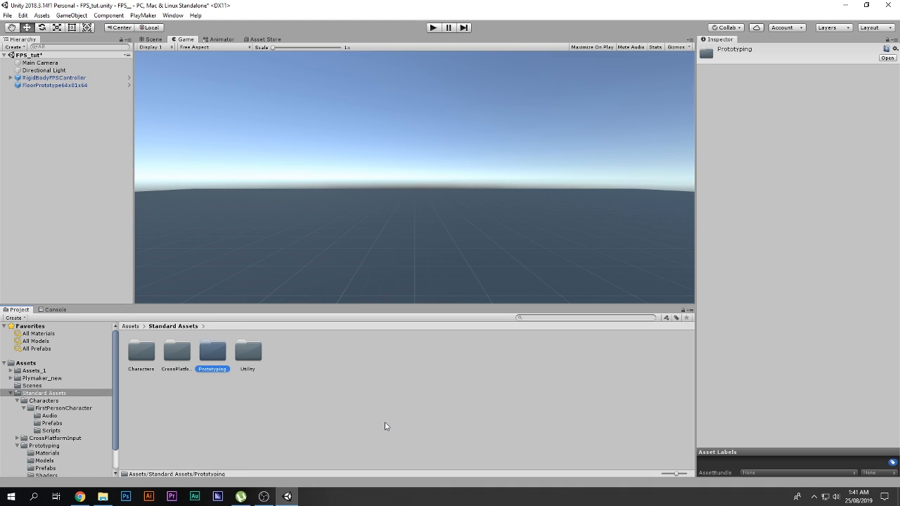
key(BackSpace)
click(258, 412)
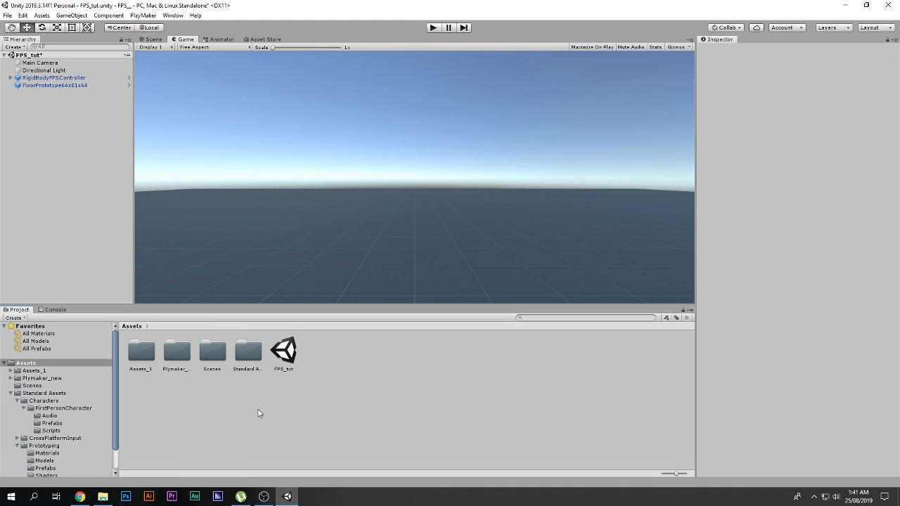
click(180, 364)
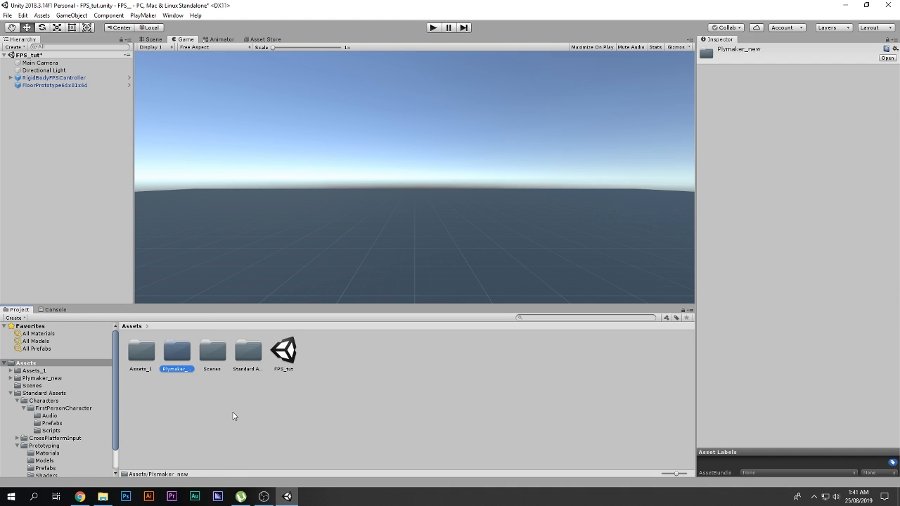
key(Return)
Look through the Gizmos, PlayMaker and Plugins subfolders of Plymaker_new.
click(218, 354)
click(186, 353)
click(146, 355)
click(294, 417)
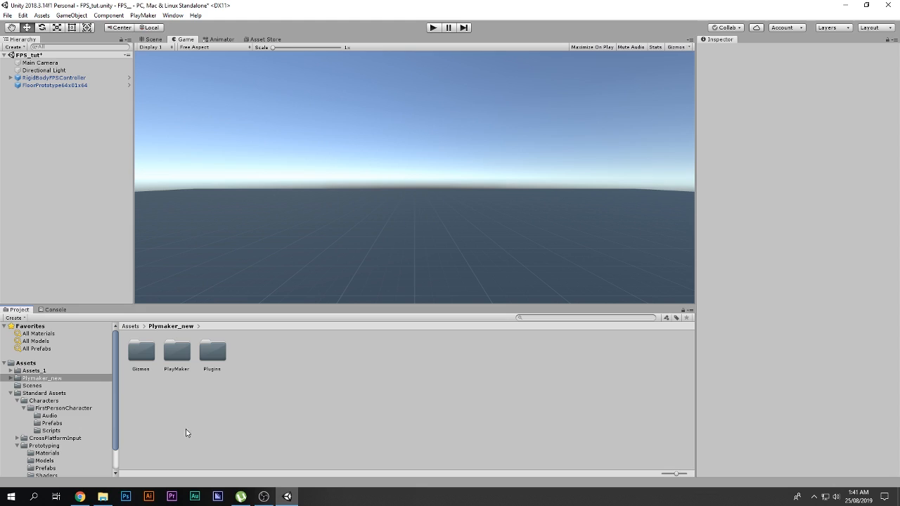
click(145, 366)
click(174, 363)
click(206, 354)
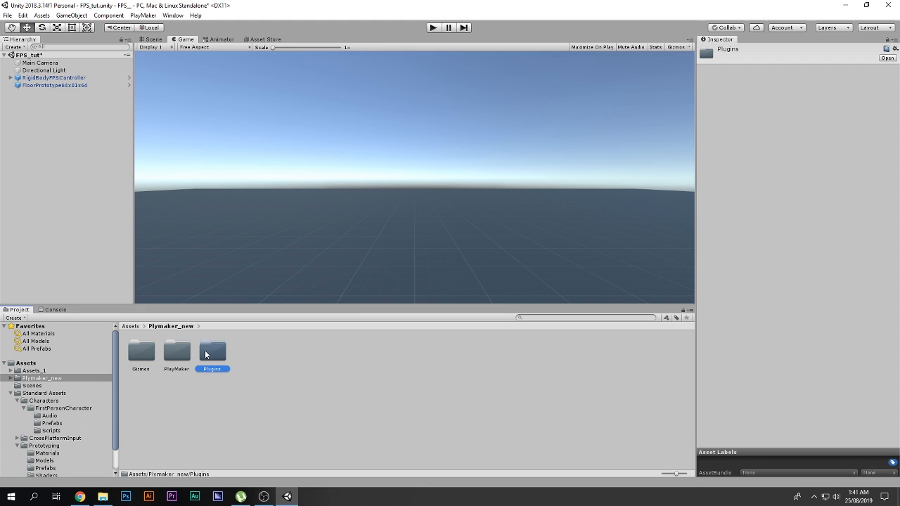
Switch to Chrome, look through the uploaded videos of the How To Do YouTube channel, and return to Unity.
click(79, 496)
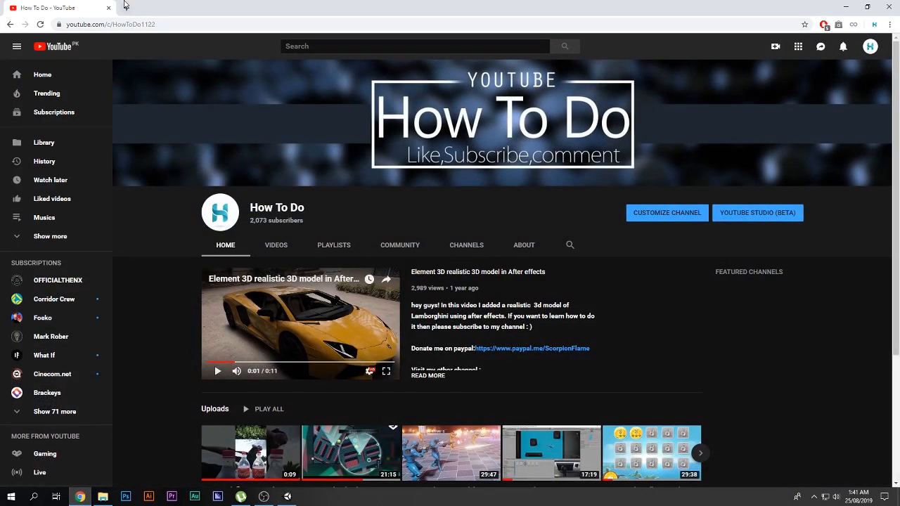
click(276, 246)
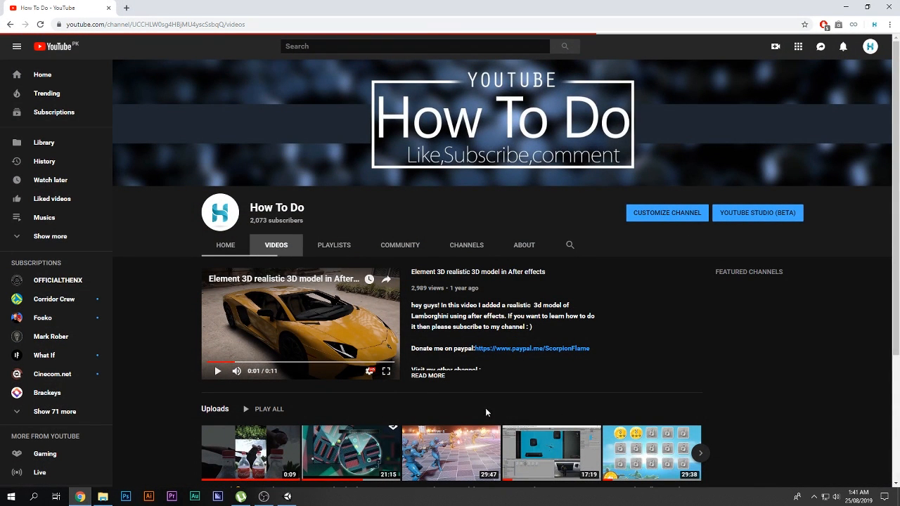
scroll(309, 387, down, 4)
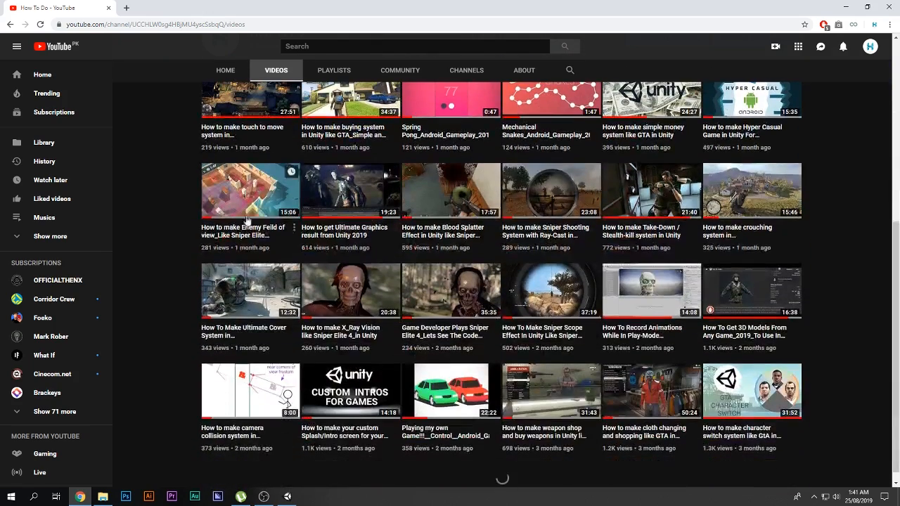
scroll(291, 332, down, 2)
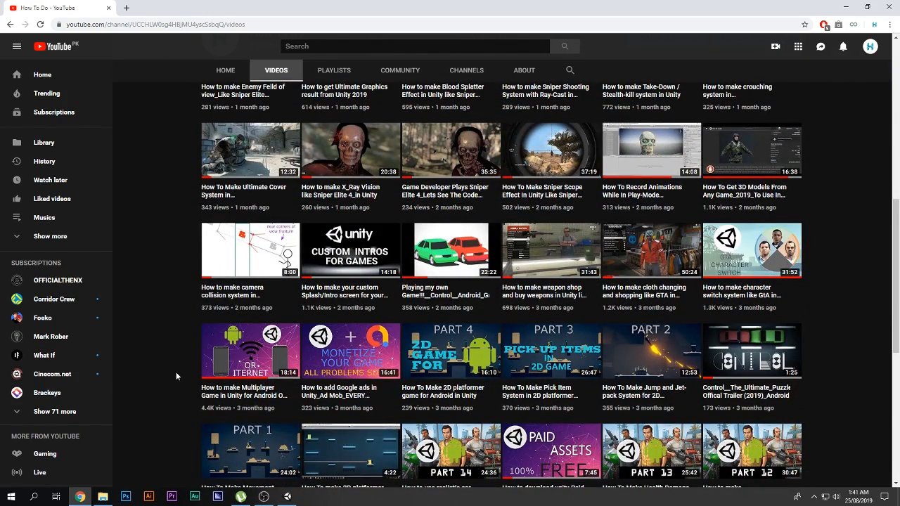
scroll(180, 375, down, 2)
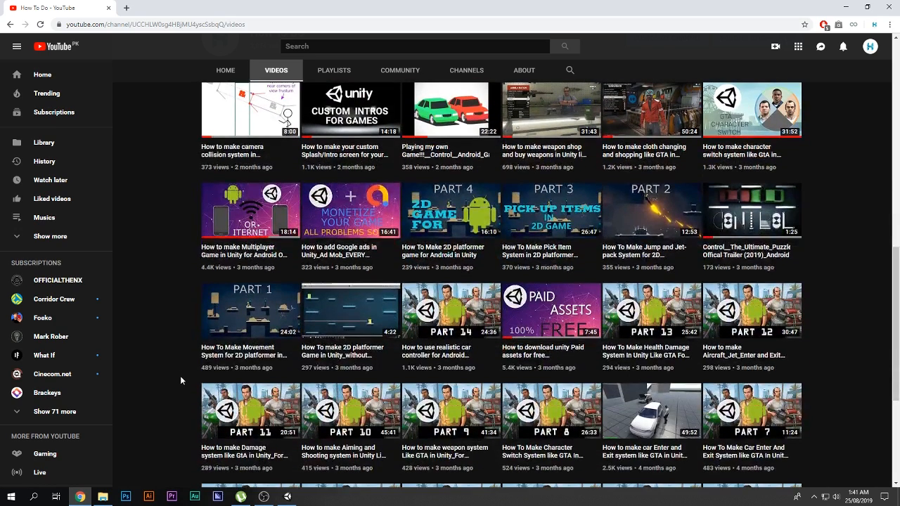
scroll(178, 382, down, 2)
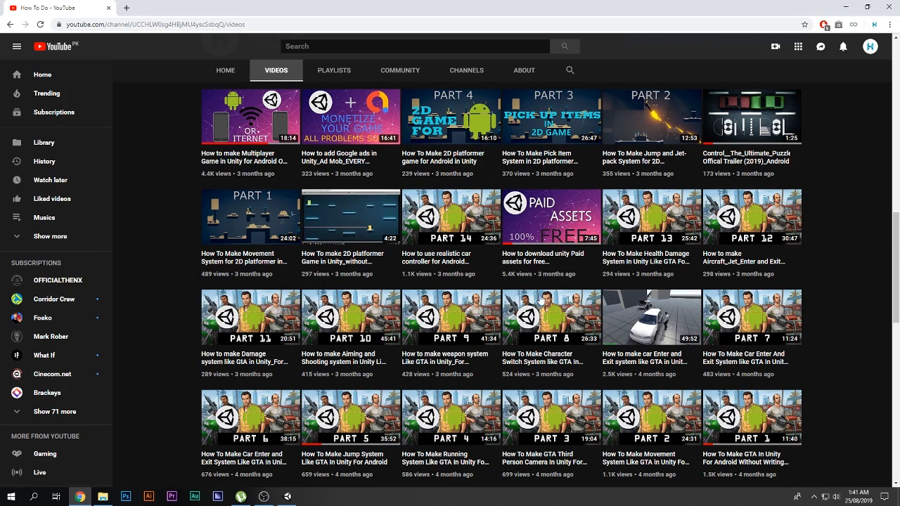
scroll(152, 358, up, 4)
scroll(152, 353, up, 1)
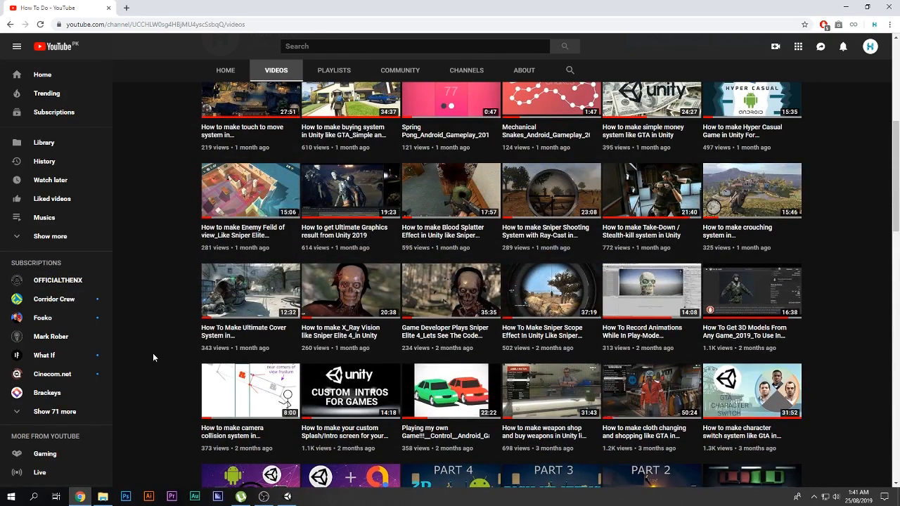
scroll(152, 353, up, 2)
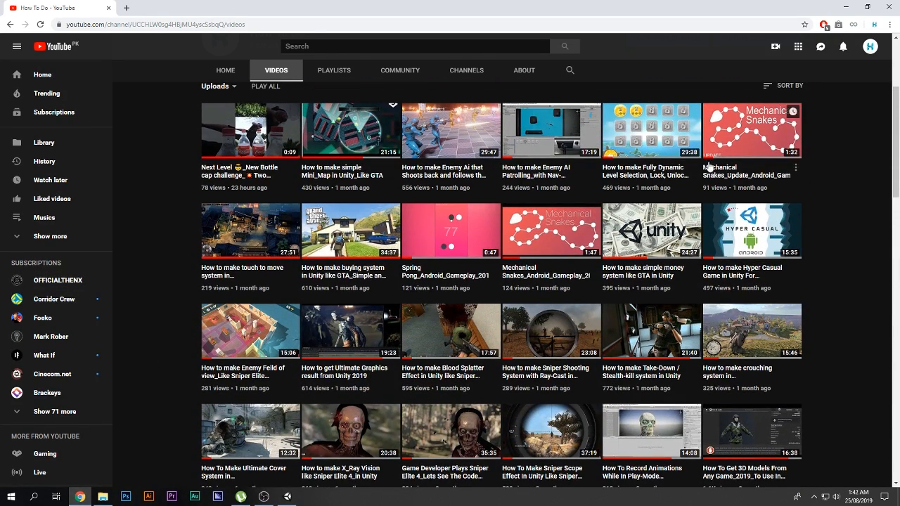
scroll(881, 406, down, 10)
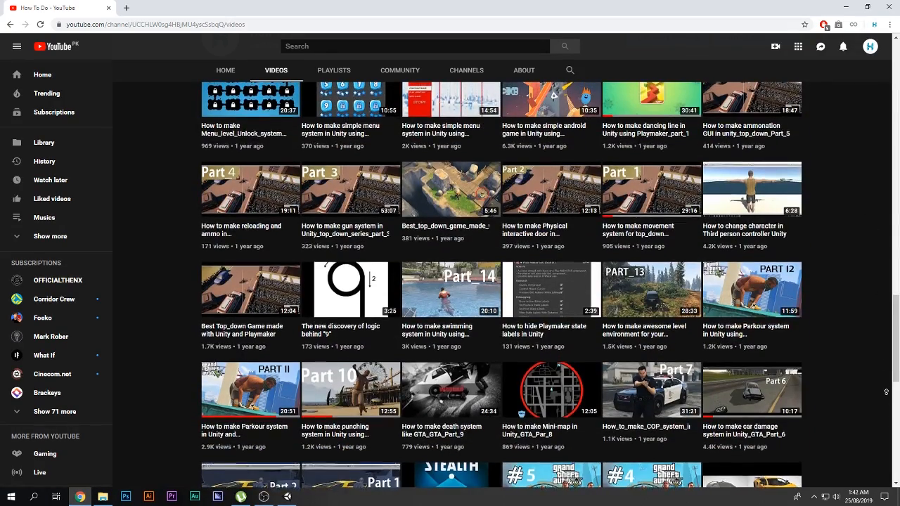
scroll(862, 338, up, 5)
scroll(870, 337, up, 7)
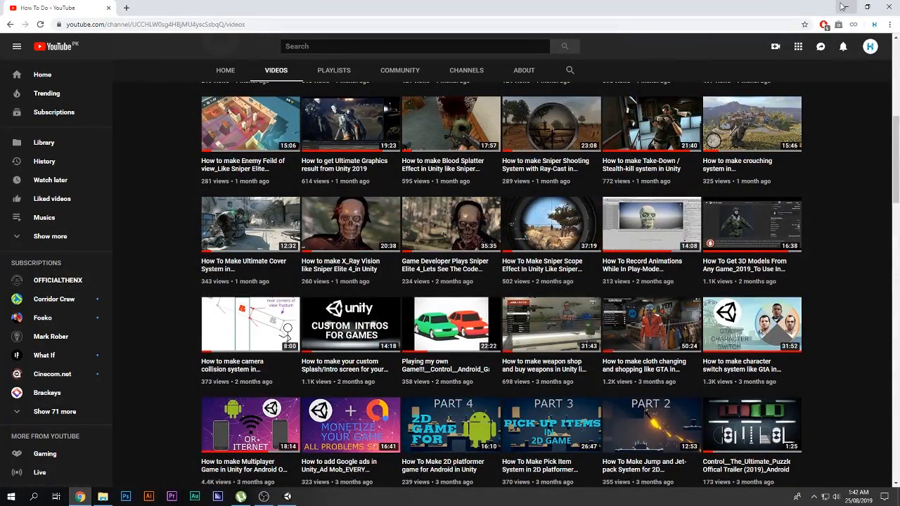
click(845, 7)
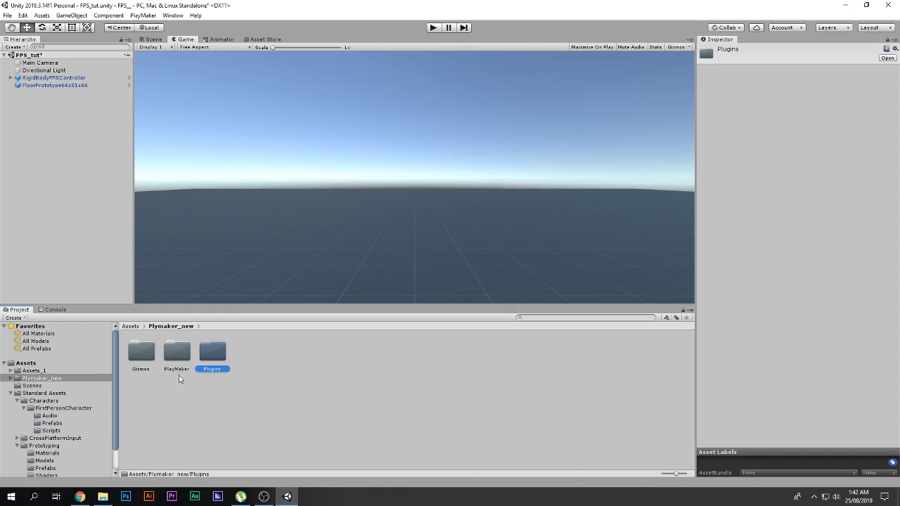
Leave the Plymaker_new folder and open the FPWeapon folder under Assets_1 > Prefab > Weapon.
click(169, 363)
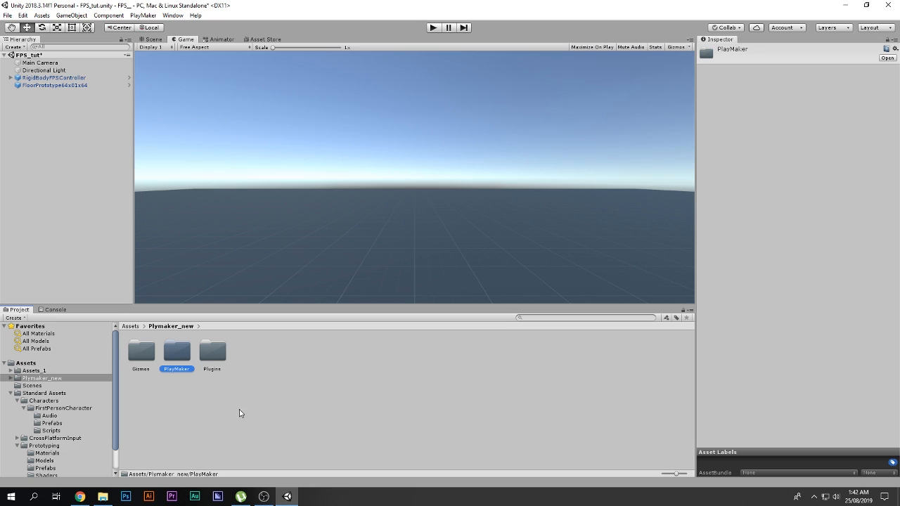
click(70, 379)
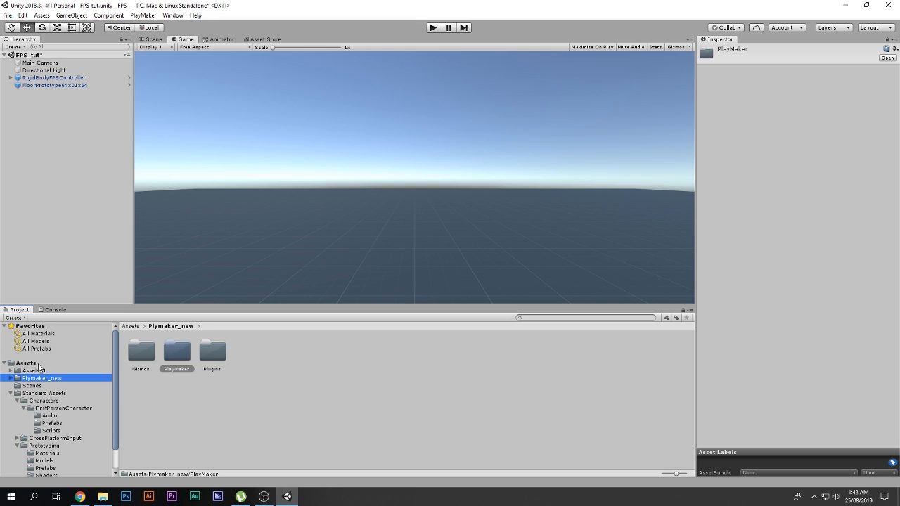
click(36, 363)
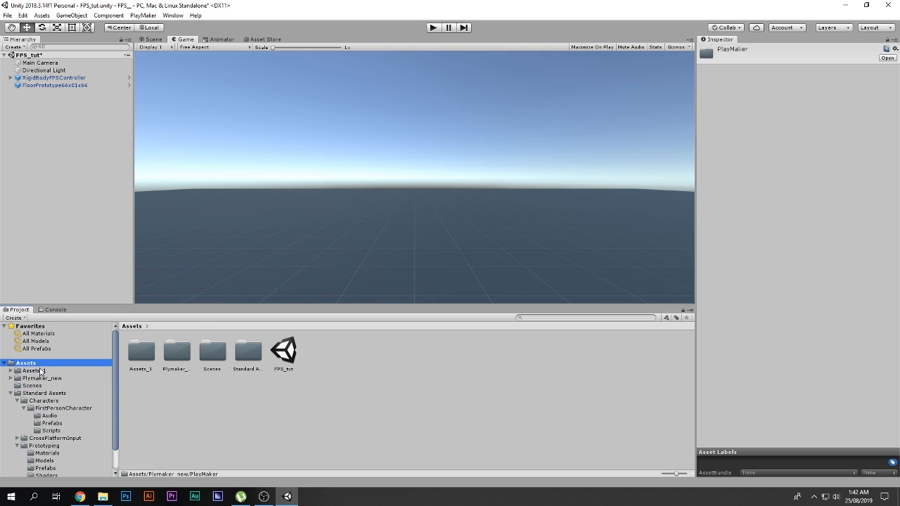
click(128, 364)
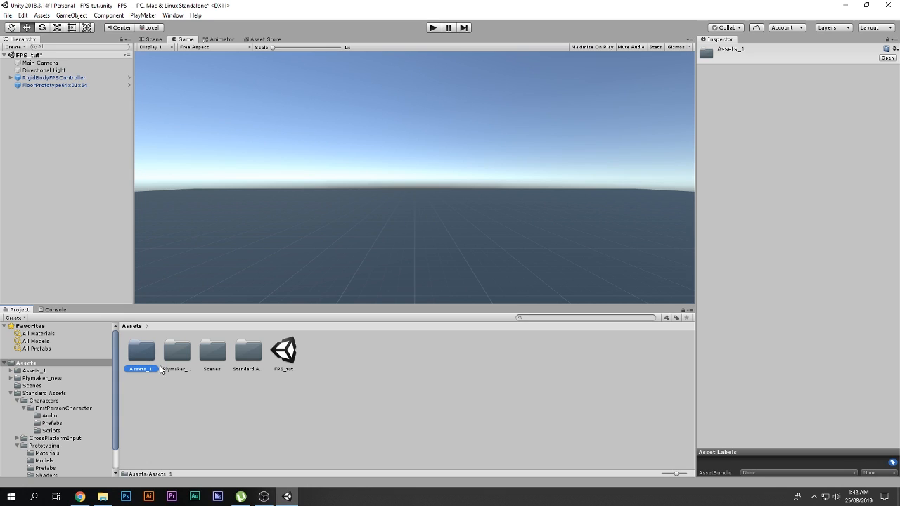
double_click(141, 352)
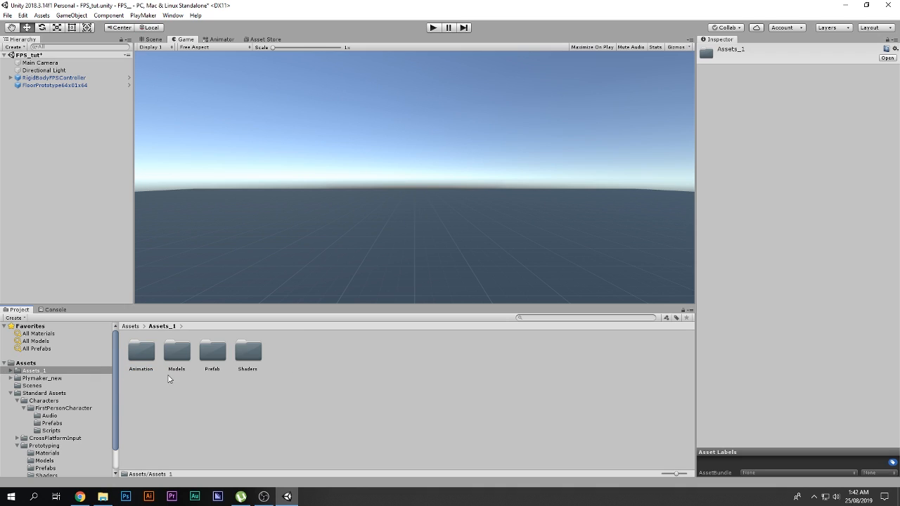
double_click(213, 357)
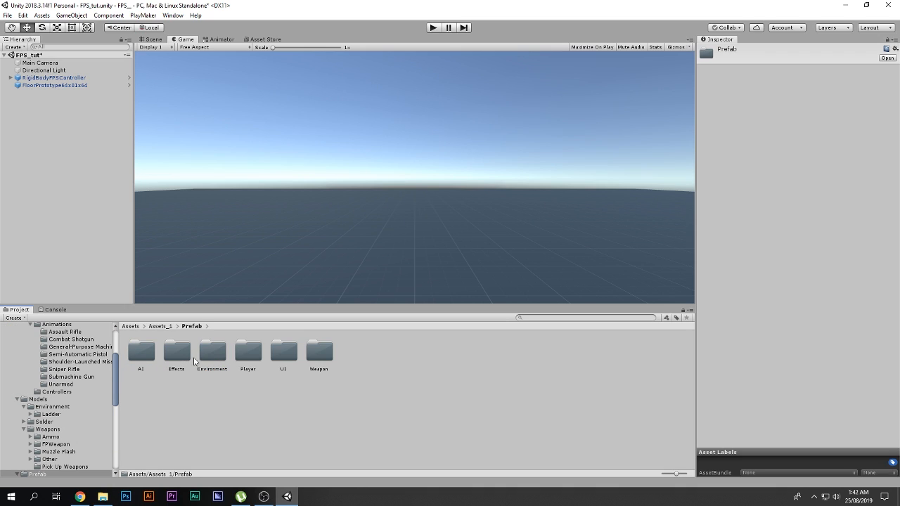
double_click(319, 353)
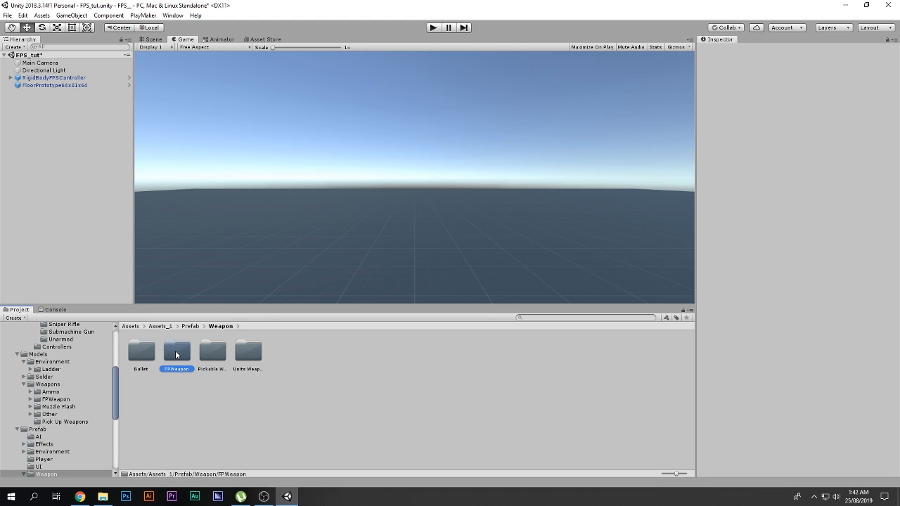
double_click(176, 352)
Preview the weapon prefabs in the FPWeapon folder one by one, from Assault Rifle through Sniper Rifle, rotating the models.
click(144, 351)
drag(758, 376, 732, 375)
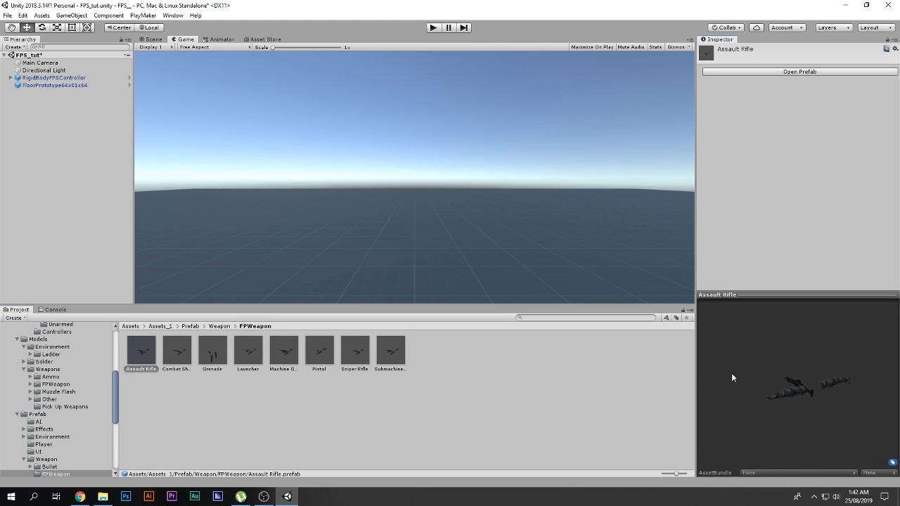
click(238, 367)
click(178, 356)
drag(741, 415, 845, 384)
click(204, 349)
click(258, 350)
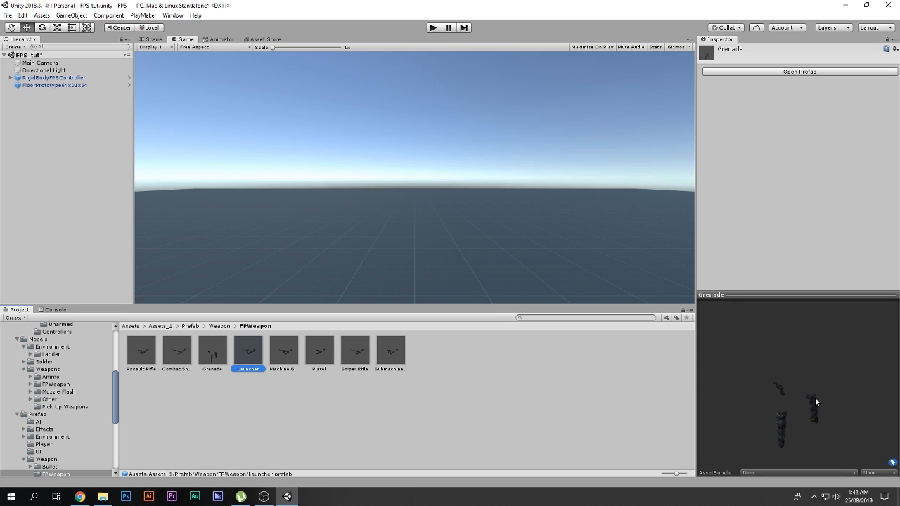
click(288, 352)
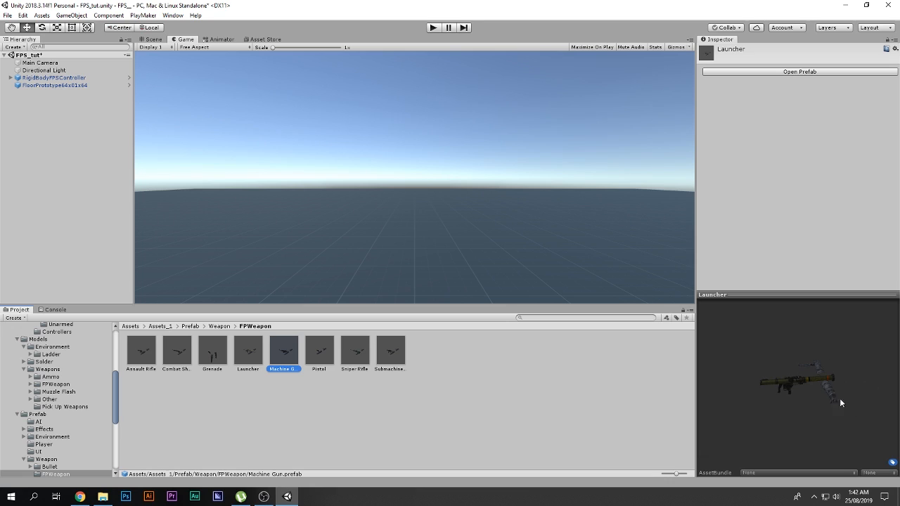
drag(798, 392, 789, 408)
click(324, 348)
click(356, 350)
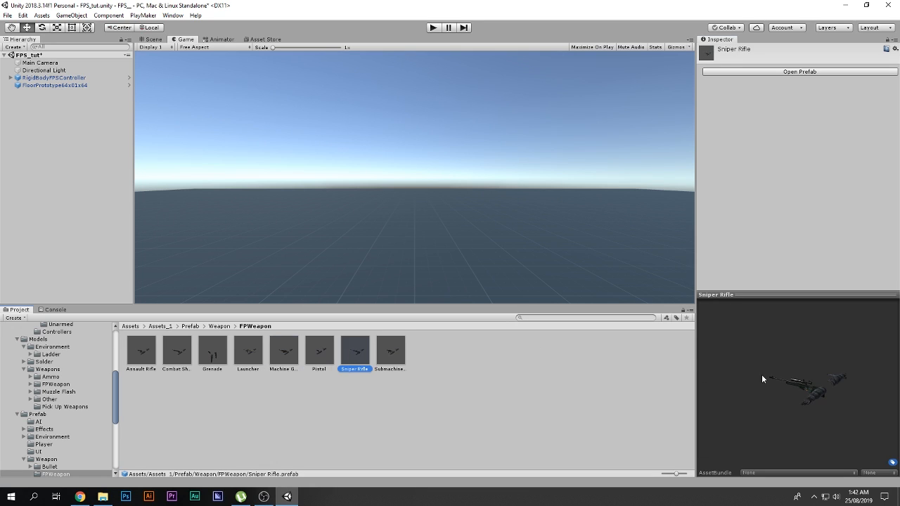
drag(851, 375, 780, 387)
drag(853, 366, 785, 401)
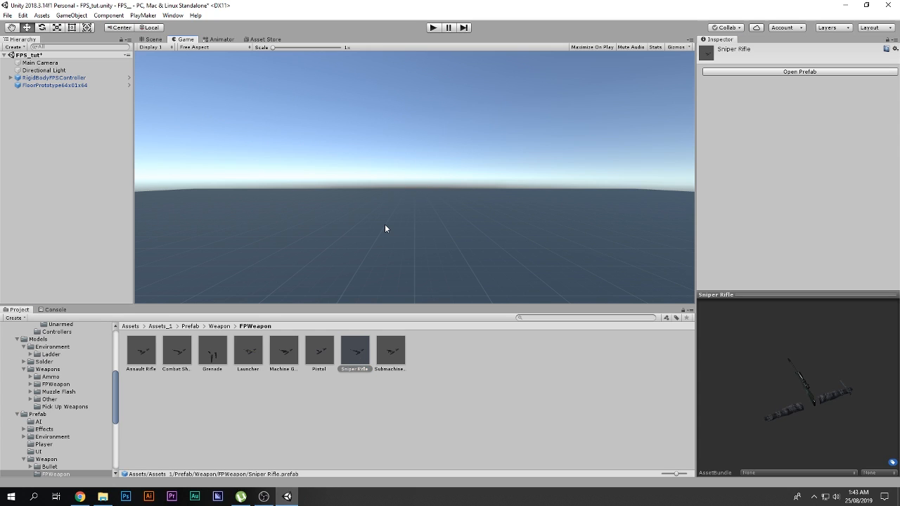
Place the Sniper Rifle prefab in the scene and examine the model up close from several angles.
drag(355, 350, 346, 185)
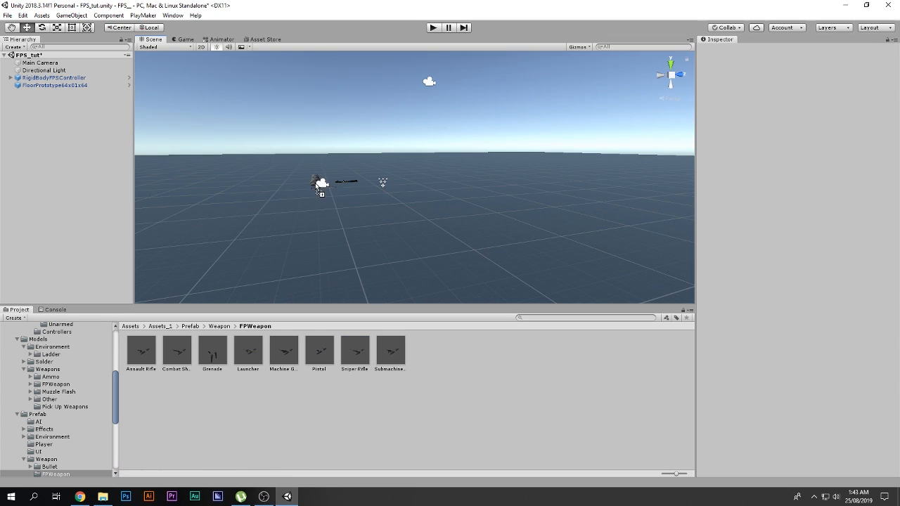
key(f)
drag(417, 143, 415, 88)
scroll(432, 175, up, 15)
alt+drag(428, 215, 377, 207)
middle_drag(378, 207, 408, 221)
scroll(471, 182, up, 5)
alt+drag(482, 173, 413, 190)
alt+drag(487, 205, 313, 158)
scroll(441, 198, up, 5)
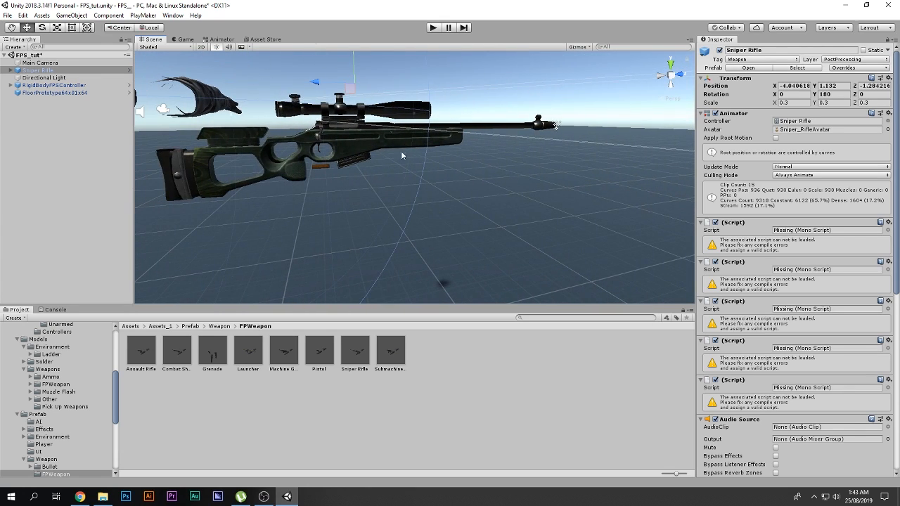
right_drag(398, 188, 391, 178)
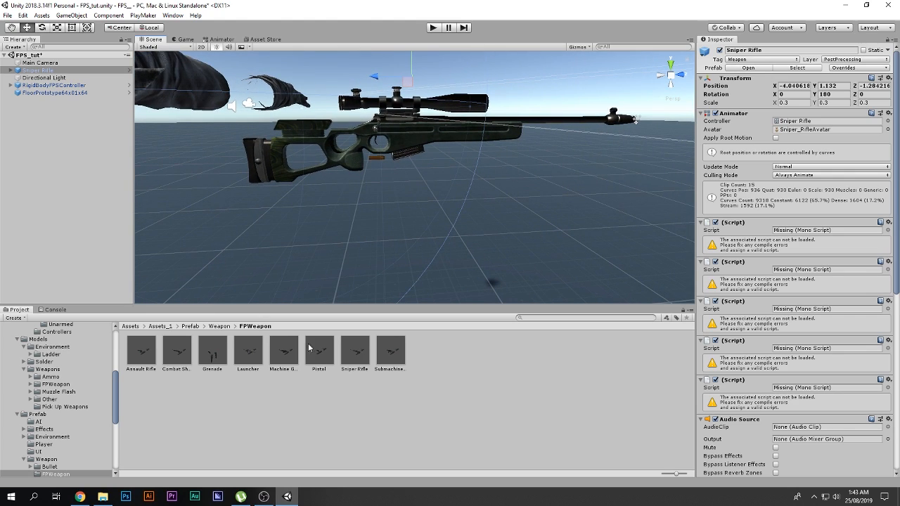
Go up to Assets_1, open the Animation folder and look into its Weapon subfolders.
click(250, 402)
key(BackSpace)
key(BackSpace)
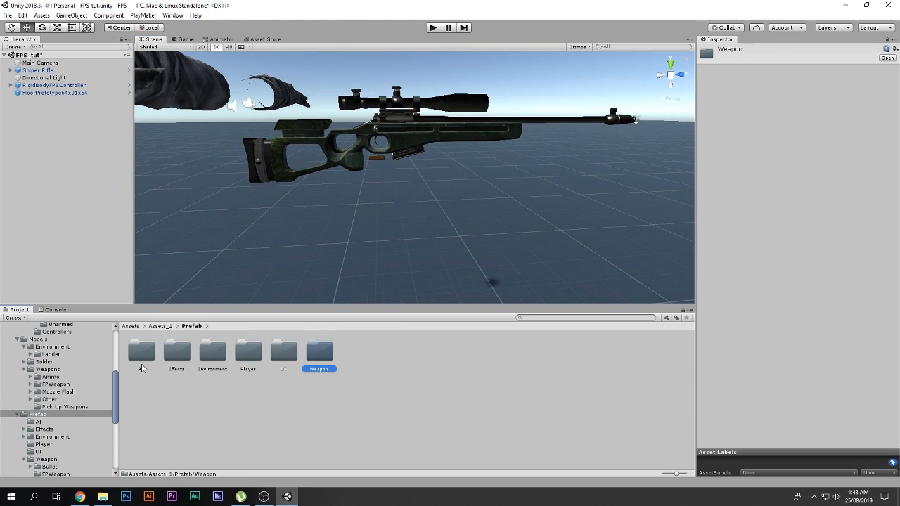
key(BackSpace)
click(138, 362)
key(Return)
click(147, 356)
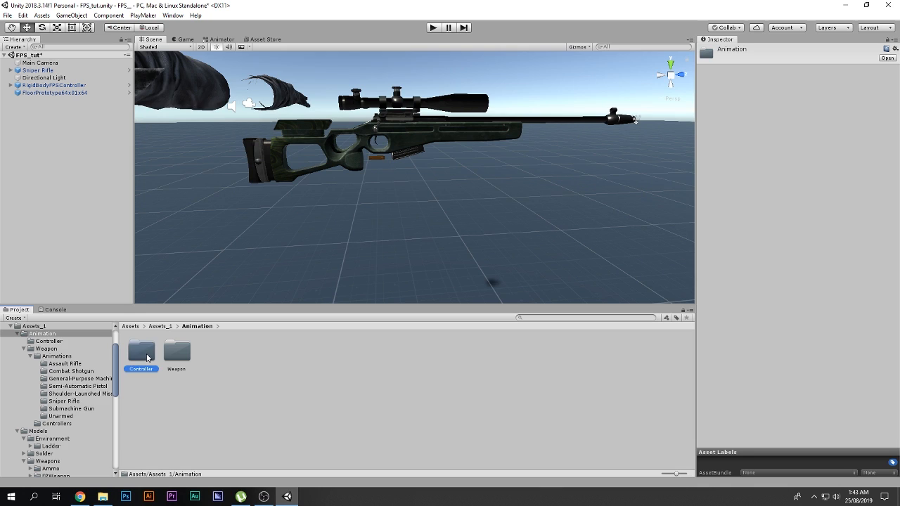
double_click(175, 353)
double_click(142, 354)
click(187, 360)
key(BackSpace)
key(BackSpace)
Look through the Assault Rifle and Combat Shotgun clips in the weapon Animations folder.
double_click(181, 359)
double_click(150, 360)
click(145, 361)
double_click(145, 361)
scroll(279, 383, down, 3)
key(BackSpace)
double_click(184, 358)
scroll(386, 387, down, 3)
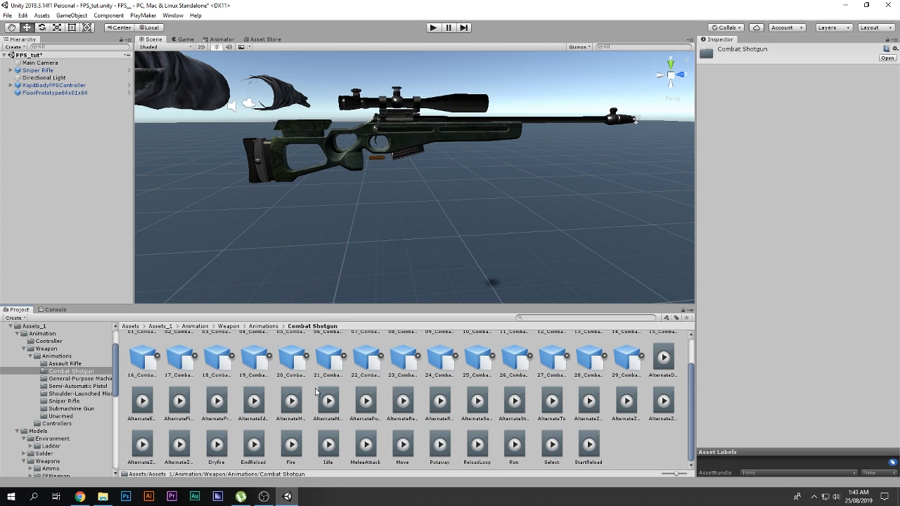
Look into the general-purpose machine gun animations folder and return to the top-level Assets folder.
key(BackSpace)
double_click(220, 352)
key(BackSpace)
key(BackSpace)
key(BackSpace)
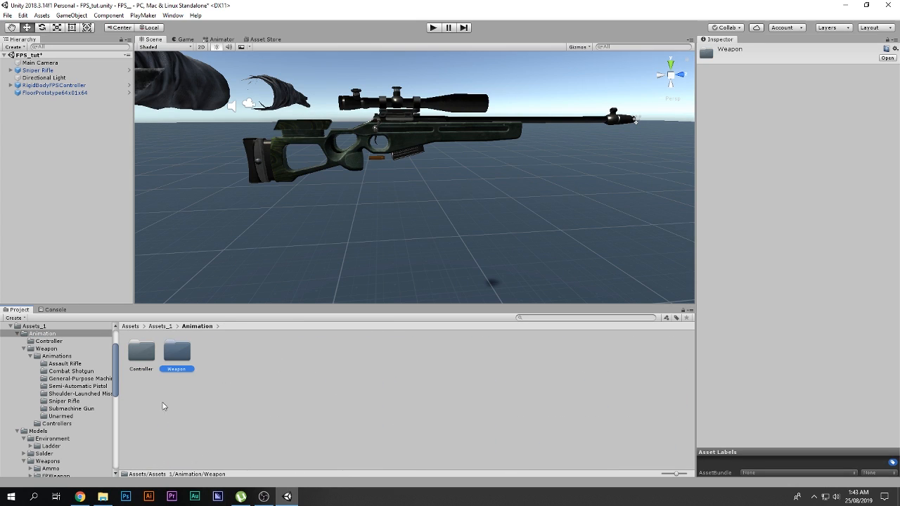
key(BackSpace)
key(BackSpace)
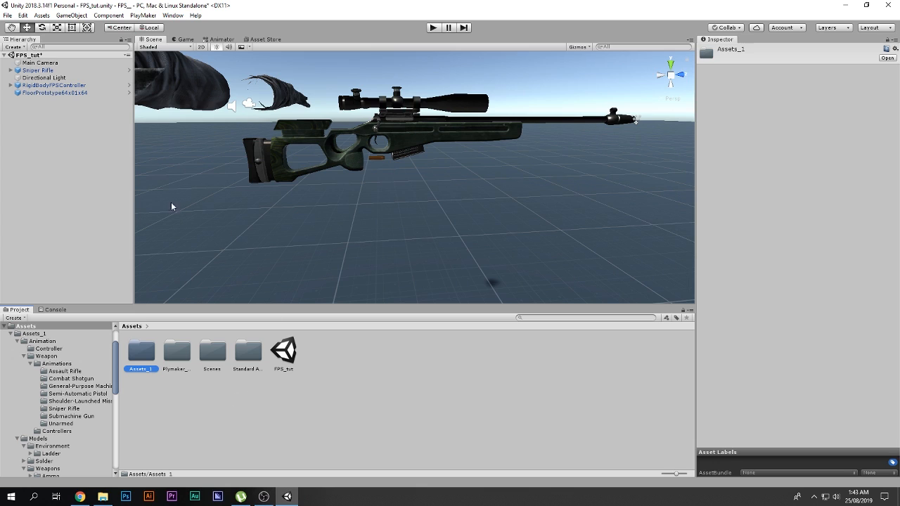
Delete the Sniper Rifle from the scene.
click(277, 159)
key(Delete)
scroll(277, 160, down, 10)
middle_drag(297, 184, 304, 167)
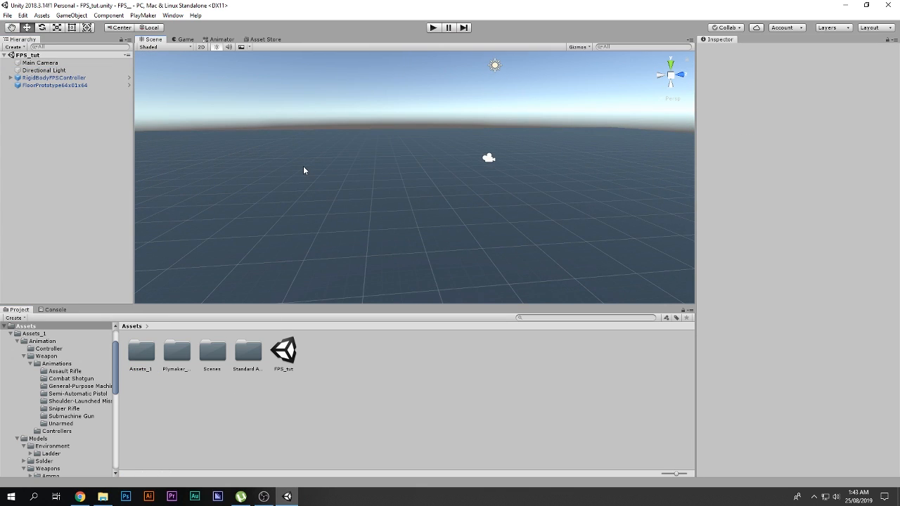
scroll(261, 241, down, 6)
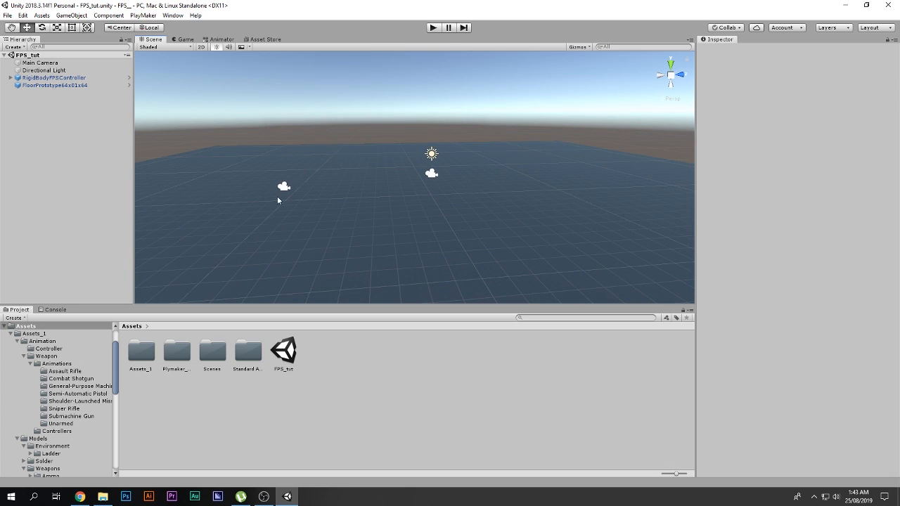
Delete the default Main Camera from the scene.
click(40, 63)
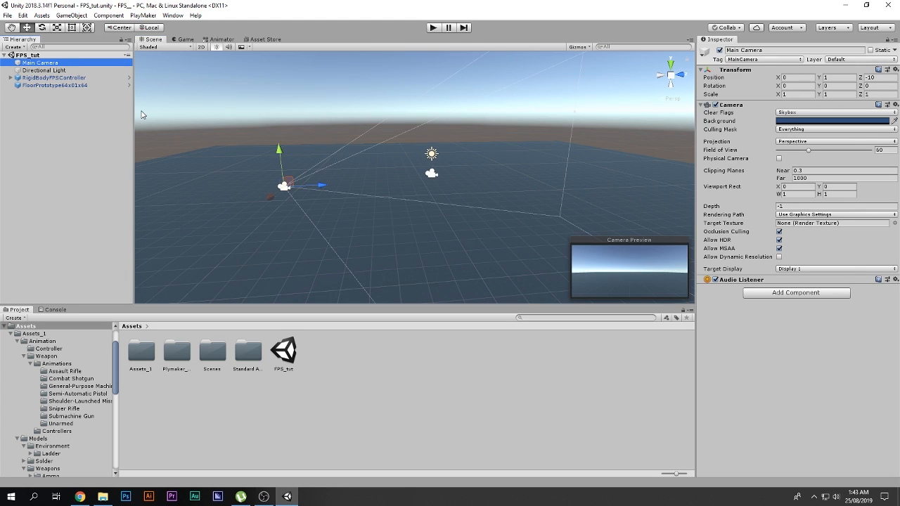
key(Delete)
click(69, 78)
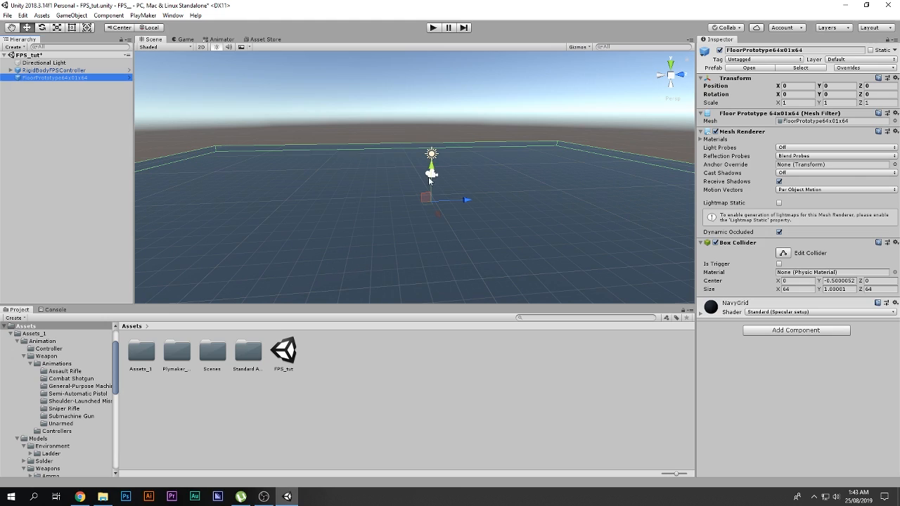
Rename the RigidBodyFPSController object as FPSController.
click(52, 71)
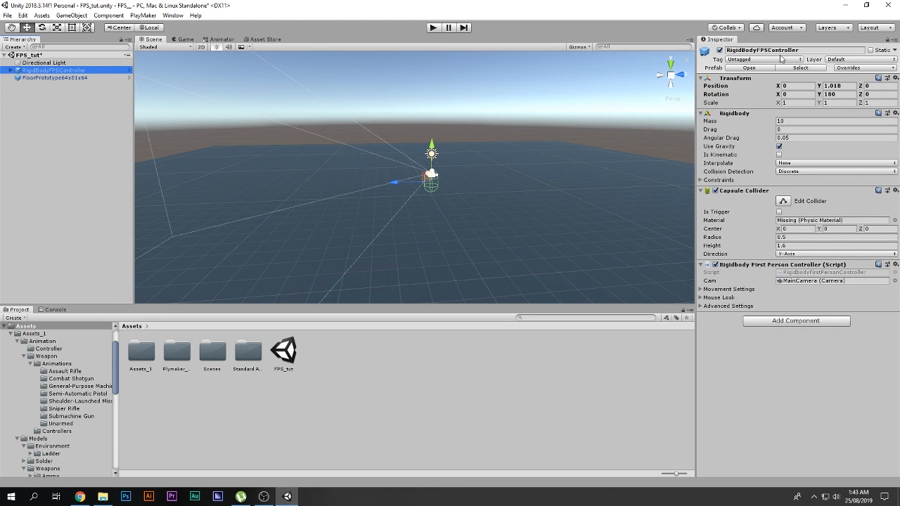
click(735, 50)
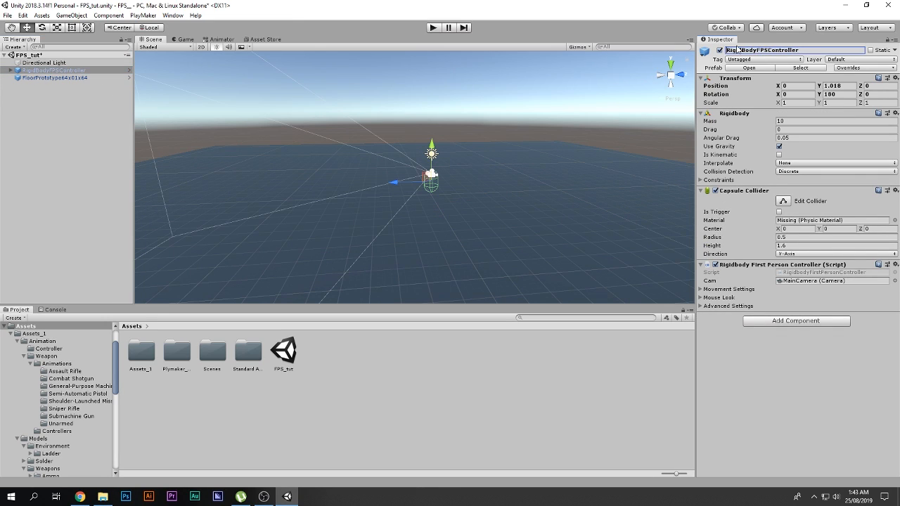
key(BackSpace)
key(BackSpace)
key(BackSpace)
key(BackSpace)
key(BackSpace)
key(BackSpace)
key(BackSpace)
key(BackSpace)
key(BackSpace)
scroll(301, 120, up, 2)
Rename the FloorPrototype64x01x64 object as Ground.
click(81, 78)
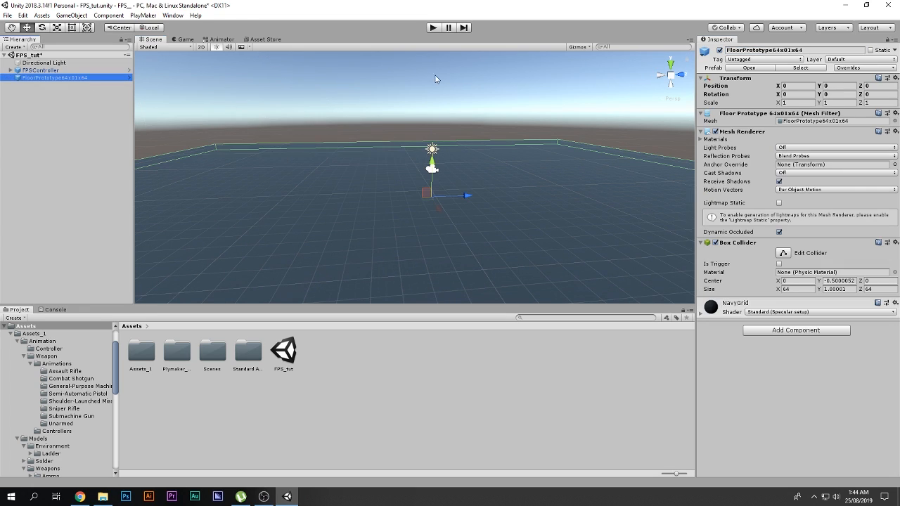
click(765, 52)
text(Ground)
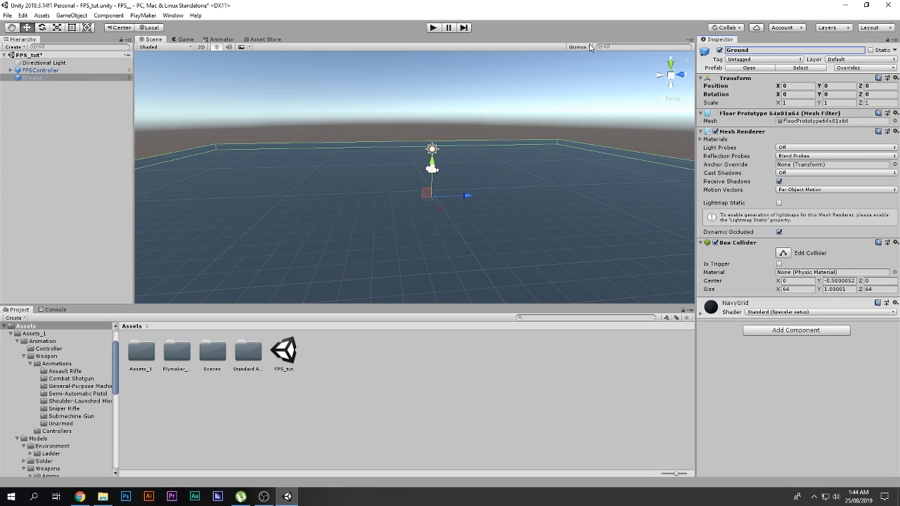
click(38, 153)
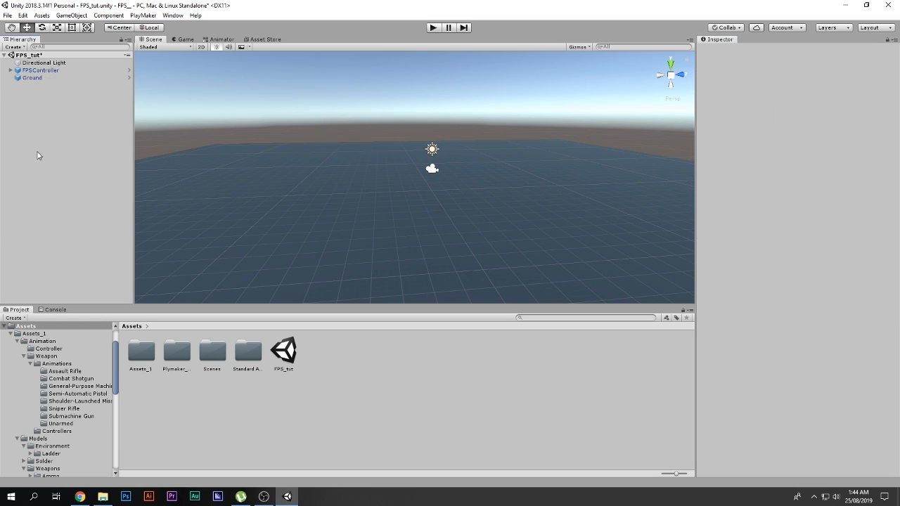
Move FPSController below Ground in the scene's object list and frame it in the scene view.
drag(53, 70, 52, 105)
click(53, 106)
click(63, 78)
key(f)
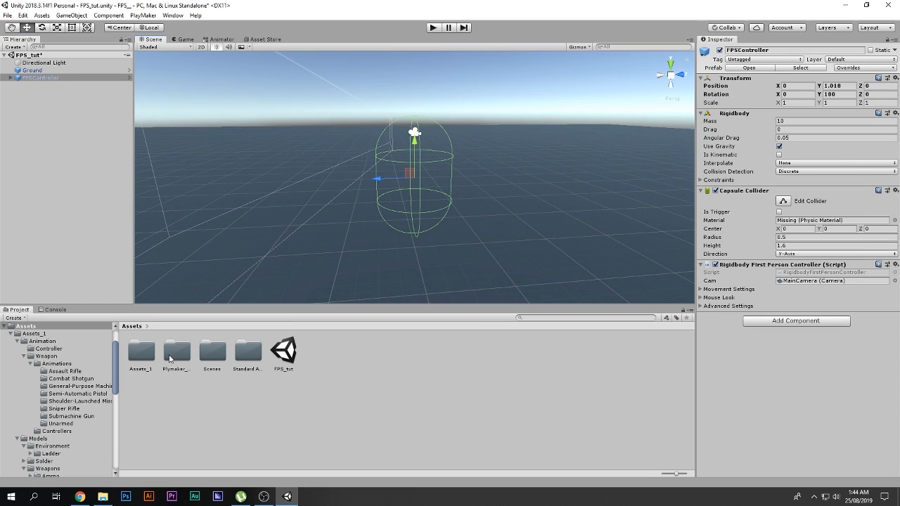
Open the FPWeapon folder under Assets_1 > Prefab > Weapon and preview the Pistol prefab from another angle.
double_click(148, 357)
double_click(212, 352)
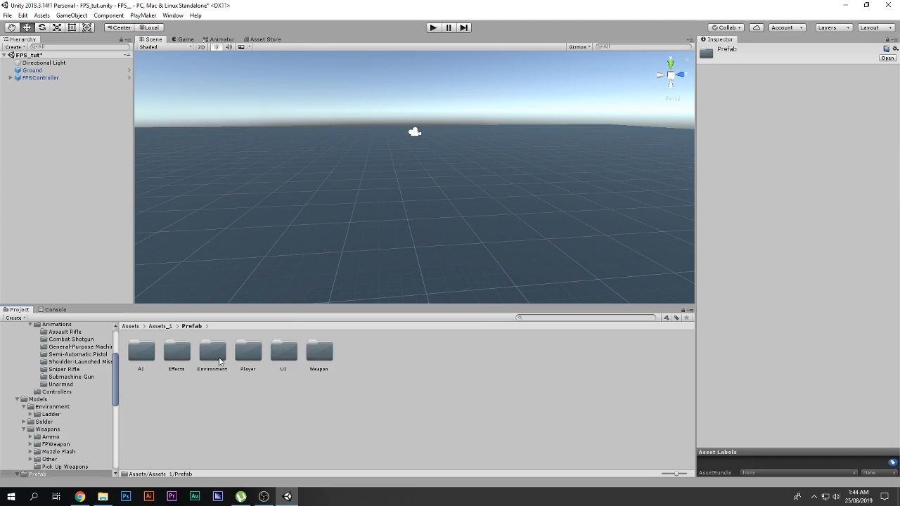
double_click(320, 353)
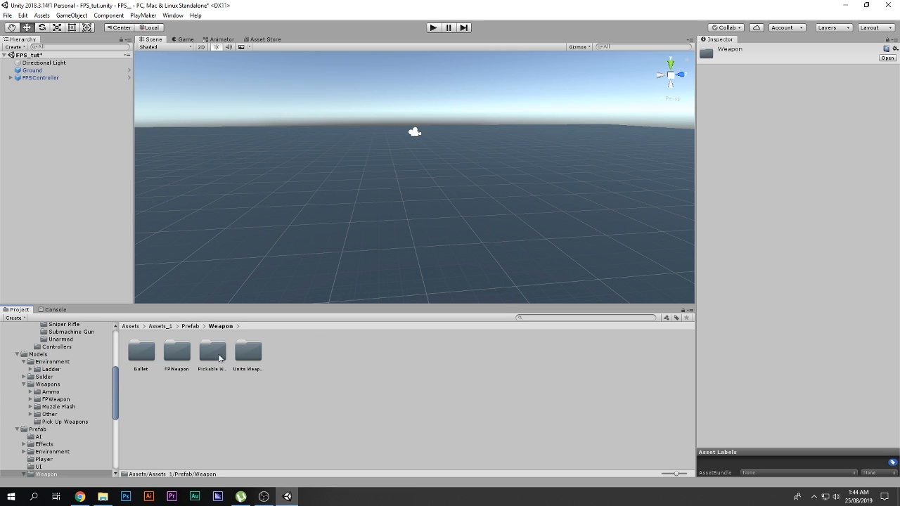
double_click(176, 353)
click(318, 352)
drag(888, 399, 838, 401)
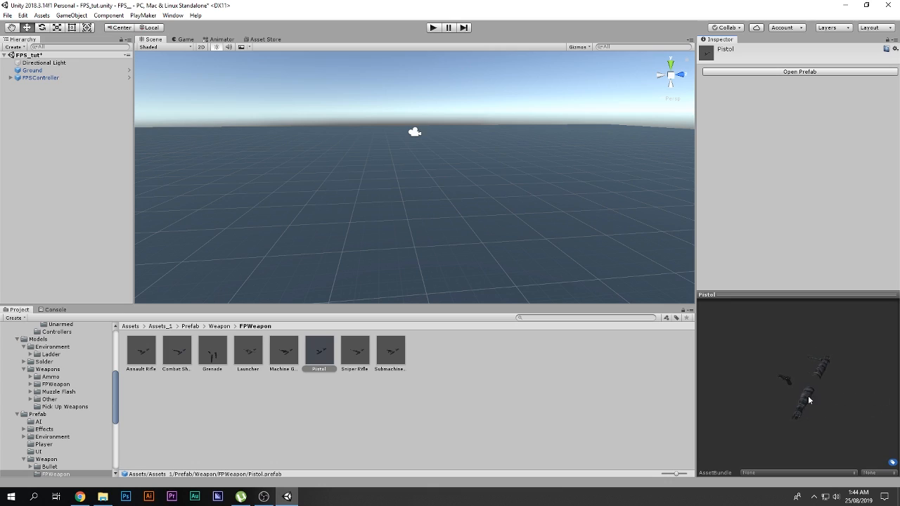
Add the Pistol prefab as a child of FPSController's MainCamera and show it in the game view.
drag(327, 364, 152, 225)
drag(321, 351, 61, 89)
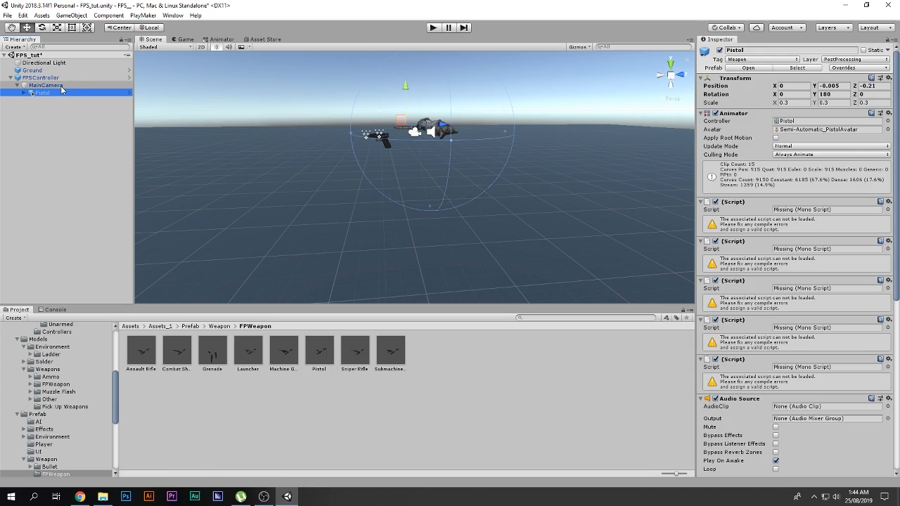
click(186, 39)
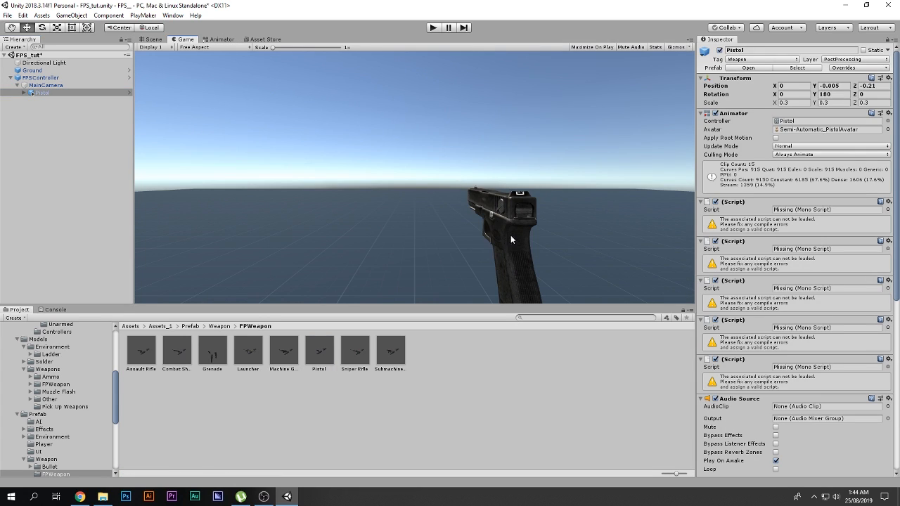
Run the game and set the near clipping plane of FPSController's MainCamera to 0.01.
click(432, 27)
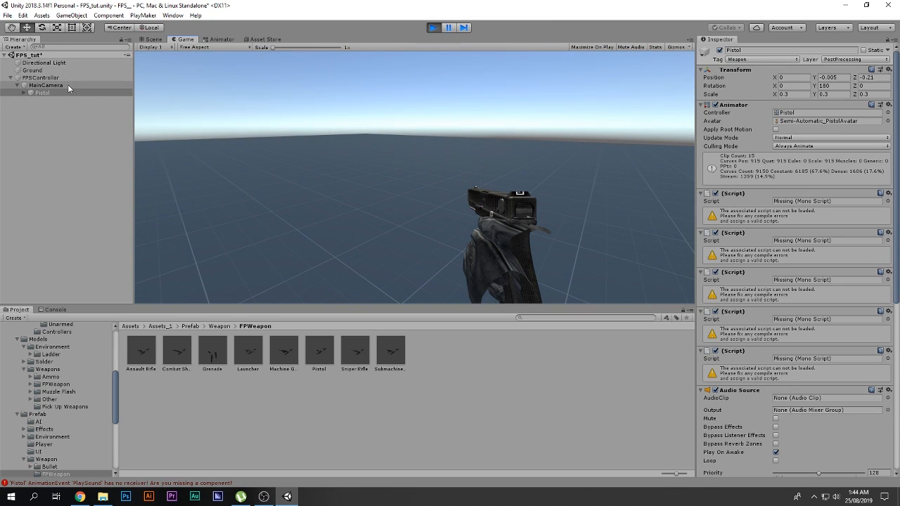
click(57, 86)
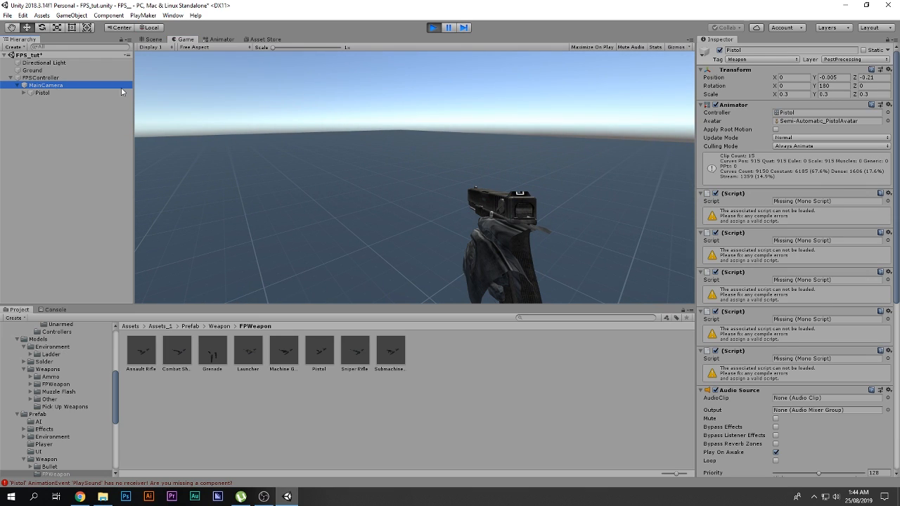
drag(789, 171, 789, 172)
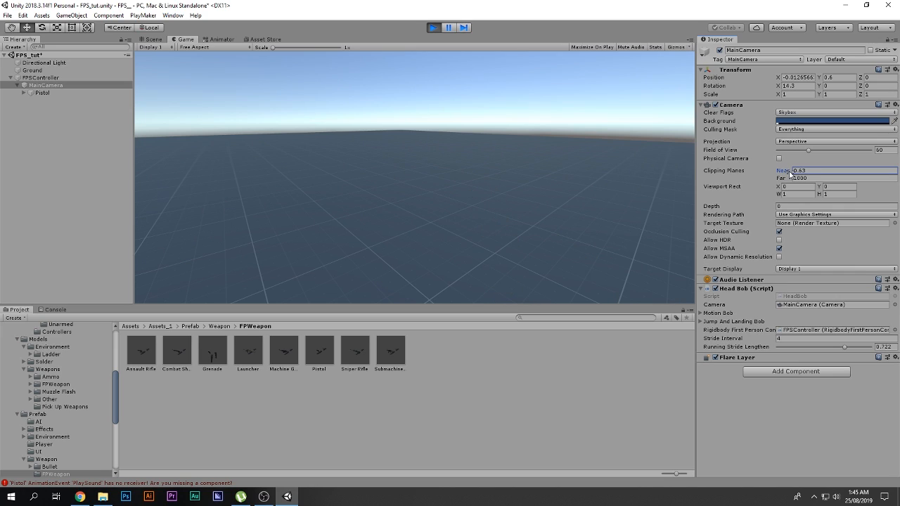
key(ctrl+z)
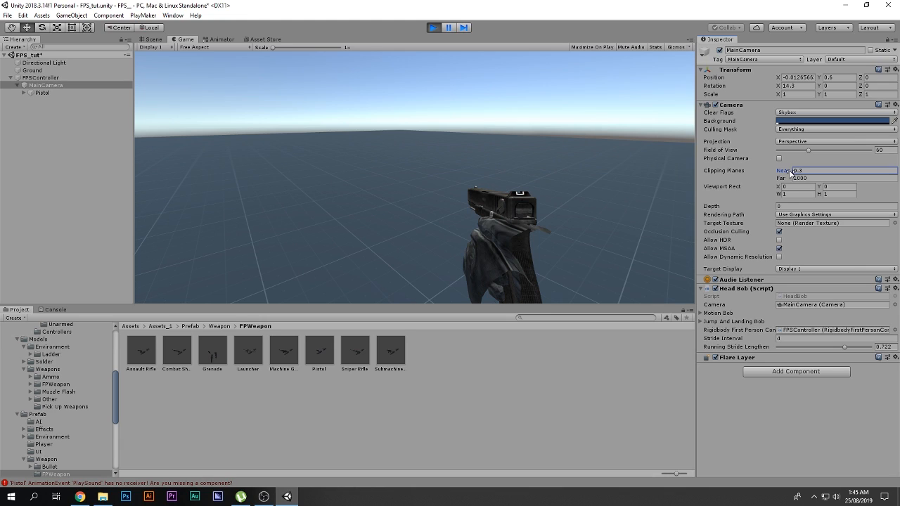
drag(788, 171, 786, 170)
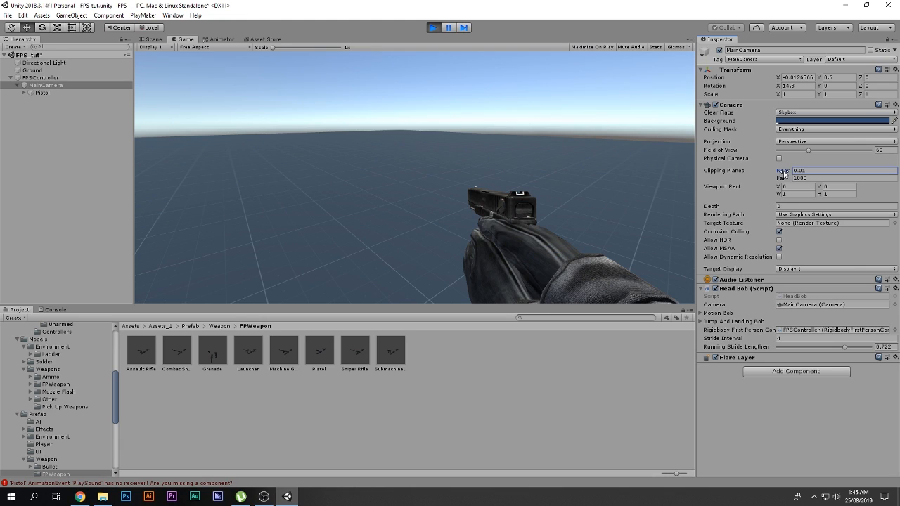
Walk forward in the running game to check how the pistol and arms look.
click(513, 239)
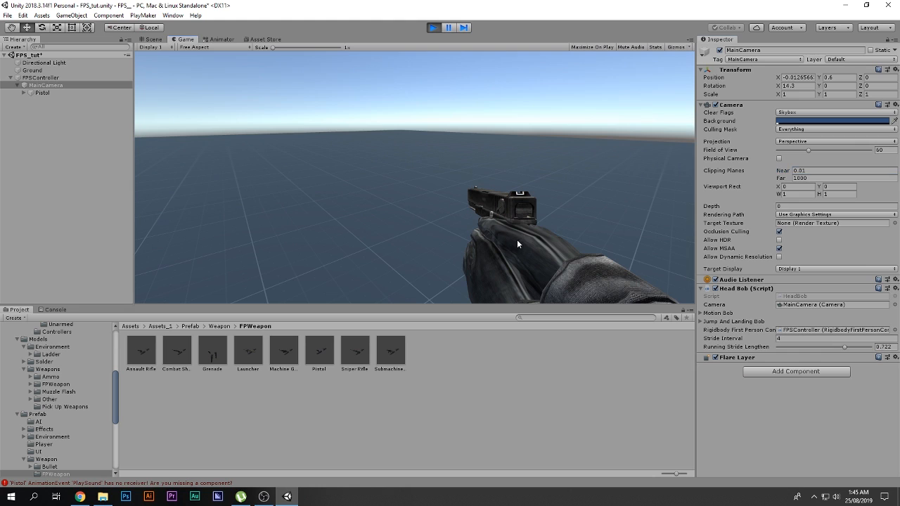
key(w)
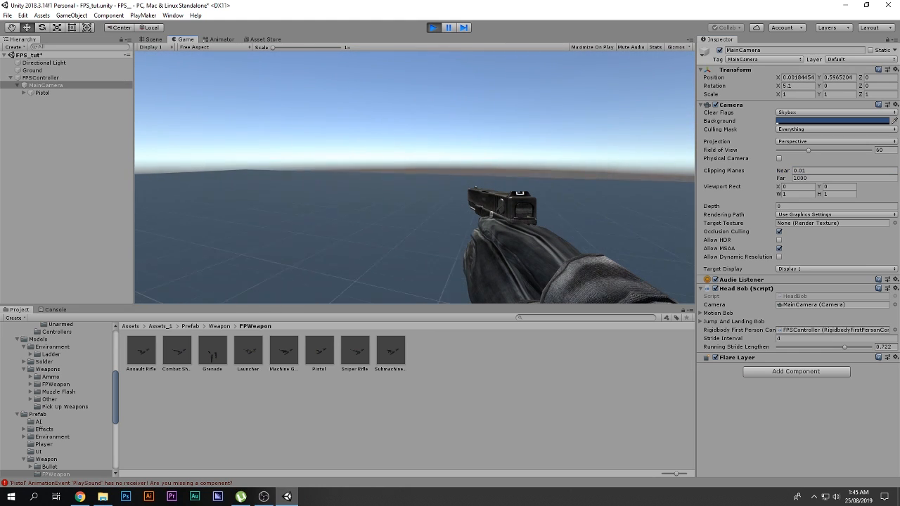
Walk forward again in the running game to check the pistol view, and end play mode.
key(w)
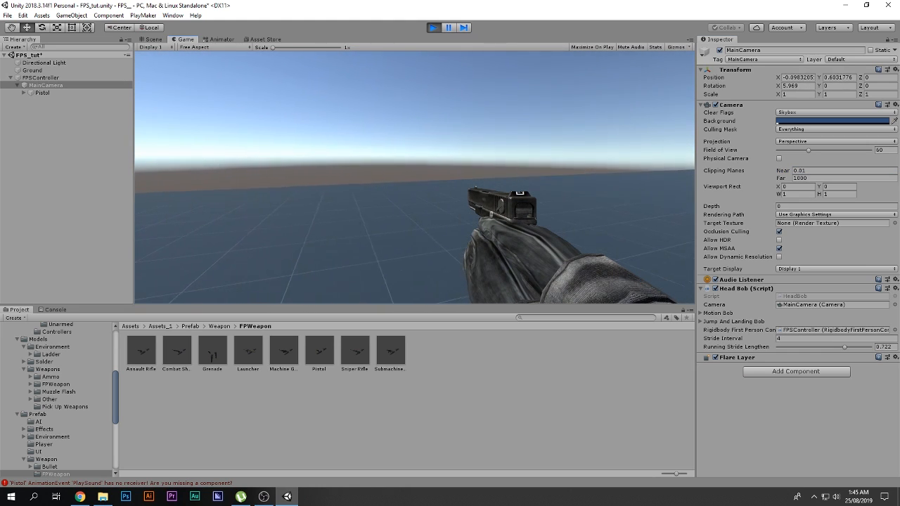
key(Escape)
click(433, 28)
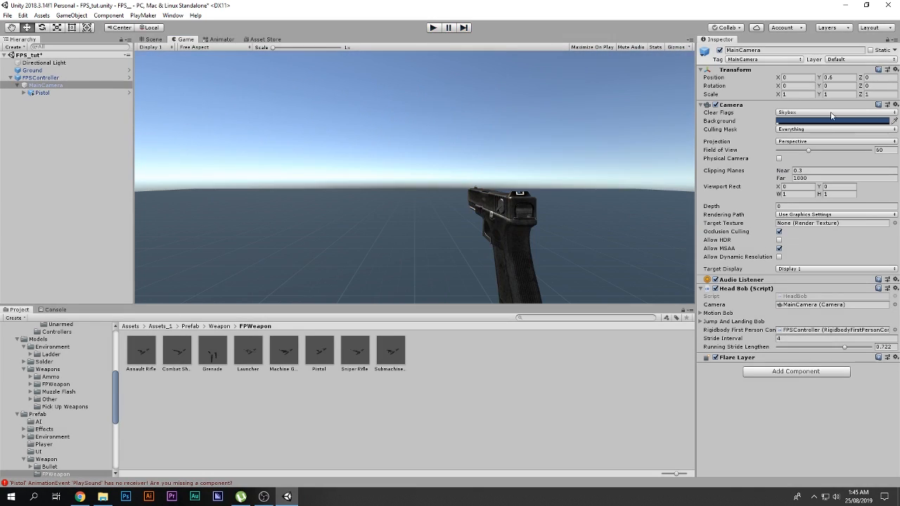
Set the near clipping plane of FPSController's MainCamera to 0.01 outside play mode and save the scene.
click(820, 170)
text(0)
click(809, 153)
click(598, 202)
key(ctrl+s)
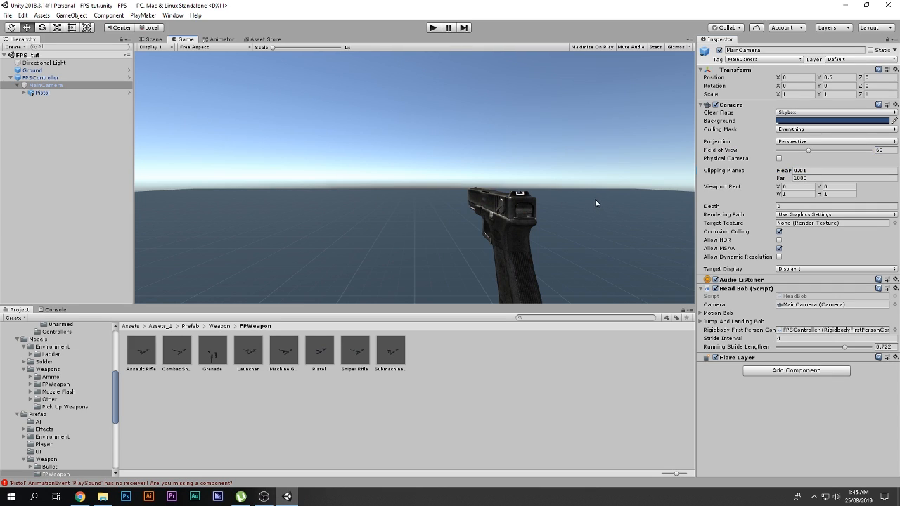
Run the game to check the pistol and arms with the saved camera clipping, and stop it.
click(432, 28)
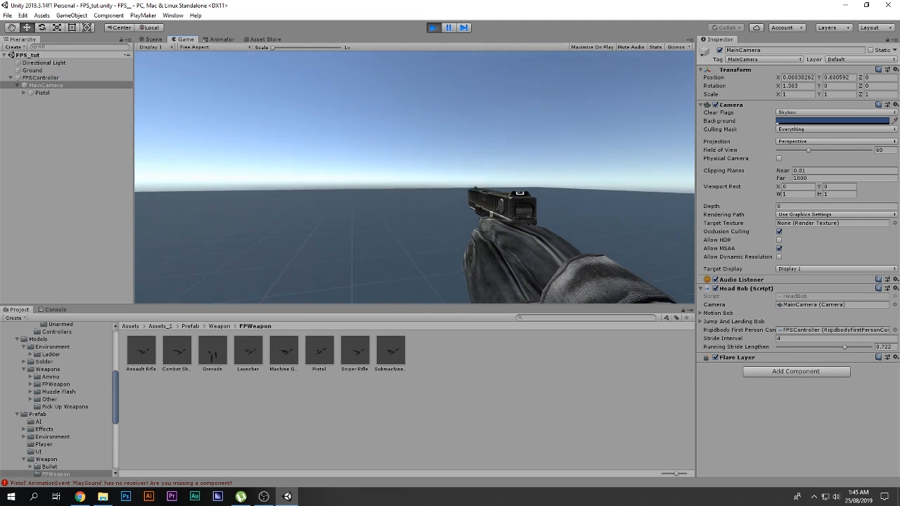
key(Escape)
click(433, 28)
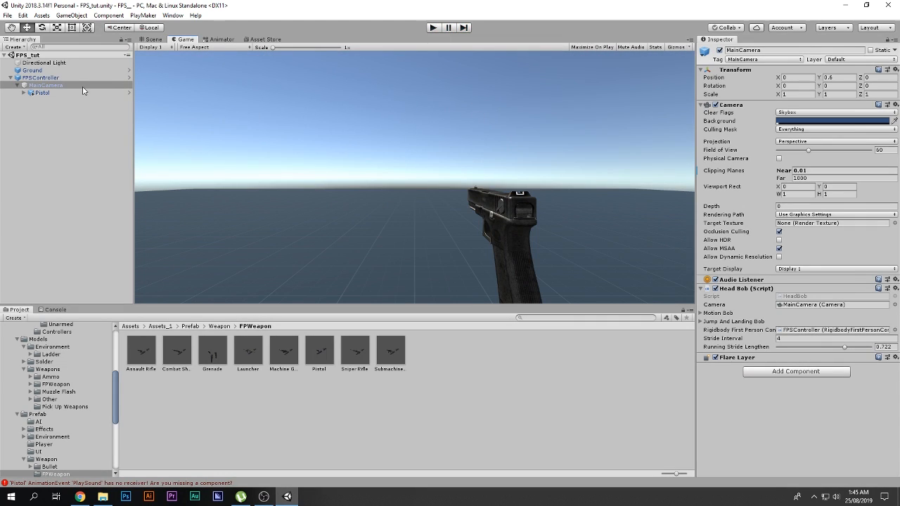
Remove the five missing script components and the Audio Source from the Pistol under MainCamera.
click(16, 85)
click(16, 85)
click(36, 93)
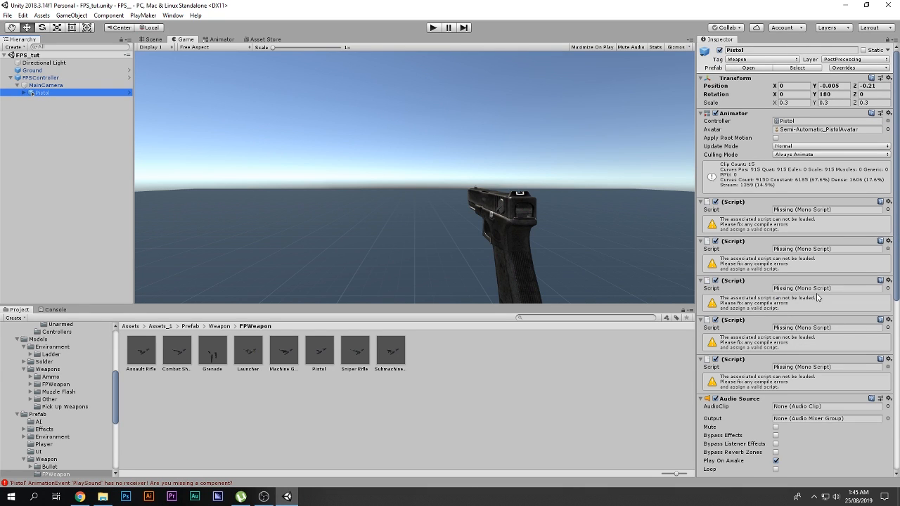
scroll(817, 298, down, 5)
scroll(809, 337, up, 4)
click(888, 145)
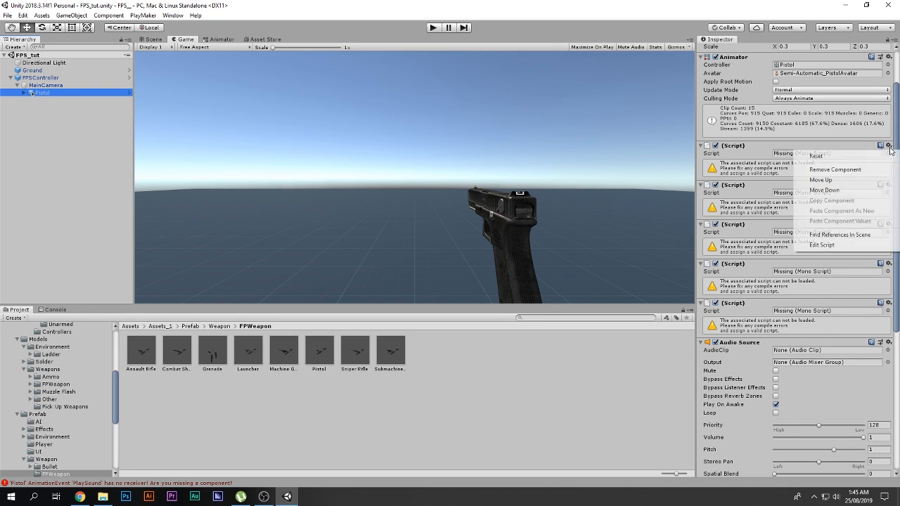
click(875, 170)
click(888, 145)
click(834, 170)
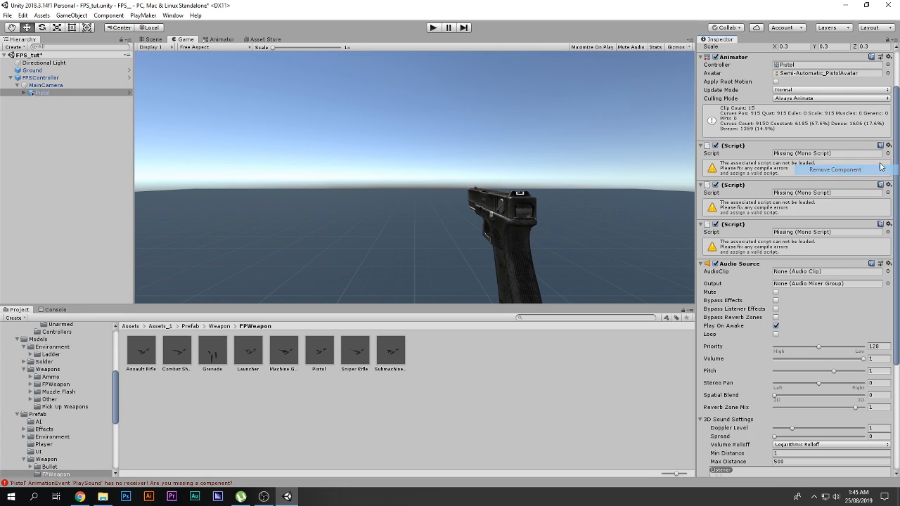
click(888, 146)
click(835, 169)
click(888, 145)
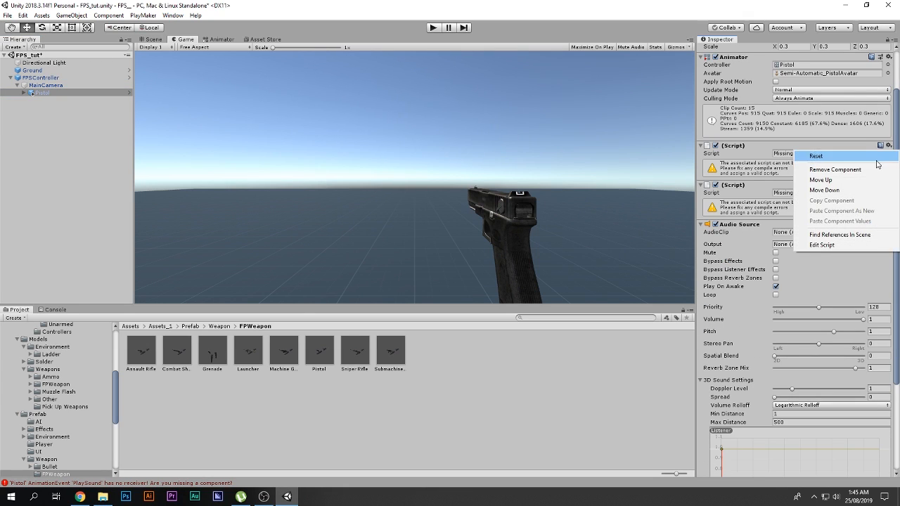
click(876, 170)
click(888, 146)
click(878, 170)
click(888, 145)
click(834, 170)
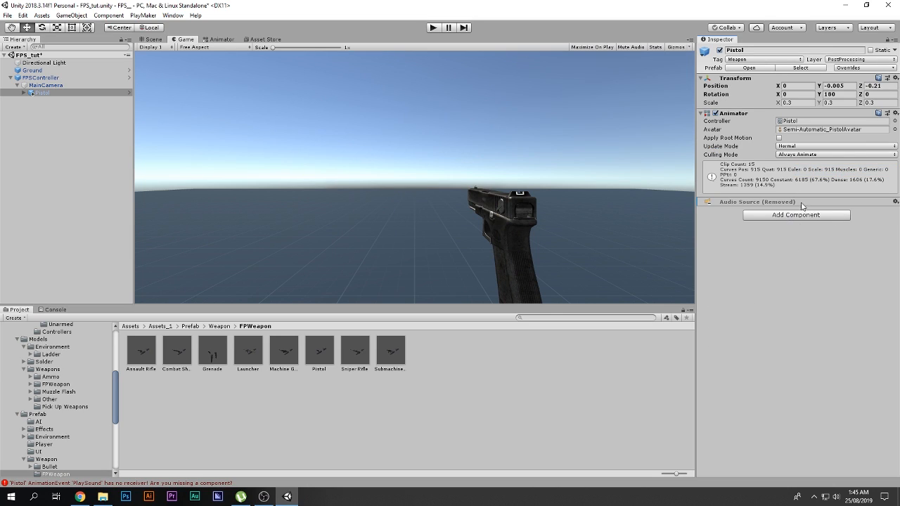
Locate the Pistol's animator controller and examine its states and transitions in the Base Layer graph.
click(789, 123)
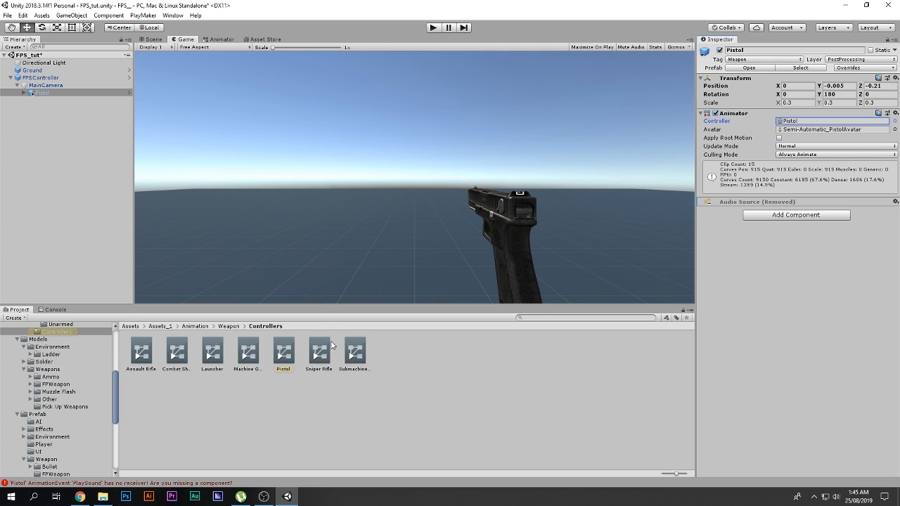
double_click(292, 355)
middle_drag(399, 132, 466, 252)
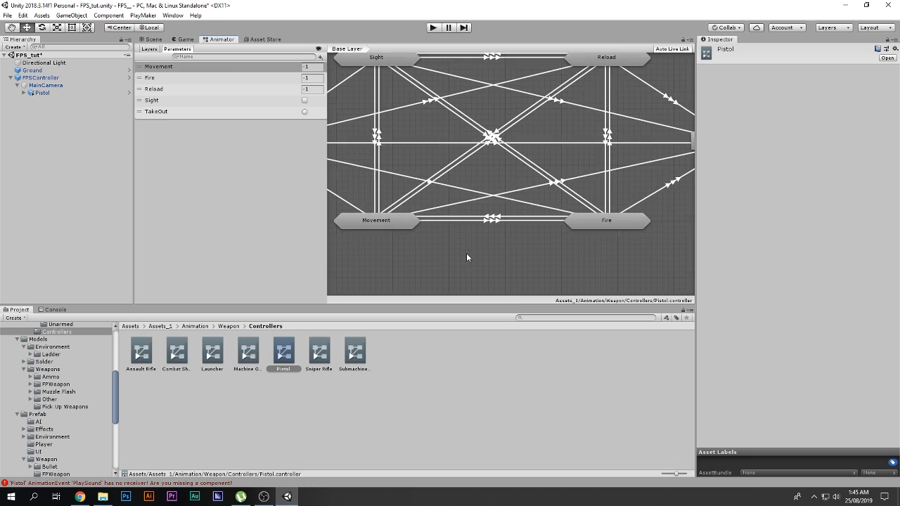
scroll(464, 251, down, 5)
drag(377, 135, 654, 257)
click(599, 251)
drag(428, 132, 585, 260)
click(585, 259)
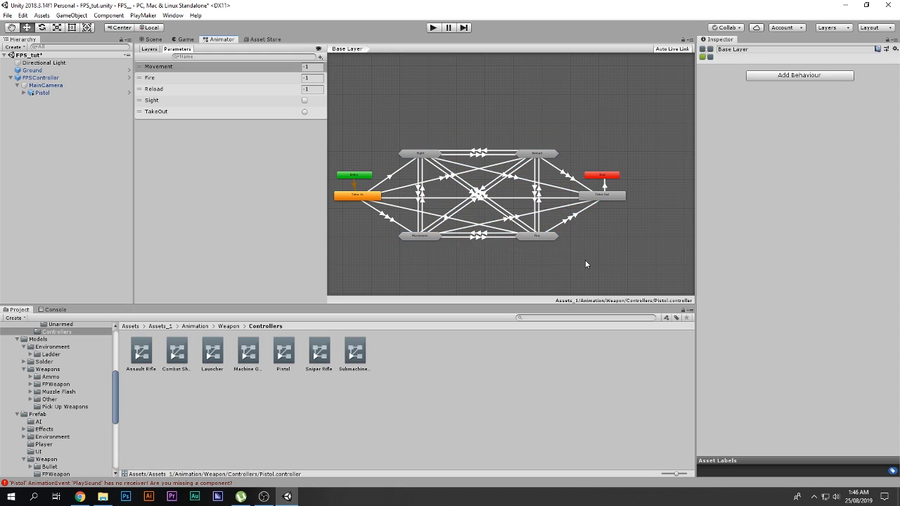
Return to the scene view and create a folder named FPS_Assets in the root Assets folder.
click(152, 39)
scroll(21, 362, up, 5)
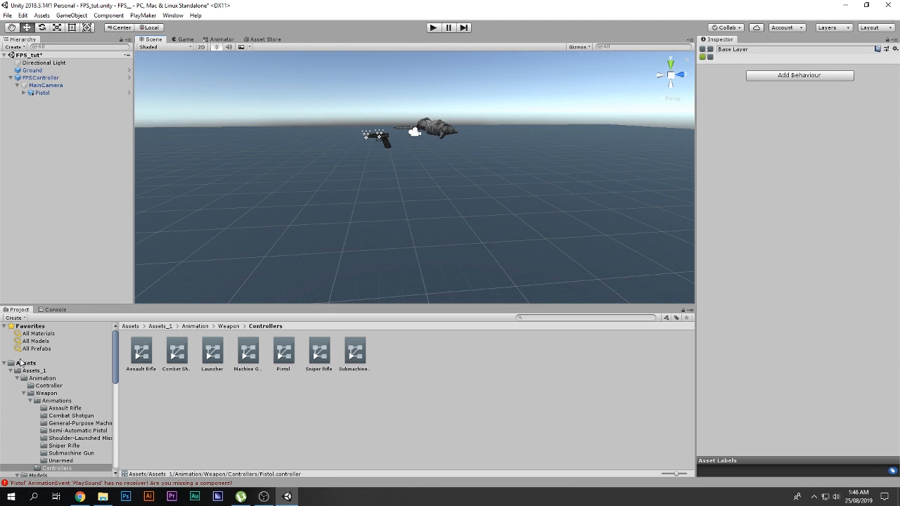
click(25, 364)
right_click(188, 418)
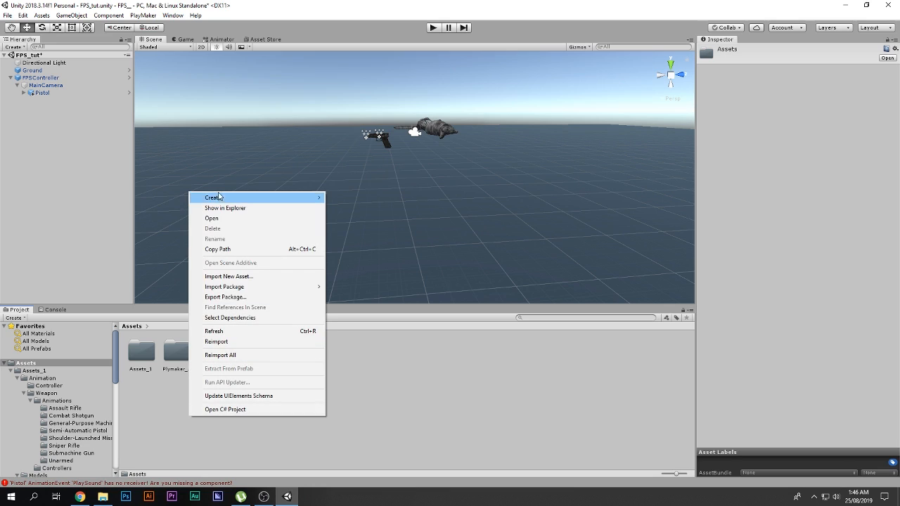
mouse_move(221, 199)
click(383, 140)
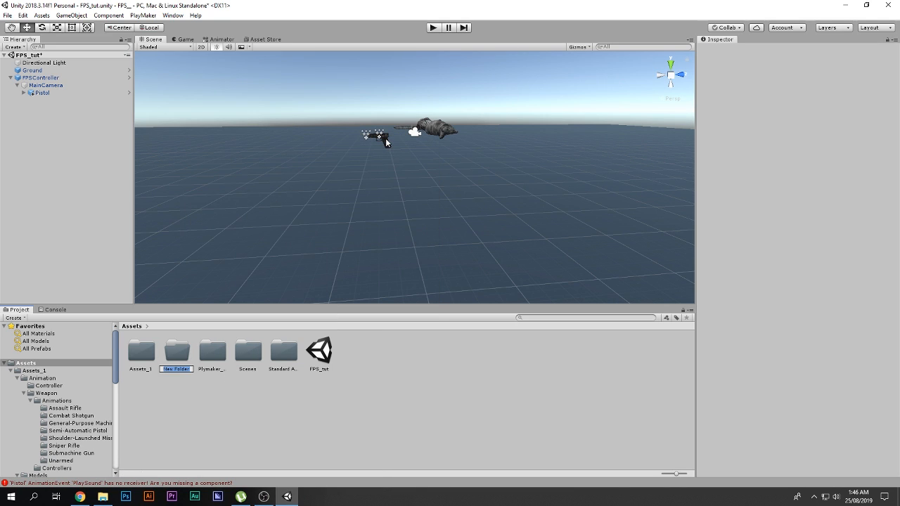
text(FPS_Assets)
key(Return)
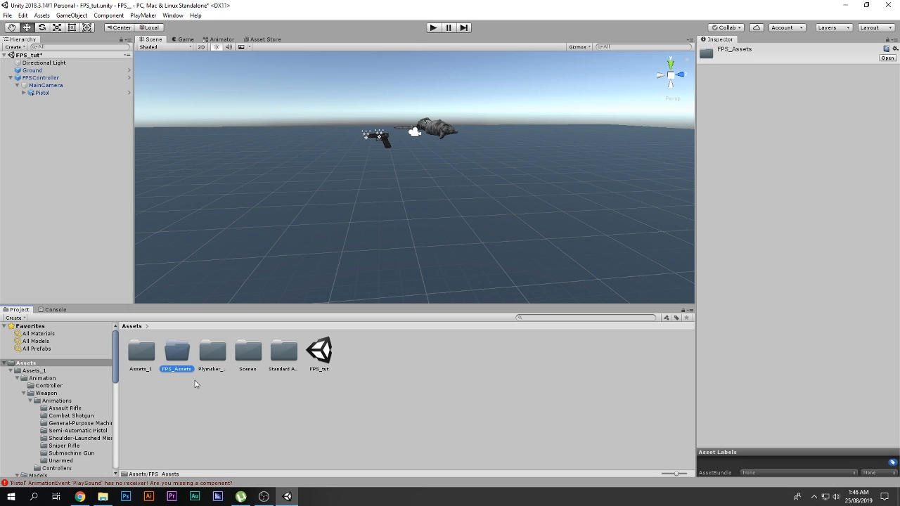
Create a folder named Pistol inside FPS_Assets.
double_click(180, 348)
right_click(181, 393)
mouse_move(211, 174)
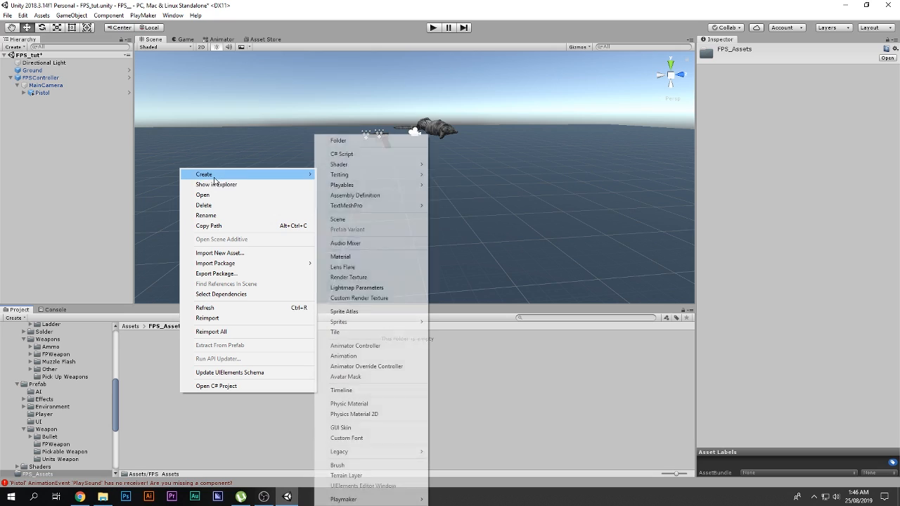
click(347, 140)
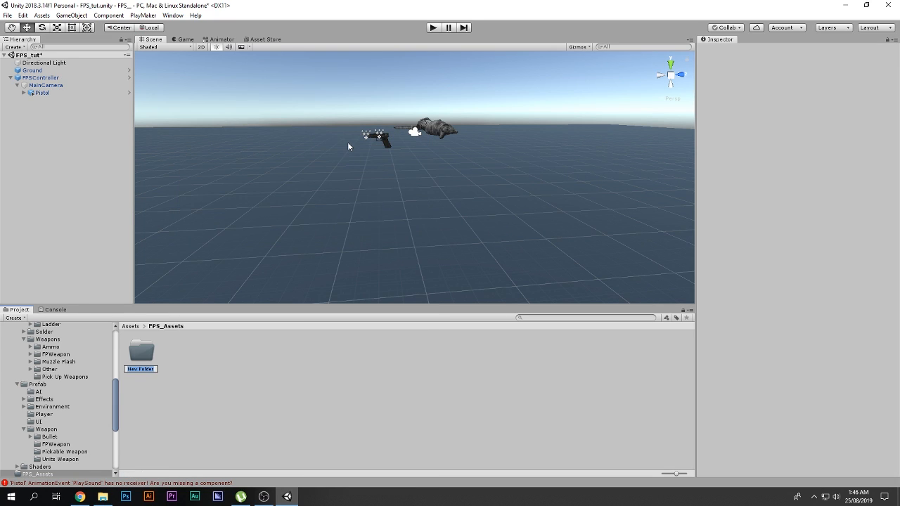
text(Pre)
text(tol)
key(Return)
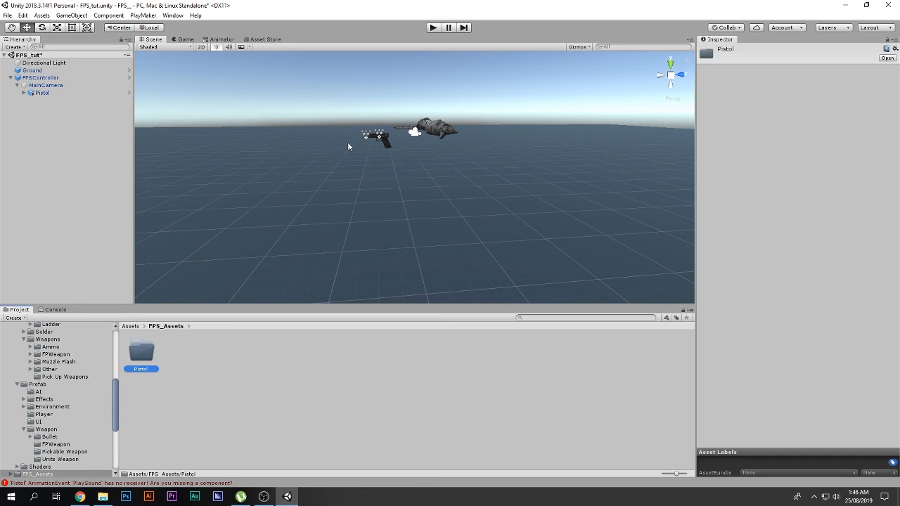
Create a folder named Animations inside FPS_Assets > Pistol.
key(Return)
right_click(237, 392)
mouse_move(257, 169)
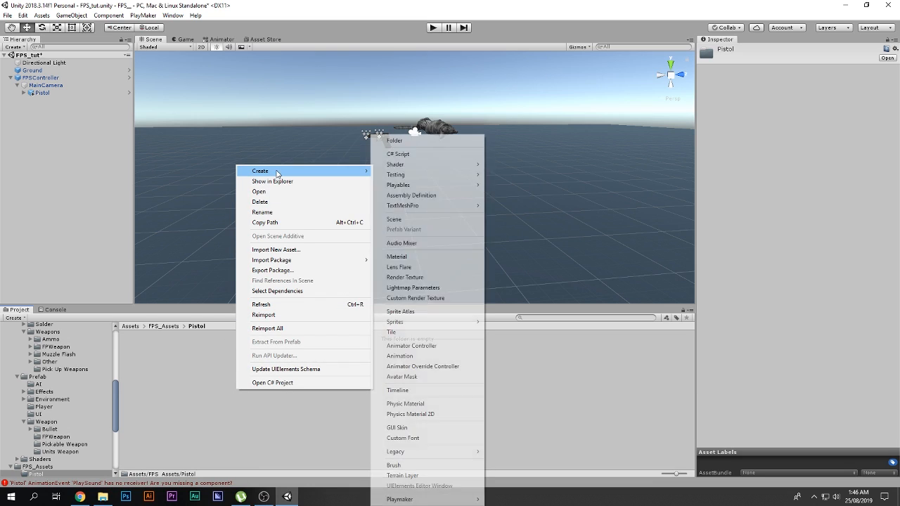
click(451, 142)
text(Animations)
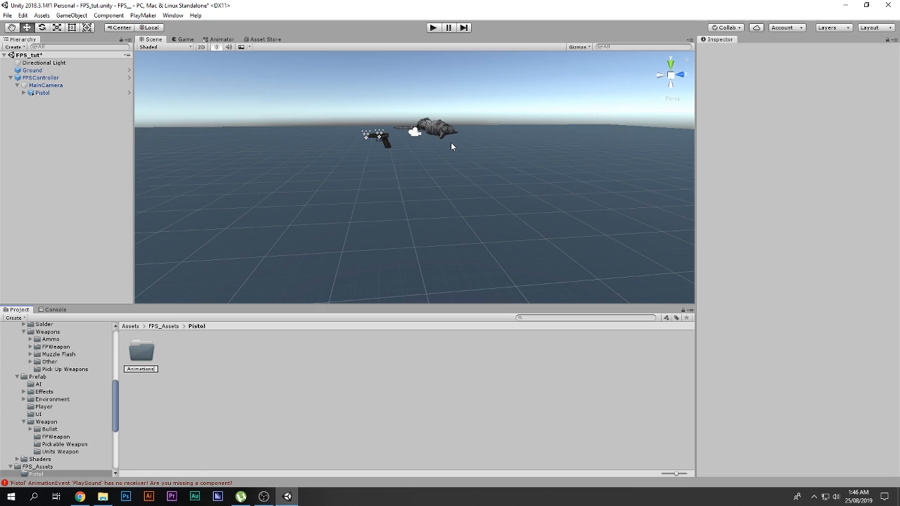
key(Return)
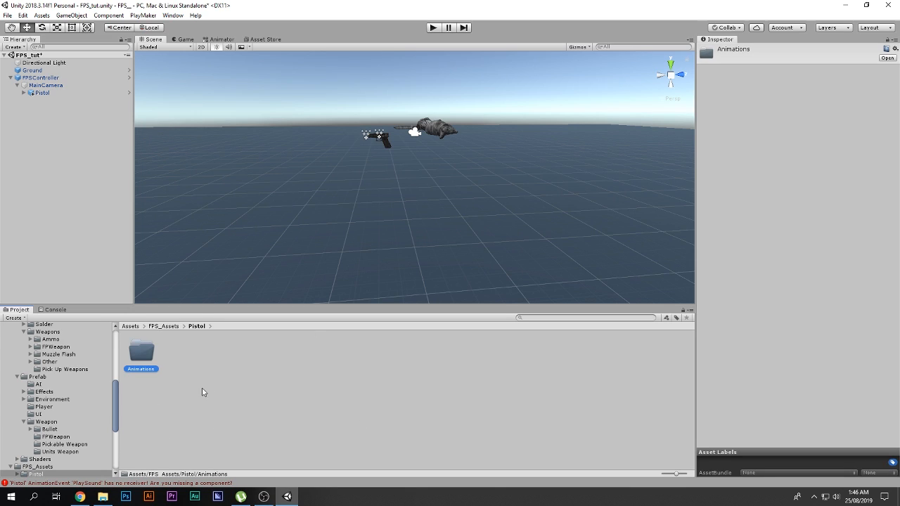
Clear the console messages and return to the project files.
click(51, 311)
click(17, 317)
click(19, 309)
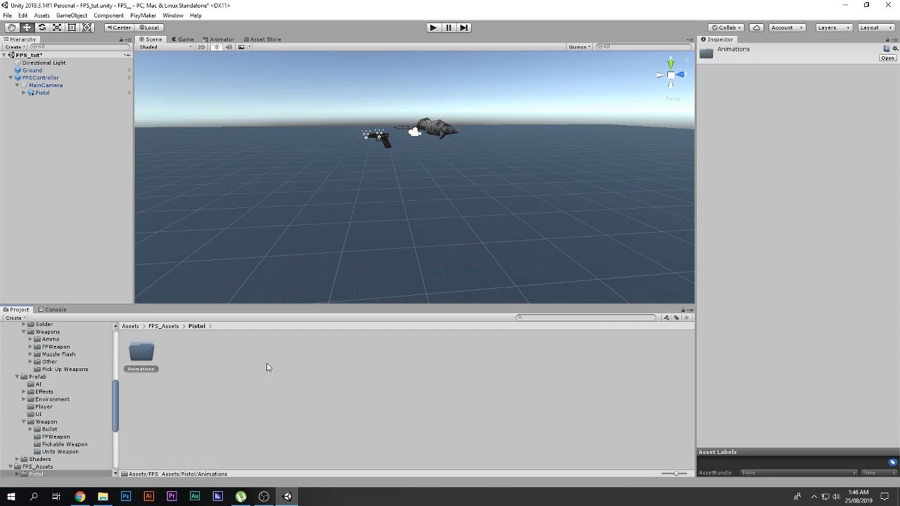
Open the Semi-Automatic Pistol folder under Assets_1 > Animation > Weapon > Animations.
click(211, 365)
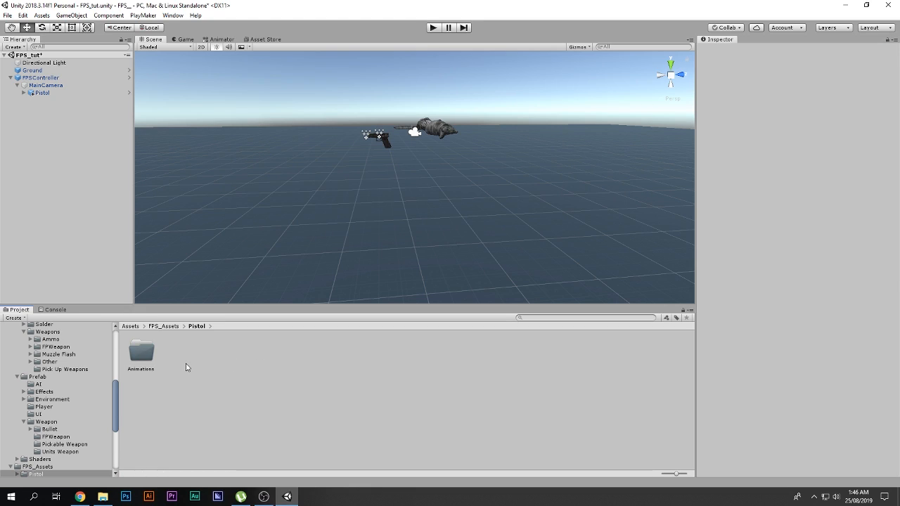
click(144, 360)
click(173, 360)
key(BackSpace)
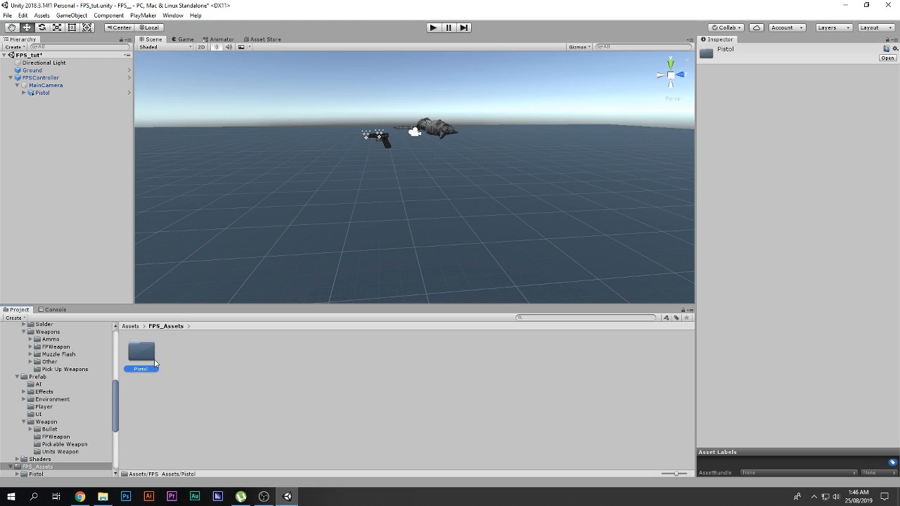
scroll(59, 367, up, 10)
click(34, 365)
double_click(140, 350)
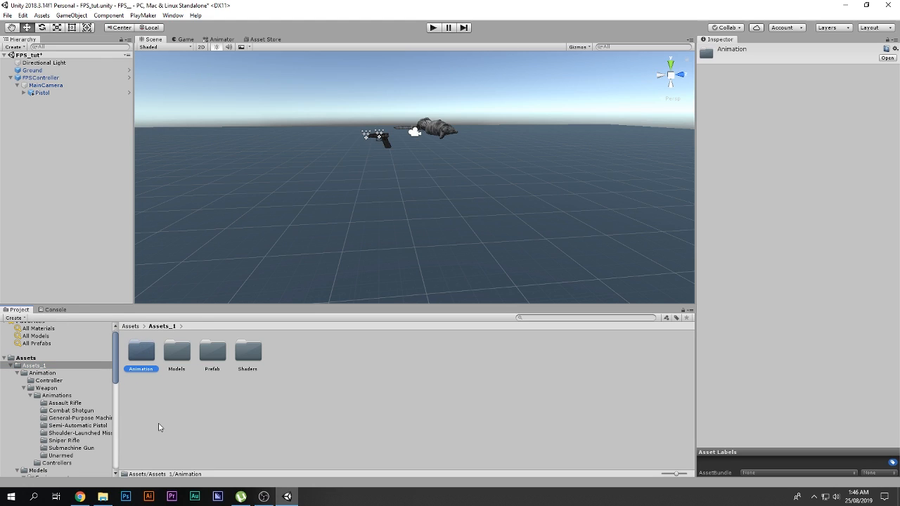
double_click(175, 352)
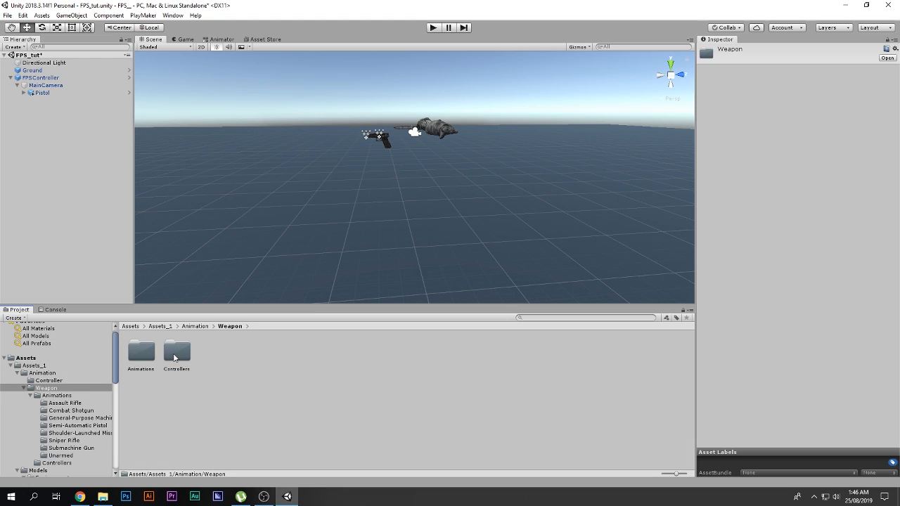
double_click(141, 352)
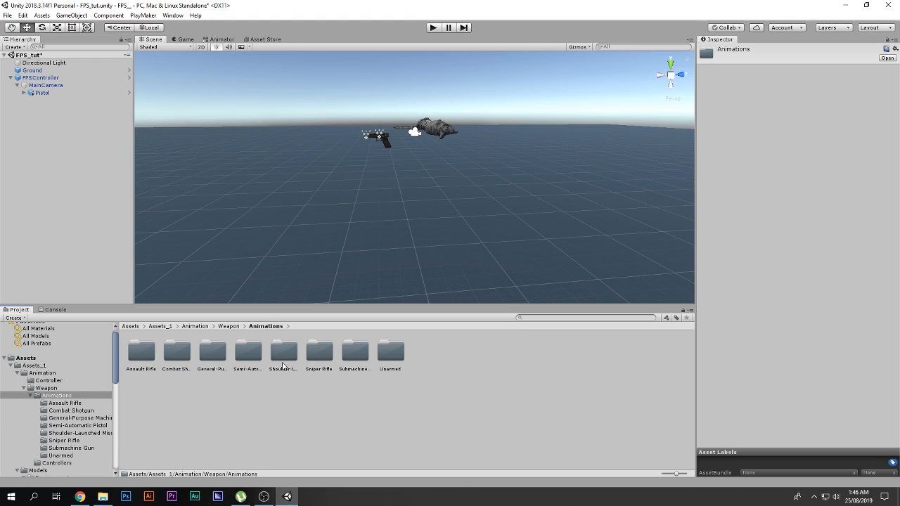
click(240, 360)
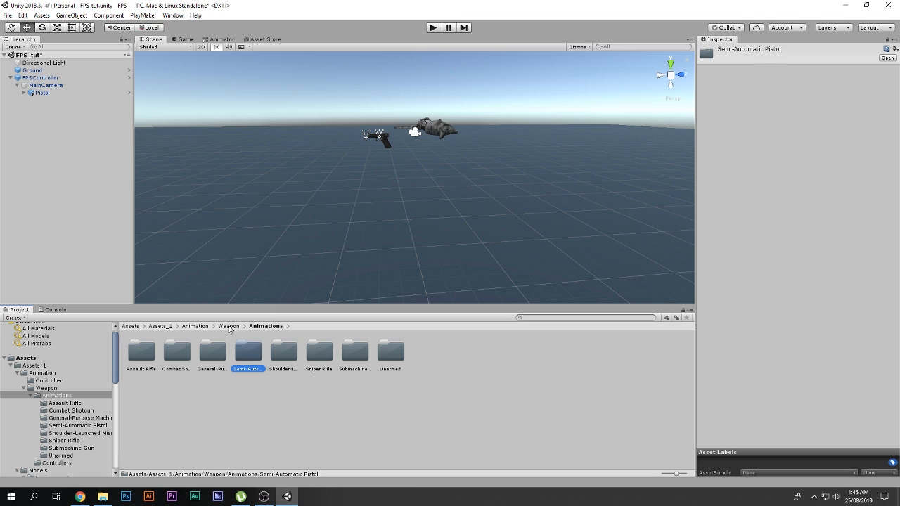
double_click(257, 344)
Move all Semi-Automatic Pistol models and the animation clips except ZoomTo into FPS_Assets > Pistol > Animations.
click(147, 352)
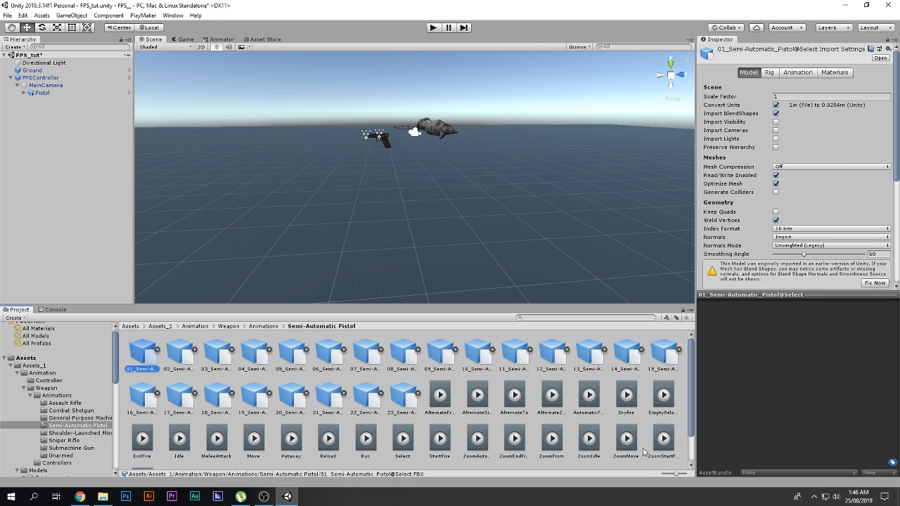
shift+click(661, 447)
scroll(299, 413, down, 1)
scroll(85, 415, down, 5)
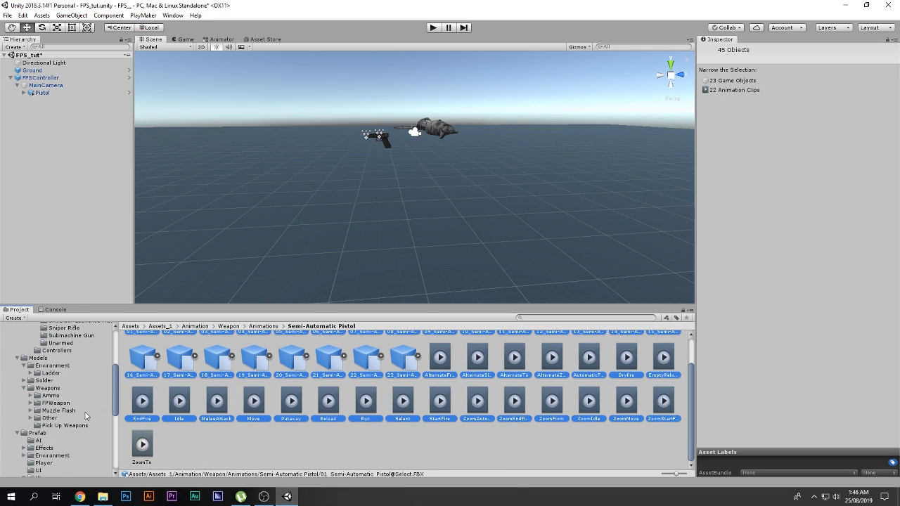
scroll(86, 414, down, 5)
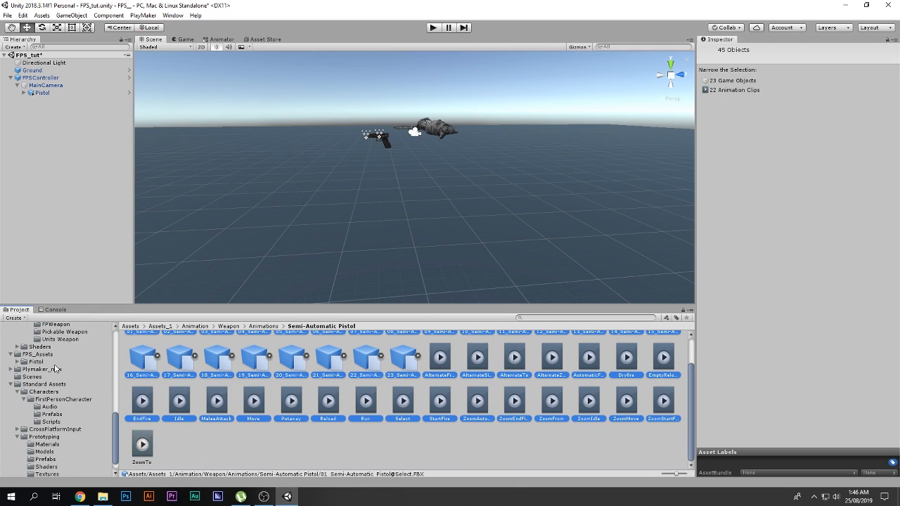
click(19, 362)
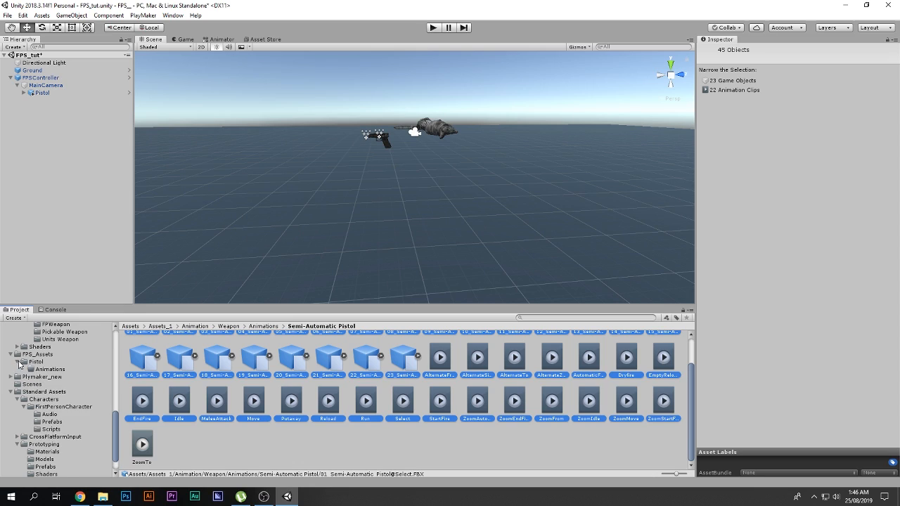
drag(149, 376, 44, 370)
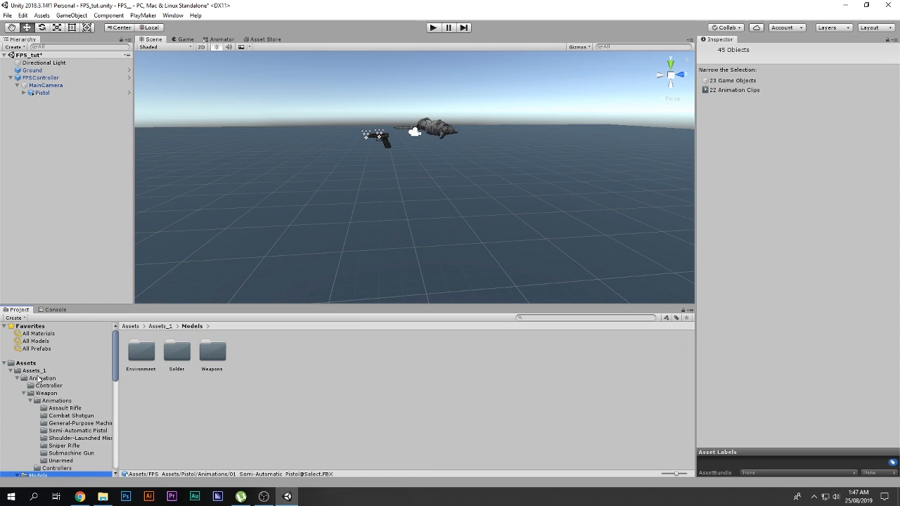
Collapse the Assets_1 folder and open the Animations folder under FPS_Assets > Pistol.
click(12, 371)
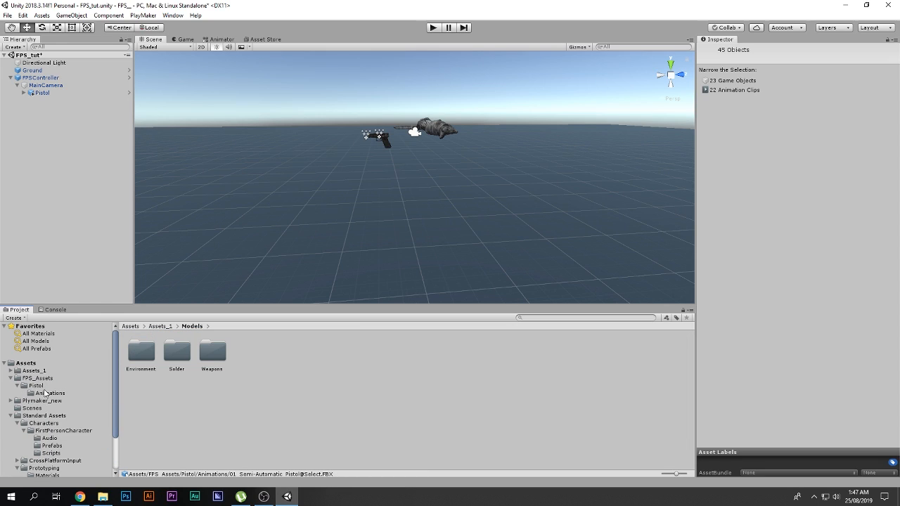
click(46, 393)
click(408, 421)
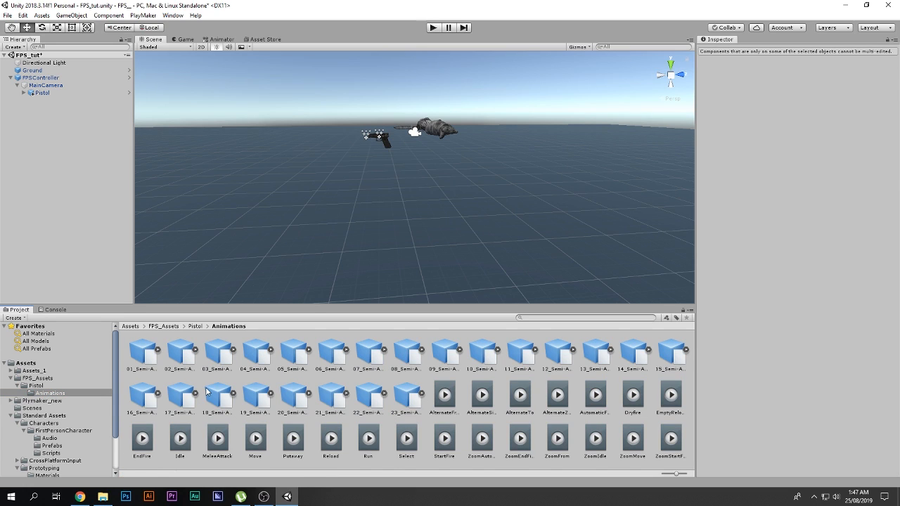
key(BackSpace)
key(BackSpace)
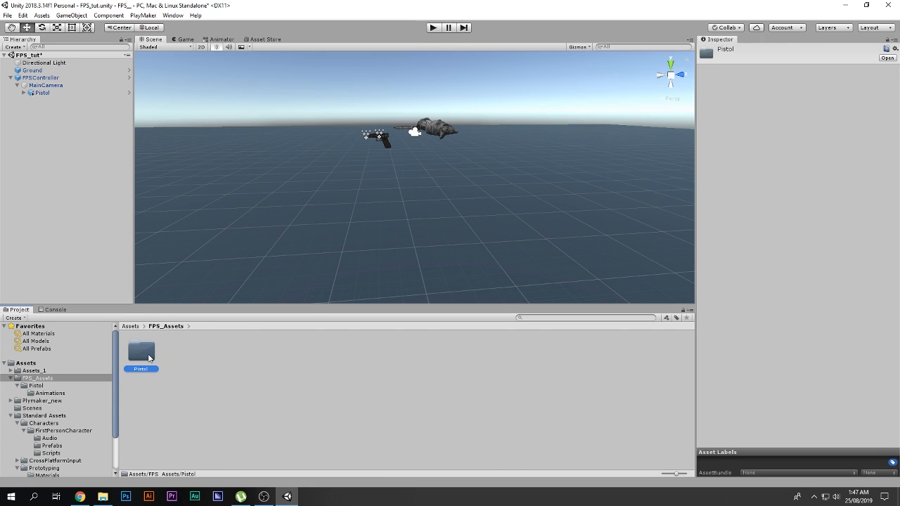
double_click(149, 358)
double_click(146, 356)
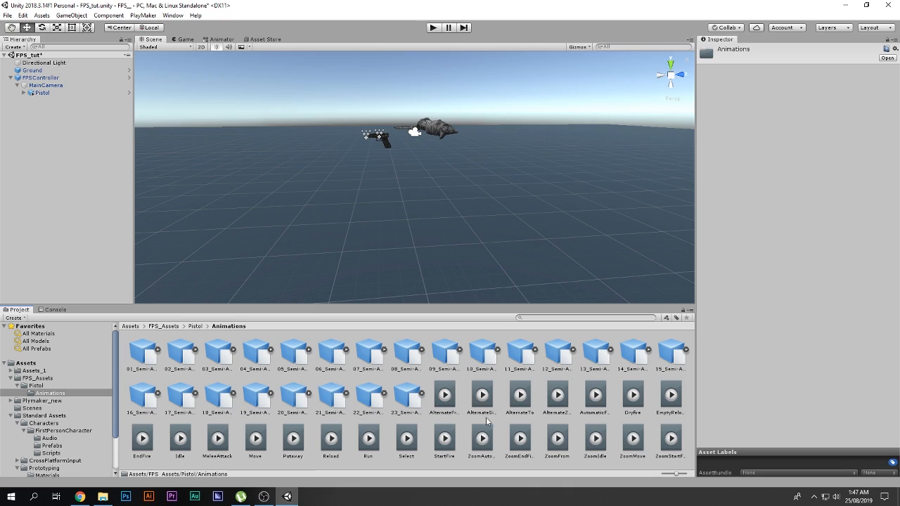
Go through the numbered Semi-Automatic_Pistol models one by one to read which animation each contains.
click(180, 352)
click(143, 352)
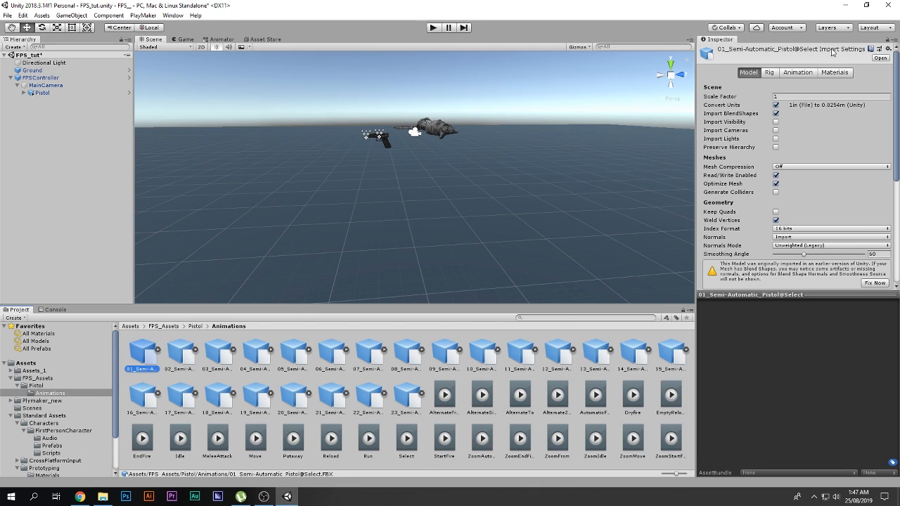
click(180, 365)
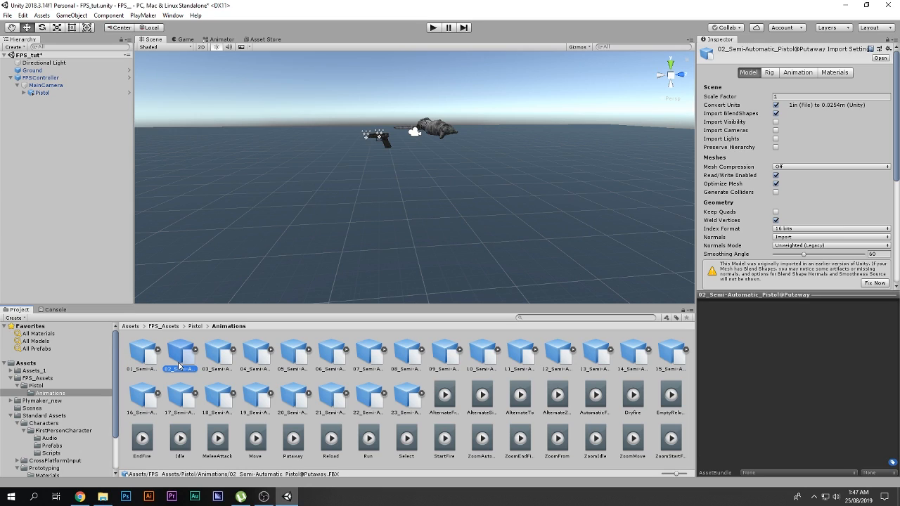
key(Right)
key(Right)
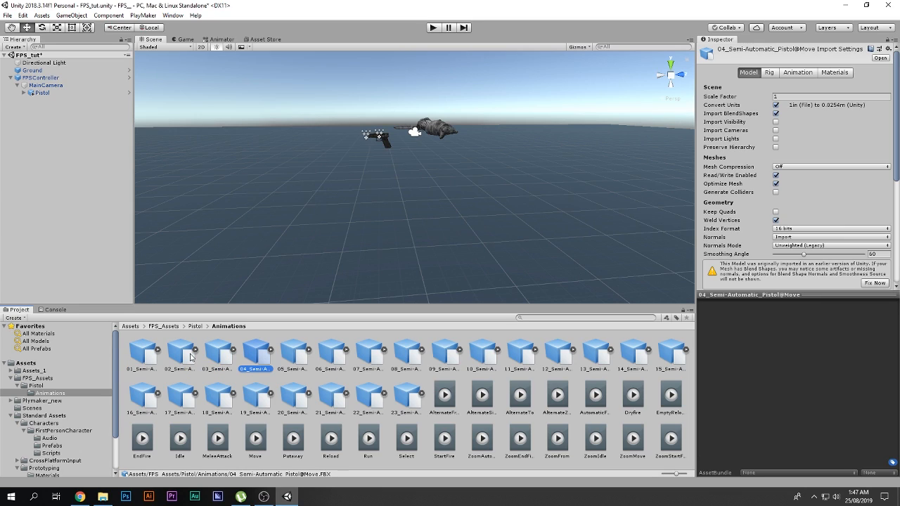
key(Right)
key(Right)
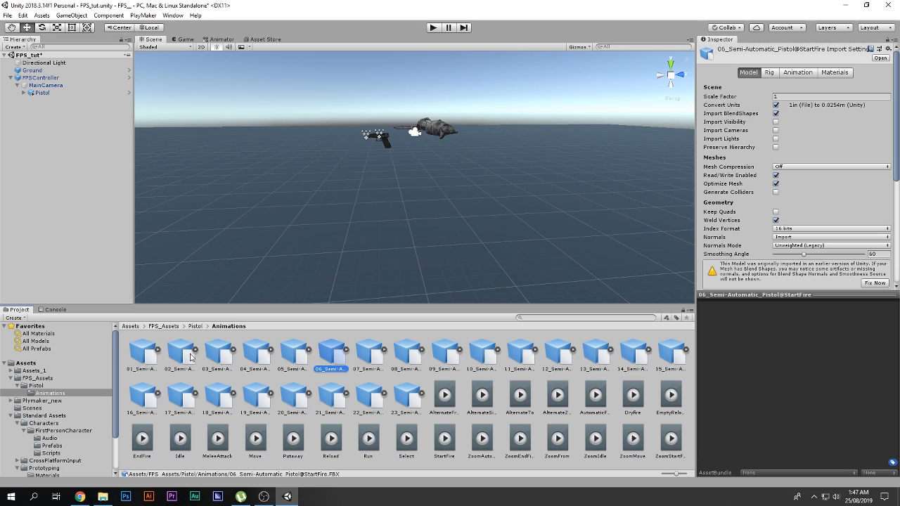
key(Right)
key(Right)
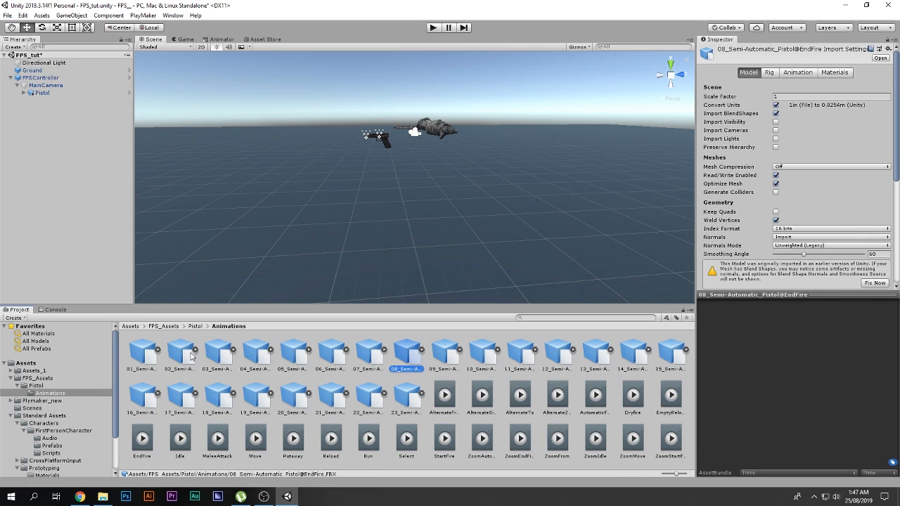
key(Right)
key(Right)
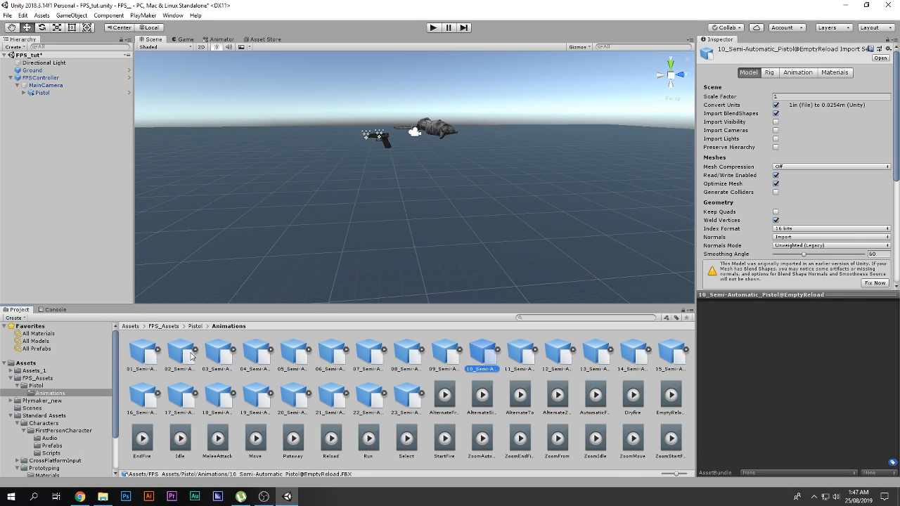
key(Right)
key(Right)
key(Right)
key(Right)
key(Right)
key(Right)
key(Right)
key(Right)
key(Right)
key(Right)
key(Right)
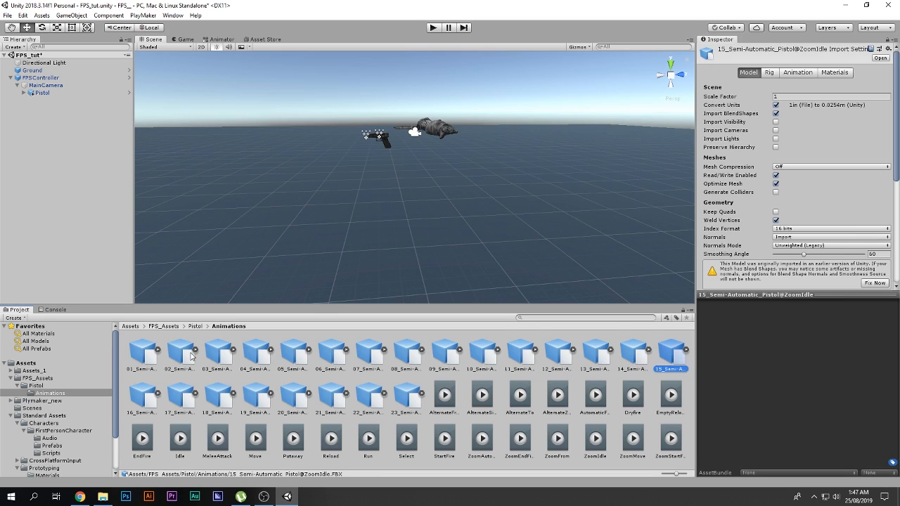
key(Right)
key(Right)
key(Right)
key(Right)
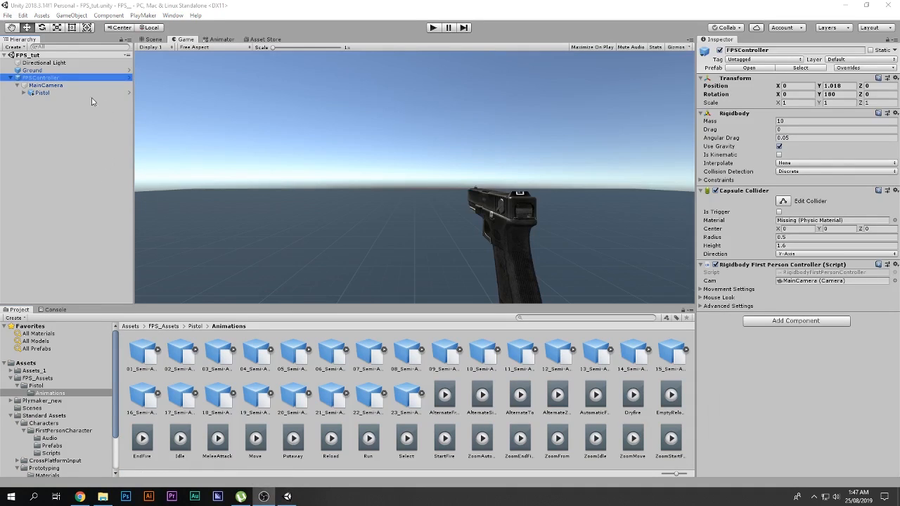
Create an Animator Controller named Pistol_anim in the pistol's Animations folder.
click(70, 95)
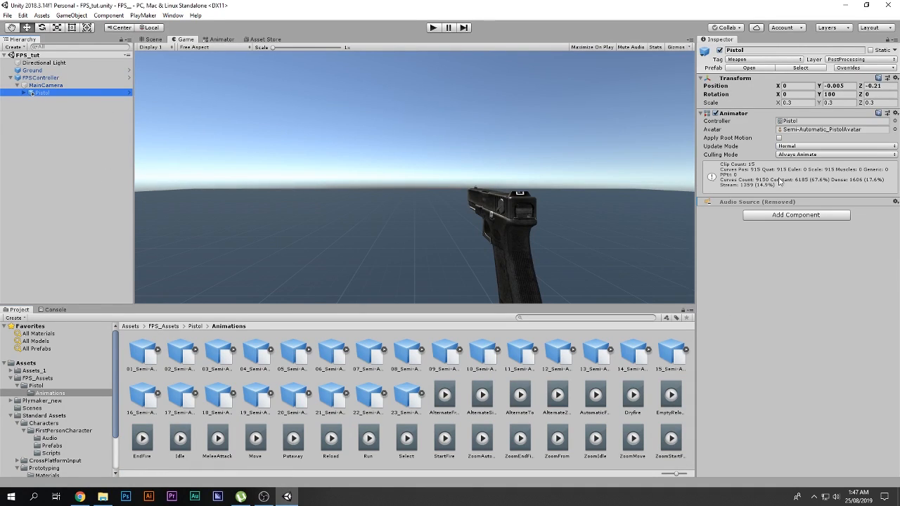
right_click(577, 466)
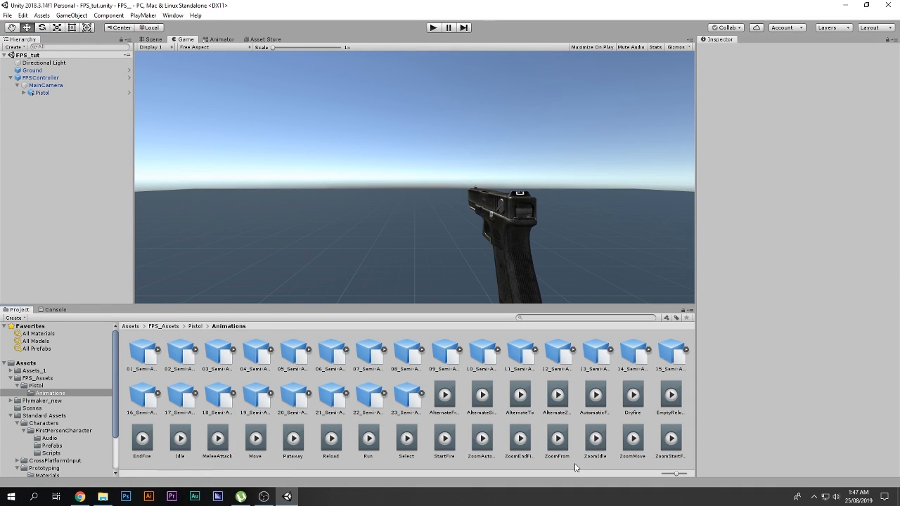
mouse_move(590, 246)
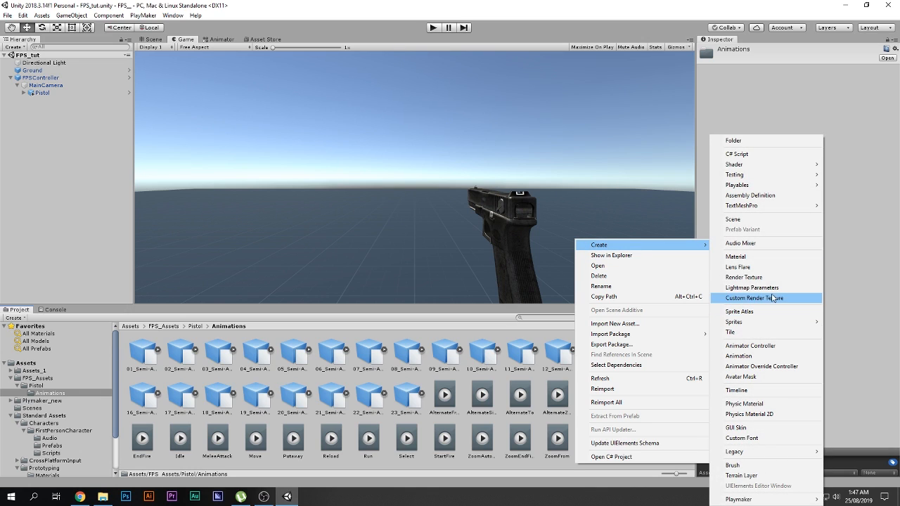
click(752, 346)
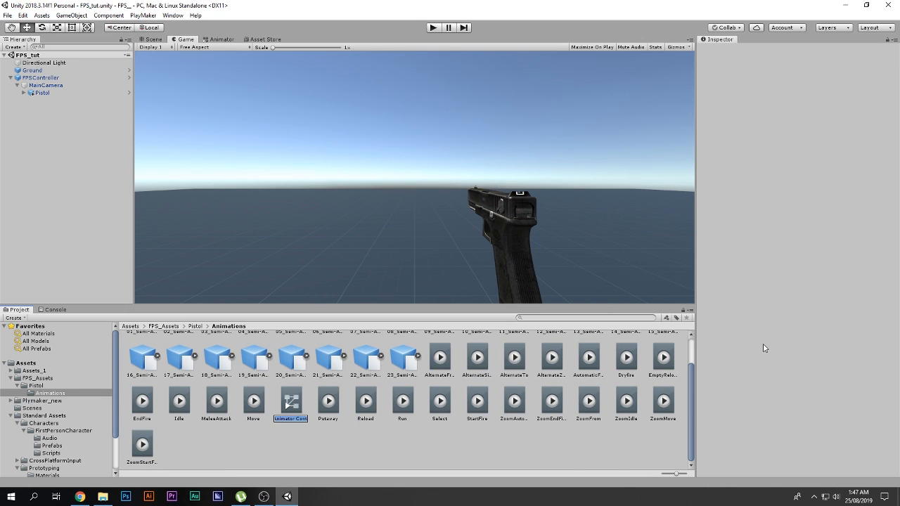
text(Pistol_anim)
key(Return)
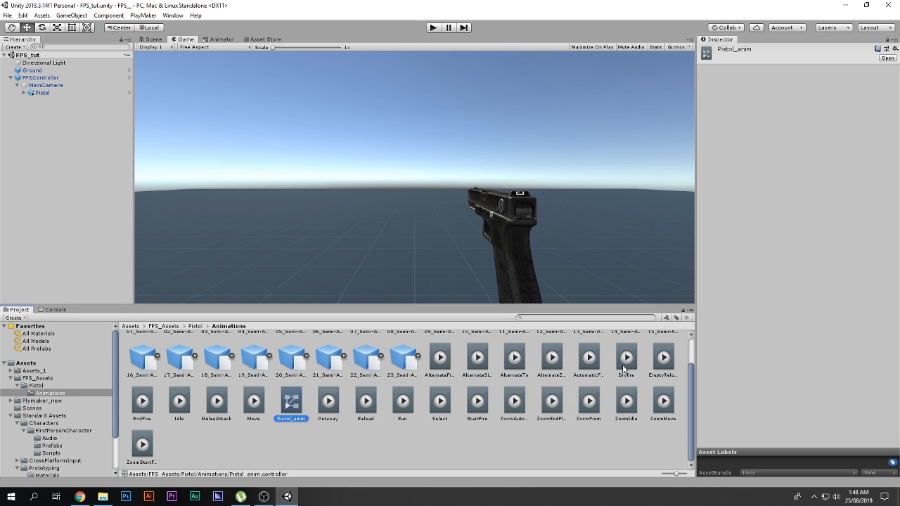
Open Pistol_anim in the Animator window and assign it as the controller of the Pistol object's Animator component.
double_click(291, 402)
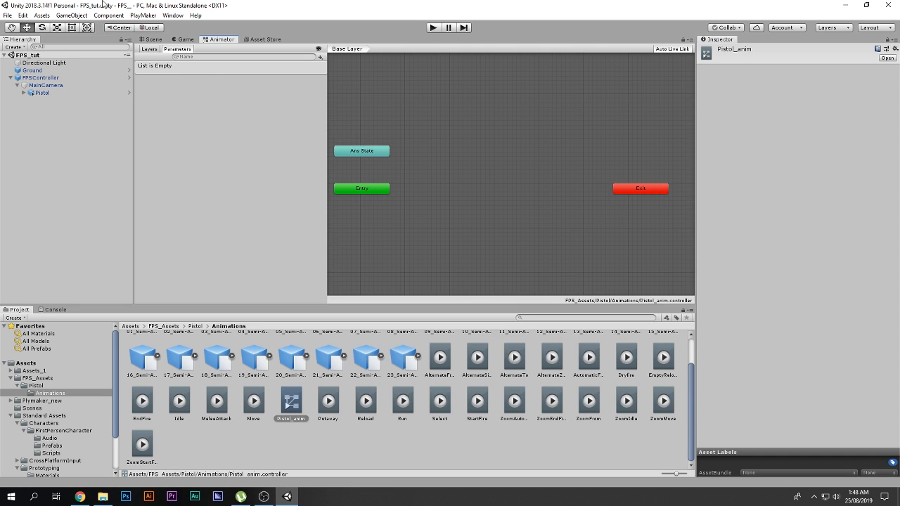
click(173, 15)
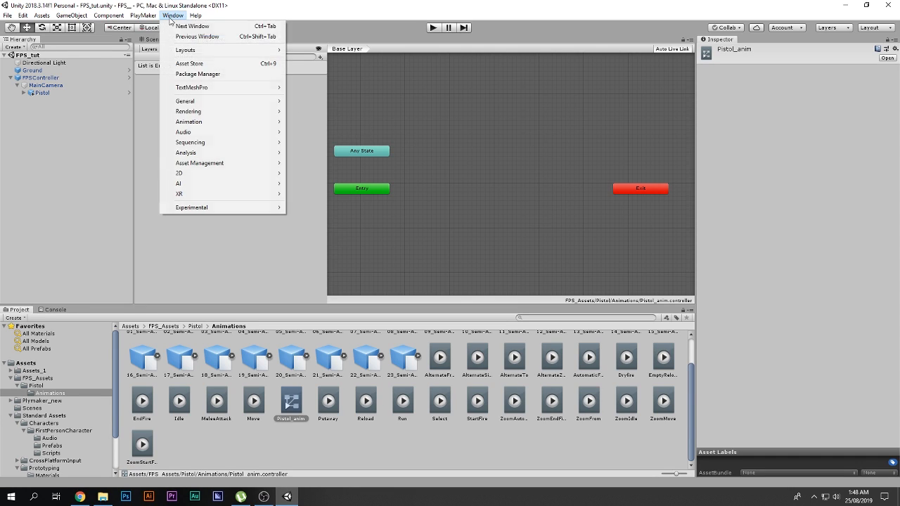
mouse_move(235, 127)
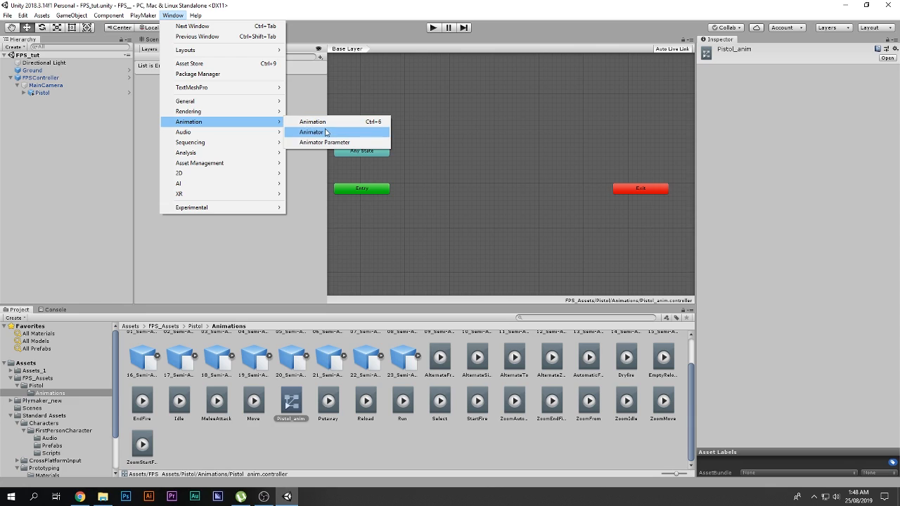
click(315, 133)
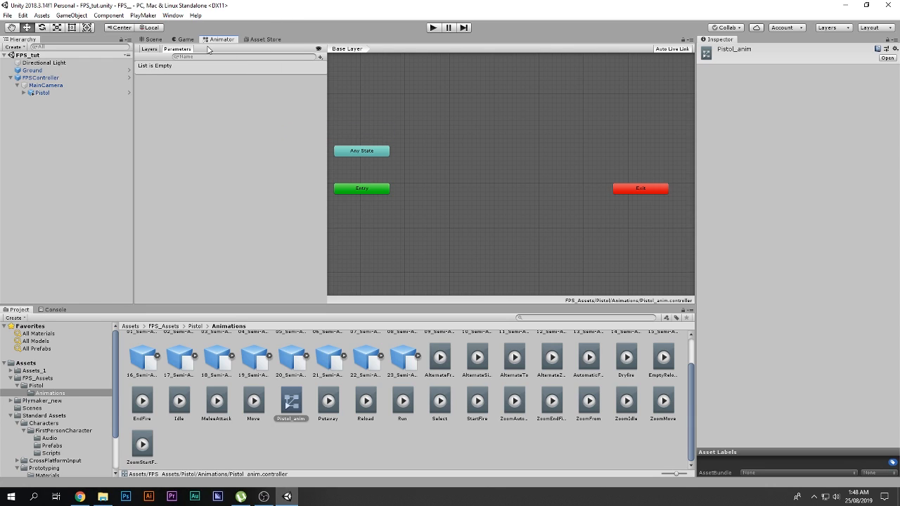
scroll(418, 121, up, 2)
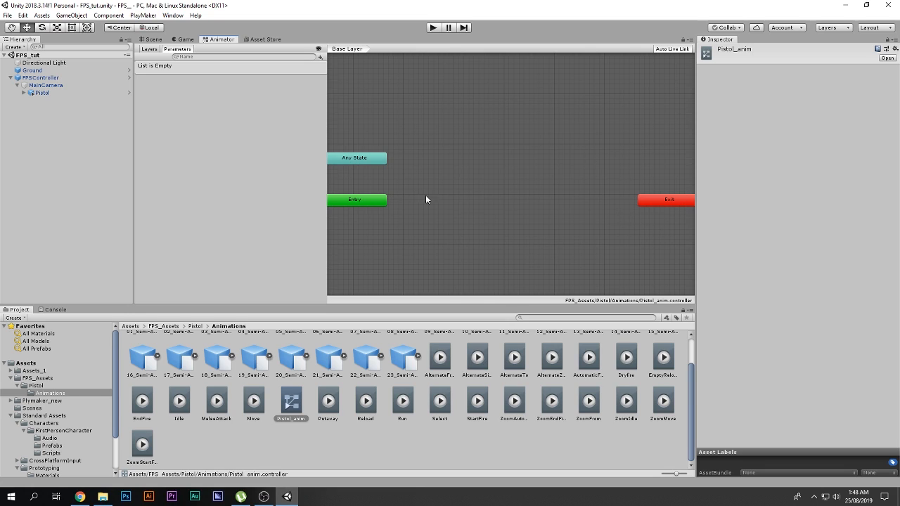
click(42, 93)
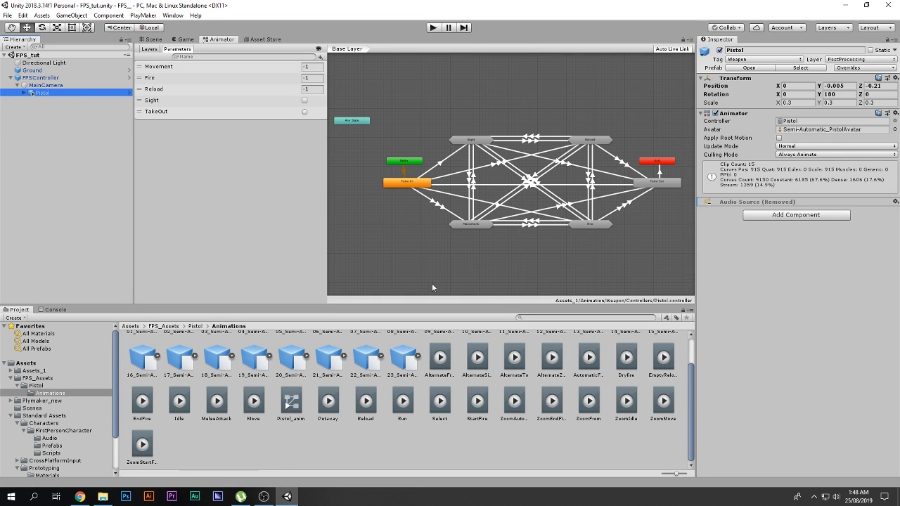
drag(288, 403, 799, 125)
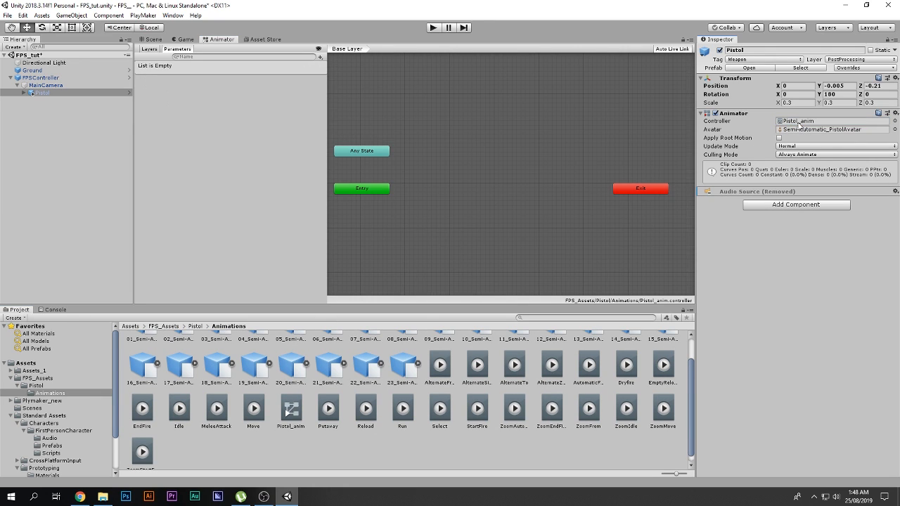
Test-play the game, pause it to examine the pistol and arms from several angles in the Scene view, and stop playing.
click(182, 38)
click(433, 28)
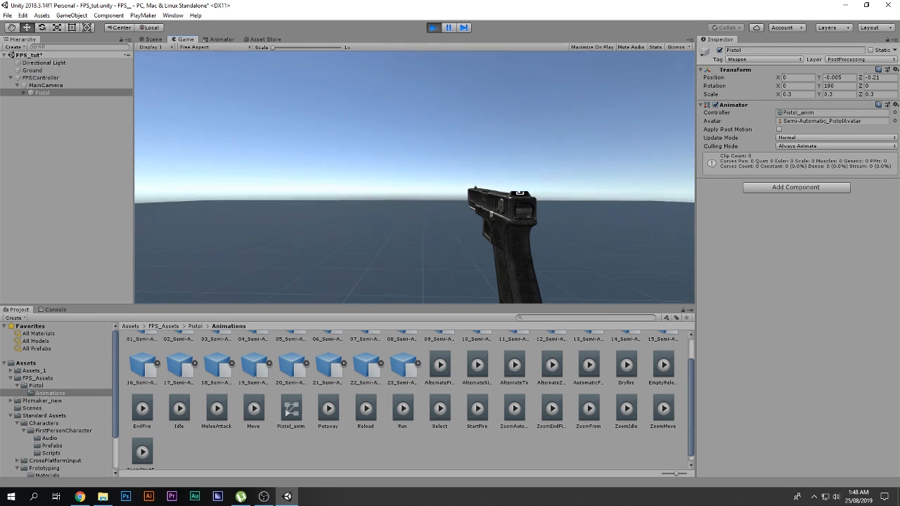
key(Escape)
click(448, 28)
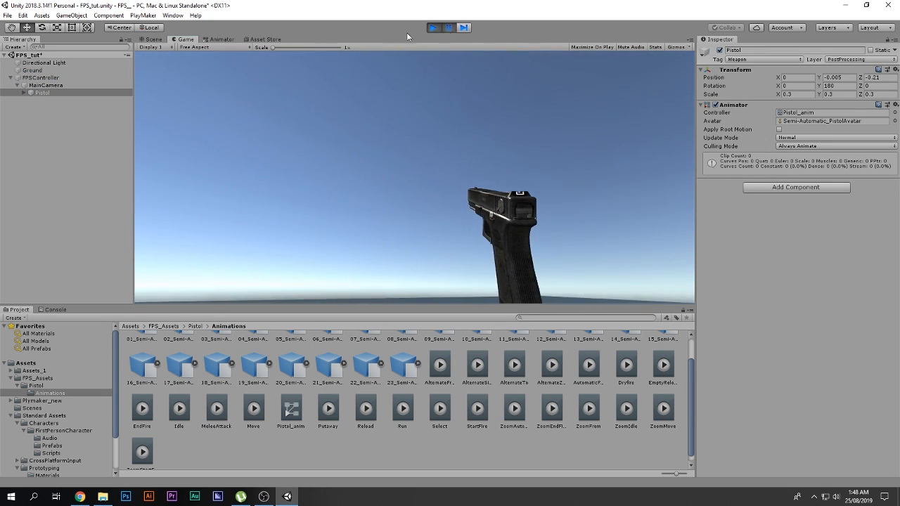
click(152, 40)
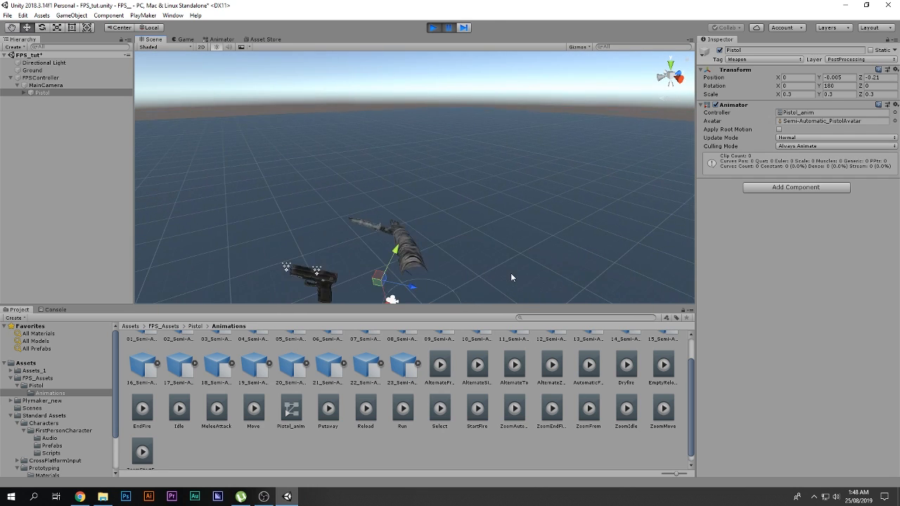
alt+drag(490, 239, 506, 263)
middle_drag(506, 263, 499, 223)
alt+drag(299, 190, 422, 200)
middle_drag(422, 200, 500, 187)
scroll(500, 187, down, 5)
click(432, 27)
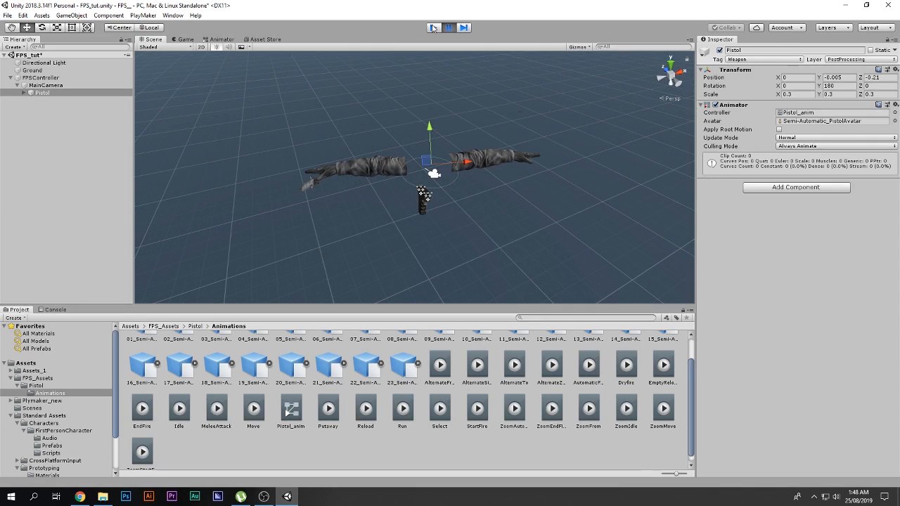
Open the Animation import settings of 01_Semi-Automatic_Pistol@Select and use the scene's Pistol as the preview model.
click(214, 39)
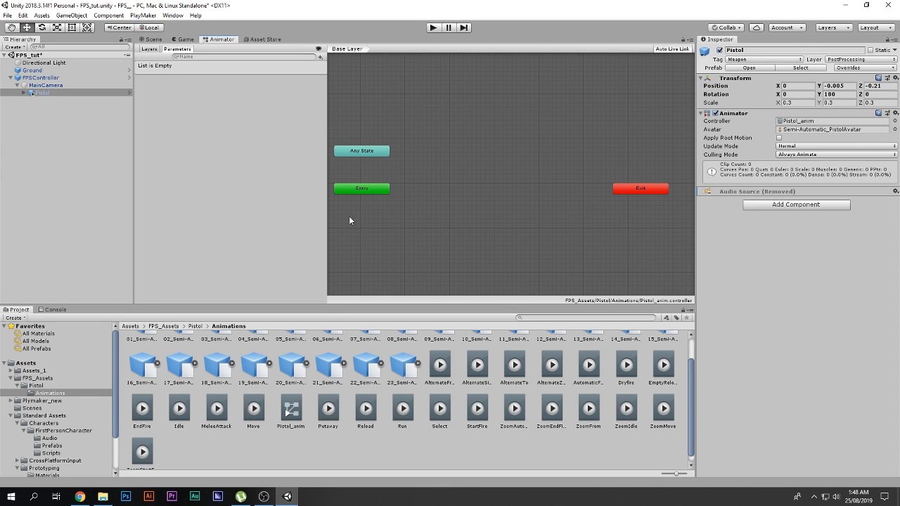
scroll(281, 393, up, 2)
click(143, 356)
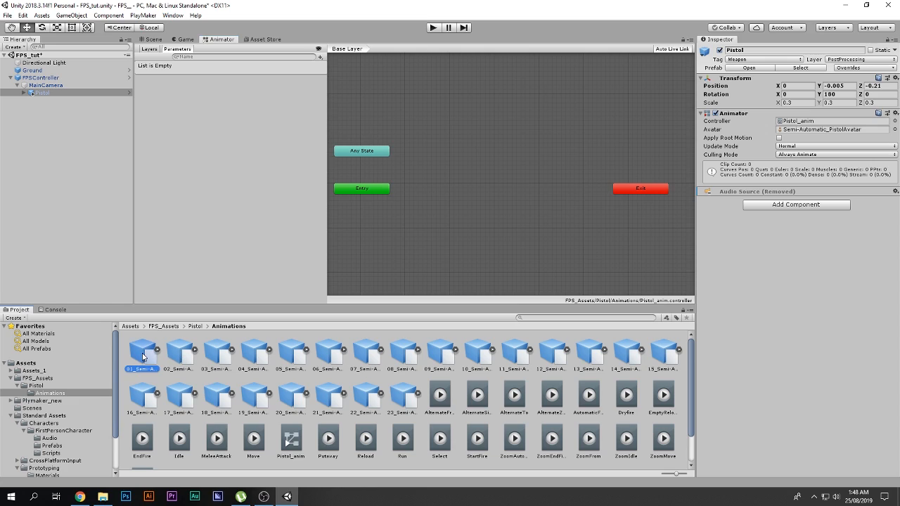
click(798, 73)
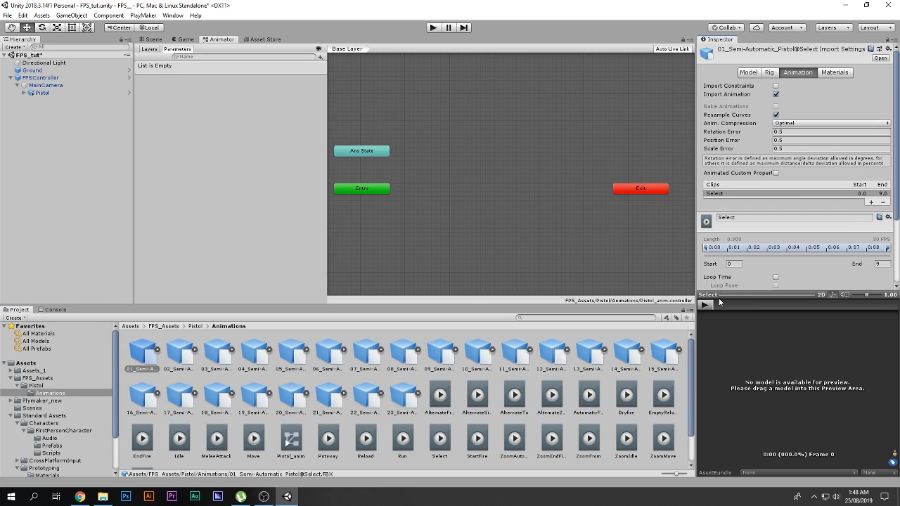
drag(40, 92, 726, 356)
Play and scrub through the Select clip in the animation preview, viewing the pistol and arms up close.
click(711, 302)
click(711, 302)
drag(741, 301, 702, 313)
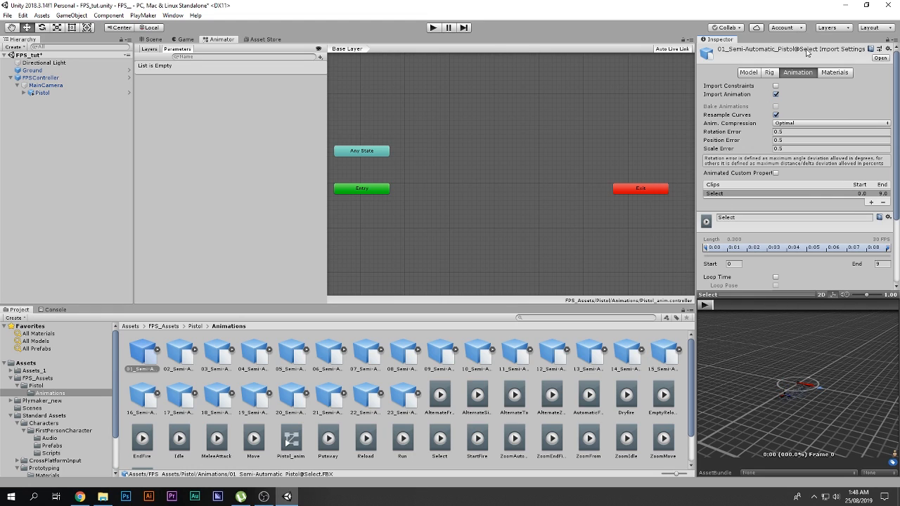
scroll(818, 345, up, 6)
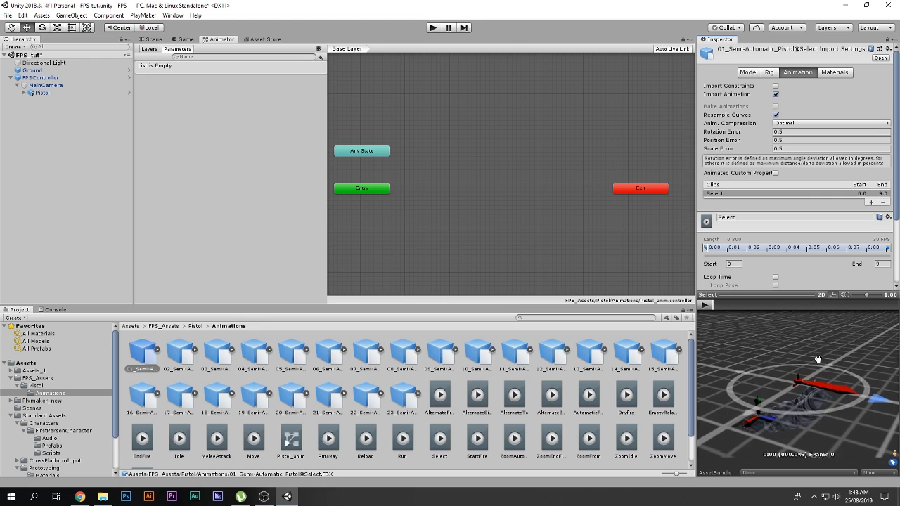
drag(748, 386, 749, 416)
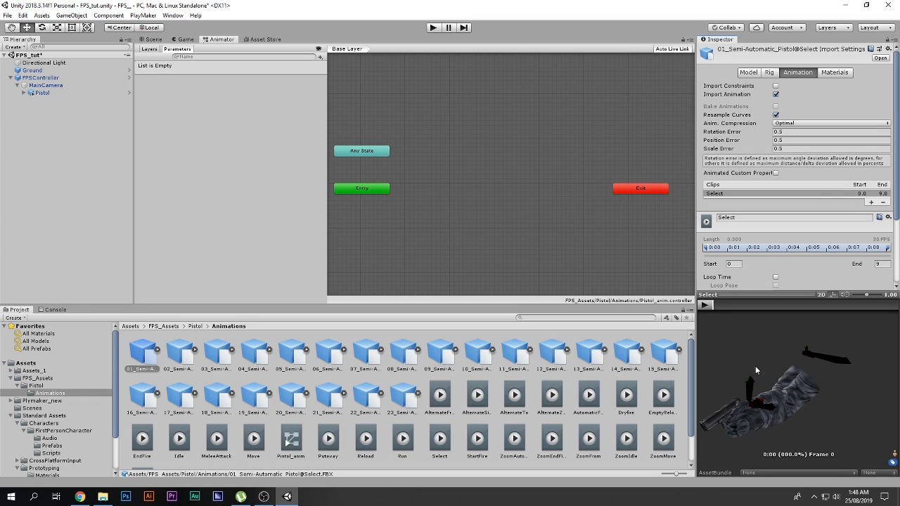
mouse_move(722, 306)
mouse_down()
mouse_move(889, 306)
mouse_move(710, 311)
mouse_up()
click(705, 305)
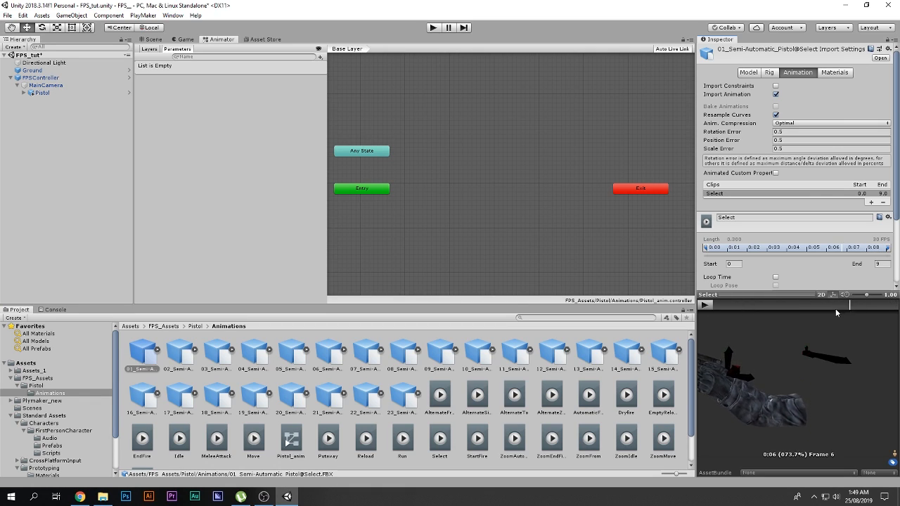
Add the Select clip as the default state in the Pistol_anim graph, then test-play the game and stop it.
drag(140, 359, 432, 188)
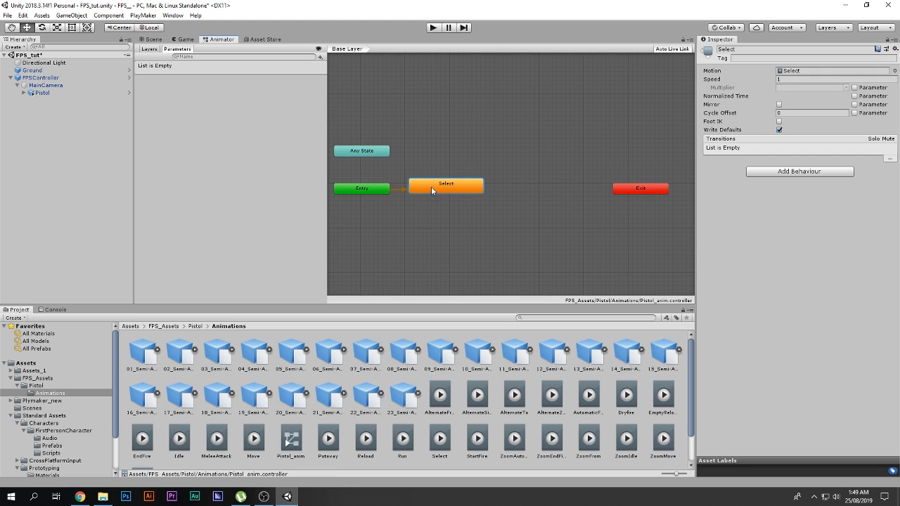
click(182, 40)
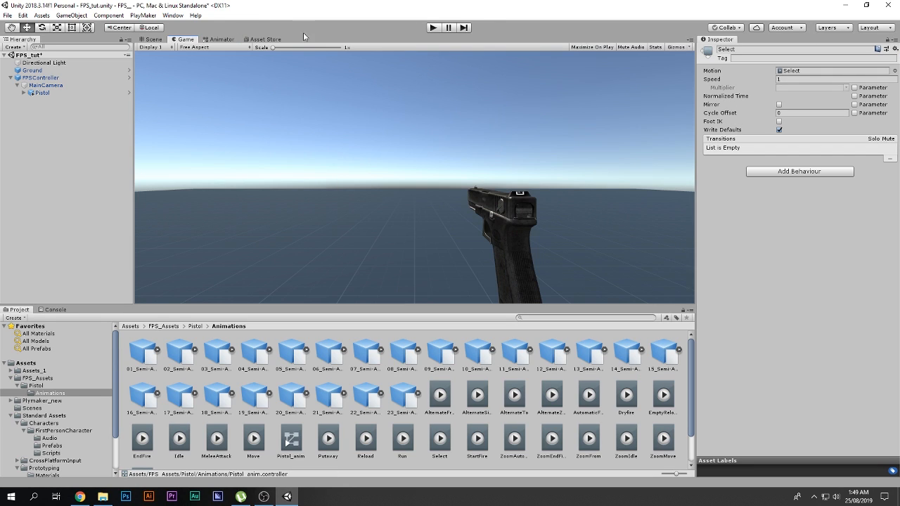
click(432, 29)
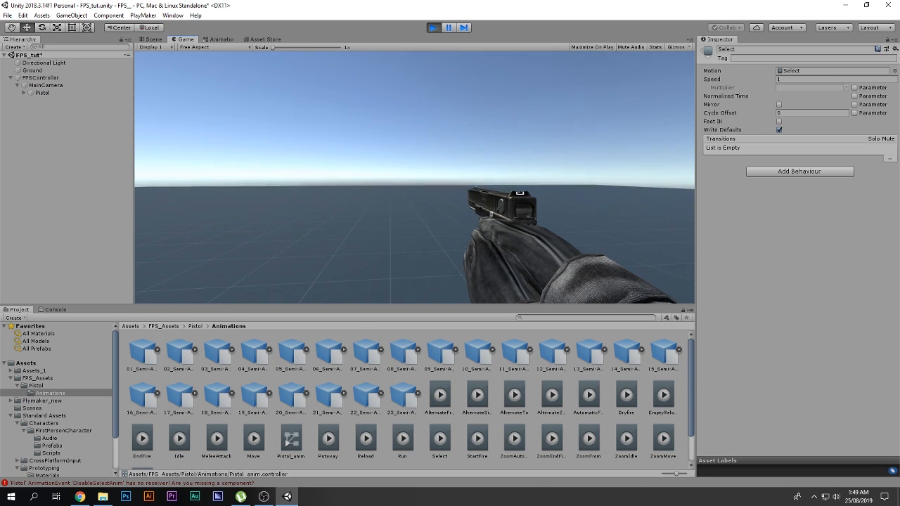
click(433, 27)
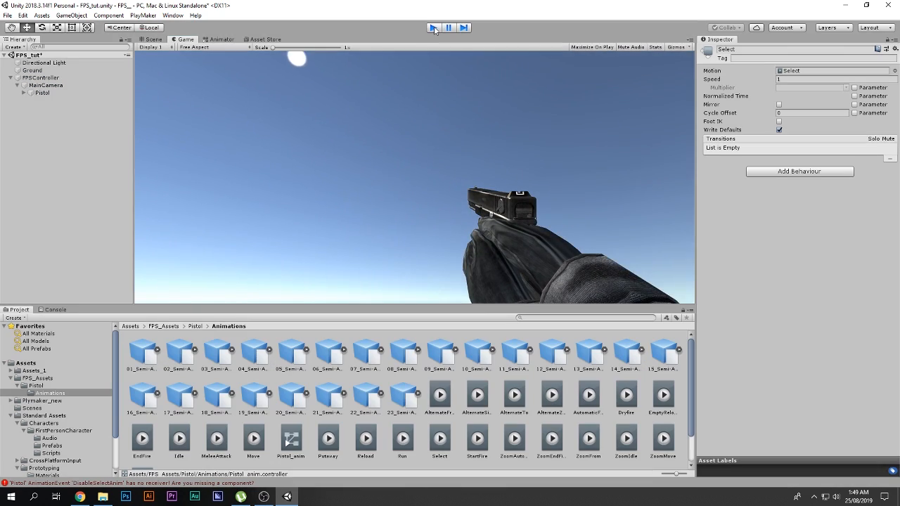
mouse_move(457, 188)
mouse_down()
mouse_move(470, 195)
mouse_move(462, 191)
mouse_up()
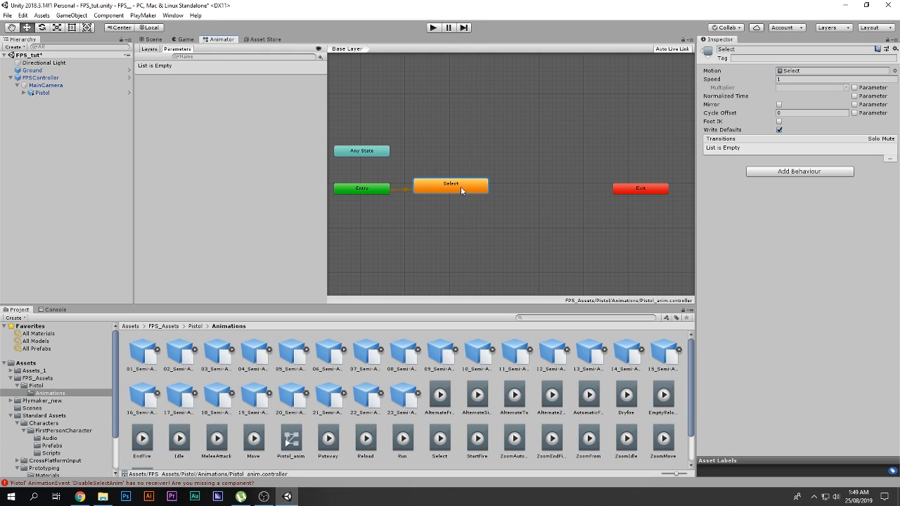
Play the Idle clip of 03_Semi-Automatic_Pistol@Idle in the animation preview, viewing the pistol and arms up close.
click(291, 350)
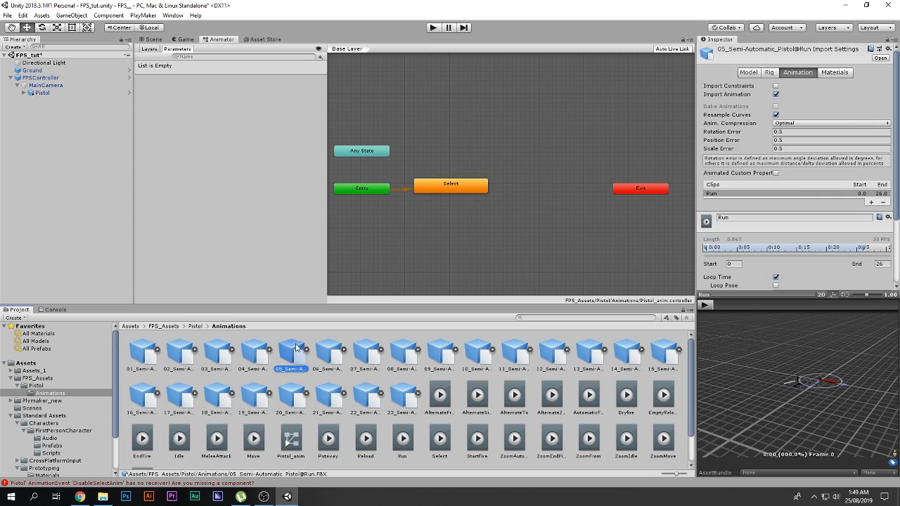
key(Left)
key(Left)
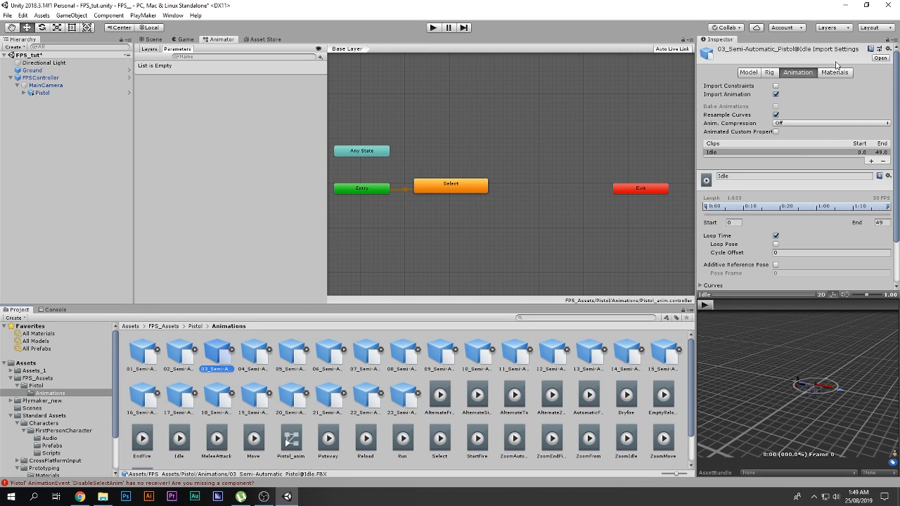
click(704, 305)
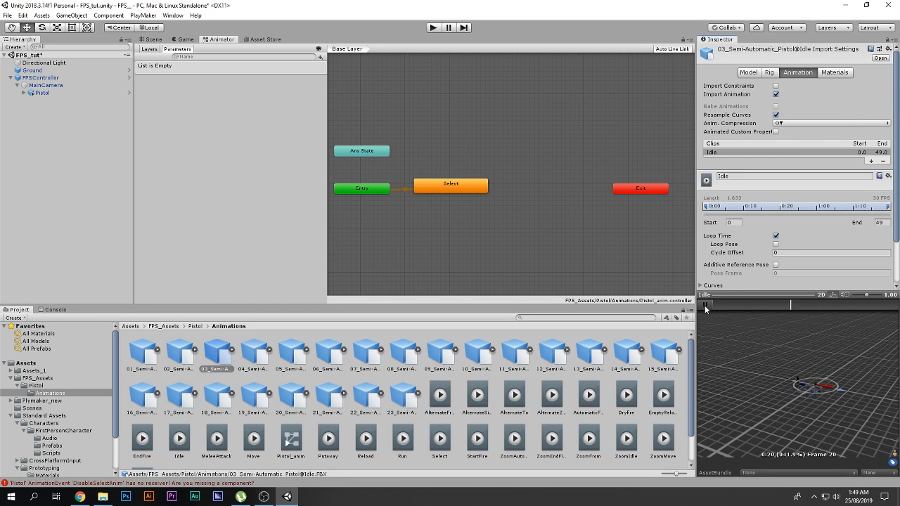
scroll(809, 404, up, 10)
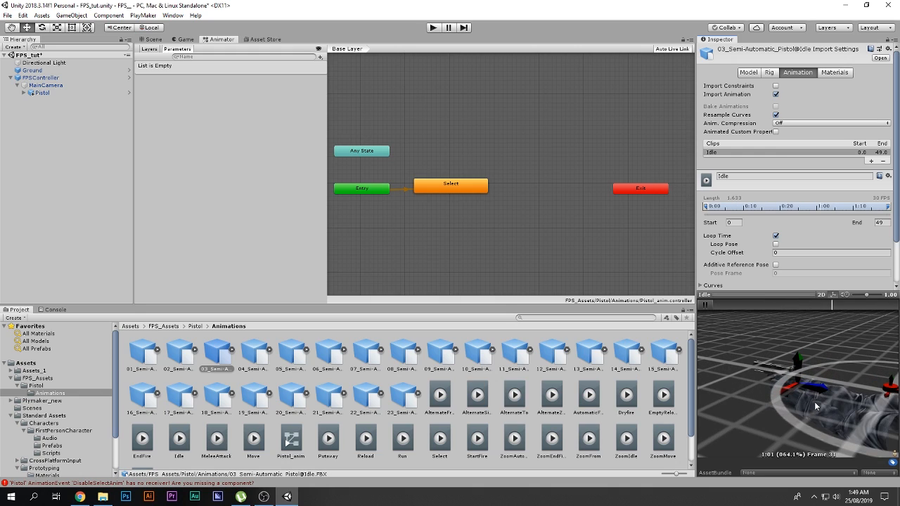
scroll(795, 378, up, 5)
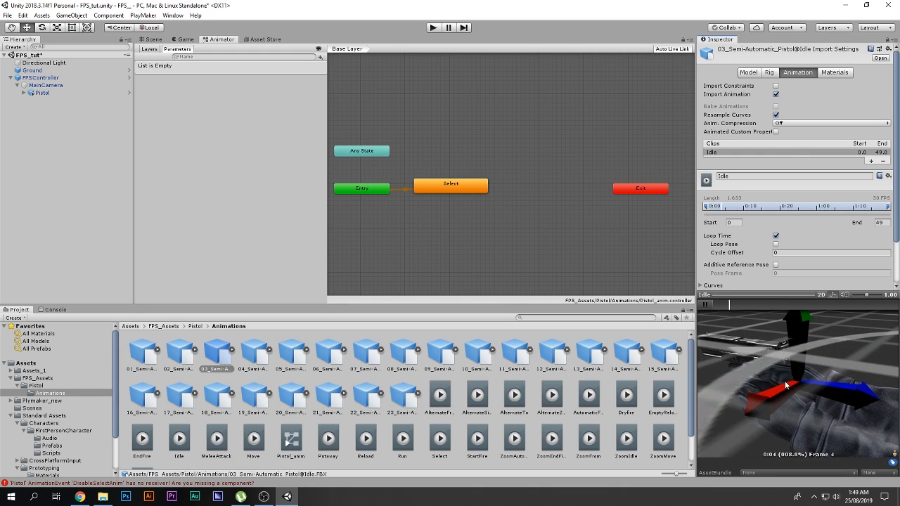
click(705, 306)
Add the Idle clip as a state beside Select, make a transition from Select to Idle, and move the Exit node out of the way.
drag(216, 358, 553, 187)
right_click(437, 185)
click(453, 190)
click(558, 186)
drag(628, 187, 617, 156)
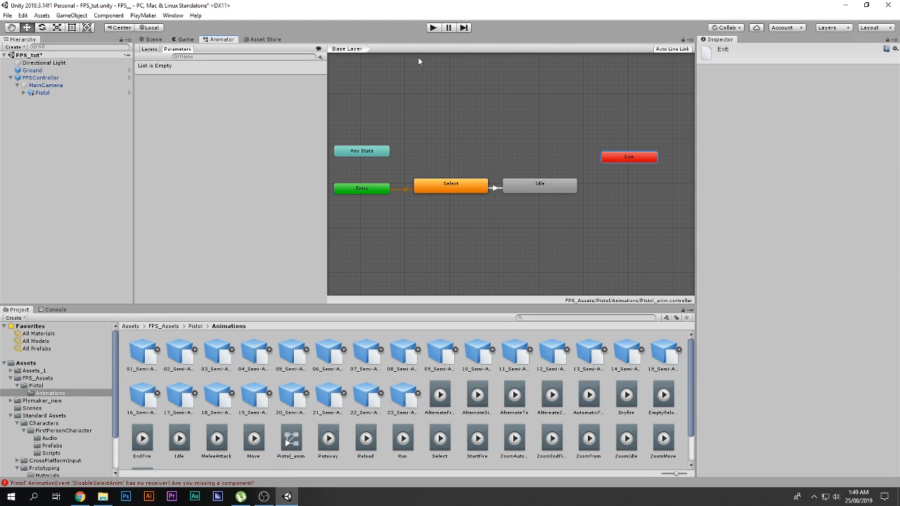
Dock the Animator window beside the Project window and test-play with the Pistol selected to watch its states run, then stop.
drag(234, 40, 590, 384)
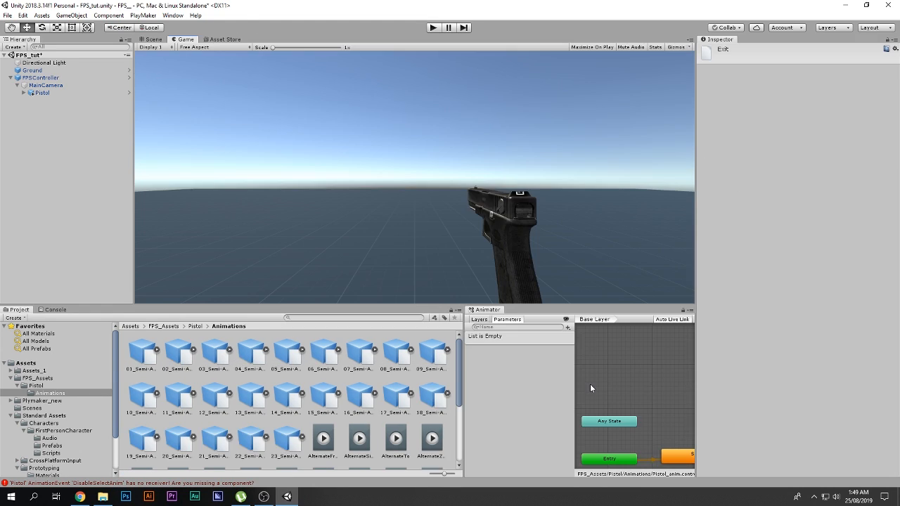
middle_drag(641, 388, 585, 342)
scroll(596, 358, down, 3)
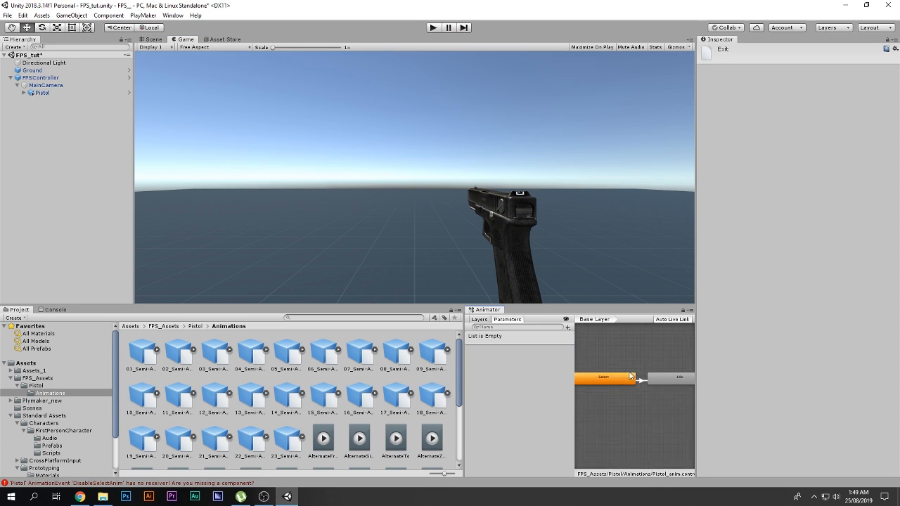
click(48, 92)
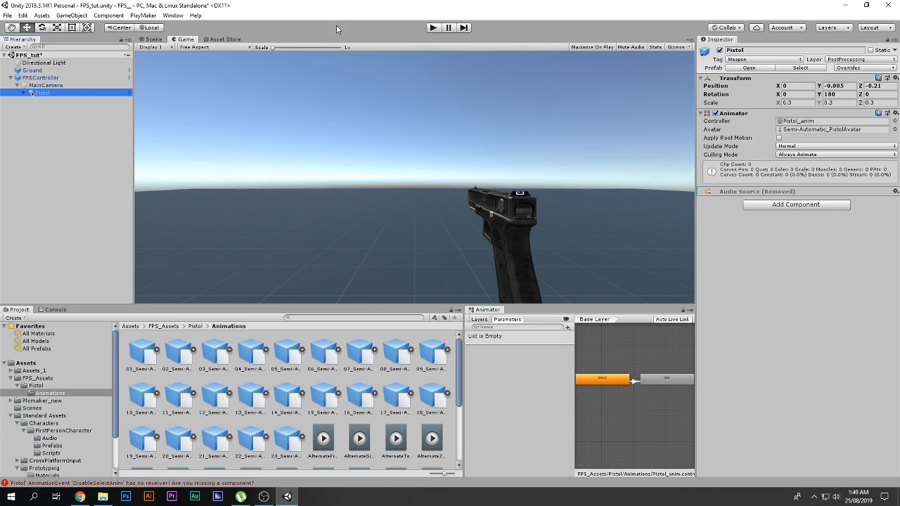
click(432, 28)
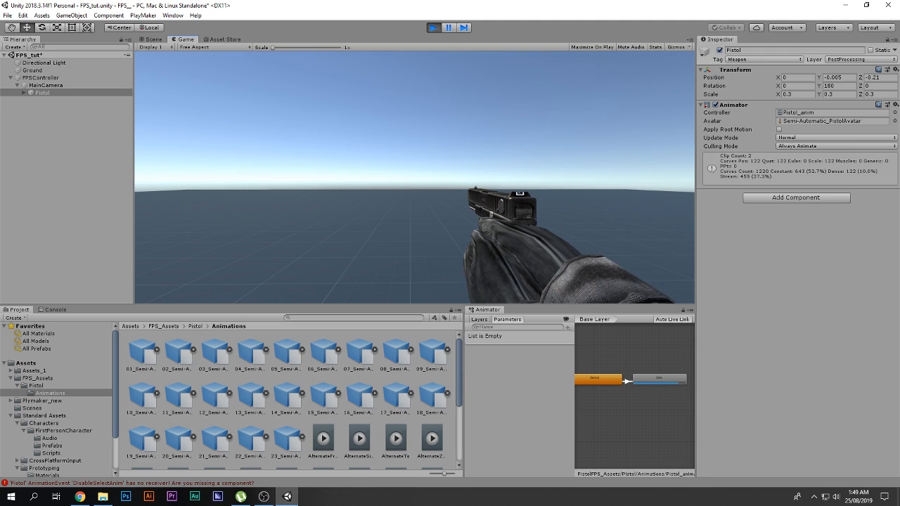
key(Escape)
click(433, 27)
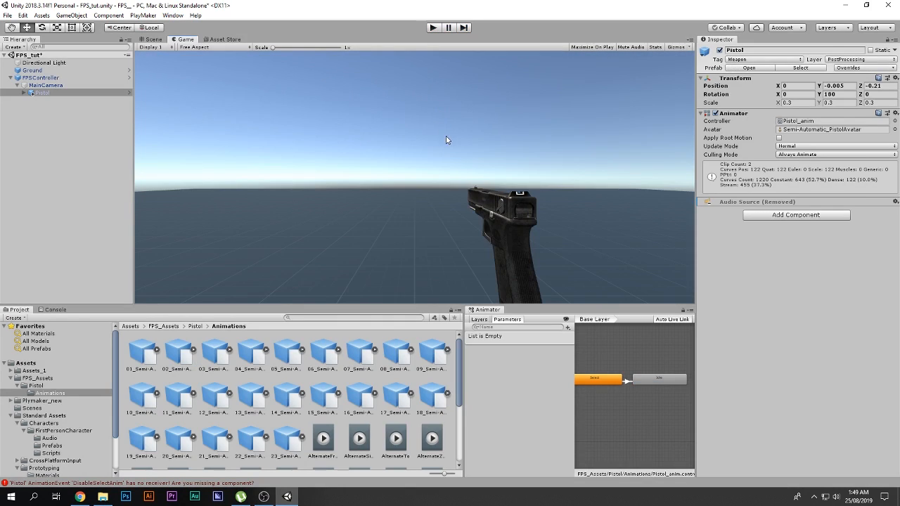
Save the scene and rearrange the layout with the Animator docked beside the Game view and the Asset Store closed.
key(ctrl+s)
drag(481, 313, 208, 45)
drag(271, 40, 391, 161)
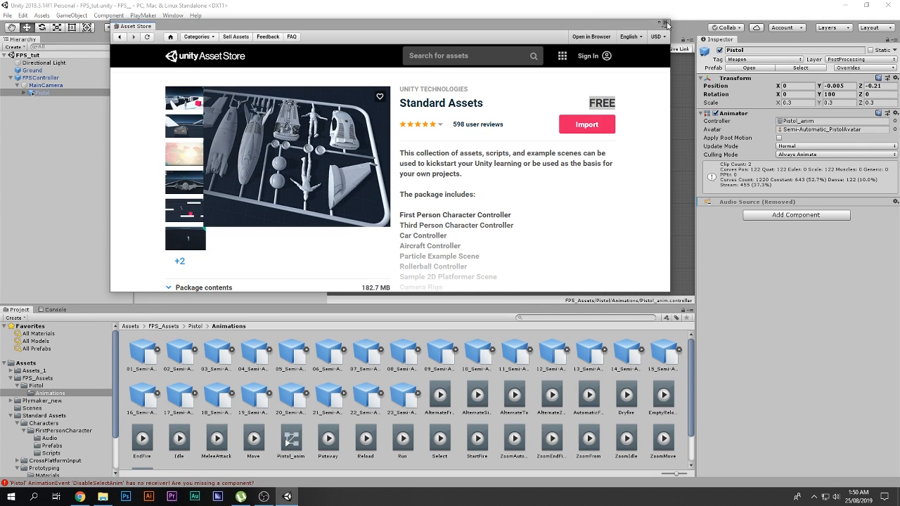
click(667, 24)
scroll(399, 143, down, 3)
scroll(442, 197, up, 8)
middle_drag(400, 143, 494, 227)
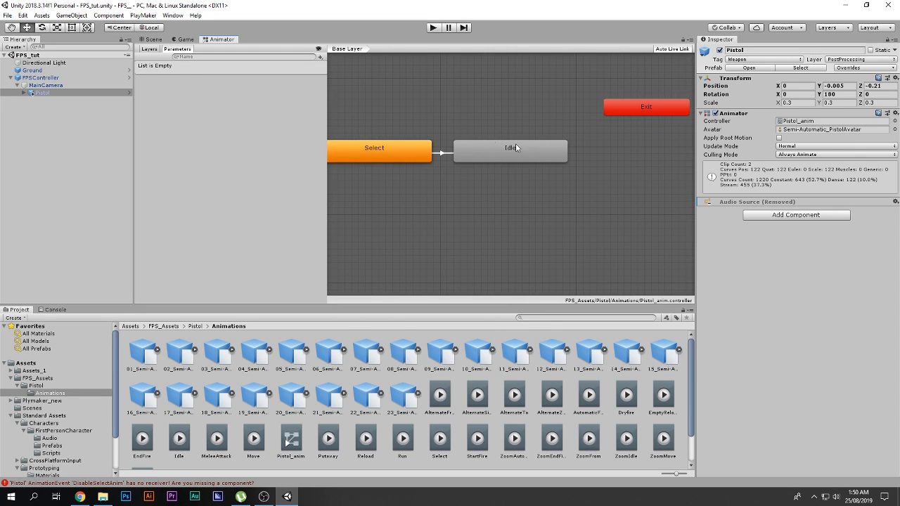
Test-play the game again while moving and looking around, stop it, and return to the Animator graph.
click(181, 40)
click(433, 27)
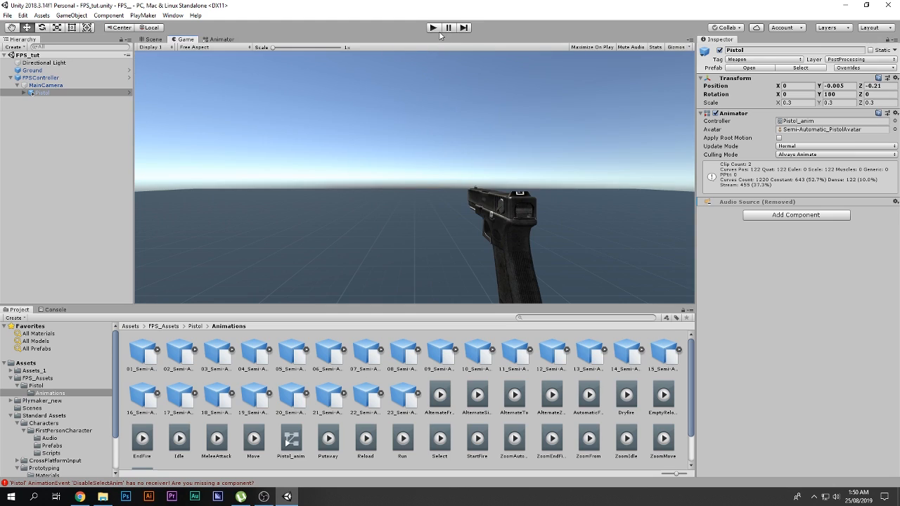
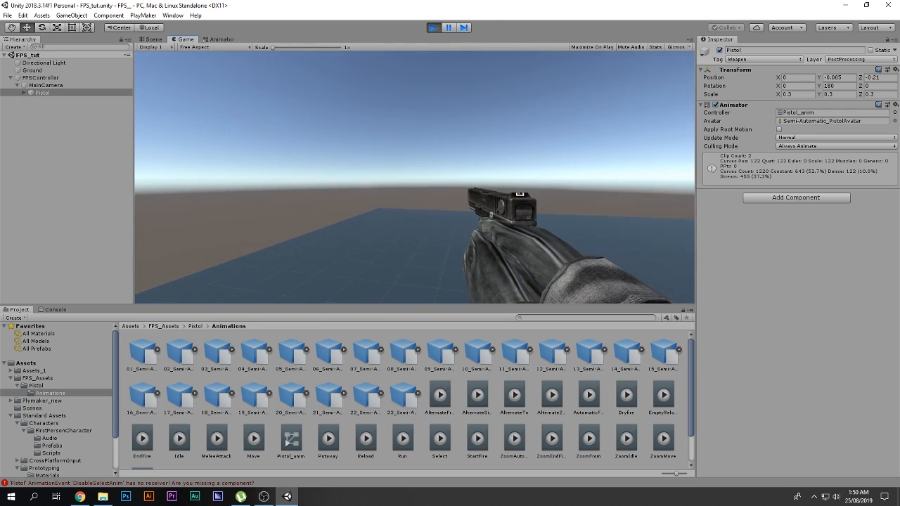
key(Escape)
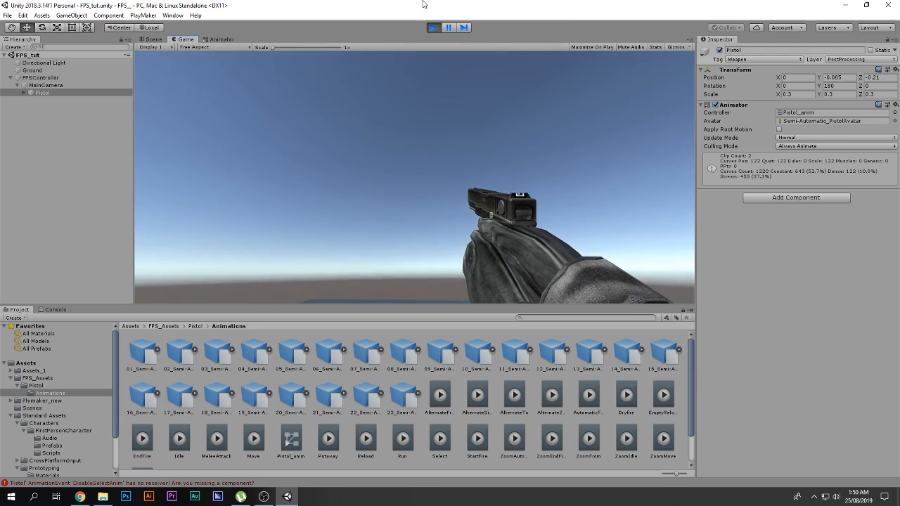
click(433, 27)
click(222, 40)
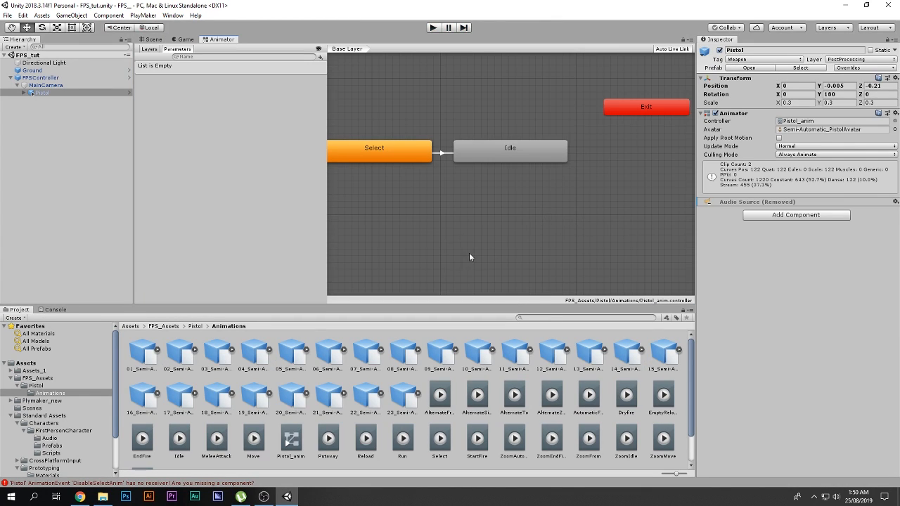
Play the Move clip of 04_Semi-Automatic_Pistol@Move in the animation preview, zoomed in on the arms.
click(262, 351)
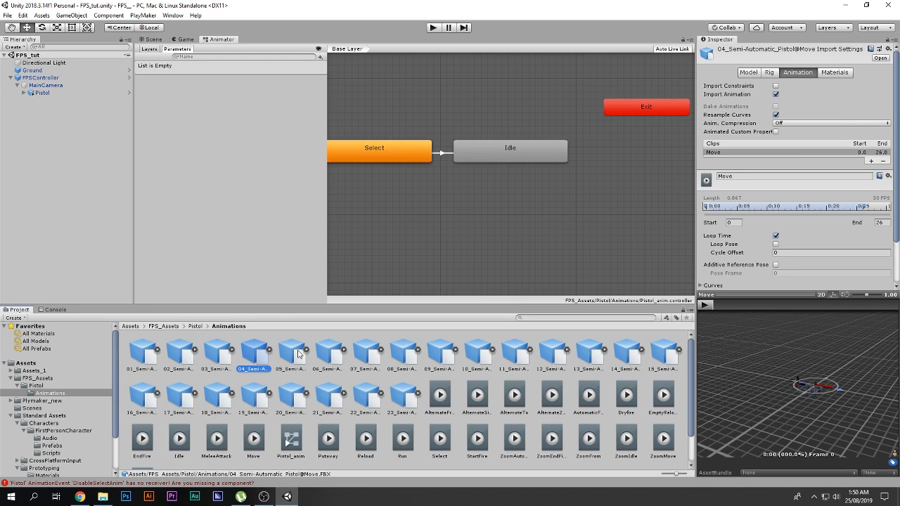
scroll(789, 366, up, 6)
click(711, 305)
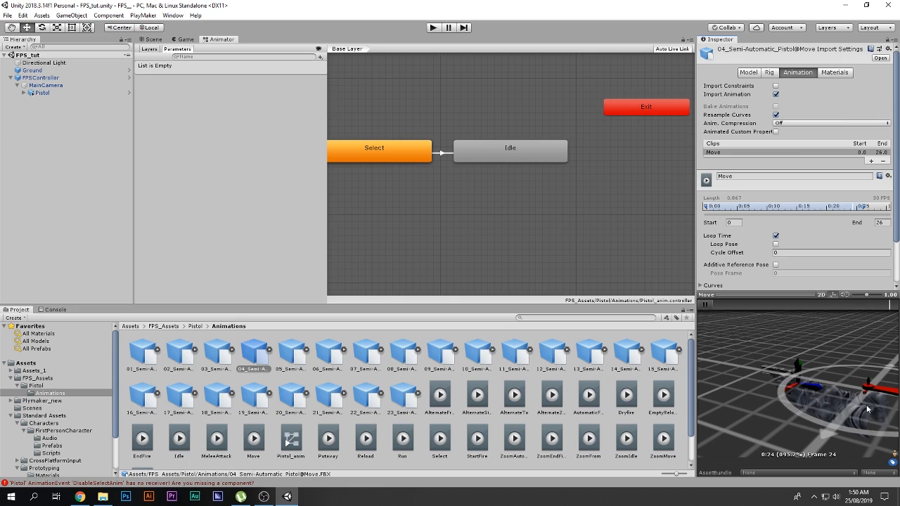
click(702, 306)
Add the Move clip as a state below Idle and make transitions between Idle and Move in both directions.
drag(247, 353, 483, 203)
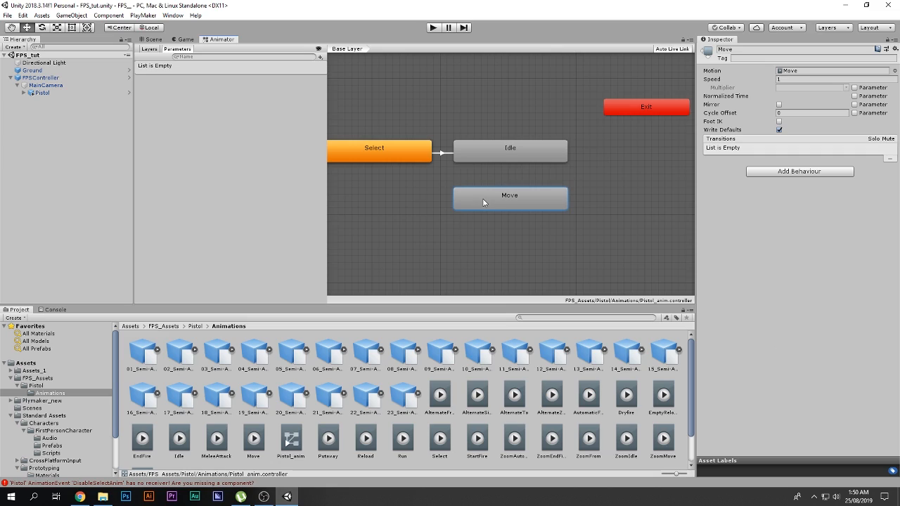
click(478, 161)
right_click(501, 154)
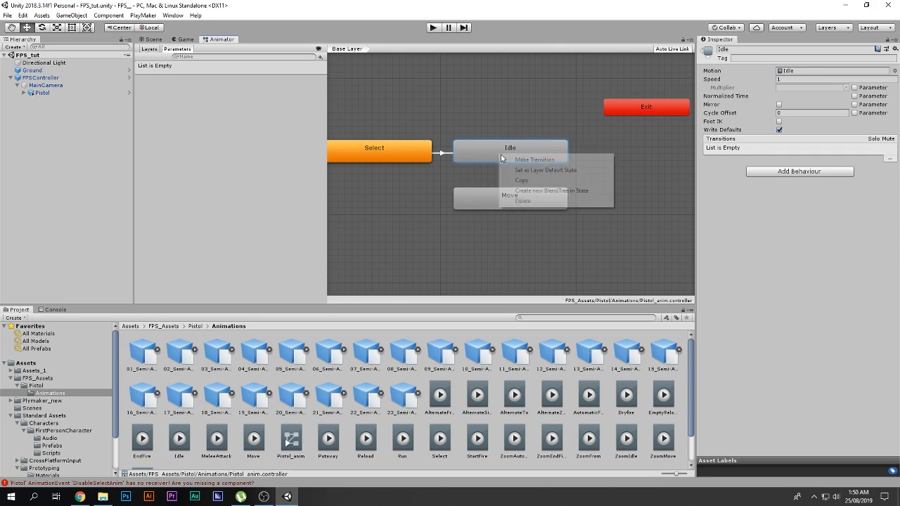
click(505, 161)
click(510, 197)
right_click(512, 199)
click(520, 202)
click(548, 204)
click(511, 158)
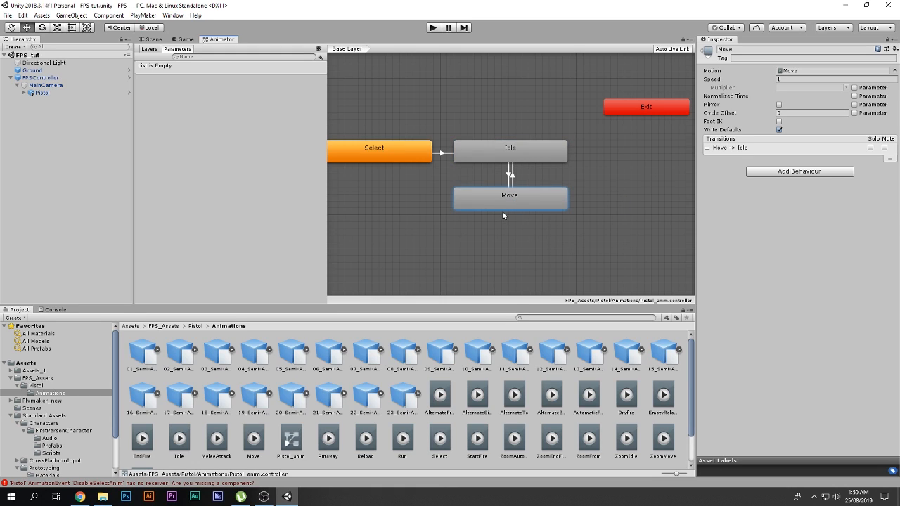
click(504, 149)
click(510, 204)
click(516, 151)
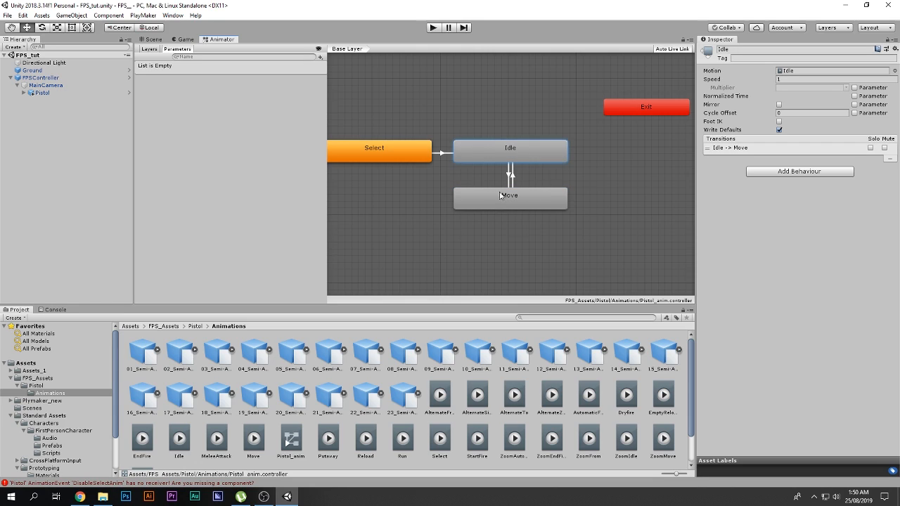
Add a condition to the Idle -> Move transition and select it in the conditions list.
click(509, 176)
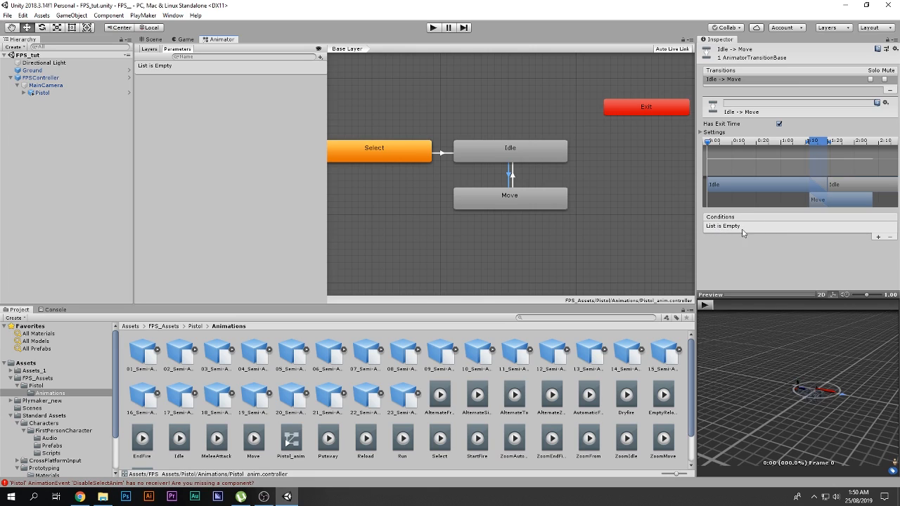
click(877, 237)
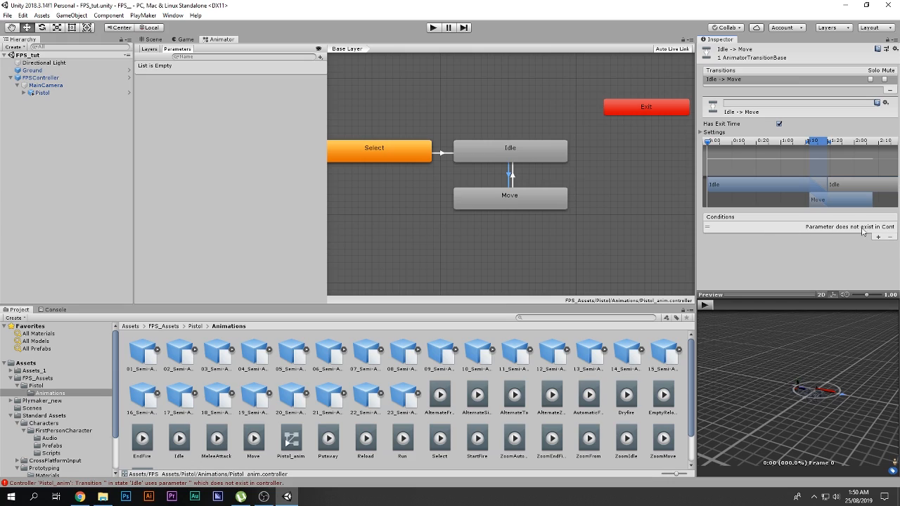
click(709, 227)
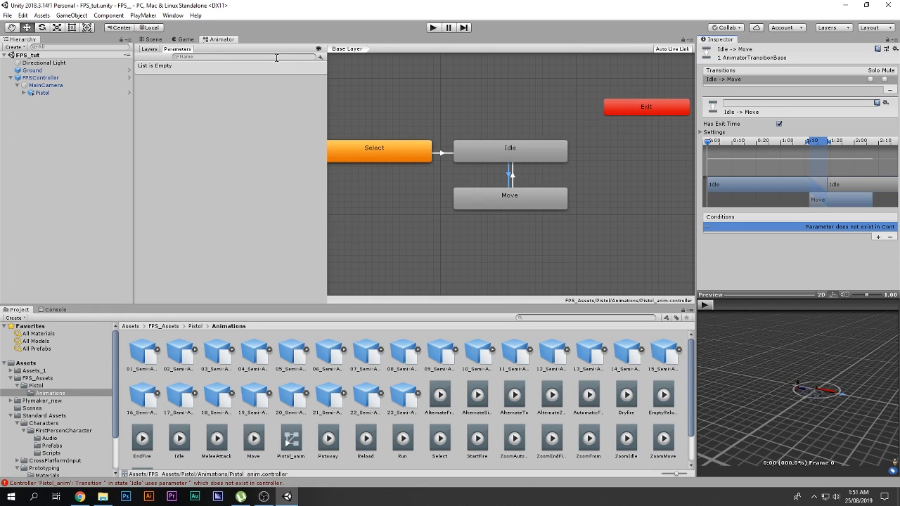
Add a float parameter named Walk_Mag to the animator controller.
click(320, 58)
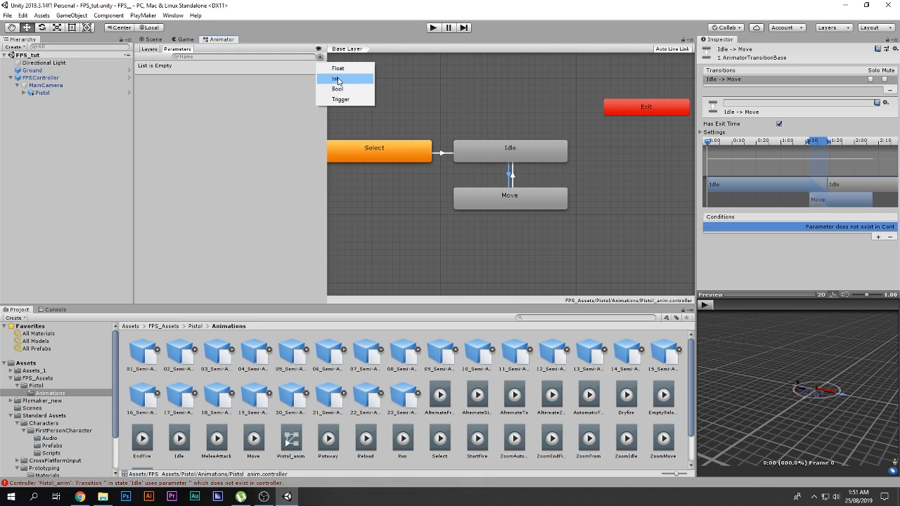
click(344, 71)
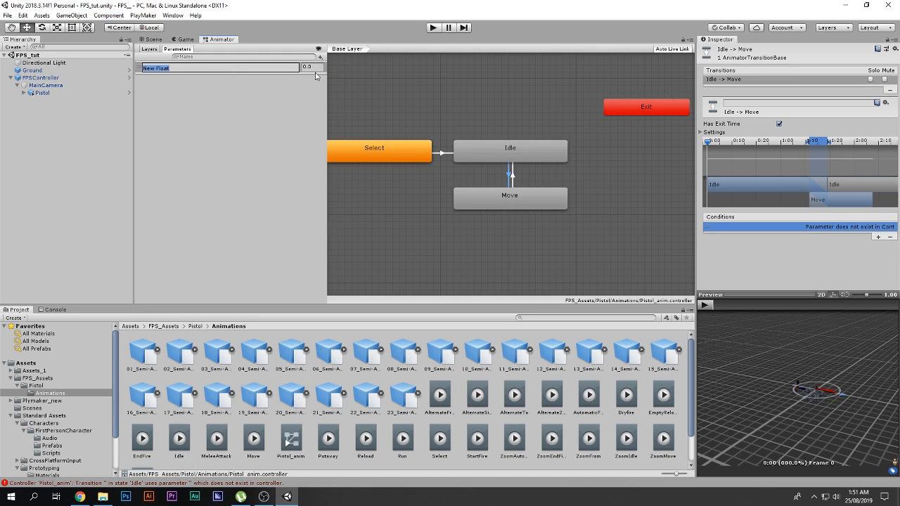
click(316, 69)
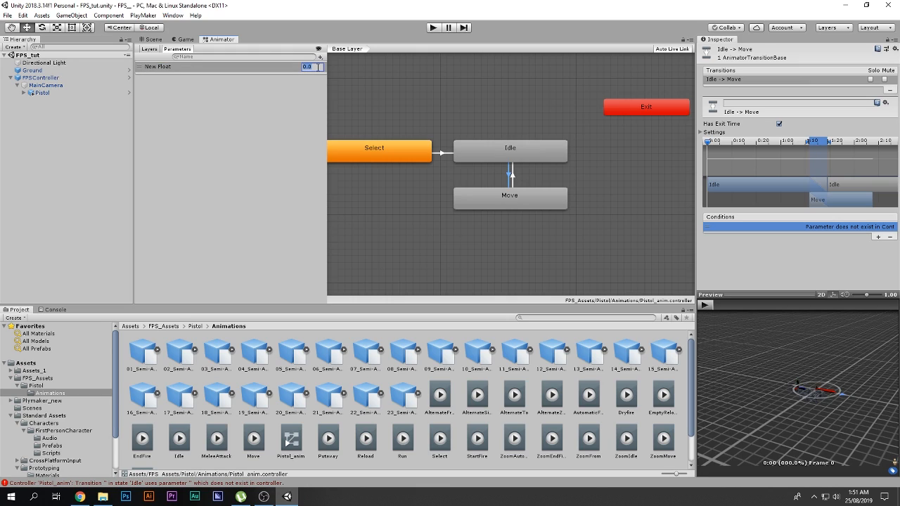
click(173, 66)
click(159, 68)
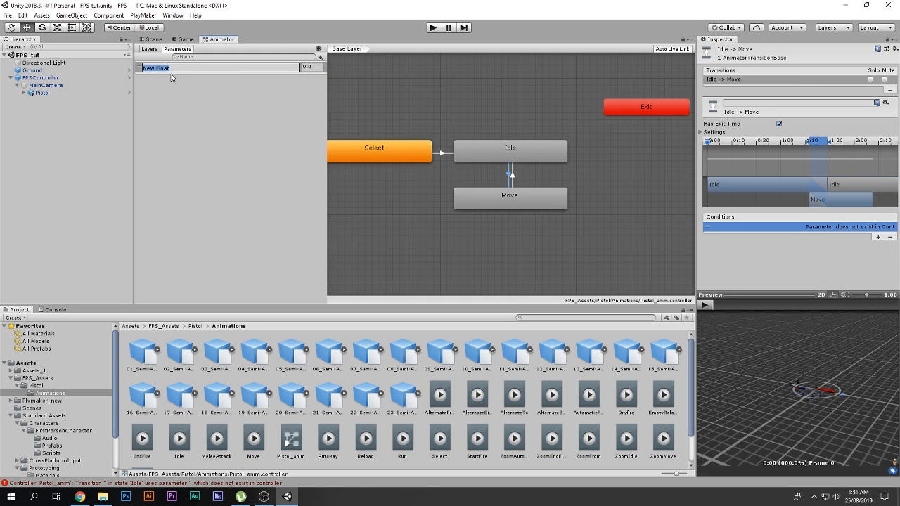
text(Walk_Mag)
key(Return)
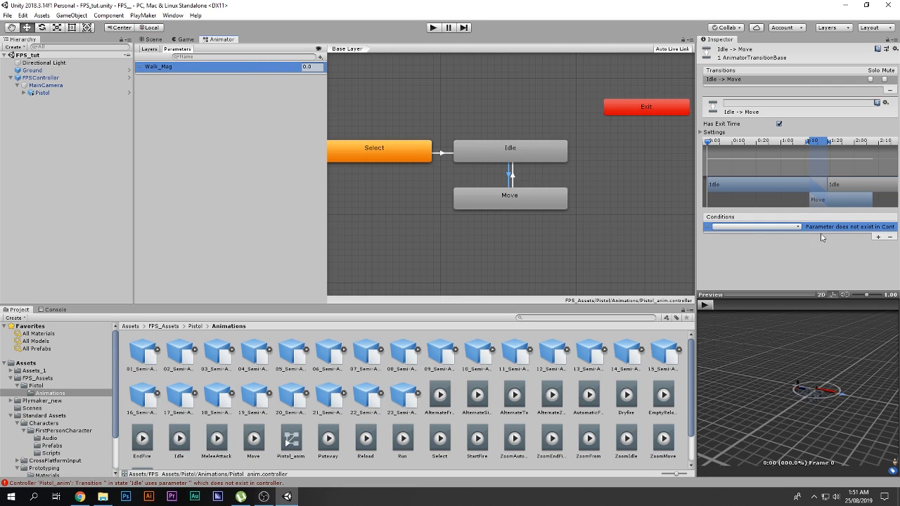
Set the Idle -> Move condition to Walk_Mag greater than 0.1.
click(791, 227)
click(762, 249)
click(872, 228)
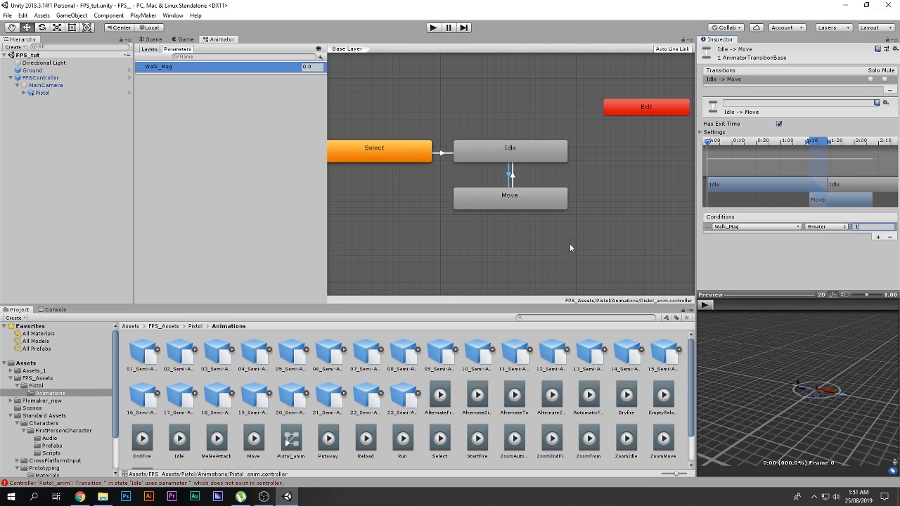
Add a condition to the Move -> Idle transition requiring Walk_Mag to be less than 0.1.
click(513, 180)
click(879, 237)
click(818, 227)
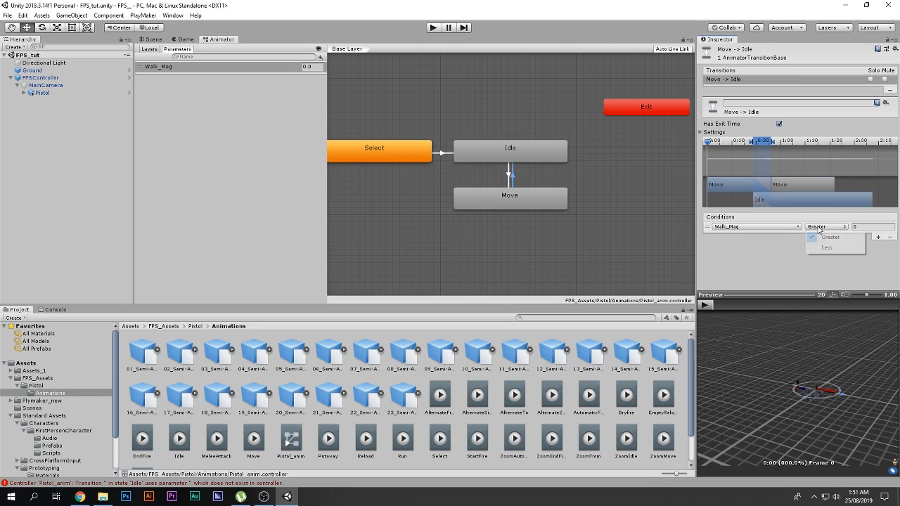
click(827, 247)
click(869, 228)
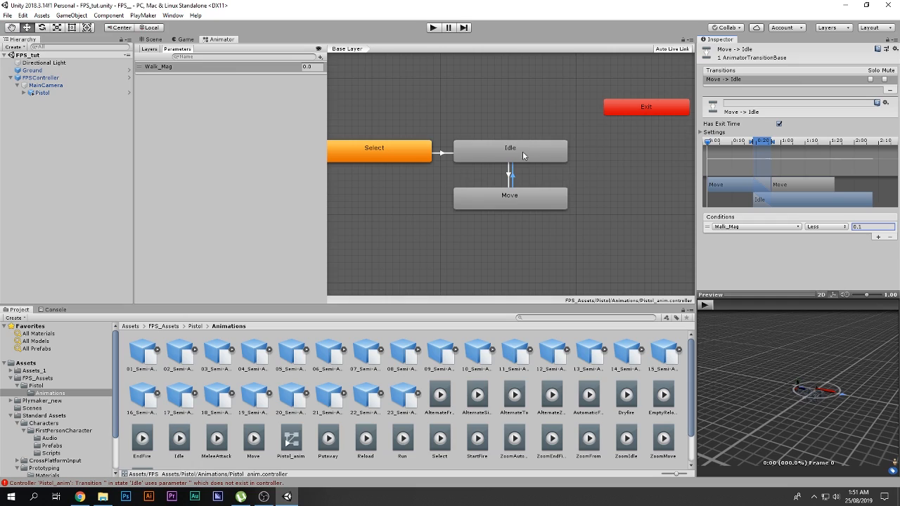
Disable Has Exit Time on both the Move -> Idle and Idle -> Move transitions.
click(778, 124)
click(507, 177)
click(779, 125)
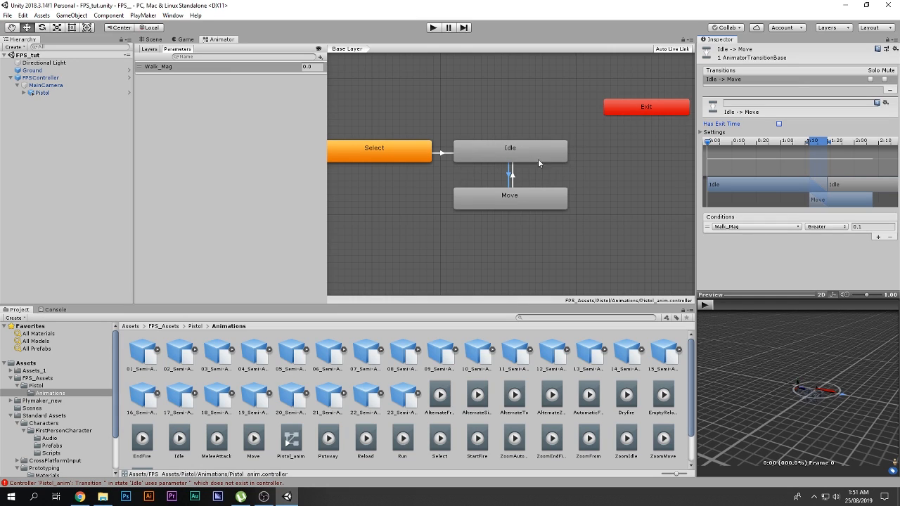
click(502, 204)
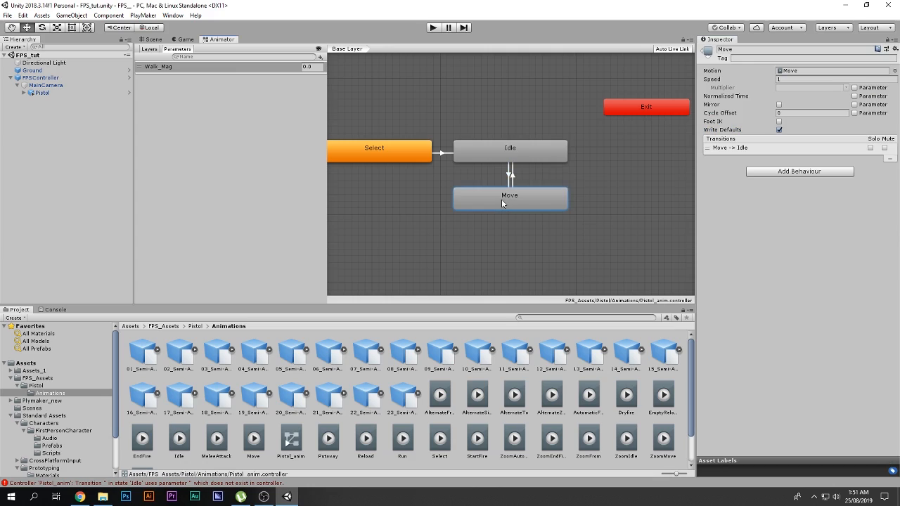
click(472, 160)
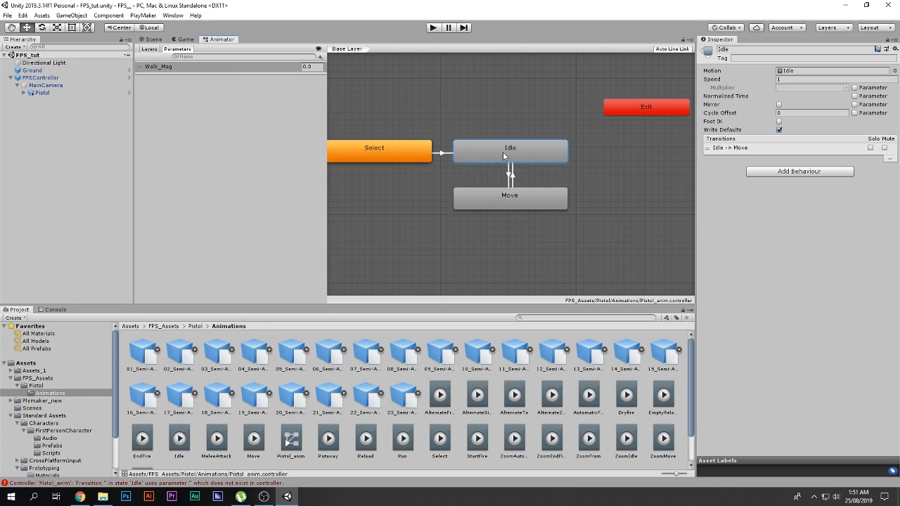
click(523, 198)
Dock the Animator window beside the Project window with Idle and Move in view, and start play mode.
drag(221, 44, 636, 364)
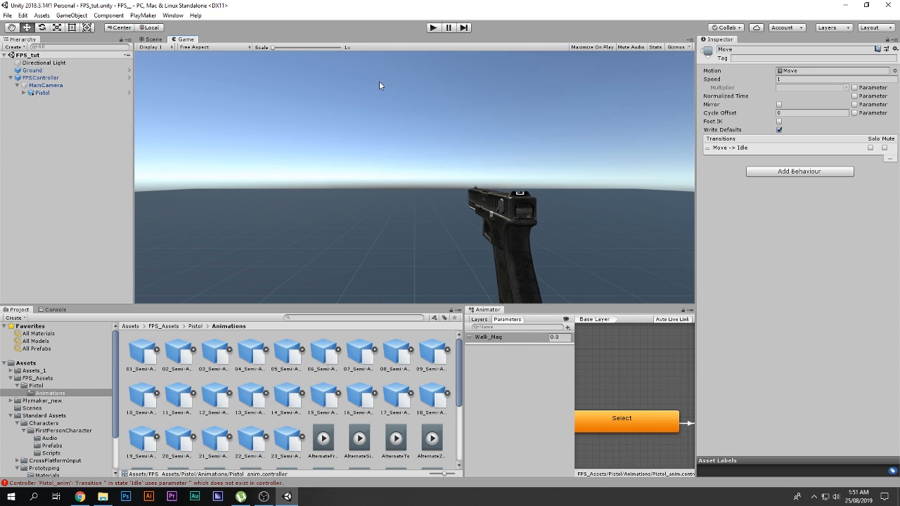
middle_drag(664, 430, 609, 377)
click(433, 29)
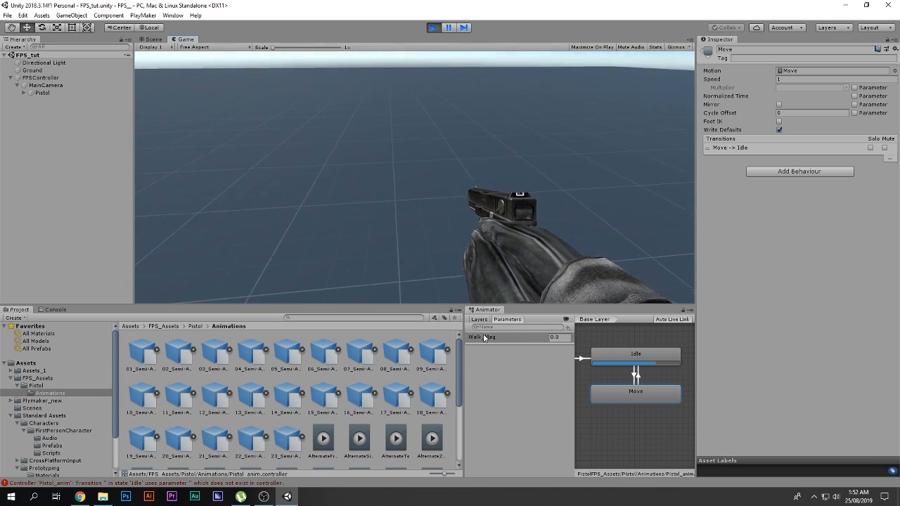
Test the transitions in play mode by setting Walk_Mag to 1 and back to 0, and stop the game.
click(559, 337)
text(1)
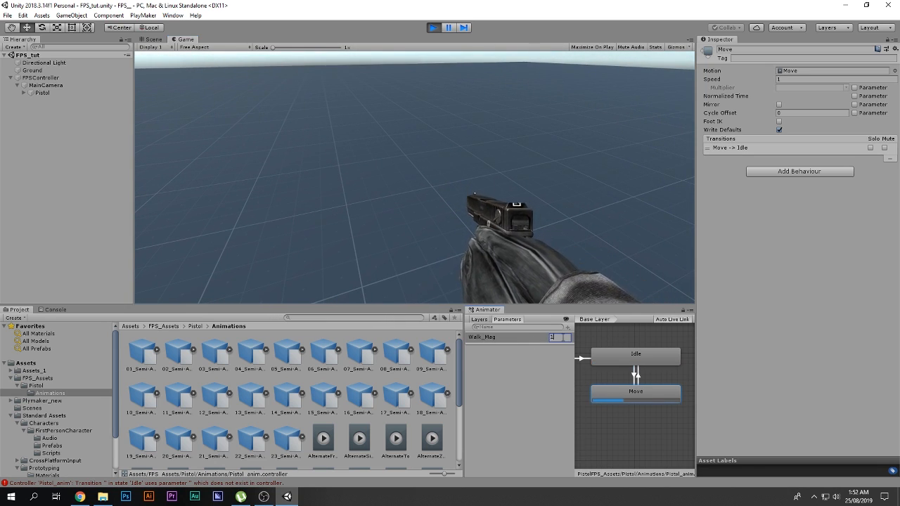
key(Return)
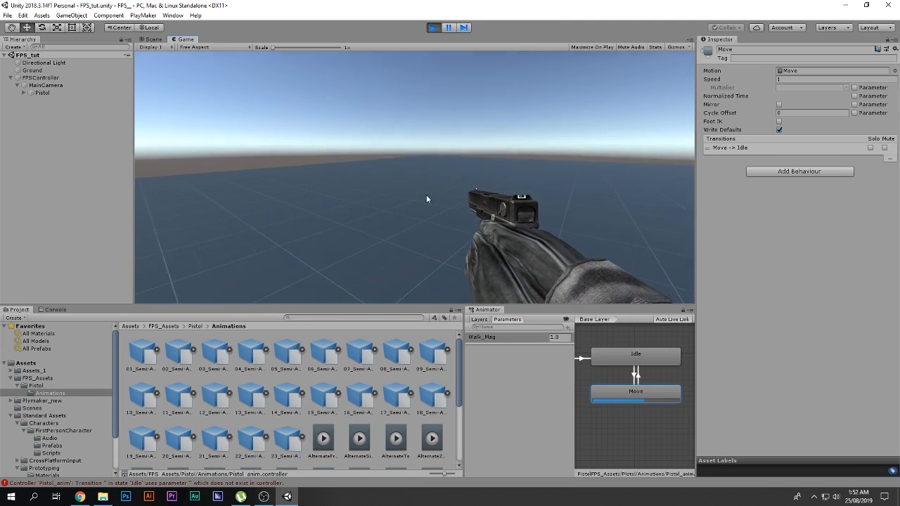
click(566, 338)
text(0)
key(Return)
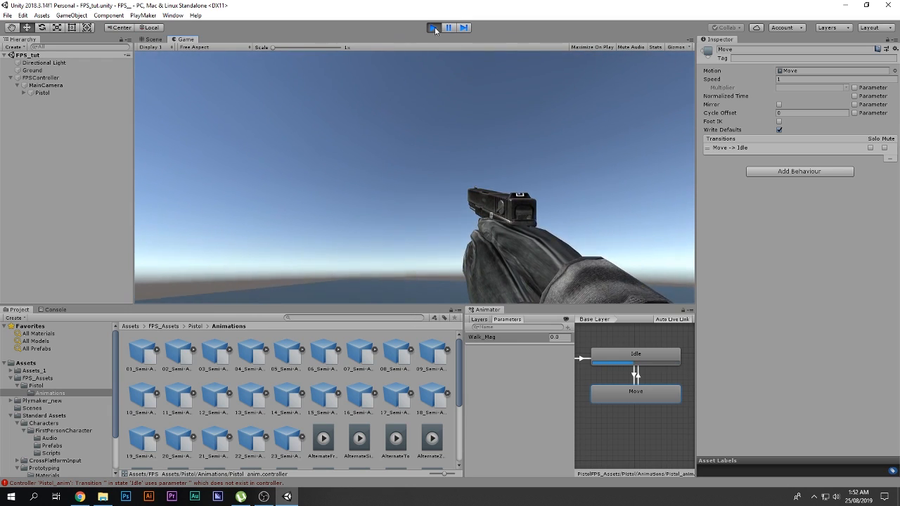
click(433, 26)
Dock the Animator window back alongside the Scene and Game views with the state graph in view.
drag(494, 313, 261, 40)
click(314, 67)
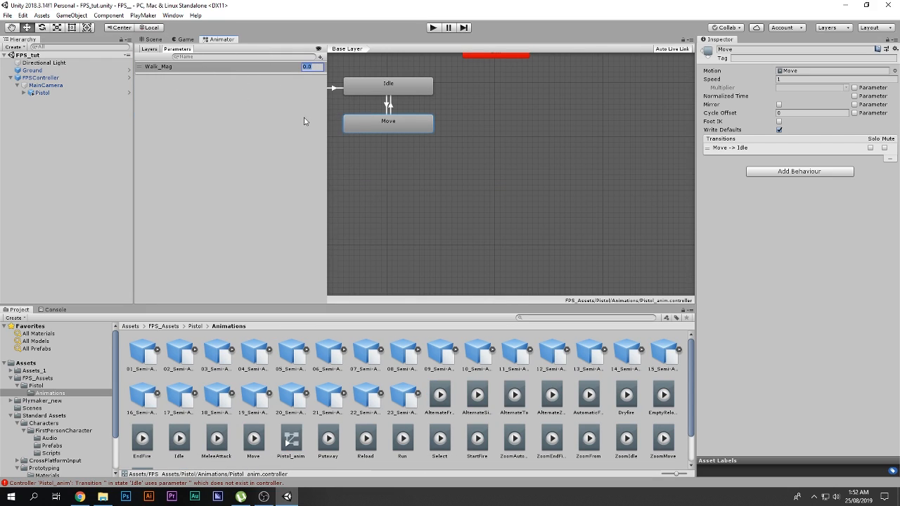
middle_drag(426, 149, 483, 208)
click(313, 67)
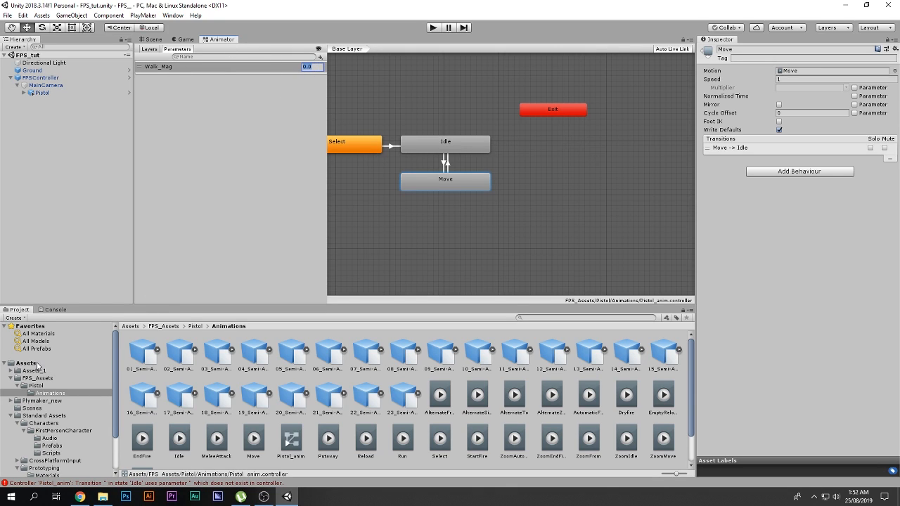
Add a PlayMakerFSM component to the FPSController object.
click(37, 364)
click(26, 78)
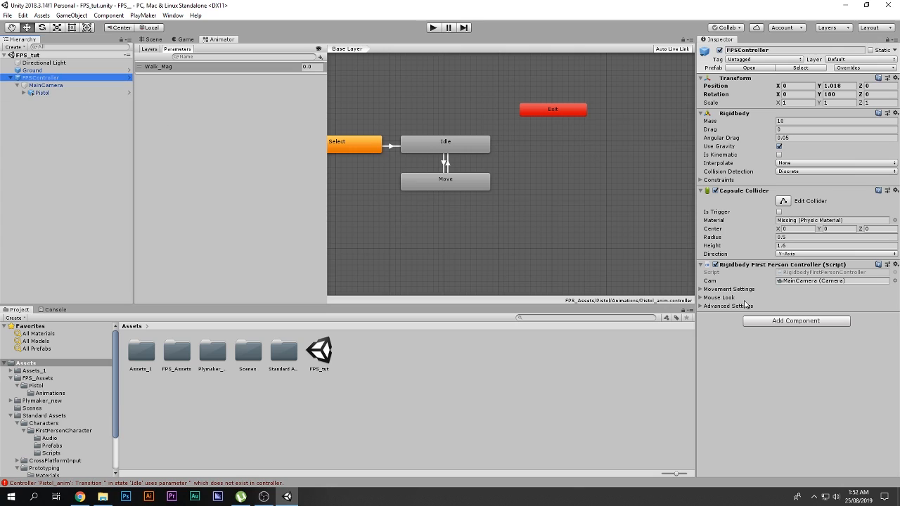
click(768, 322)
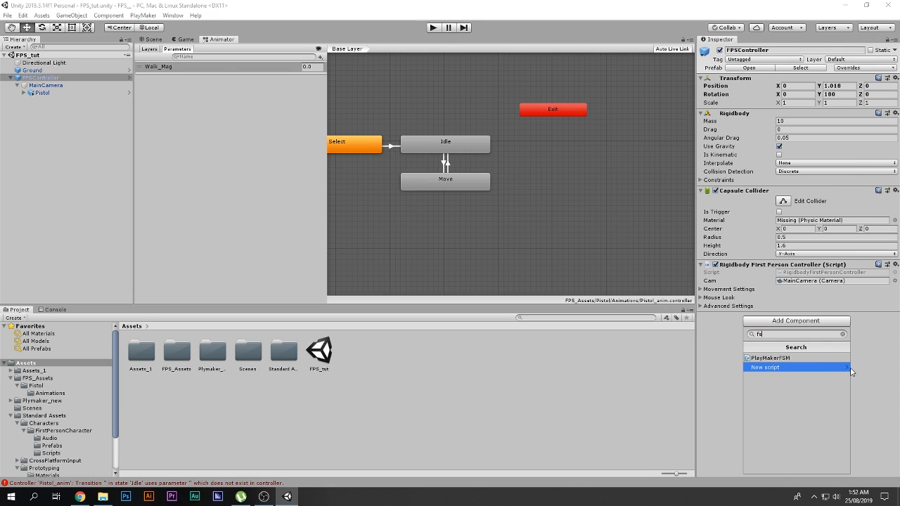
click(774, 358)
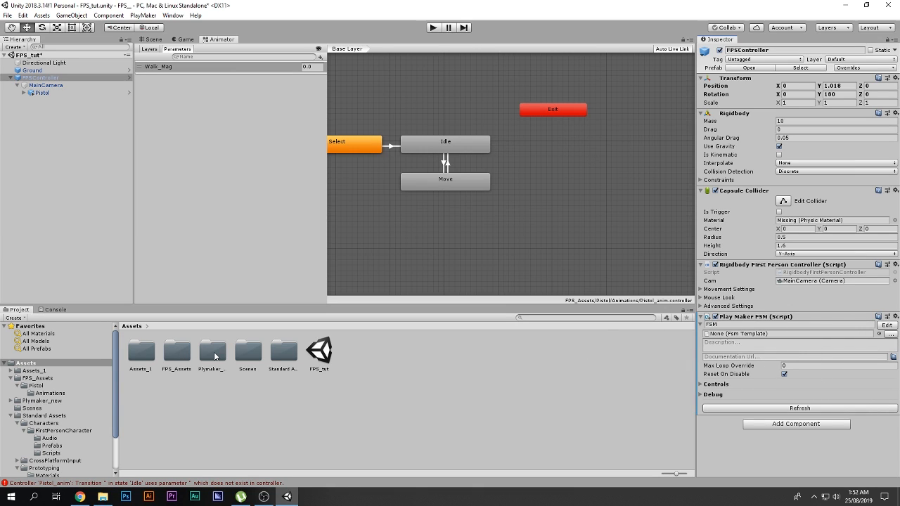
Clear the Console messages and return to the project's Assets folder.
click(214, 353)
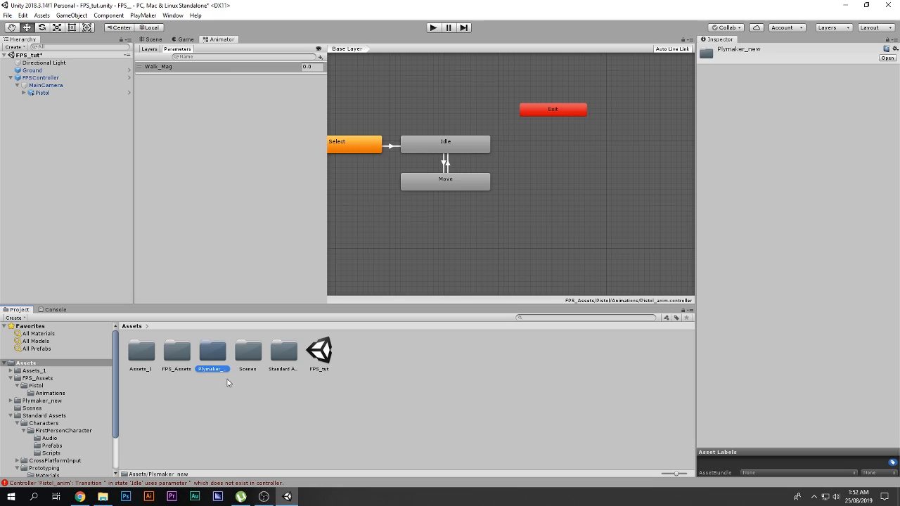
click(56, 310)
click(11, 318)
click(16, 310)
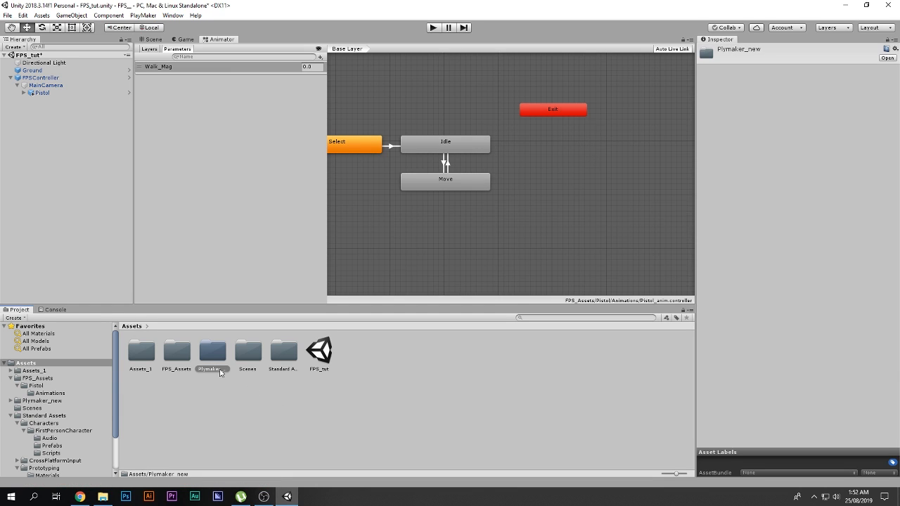
Open the FPSController's FSM in the PlayMaker editor.
click(27, 79)
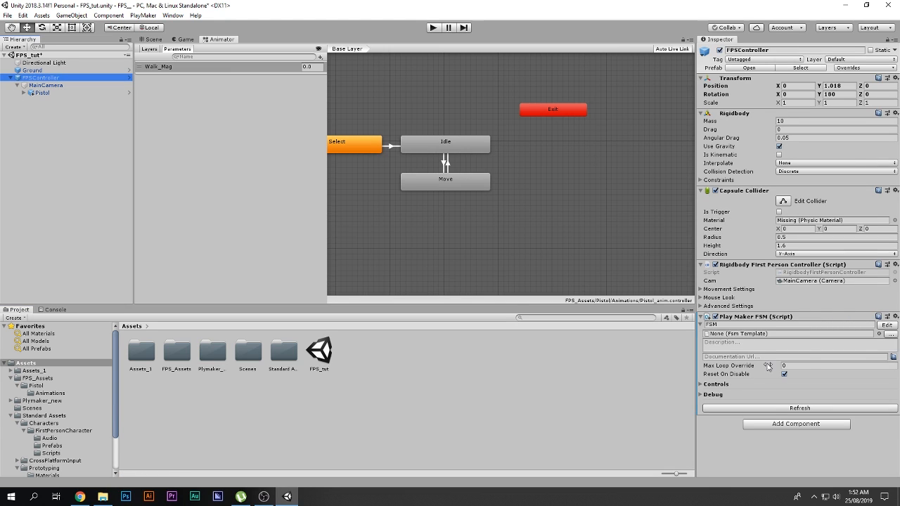
click(866, 324)
click(887, 325)
drag(495, 205, 457, 176)
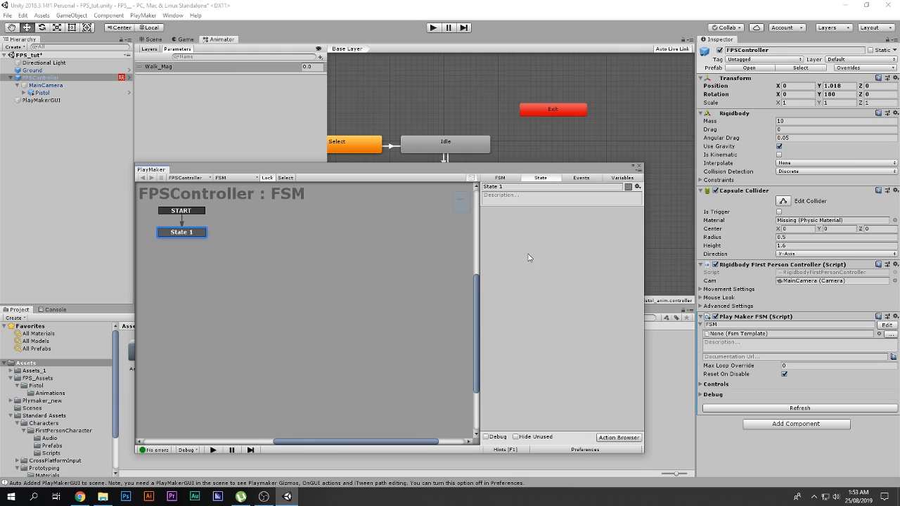
Find the Get Axis Vector action, add it to State 1, and close the action browser.
key(grave)
text(get)
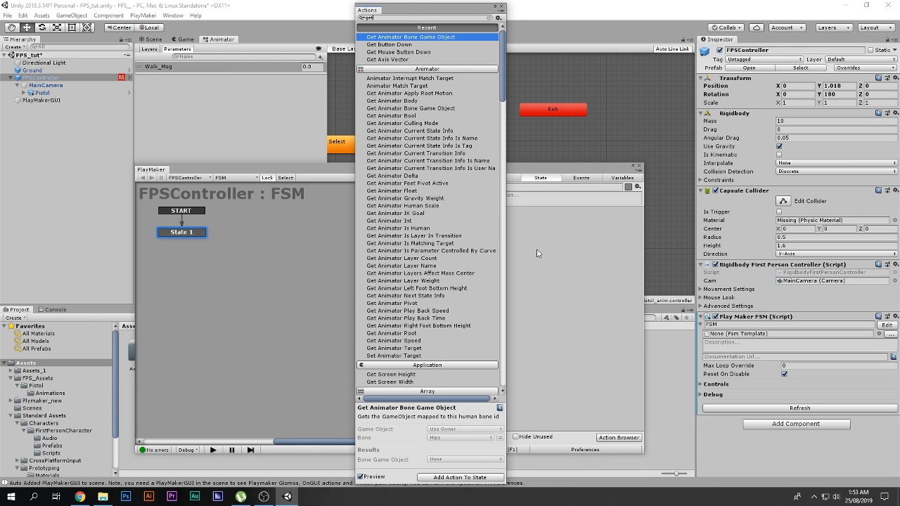
text( axis)
key(Return)
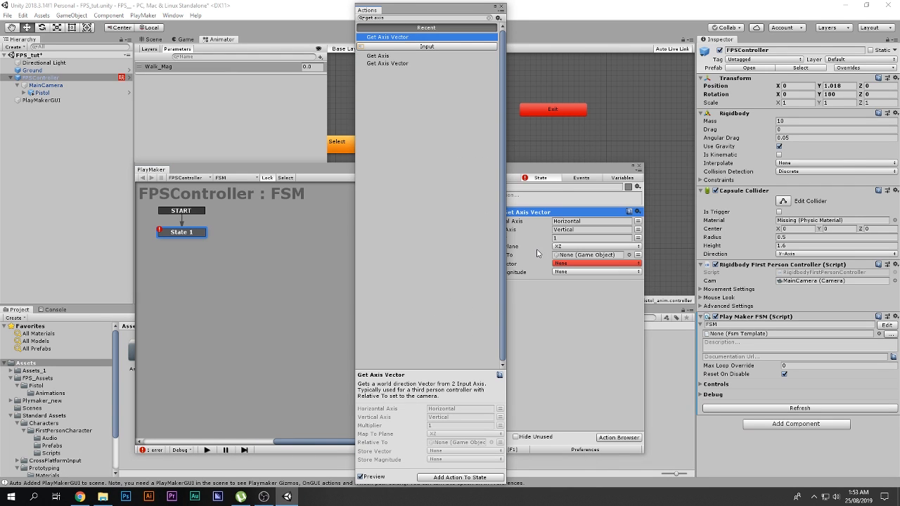
click(501, 7)
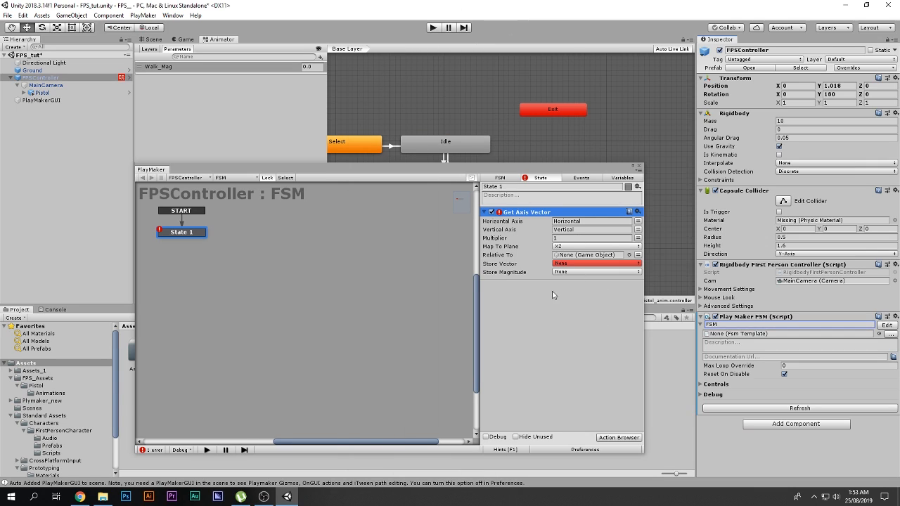
Store the Get Axis Vector action's vector in a new variable named Input_Vector.
click(585, 220)
click(566, 229)
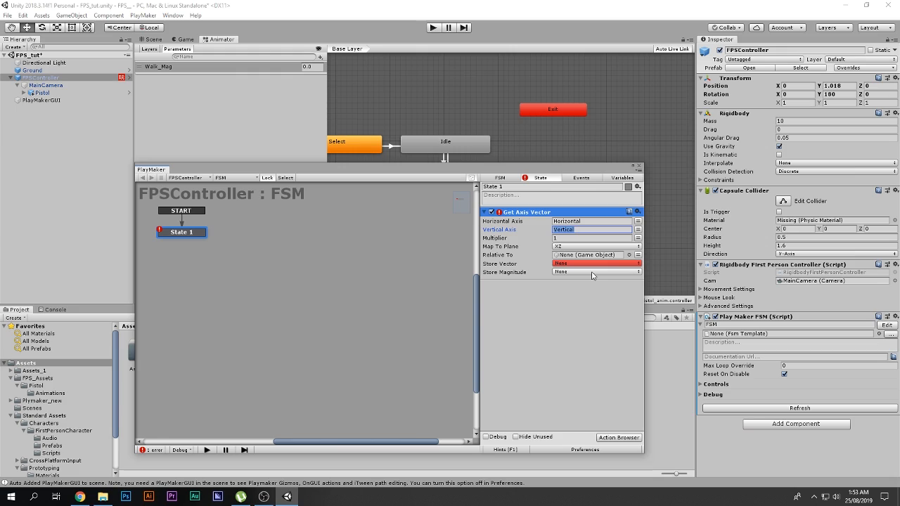
click(569, 266)
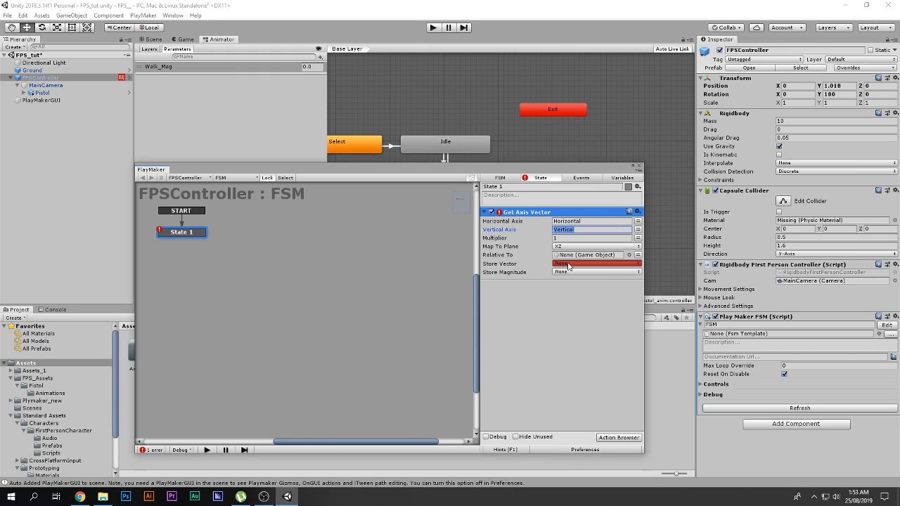
click(581, 285)
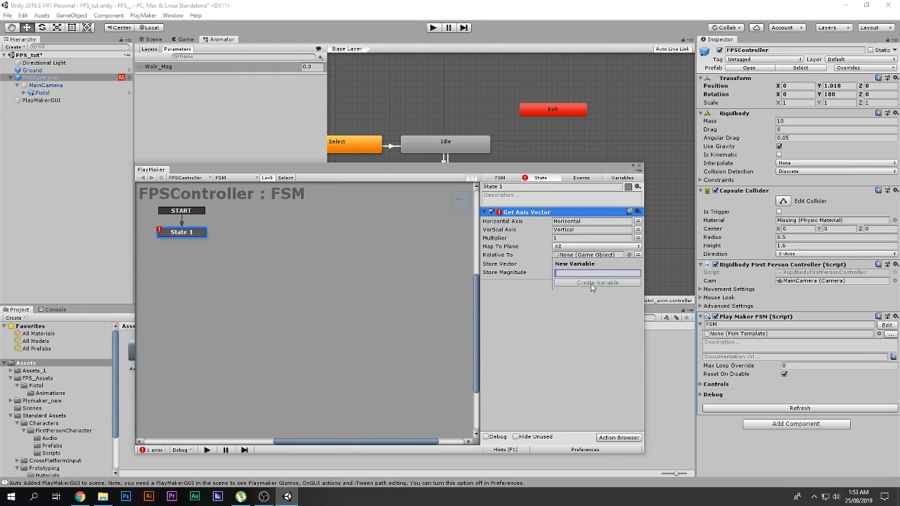
text(Input_Vector)
click(591, 284)
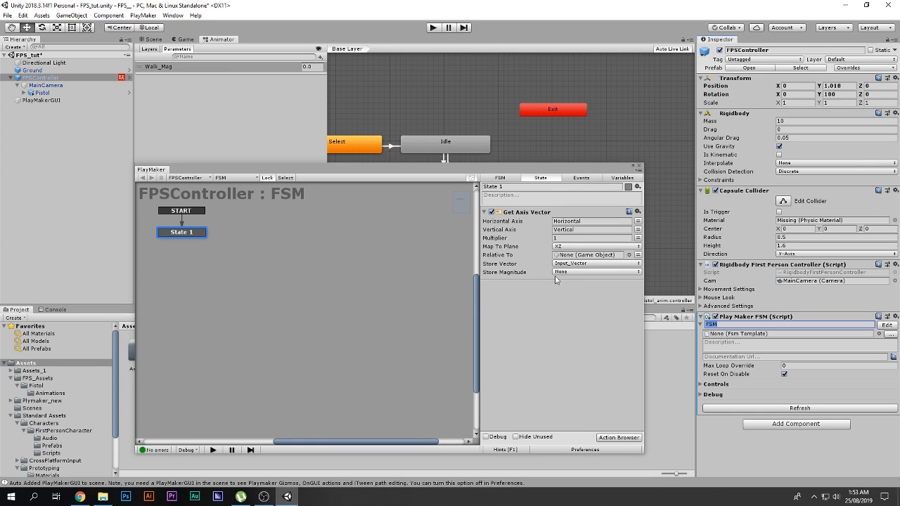
Create a new variable named Input_Mag for the Get Axis Vector action's stored magnitude.
click(561, 273)
click(586, 293)
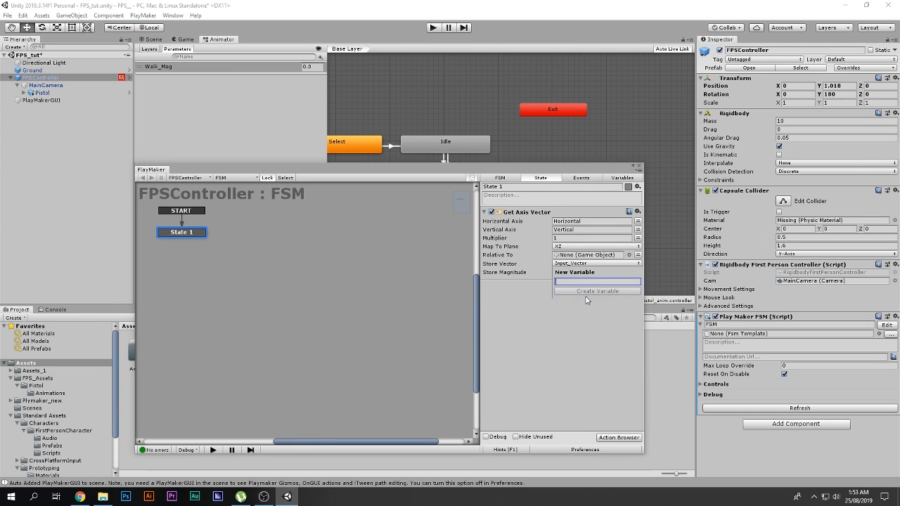
text(Input)
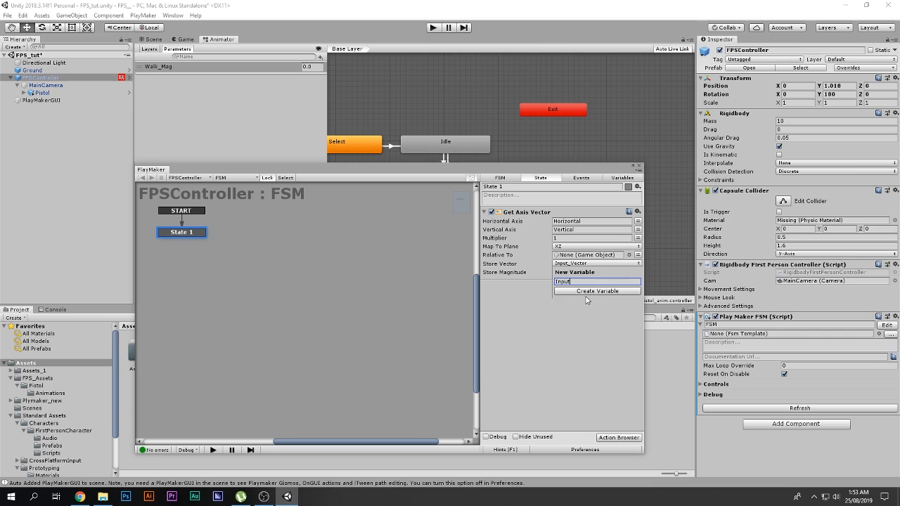
text(_Mag)
key(Return)
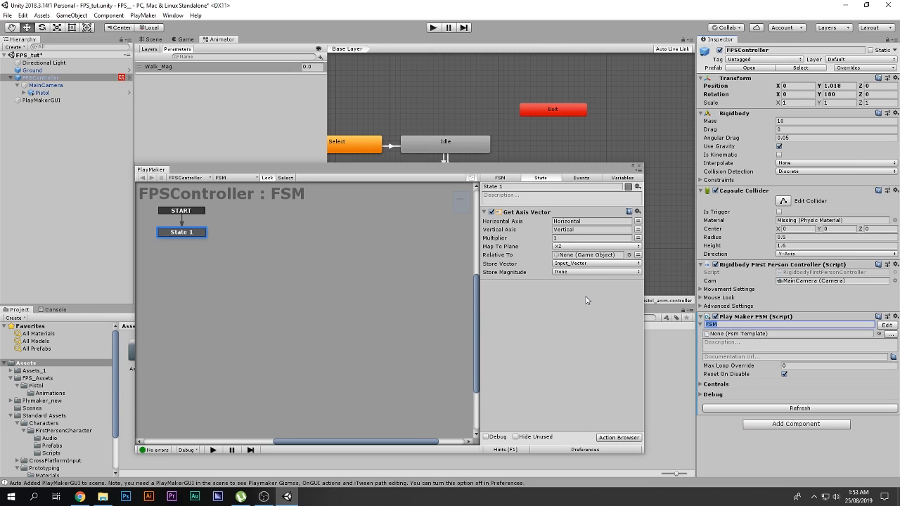
Expose the Input_Mag variable in the Inspector and expand the FSM component's Controls section to show it.
click(621, 178)
click(513, 206)
click(507, 215)
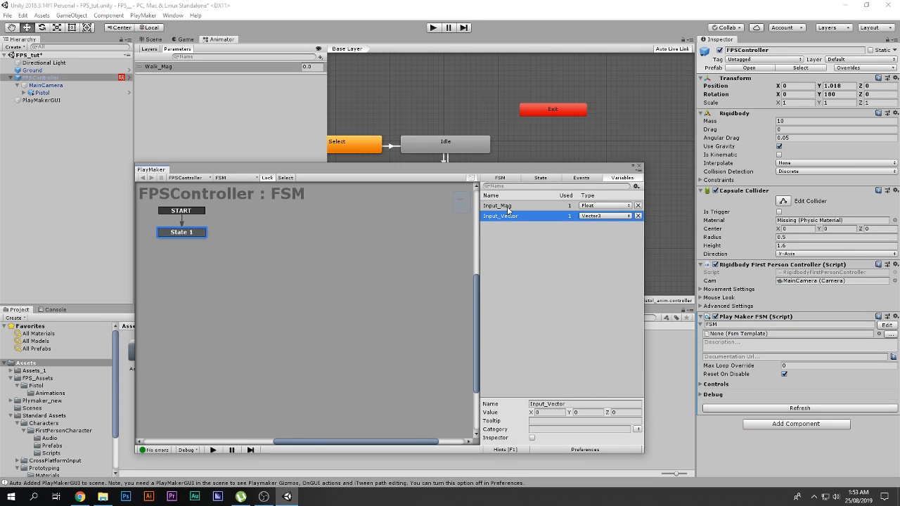
click(507, 206)
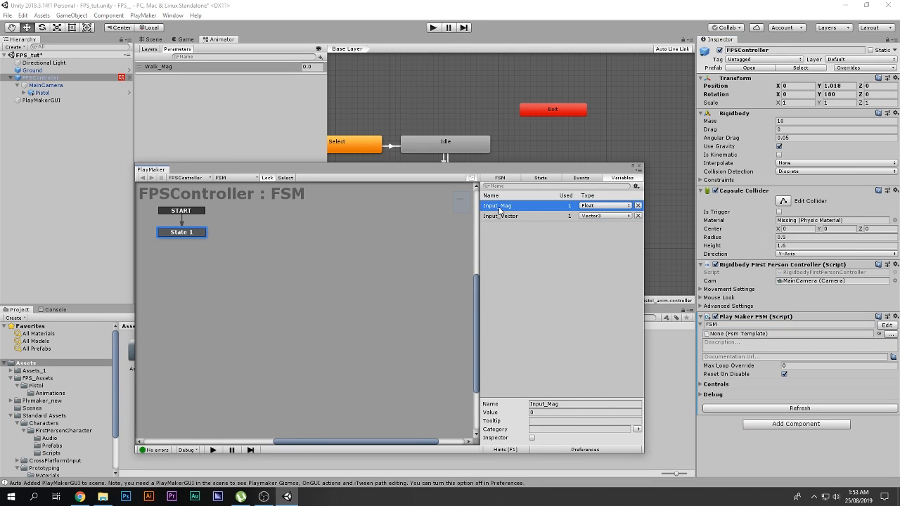
click(532, 438)
click(713, 385)
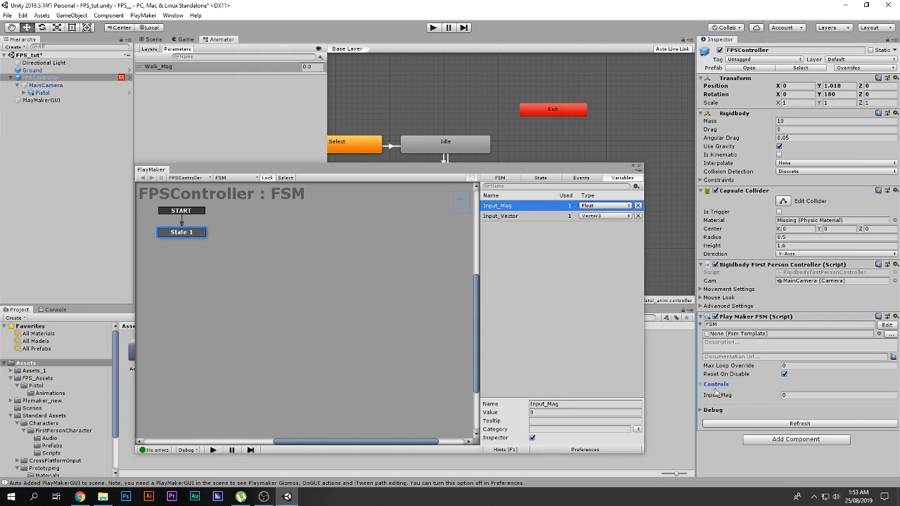
click(798, 396)
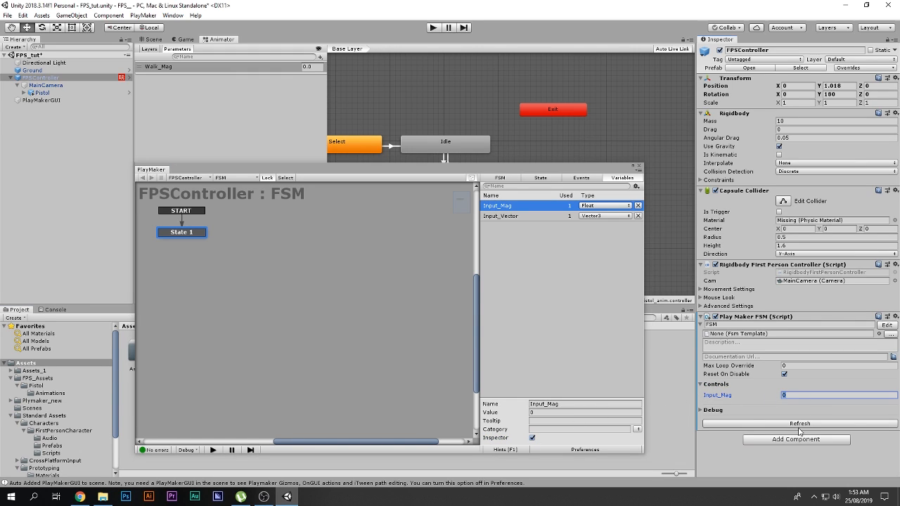
Play-test the scene, walking in all four directions while watching the Input_Mag value, and stop play mode.
click(433, 28)
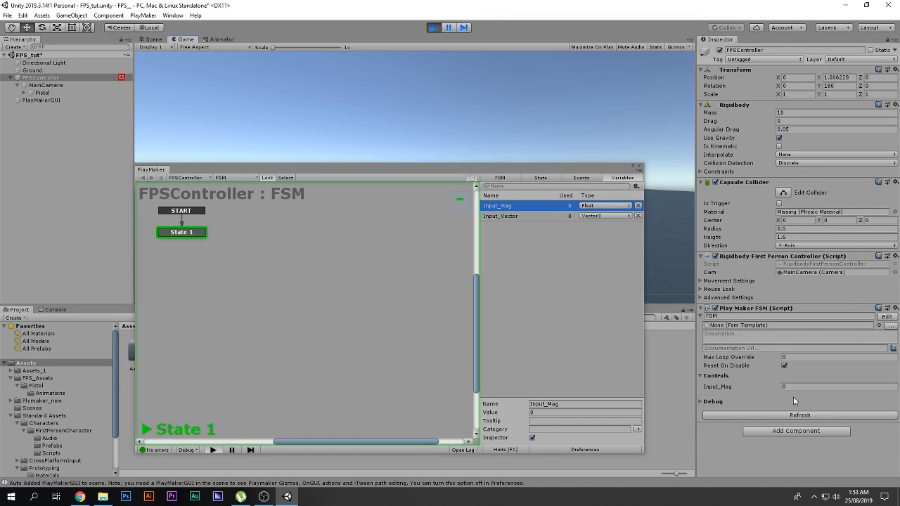
key(w)
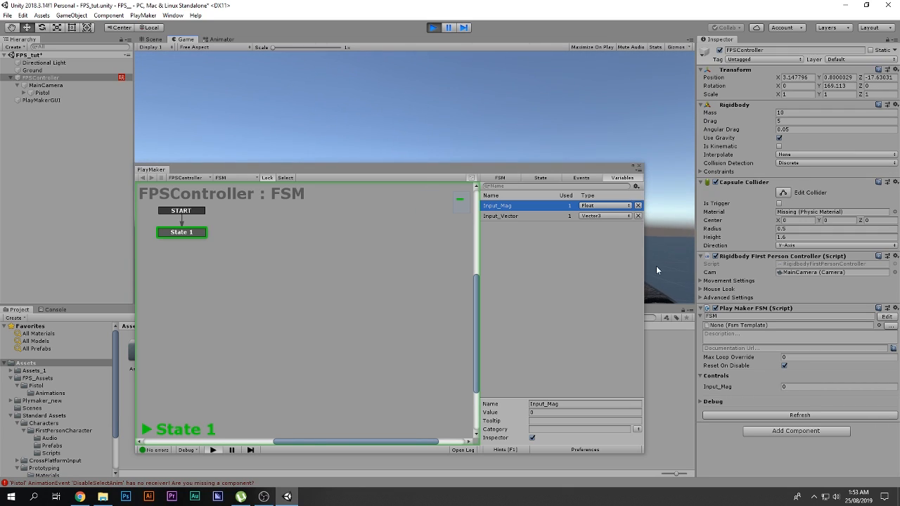
key(s)
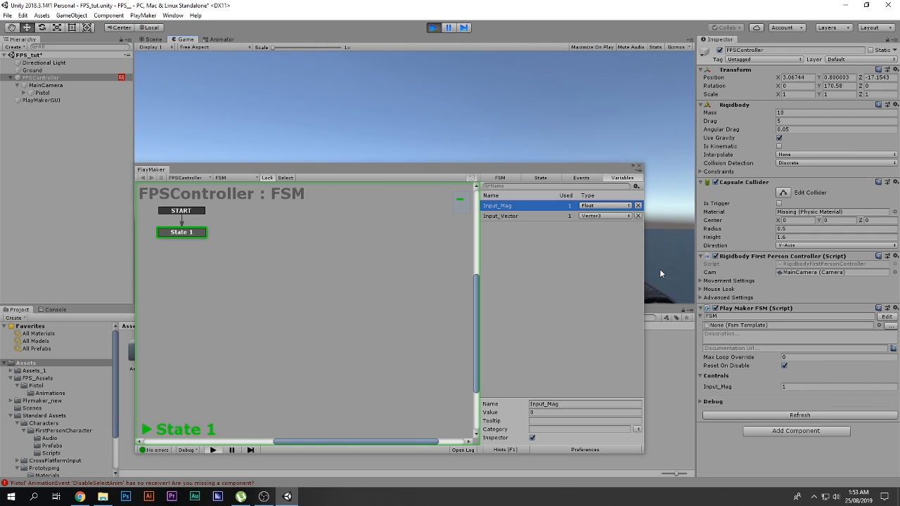
key(a)
key(d)
key(a)
key(d)
key(w)
click(784, 388)
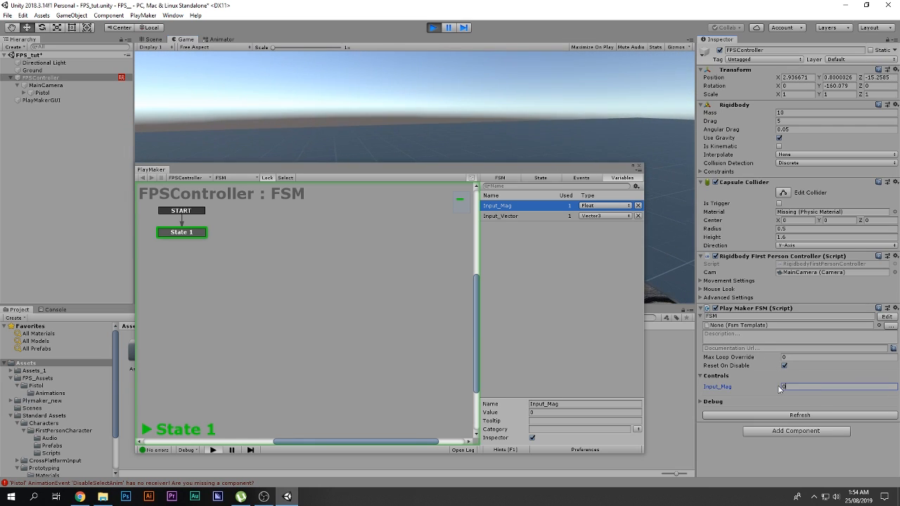
click(434, 28)
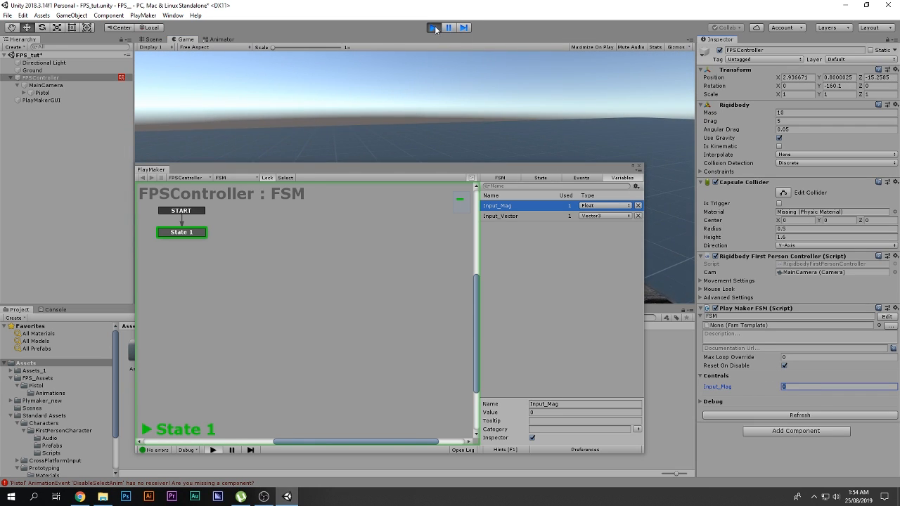
Reposition the PlayMaker window with State 1's actions showing and bring up the Animator's Walk_Mag parameter behind it.
drag(479, 171, 513, 136)
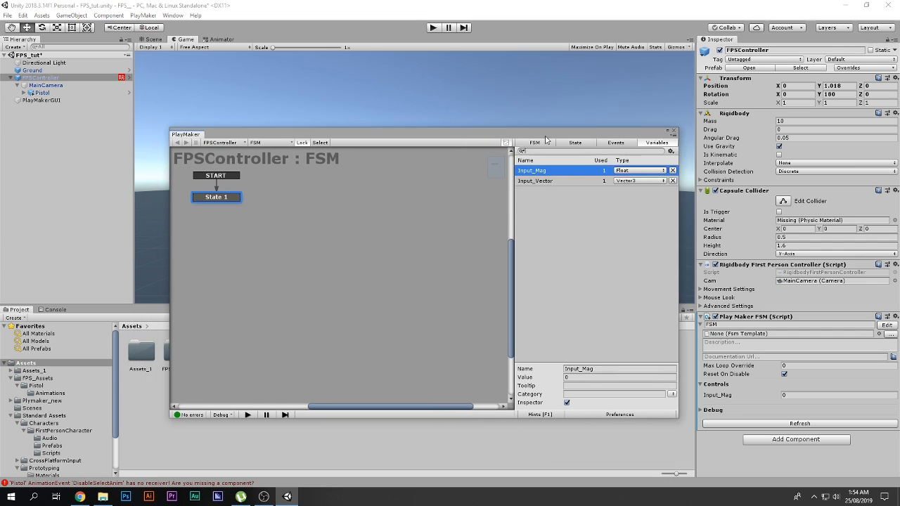
click(575, 142)
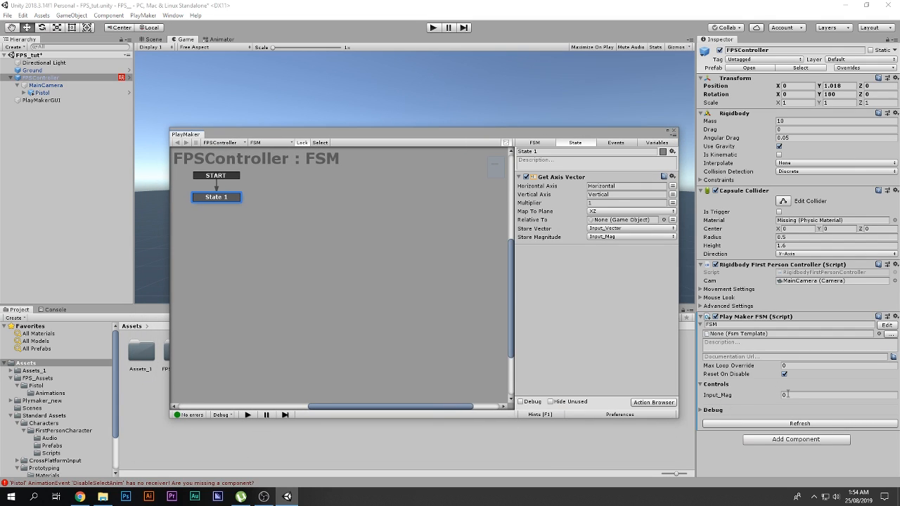
click(219, 39)
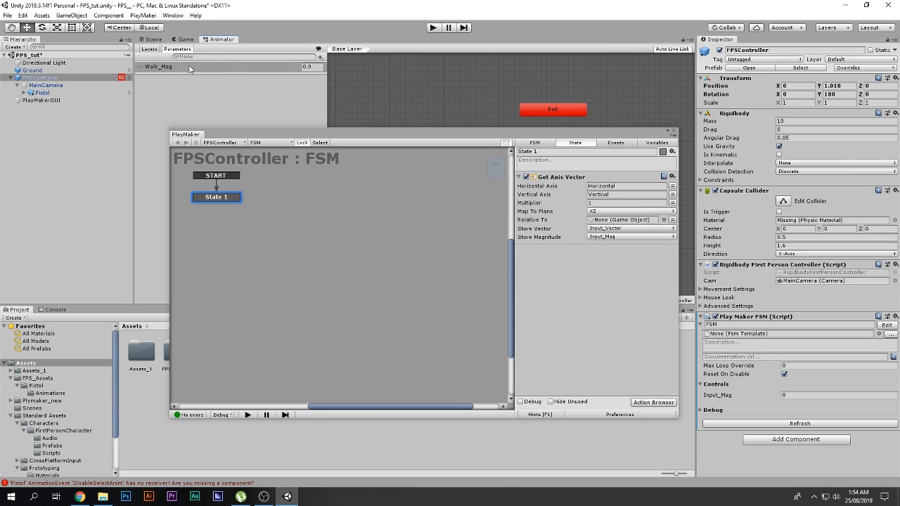
click(792, 396)
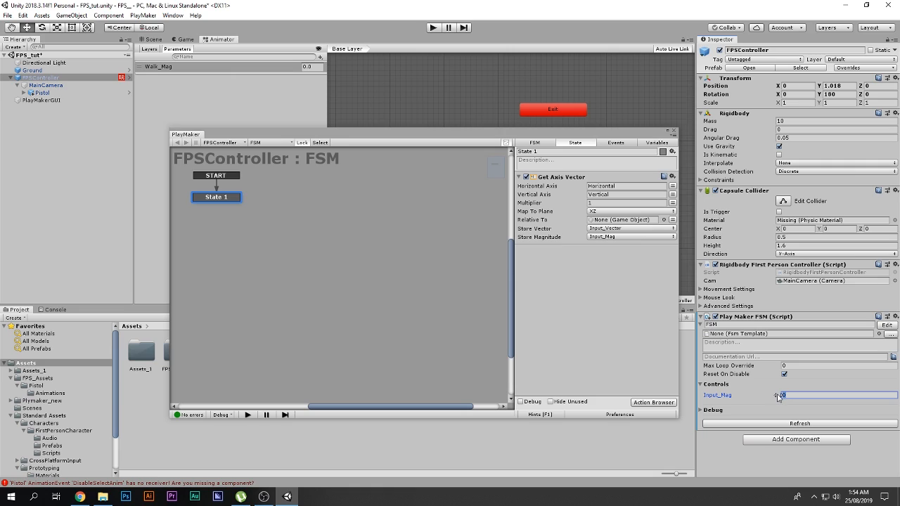
click(309, 67)
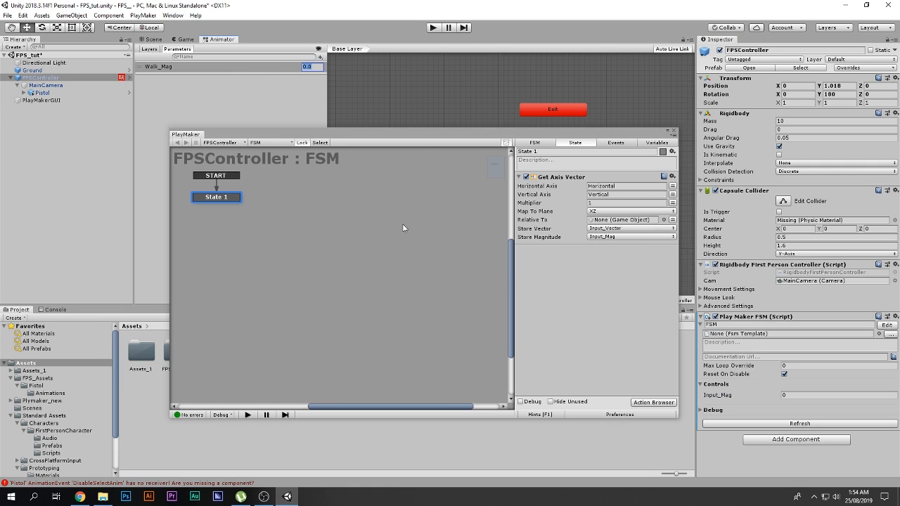
Search the actions for "animato", add Set Animator Float to State 1, and close the action browser.
double_click(589, 333)
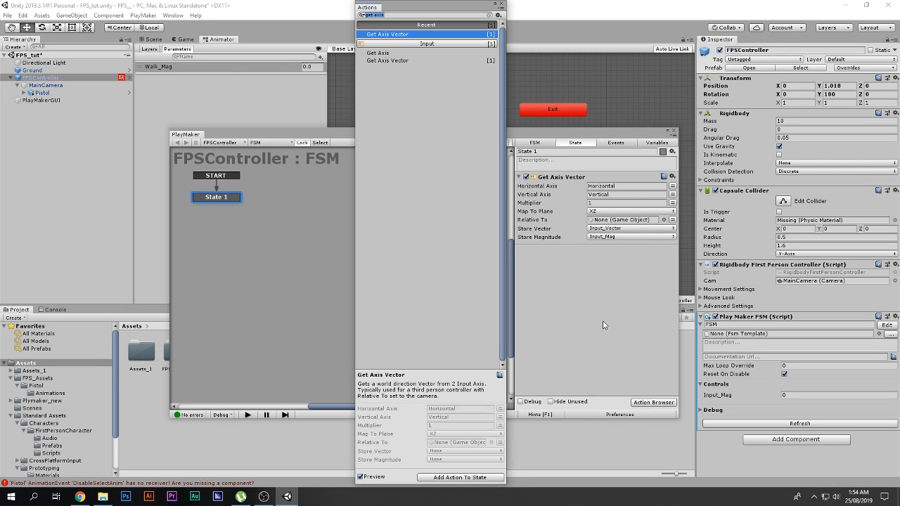
text(animato)
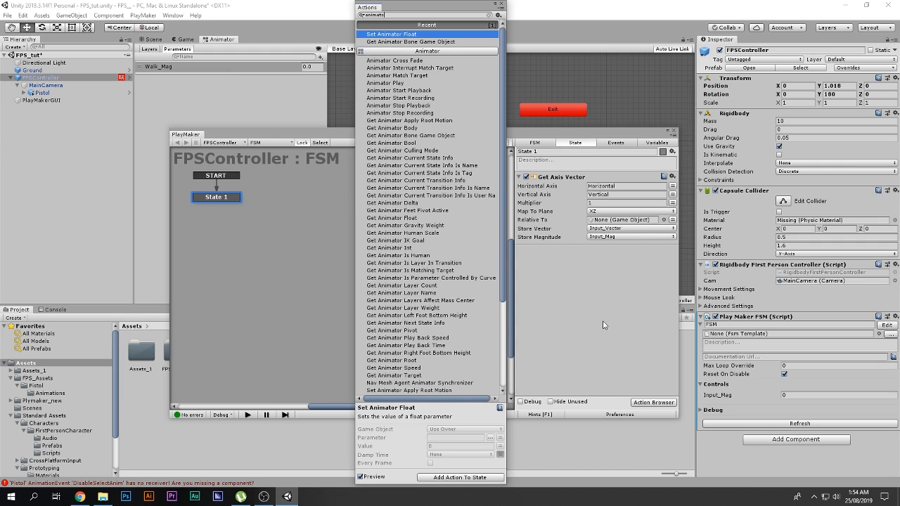
key(Return)
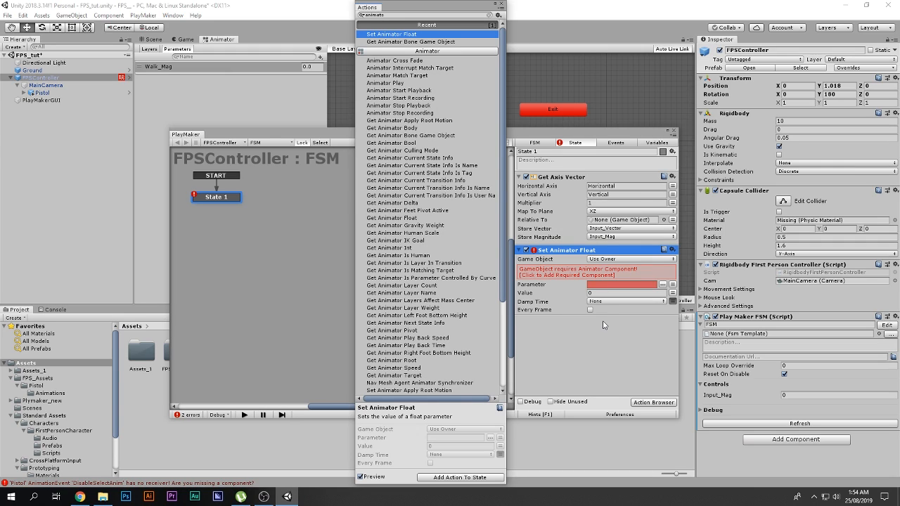
click(502, 6)
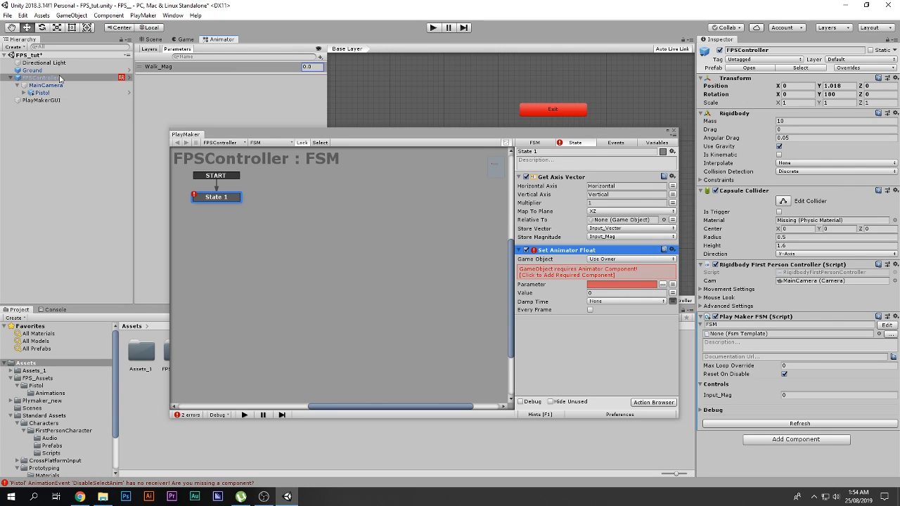
Make the Set Animator Float action use a specified game object and assign the Pistol to it.
click(36, 92)
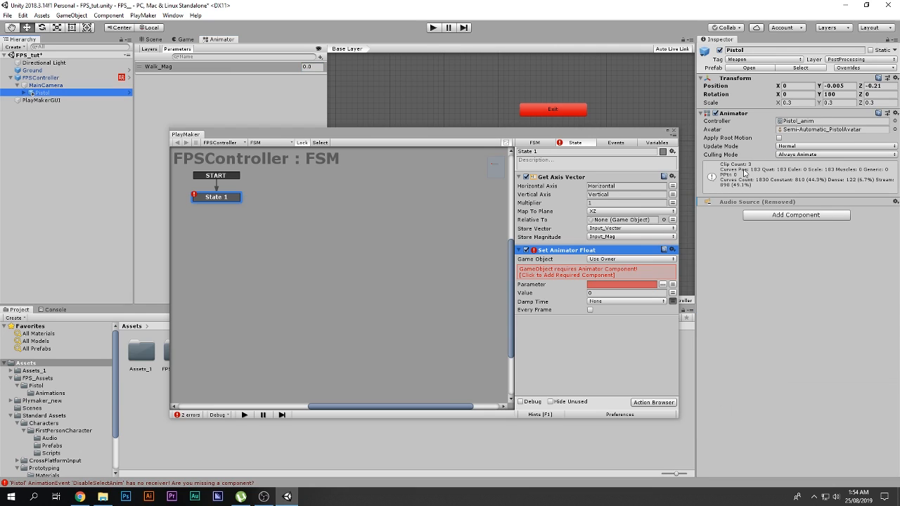
click(47, 78)
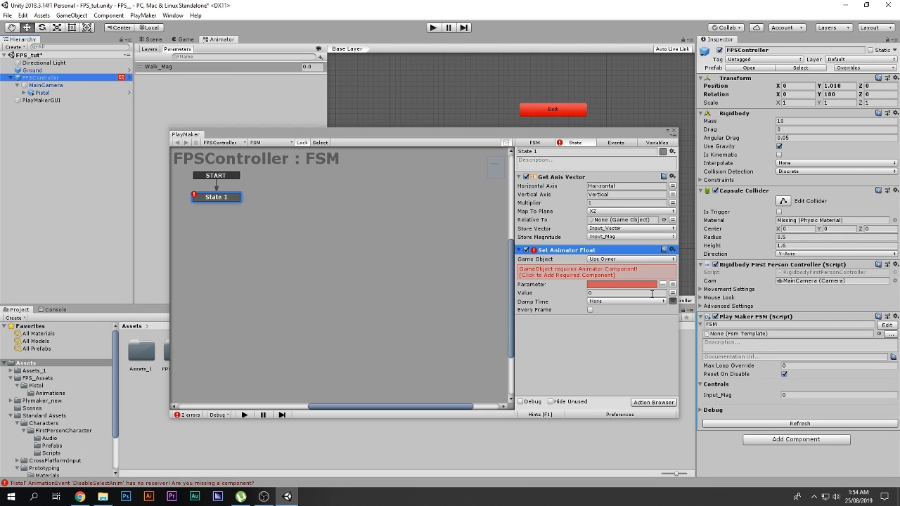
click(639, 259)
click(650, 277)
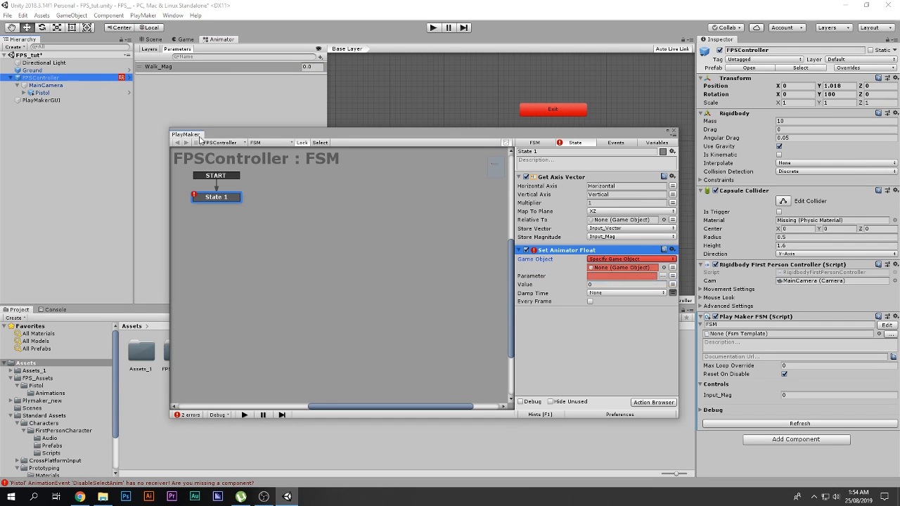
drag(42, 97, 603, 273)
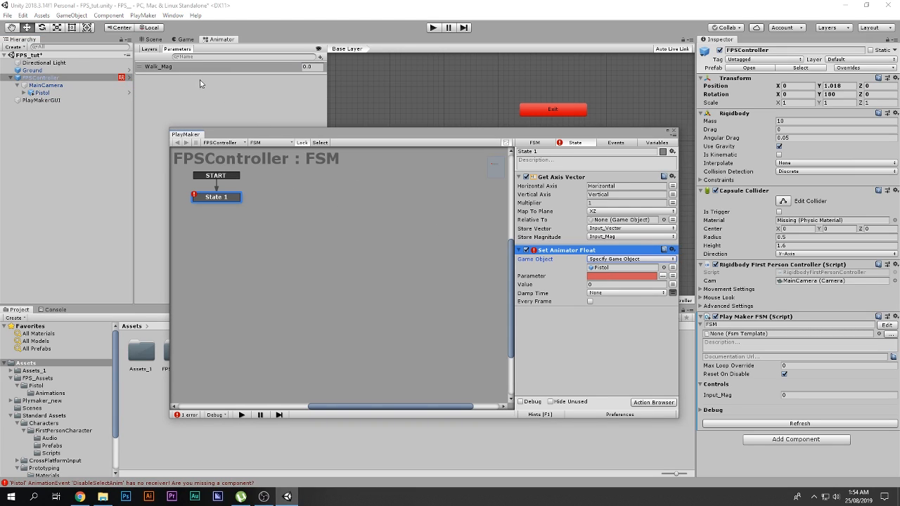
Copy the name of the Animator's Walk_Mag parameter into the Set Animator Float action's Parameter.
double_click(151, 67)
key(ctrl+c)
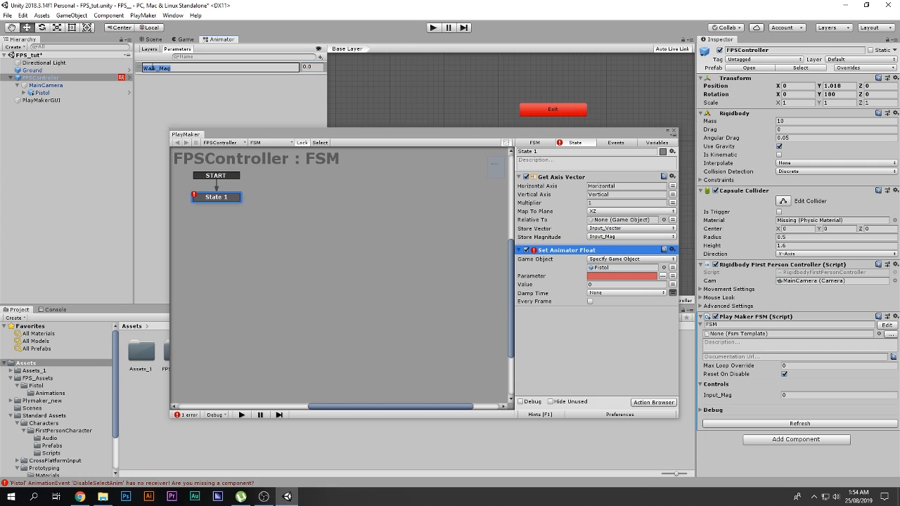
click(596, 275)
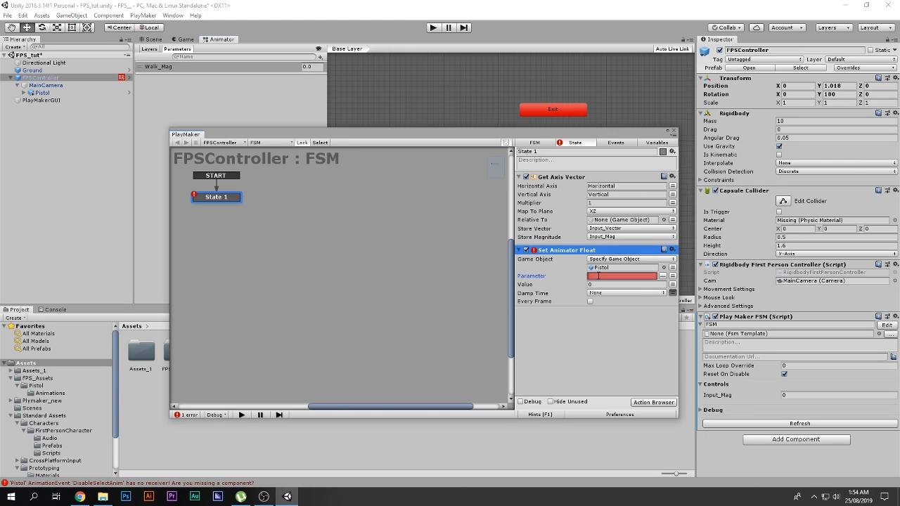
key(ctrl+v)
Set the Set Animator Float value to the Input_Mag variable and enable Every Frame.
click(672, 284)
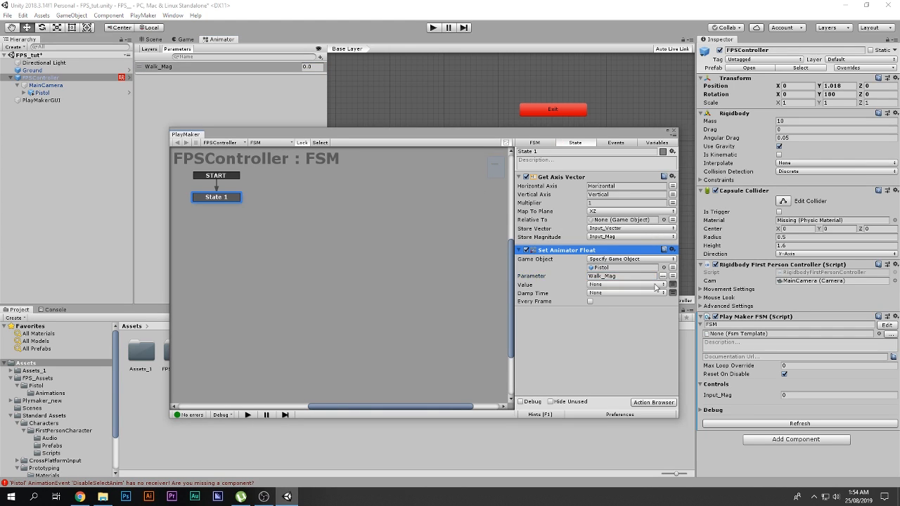
click(657, 284)
click(625, 305)
click(590, 302)
Start play mode, then clear the Game view by closing the PlayMaker editor and docking the Animator beside the Project panel.
drag(603, 133, 526, 132)
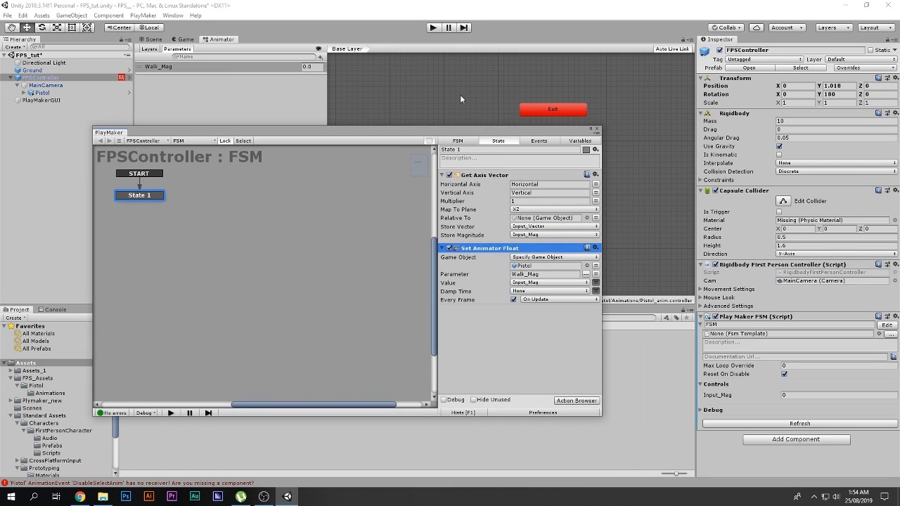
click(434, 28)
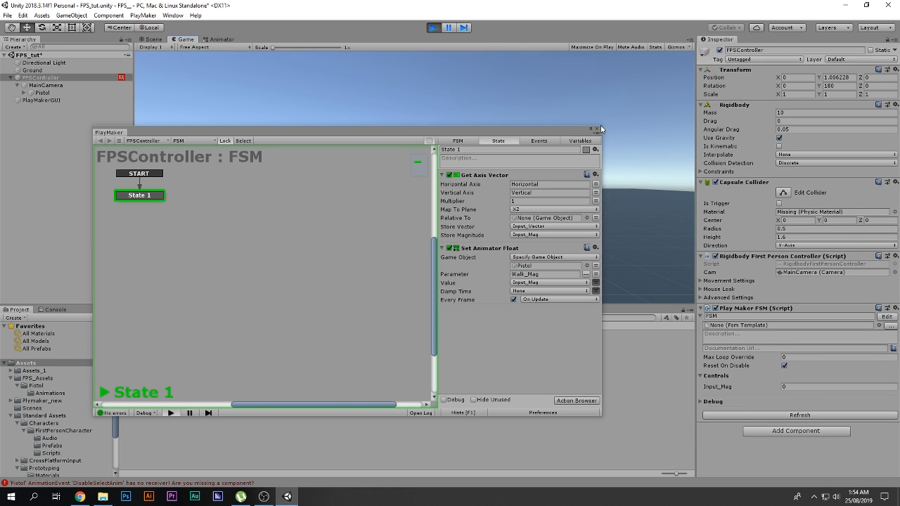
click(598, 131)
drag(221, 40, 633, 391)
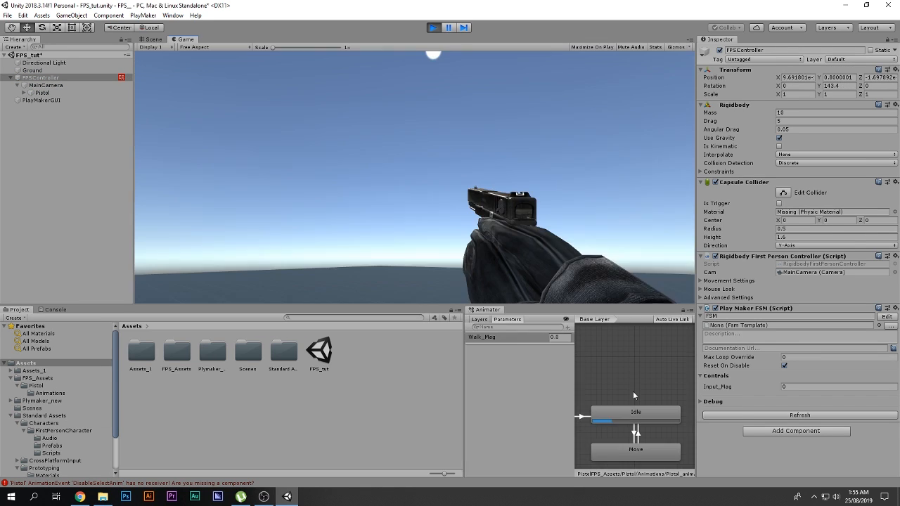
Try to set Input_Mag to 1 by hand on the running FSM.
click(556, 337)
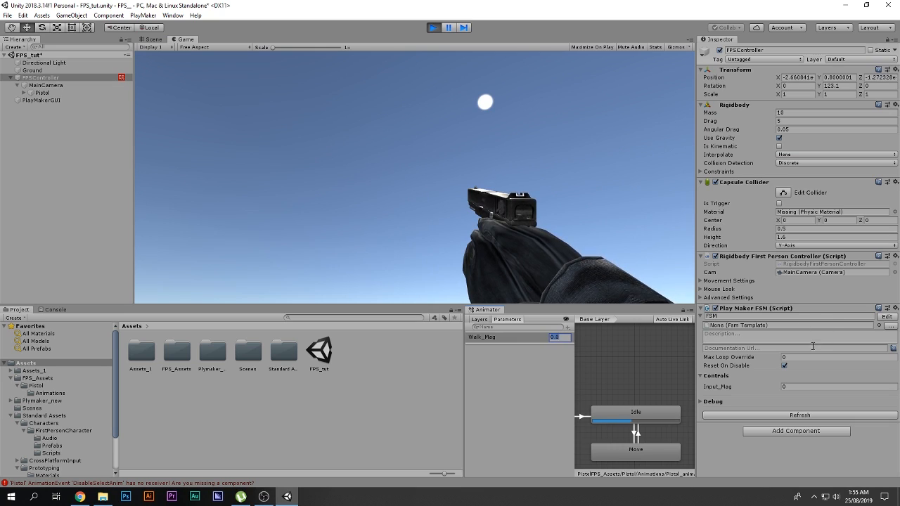
click(795, 386)
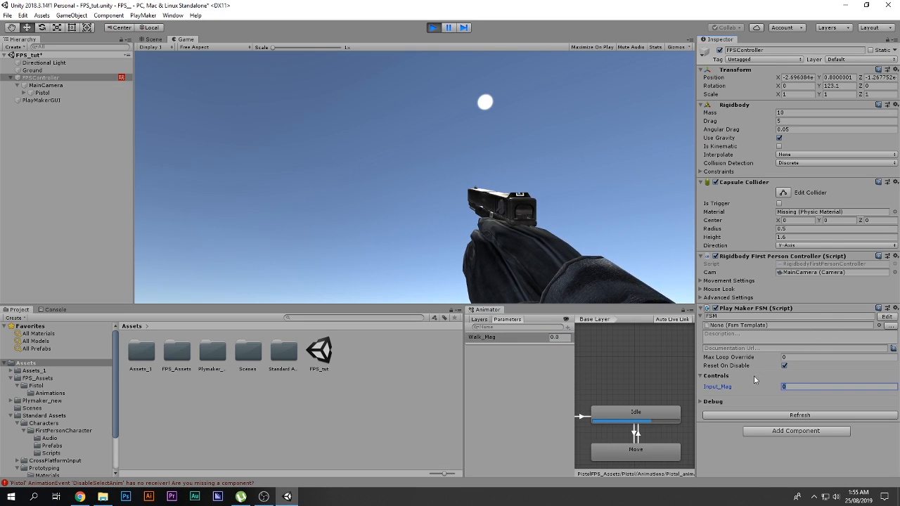
text(1)
key(Return)
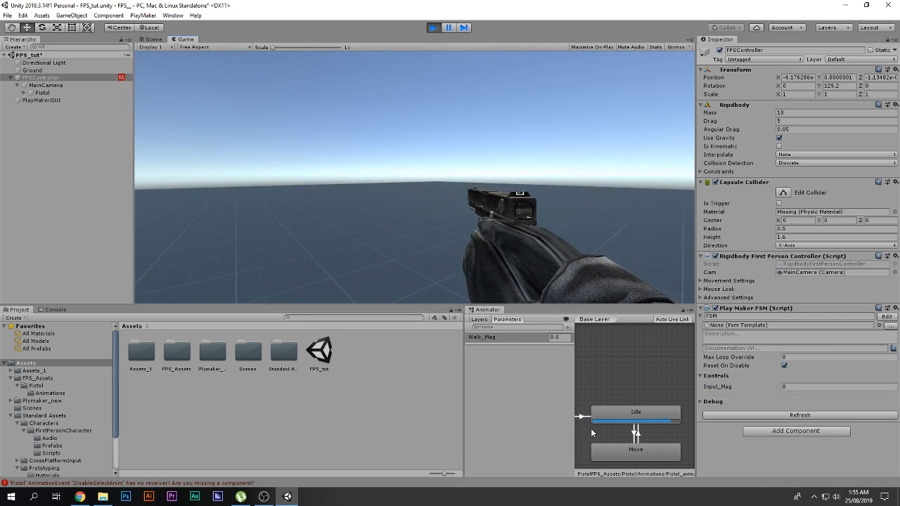
Walk forward and sideways in the running game while watching Walk_Mag and the Idle and Move transitions.
key(w)
key(w)
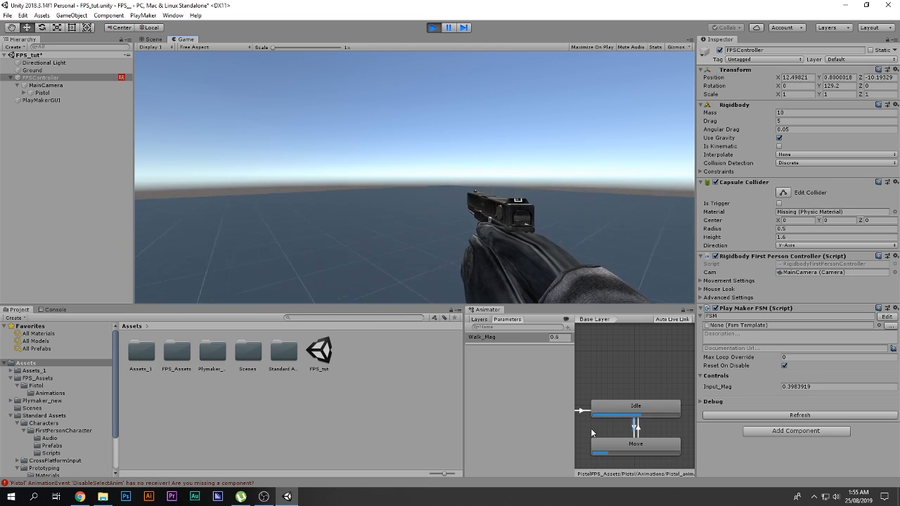
key(w)
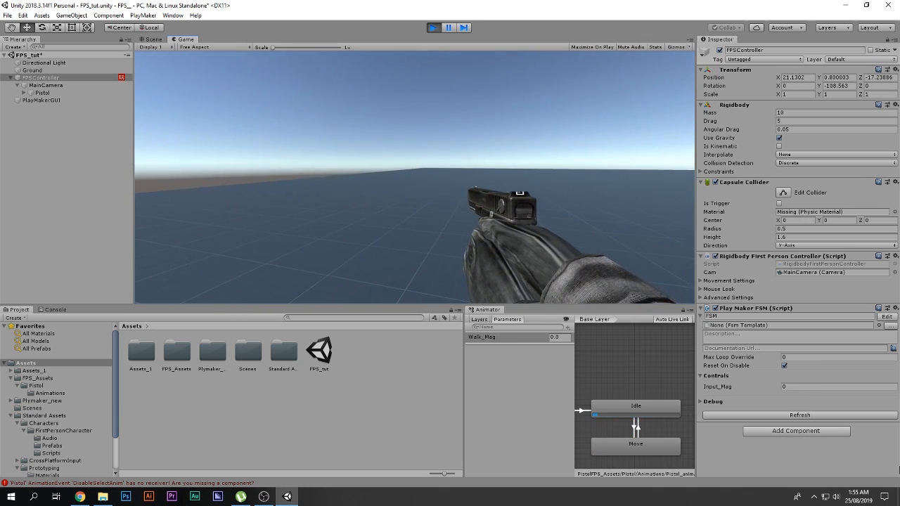
key(w)
key(w)
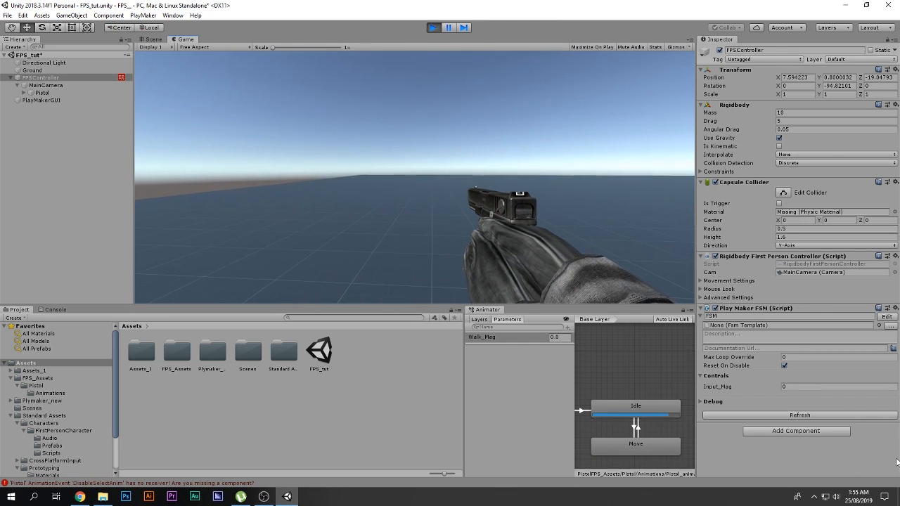
key(a)
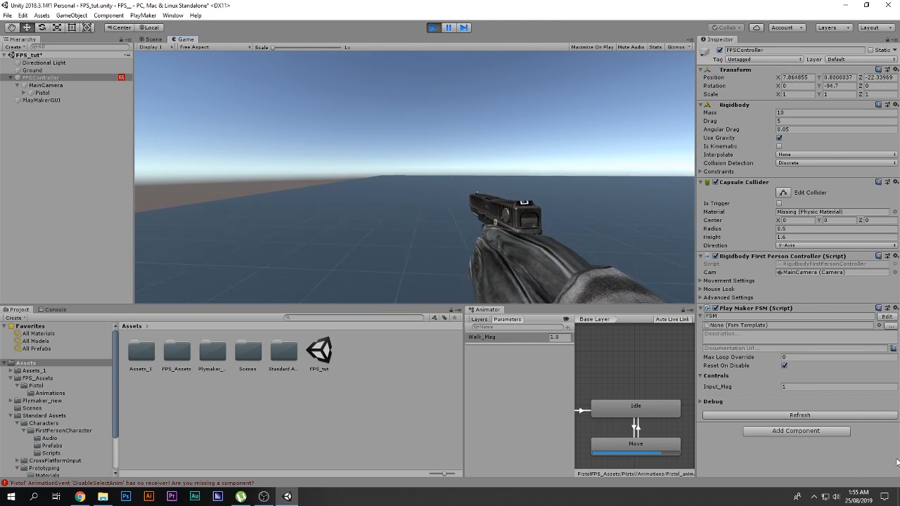
Move and turn the player around the running game to check the pistol's movement animation, and stop play mode.
key(d)
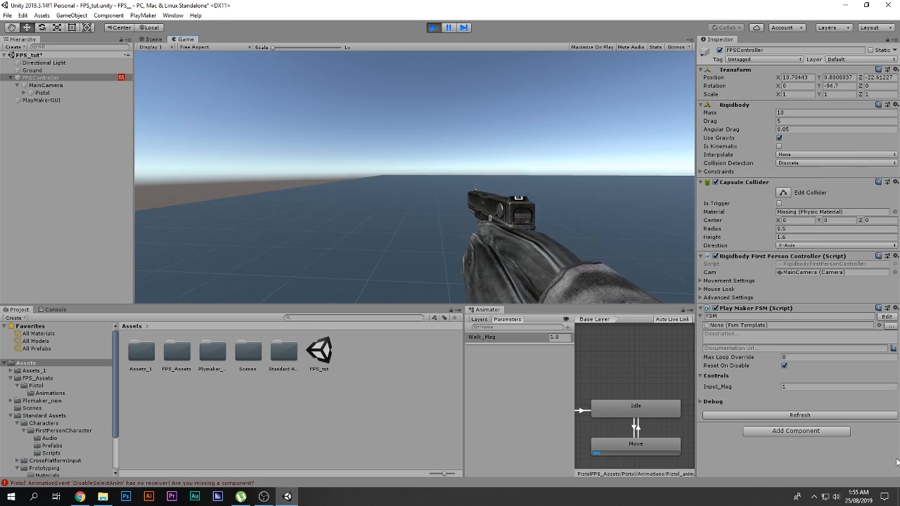
key(w)
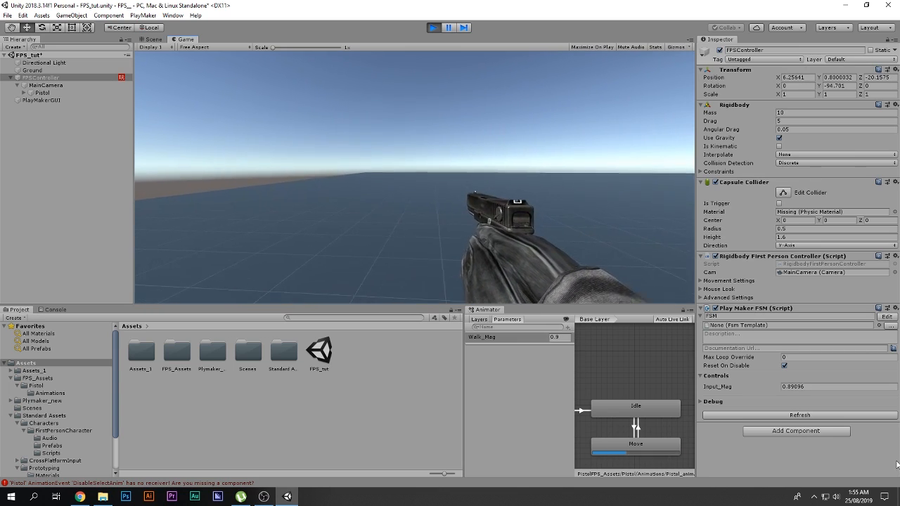
key(s)
key(d)
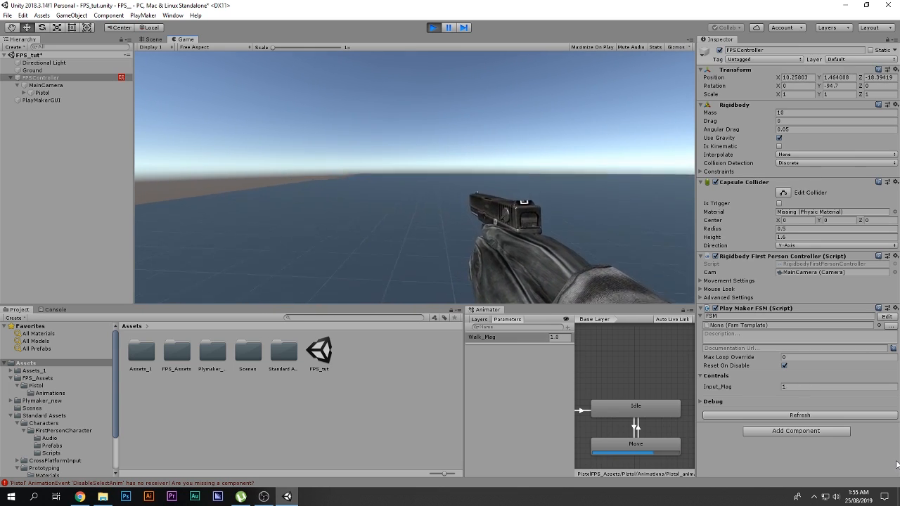
key(w)
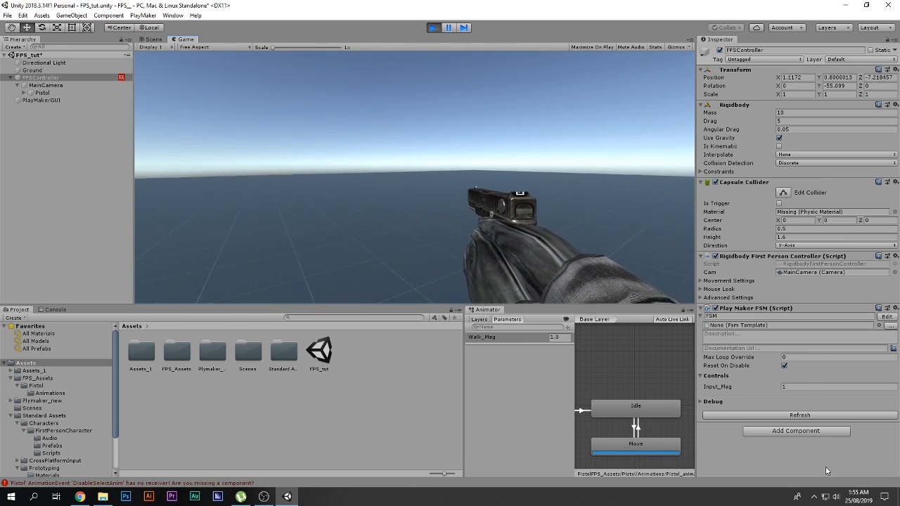
key(w)
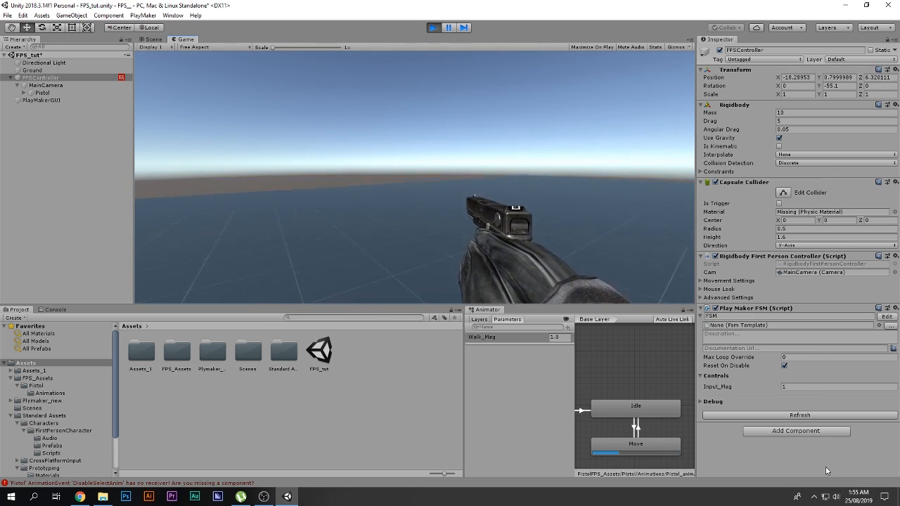
key(w)
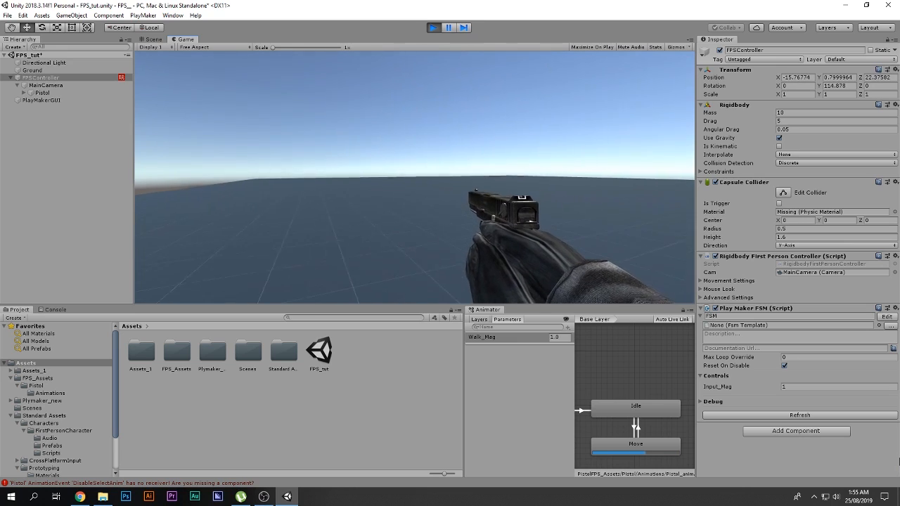
key(w)
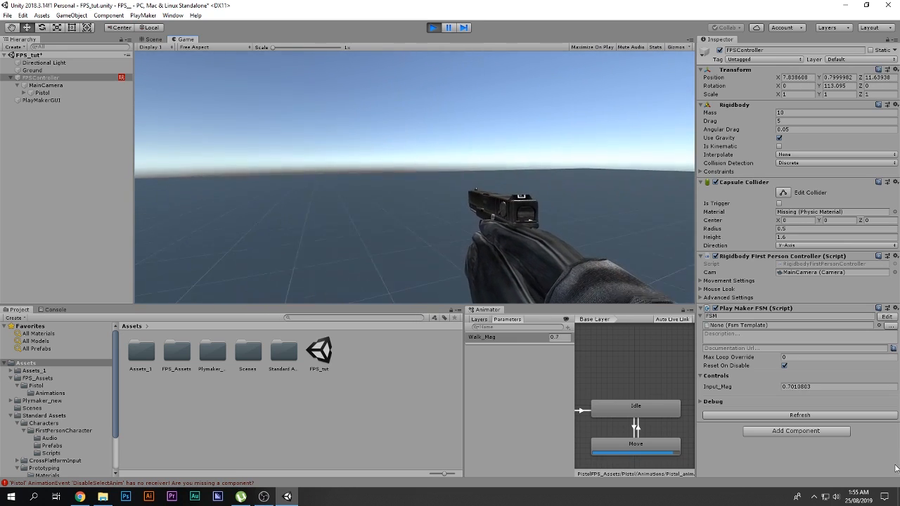
key(Escape)
click(432, 28)
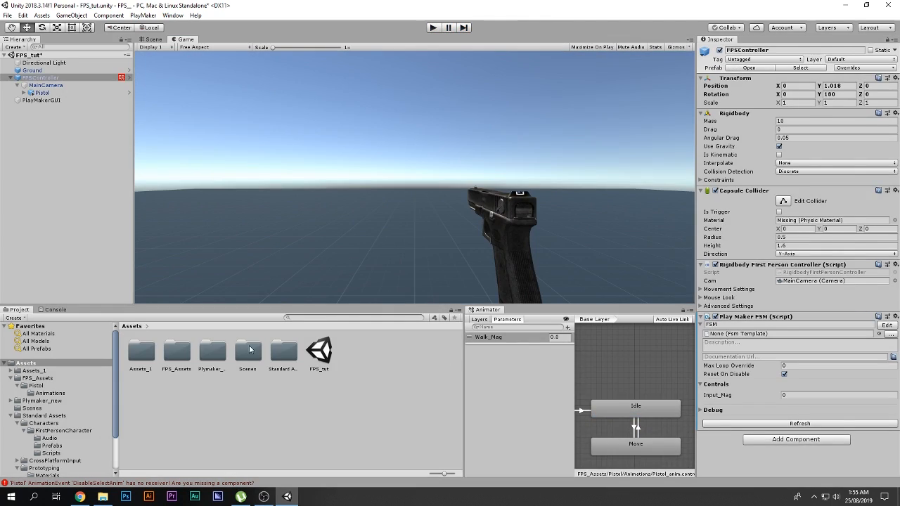
Preview the pistol's Run clip from the FPS_Assets Pistol Animations folder.
double_click(176, 351)
double_click(143, 354)
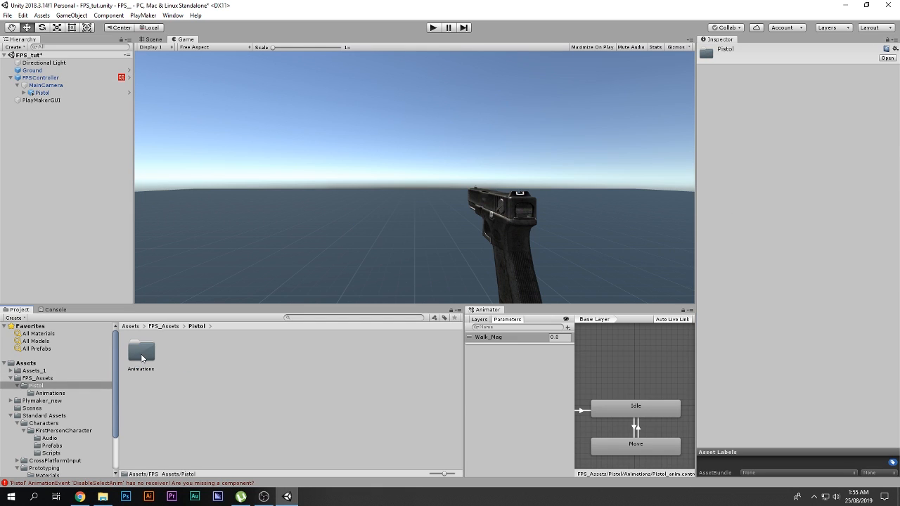
double_click(143, 354)
click(285, 354)
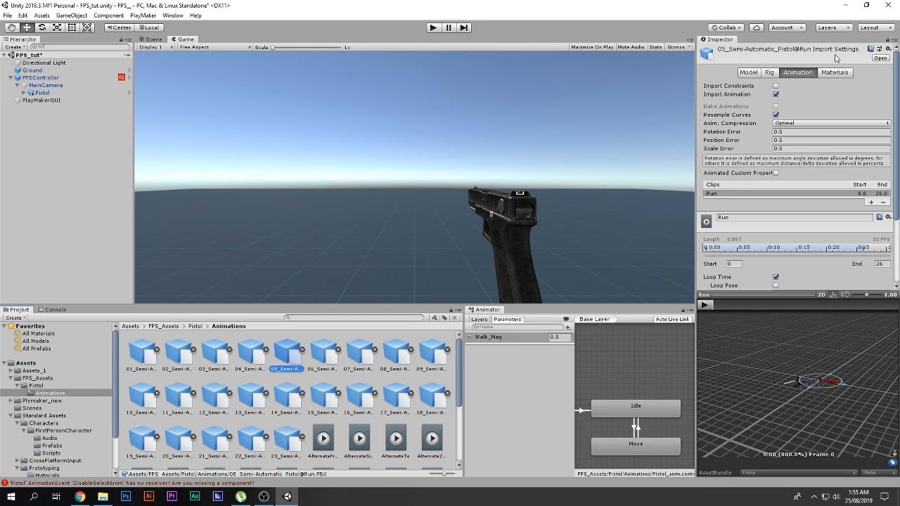
click(705, 305)
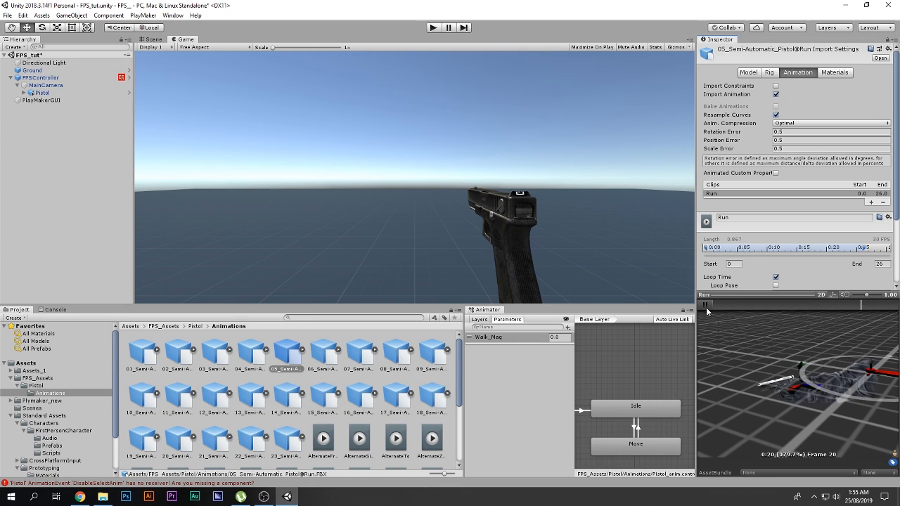
click(707, 308)
Enlarge the Animator, add the pistol's Run animation as a state beside Move, and create transitions between Move and Run in both directions.
drag(483, 306, 257, 42)
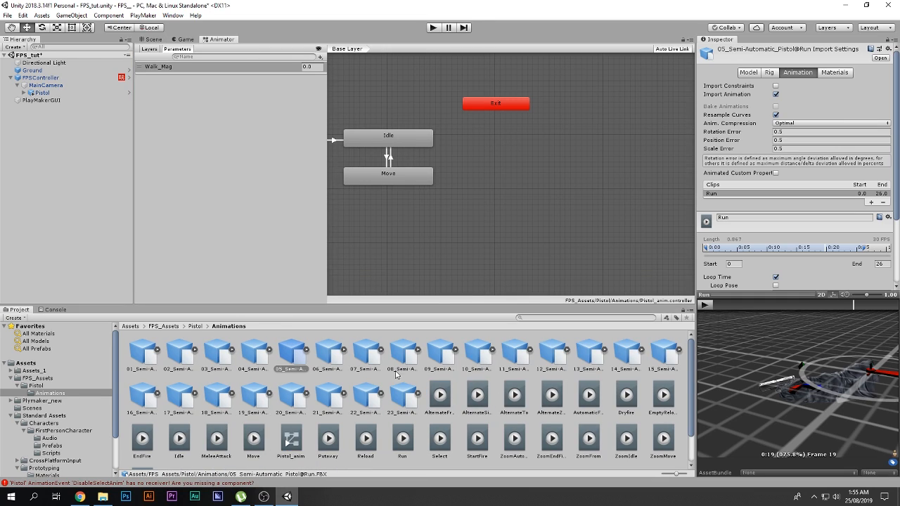
drag(291, 358, 491, 182)
right_click(417, 175)
click(422, 178)
click(494, 180)
click(442, 170)
right_click(486, 175)
click(494, 178)
click(426, 178)
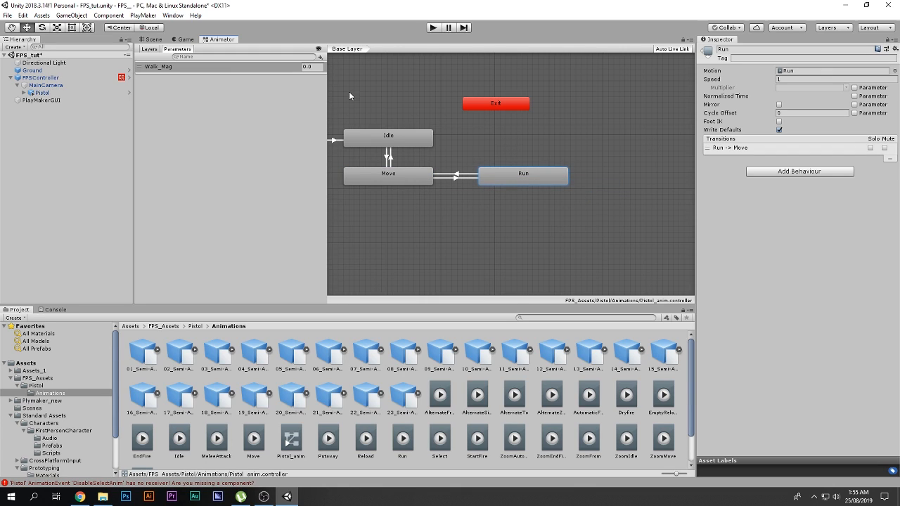
Add a Bool parameter named run to the pistol's Animator controller.
click(321, 57)
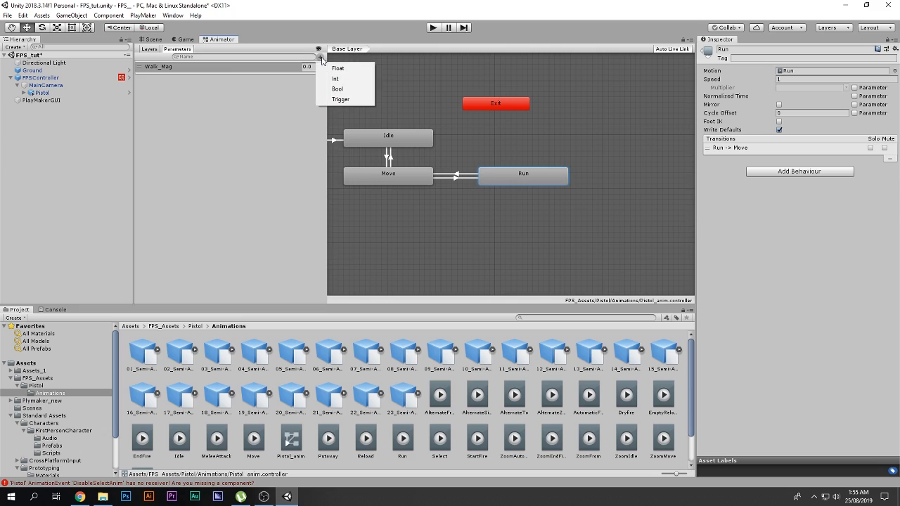
click(343, 89)
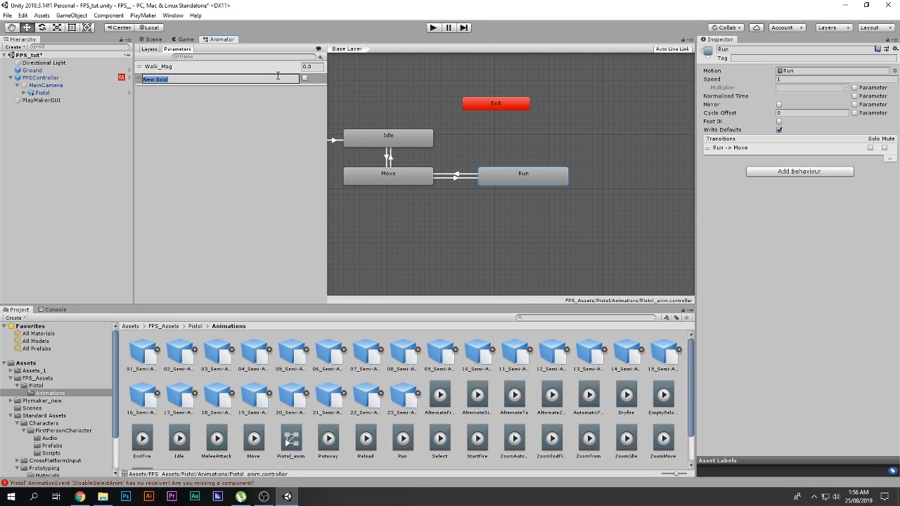
text(run)
key(Return)
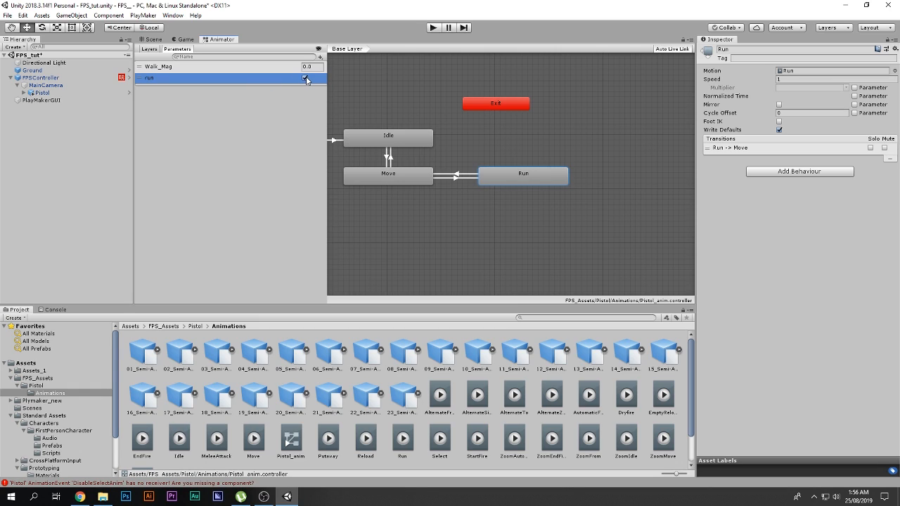
Give the Move to Run transition the condition run is true and disable its Has Exit Time.
click(450, 177)
click(878, 237)
click(755, 227)
click(738, 267)
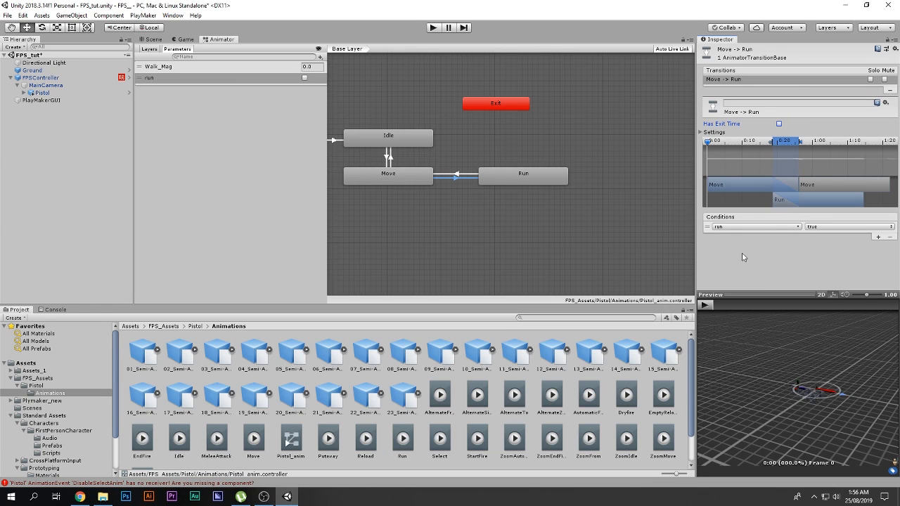
Give the Run to Move transition the condition run is false and disable its Has Exit Time.
click(879, 238)
click(767, 228)
click(762, 264)
click(748, 228)
click(739, 260)
click(824, 227)
click(827, 248)
click(779, 124)
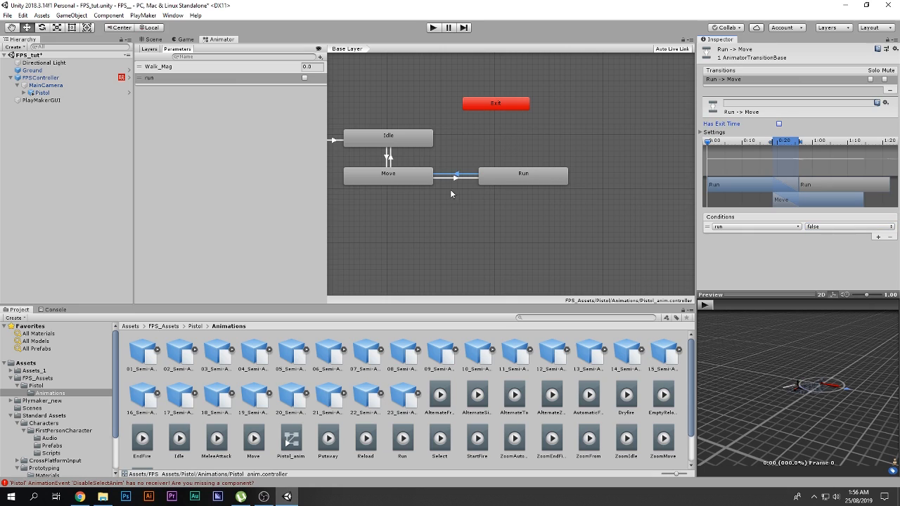
Dock the Animator beside the Project panel again and start play mode with the Game view active.
drag(228, 41, 677, 408)
click(438, 28)
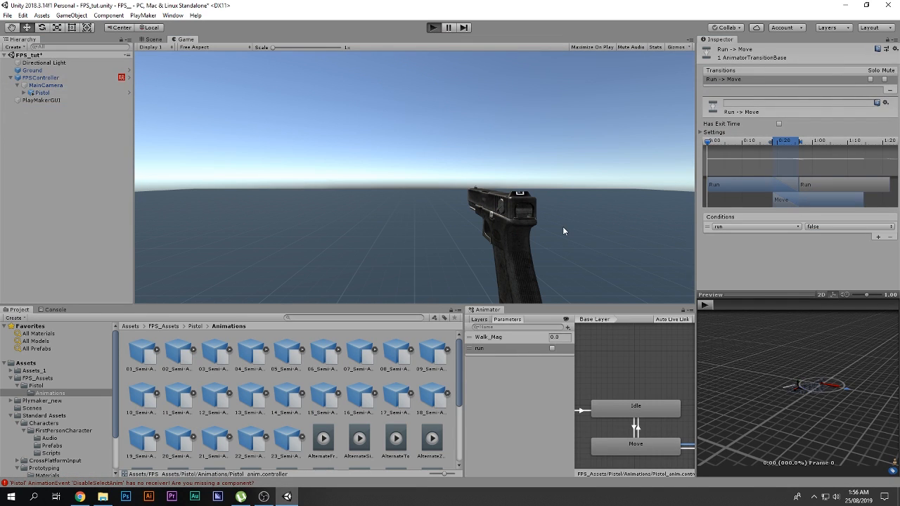
right_click(552, 347)
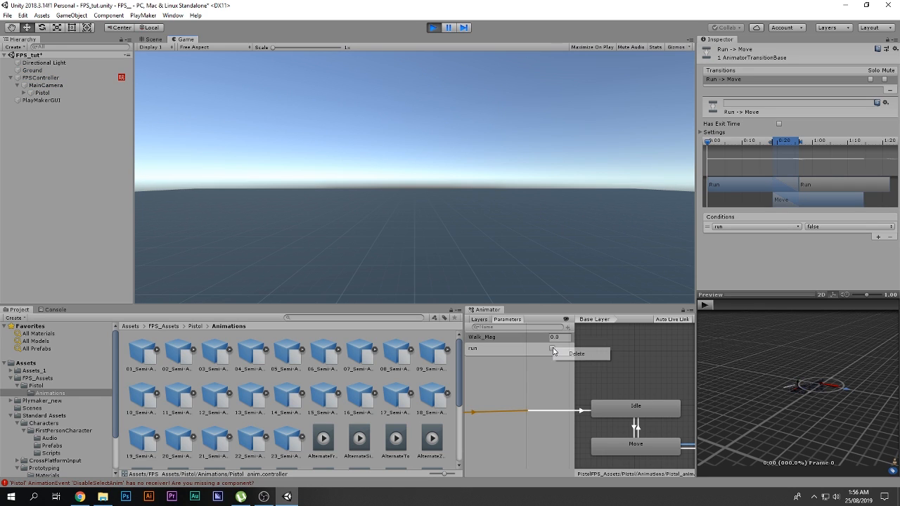
click(571, 233)
Walk in the running game with the run parameter enabled to check the Run animation, and stop play mode.
key(w)
click(552, 348)
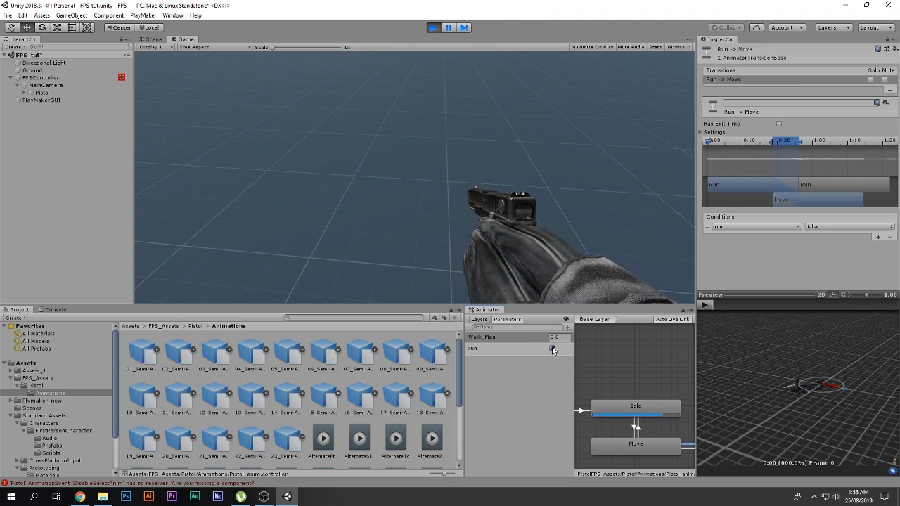
click(559, 218)
key(w)
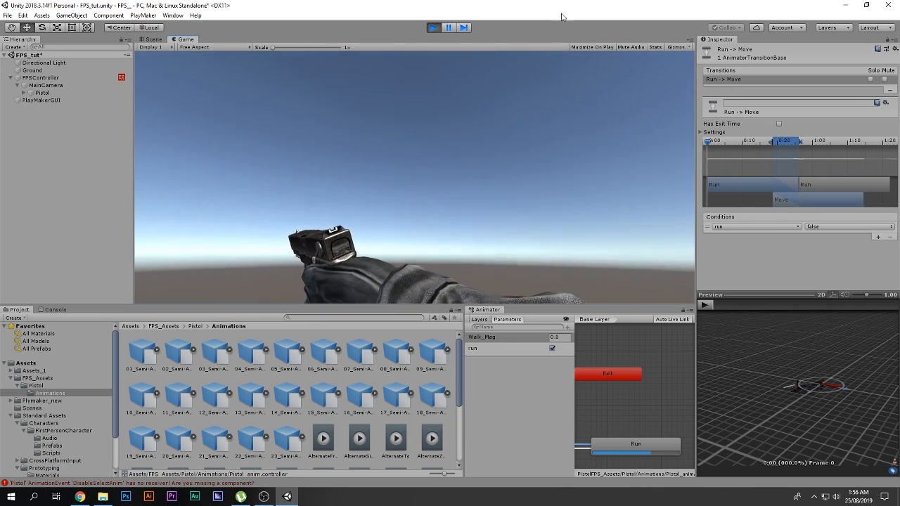
key(ctrl+p)
click(552, 348)
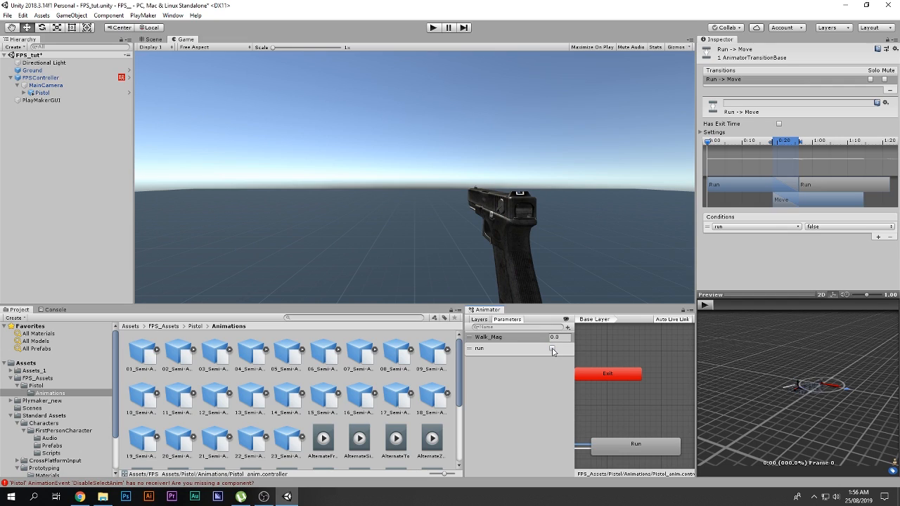
Open the FPSController's FSM for editing, and unpack the FPSController prefab completely and the Pistol prefab as well.
click(42, 77)
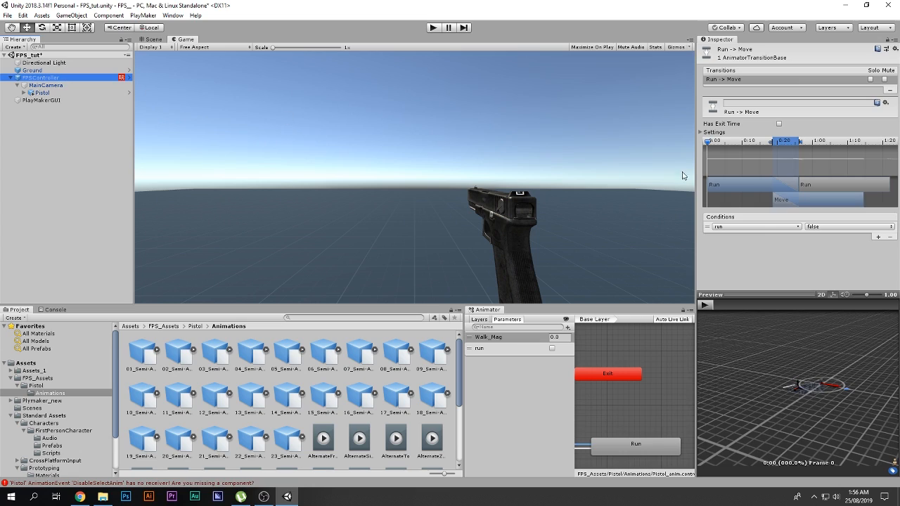
click(883, 325)
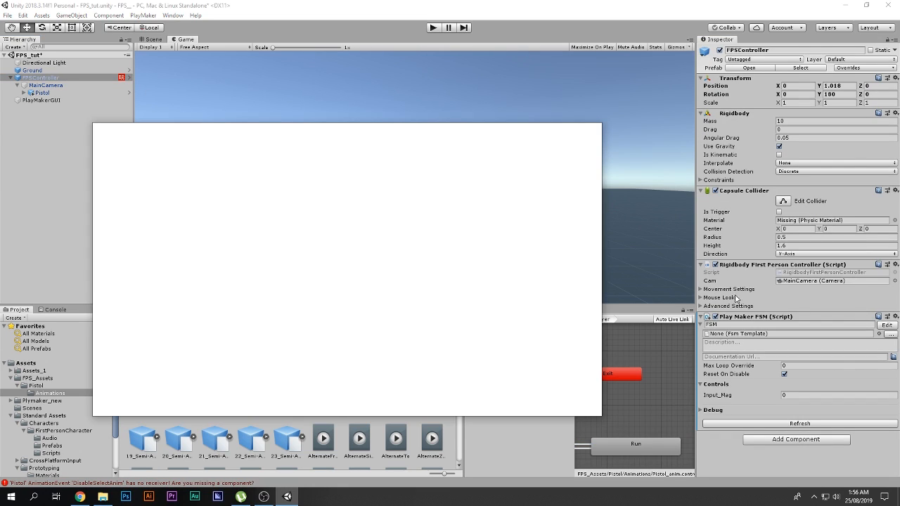
right_click(45, 78)
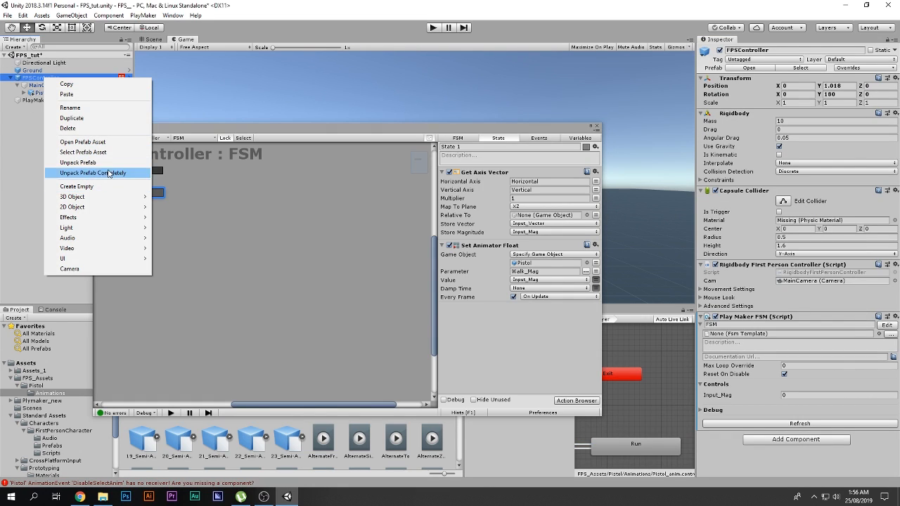
click(88, 172)
click(42, 93)
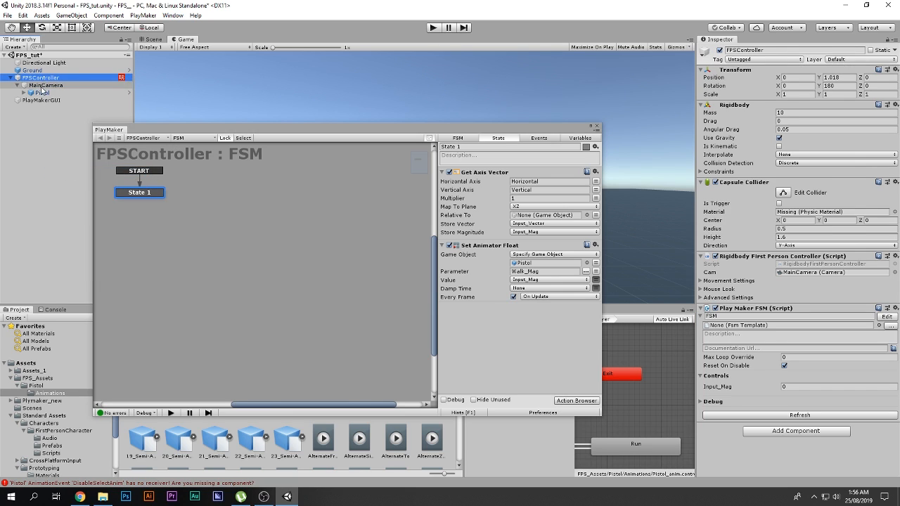
right_click(42, 92)
click(76, 175)
Collapse State 1's two existing actions and add a Get Button Down action below them.
drag(241, 131, 427, 88)
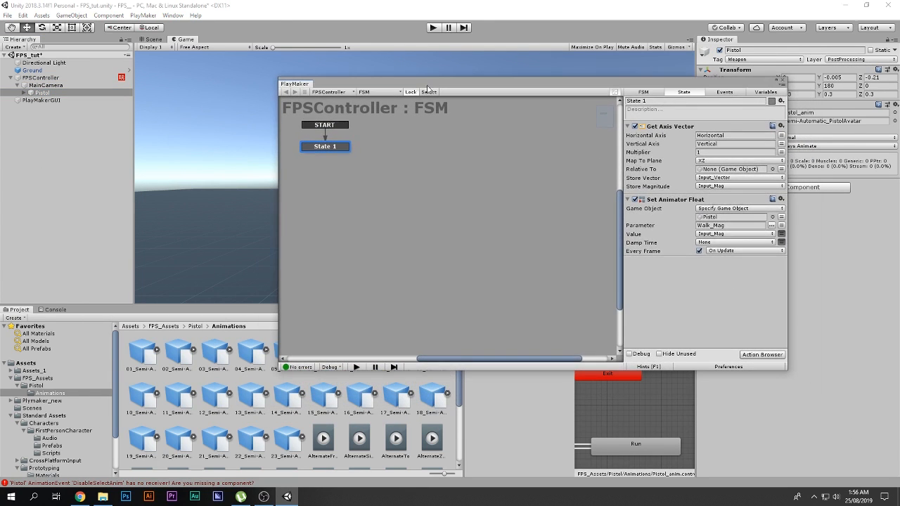
click(630, 128)
click(628, 136)
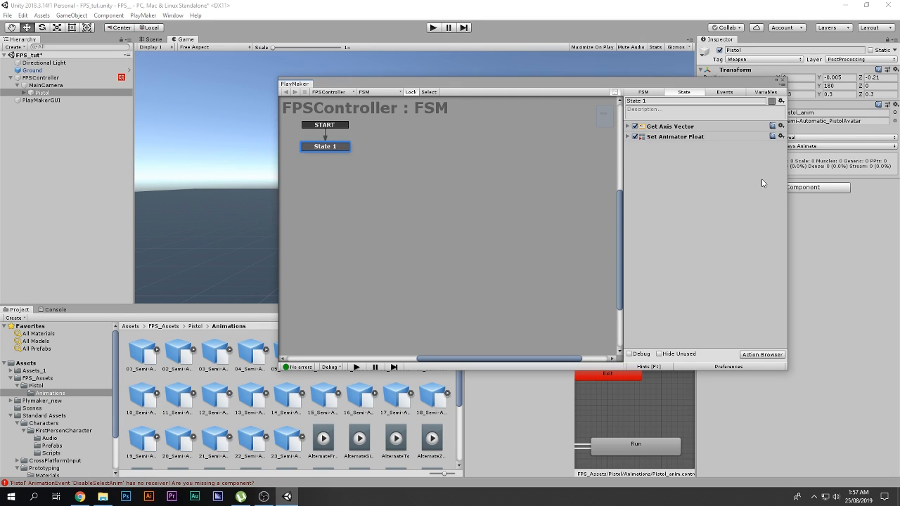
double_click(744, 186)
text(get butt)
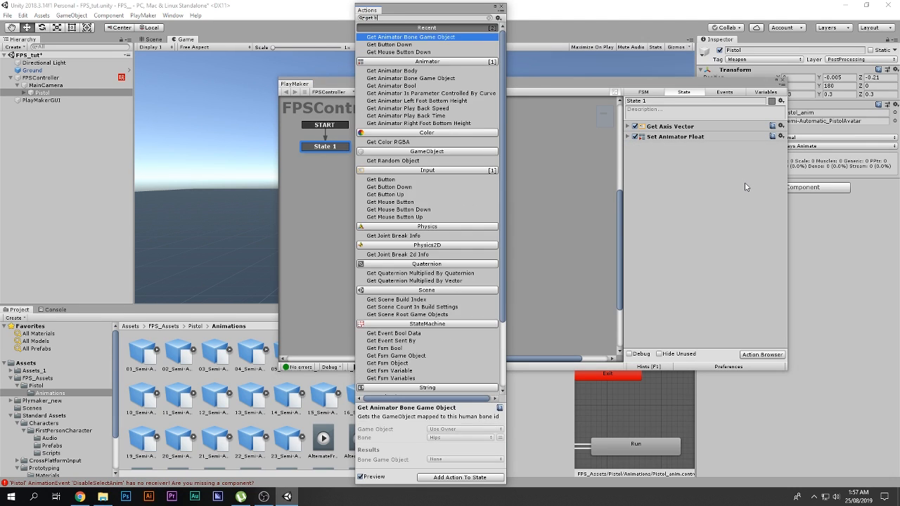
key(Return)
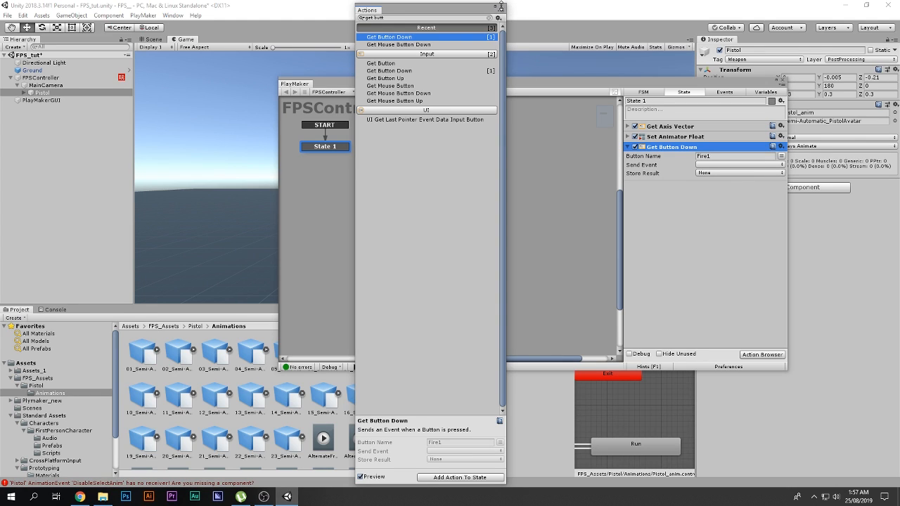
click(501, 7)
Expand the Fire3 axis in the project's Input settings to examine its button assignment.
click(22, 15)
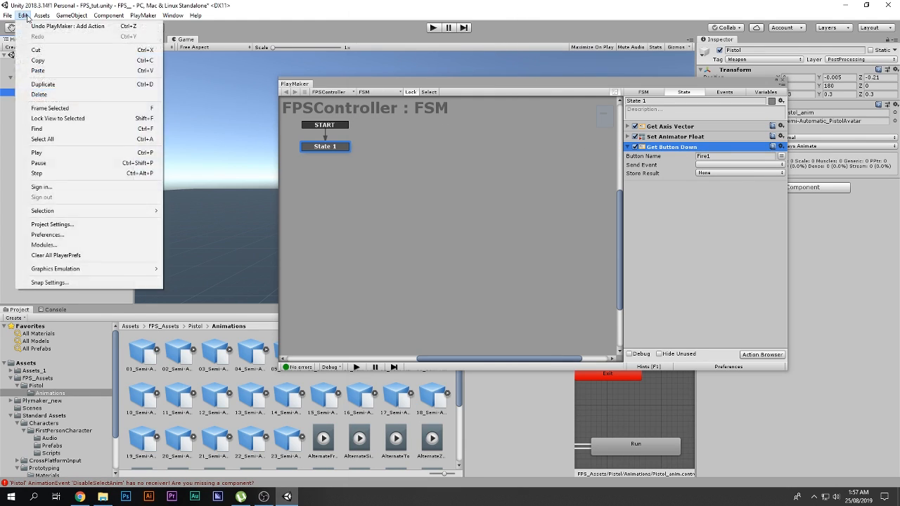
mouse_move(121, 270)
click(116, 225)
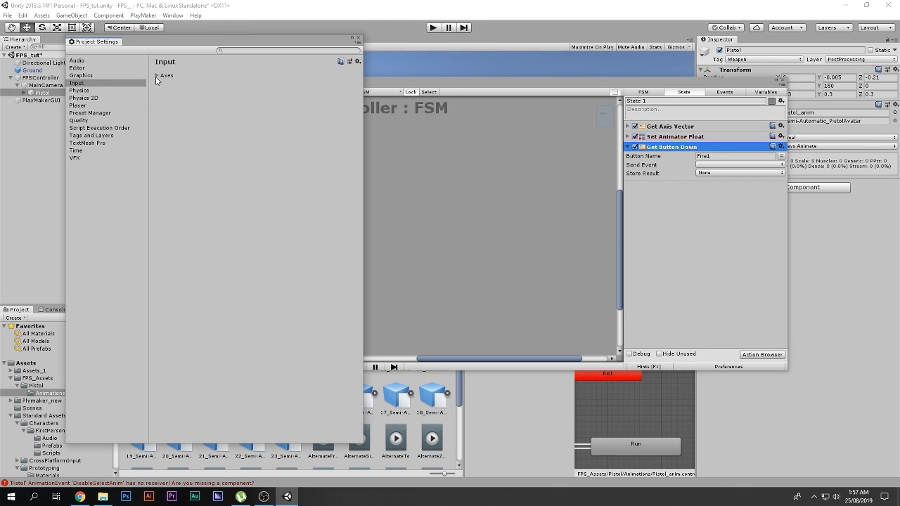
click(157, 77)
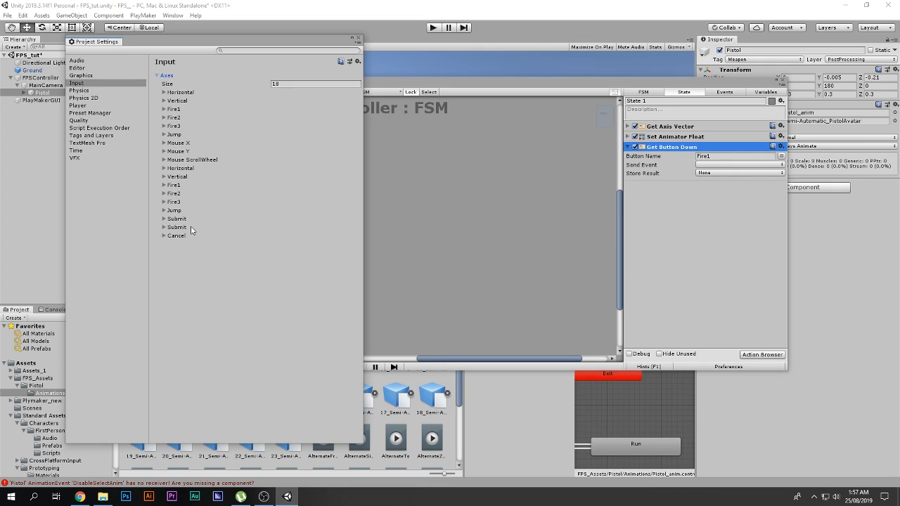
click(173, 127)
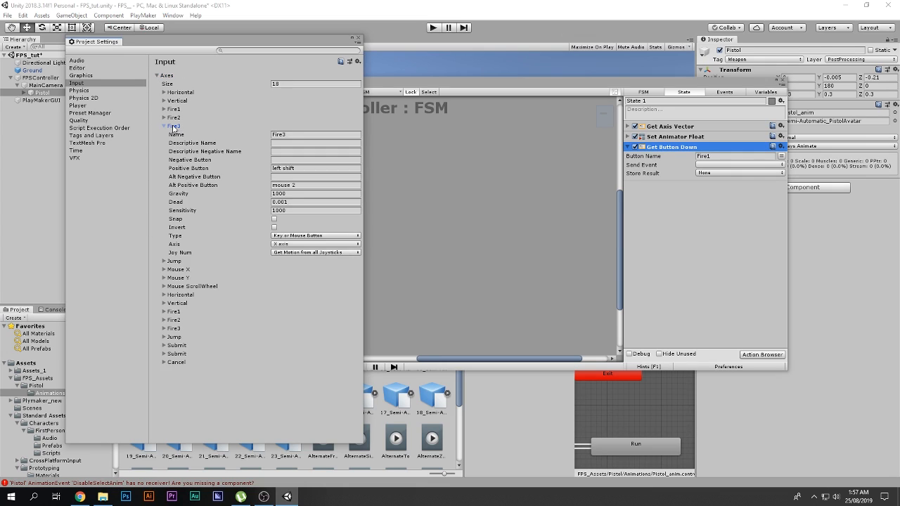
Set the button name of State 1's Get Button Down action to Fire3, copied from the Input settings, and close Project Settings.
click(289, 133)
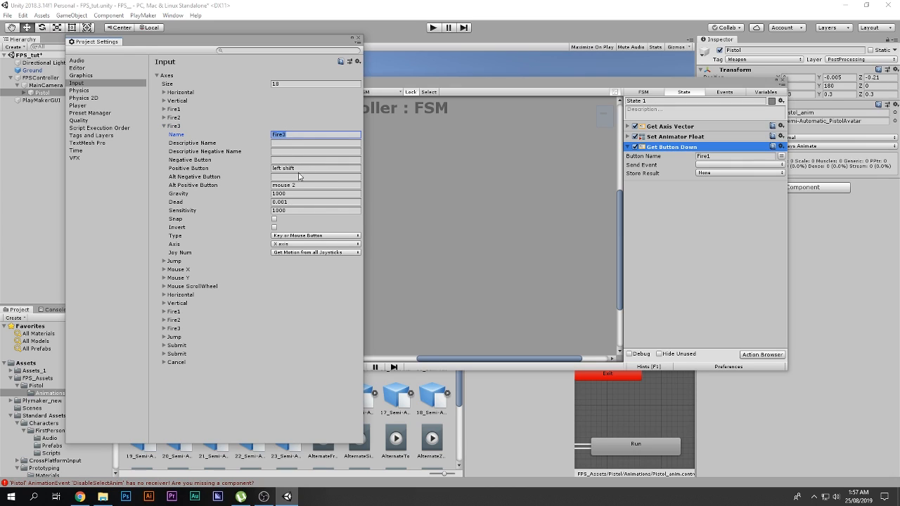
click(316, 169)
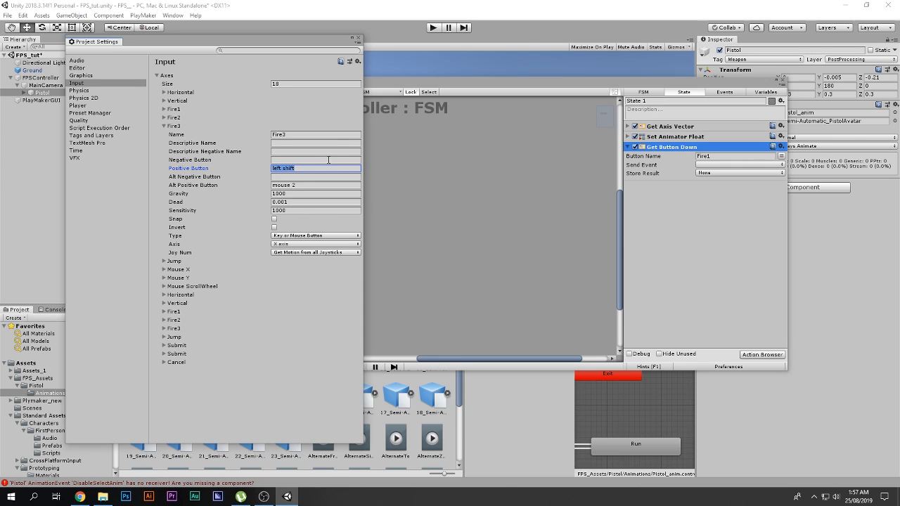
click(277, 134)
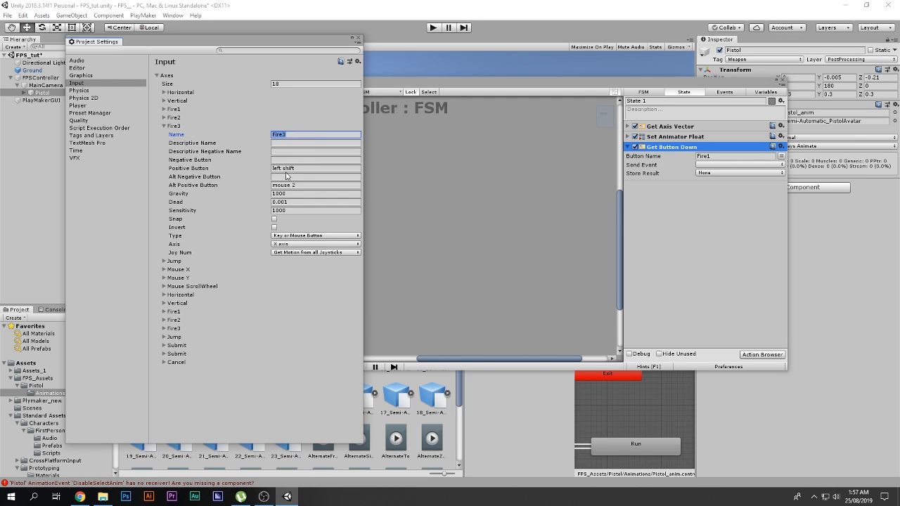
click(718, 156)
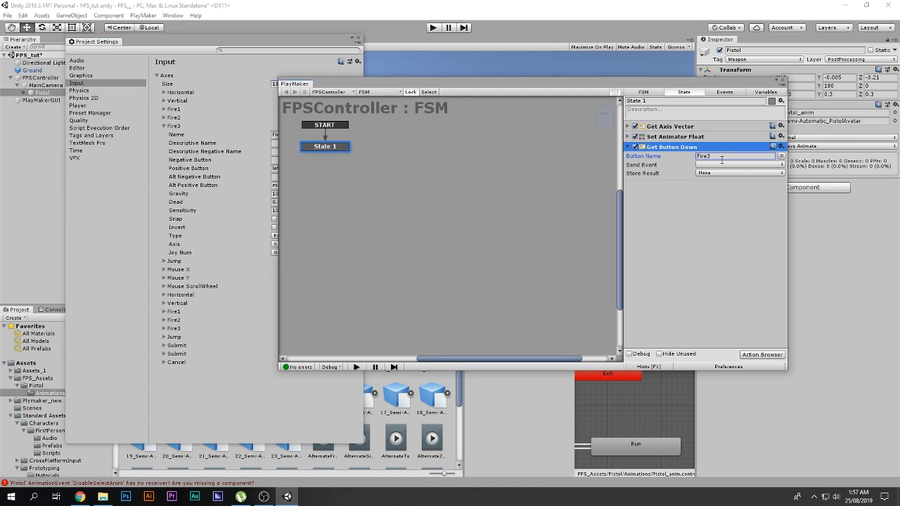
click(356, 37)
Create a new event named run and assign it as the Get Button Down action's send event.
click(726, 164)
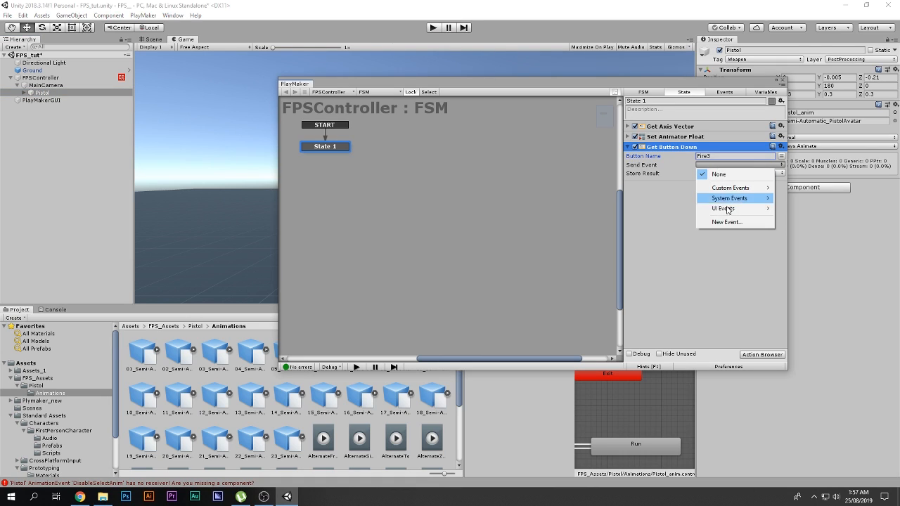
click(727, 222)
text(ru)
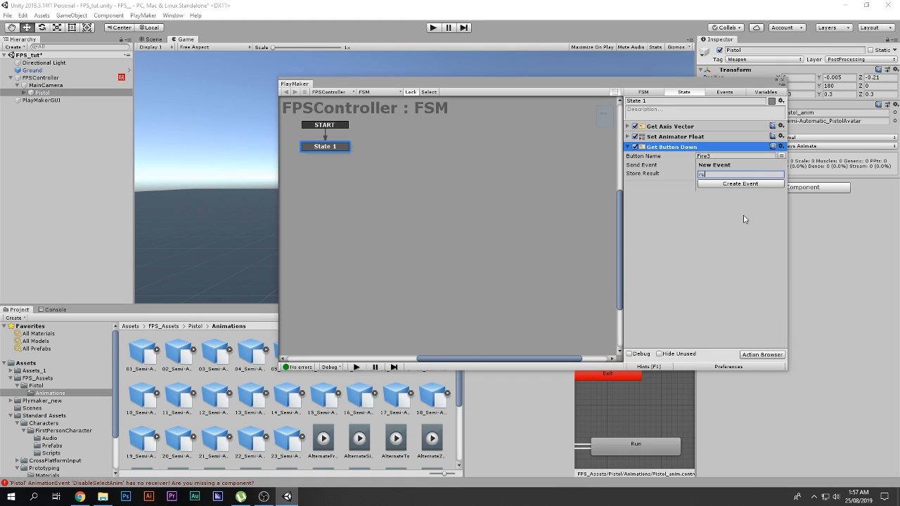
text(n)
key(Return)
Add the run transition to State 1, create a second state beside it, and link the transition to that state.
right_click(328, 146)
mouse_move(366, 150)
click(478, 149)
ctrl+click(419, 156)
drag(416, 156, 438, 159)
click(481, 151)
right_click(481, 150)
click(488, 154)
key(Delete)
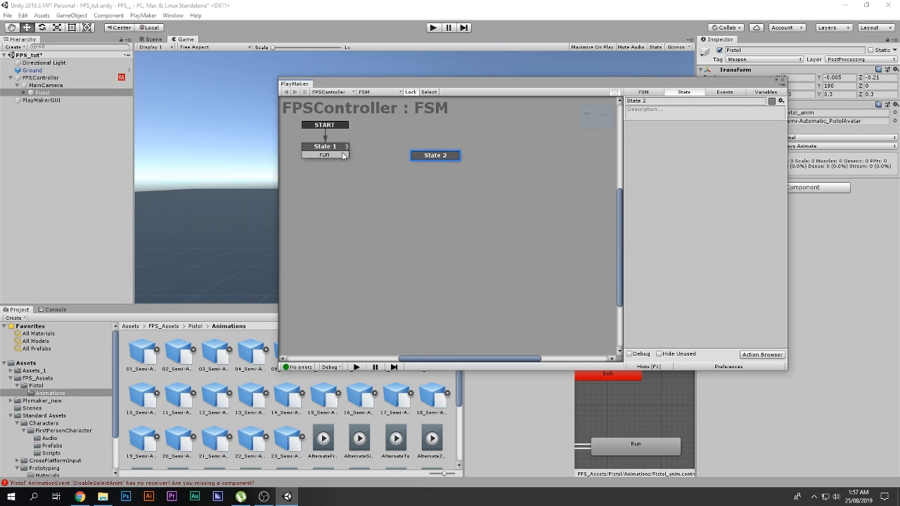
click(343, 155)
drag(334, 147, 341, 150)
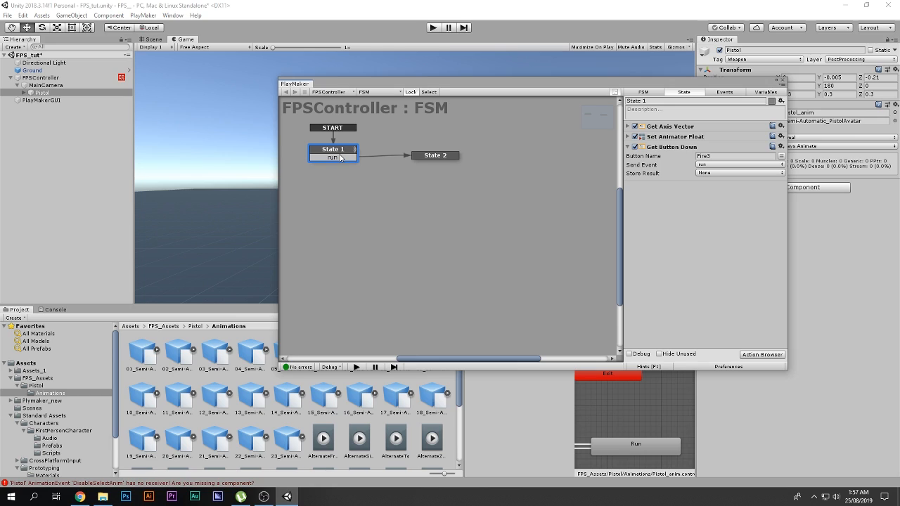
click(421, 154)
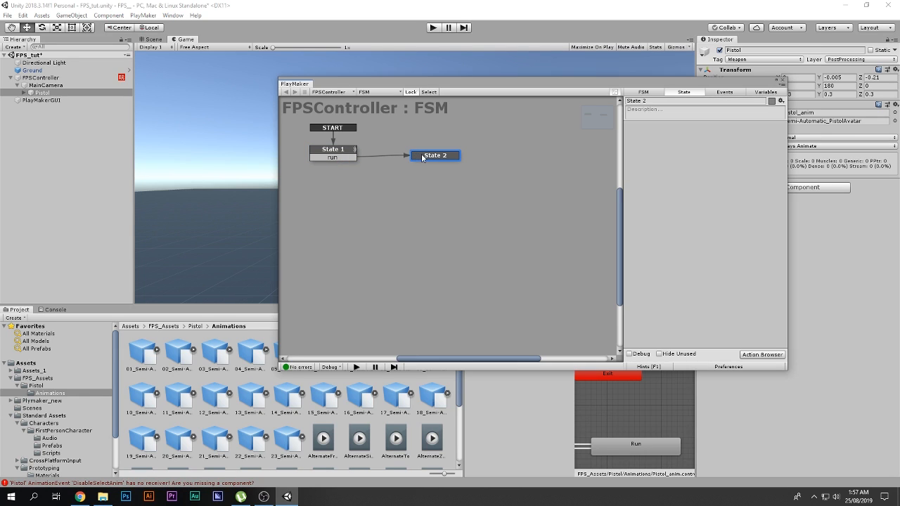
Run the game with the FPSController's FSM in view, test the run button's transition from State 1, and stop play mode.
click(433, 27)
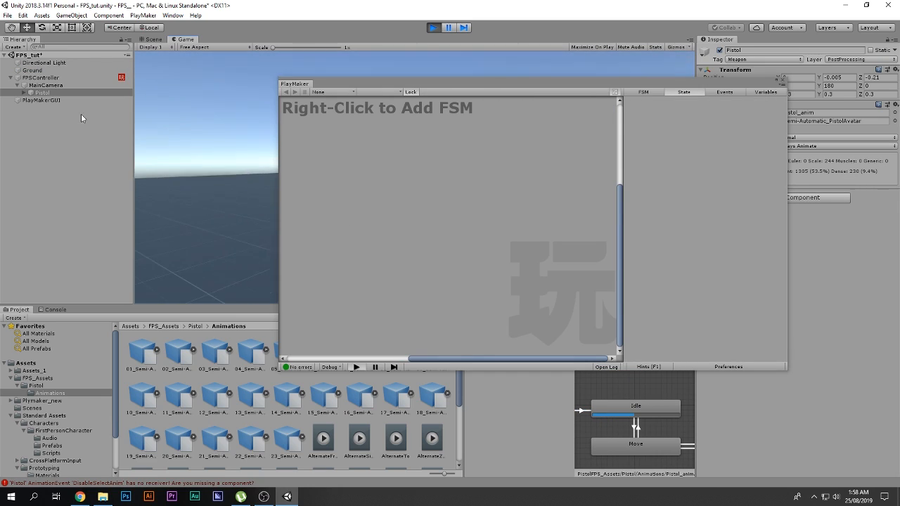
click(56, 77)
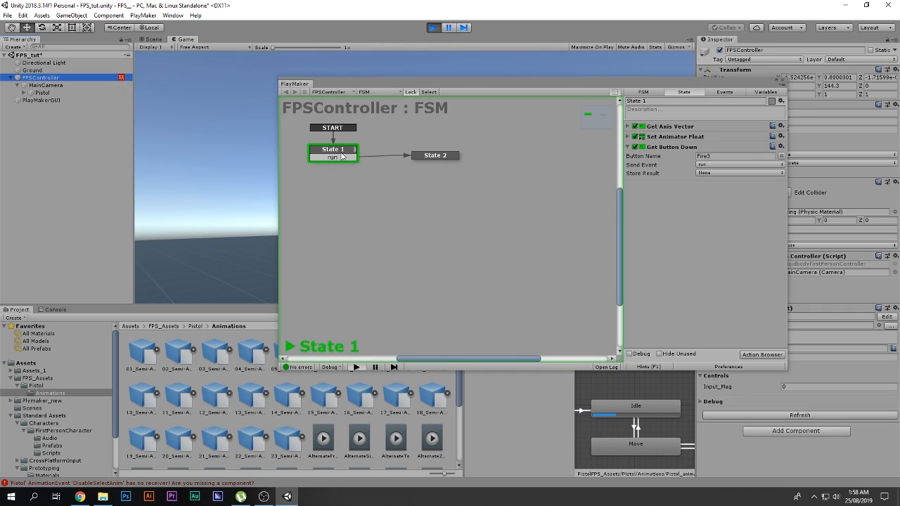
click(246, 179)
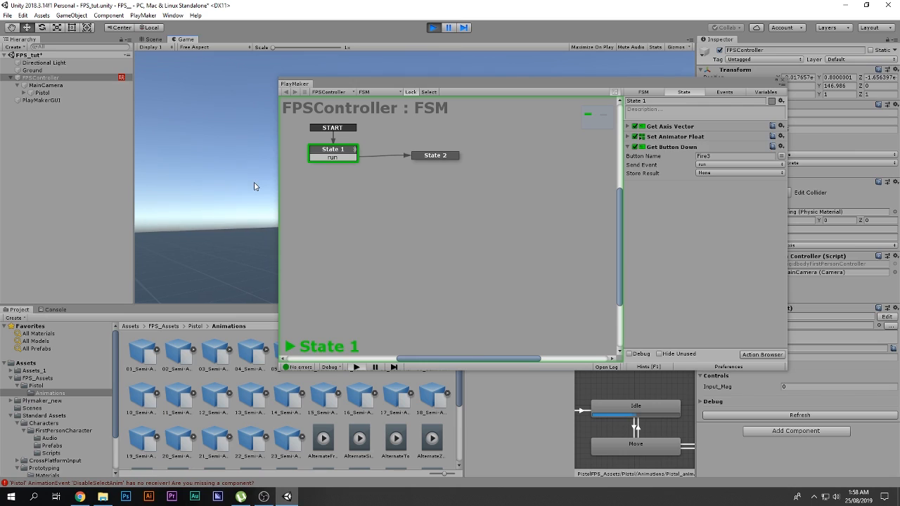
key(shift)
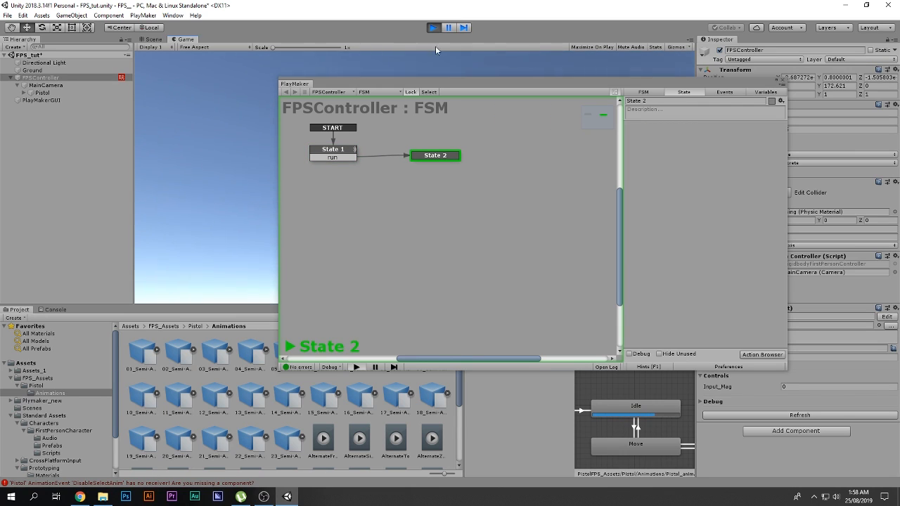
click(433, 28)
Add a Get Button Up action to State 2.
click(361, 155)
click(417, 155)
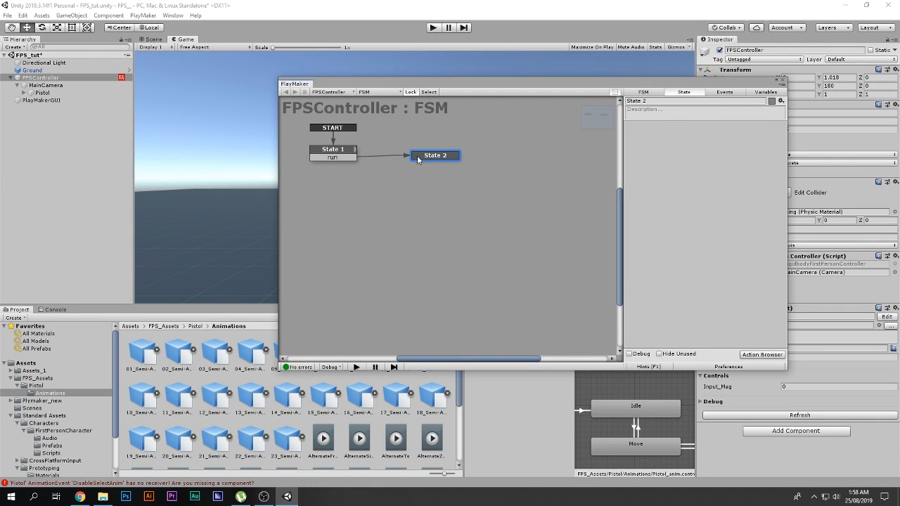
click(612, 188)
key(grave)
click(501, 4)
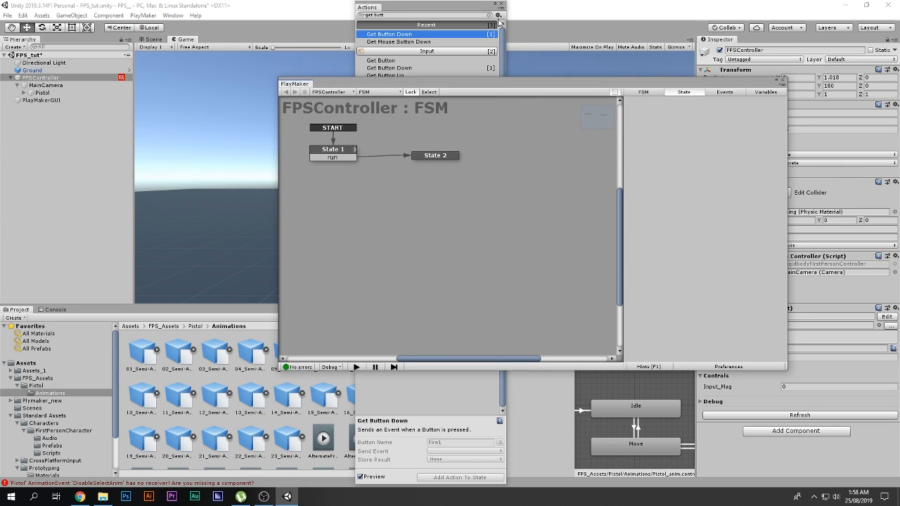
click(450, 153)
key(grave)
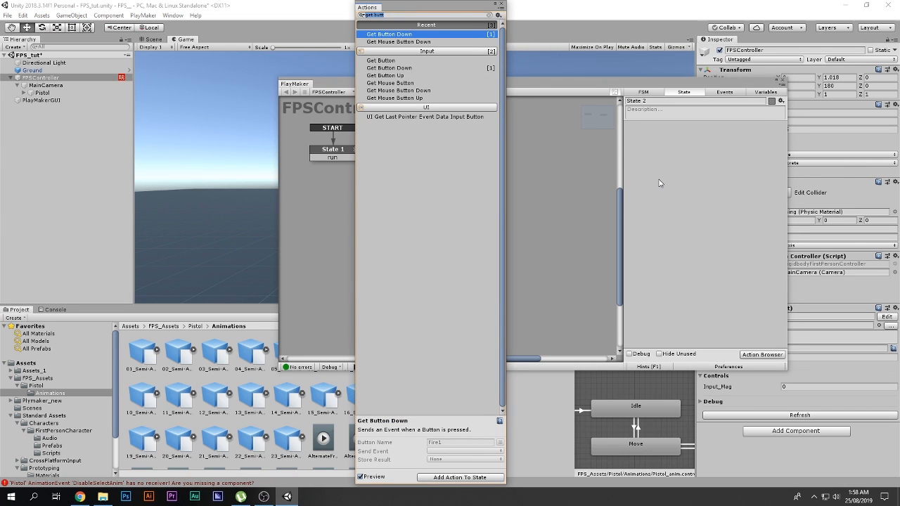
text(get button up)
key(Return)
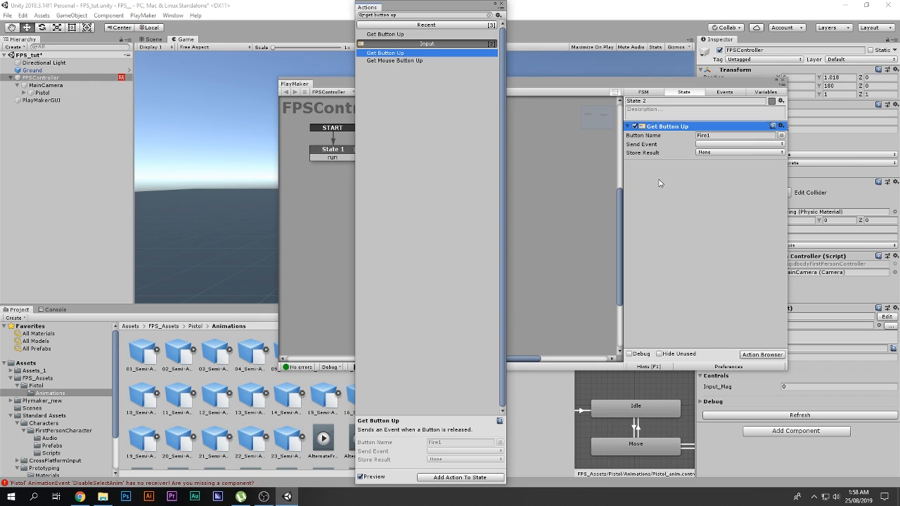
Set the Get Button Up action's button name to Fire3 and its send event to a new event named Idle, with a matching transition.
click(726, 135)
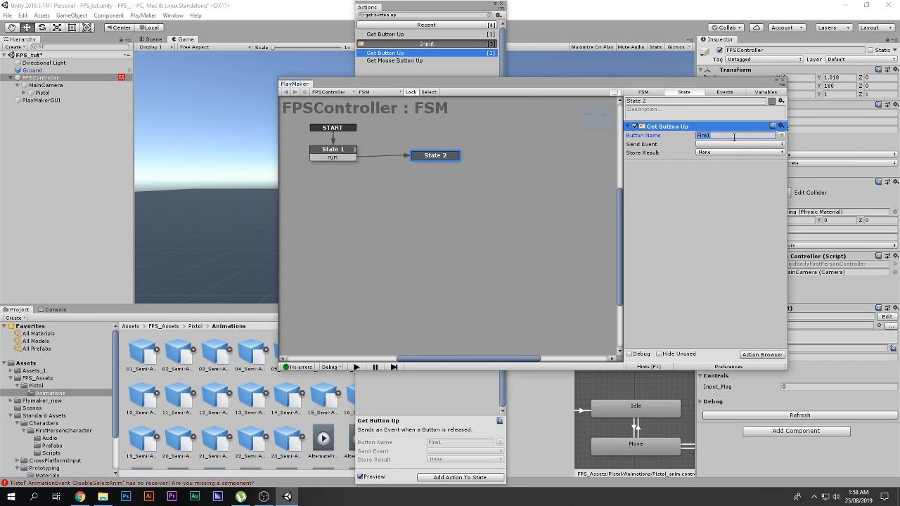
click(734, 137)
click(702, 143)
click(735, 213)
text(I)
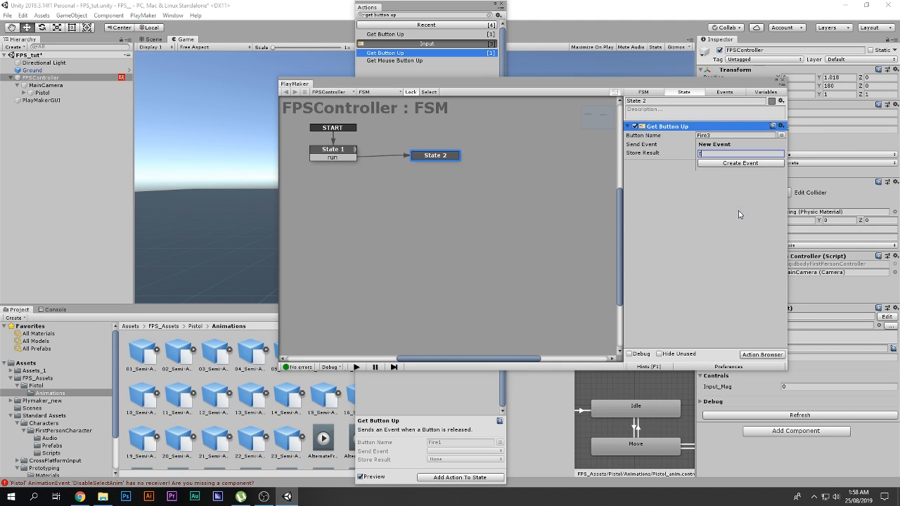
text(dle)
key(Return)
click(732, 168)
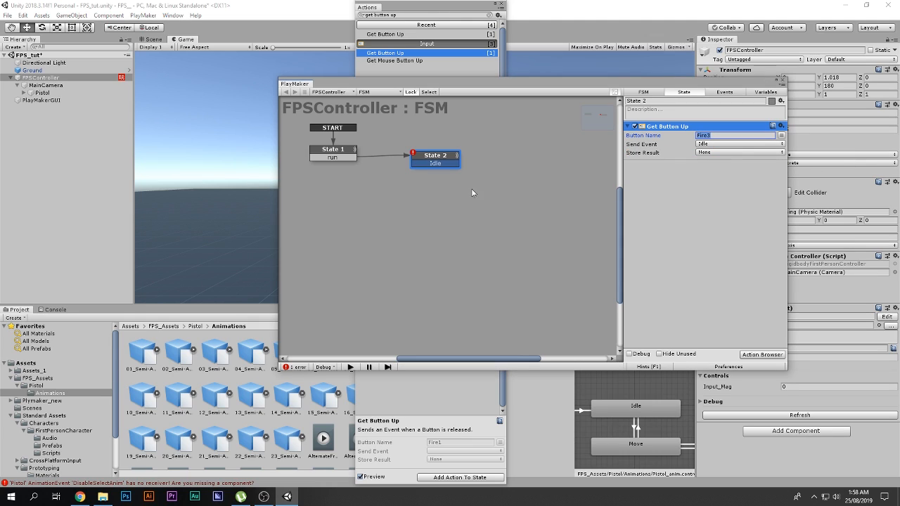
Link State 2's Idle transition back to State 1 and align State 2 level with State 1.
drag(422, 164, 333, 152)
drag(429, 161, 439, 152)
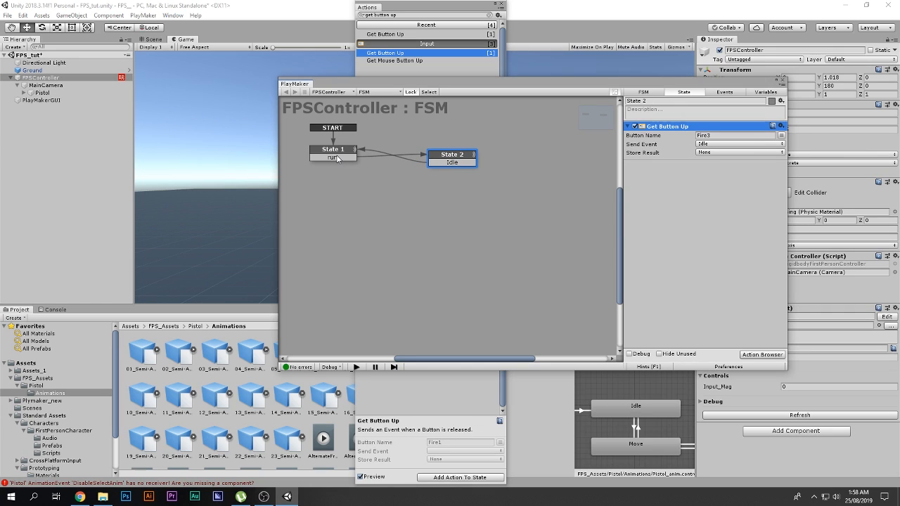
click(337, 158)
click(445, 164)
mouse_move(444, 154)
mouse_down()
mouse_move(401, 146)
mouse_move(434, 149)
mouse_up()
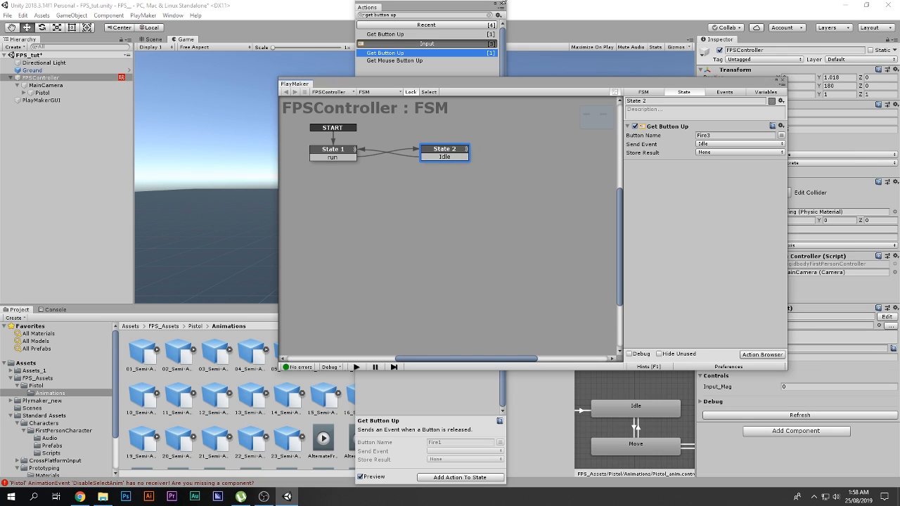
Add a single Set Animator Bool action to State 2 below Get Button Up.
click(501, 5)
double_click(683, 189)
text(set )
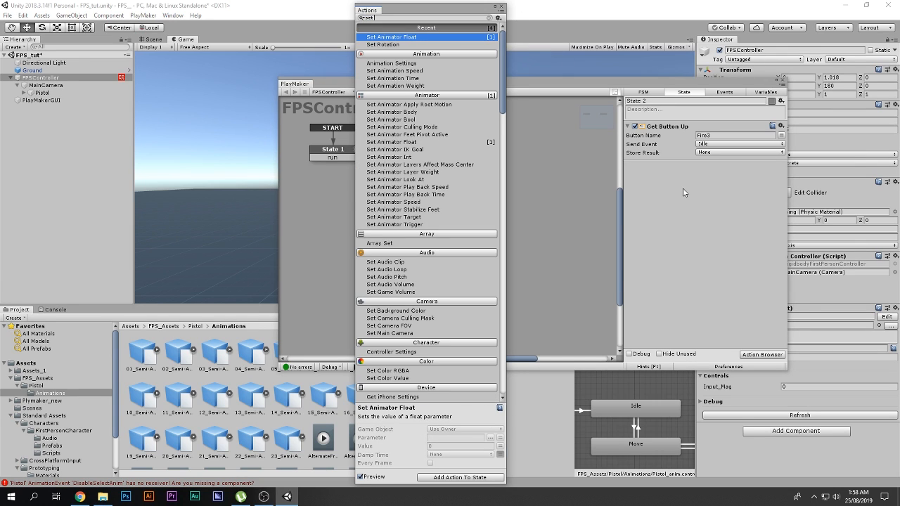
text(an)
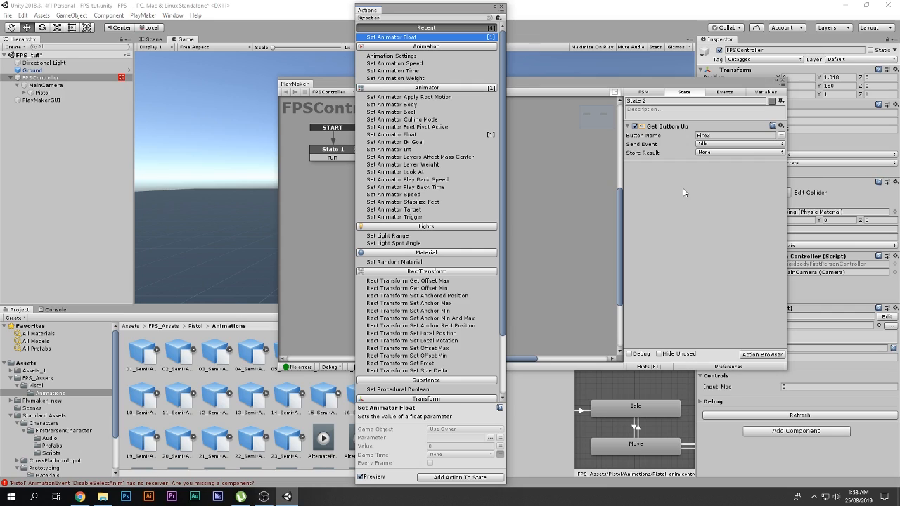
text(imat)
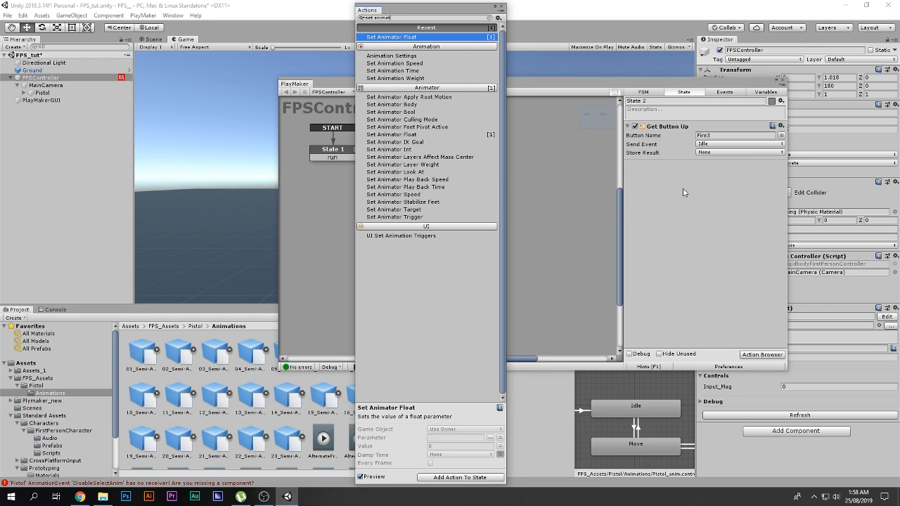
text(or bool)
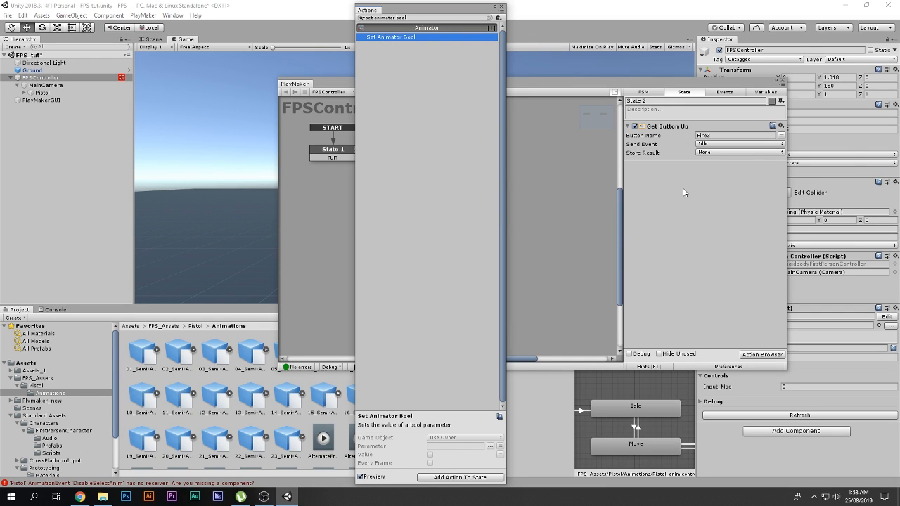
key(Return)
key(Return)
click(663, 171)
key(Delete)
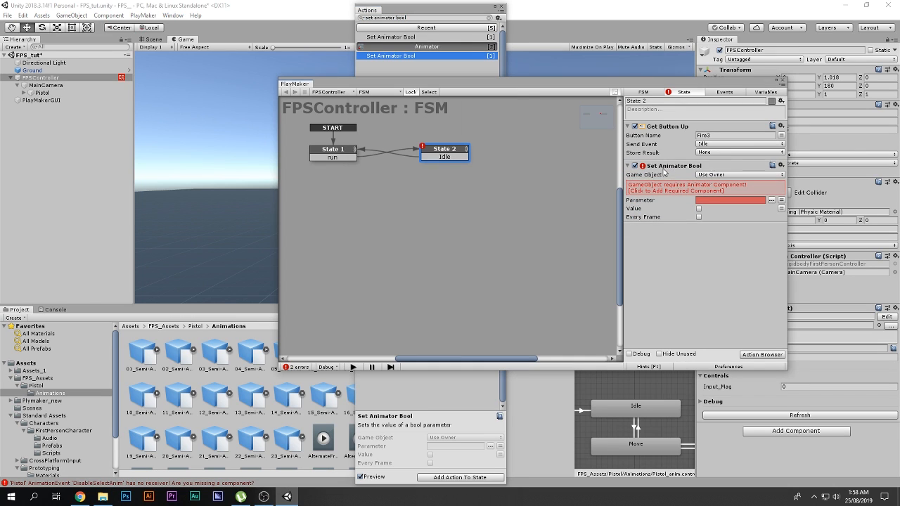
click(500, 9)
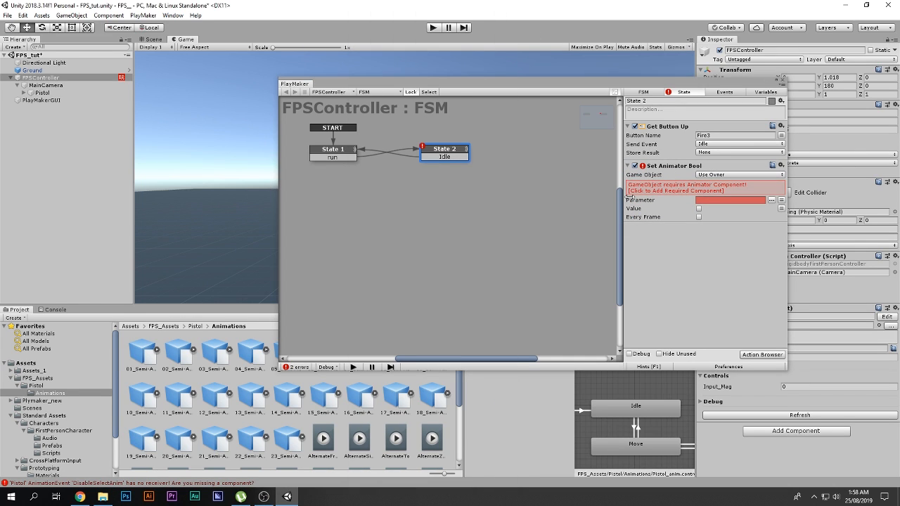
Make the Set Animator Bool action target a specified game object, the Pistol.
drag(724, 86, 624, 83)
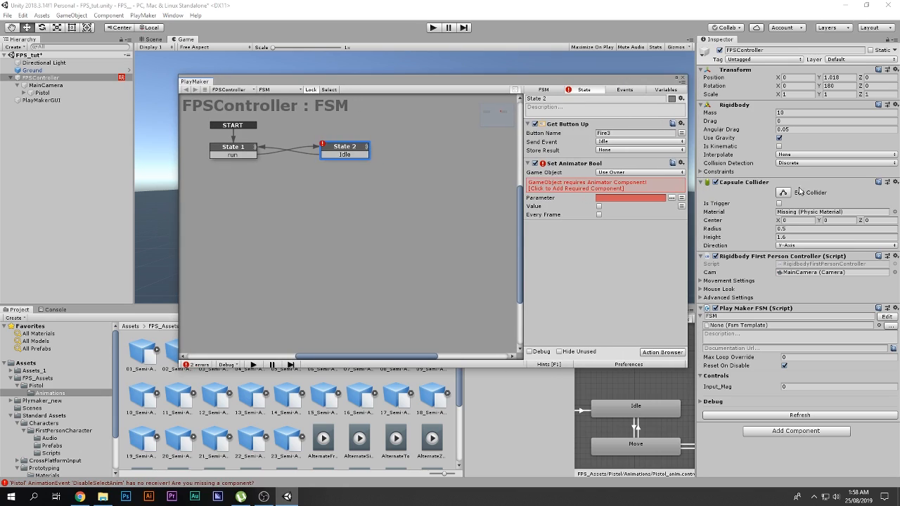
click(610, 175)
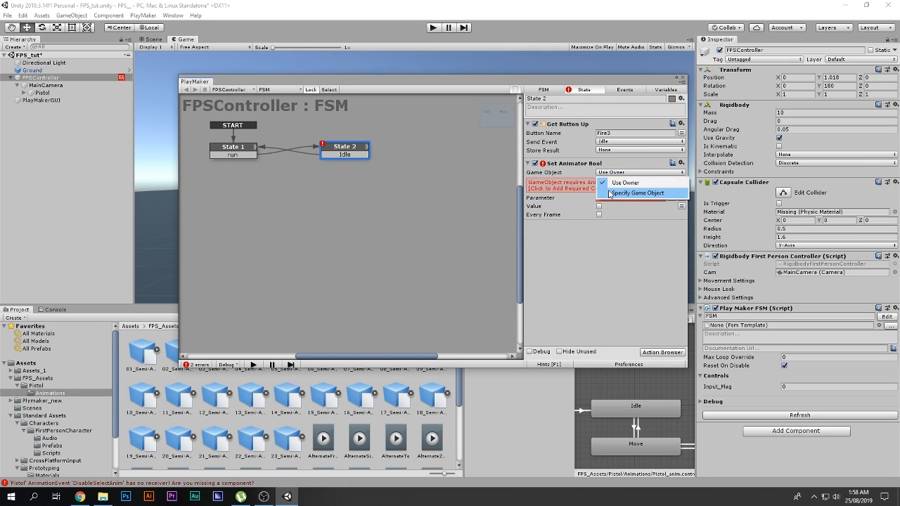
click(611, 195)
drag(39, 93, 609, 181)
Select the Pistol and dock its Animator window alongside the Scene and Game views, keeping the FSM editor within reach.
click(128, 92)
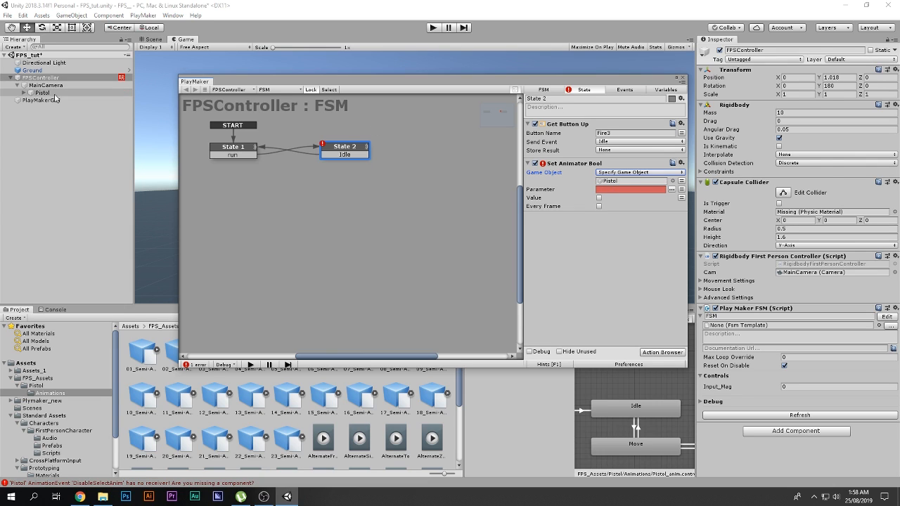
drag(536, 76, 550, 350)
drag(488, 309, 266, 54)
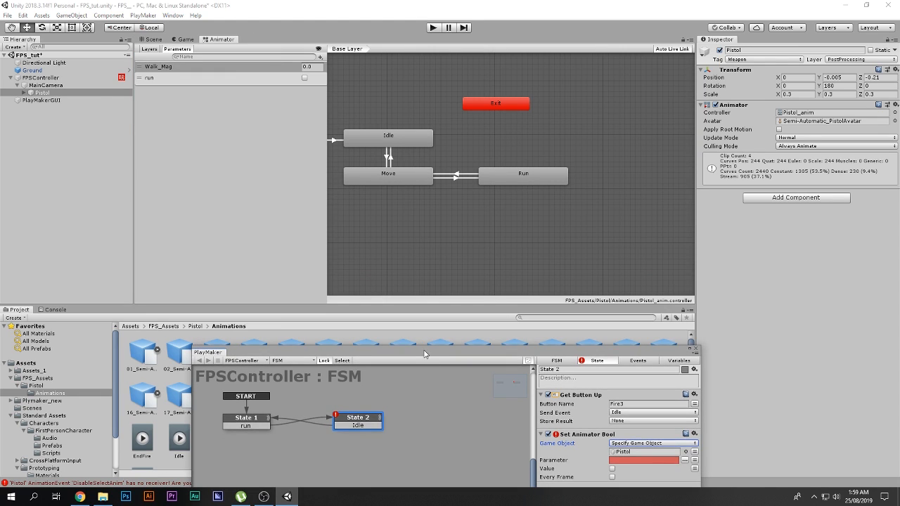
drag(424, 356, 322, 106)
Set the Set Animator Bool action's parameter to run and enable its value.
click(534, 216)
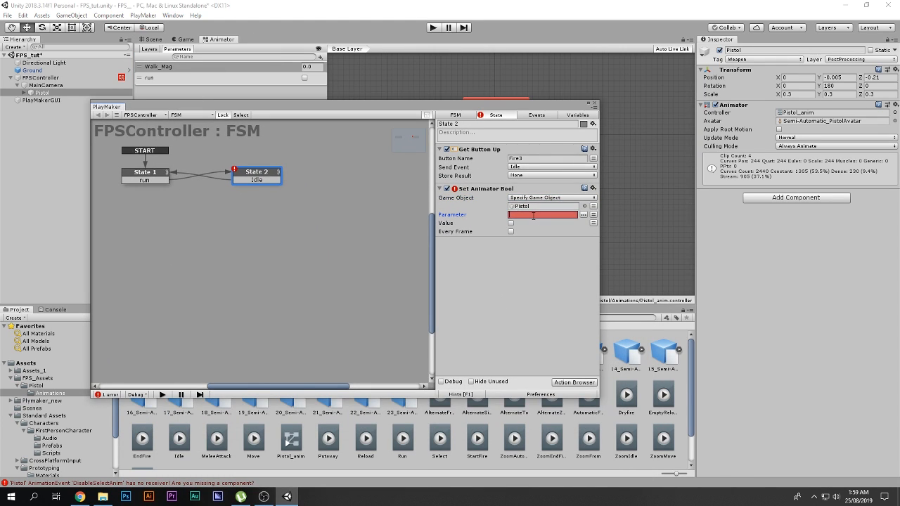
text(run)
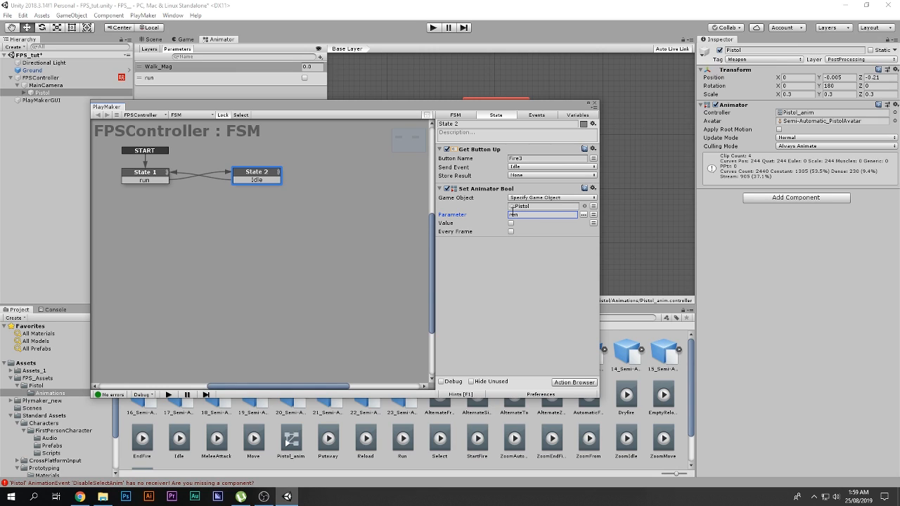
click(510, 224)
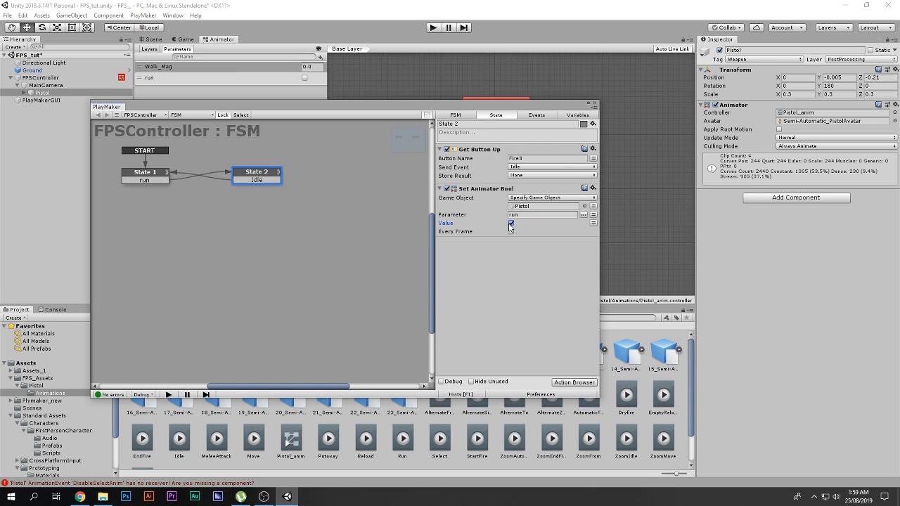
Copy State 2's Set Animator Bool action below Get Button Down in State 1 with its Value disabled, and save the scene.
click(477, 191)
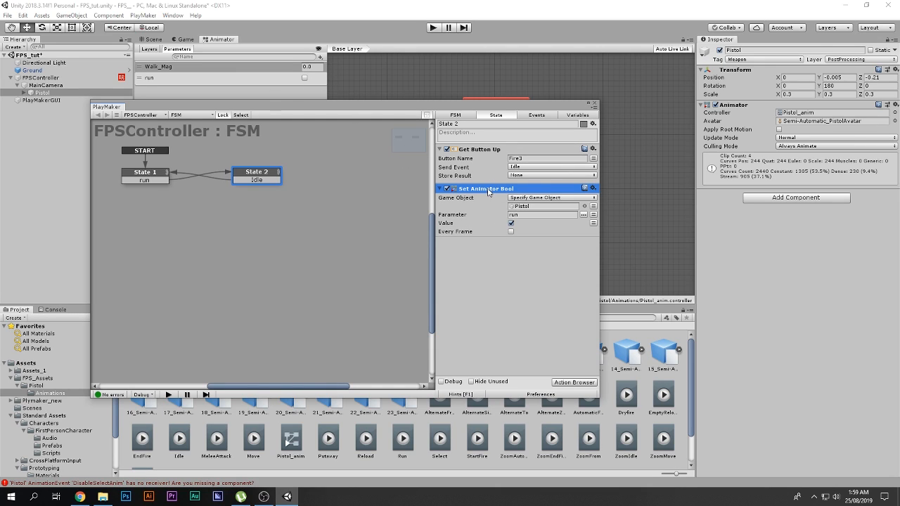
click(143, 182)
key(ctrl+v)
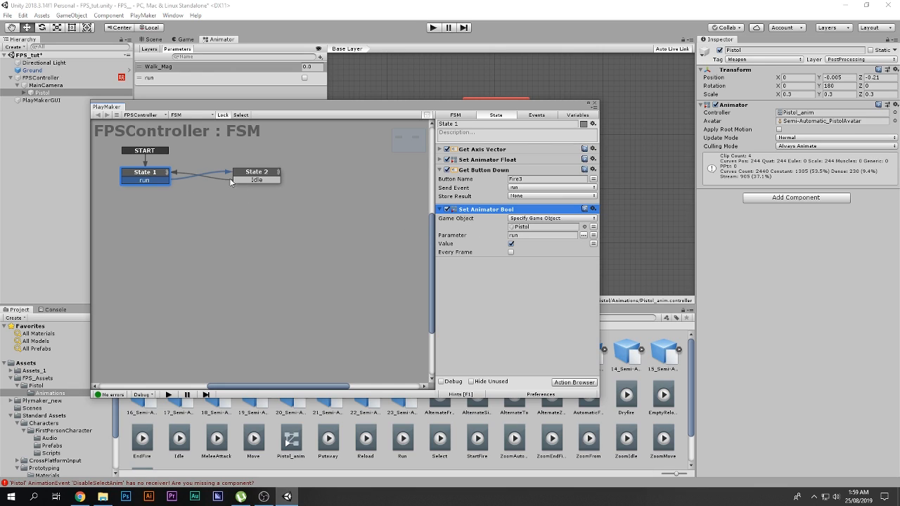
click(511, 244)
key(ctrl+s)
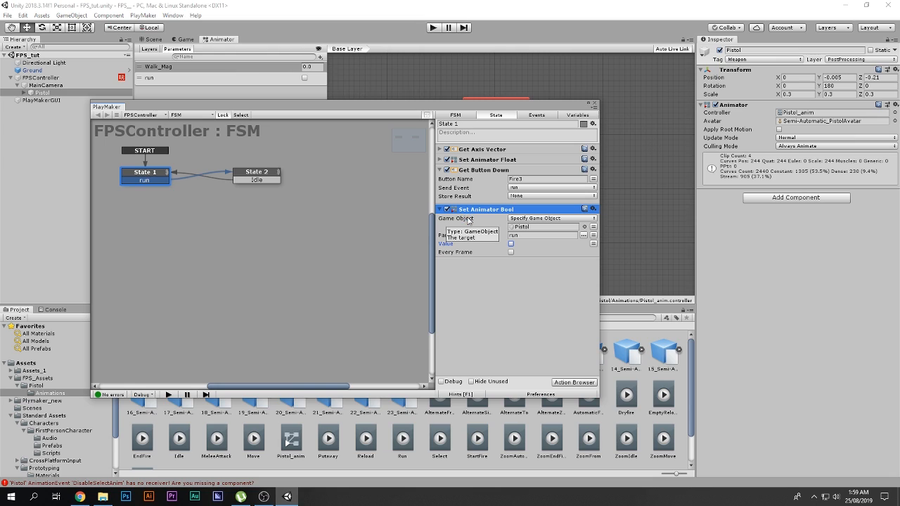
Close the FSM editor and run the game with the Animator window docked beside the Project window, below the Game view.
click(174, 40)
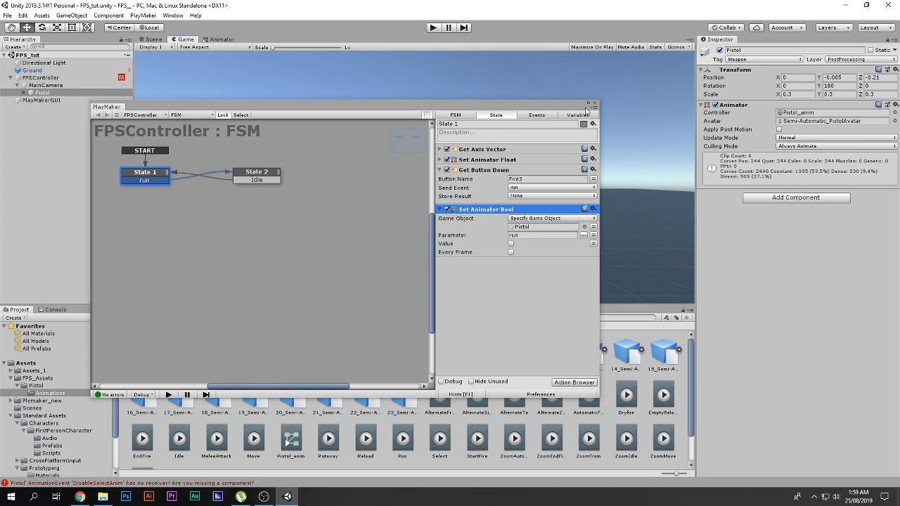
click(594, 104)
key(ctrl+p)
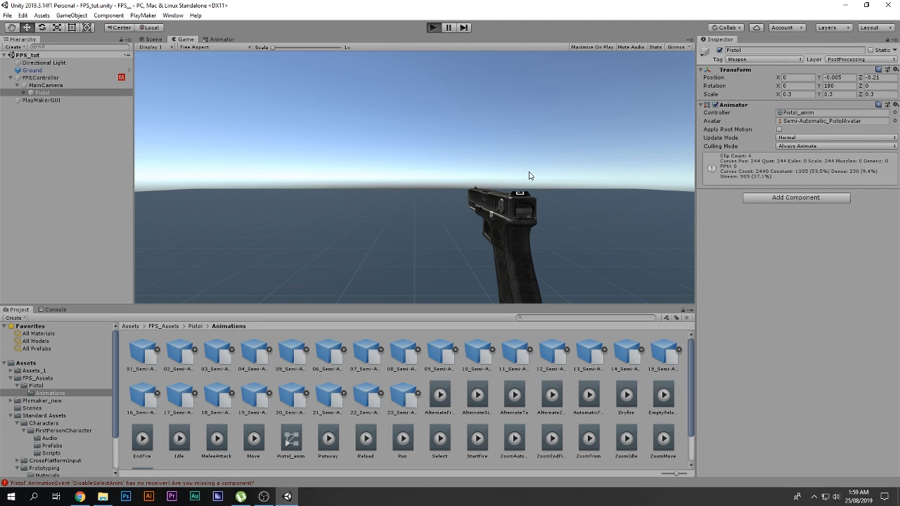
drag(224, 40, 676, 385)
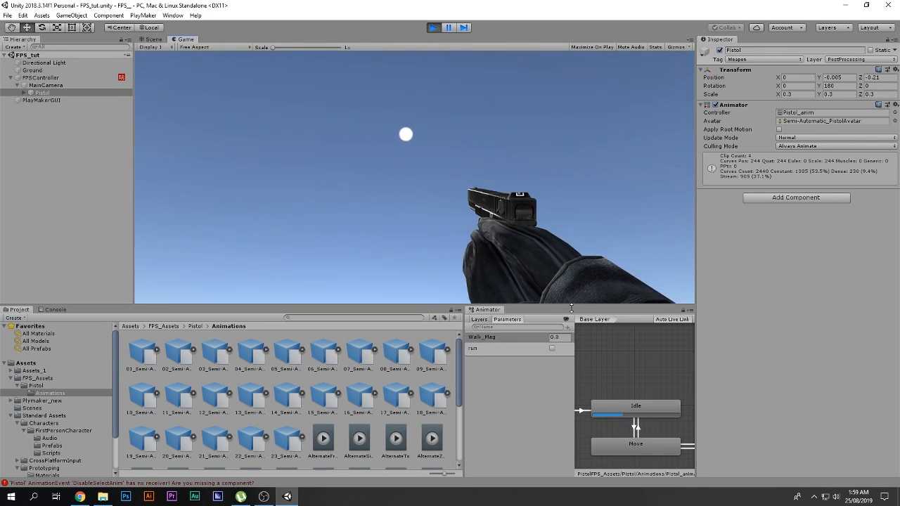
Playtest walking forward and running repeatedly while watching the run parameter and the Idle, Move and Run states in the Animator.
click(552, 348)
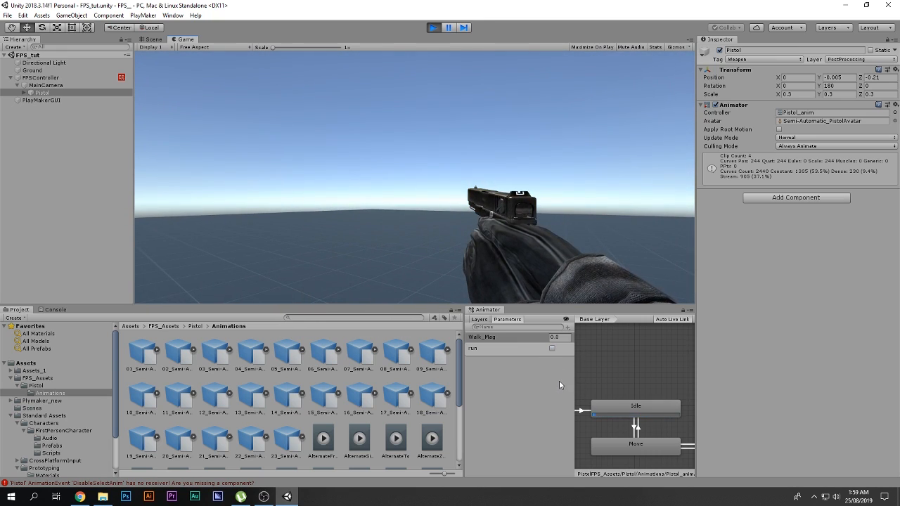
key(w)
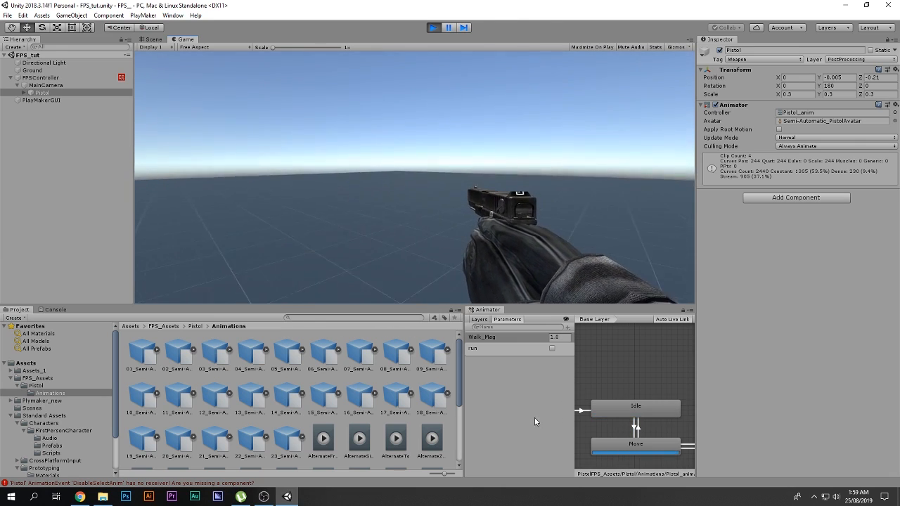
key(shift)
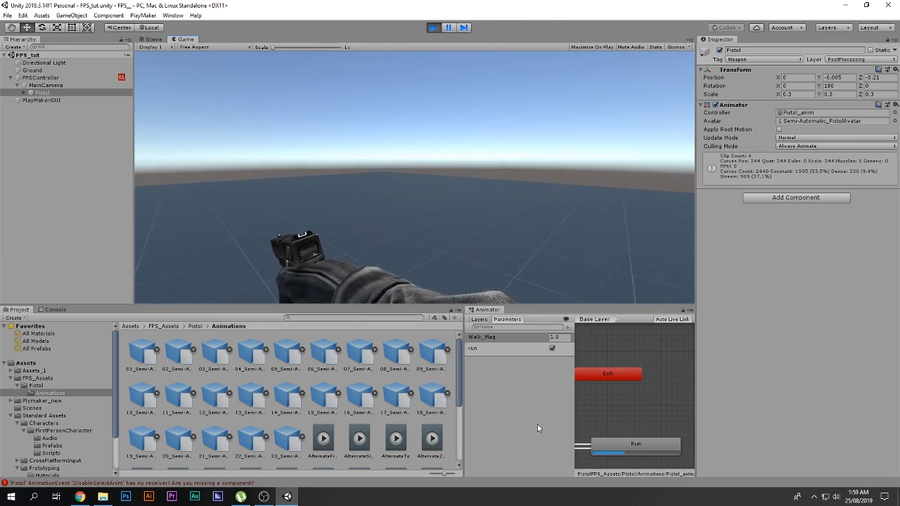
key(w)
key(shift)
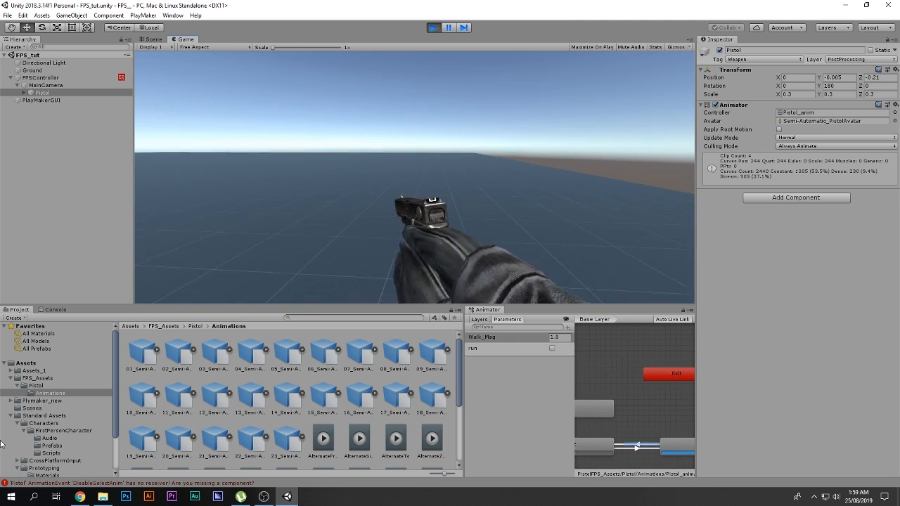
key(w)
key(shift)
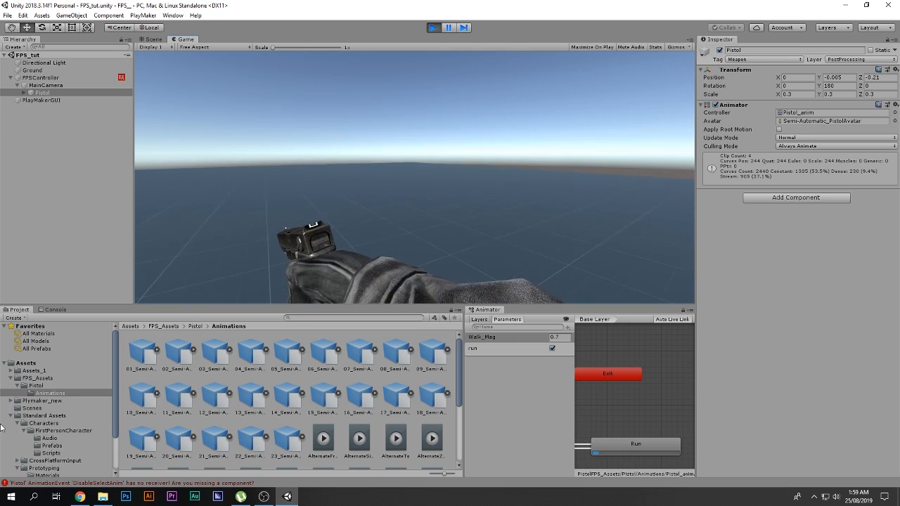
key(w)
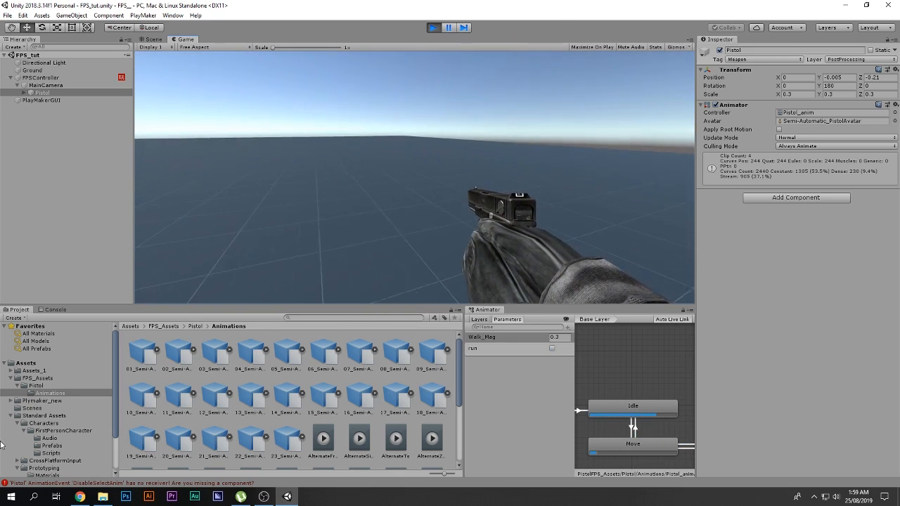
key(shift)
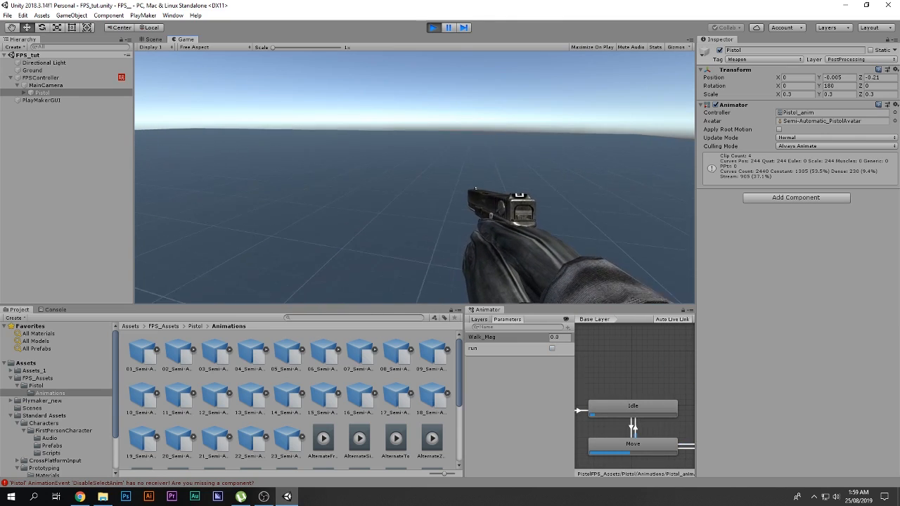
Dock the Animator window alongside the Scene and Game views.
key(Escape)
scroll(666, 406, down, 1)
middle_drag(665, 405, 652, 370)
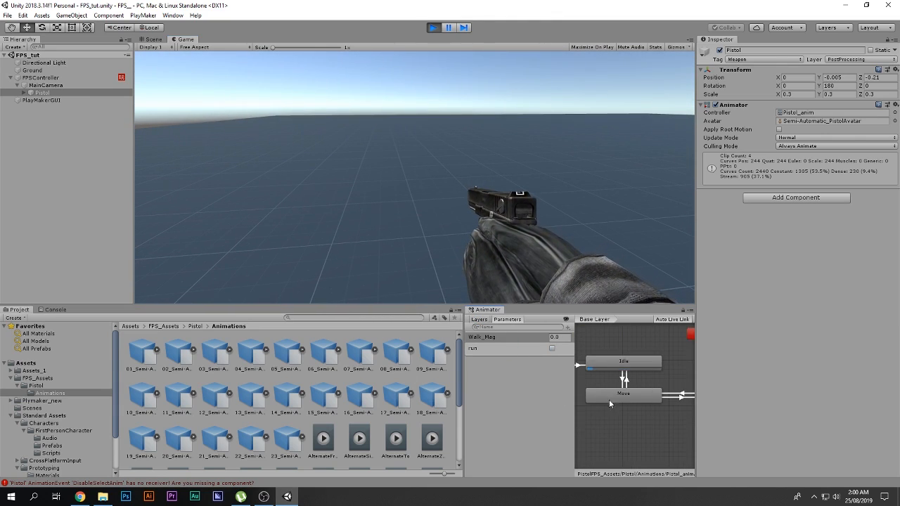
drag(479, 311, 241, 48)
Set the Run state's speed to 2 and try it out in the running game.
click(471, 126)
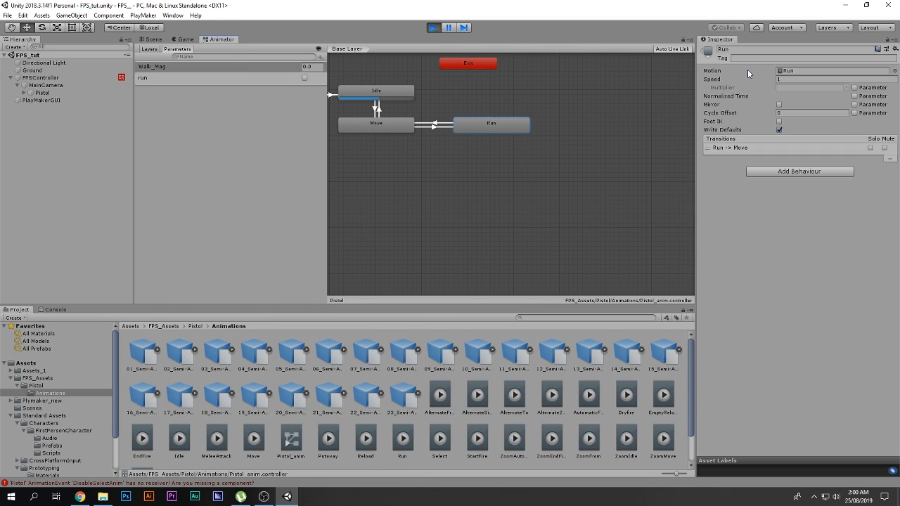
text(2)
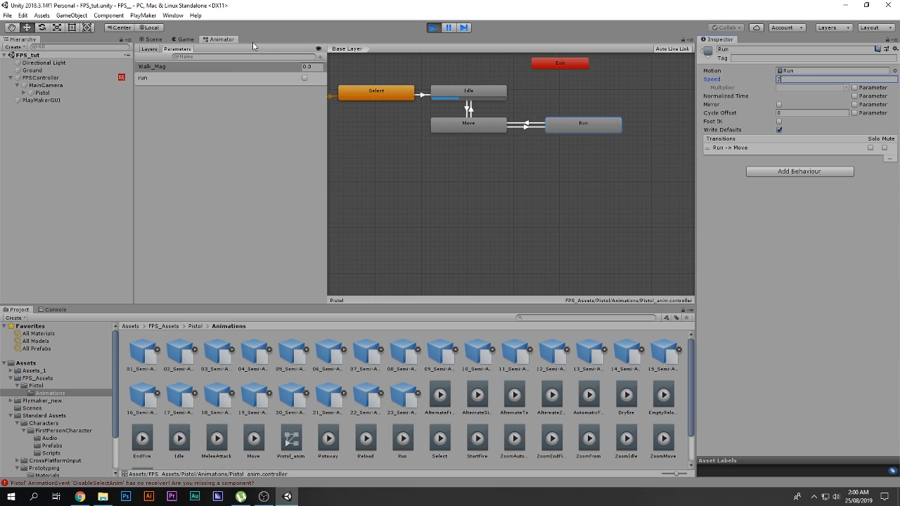
click(184, 40)
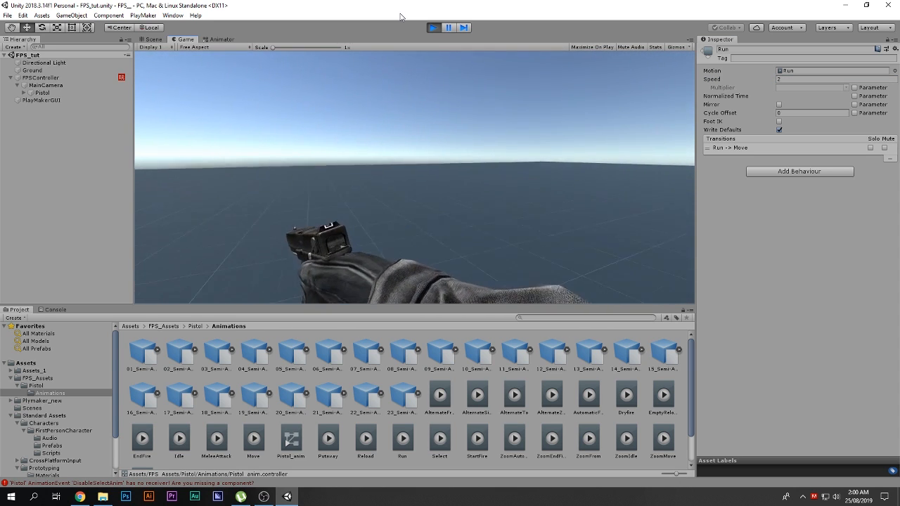
Set the Run state's speed to 1.3, then stop play mode after testing the run in the game.
click(221, 39)
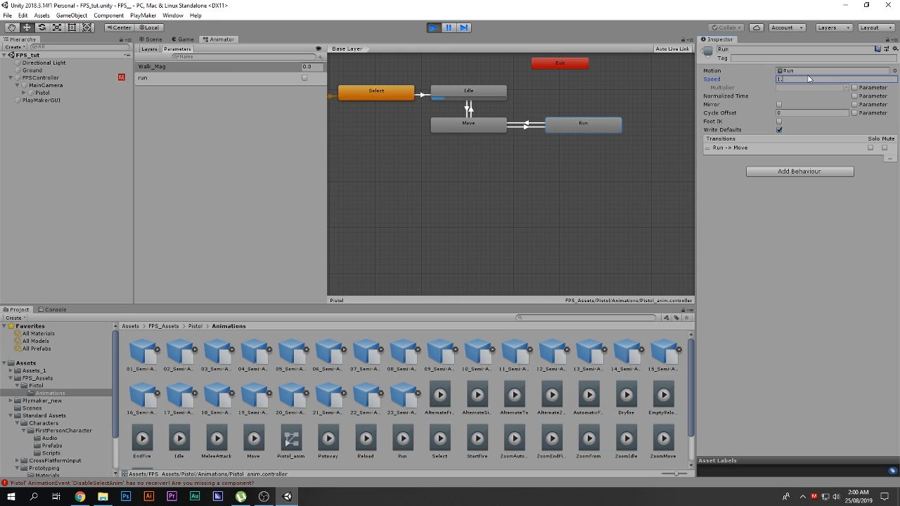
click(180, 40)
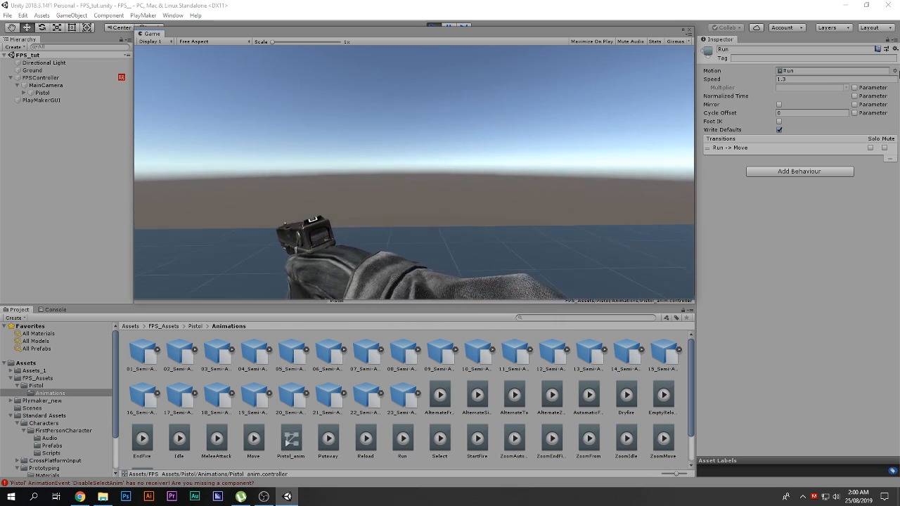
key(shift+w)
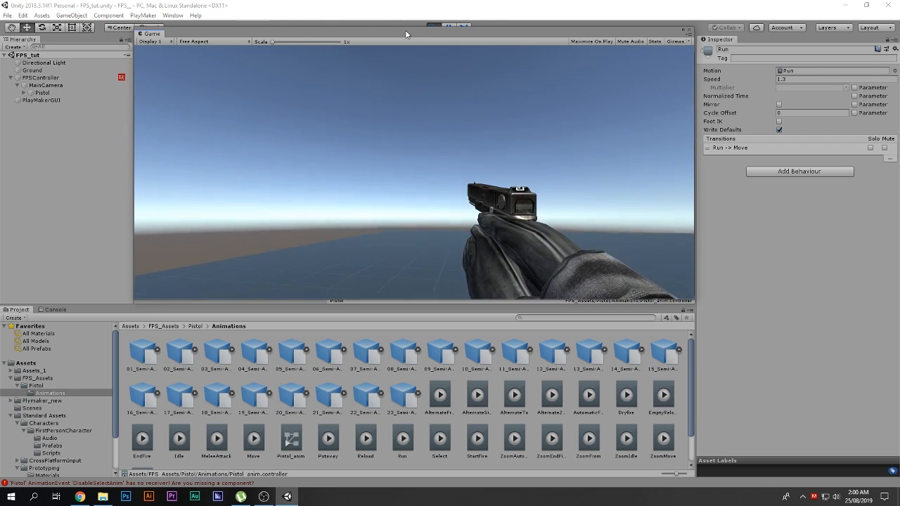
click(434, 26)
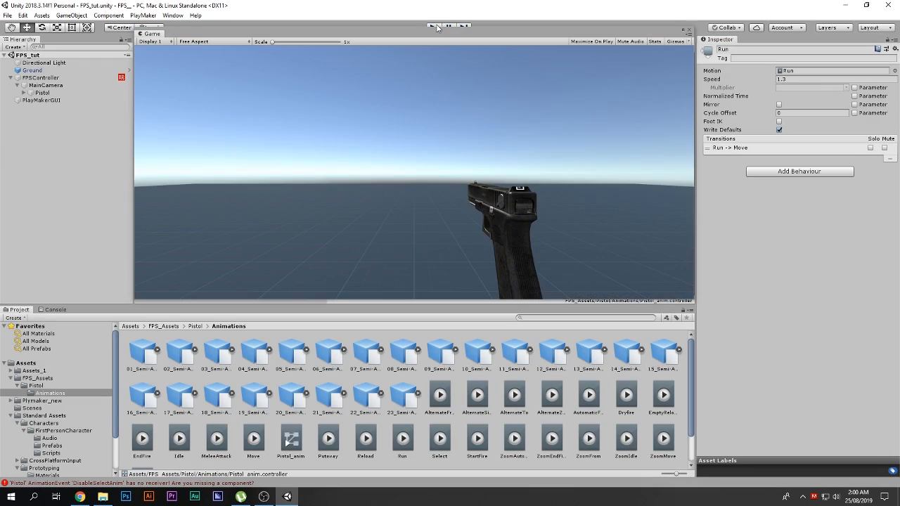
Dock the floating Game view beside the Animator and show the animation state graph with nothing selected.
drag(218, 34, 174, 77)
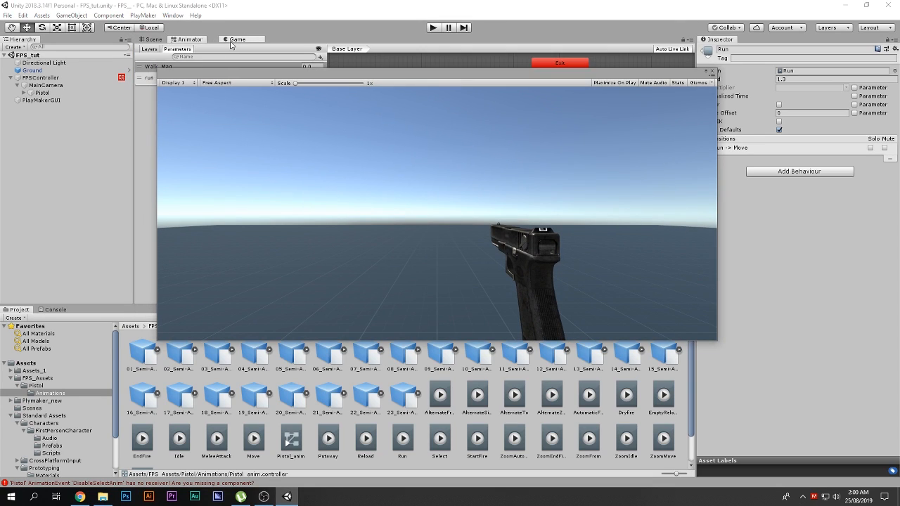
drag(231, 44, 232, 44)
click(191, 39)
click(475, 126)
click(473, 97)
click(519, 198)
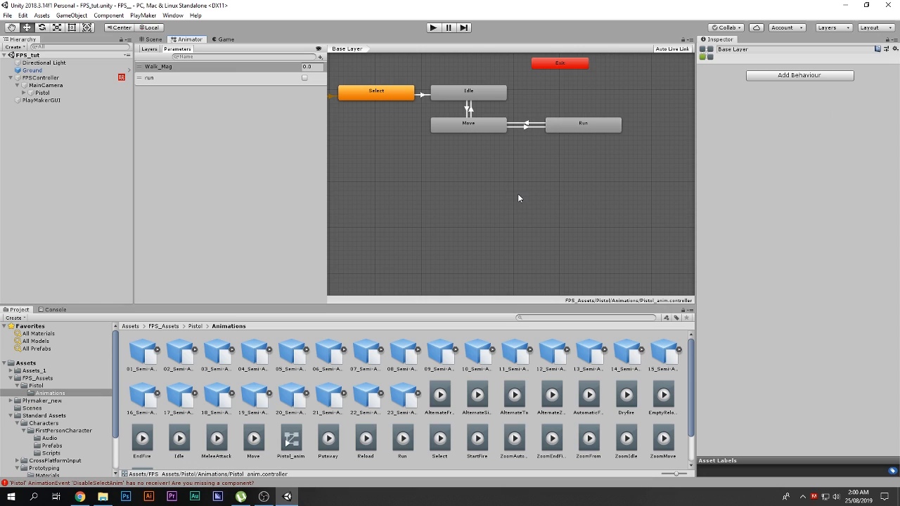
Clear all Console messages and return to the pistol's Animations folder in the project.
click(226, 39)
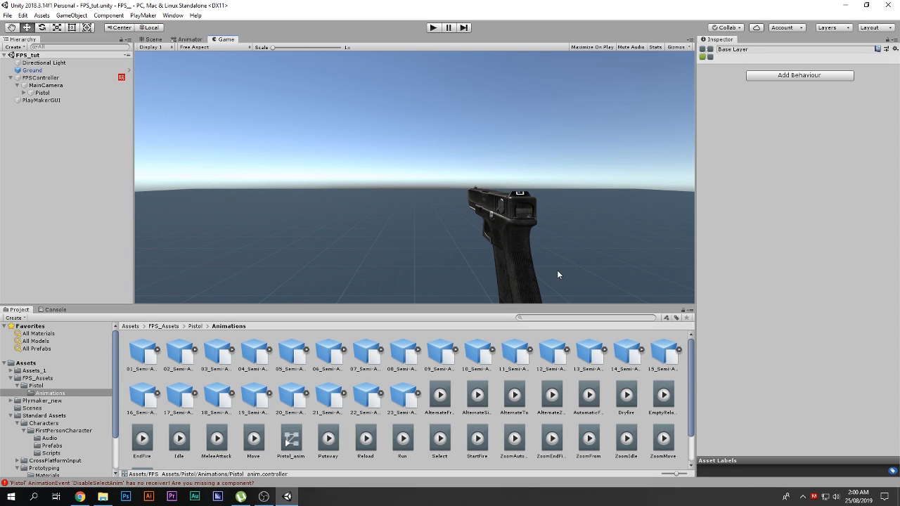
click(54, 310)
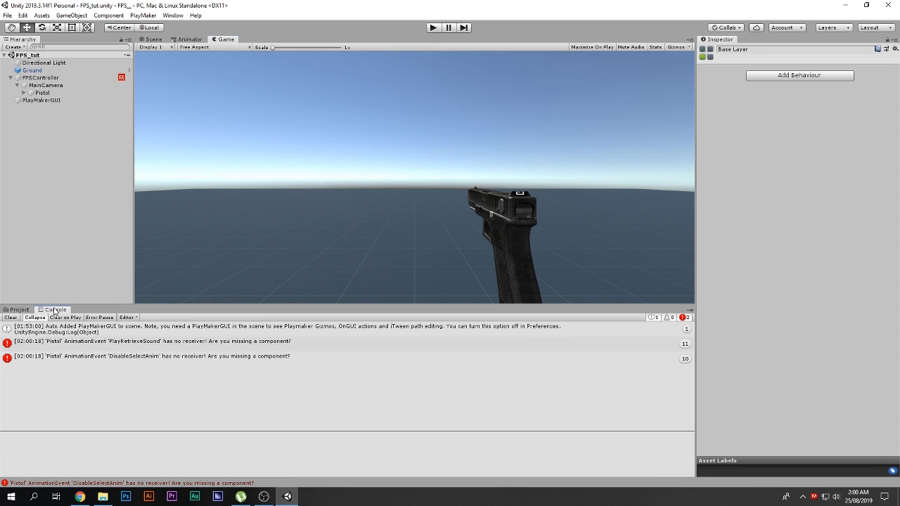
click(11, 318)
click(19, 310)
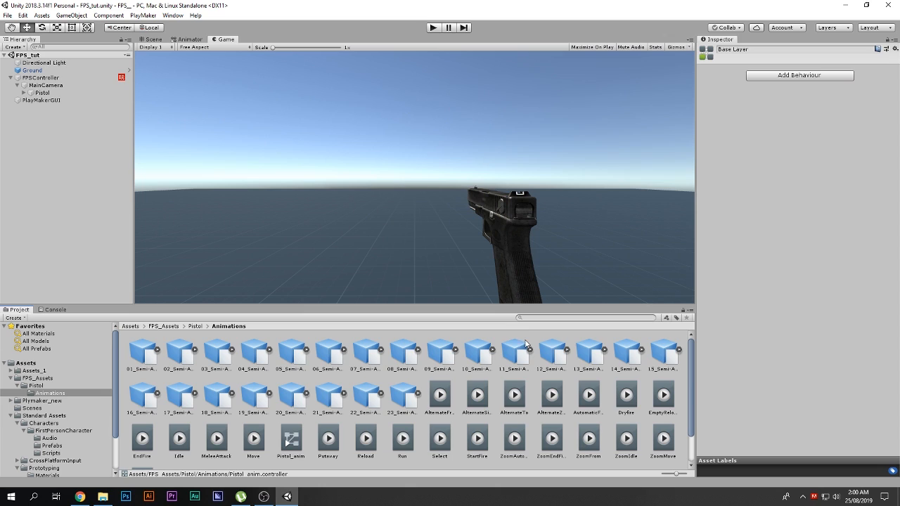
Look through the numbered pistol animation files and preview the ZoomIdle clip for an aiming pose.
click(443, 350)
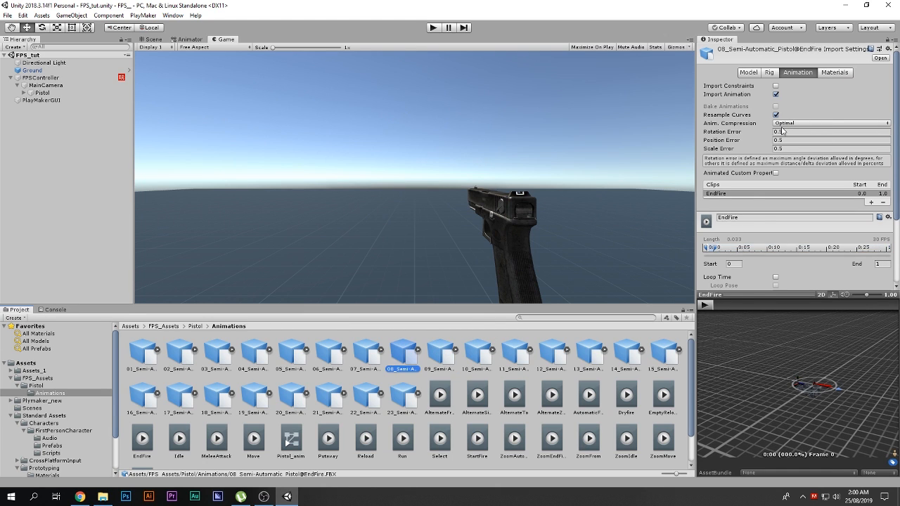
key(Right)
key(Right)
key(Right)
key(Right)
key(Right)
key(Right)
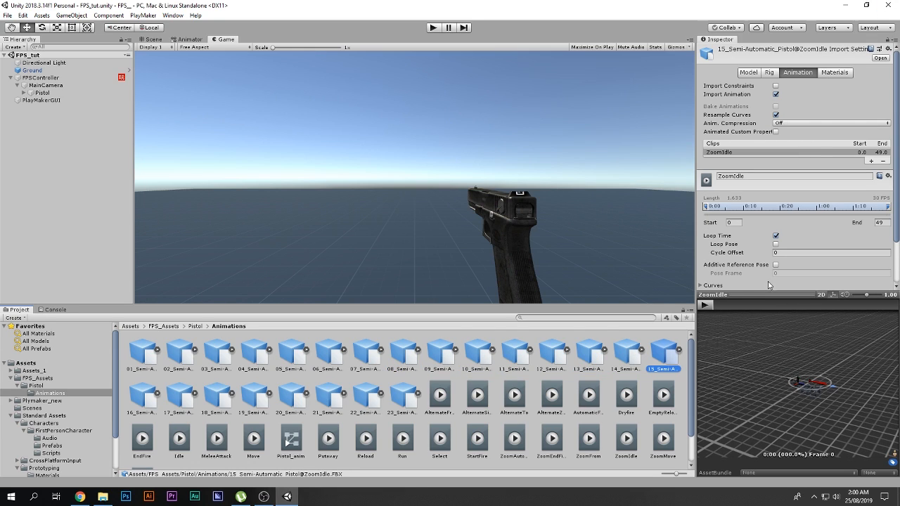
scroll(827, 408, up, 5)
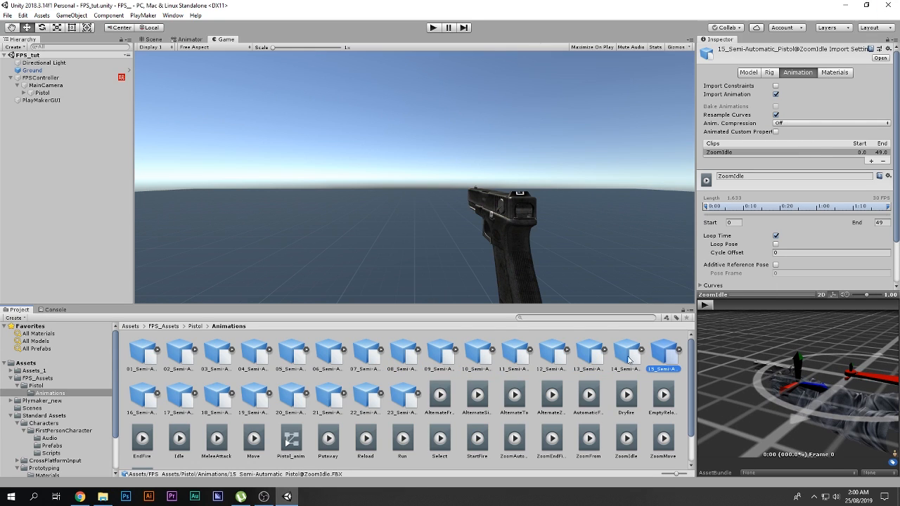
click(628, 355)
key(Left)
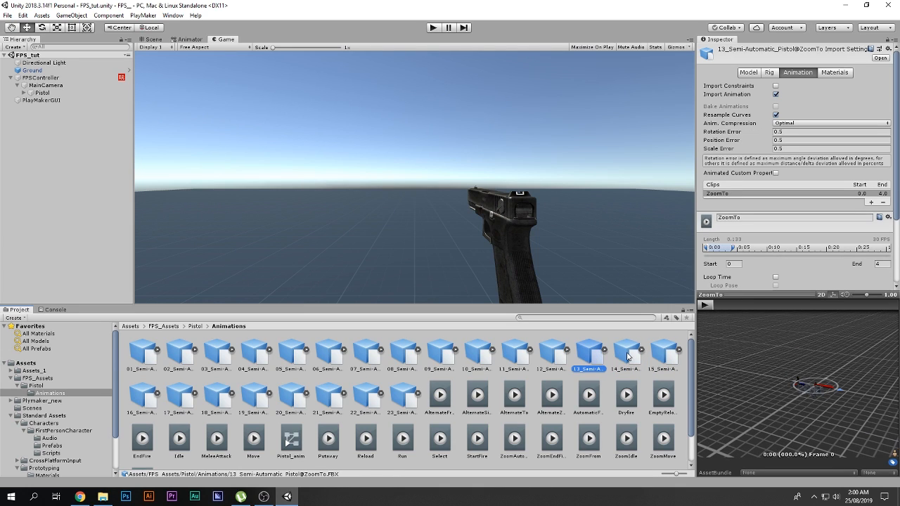
key(Right)
key(Right)
click(718, 305)
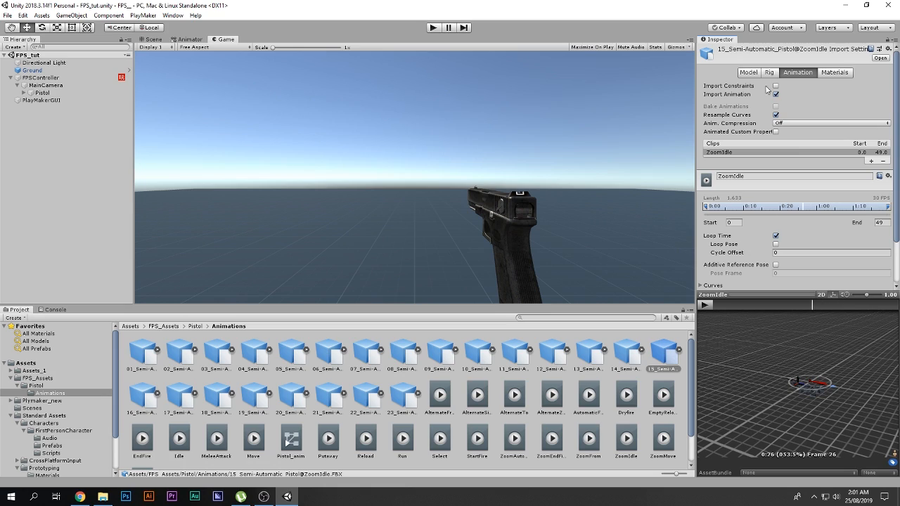
Add the ZoomIdle clip as a new state in the Pistol_anim controller's base layer.
click(188, 40)
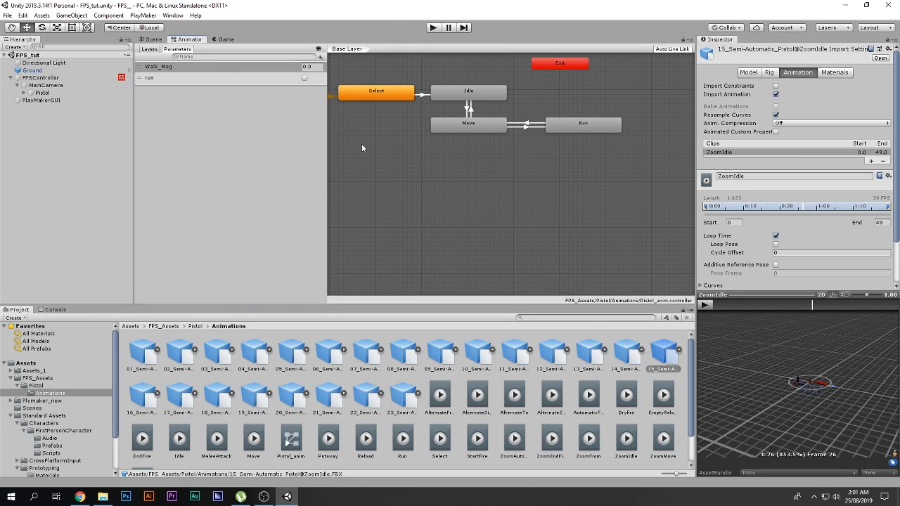
drag(642, 317, 582, 218)
middle_drag(582, 218, 559, 239)
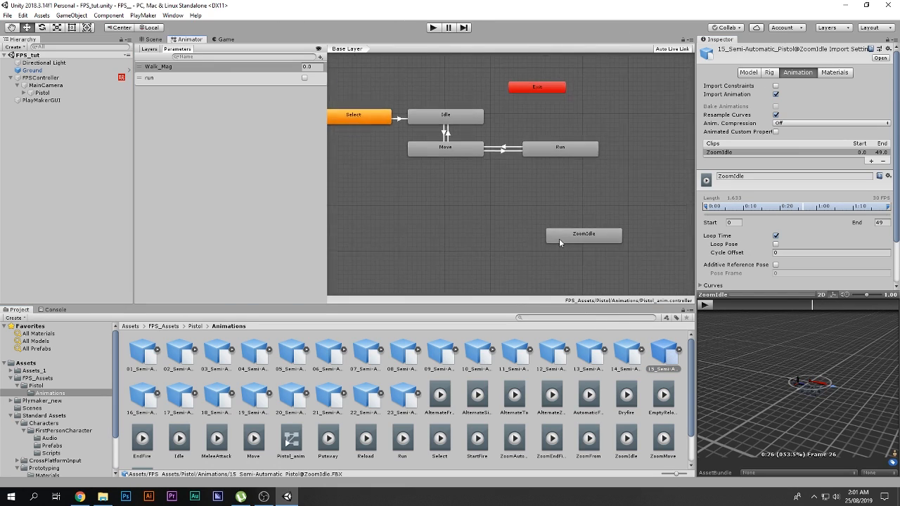
Arrange the state graph with ZoomIdle above Run and the Exit node out of the way beyond Run.
drag(569, 237, 495, 207)
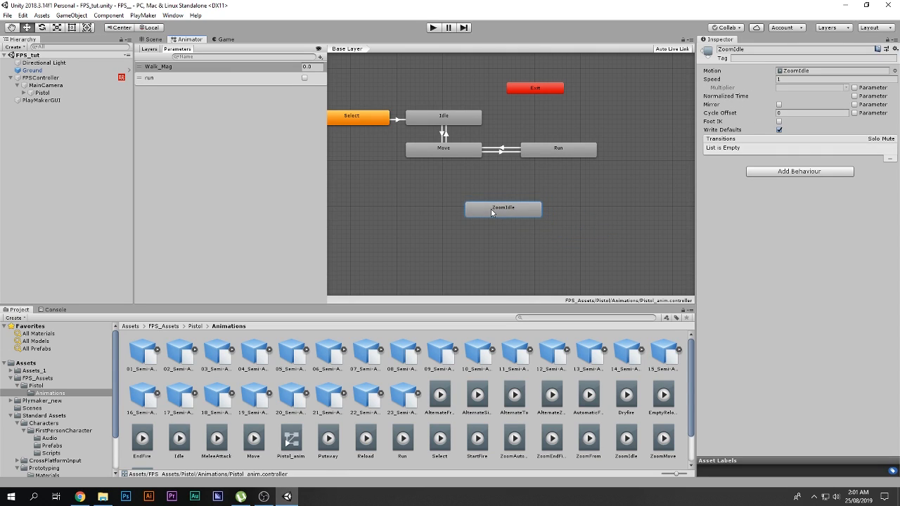
middle_drag(503, 185, 460, 237)
drag(496, 139, 672, 199)
drag(452, 257, 509, 115)
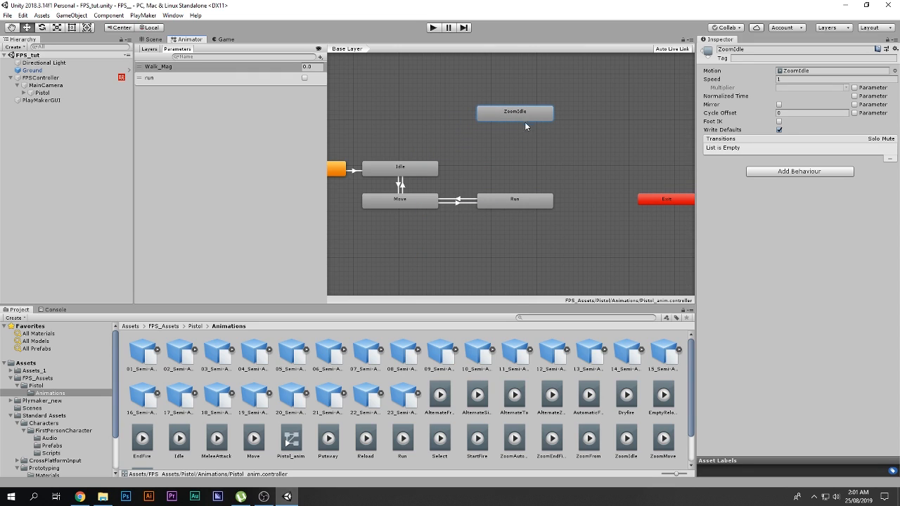
Create transitions from the Idle, Move and Run states to ZoomIdle.
scroll(490, 168, up, 3)
right_click(402, 171)
click(411, 177)
click(503, 104)
click(384, 208)
right_click(384, 208)
click(419, 215)
click(530, 103)
click(529, 206)
right_click(529, 207)
click(563, 213)
click(538, 100)
Disable Has Exit Time on the Idle, Move and Run transitions into ZoomIdle.
click(462, 130)
click(463, 138)
click(469, 143)
click(526, 149)
click(479, 123)
click(479, 132)
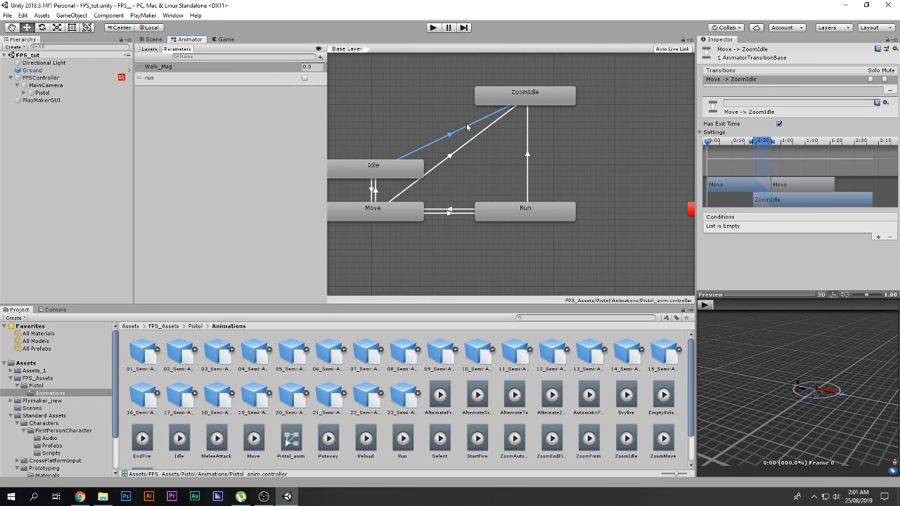
click(778, 124)
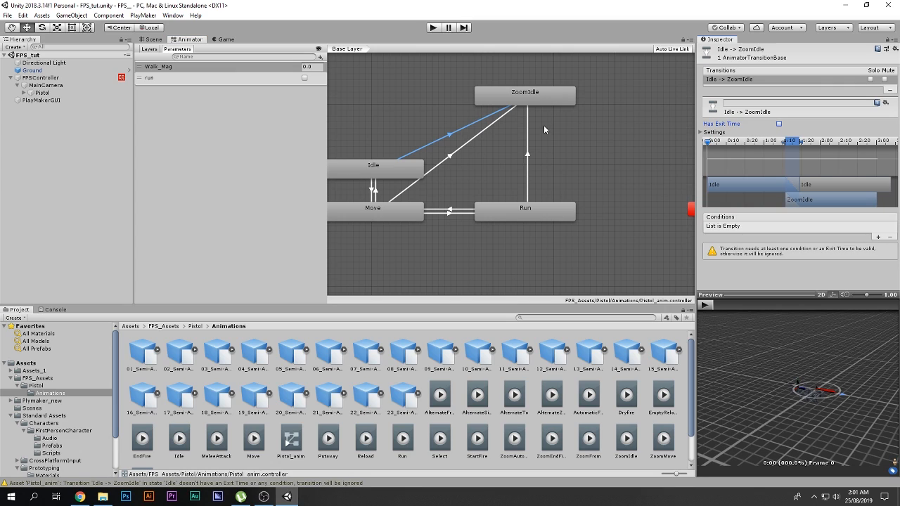
click(483, 132)
click(778, 123)
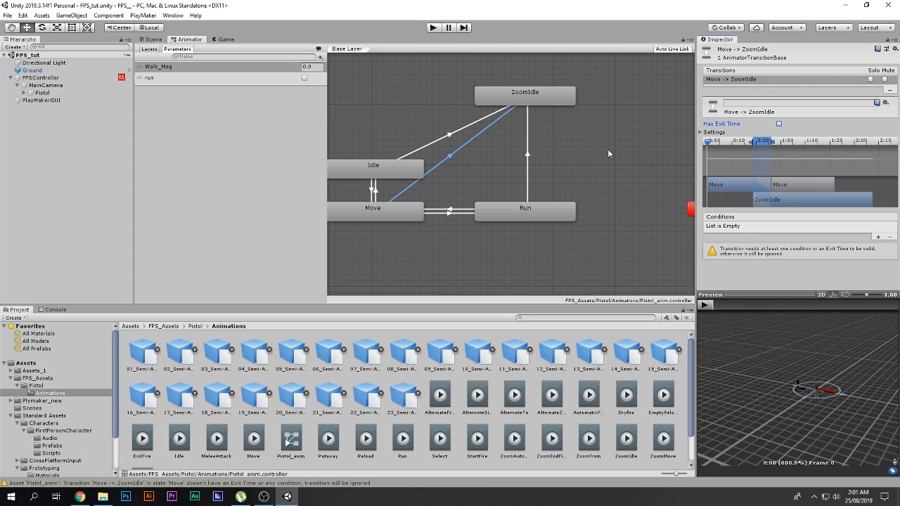
click(528, 161)
click(778, 123)
Add a Bool parameter named Scope to the animator controller.
click(321, 57)
click(337, 86)
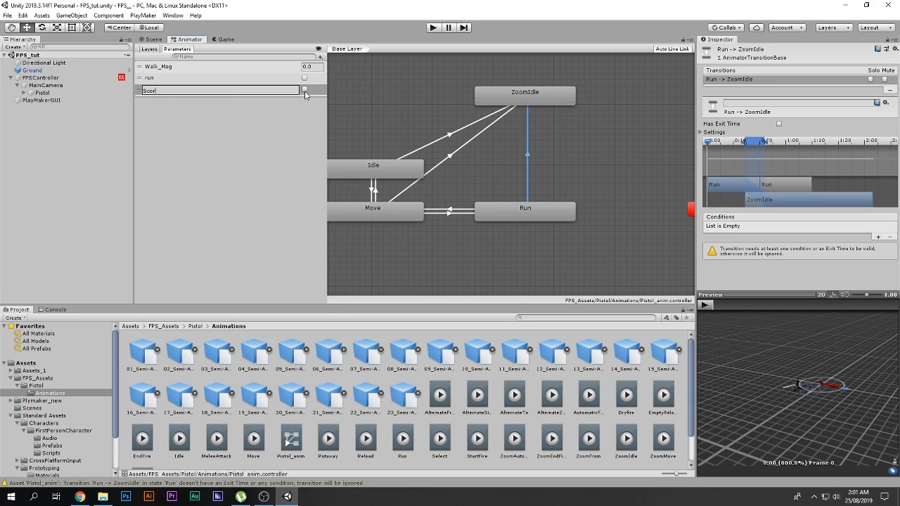
text(Scope)
key(Return)
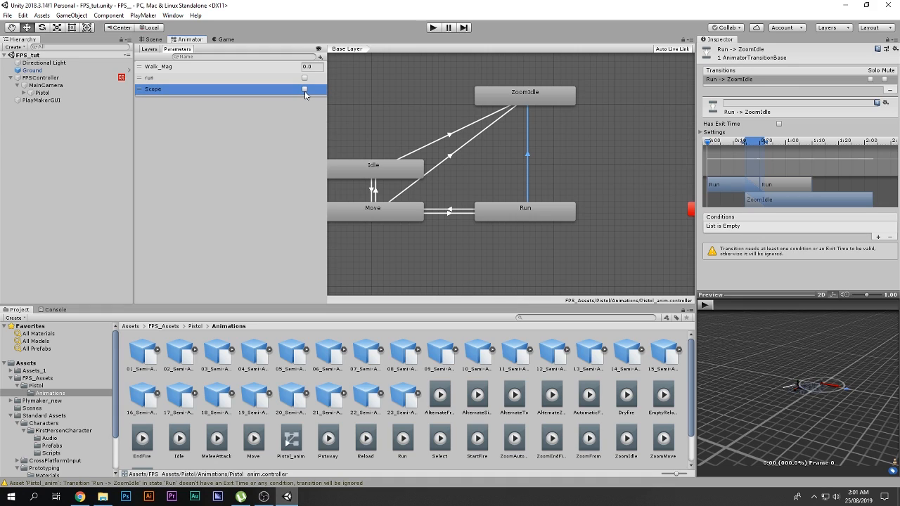
Add a Scope true condition to each of the Idle, Move and Run transitions into ZoomIdle.
click(449, 133)
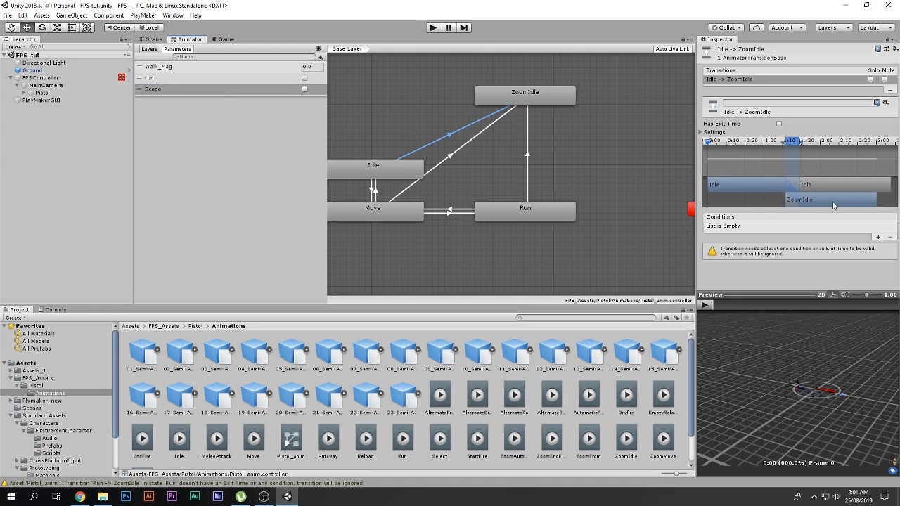
click(878, 237)
click(780, 227)
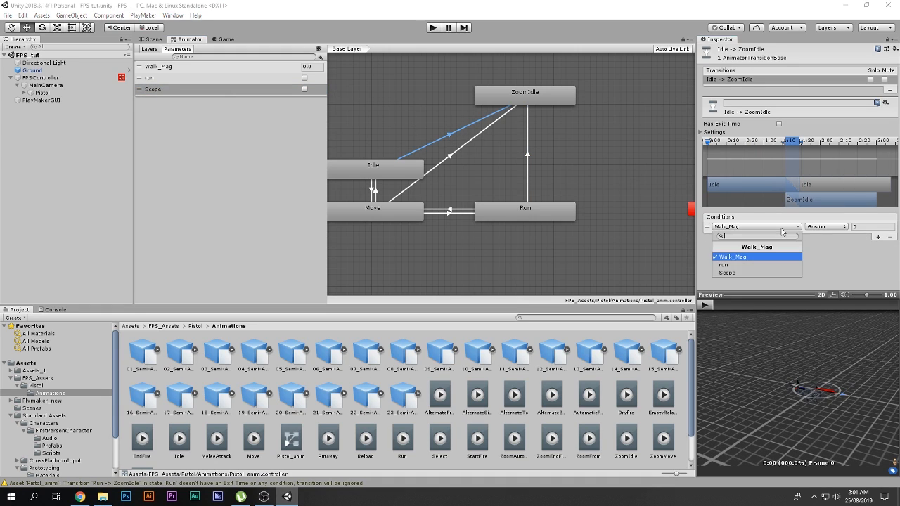
click(774, 271)
click(483, 130)
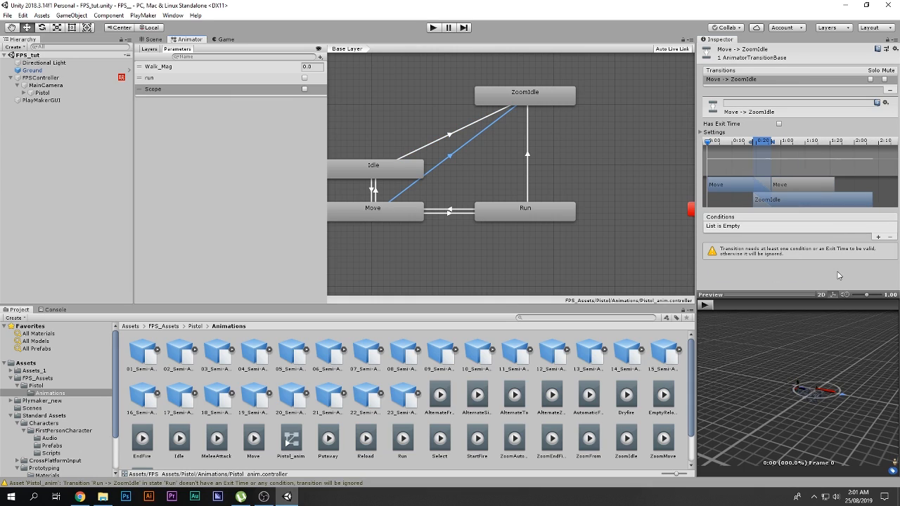
click(877, 237)
click(756, 228)
click(736, 272)
click(526, 149)
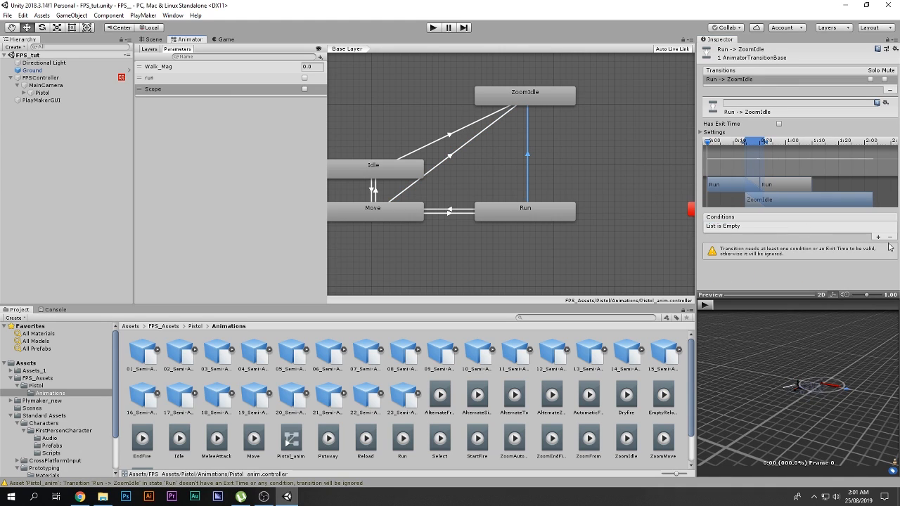
click(877, 237)
click(784, 227)
click(779, 269)
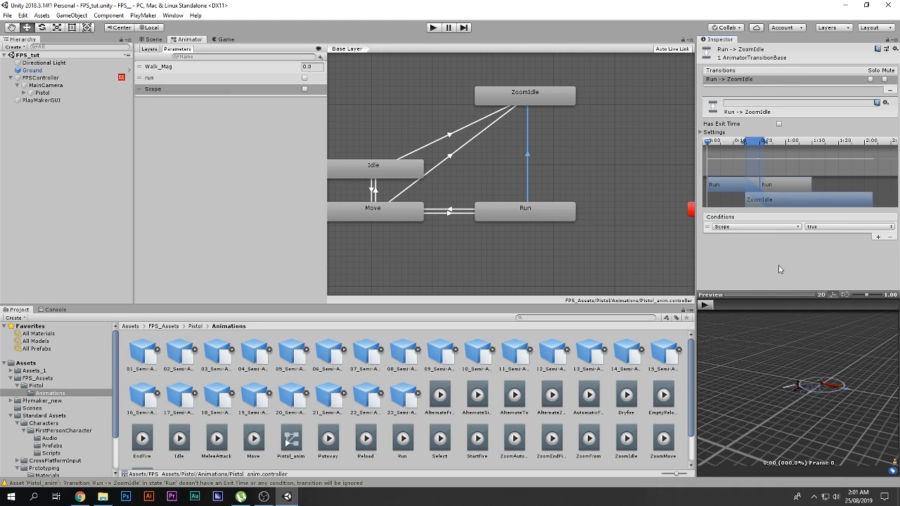
Dock the Animator next to the Project window and test the aiming pose in play mode with Scope enabled.
mouse_move(547, 103)
mouse_down()
mouse_move(537, 116)
mouse_move(559, 115)
mouse_up()
drag(190, 38, 587, 391)
click(433, 27)
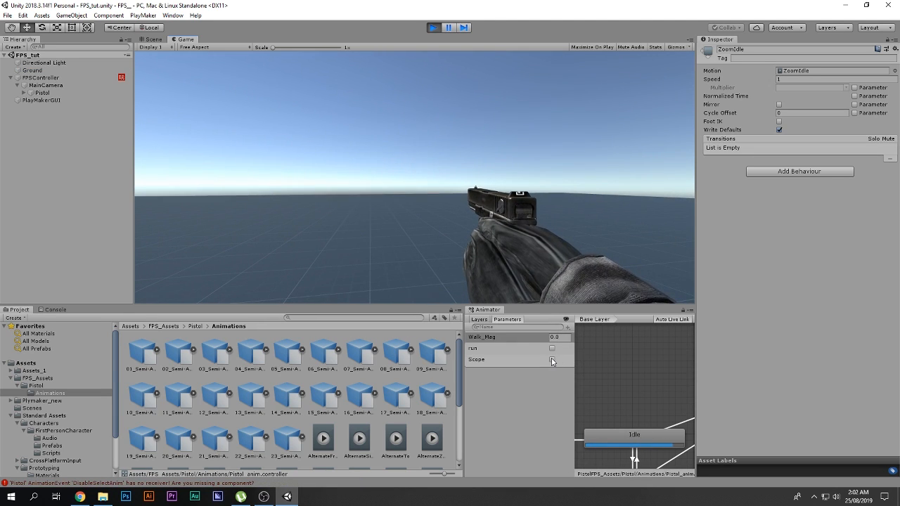
click(552, 359)
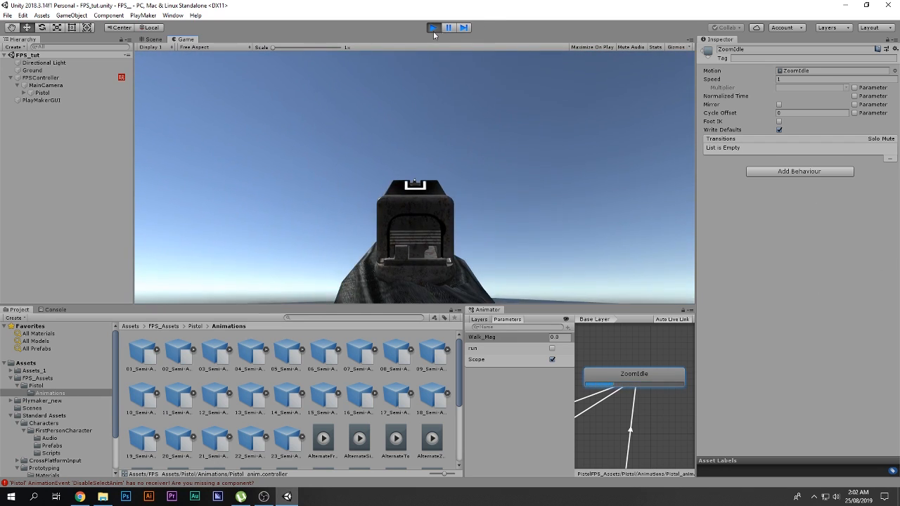
click(433, 28)
Dock the Animator back beside the Game view and create a transition from ZoomIdle to Move.
drag(492, 309, 265, 44)
middle_drag(410, 129, 611, 183)
right_click(541, 125)
click(577, 133)
click(452, 228)
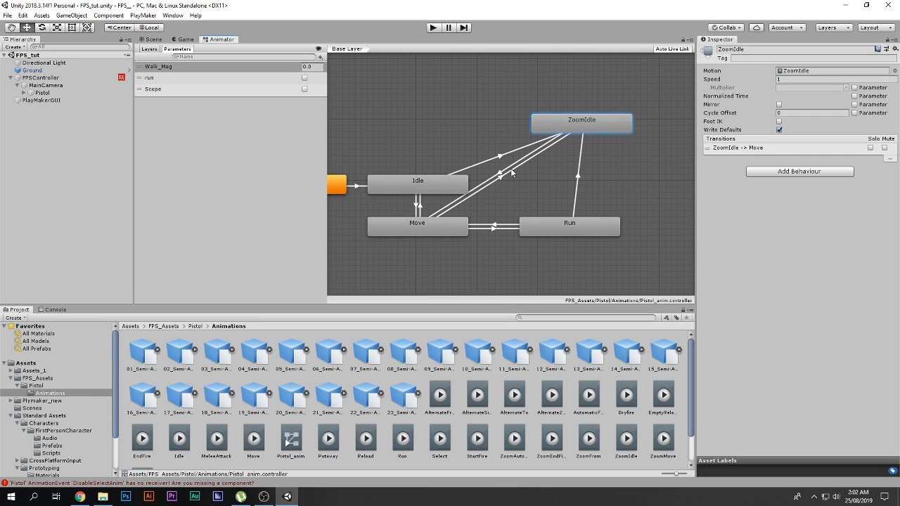
Turn off exit time on the ZoomIdle to Move transition and add a Scope false condition.
click(531, 161)
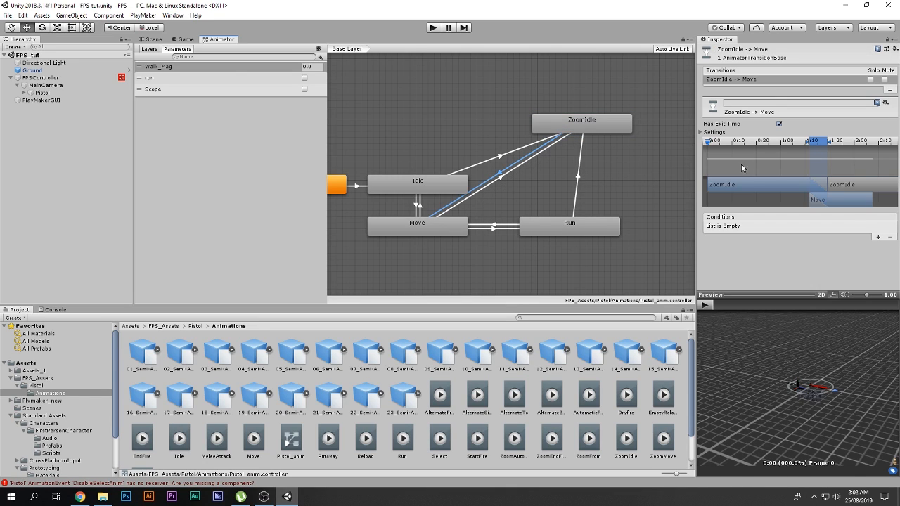
click(779, 123)
click(876, 239)
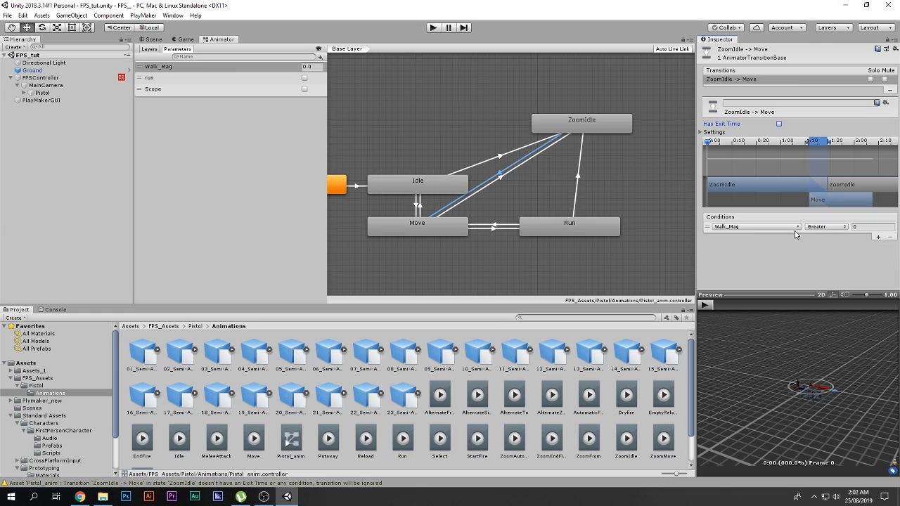
click(792, 227)
click(766, 274)
click(833, 227)
click(820, 246)
Spread out the animator graph by moving Move and Run farther below Idle and shifting ZoomIdle away from them.
drag(437, 185, 444, 179)
drag(411, 214, 596, 287)
drag(567, 129, 623, 116)
middle_drag(488, 257, 491, 197)
drag(345, 195, 588, 229)
Dock the Animator beside the Project window and test switching Scope on and off in play mode.
drag(228, 40, 635, 380)
click(435, 28)
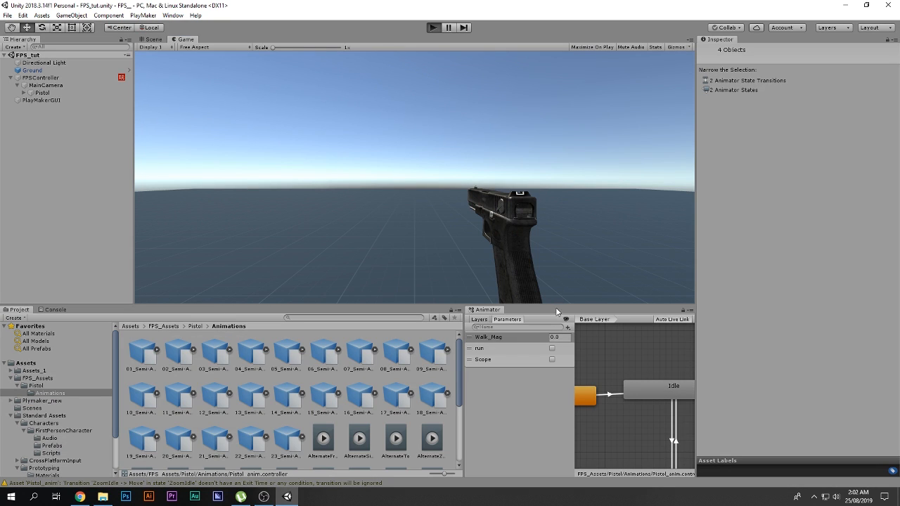
click(552, 360)
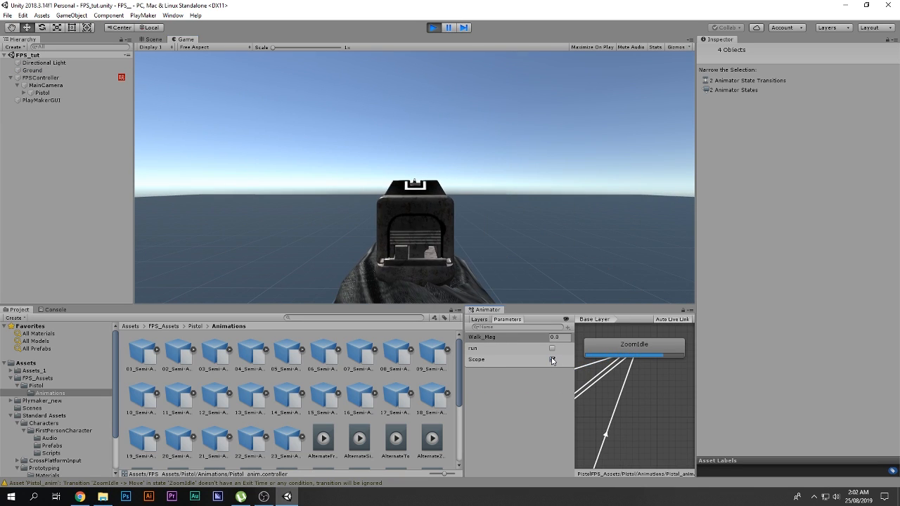
click(553, 360)
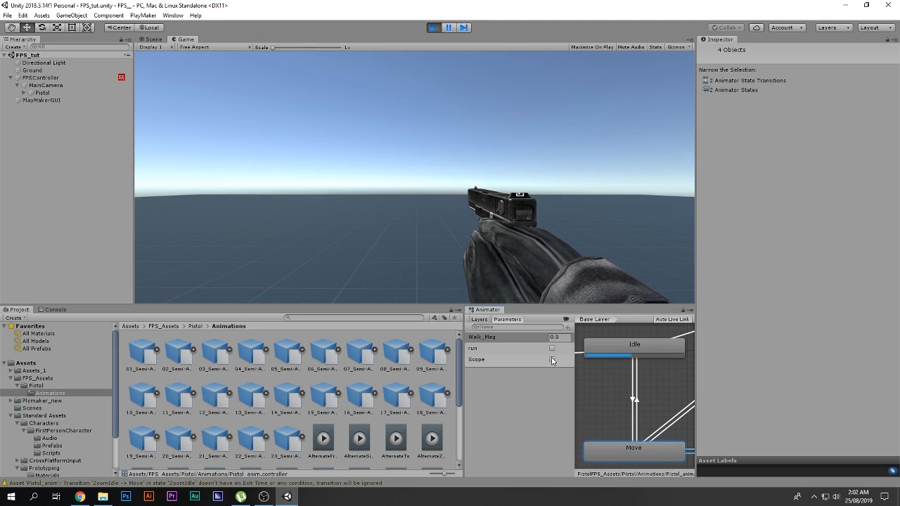
click(553, 360)
click(553, 360)
click(433, 27)
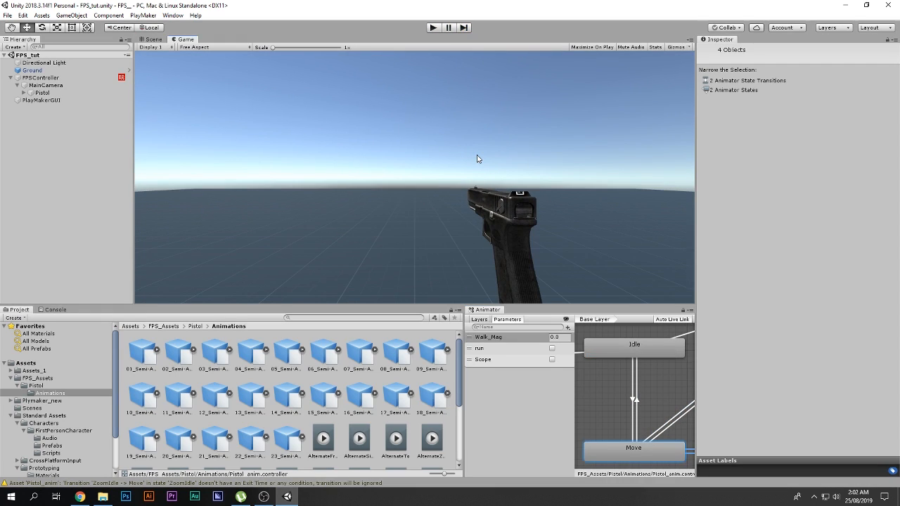
Dock the Animator back beside the Game view and open the FPSController's PlayMaker FSM for editing.
drag(487, 311, 243, 57)
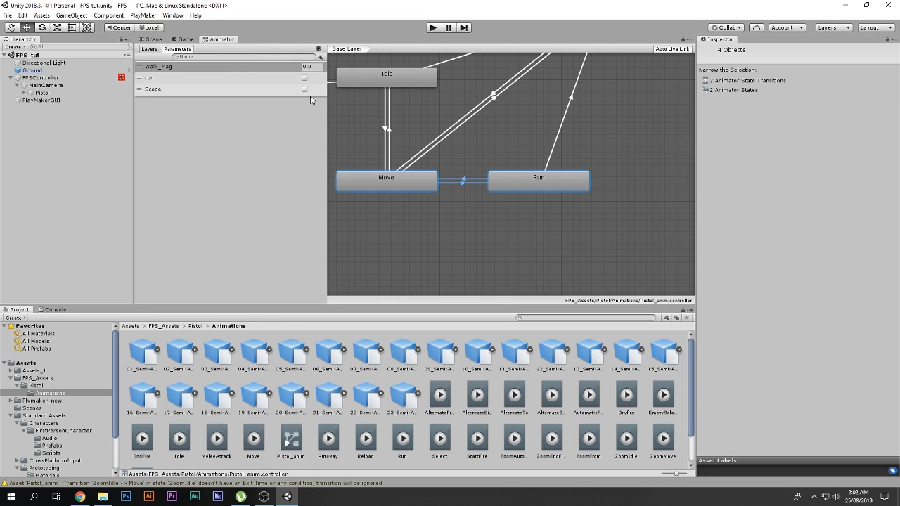
click(59, 85)
click(84, 77)
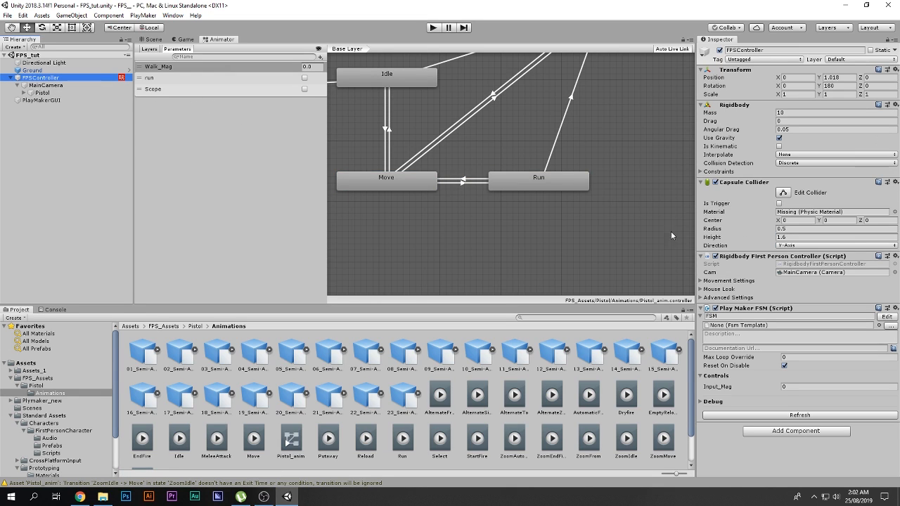
click(887, 317)
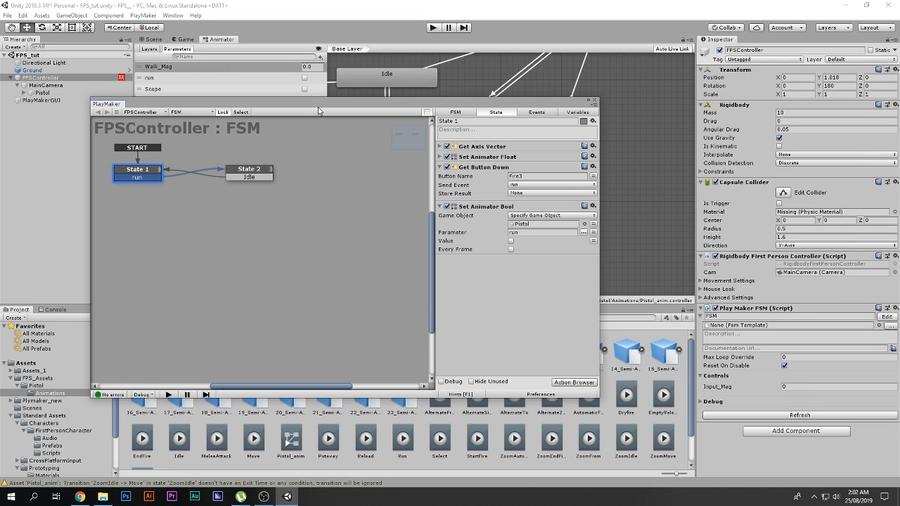
drag(320, 108, 419, 113)
Add a new state to the FSM, placed below and between State 1 and State 2.
click(357, 177)
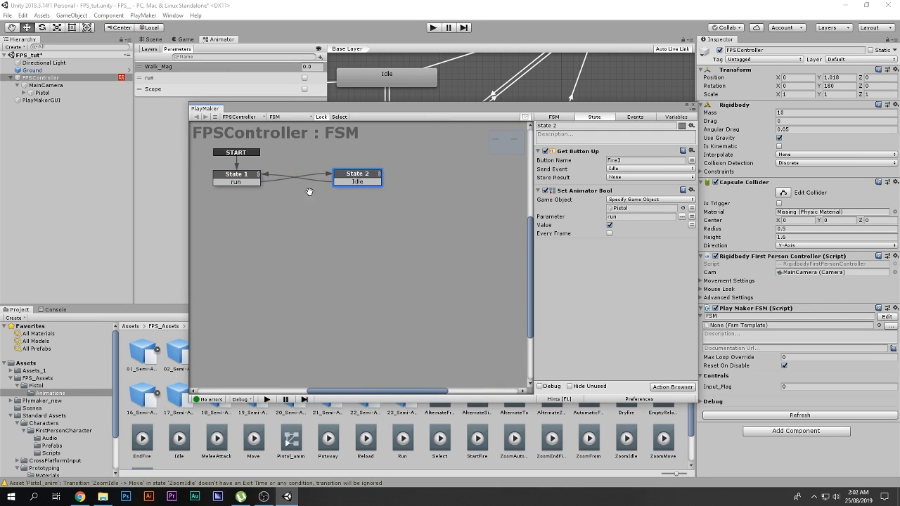
middle_drag(307, 189, 357, 189)
ctrl+click(339, 221)
drag(354, 226, 340, 240)
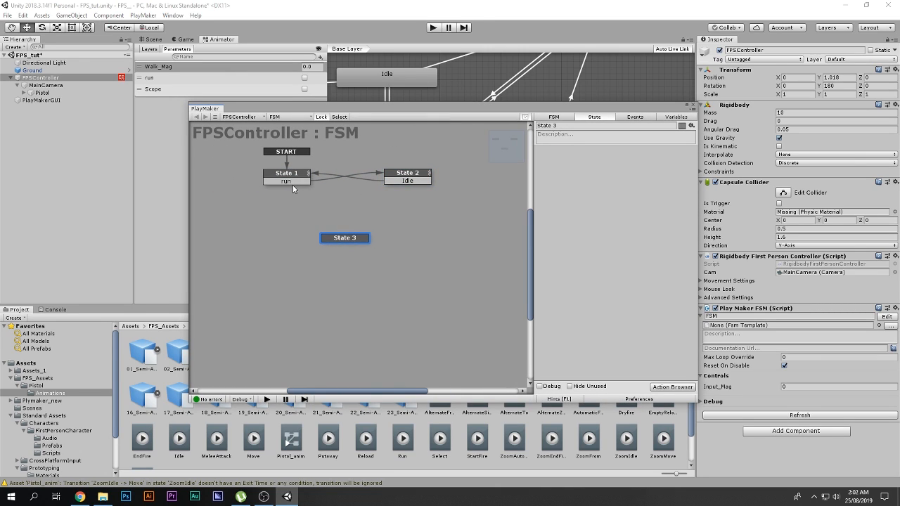
Rename the FSM's State 1 as Idle, State 2 as Run and State 3 as Scope.
click(288, 179)
click(571, 125)
text(Idle)
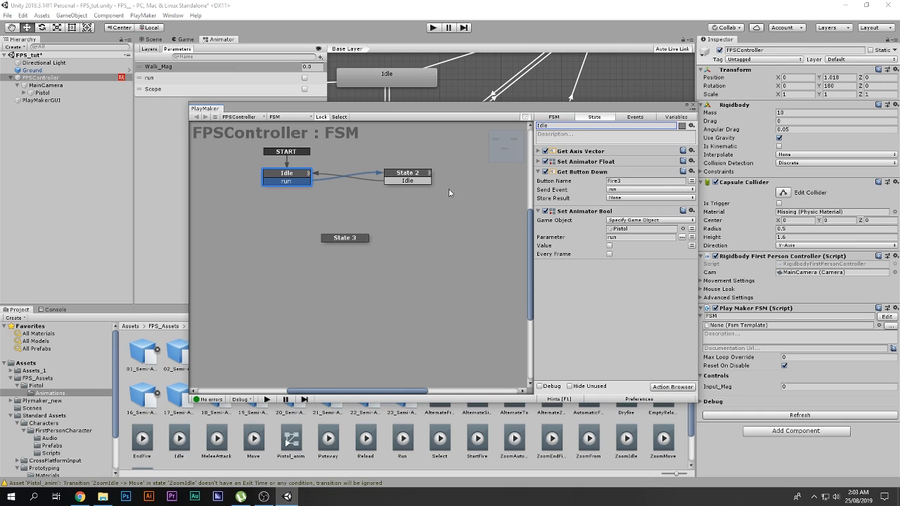
click(425, 177)
click(570, 126)
text(Run)
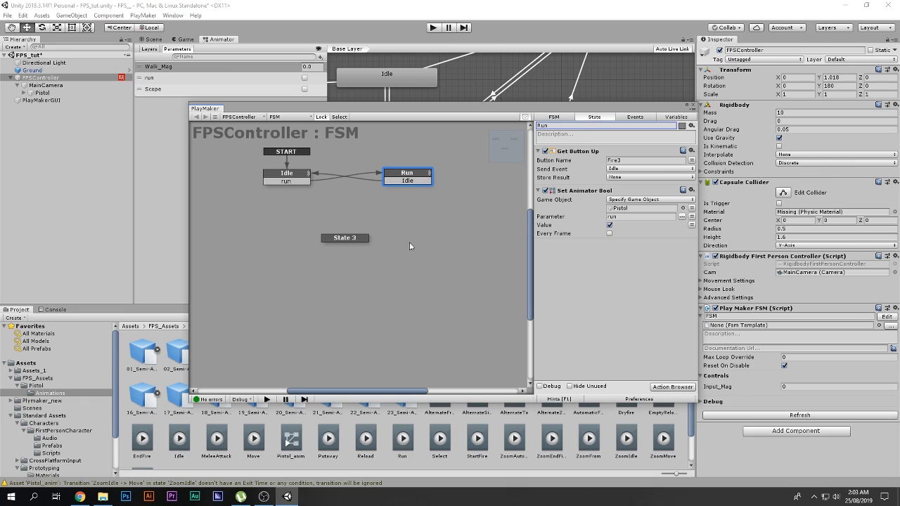
click(353, 238)
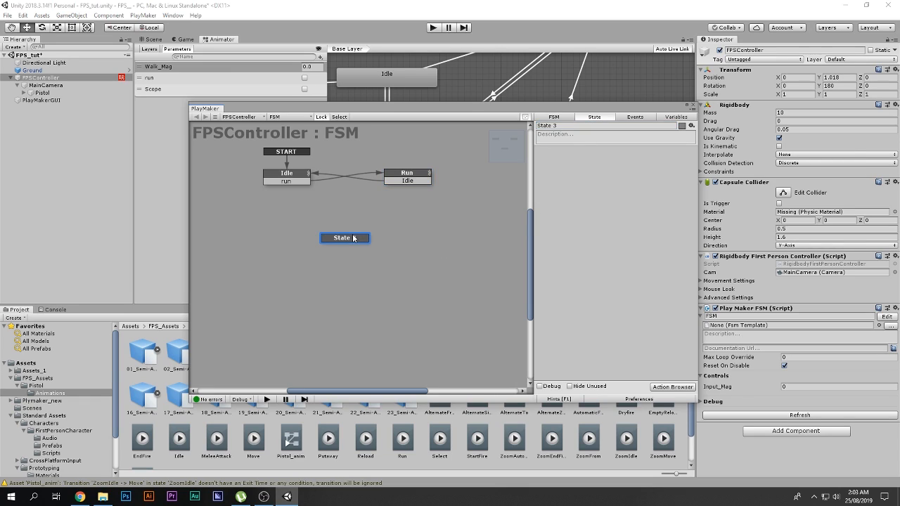
click(577, 125)
text(Scope)
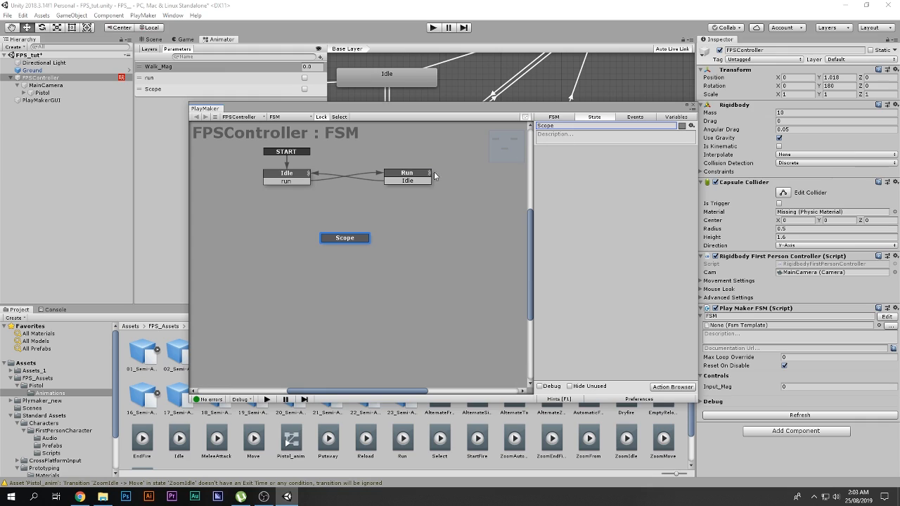
Add a Get Mouse Button Down action to the Idle state and set its button to Right.
click(294, 181)
click(538, 171)
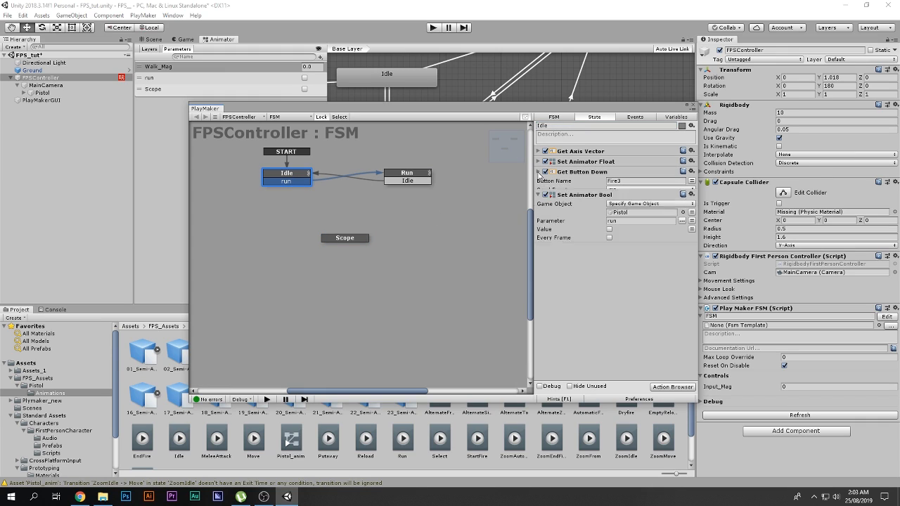
key(grave)
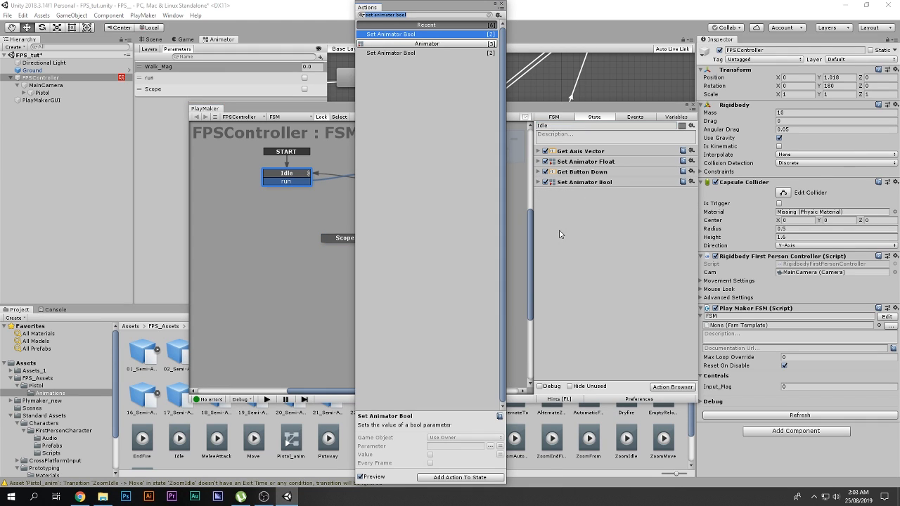
text(get m)
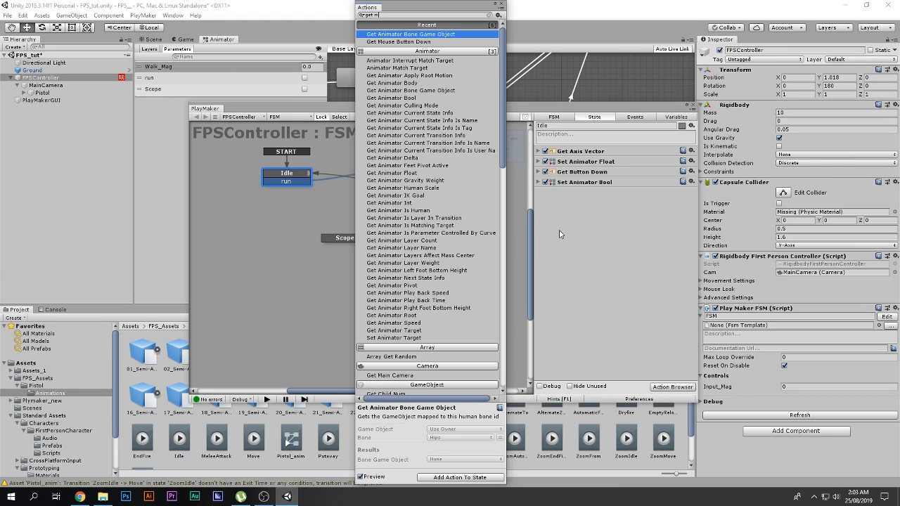
key(Down)
key(Return)
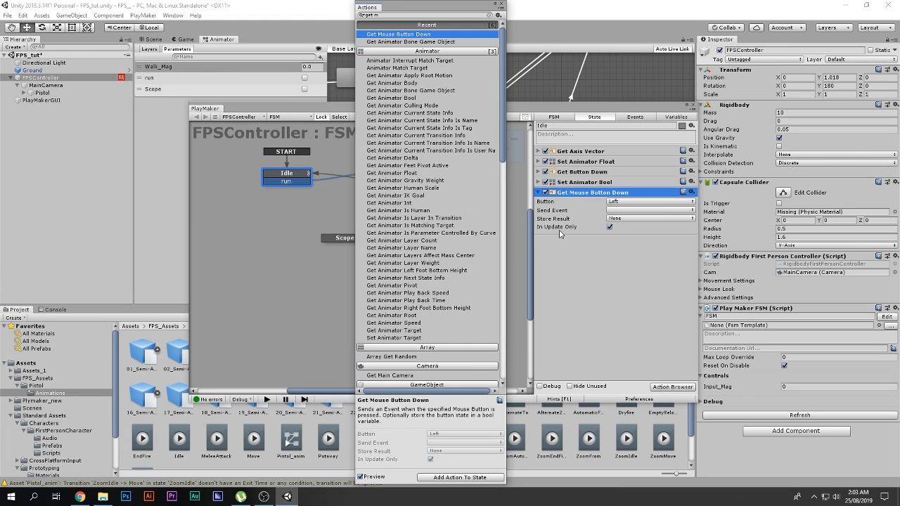
click(612, 206)
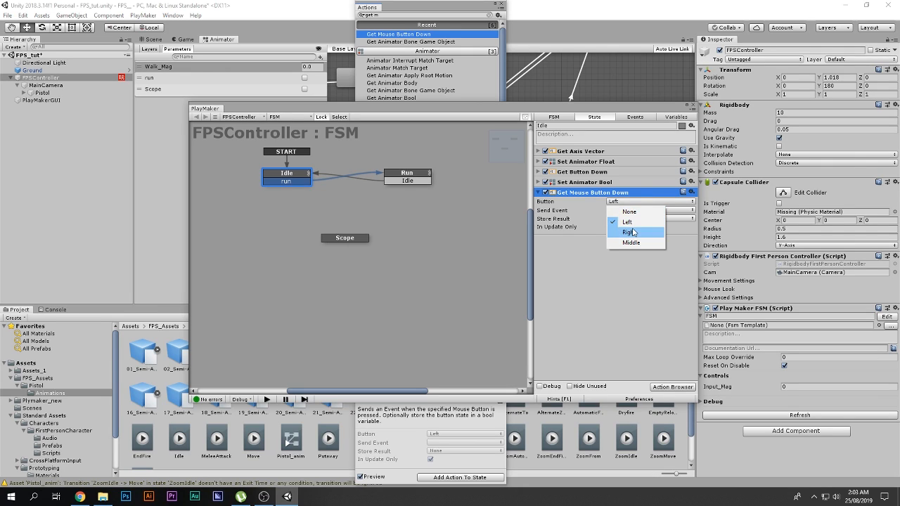
click(628, 232)
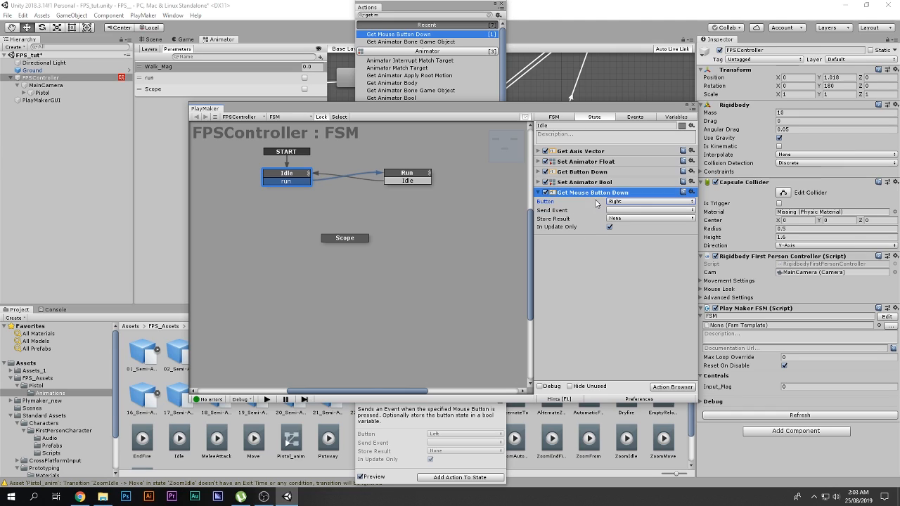
Create a new event named Scope as the event sent by Idle's Get Mouse Button Down action.
click(632, 212)
click(643, 287)
text(Scop)
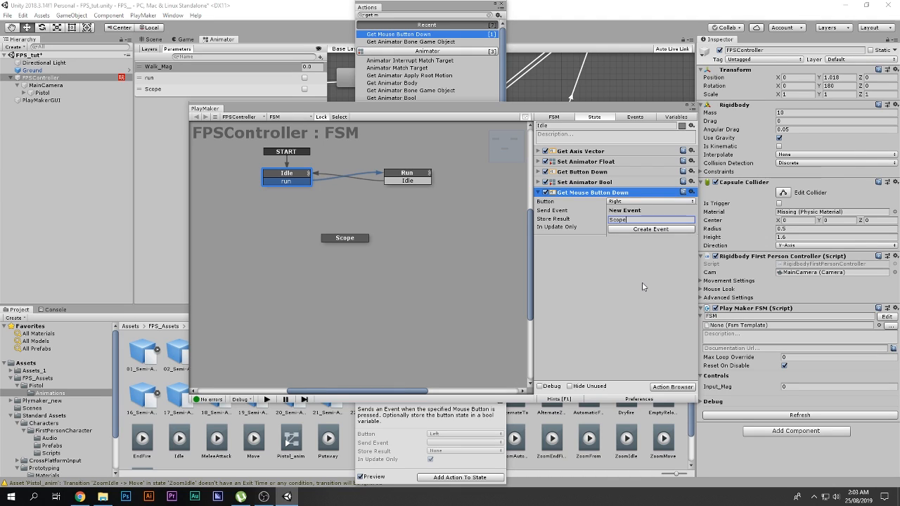
text(e)
key(Return)
Add a Scope transition to the Idle state and link it to the Scope state.
right_click(307, 174)
click(289, 180)
right_click(288, 177)
mouse_move(331, 181)
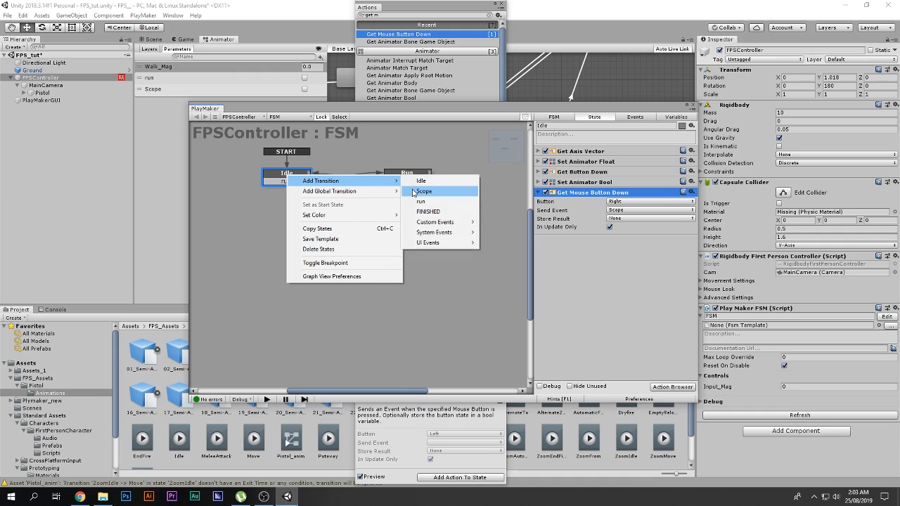
click(422, 189)
drag(327, 218, 344, 242)
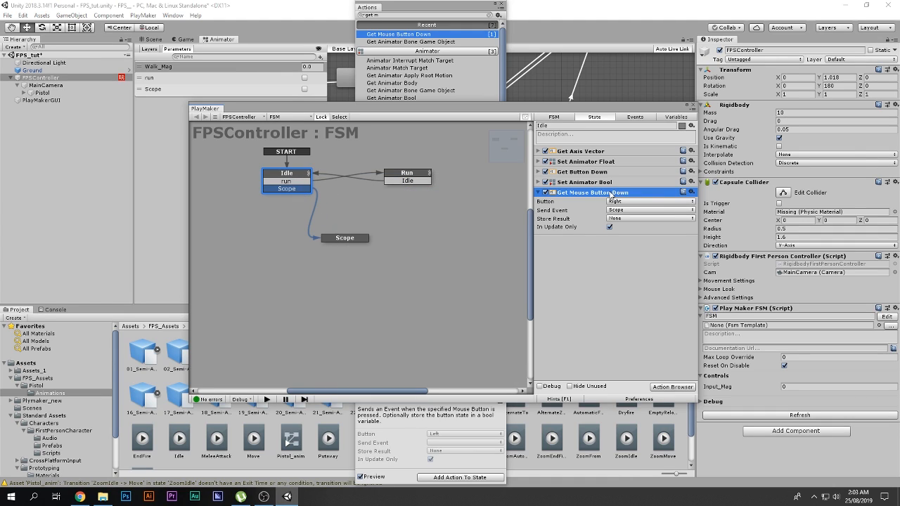
Copy the Get Mouse Button Down action from the Idle state into the Run state.
key(ctrl+c)
click(399, 175)
click(610, 234)
key(ctrl+v)
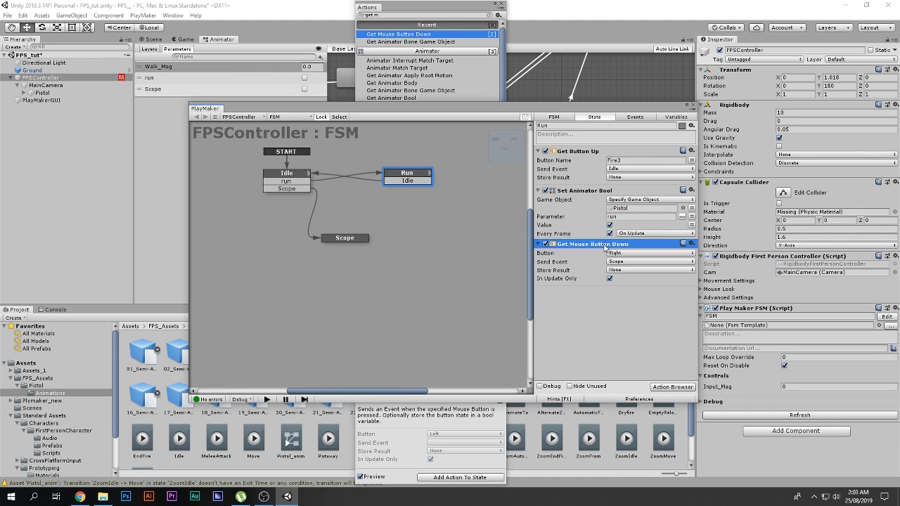
click(609, 234)
Add a Scope transition to the Run state and link it to the Scope state.
right_click(419, 184)
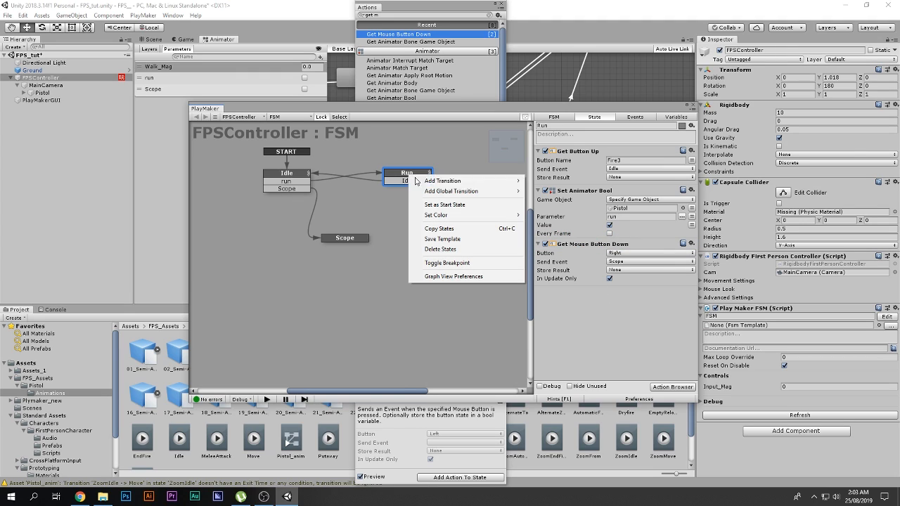
mouse_move(450, 180)
click(556, 191)
mouse_move(422, 188)
mouse_down()
mouse_move(348, 237)
mouse_move(344, 252)
mouse_up()
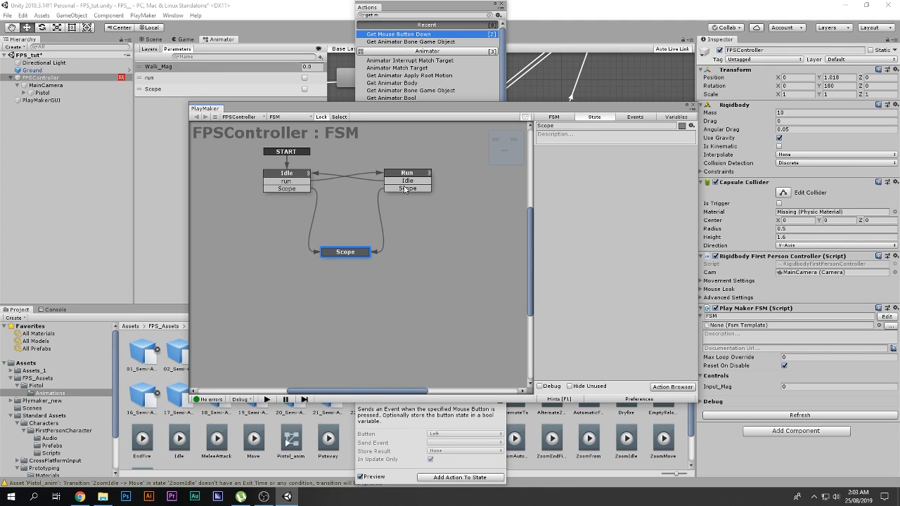
Paste the Get Mouse Button Down action into the Scope state and set its sent event to Idle.
key(ctrl+v)
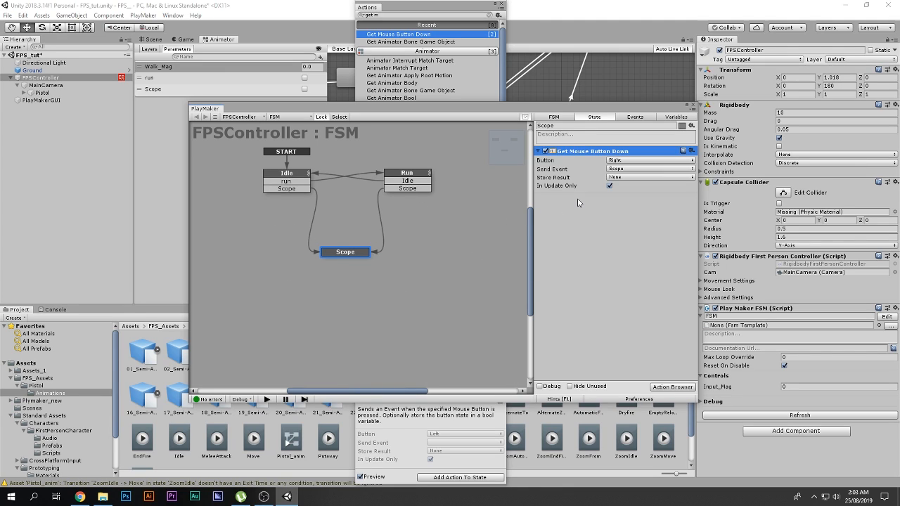
click(622, 170)
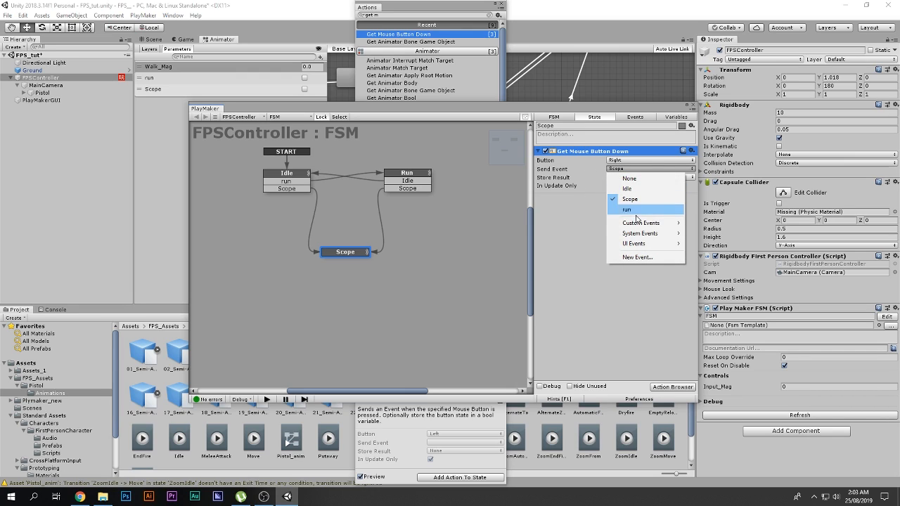
click(625, 189)
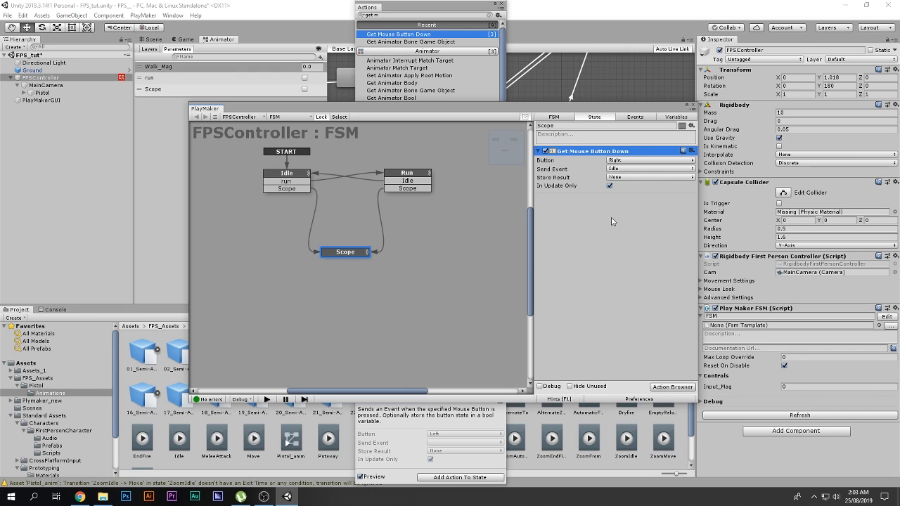
Add an Idle transition to the Scope state and link it back to the Idle state.
right_click(345, 258)
click(348, 262)
key(ctrl+z)
right_click(344, 258)
click(479, 258)
drag(345, 261, 313, 182)
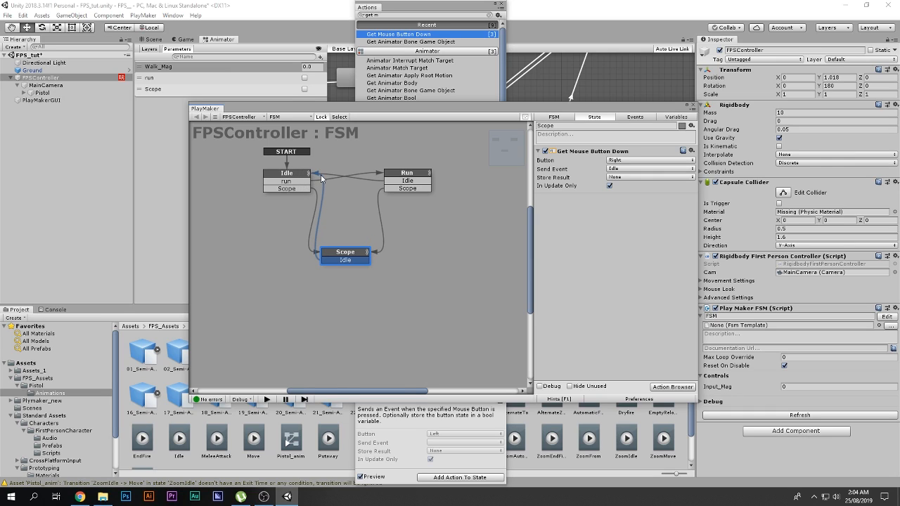
Nudge the Scope state down, close the action browser and start play mode with the FSM in view.
click(277, 172)
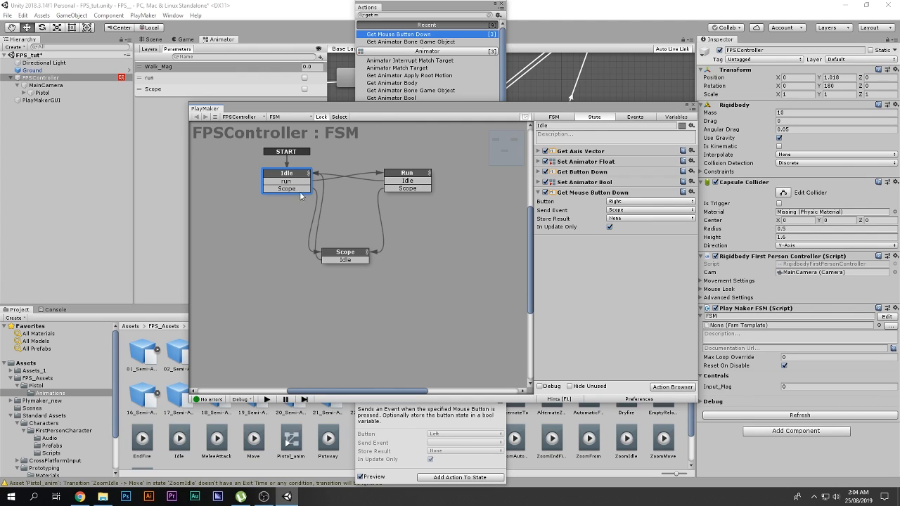
drag(334, 250, 340, 259)
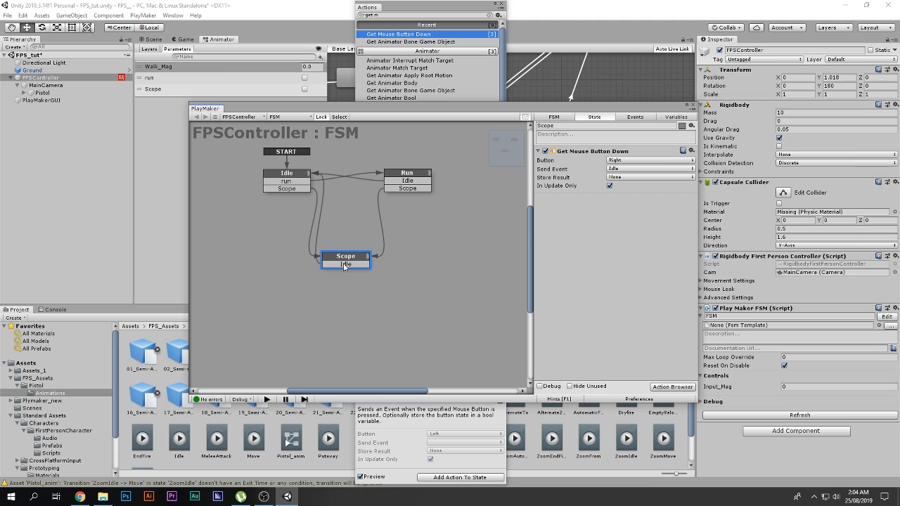
click(502, 4)
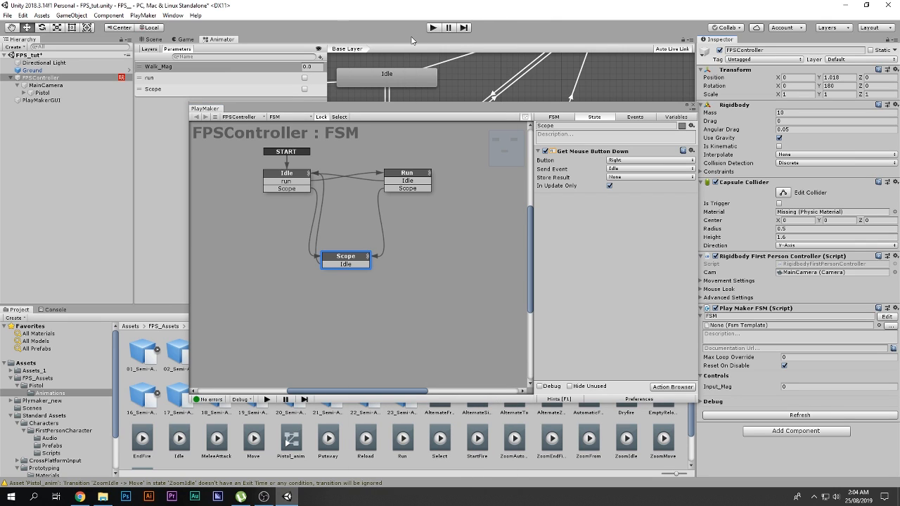
click(433, 28)
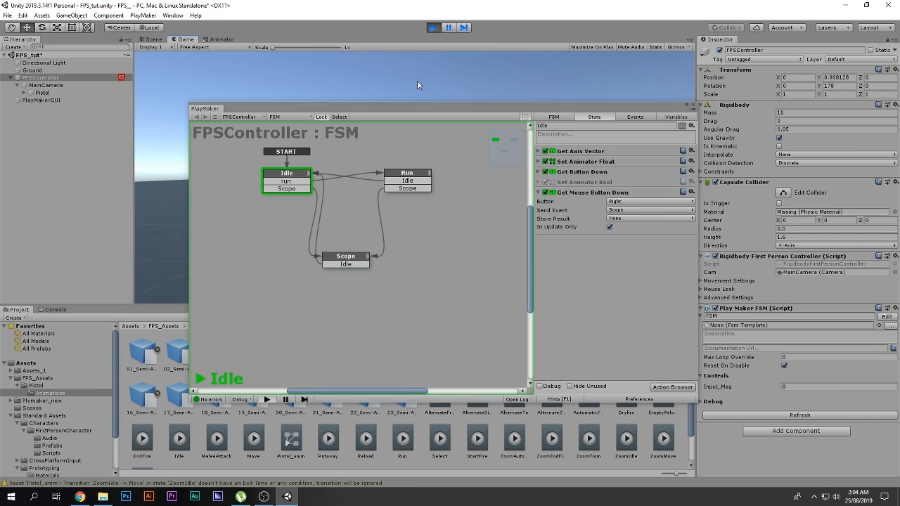
Test the FSM in play mode by toggling Scope from the Idle and Run states, and stop playing.
right_click(417, 83)
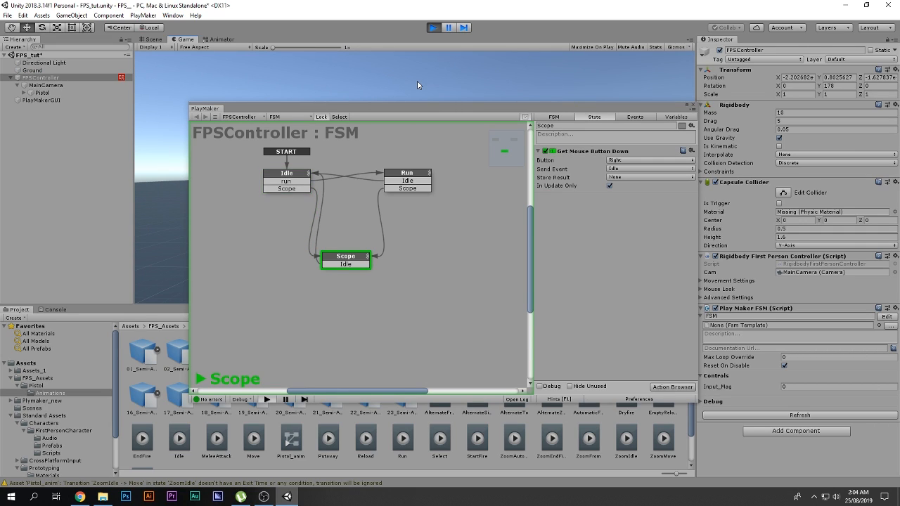
right_click(417, 85)
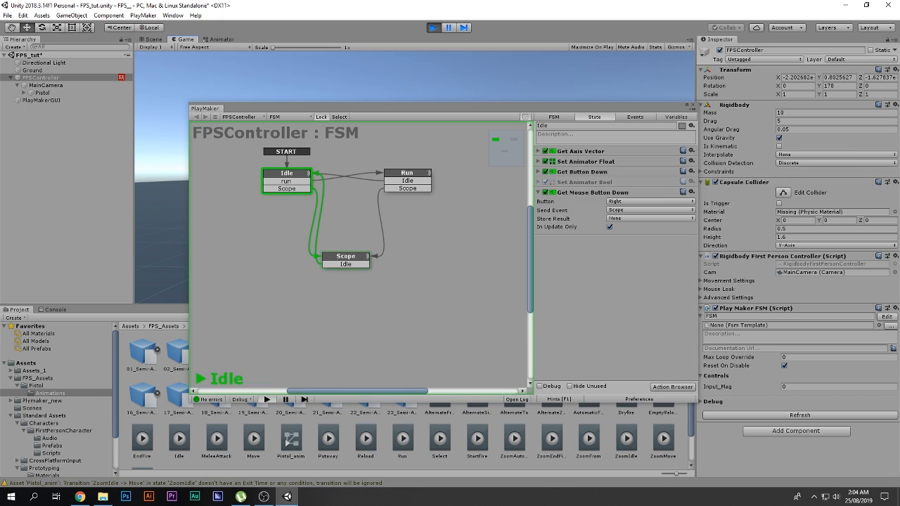
key(w)
right_click(416, 81)
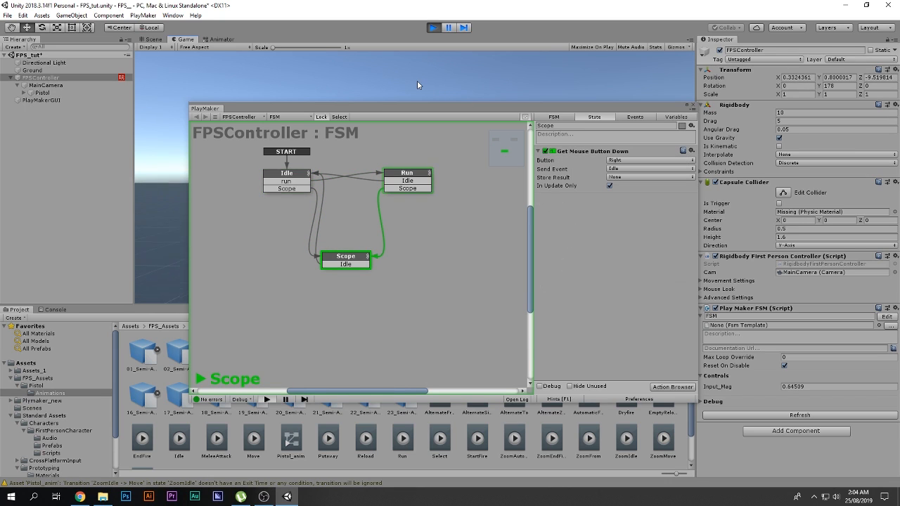
click(433, 28)
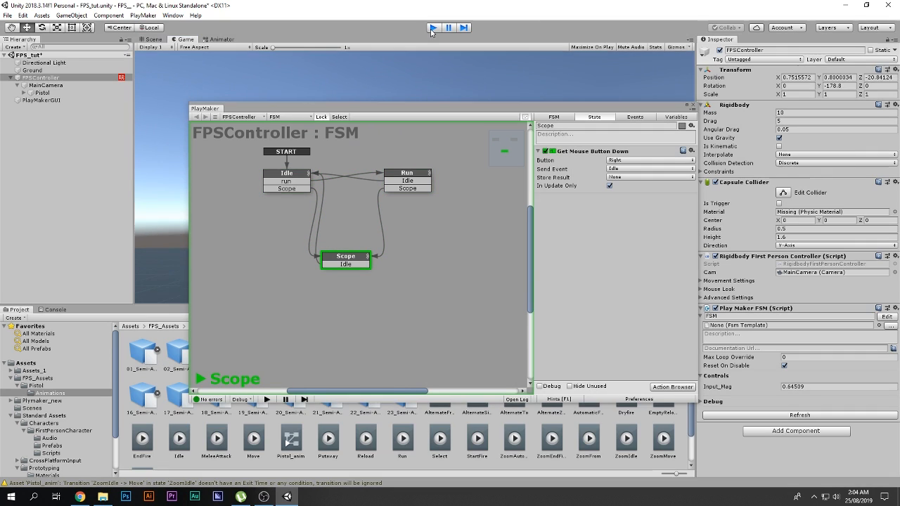
Nudge the Scope state and copy the Run state's Set Animator Bool action into it.
drag(343, 263, 349, 263)
click(407, 181)
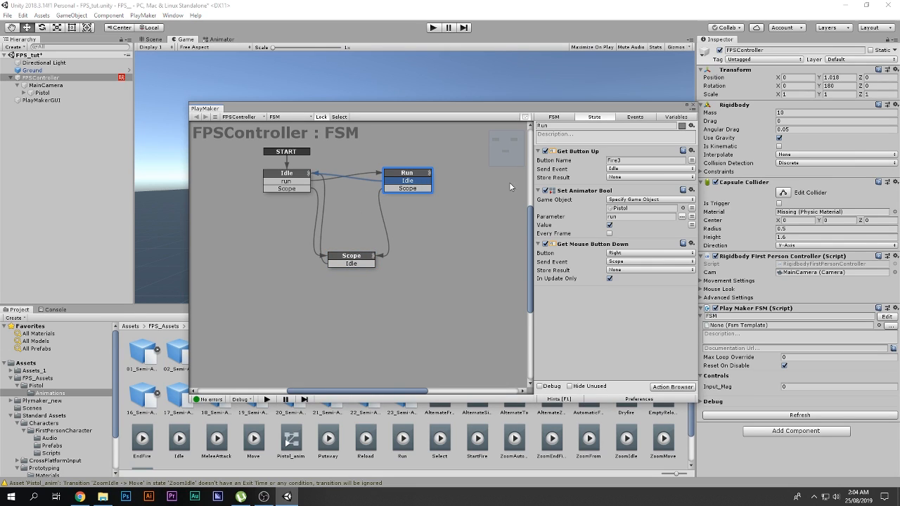
click(576, 190)
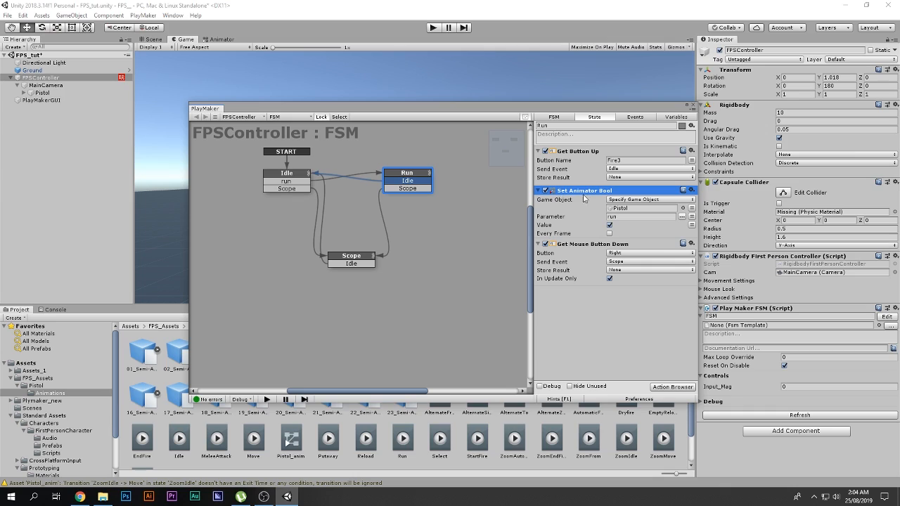
click(363, 264)
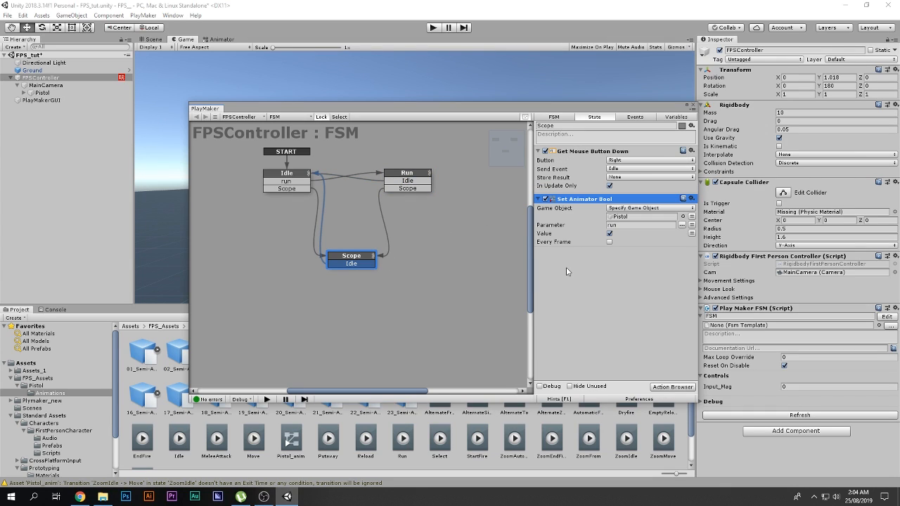
Set the parameter of the Scope state's Set Animator Bool action to Scope, copying the name from the Animator parameters.
click(223, 39)
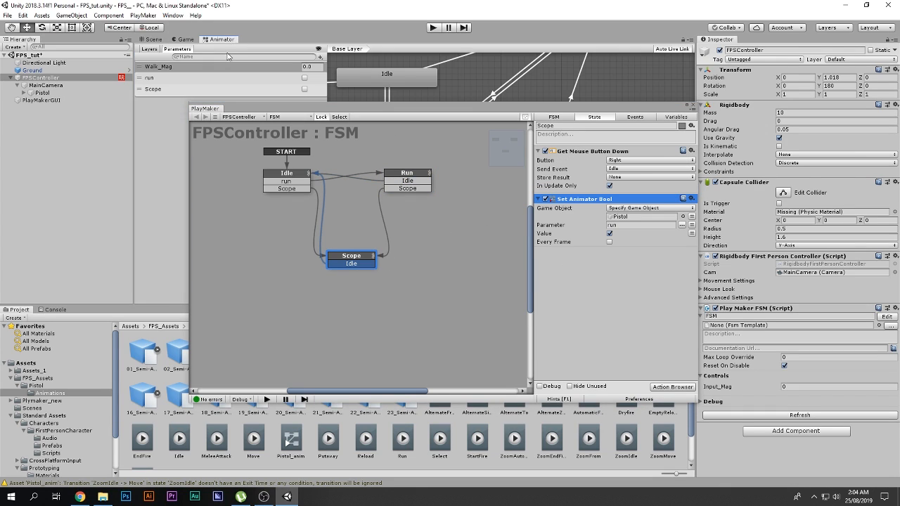
click(154, 90)
double_click(155, 91)
key(ctrl+c)
click(618, 225)
key(ctrl+v)
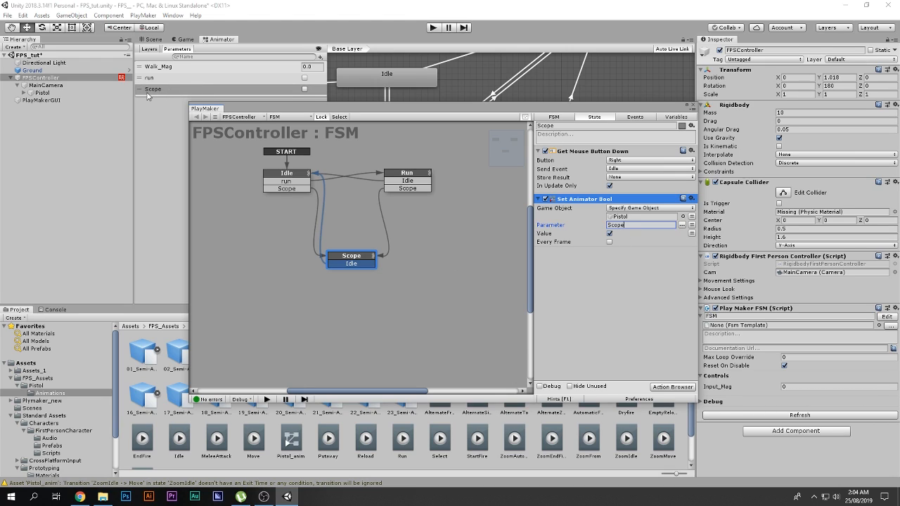
Copy the Scope Set Animator Bool action into the Run and Idle states with its value turned off, and close the FSM editor.
click(583, 202)
click(414, 176)
click(580, 302)
click(609, 327)
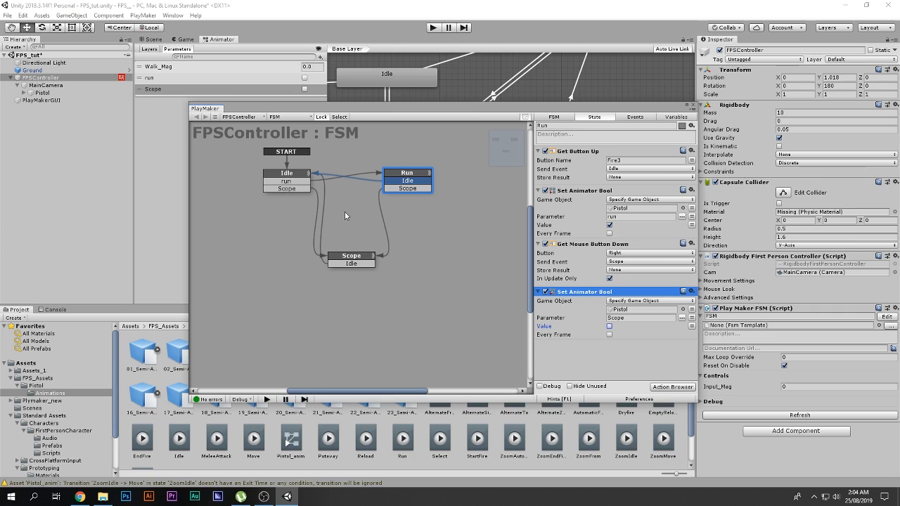
click(301, 185)
key(ctrl+v)
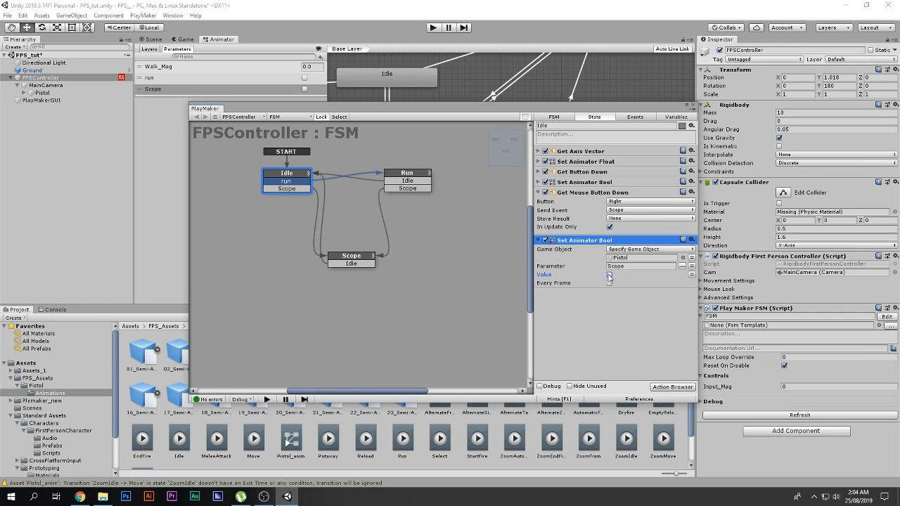
click(698, 104)
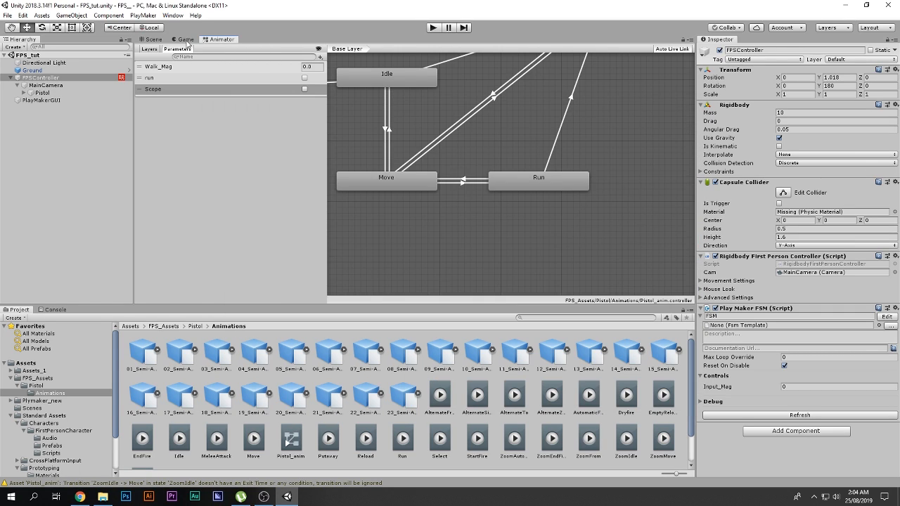
Play-test the scene by walking, running and jumping while toggling the pistol's aim on and off, and stop playing.
click(186, 39)
click(433, 27)
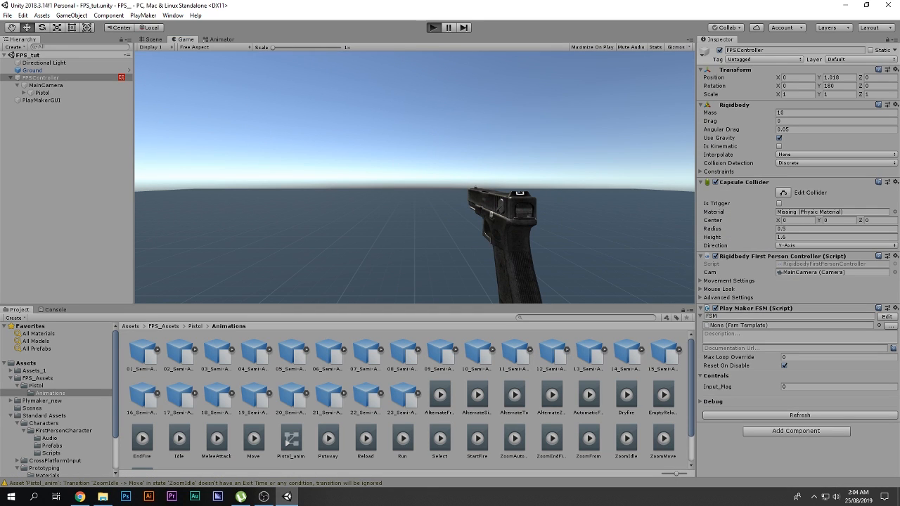
key(w)
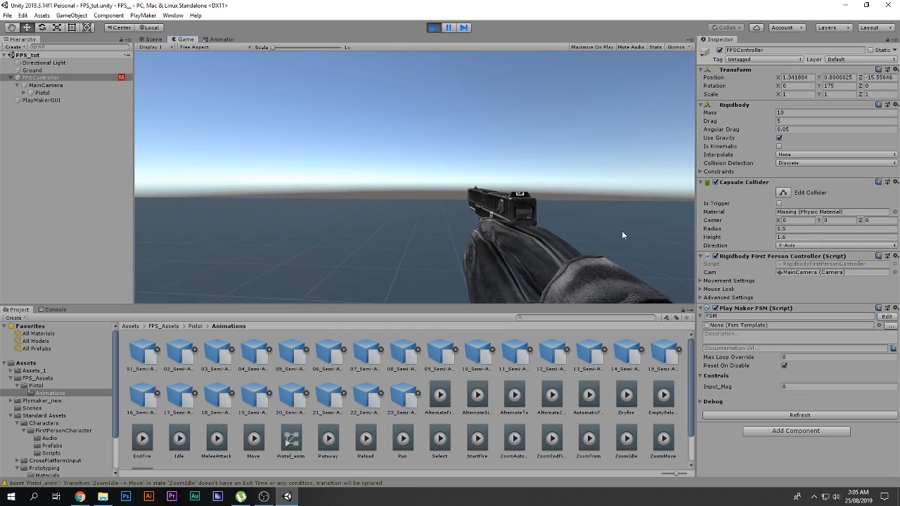
right_click(620, 231)
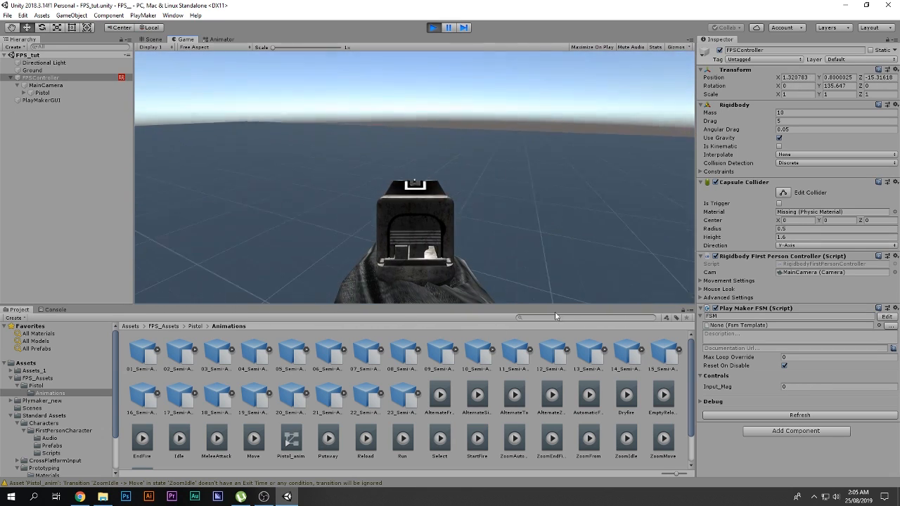
key(w)
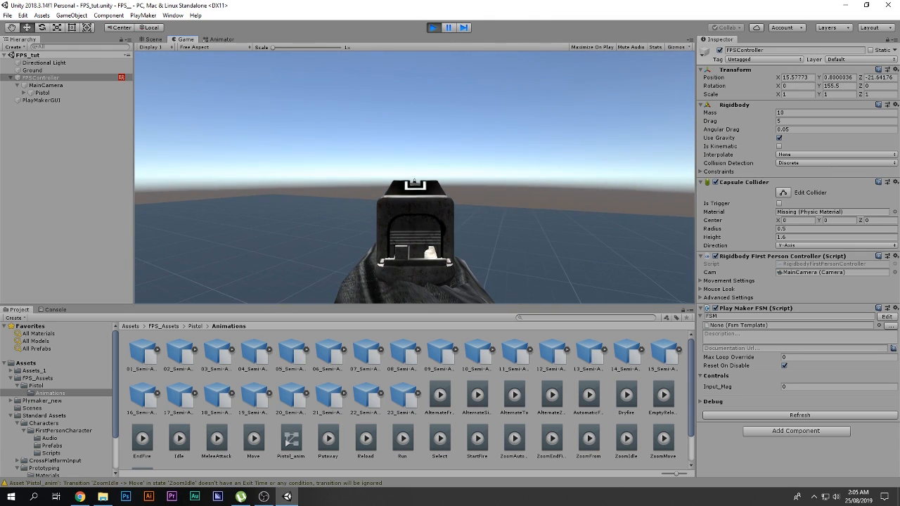
right_click(639, 230)
key(w)
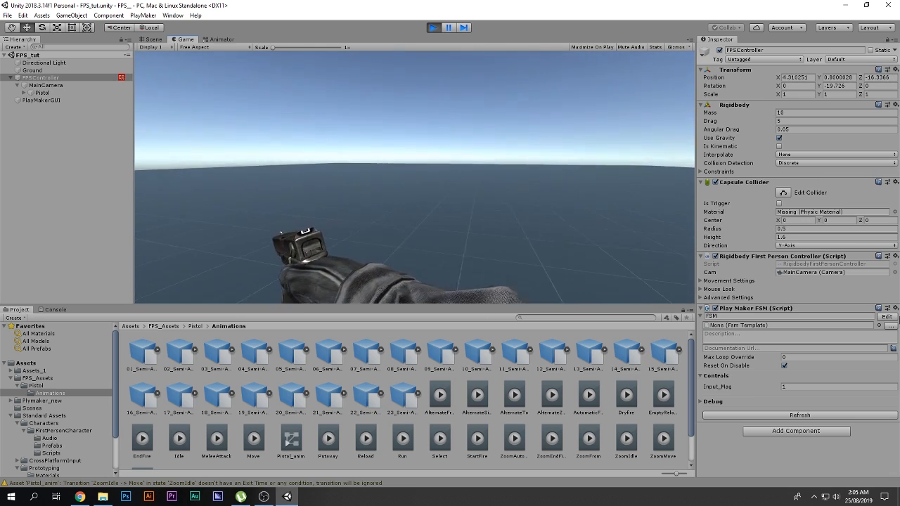
right_click(570, 295)
key(w)
key(a)
key(space)
right_click(568, 295)
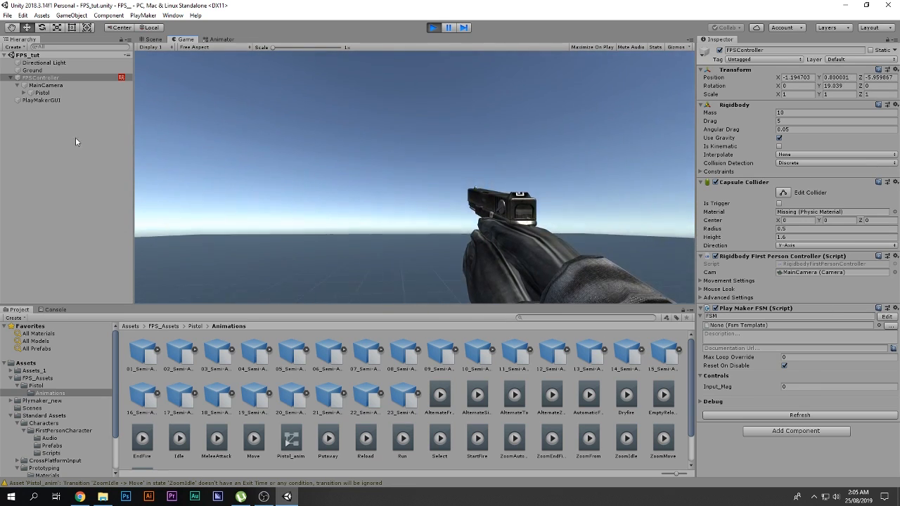
click(434, 27)
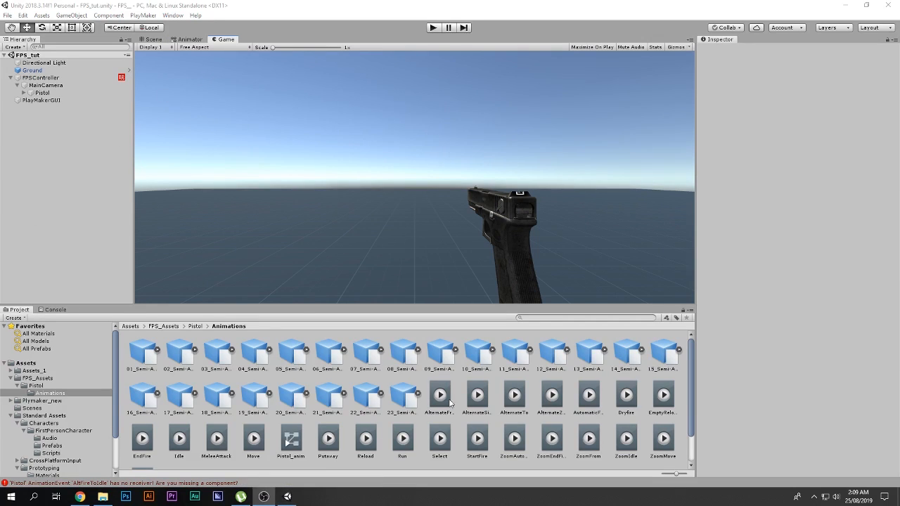
Find the 22_Semi-Automatic_Pistol AlternateSingleFire animation and add it to the pistol's Animator graph as a state above Idle.
click(224, 402)
key(Right)
key(Right)
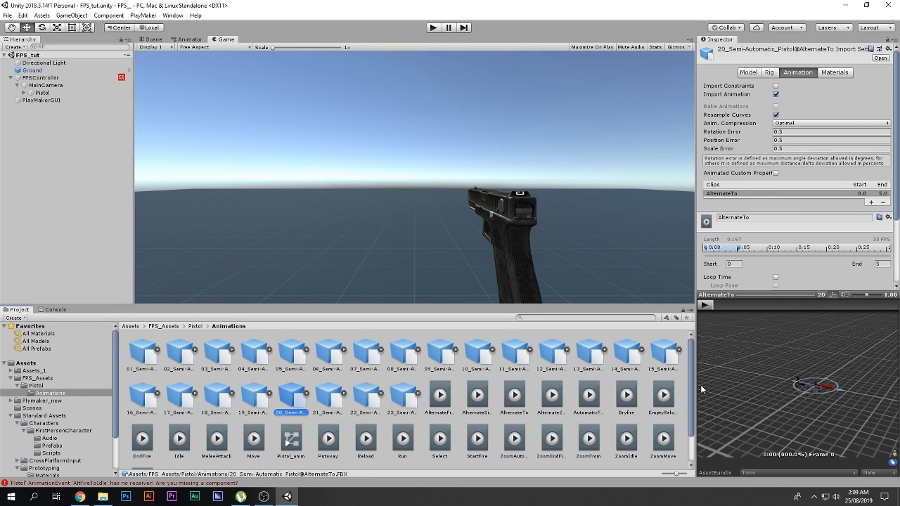
key(Right)
key(Right)
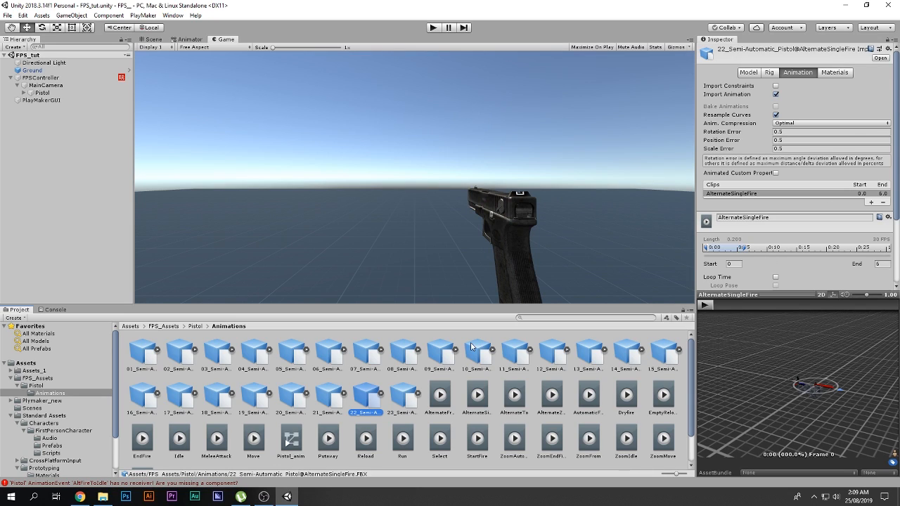
click(256, 161)
click(188, 38)
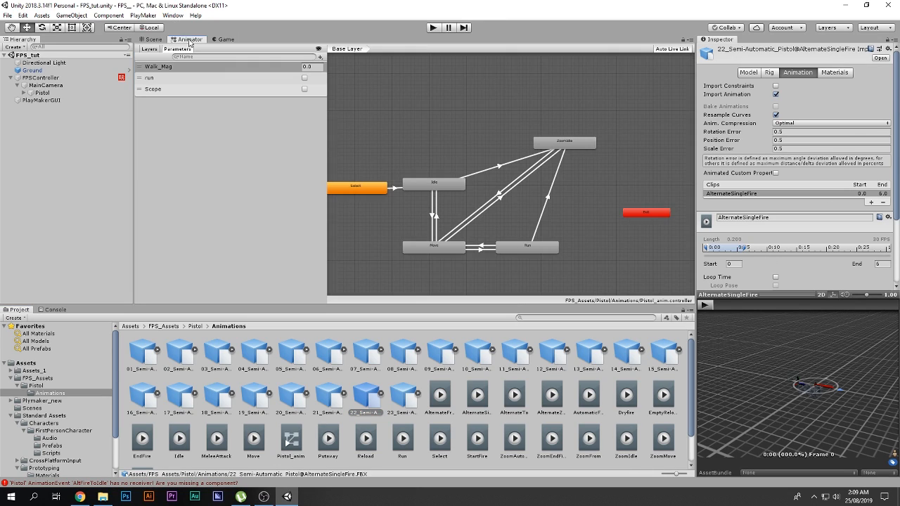
drag(410, 171, 419, 161)
click(436, 161)
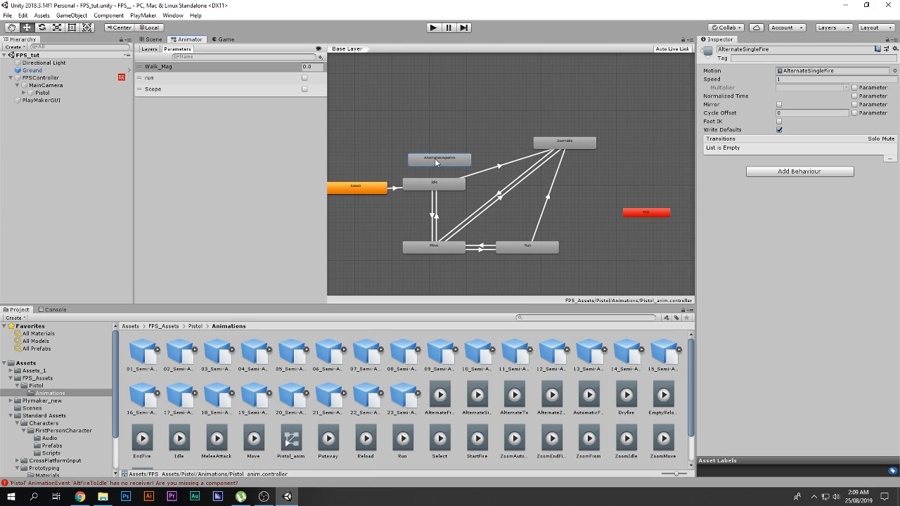
Rename the AlternateSingleFire state to Fire and space it and ZoomIdle apart in the graph.
double_click(754, 50)
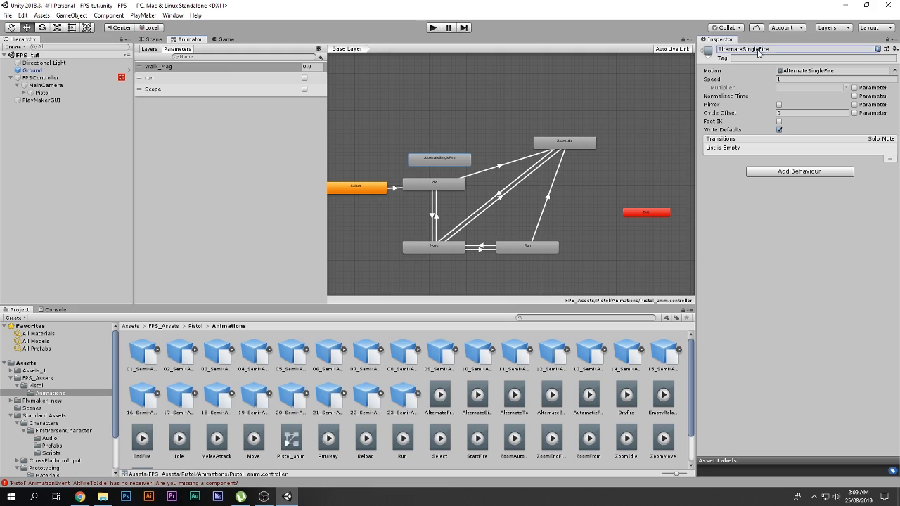
text(Fire)
drag(439, 163, 486, 123)
drag(567, 145, 622, 169)
drag(501, 118, 518, 141)
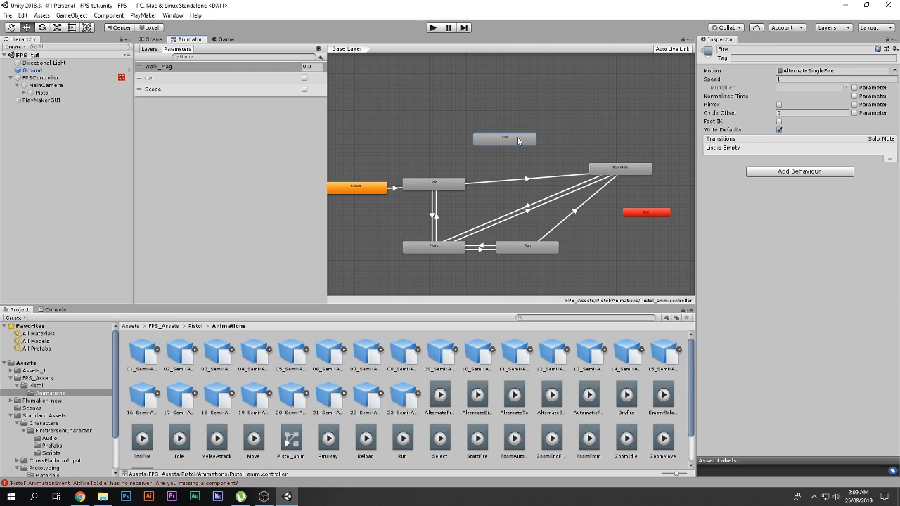
Make a transition from the Idle state to the Fire state.
scroll(513, 194, up, 2)
click(413, 185)
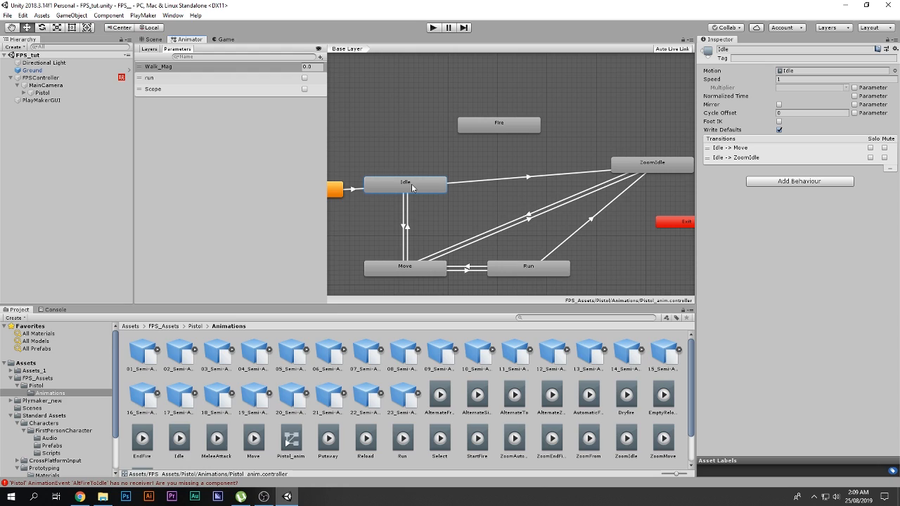
right_click(413, 187)
click(422, 191)
click(495, 125)
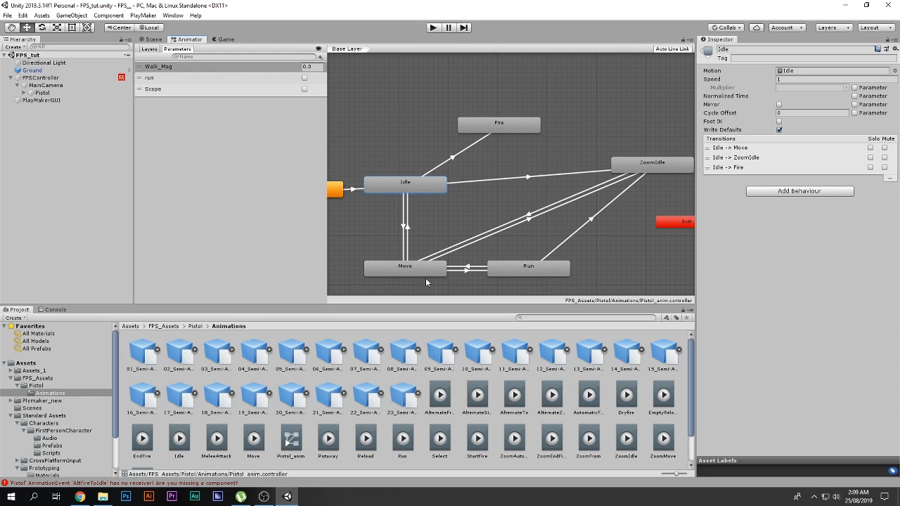
Make transitions from the Move state and the Run state to the Fire state.
right_click(419, 271)
click(429, 275)
click(496, 128)
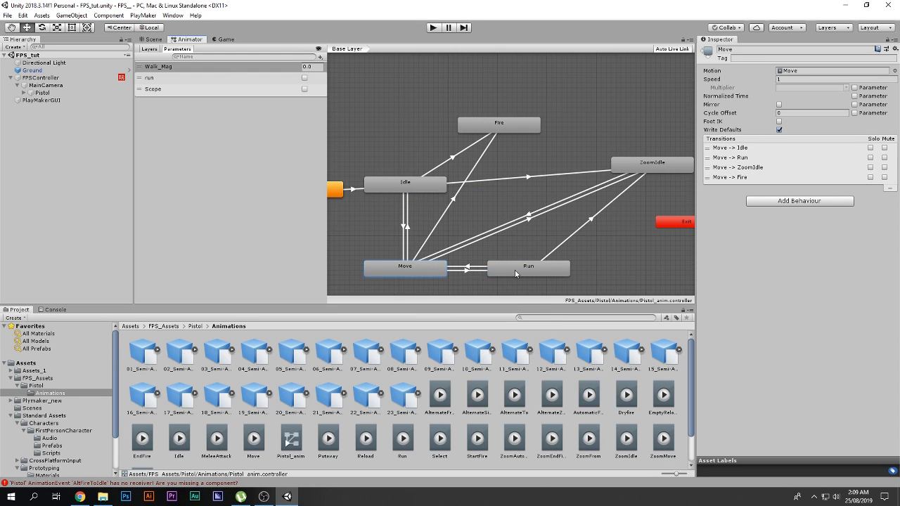
click(517, 275)
right_click(517, 275)
click(536, 278)
click(514, 129)
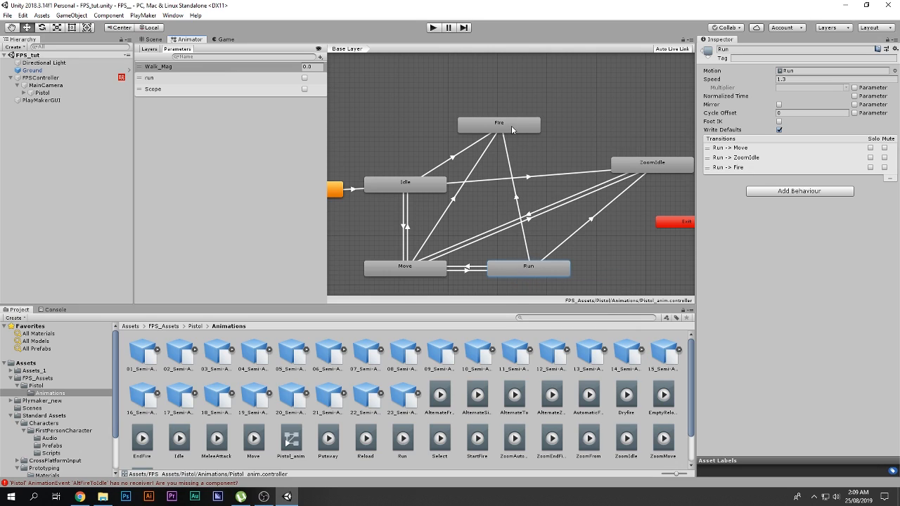
click(648, 167)
right_click(649, 169)
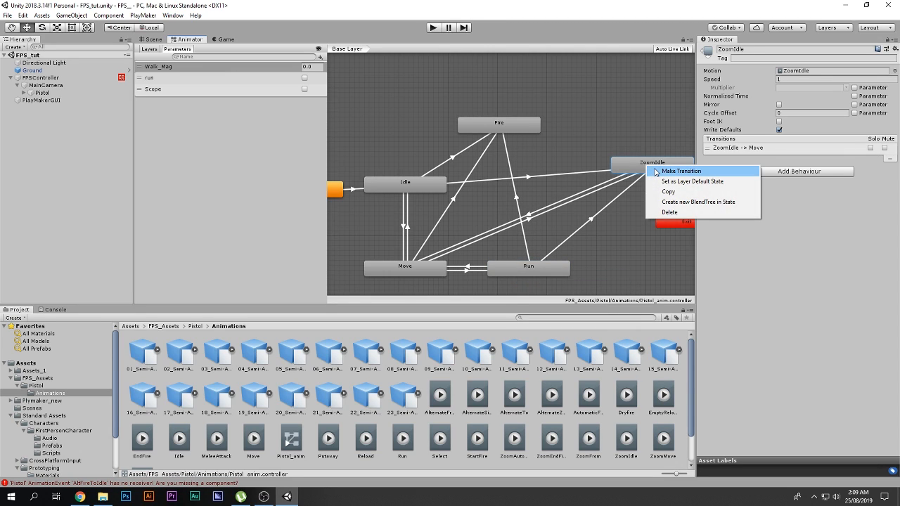
click(675, 171)
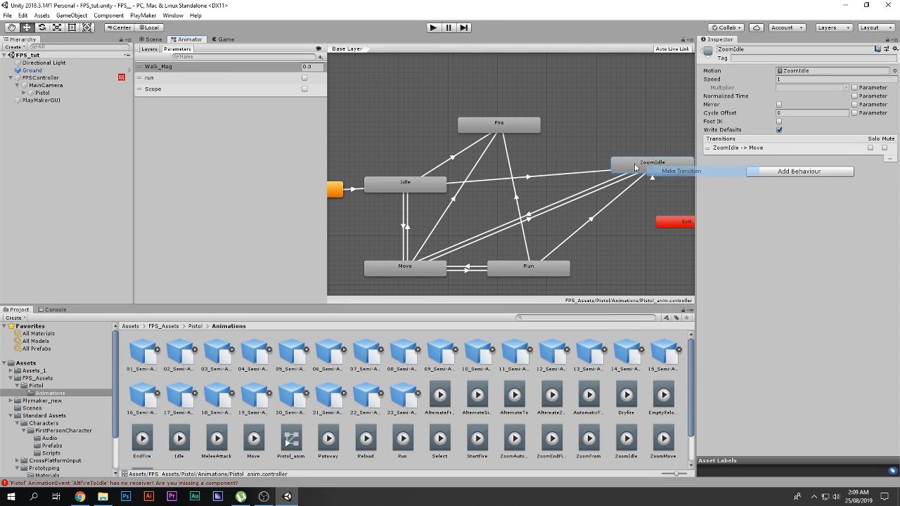
click(579, 132)
Rearrange the graph so Fire sits higher above the other states and ZoomIdle lines up with Idle.
drag(521, 128, 537, 114)
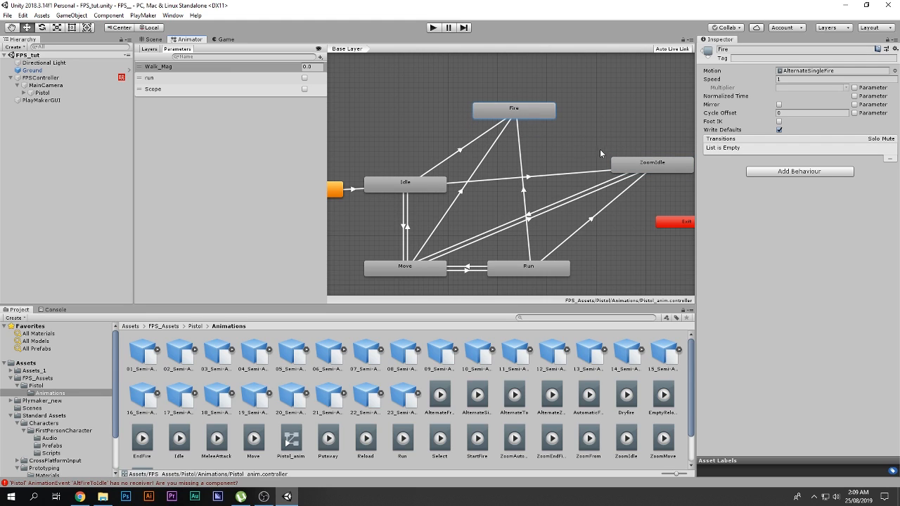
mouse_move(642, 170)
mouse_down()
mouse_move(588, 163)
mouse_move(589, 185)
mouse_move(643, 182)
mouse_up()
middle_drag(586, 187, 563, 187)
mouse_move(479, 117)
mouse_down()
mouse_move(549, 134)
mouse_move(545, 93)
mouse_move(478, 109)
mouse_up()
mouse_move(648, 176)
mouse_down()
mouse_move(666, 176)
mouse_move(662, 184)
mouse_up()
drag(492, 110, 537, 105)
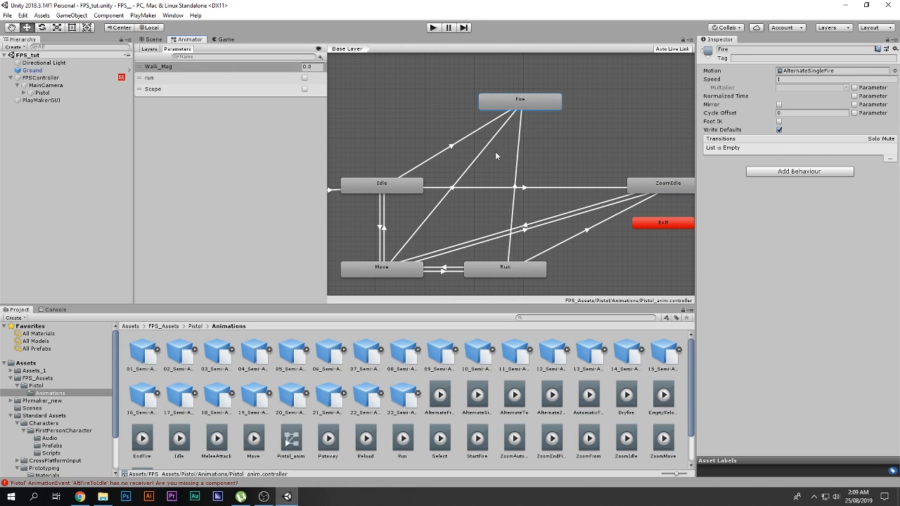
Turn off Has Exit Time on the transitions from Idle, Move and Run to Fire, and nudge the Fire state slightly up.
click(446, 149)
click(779, 124)
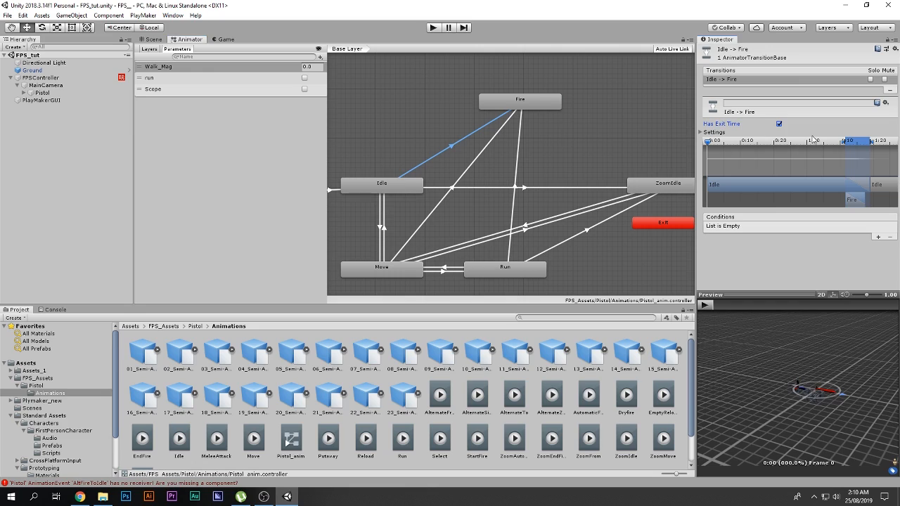
click(498, 139)
click(778, 124)
click(520, 139)
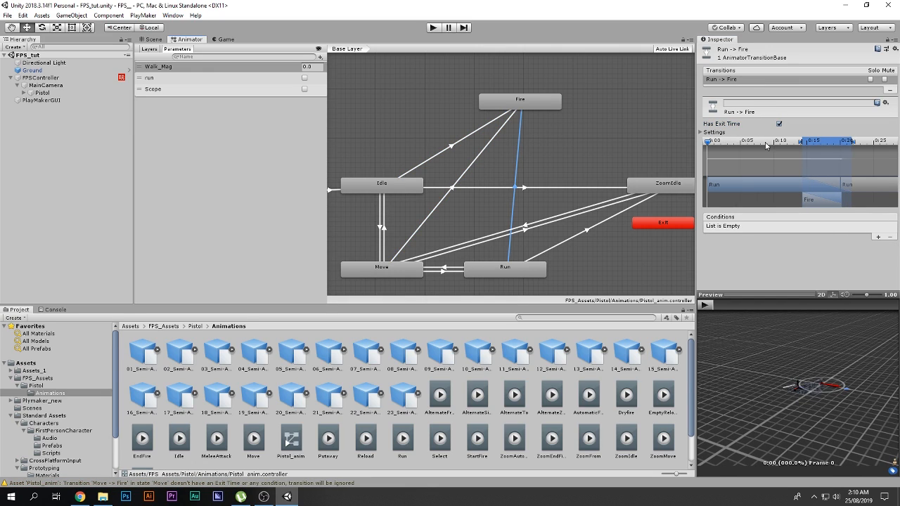
click(779, 124)
drag(523, 109, 528, 104)
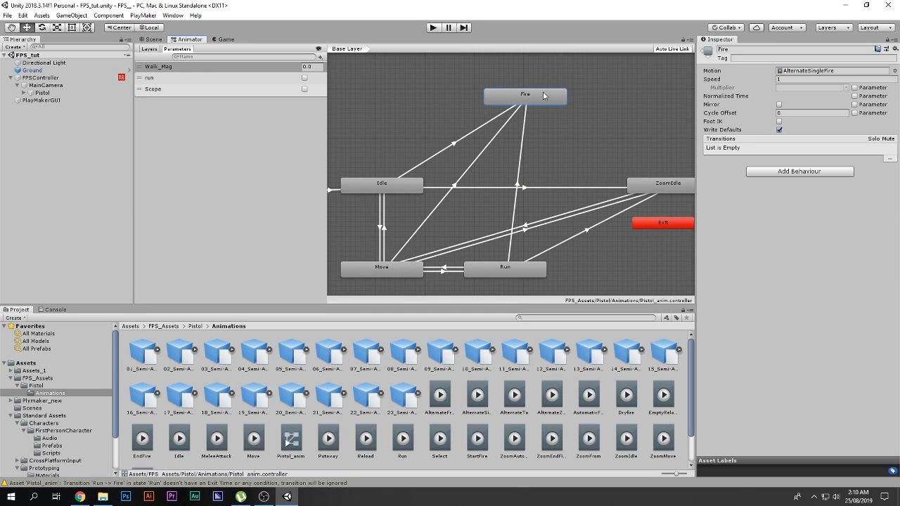
right_click(538, 94)
click(562, 98)
click(384, 185)
click(468, 134)
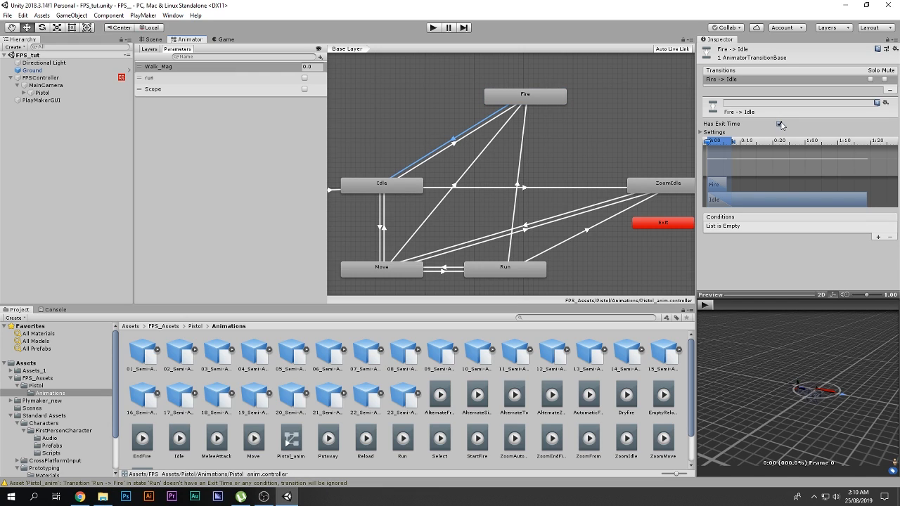
click(778, 124)
key(Delete)
Make a transition from the Fire state to the Move state with Has Exit Time enabled.
right_click(518, 102)
click(545, 104)
click(399, 268)
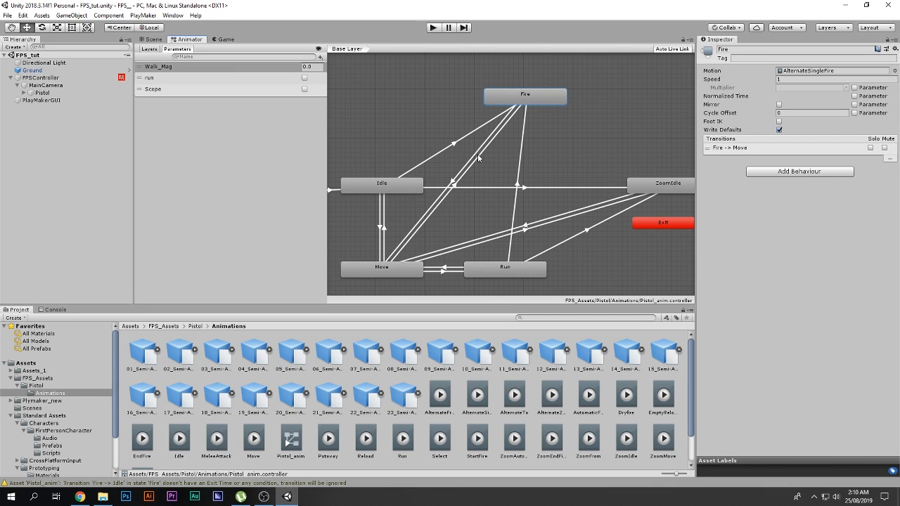
click(478, 154)
click(779, 123)
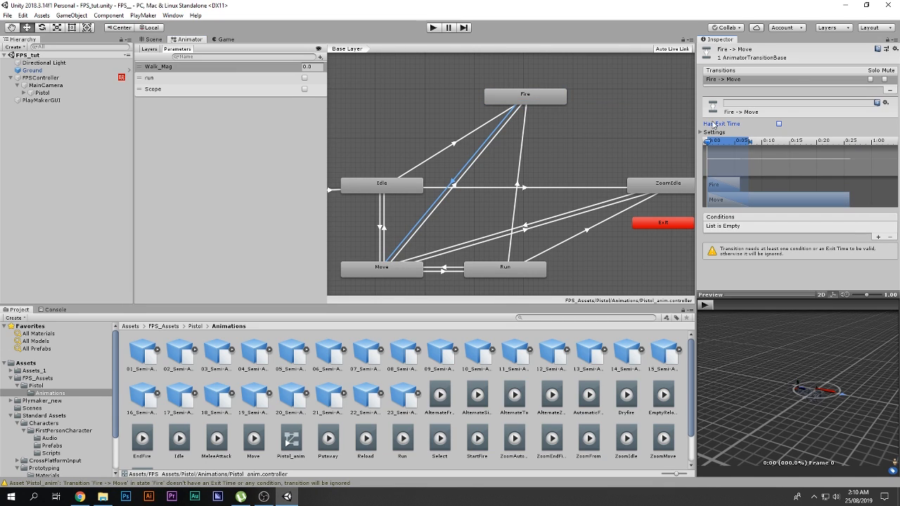
click(779, 124)
Review the Idle, Move, Run and Fire states and both Move–Fire transitions, and scrub the Fire-to-Move preview.
click(470, 156)
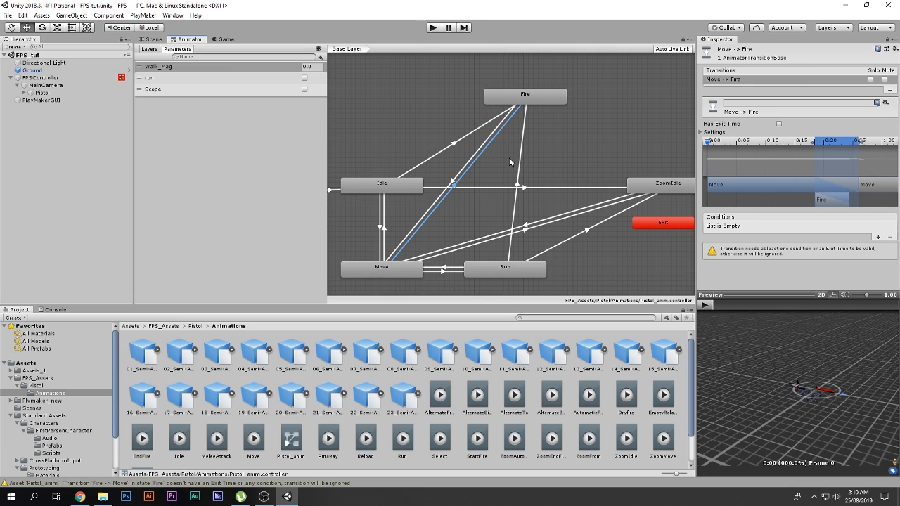
click(396, 185)
click(378, 272)
click(497, 272)
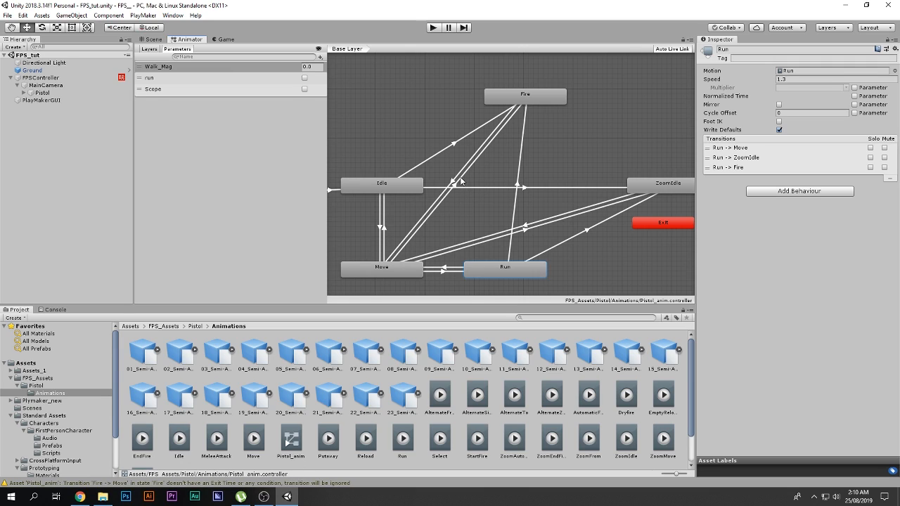
click(523, 105)
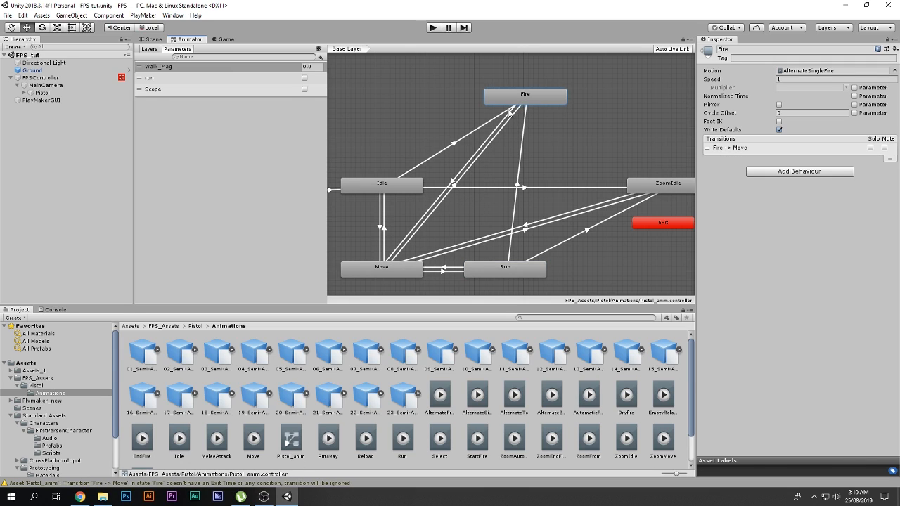
click(426, 223)
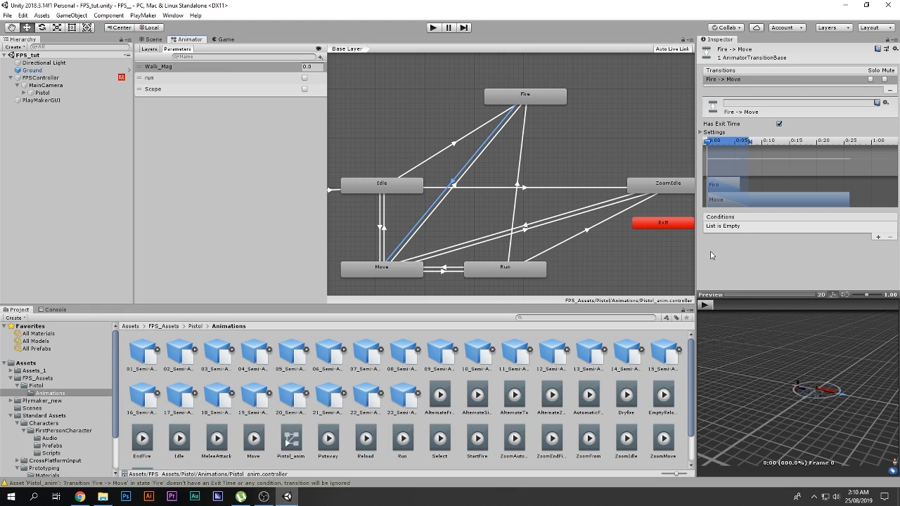
drag(715, 305, 26, 313)
Add a Trigger parameter named Fire to the animator controller.
click(320, 57)
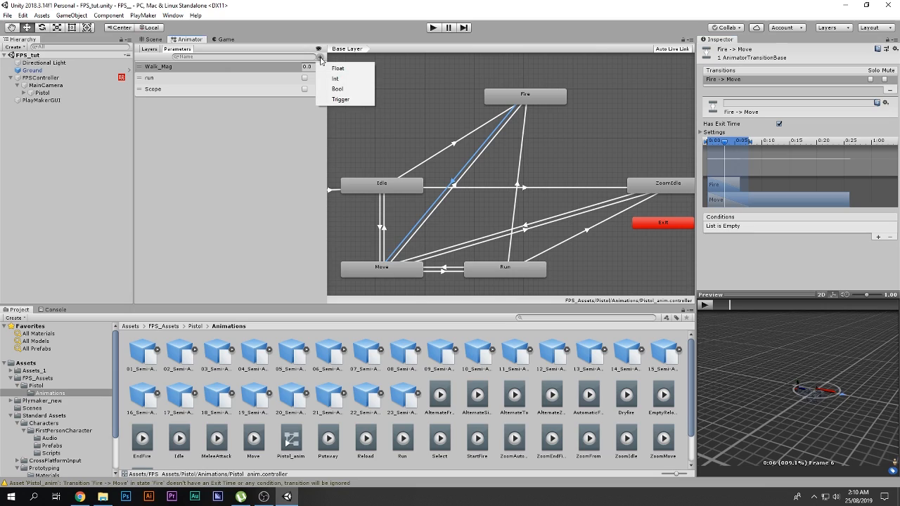
click(341, 99)
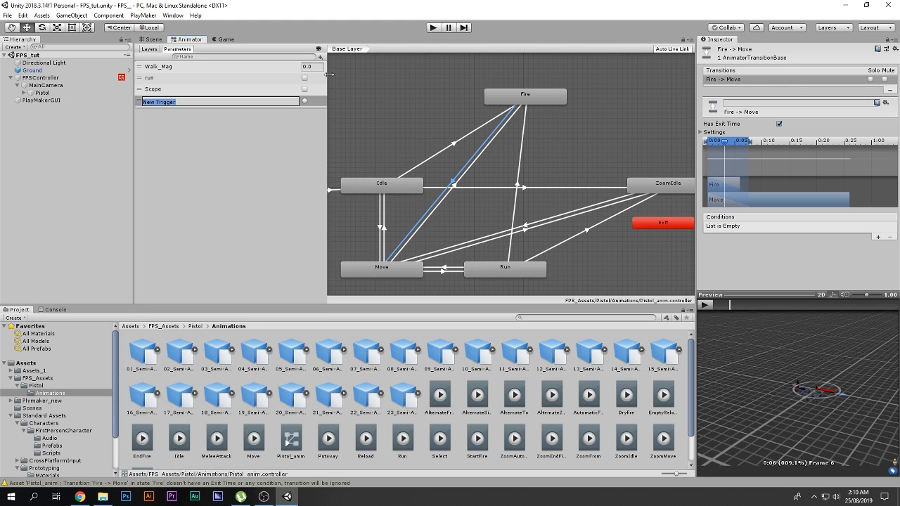
text(f)
key(Return)
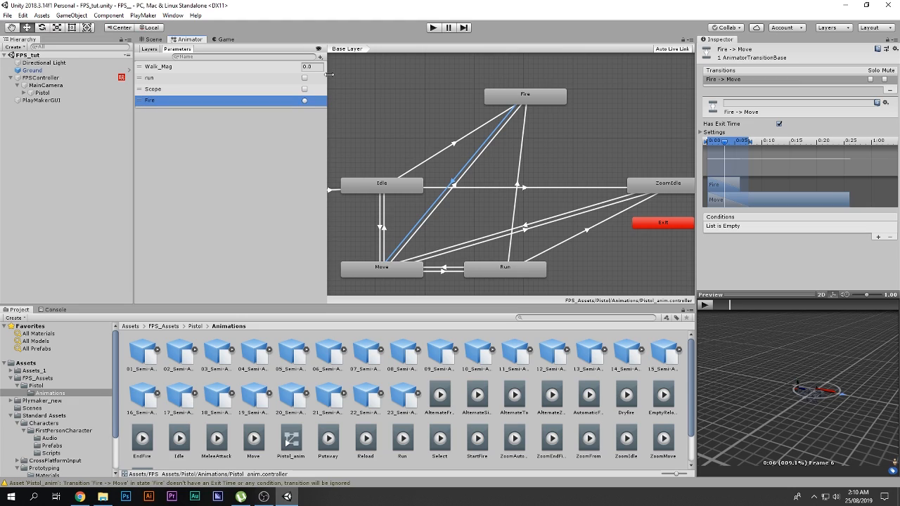
Add the Fire trigger as the condition of the Idle-to-Fire transition.
click(470, 139)
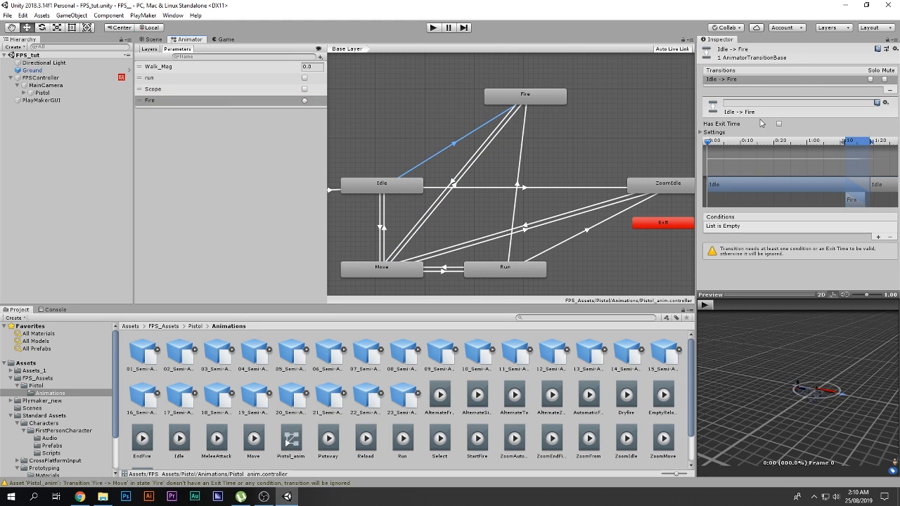
click(878, 236)
click(774, 226)
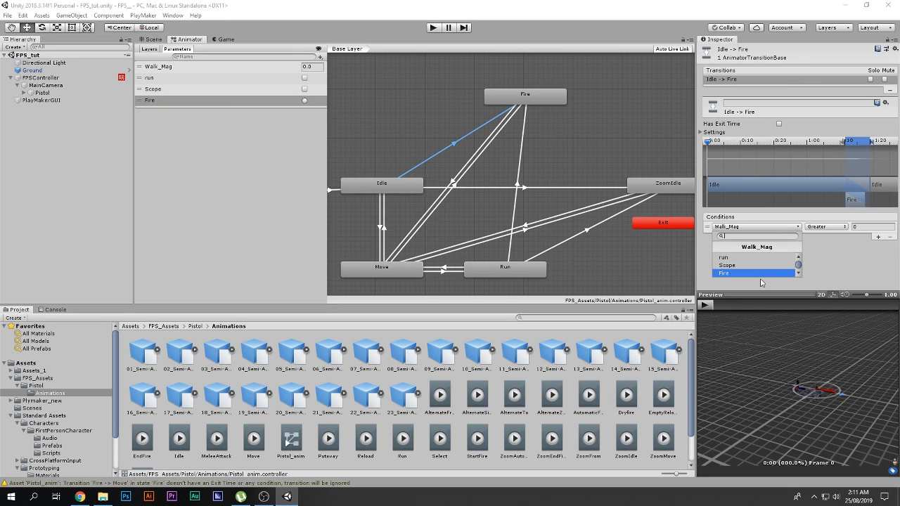
click(729, 273)
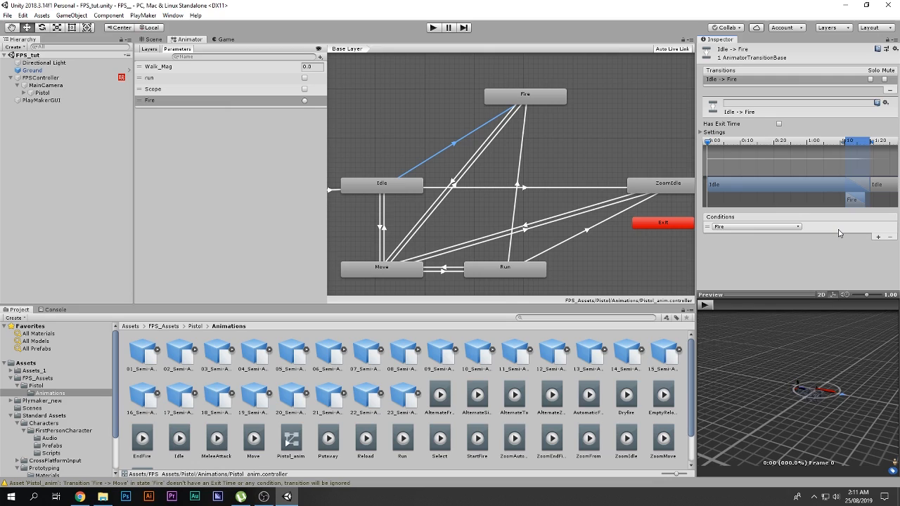
Add the Fire trigger as the condition of the Move-to-Fire and Run-to-Fire transitions.
click(457, 183)
click(877, 237)
click(797, 228)
click(749, 274)
click(520, 158)
click(877, 237)
click(788, 227)
click(748, 274)
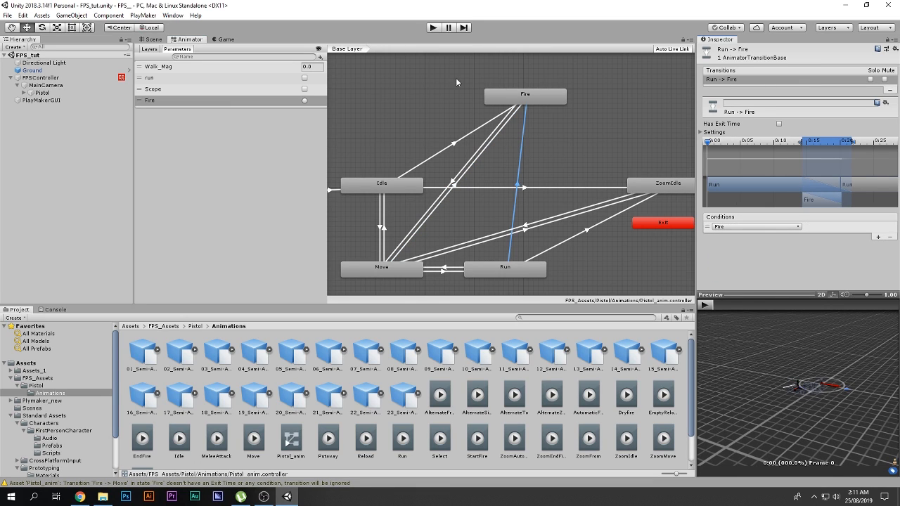
Dock the Animator below the Game view beside the project assets, run the game and set off the Fire trigger.
drag(189, 40, 582, 317)
click(433, 28)
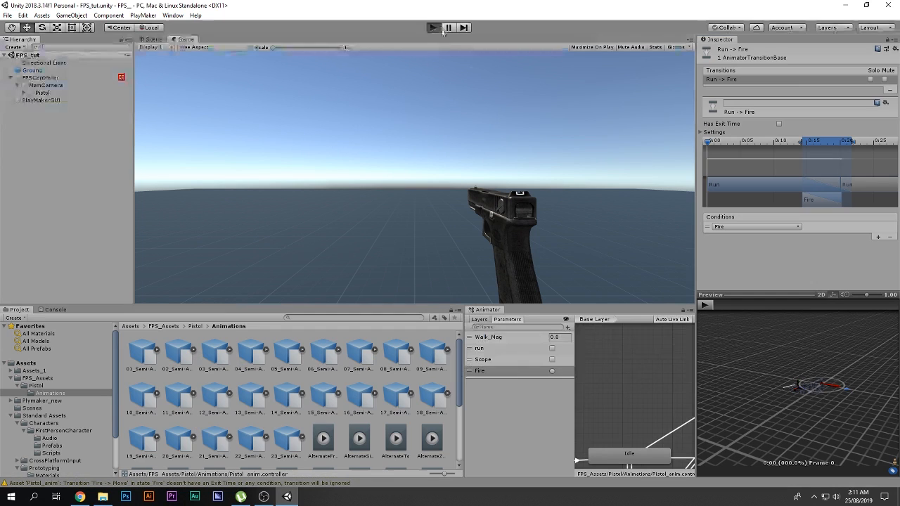
click(553, 371)
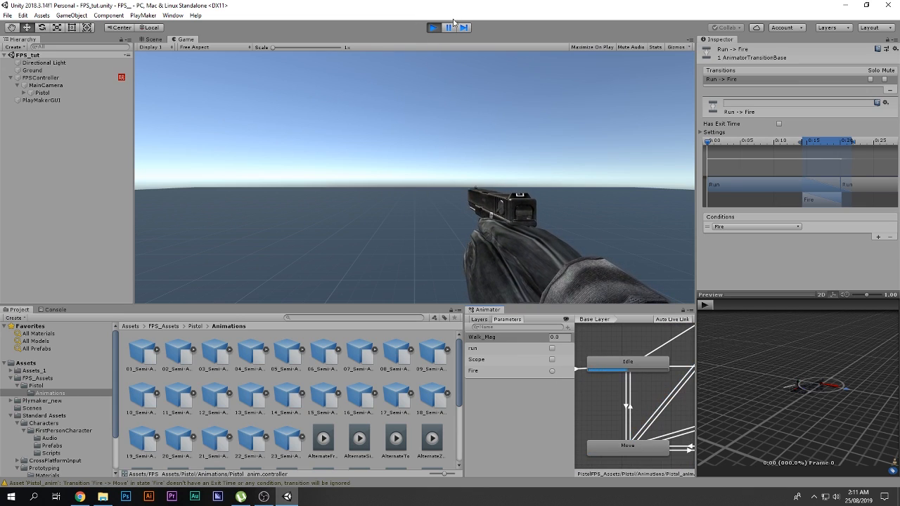
Delete the Fire-to-Move transition and make a transition from the Fire state to the Idle state instead.
scroll(663, 371, down, 3)
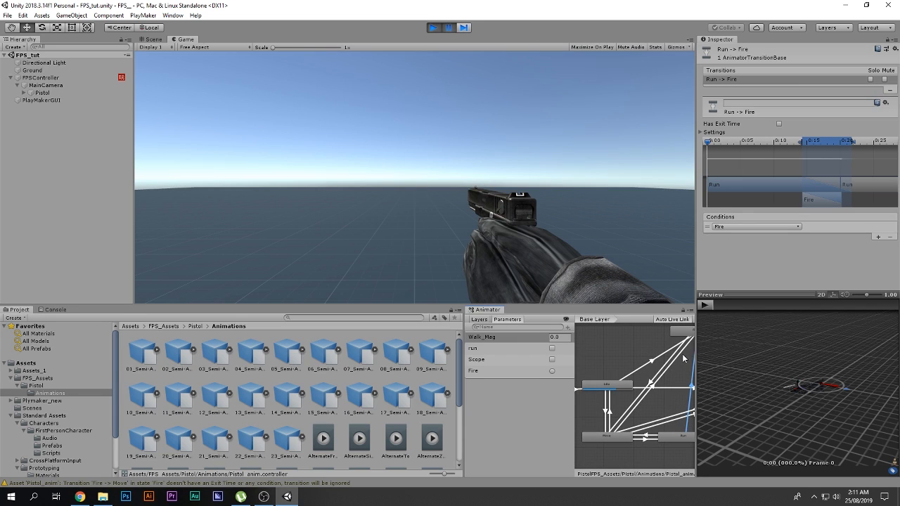
key(Delete)
middle_drag(682, 342, 667, 353)
right_click(672, 344)
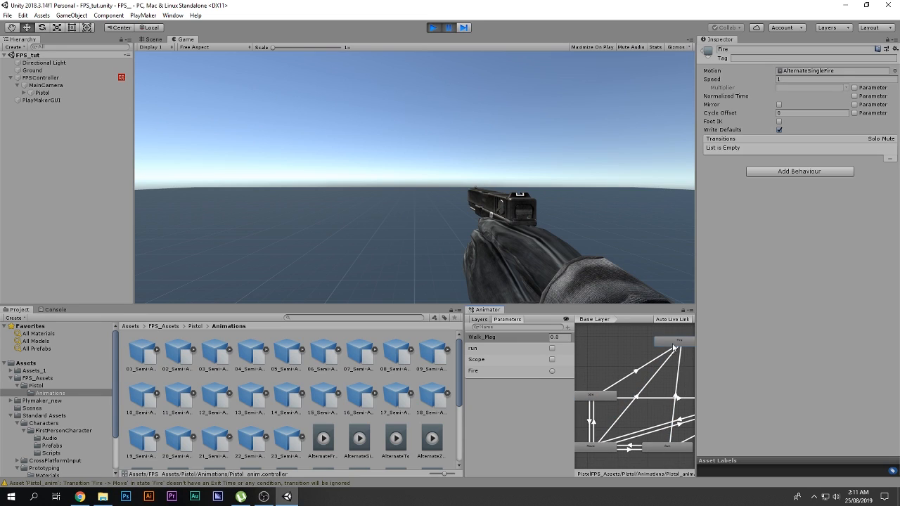
click(708, 350)
click(597, 396)
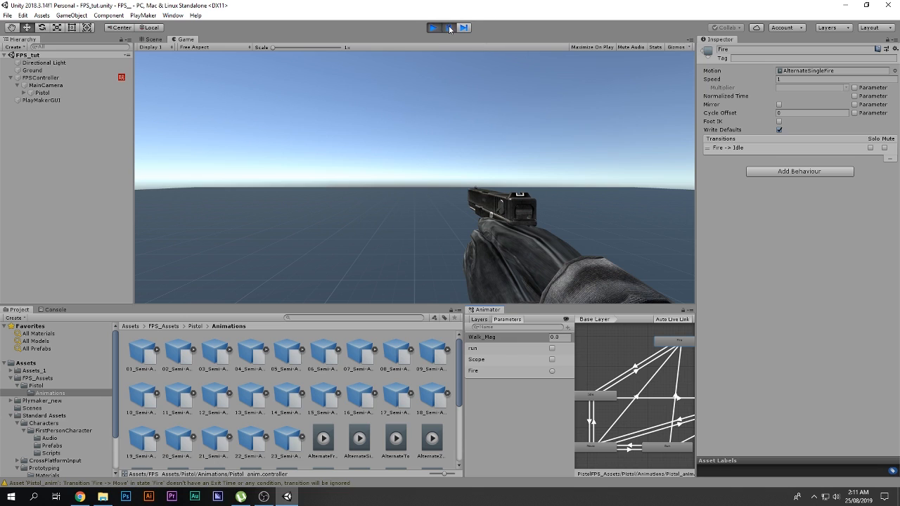
Resume the paused game, set off the Fire trigger to test the shot animation, and stop play mode.
click(450, 29)
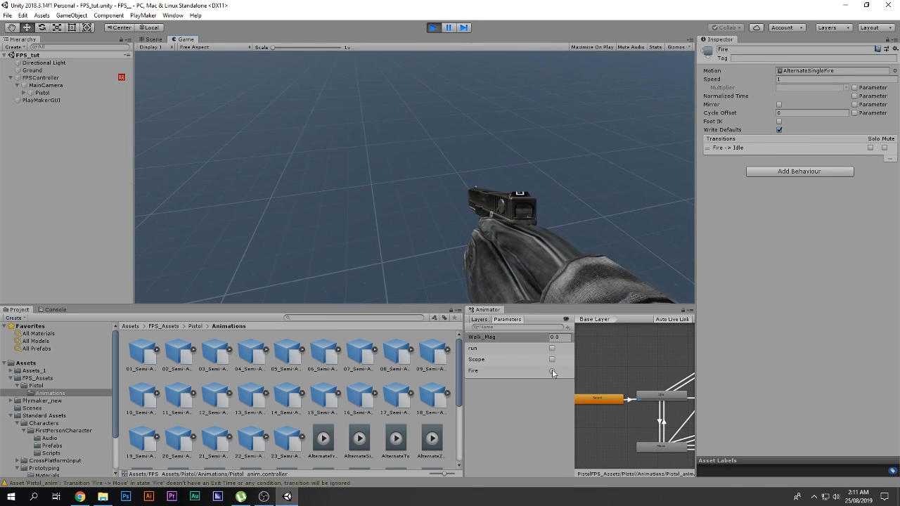
click(552, 372)
click(552, 372)
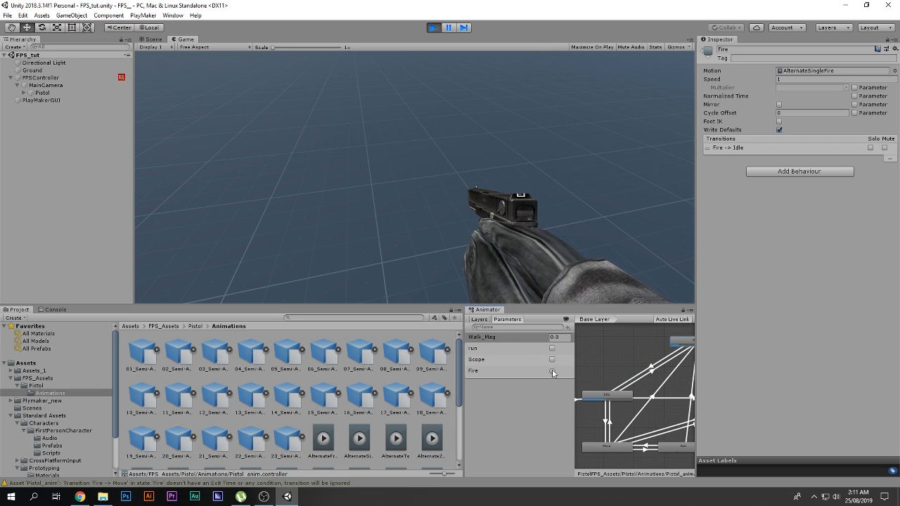
key(ctrl+p)
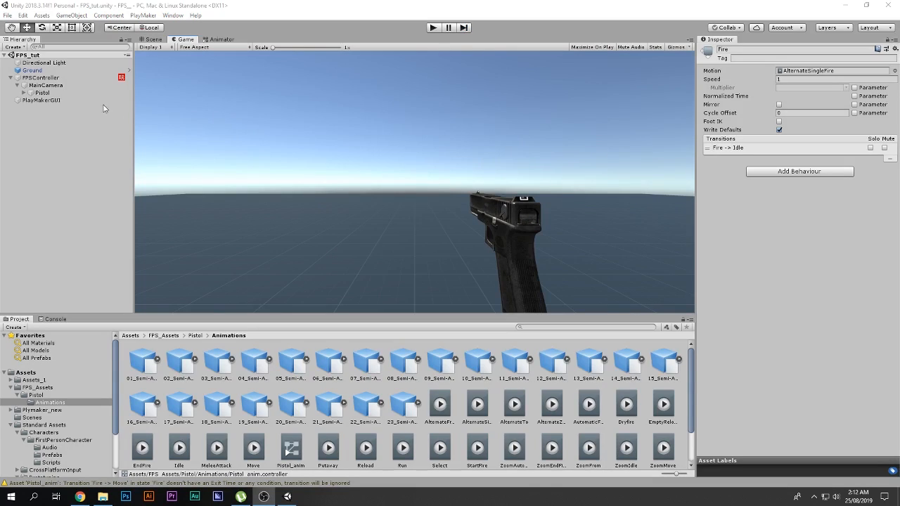
Open the FPSController's FSM in the PlayMaker editor and move the Scope state closer to Idle and Run.
click(40, 77)
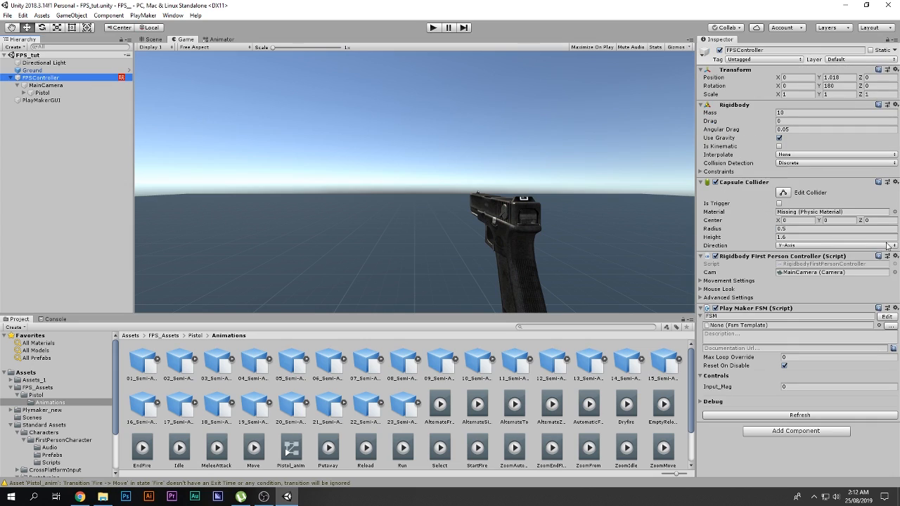
click(888, 316)
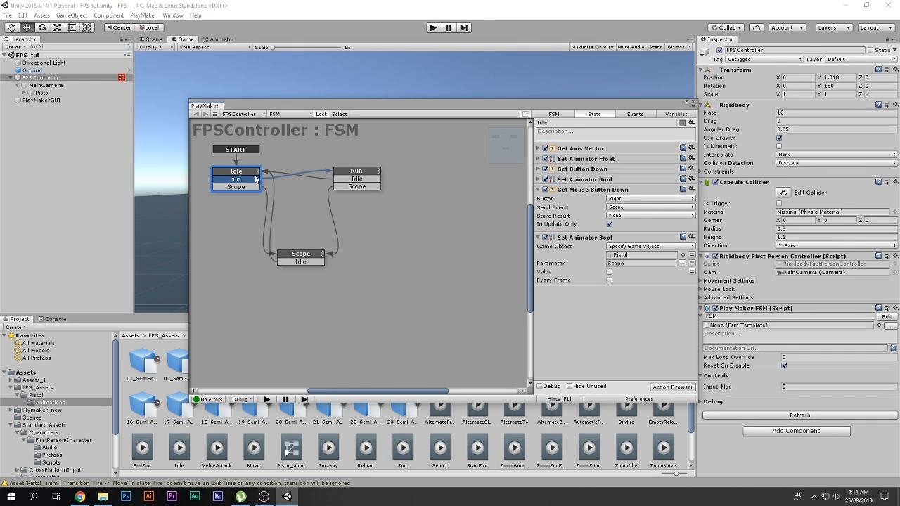
drag(299, 254, 299, 227)
middle_drag(317, 218, 391, 206)
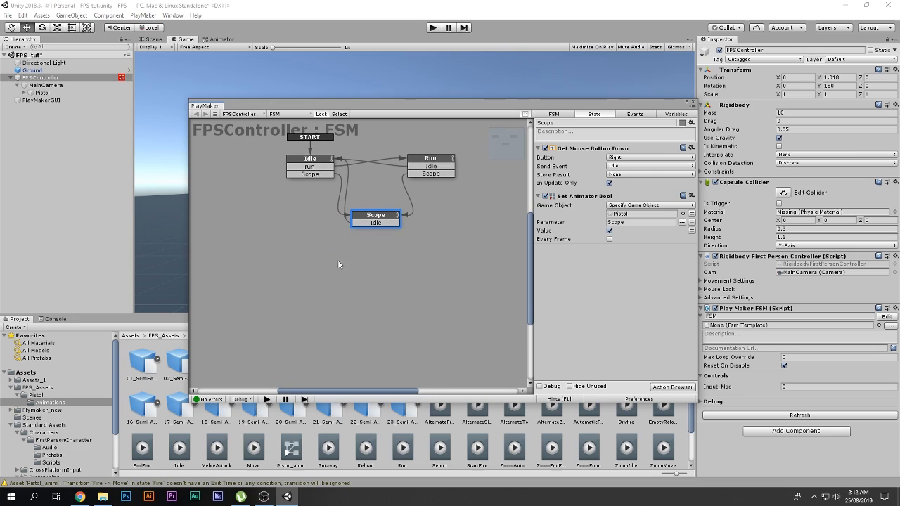
Add a new FSM state below Idle and name it Fire.
ctrl+click(244, 250)
drag(262, 250, 252, 257)
click(547, 123)
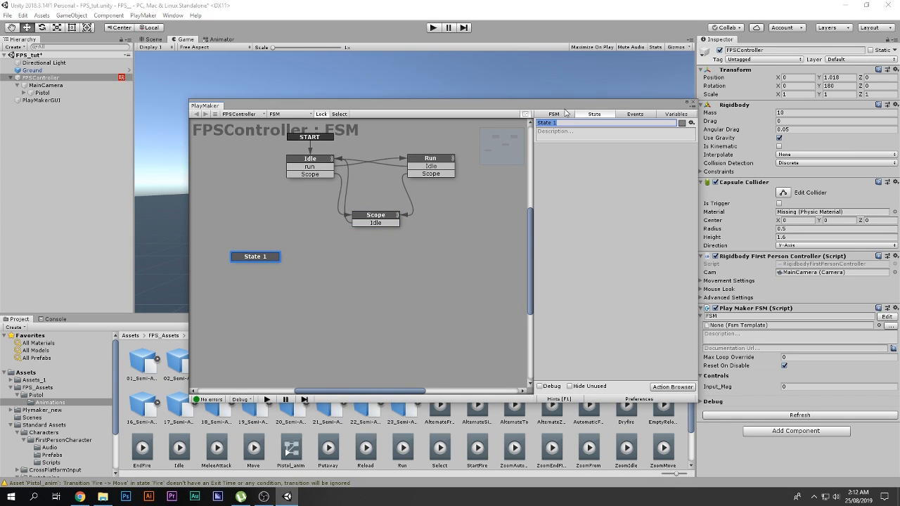
text(Fire)
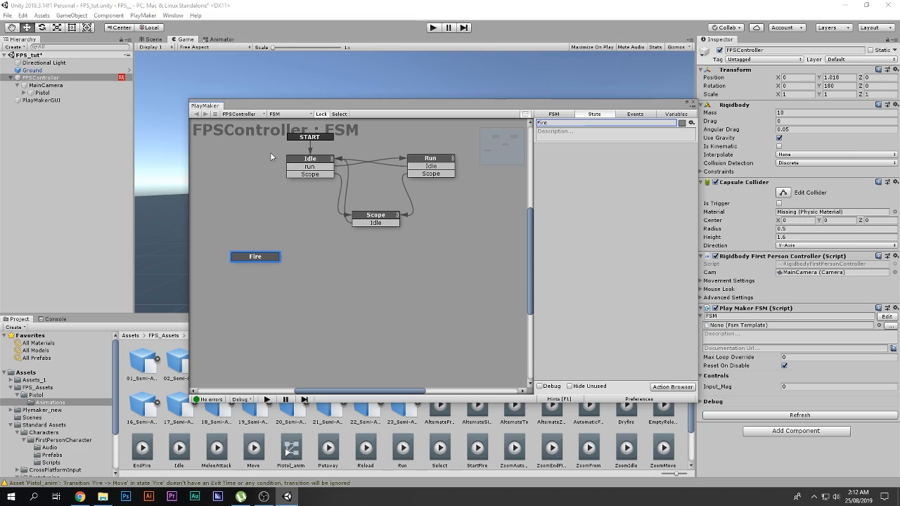
Duplicate the Idle state's Get Mouse Button Down action, set its button to Left, and make it send a new event named Fire.
click(294, 160)
click(584, 189)
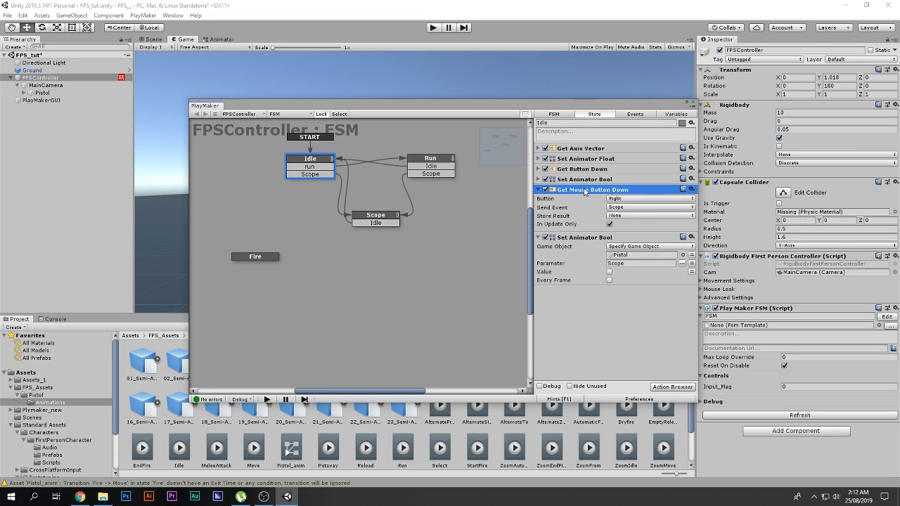
key(ctrl+d)
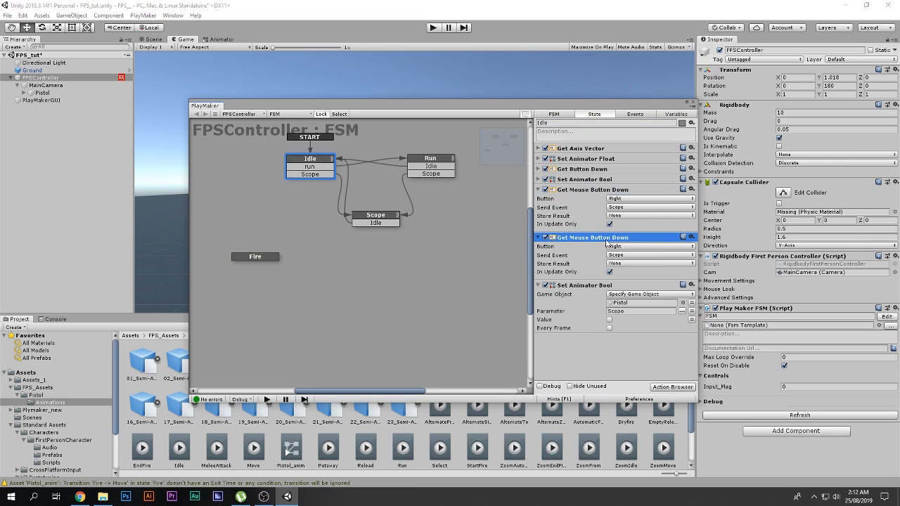
click(622, 248)
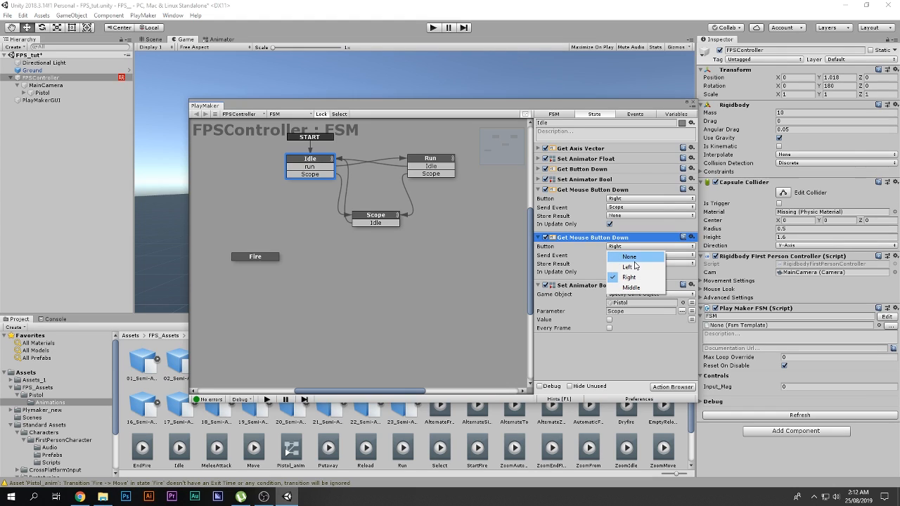
click(638, 268)
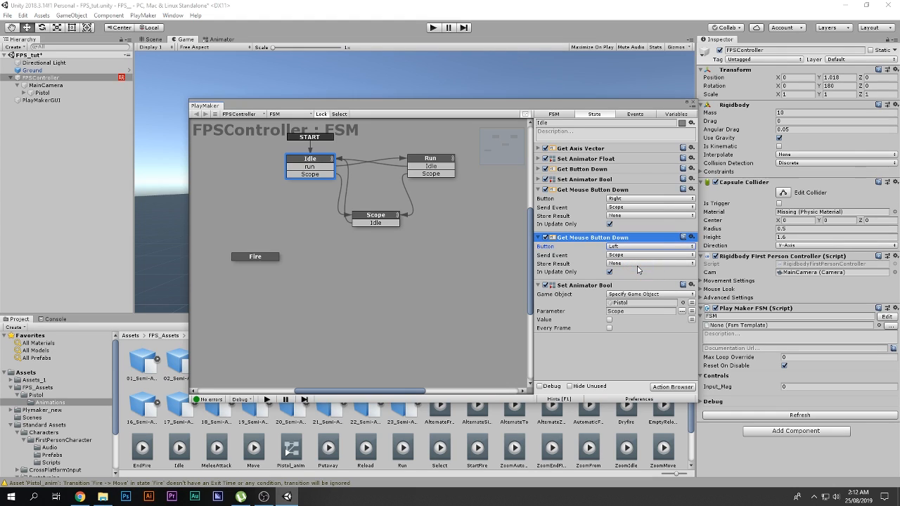
click(620, 255)
click(637, 344)
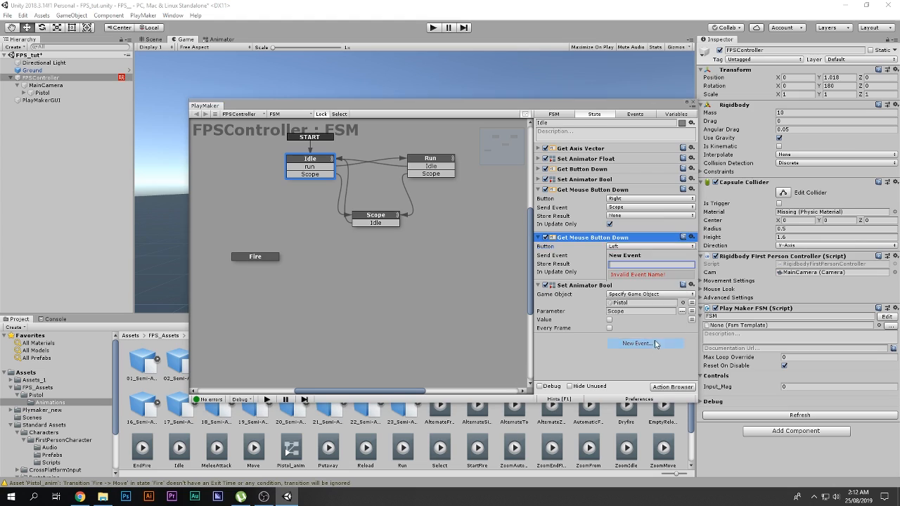
text(Fire)
key(Return)
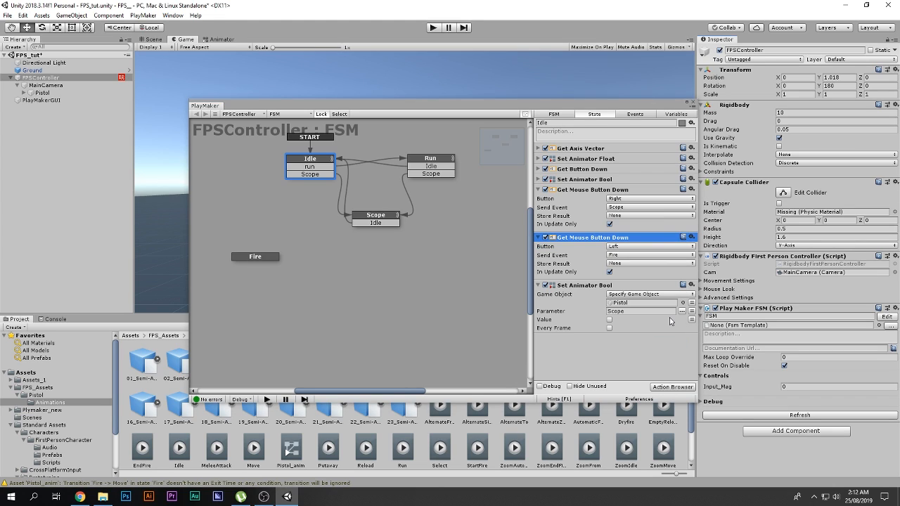
Add a Fire transition to the Idle state and link it to the Fire state.
right_click(294, 158)
mouse_move(331, 162)
click(430, 163)
drag(307, 183, 270, 258)
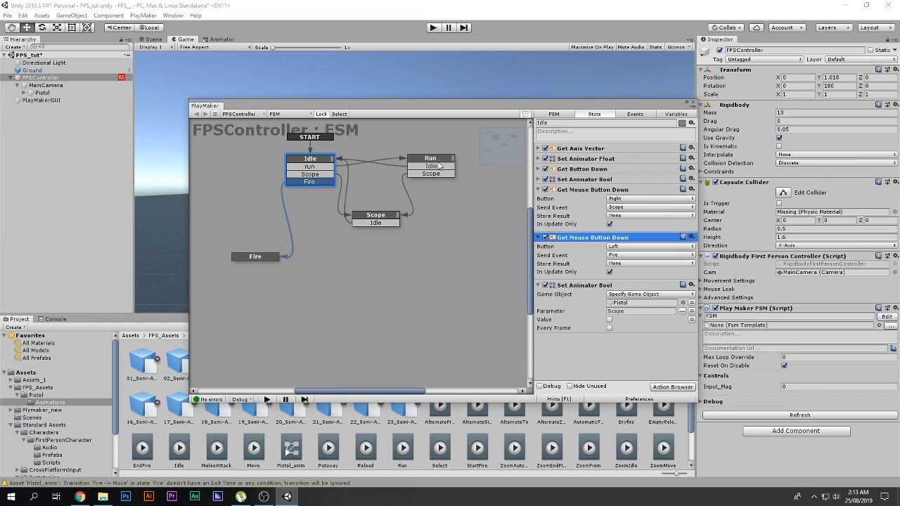
Add a Fire transition from the Run state to the Fire state, and move the Fire state above Idle and Run.
click(438, 161)
click(612, 342)
right_click(429, 163)
mouse_move(443, 168)
click(563, 166)
drag(421, 187, 270, 259)
drag(246, 364, 366, 187)
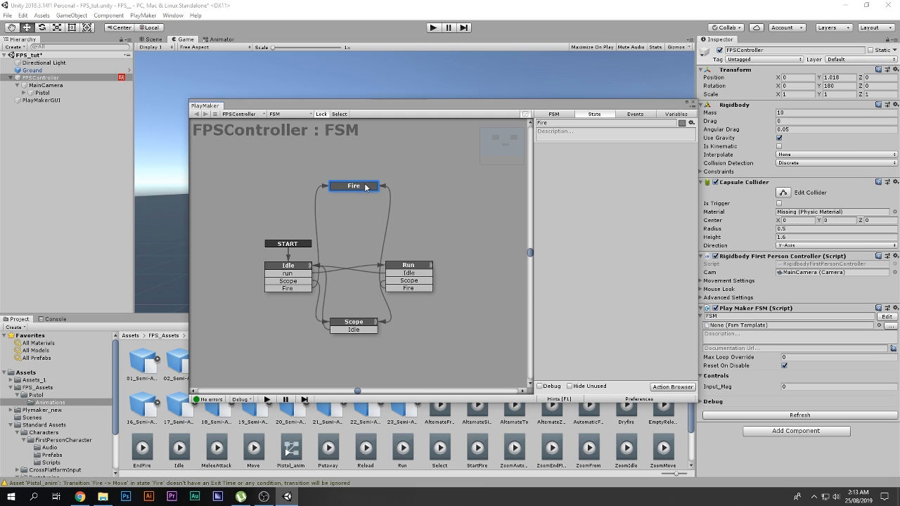
Add a Set Animator Bool action to the Fire state.
key(grave)
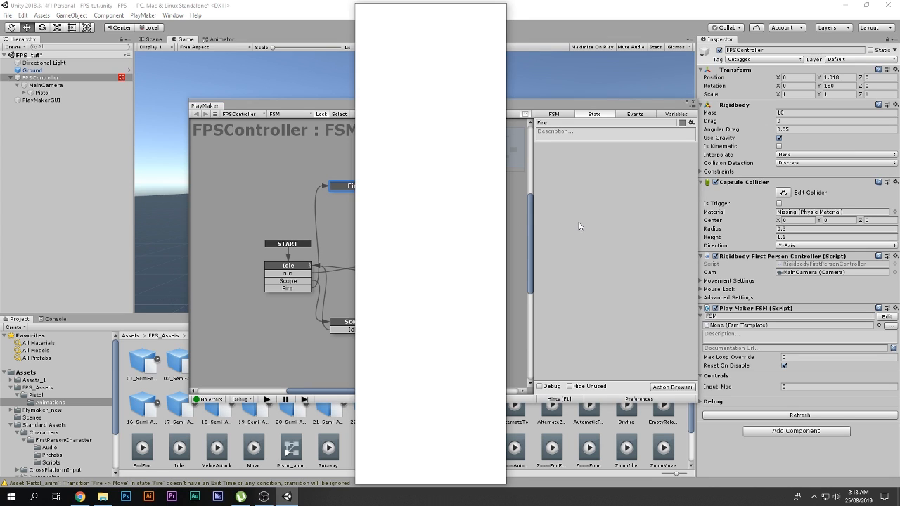
text(set animnat)
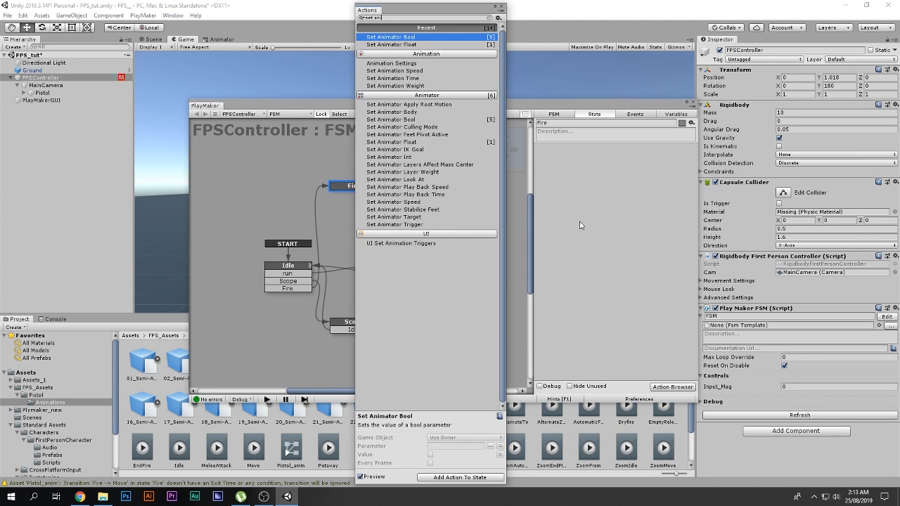
key(BackSpace)
key(BackSpace)
key(Return)
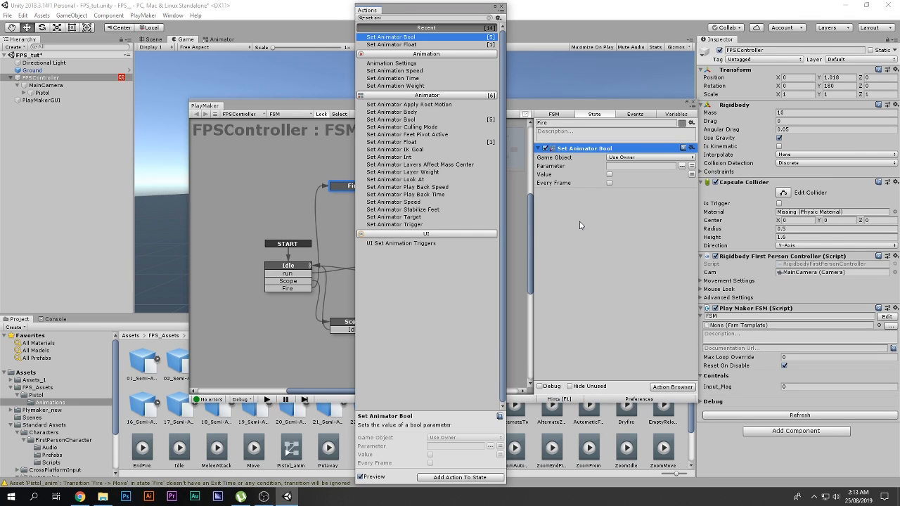
click(502, 8)
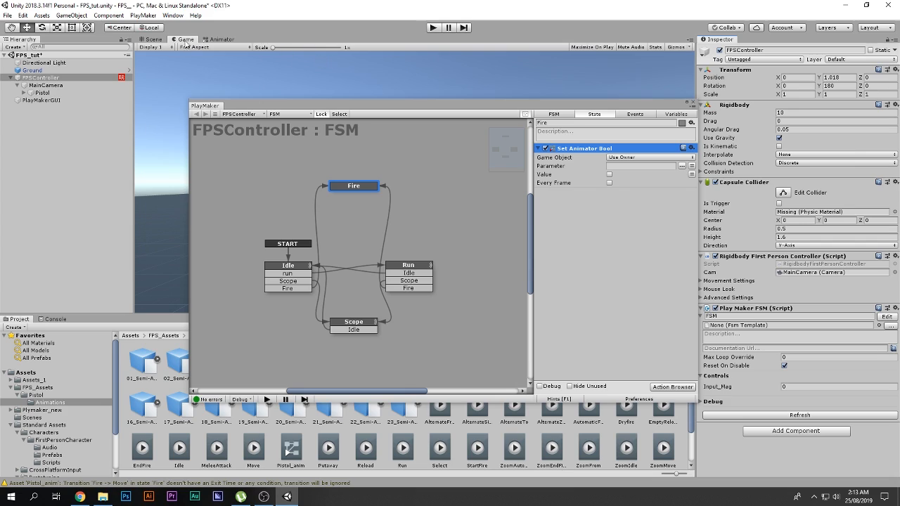
Point the Set Animator Bool action at the Pistol object, with the Fire animator parameter and its value enabled.
click(214, 40)
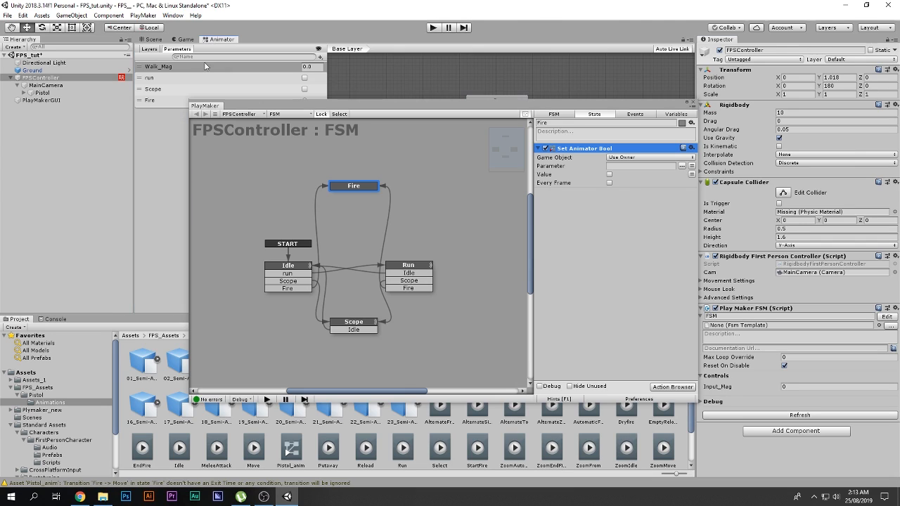
click(622, 157)
click(633, 178)
drag(54, 95, 624, 167)
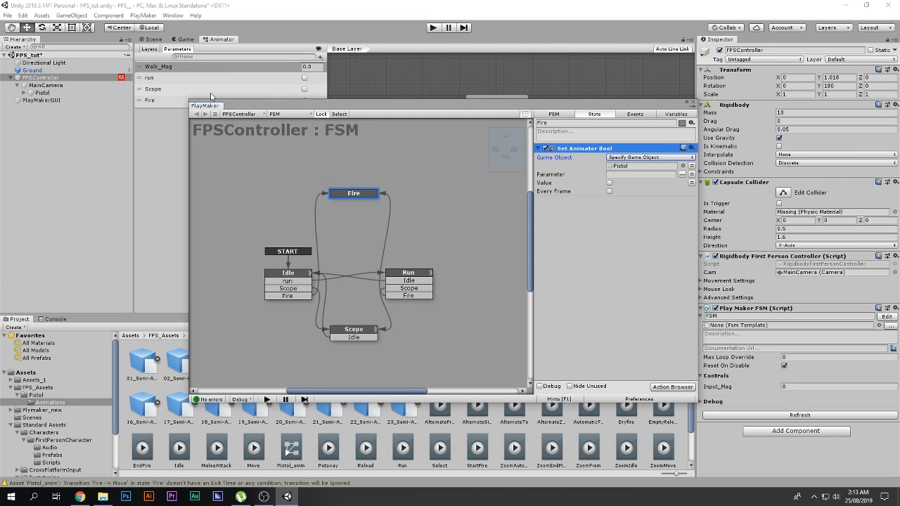
double_click(149, 101)
key(ctrl+c)
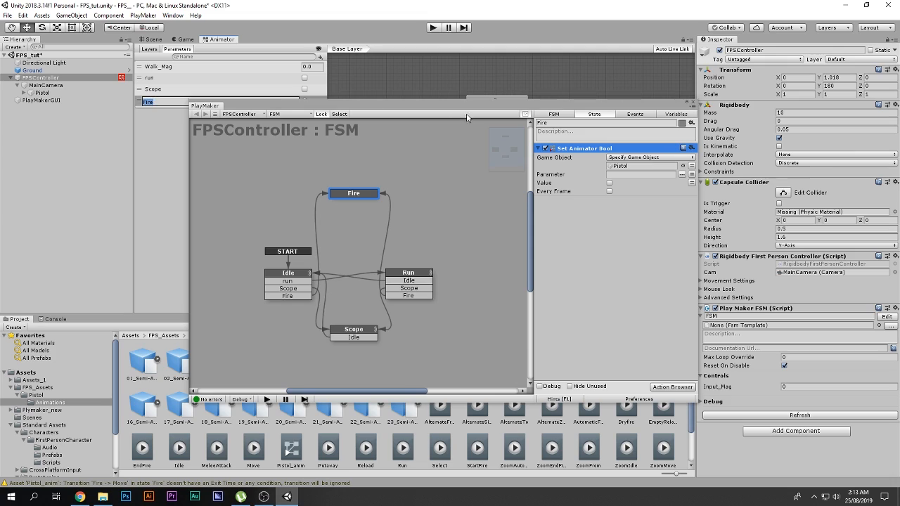
click(624, 173)
key(ctrl+v)
click(609, 183)
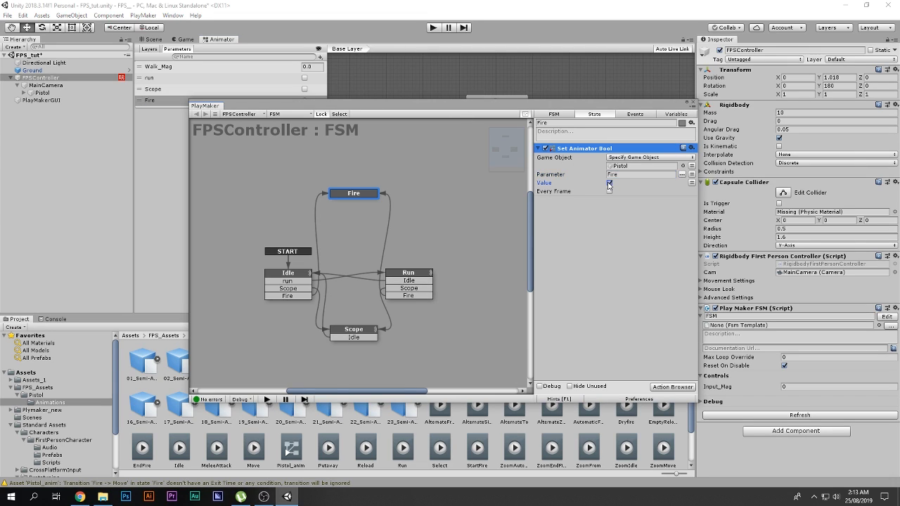
Add a Next Frame Event action to the Fire state.
click(623, 234)
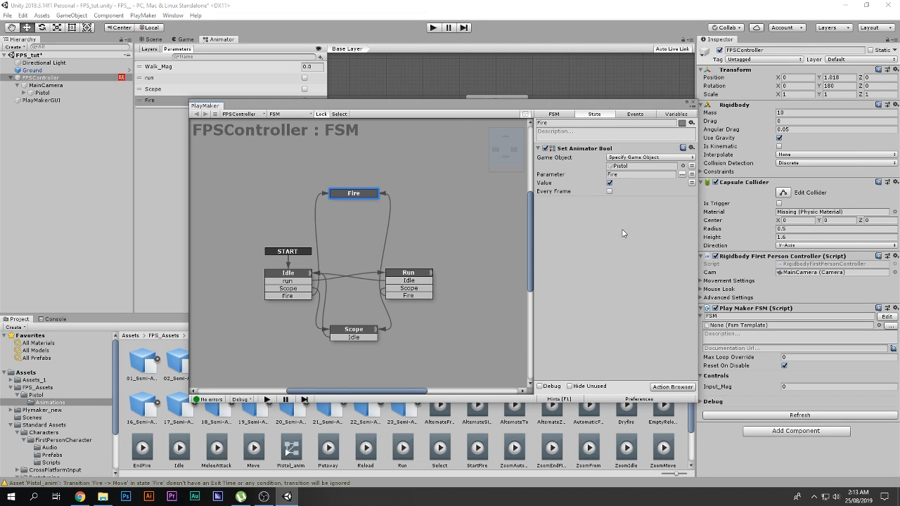
key(grave)
text(ne)
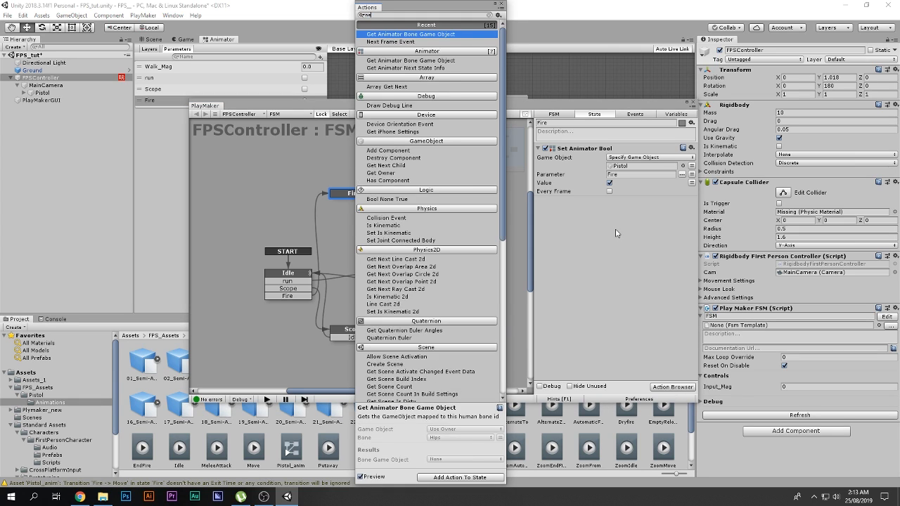
text(xt frame)
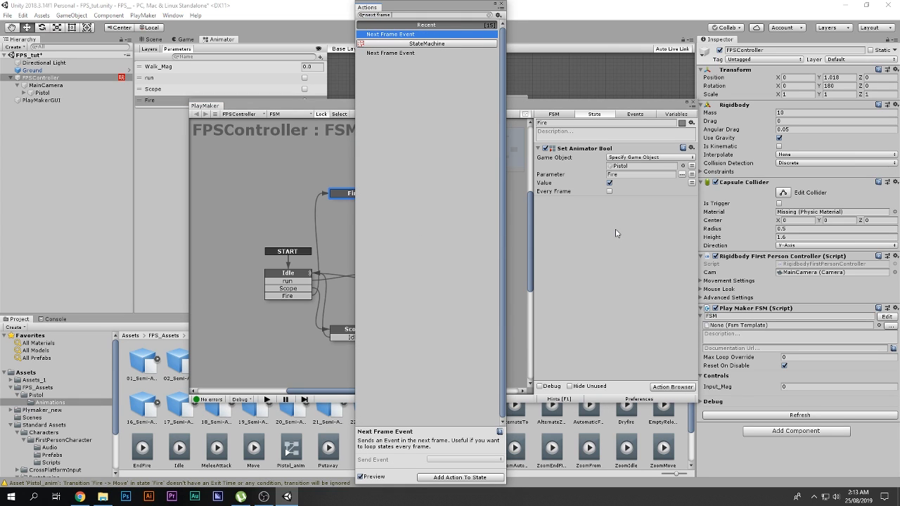
key(Return)
Set the Next Frame Event to send FINISHED and link the Fire state's FINISHED transition back to Idle.
ctrl+click(343, 196)
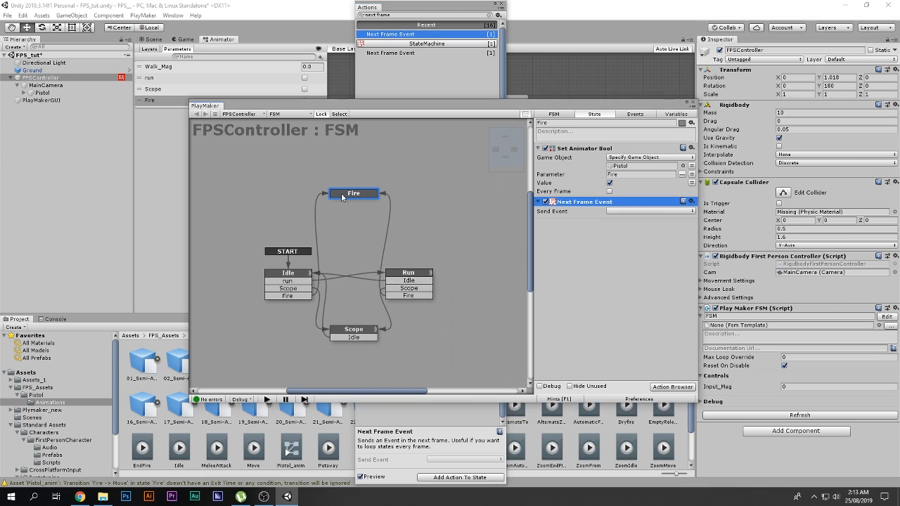
click(646, 211)
click(637, 232)
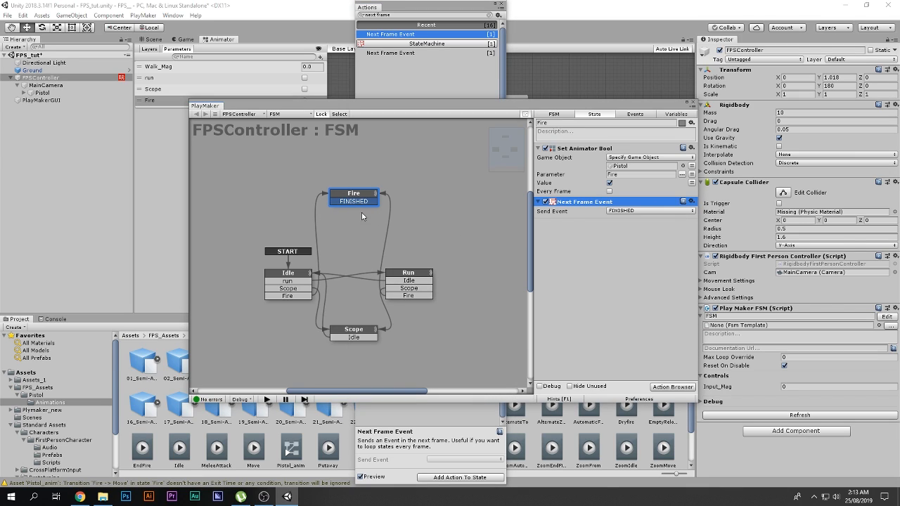
drag(352, 202, 274, 279)
click(501, 6)
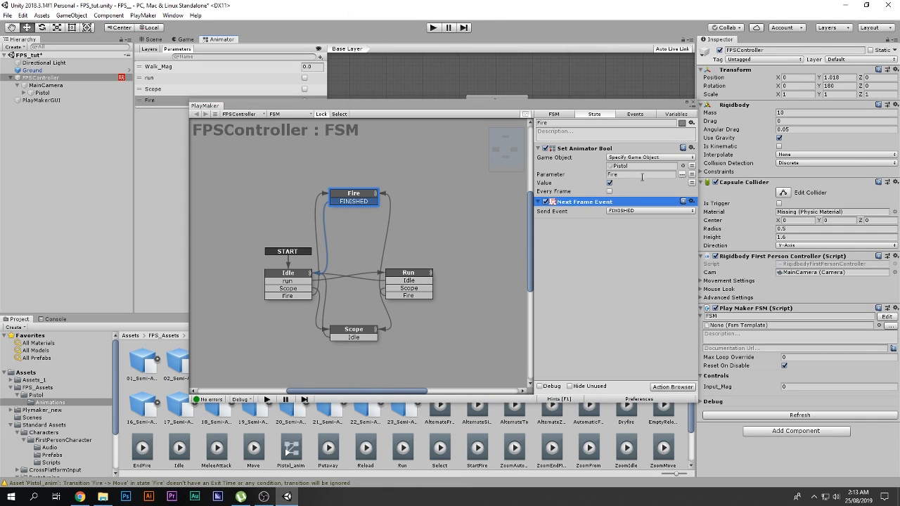
Play the game, move around to test the pistol's animations, and stop play mode.
click(433, 27)
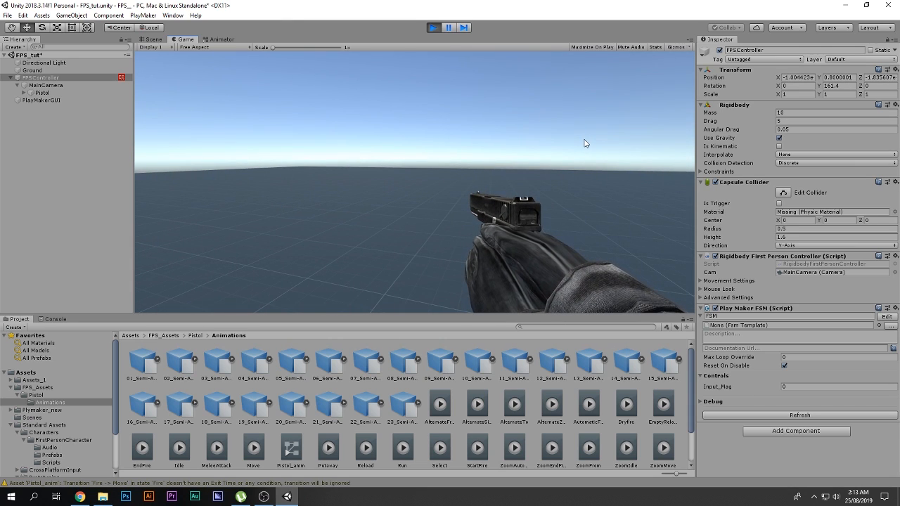
key(w)
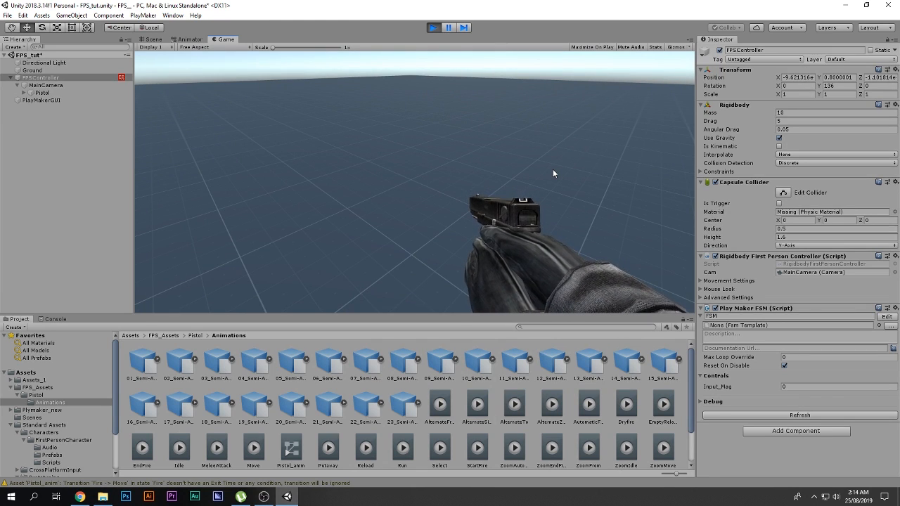
key(w)
key(w)
key(d)
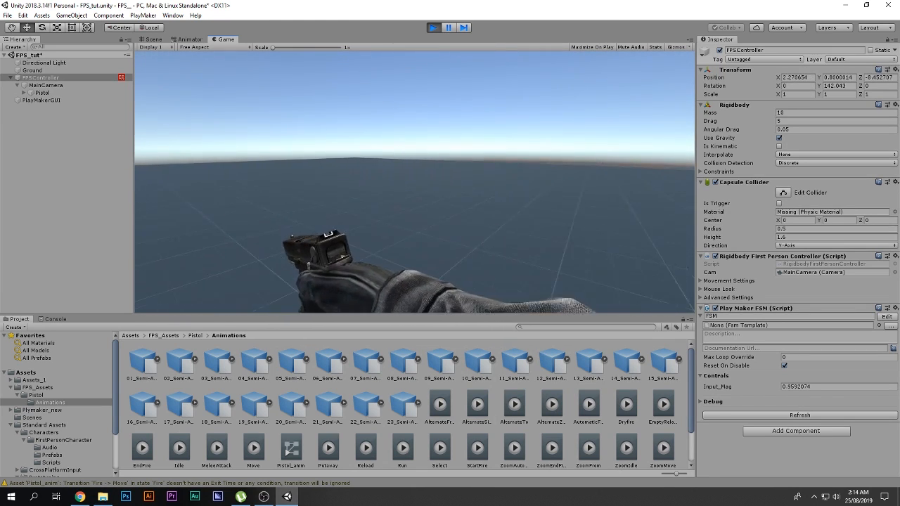
key(space)
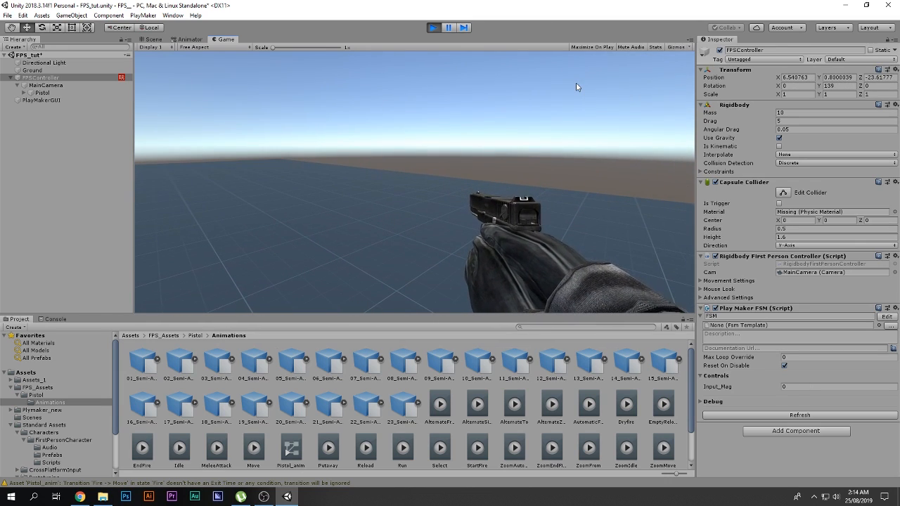
click(433, 28)
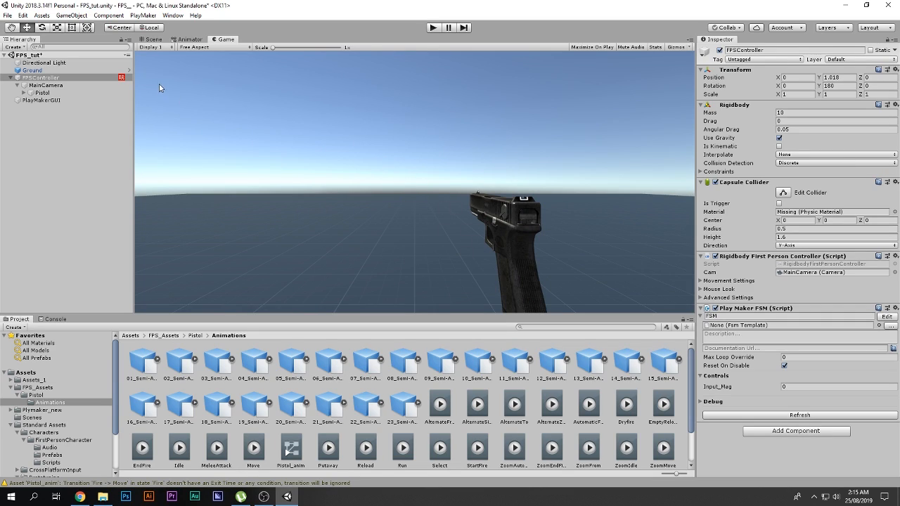
Collapse the FPSController hierarchy and add a 3D capsule to the scene.
click(10, 77)
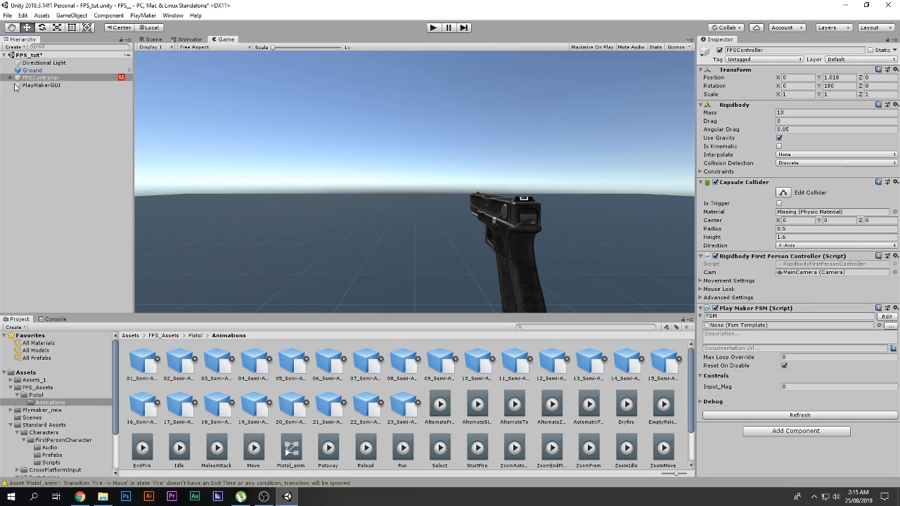
click(66, 169)
click(150, 39)
scroll(263, 243, down, 9)
right_drag(316, 258, 423, 249)
click(79, 187)
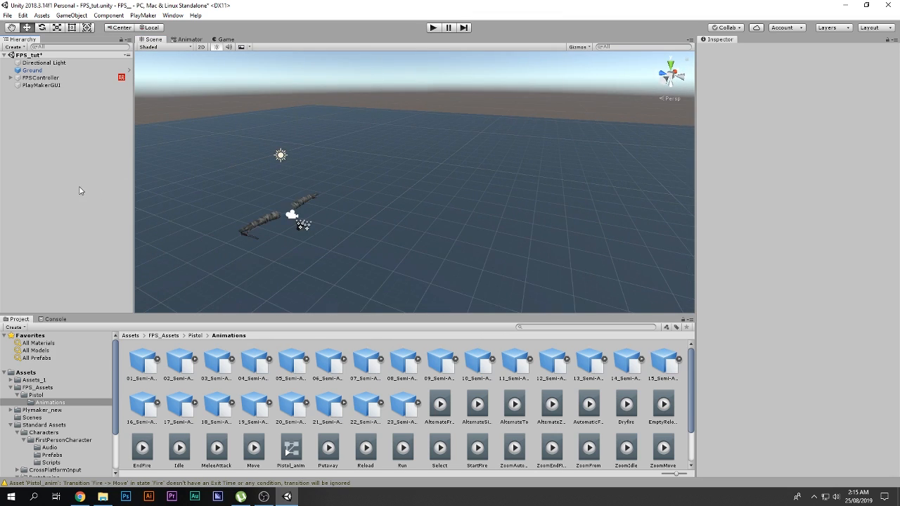
right_click(79, 190)
mouse_move(133, 266)
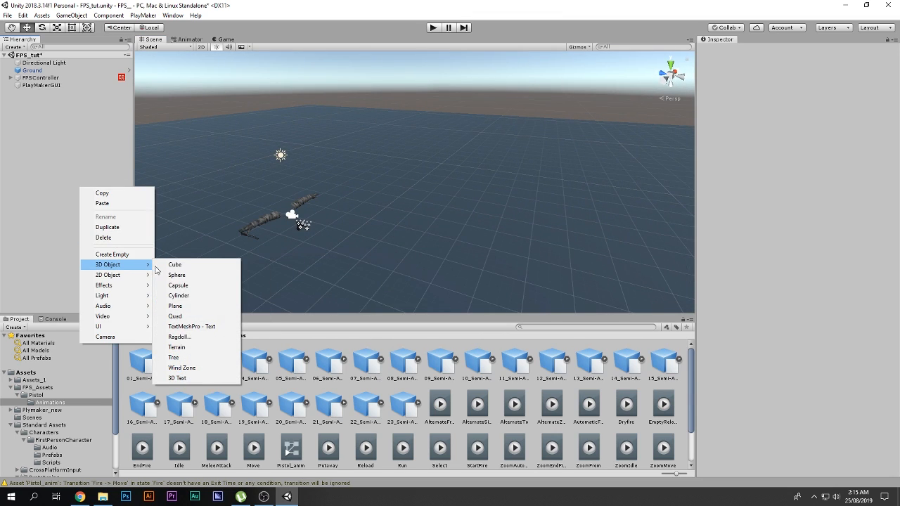
click(192, 285)
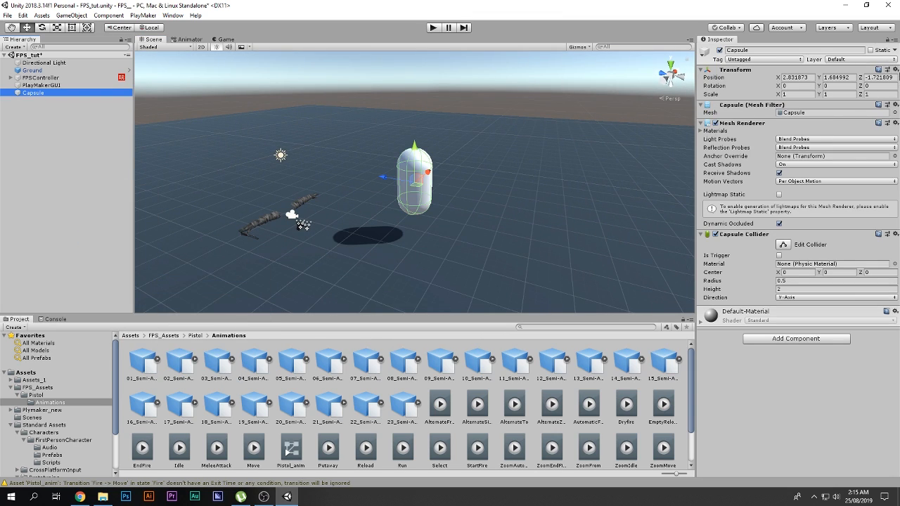
Reset the capsule's transform, place it in front of the player at Y 0.96 and Z -5.48, and check it in the game view.
click(895, 69)
click(759, 23)
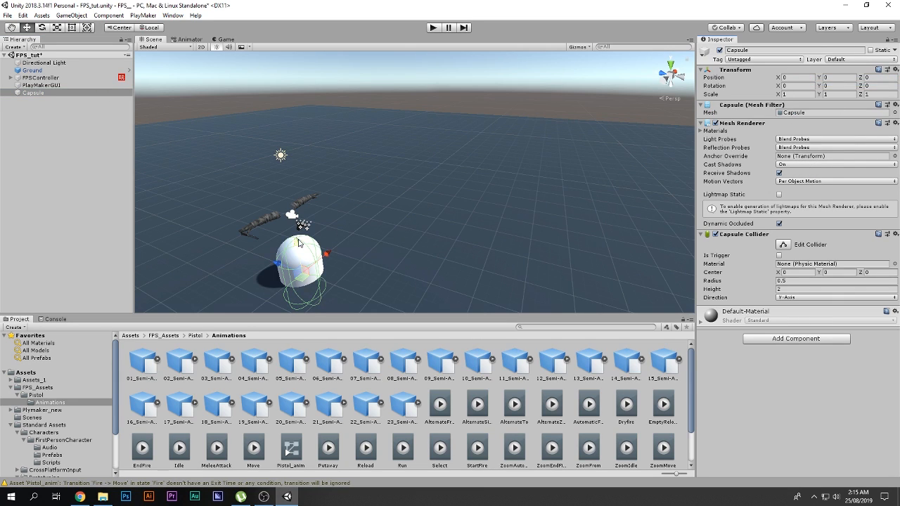
click(671, 64)
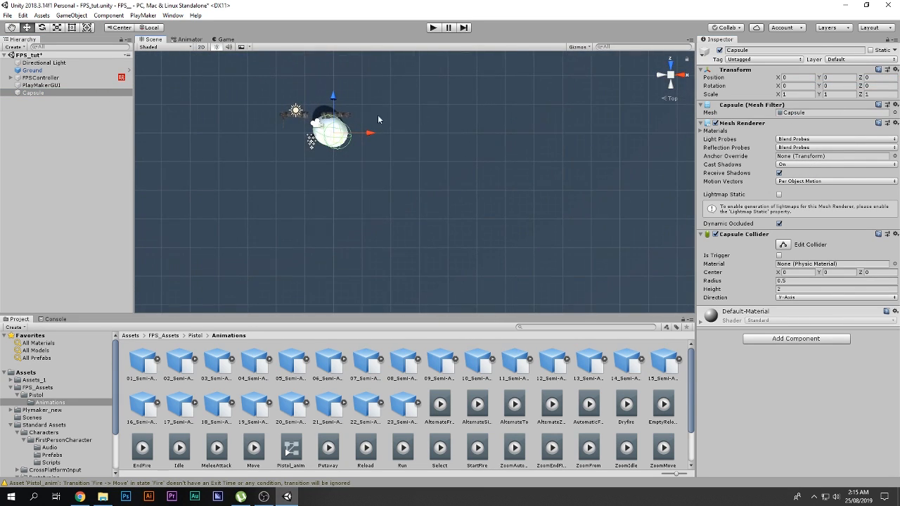
click(670, 74)
middle_drag(538, 186, 606, 170)
drag(404, 97, 459, 252)
alt+drag(665, 169, 633, 144)
drag(819, 77, 850, 77)
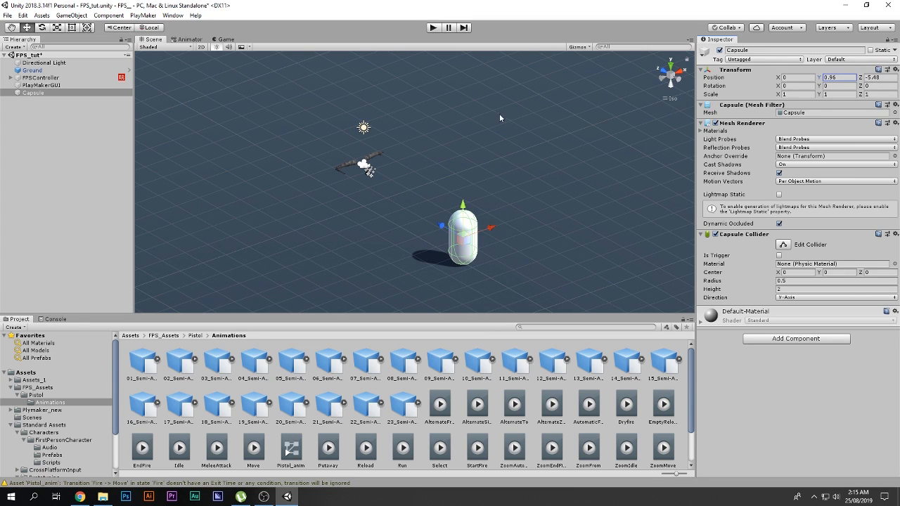
click(224, 40)
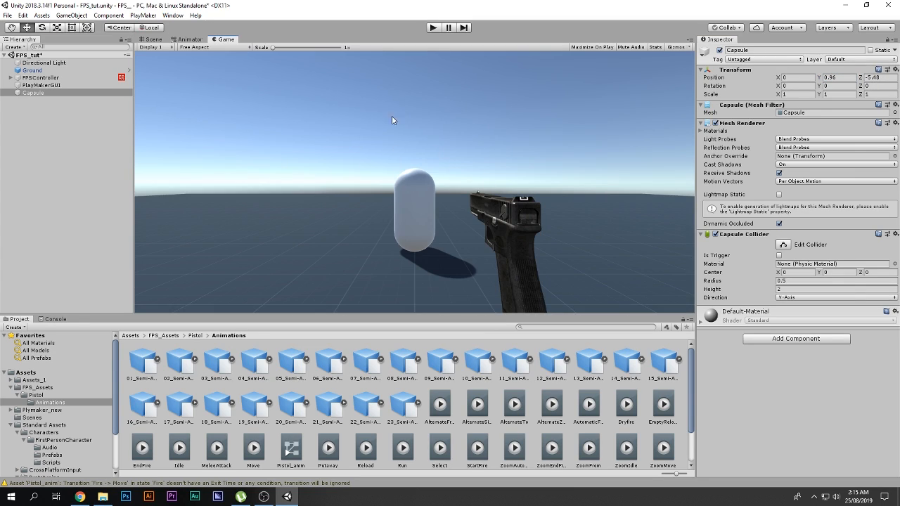
Inspect the capsule in the scene from above, from the side and in perspective.
click(152, 41)
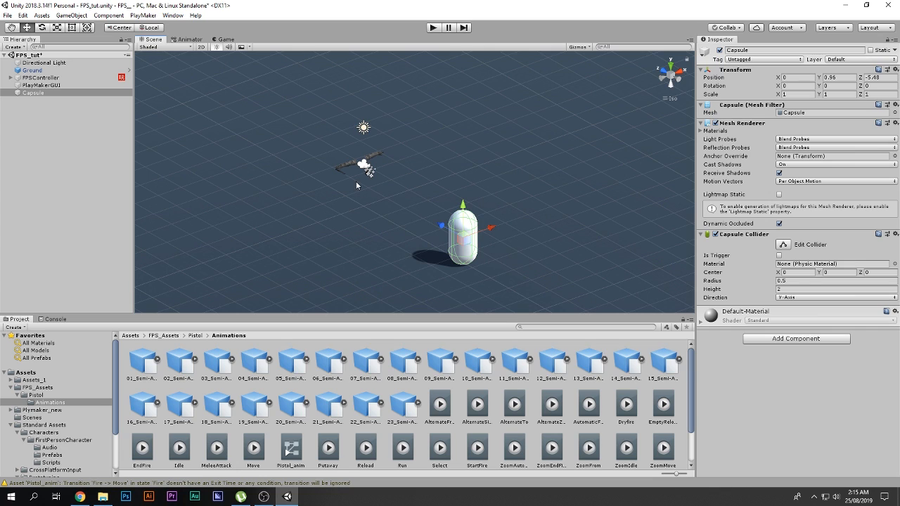
click(670, 64)
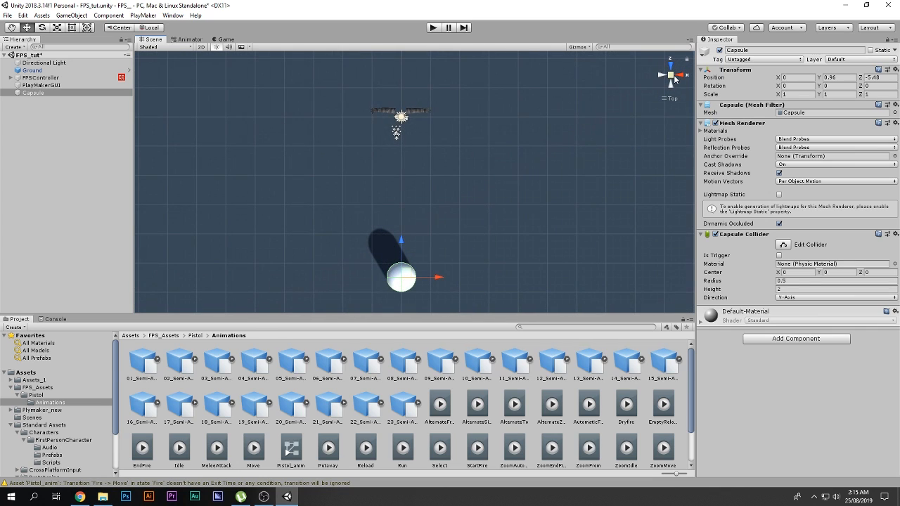
right_drag(453, 258, 379, 135)
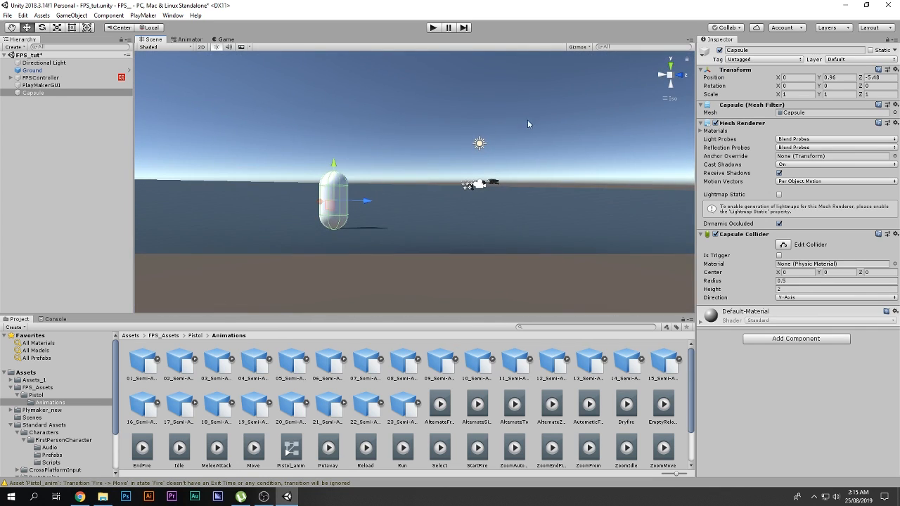
right_drag(524, 126, 596, 176)
click(671, 64)
right_drag(556, 118, 435, 249)
scroll(492, 211, down, 5)
right_drag(492, 211, 375, 252)
scroll(460, 232, down, 4)
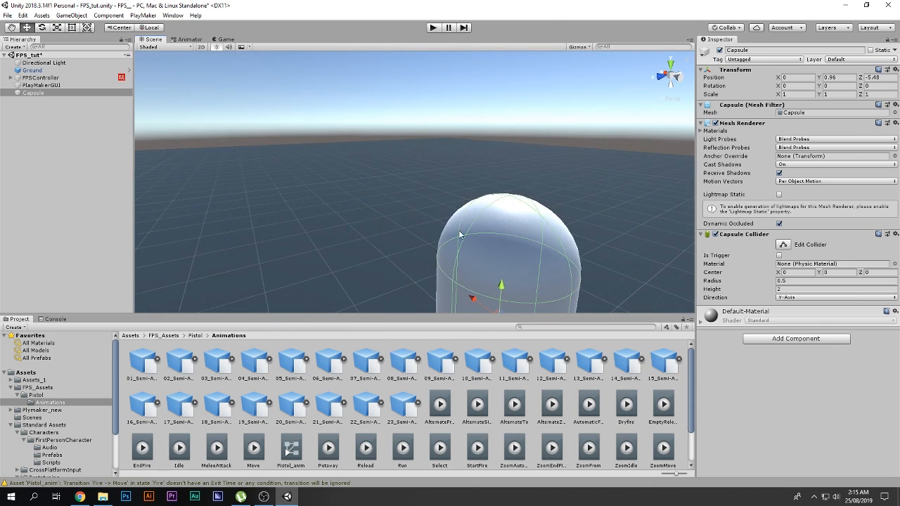
scroll(459, 232, down, 3)
Add a Rigidbody component to the capsule.
click(775, 339)
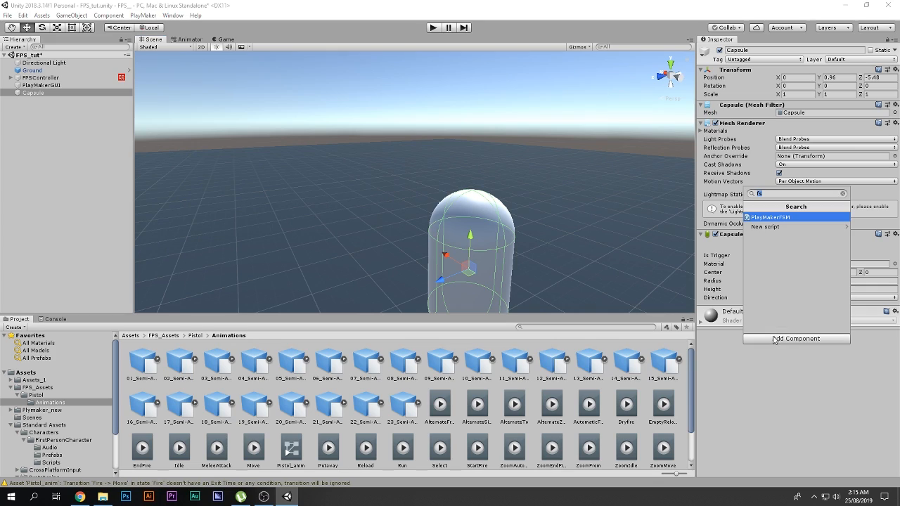
text(rigi)
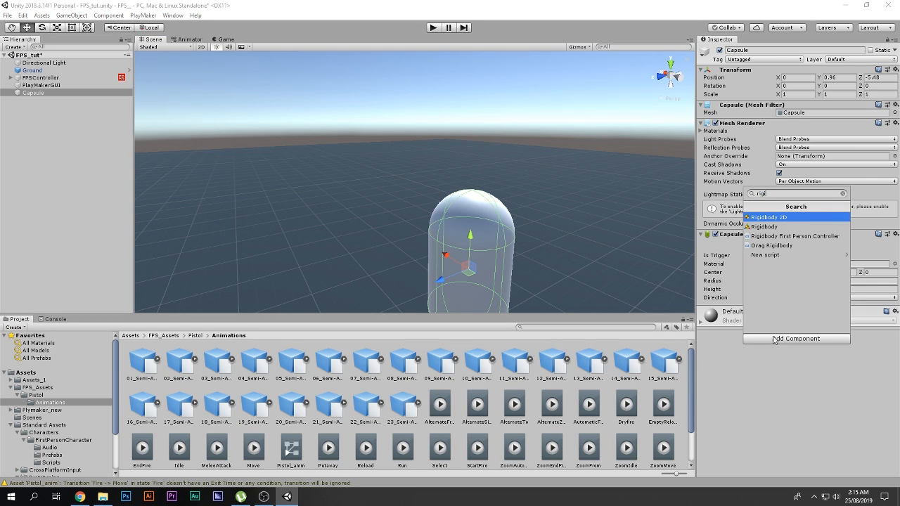
key(Down)
key(Return)
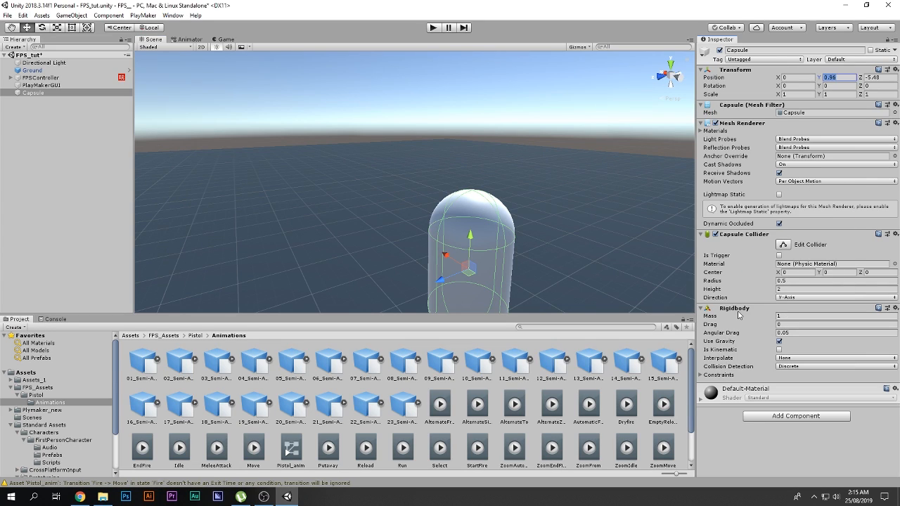
Tilt the capsule to about -35 degrees on X and raise it along the global Y axis to about 1.84.
scroll(531, 190, down, 1)
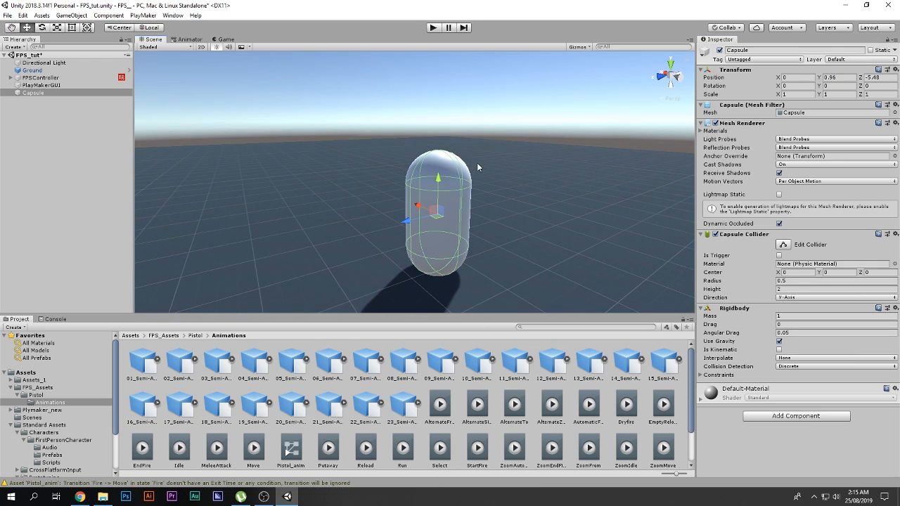
key(e)
drag(464, 187, 452, 166)
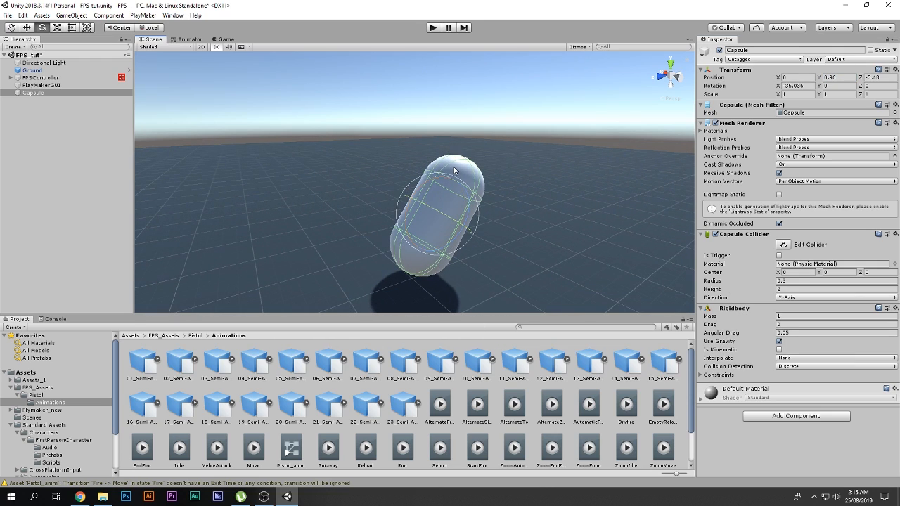
key(w)
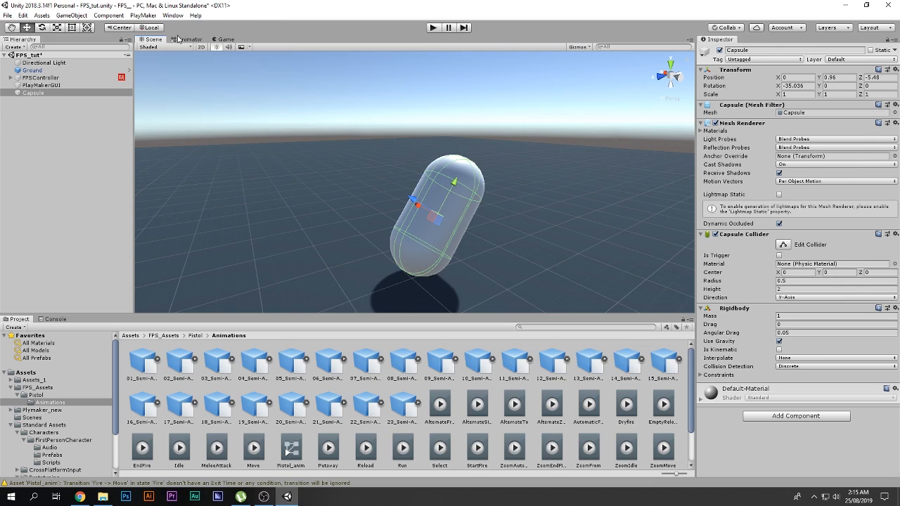
click(150, 28)
drag(439, 187, 437, 130)
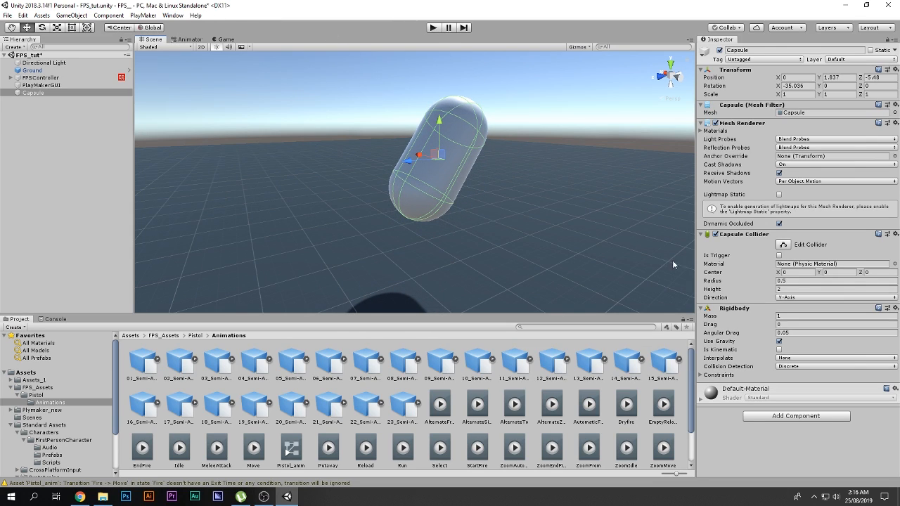
Make the capsule's Rigidbody kinematic and test how it falls by disabling Is Kinematic during play.
click(779, 349)
click(433, 27)
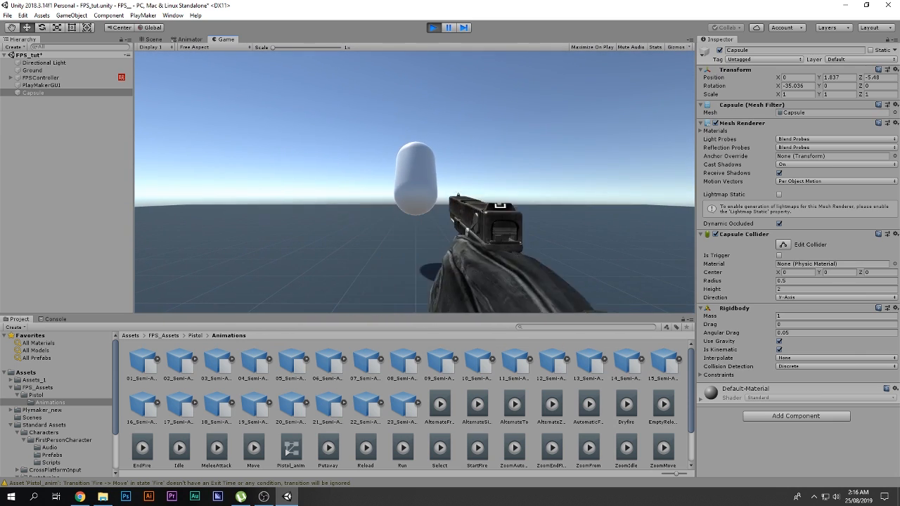
click(779, 349)
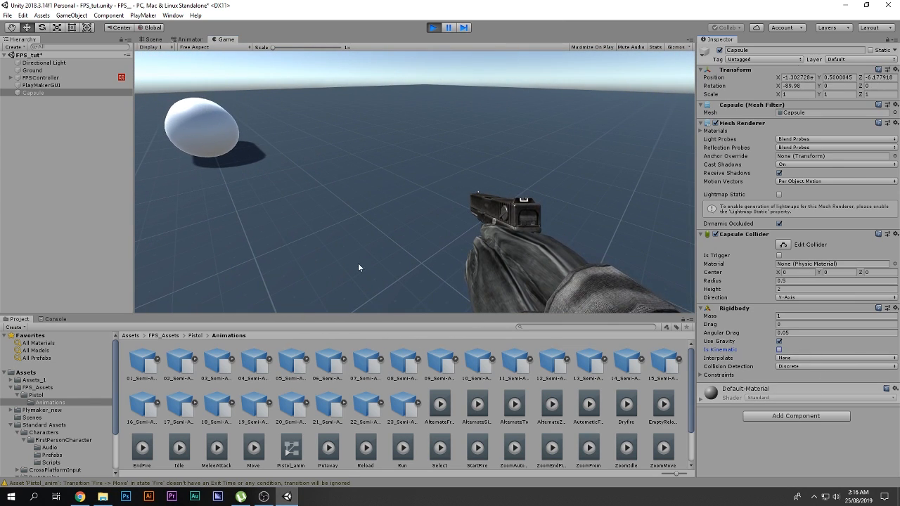
click(433, 27)
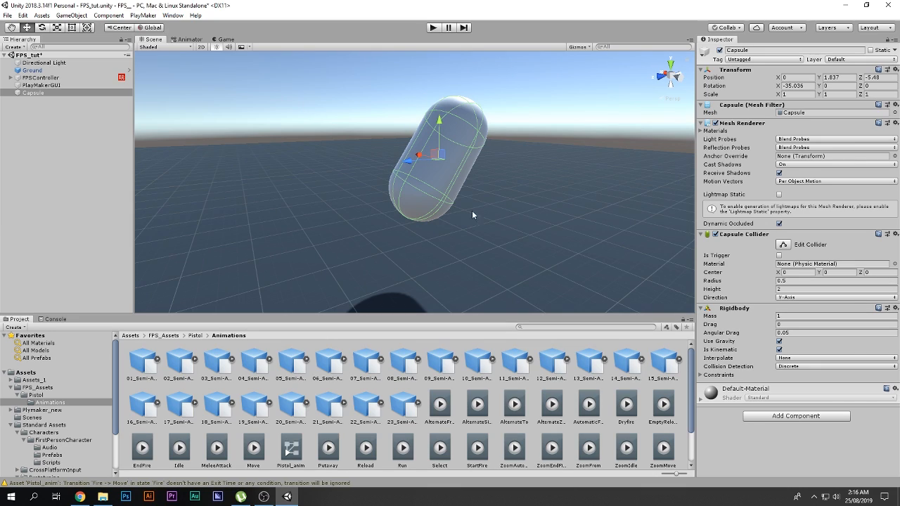
click(779, 349)
Rename the capsule as Target and create a new tag named Enemy.
click(750, 49)
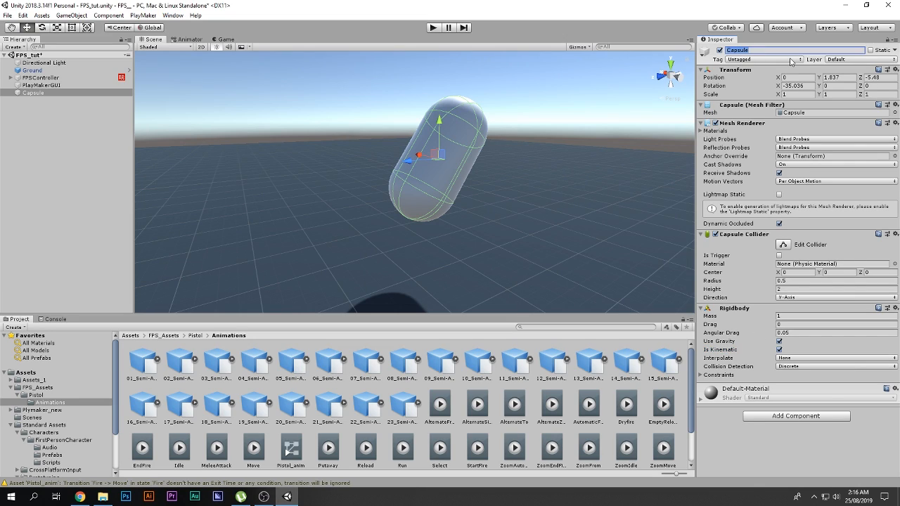
text(Ta)
click(736, 60)
click(765, 151)
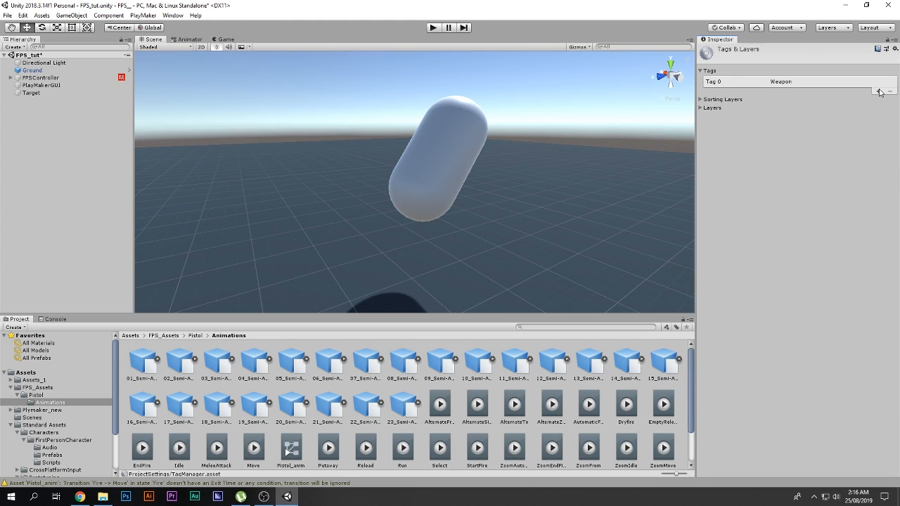
click(879, 92)
text(Enemy)
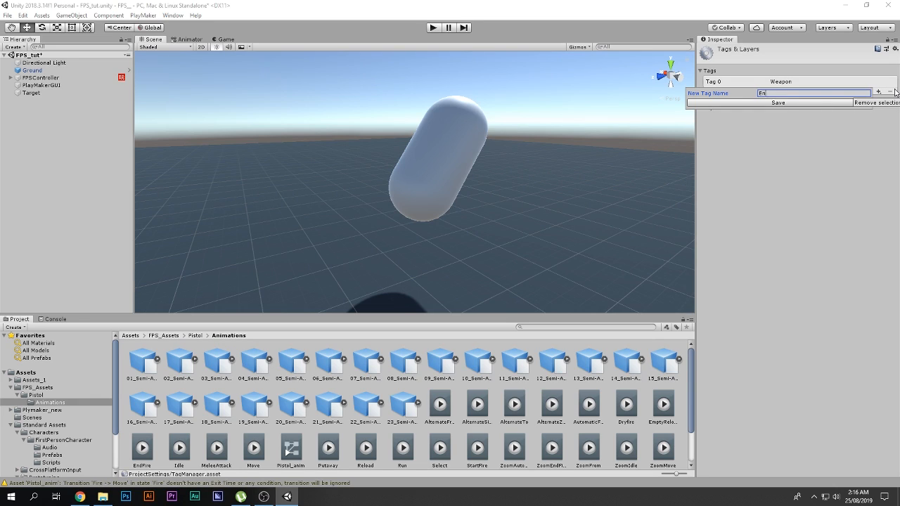
key(Return)
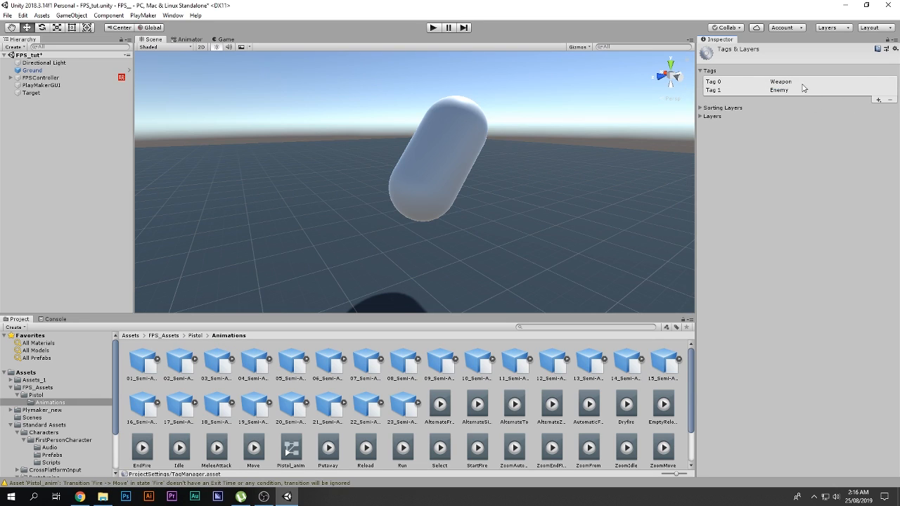
Assign the Enemy tag to the Target object.
click(31, 92)
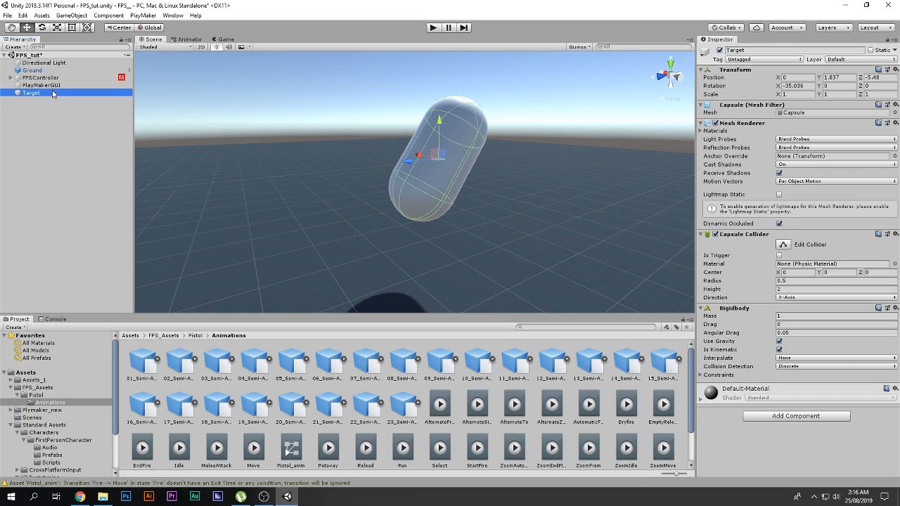
click(744, 52)
click(747, 60)
click(759, 147)
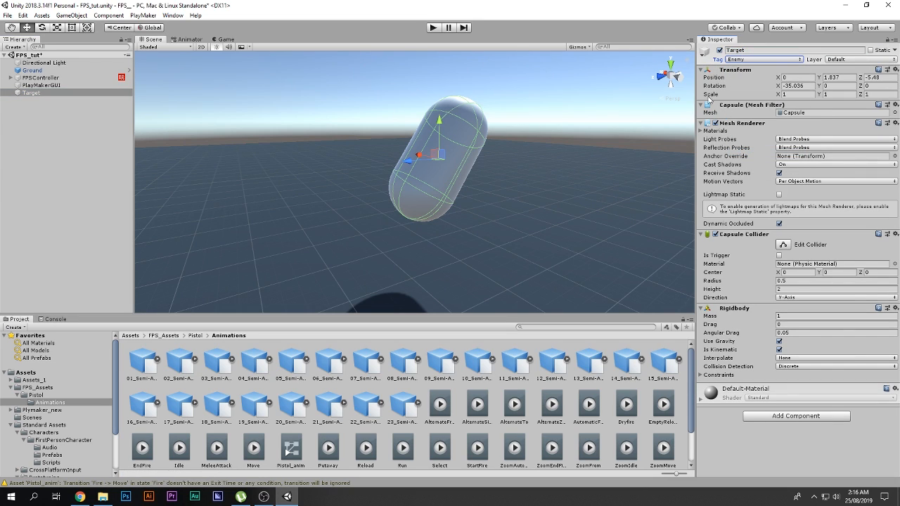
Expand the FPSController hierarchy down to the Pistol and open the FPSController's FSM for editing.
click(34, 78)
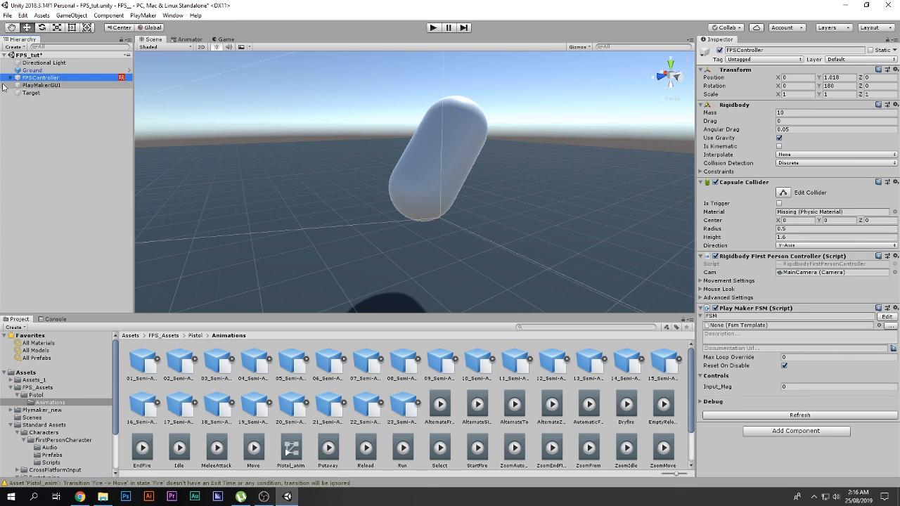
click(10, 77)
click(17, 85)
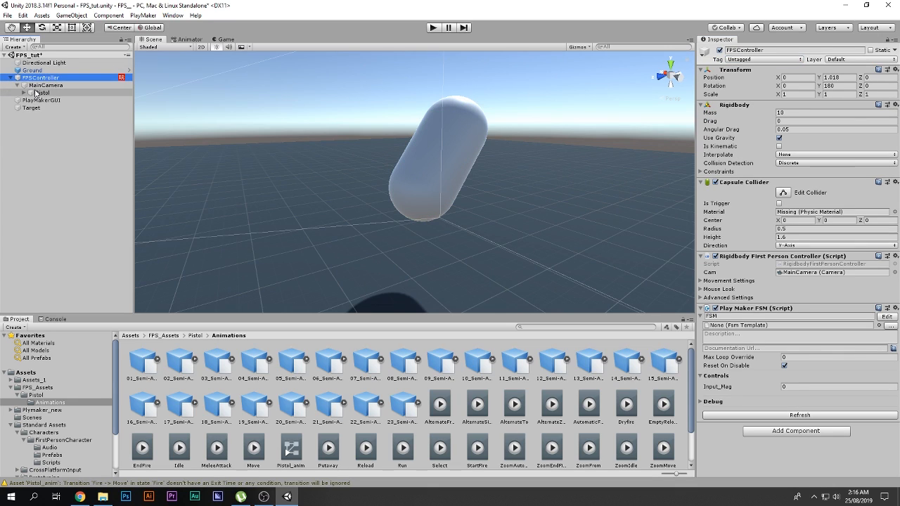
click(38, 93)
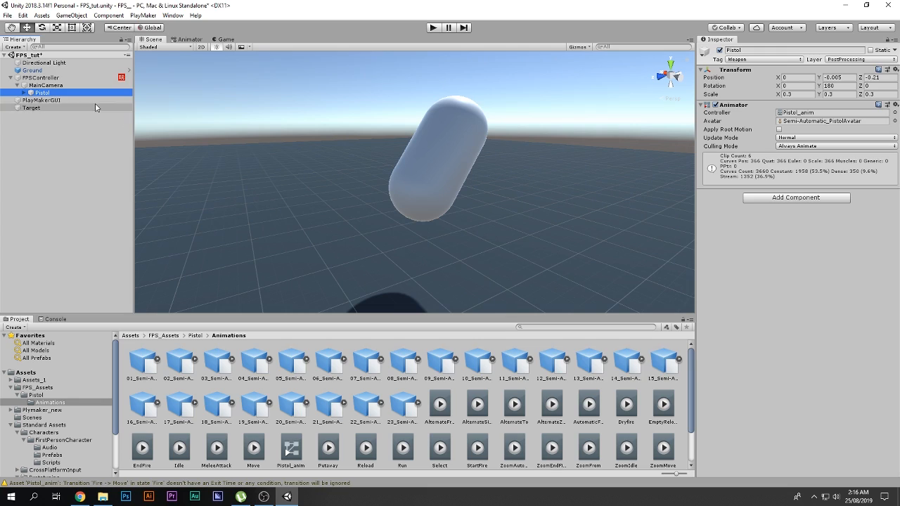
click(52, 78)
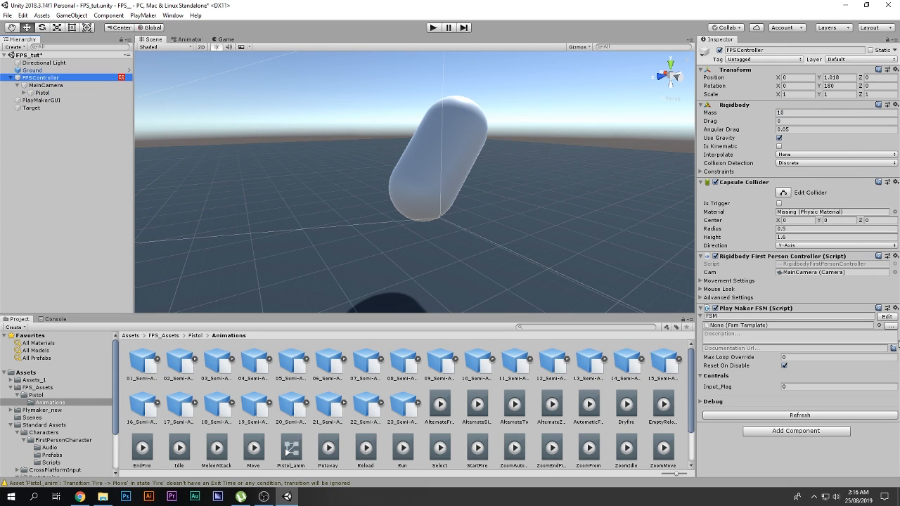
click(888, 316)
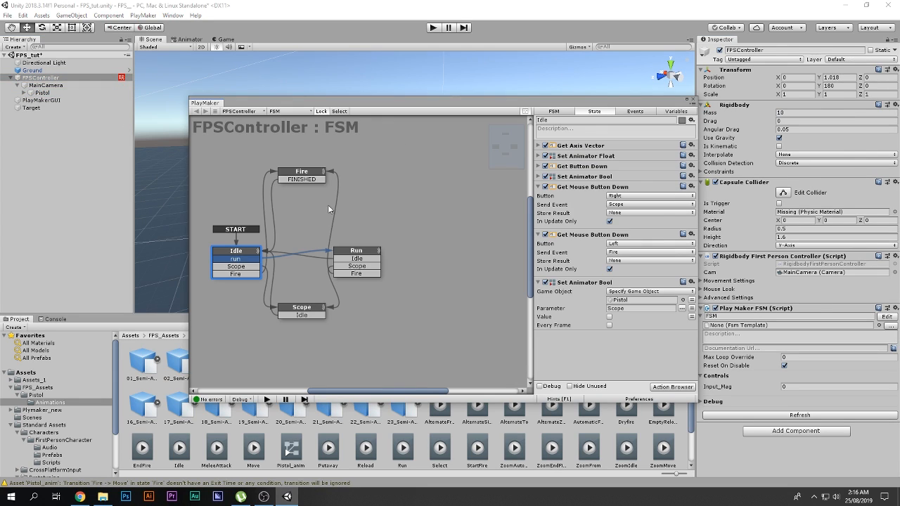
Delete the FINISHED transition and the Next Frame Event action from the Fire state.
click(316, 178)
click(306, 180)
right_click(307, 180)
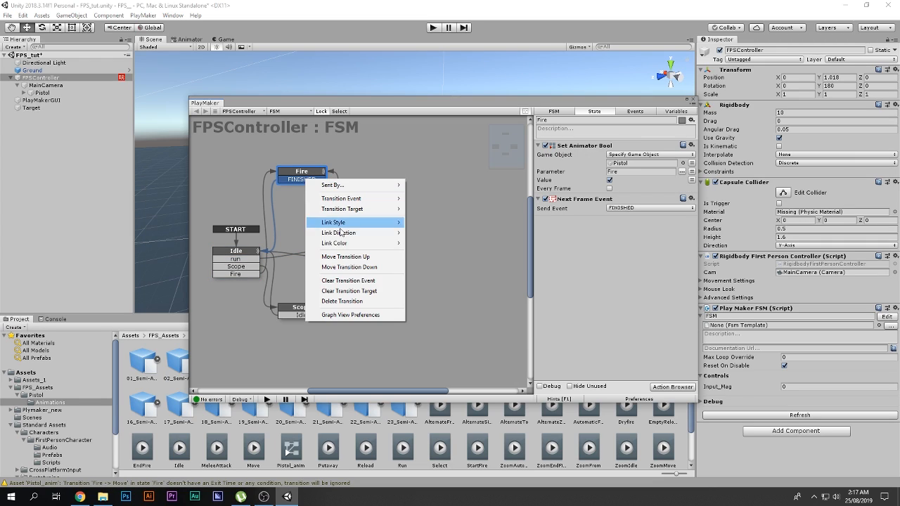
click(355, 315)
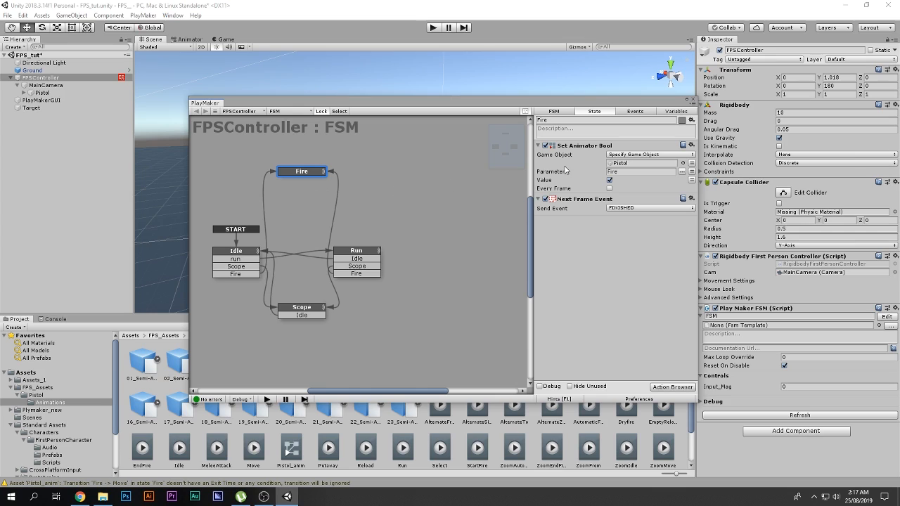
click(580, 201)
key(Delete)
Add the Physics Raycast action to the Fire state and close the action browser.
double_click(565, 227)
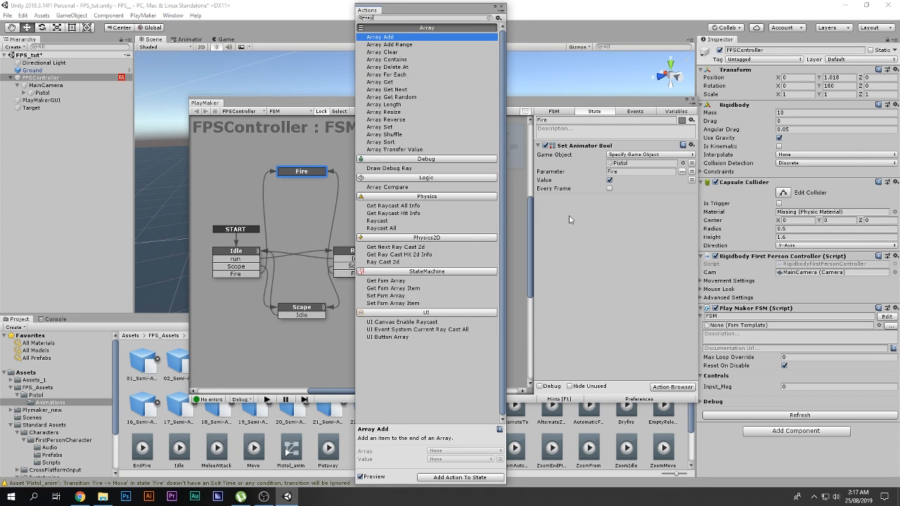
text(raycast)
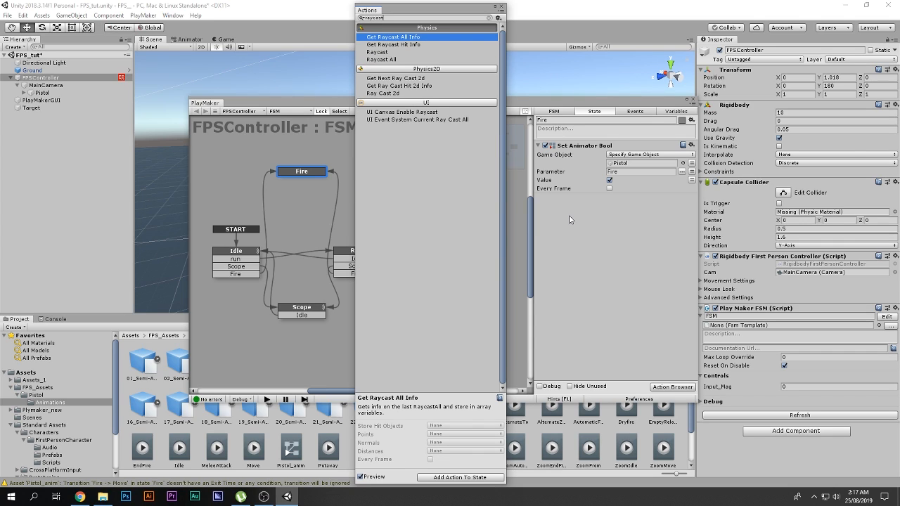
key(Down)
key(Down)
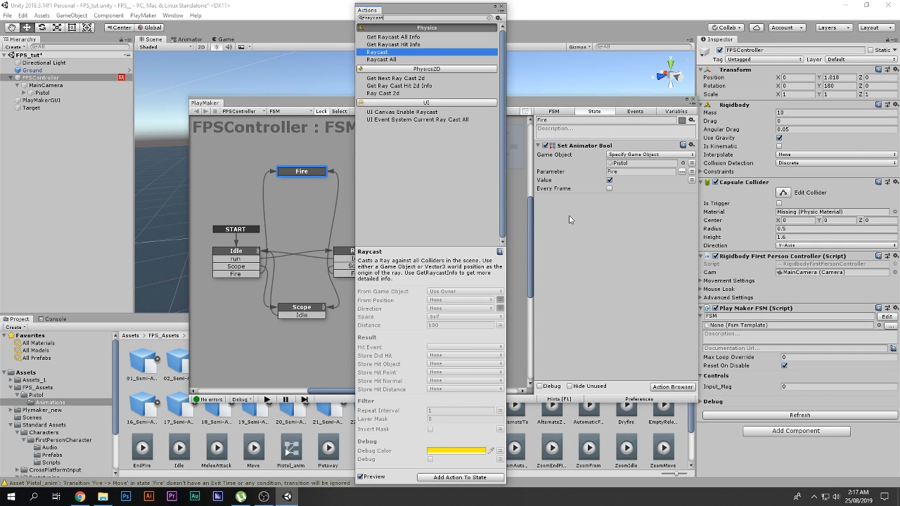
key(Return)
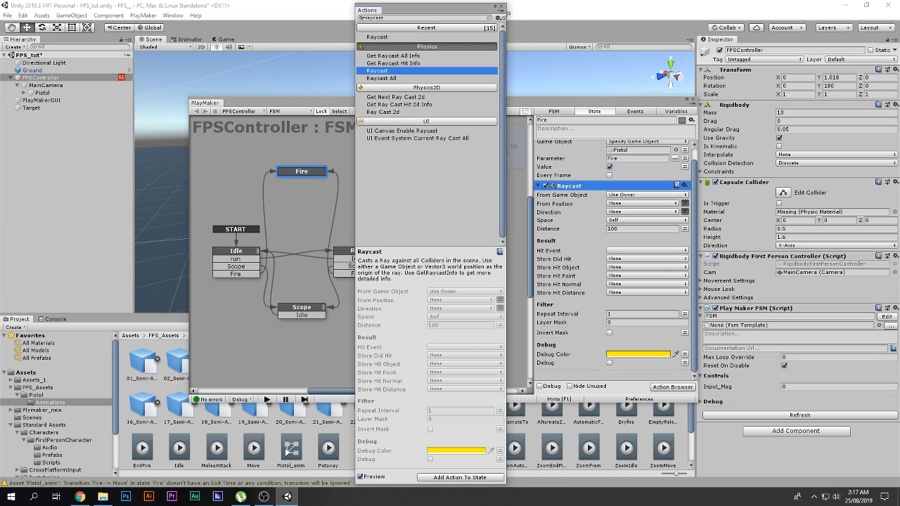
click(502, 7)
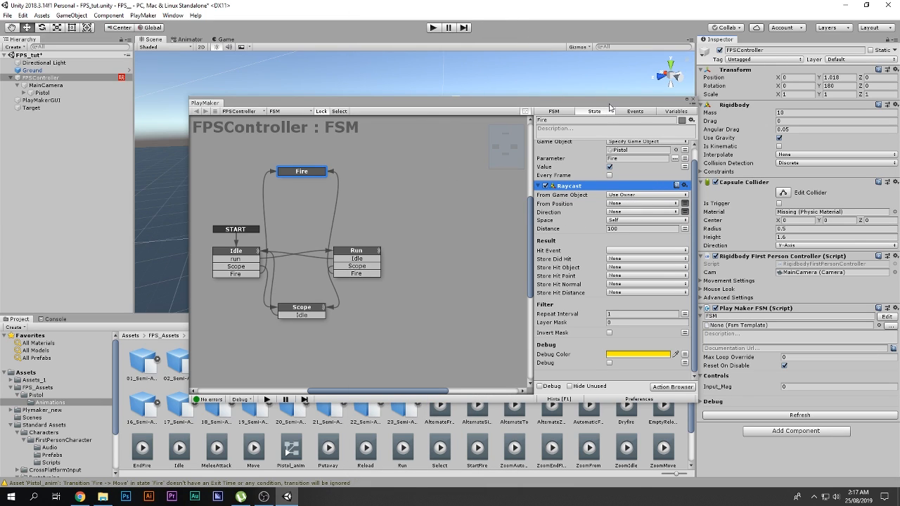
Move the PlayMaker window clear of the scene and examine MainCamera and the target from the left side view.
drag(609, 105, 533, 252)
scroll(381, 185, down, 5)
right_drag(381, 186, 305, 174)
mouse_move(333, 204)
middle_down()
mouse_move(323, 143)
mouse_move(323, 193)
middle_up()
scroll(323, 146, up, 3)
scroll(322, 194, up, 2)
click(672, 77)
click(671, 68)
click(664, 76)
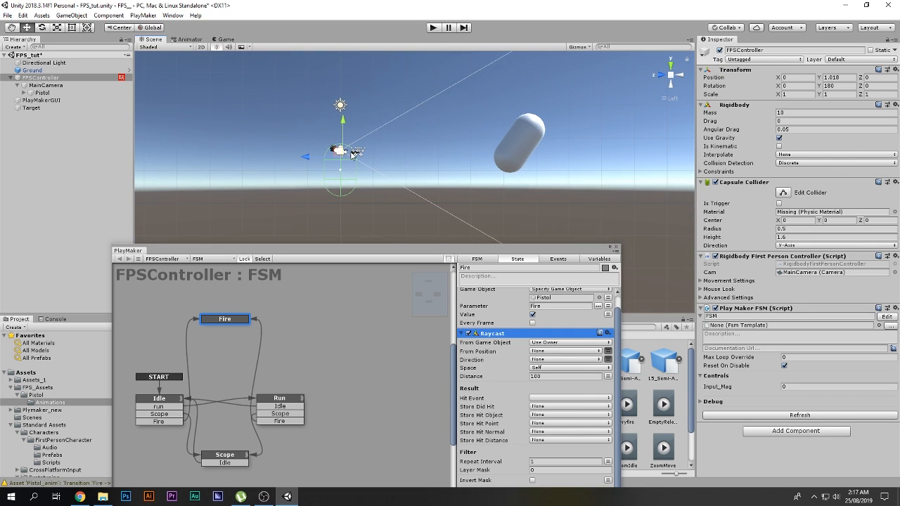
scroll(348, 154, up, 3)
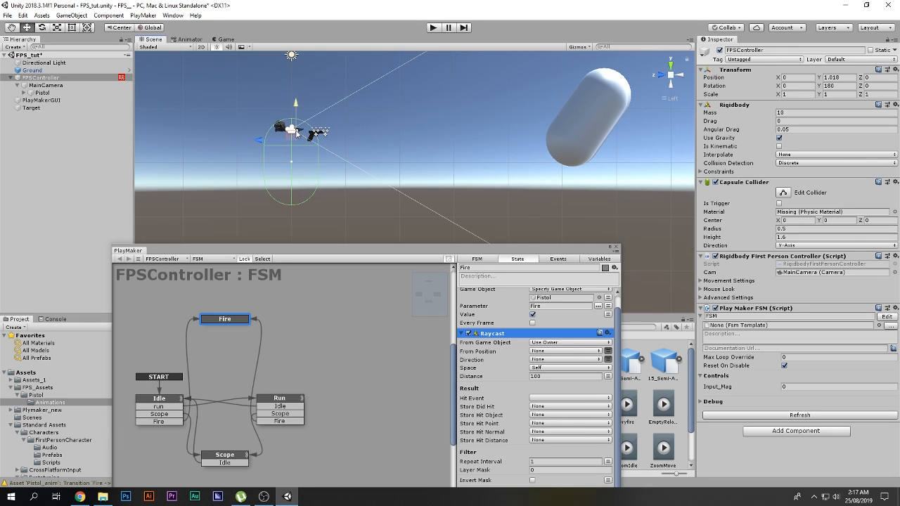
click(42, 85)
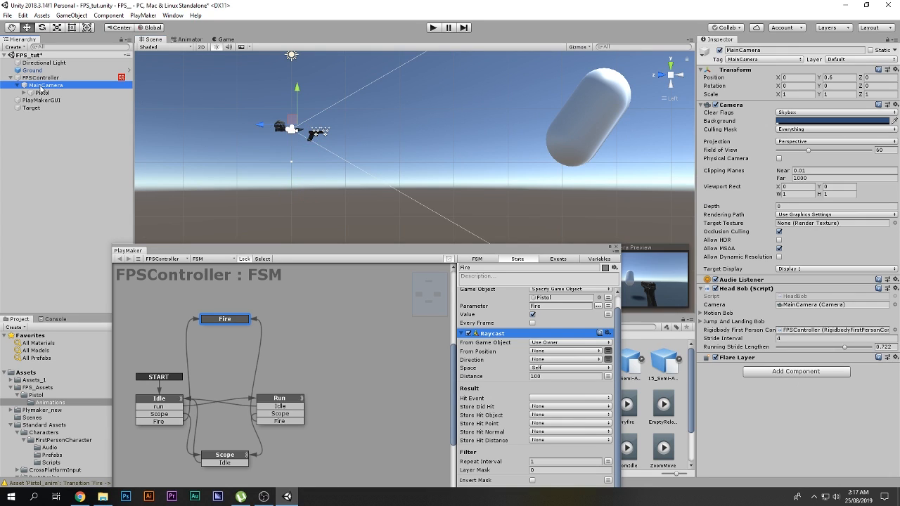
Create an empty child object under MainCamera and set its Z position to 1.
right_click(41, 86)
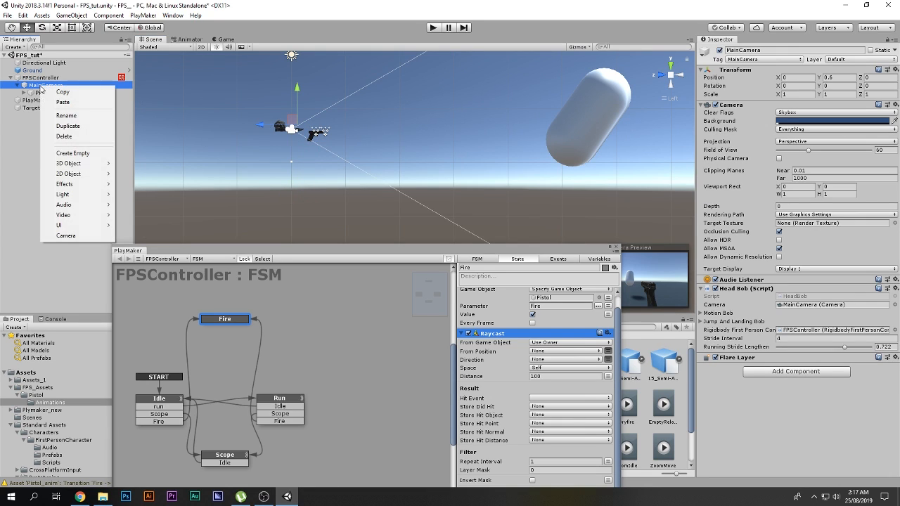
click(79, 154)
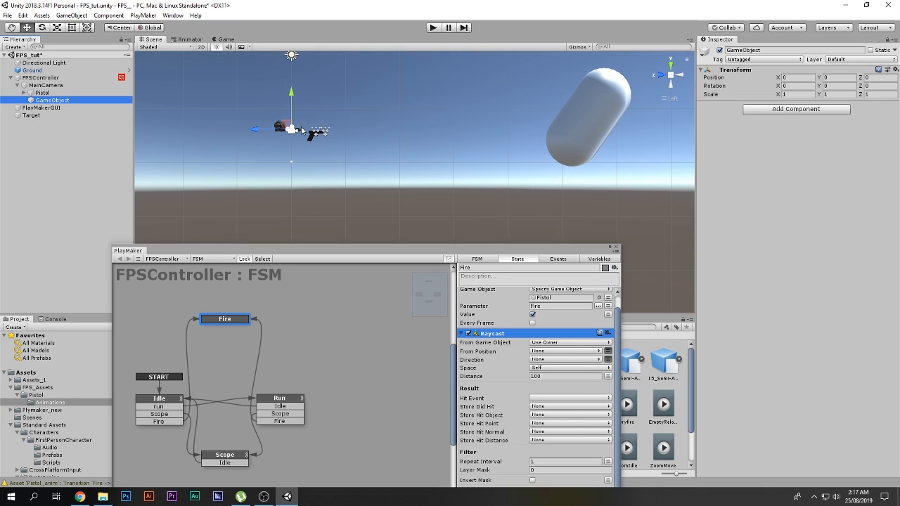
drag(253, 133, 331, 130)
click(879, 78)
text(1)
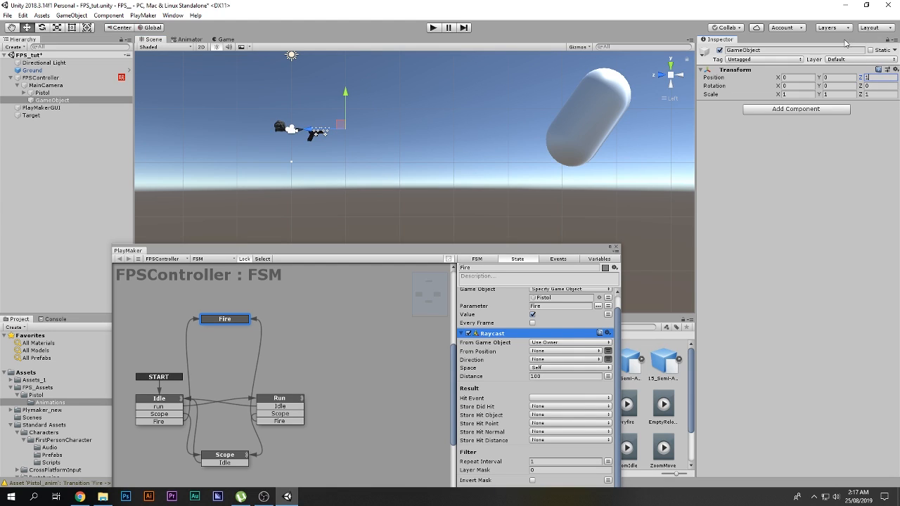
Give the new empty object a magenta dot icon and check its placement in front of the pistol.
click(705, 52)
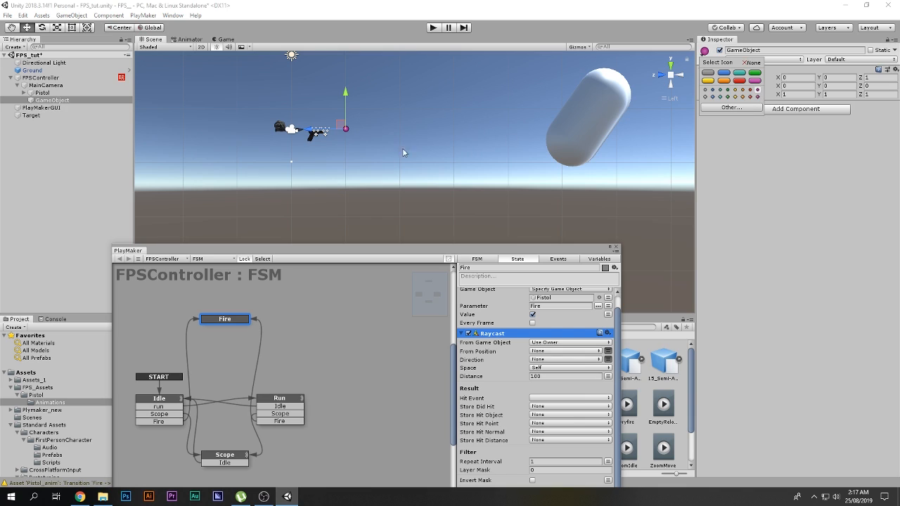
scroll(404, 152, up, 6)
middle_drag(220, 143, 377, 189)
scroll(387, 163, up, 6)
scroll(387, 163, down, 4)
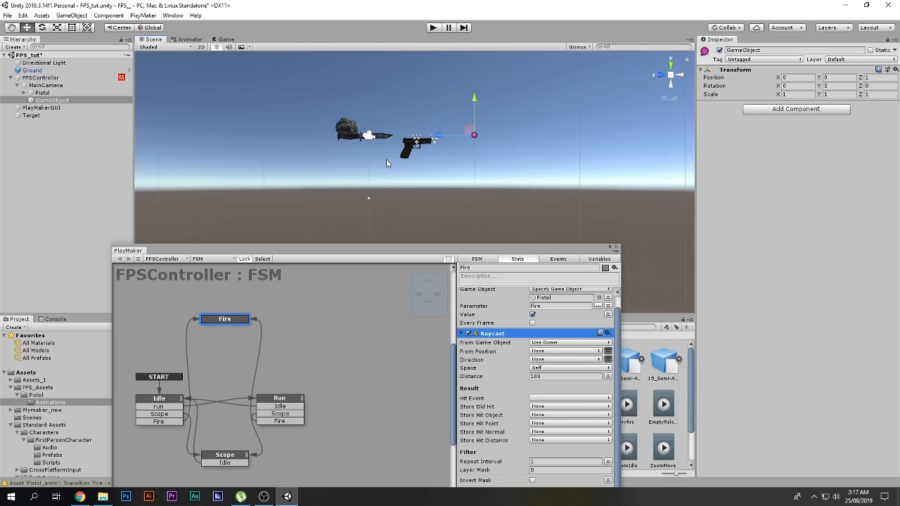
scroll(383, 159, down, 2)
click(389, 150)
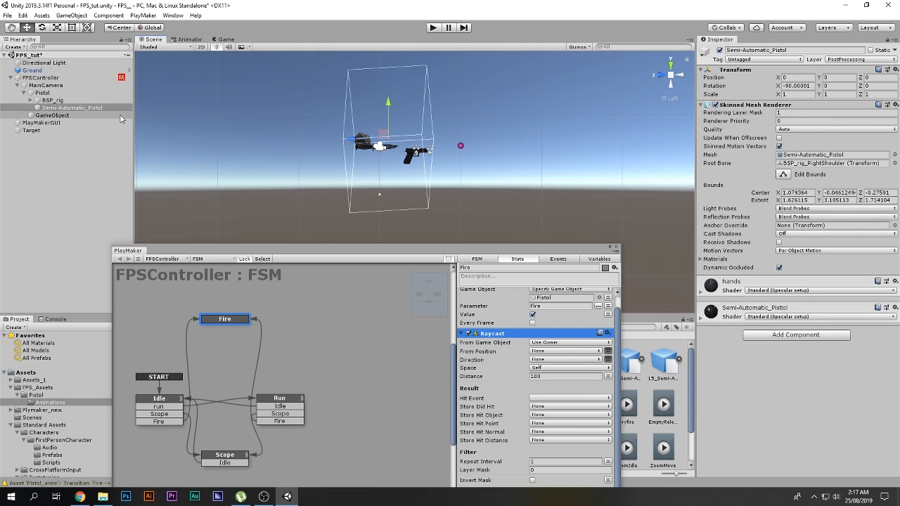
Set the Raycast's From Game Object to Specify Game Object and assign the new empty object under MainCamera.
click(47, 85)
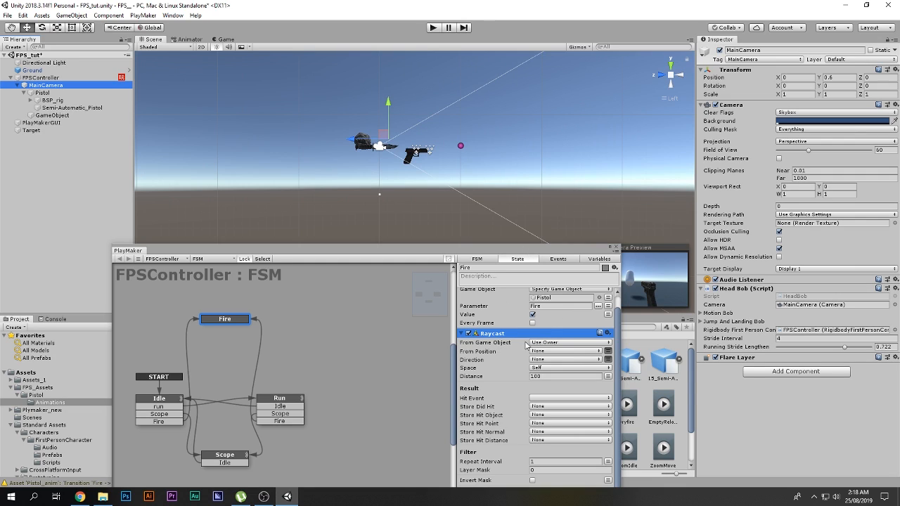
click(566, 342)
click(573, 361)
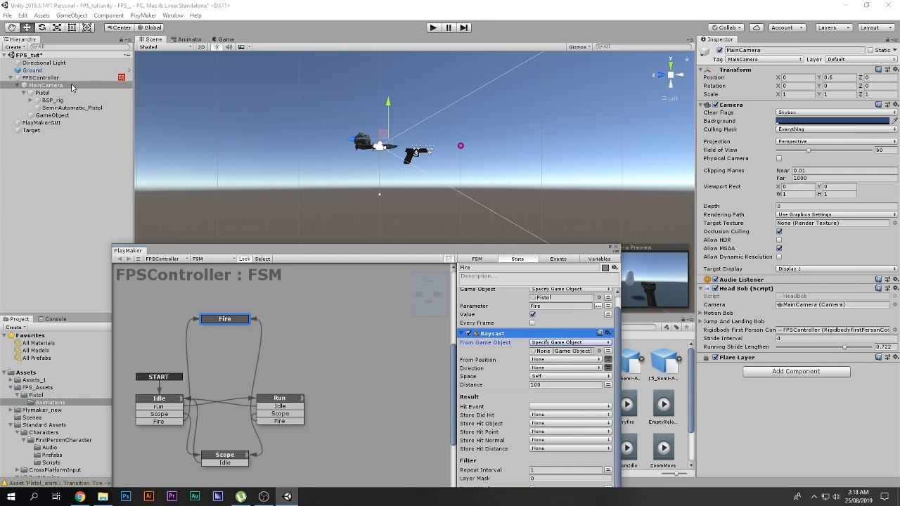
click(46, 116)
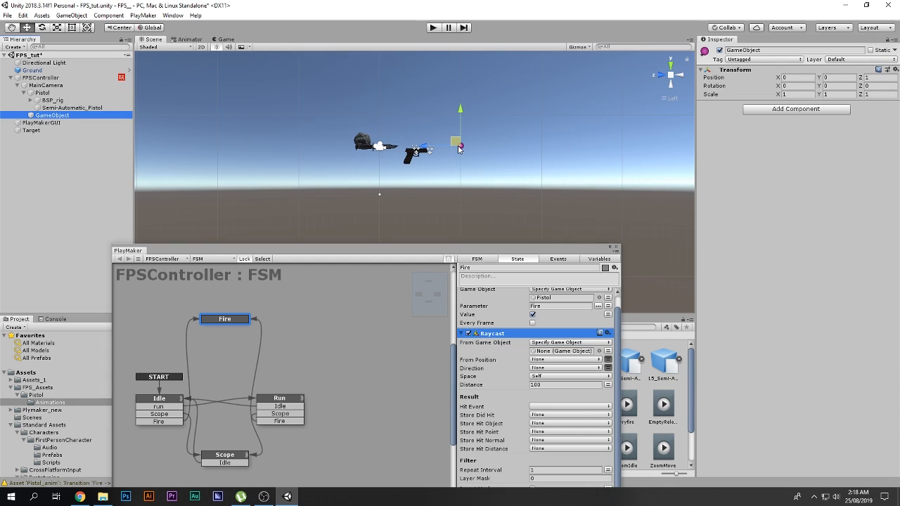
drag(49, 116, 555, 351)
Rename the empty object under MainCamera as Ray_caster.
double_click(66, 116)
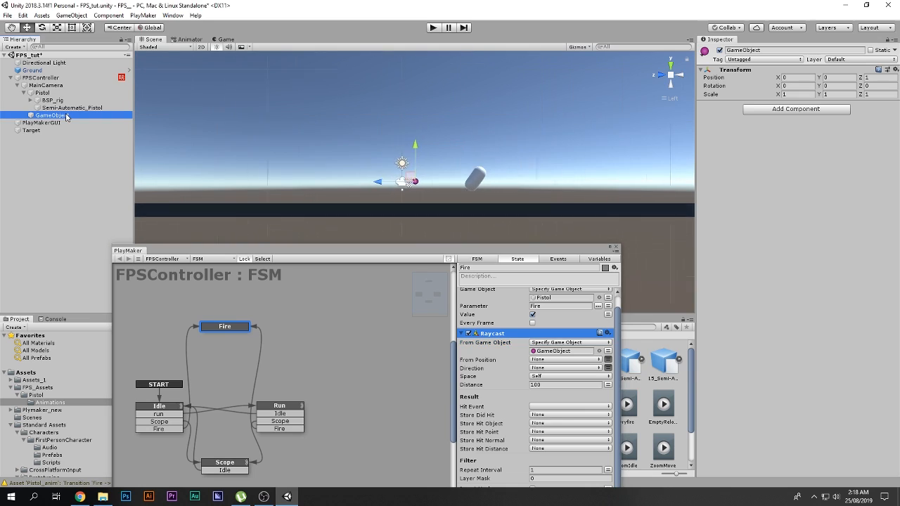
click(781, 50)
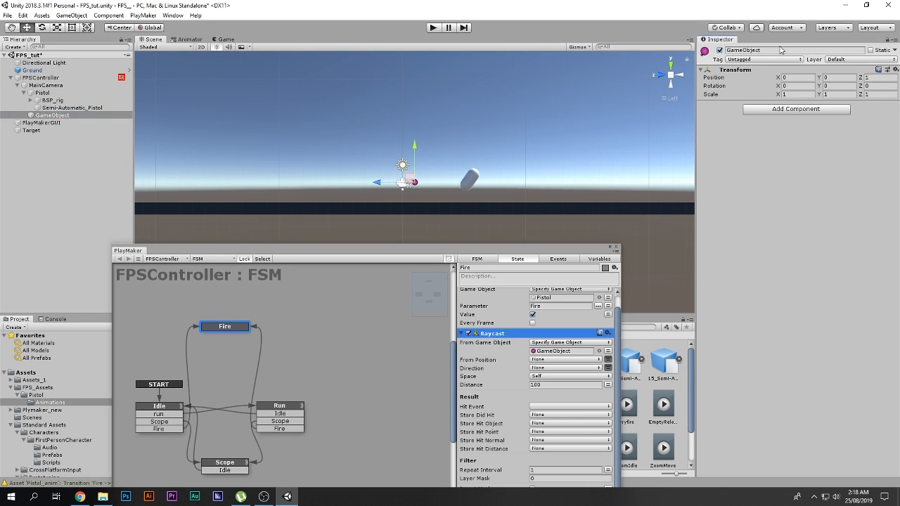
click(784, 50)
text(Ray_caster)
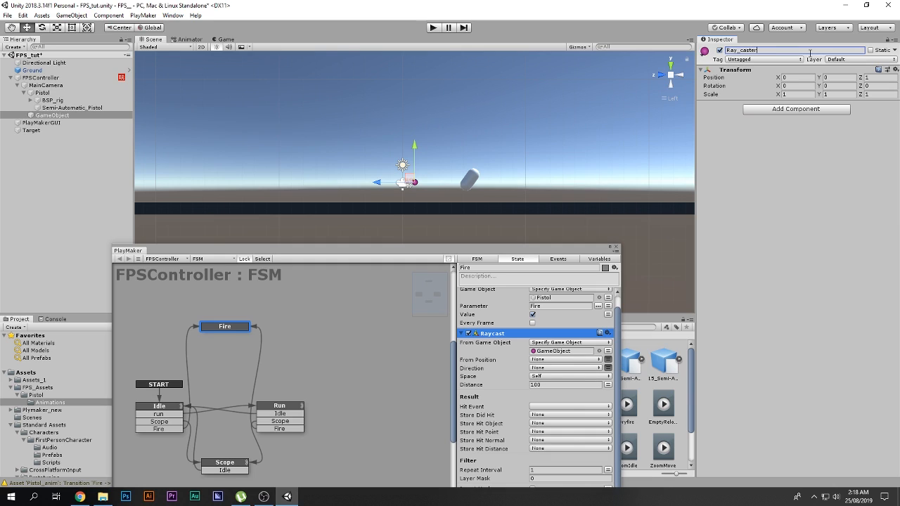
key(Return)
Switch the Raycast's Direction to explicit values and set its Z component to -1.
scroll(424, 170, up, 4)
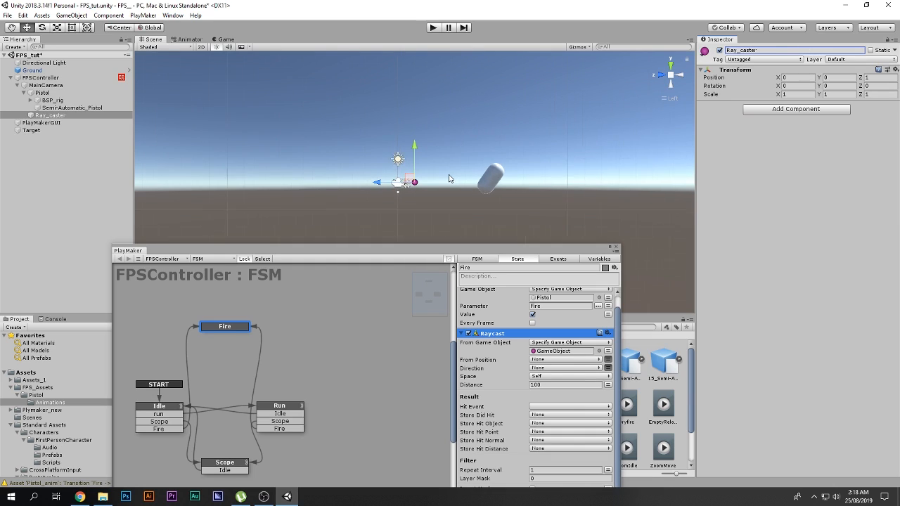
scroll(420, 172, up, 5)
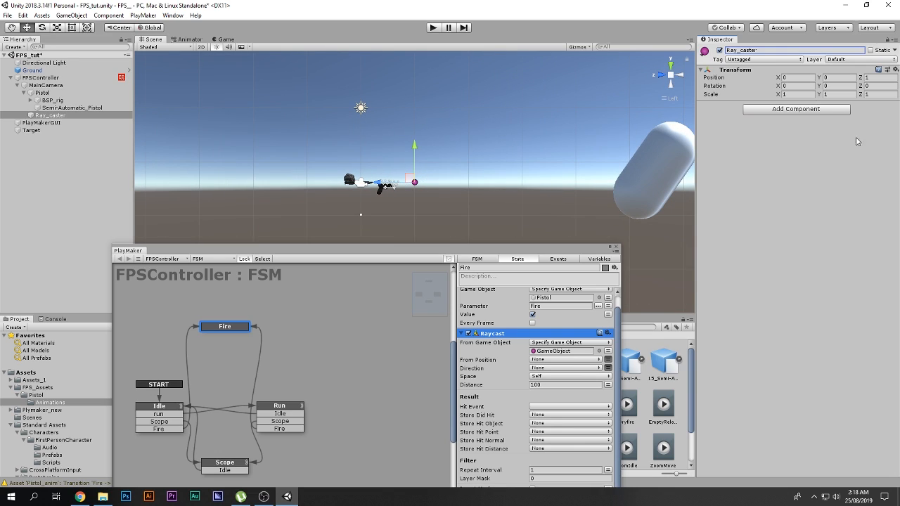
drag(382, 185, 475, 185)
drag(474, 185, 464, 185)
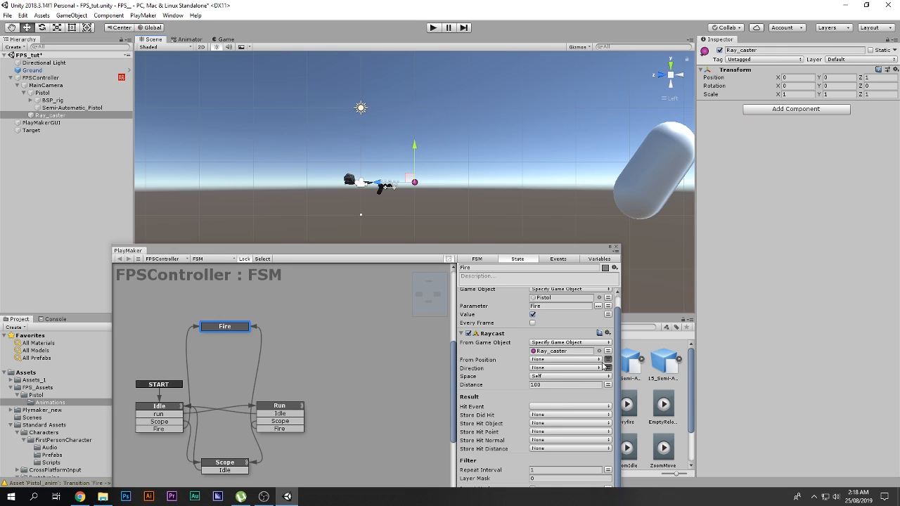
click(609, 369)
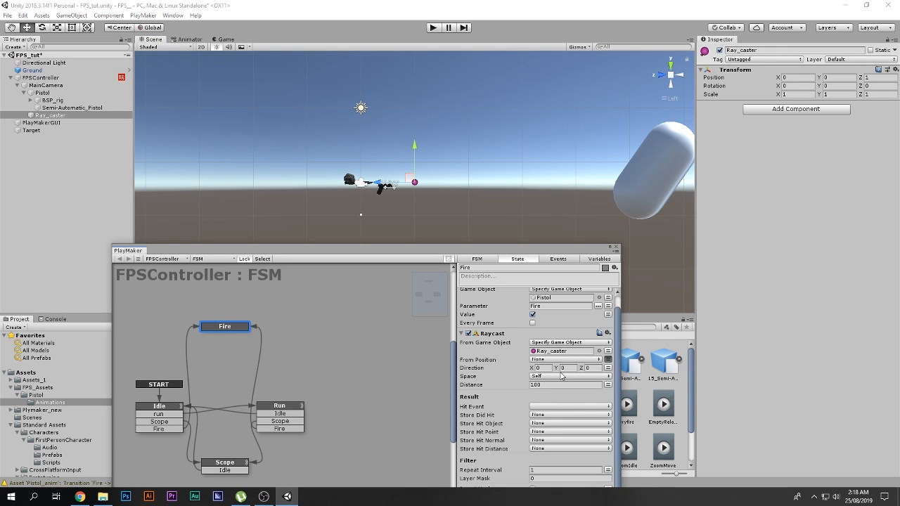
click(593, 368)
alt+drag(461, 182, 415, 191)
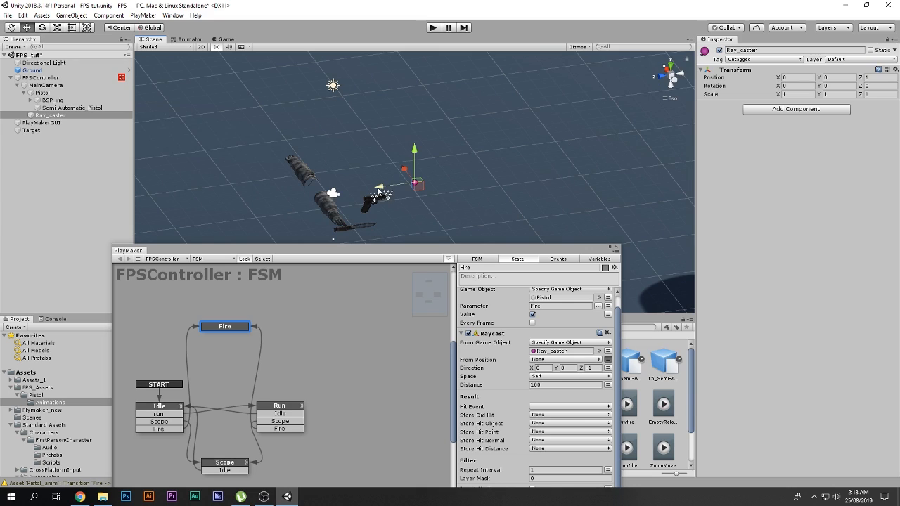
scroll(551, 160, down, 2)
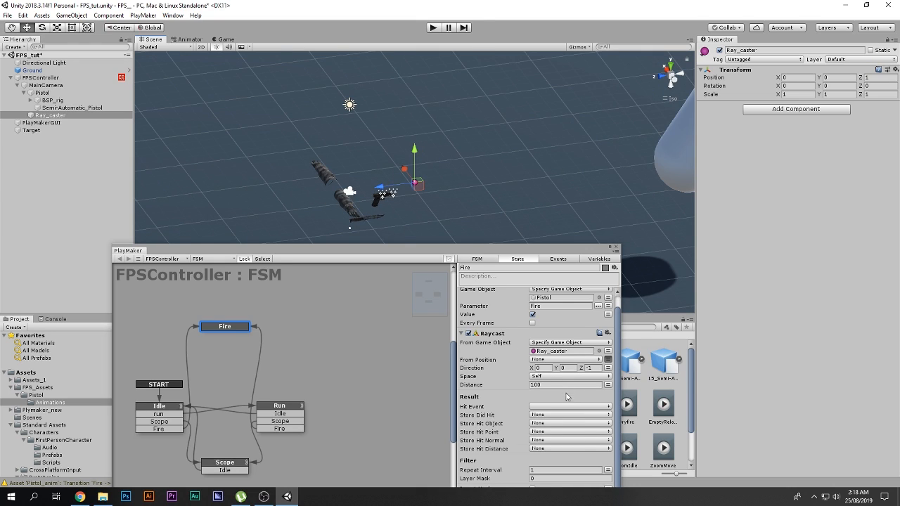
scroll(567, 397, down, 1)
Change the Raycast's debug color to red and enable its Debug option.
drag(542, 253, 541, 158)
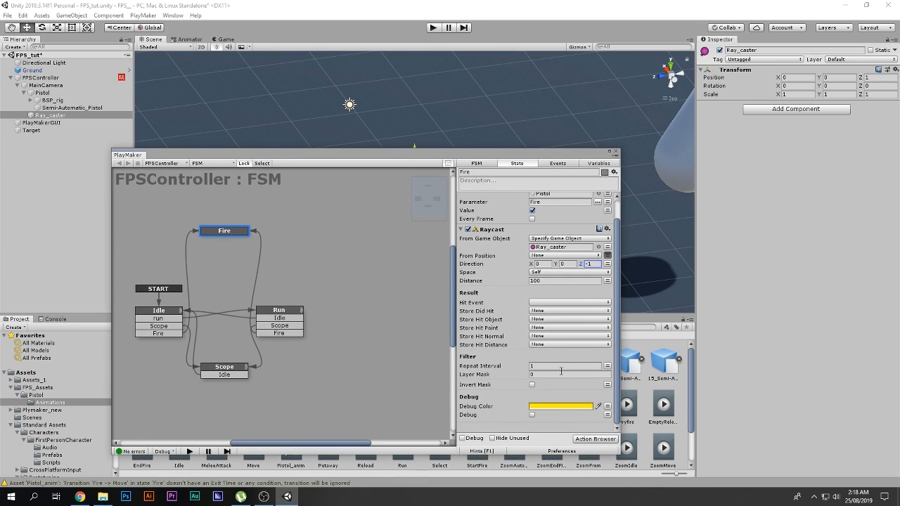
click(543, 407)
drag(94, 61, 103, 85)
click(533, 415)
click(532, 416)
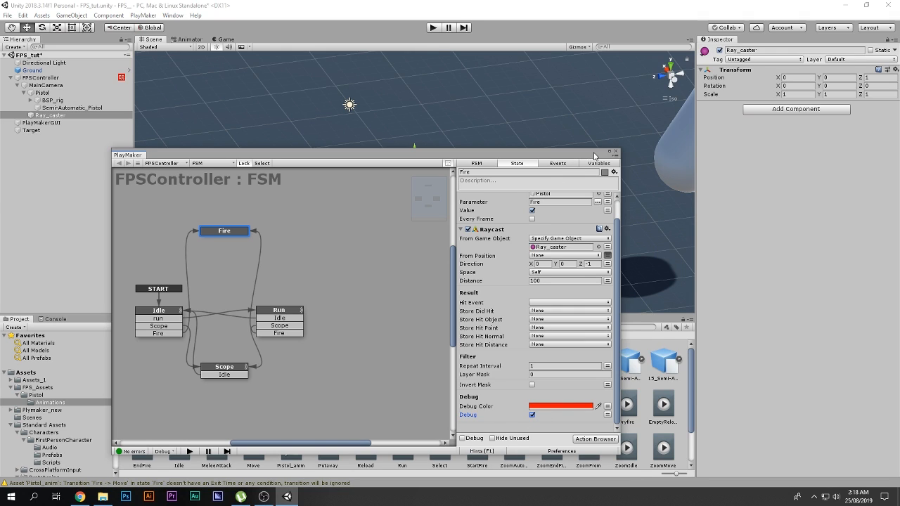
Play the scene, fire the pistol, examine the red debug ray's direction in the Scene view, and stop playing.
drag(594, 154, 613, 228)
click(433, 26)
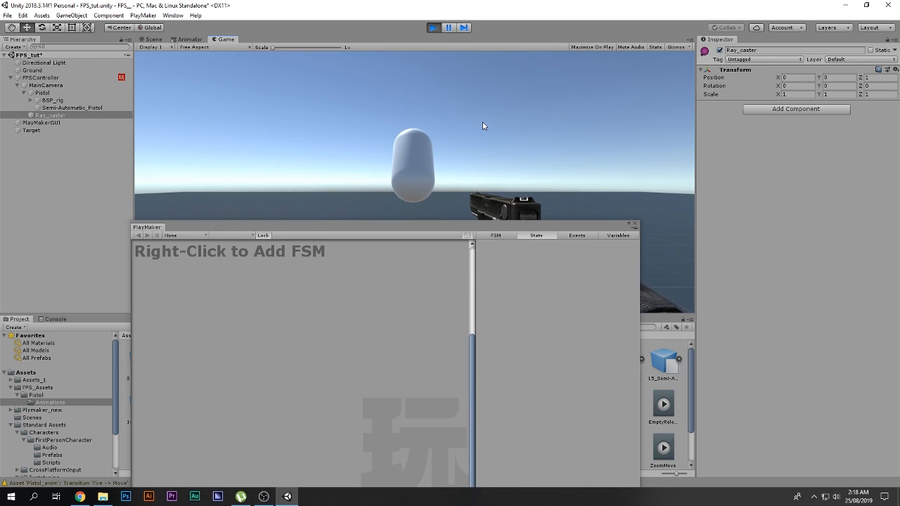
key(ctrl+1)
scroll(442, 146, down, 9)
middle_drag(428, 189, 464, 135)
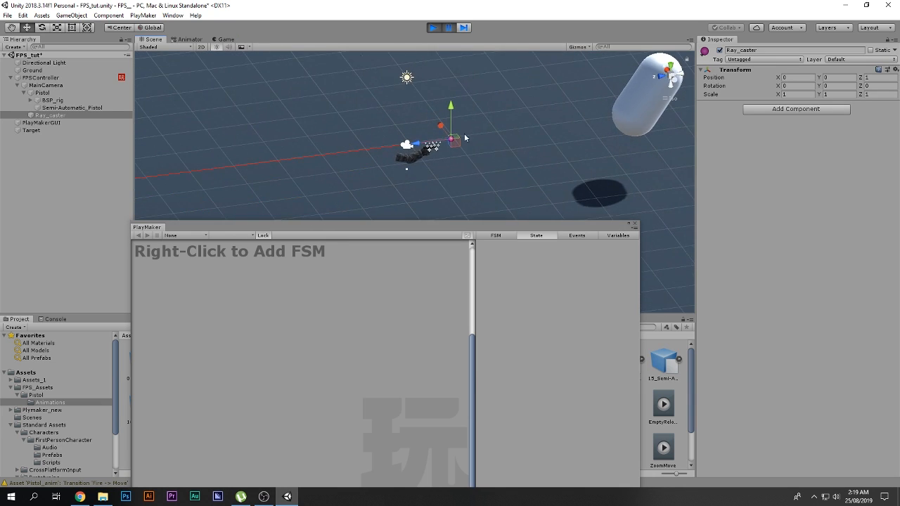
scroll(420, 161, down, 7)
scroll(392, 183, up, 5)
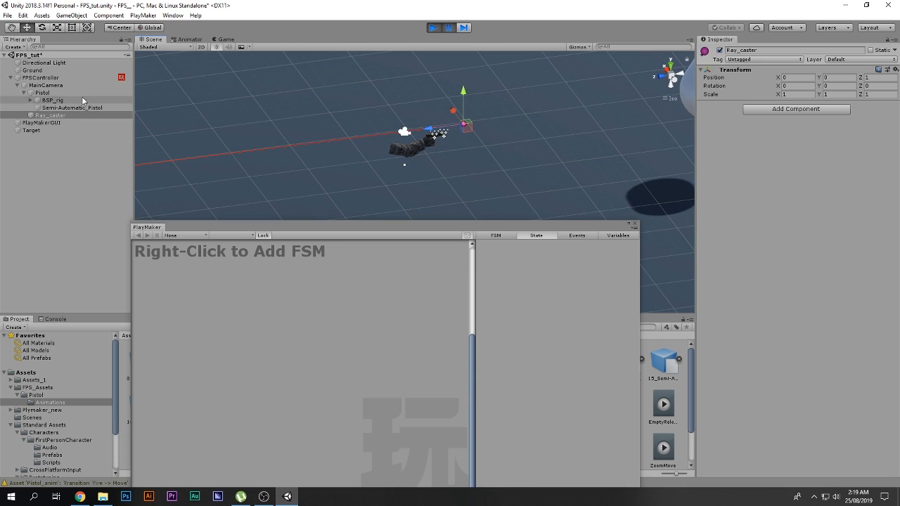
click(43, 92)
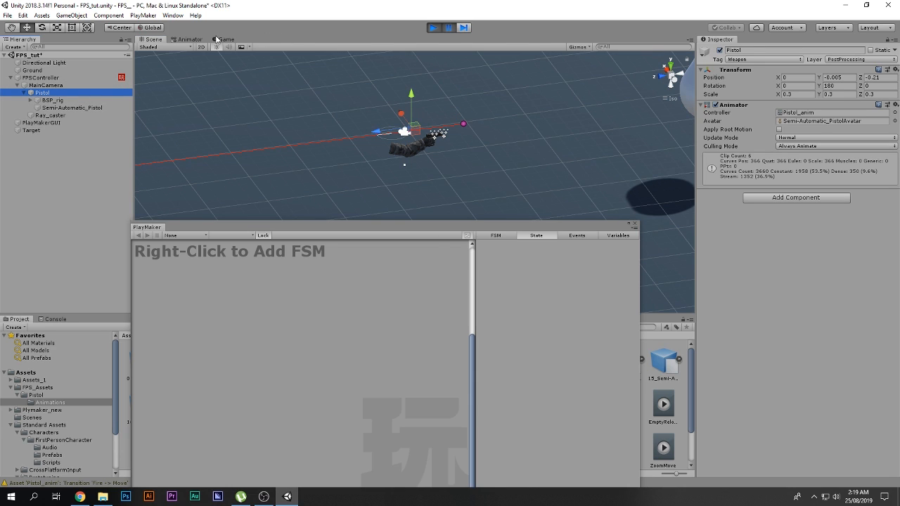
click(444, 30)
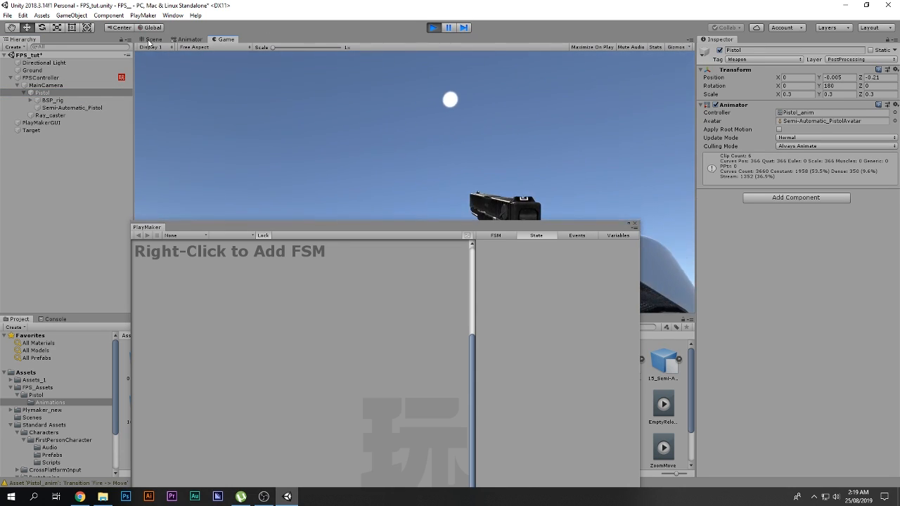
click(149, 40)
alt+drag(368, 150, 322, 211)
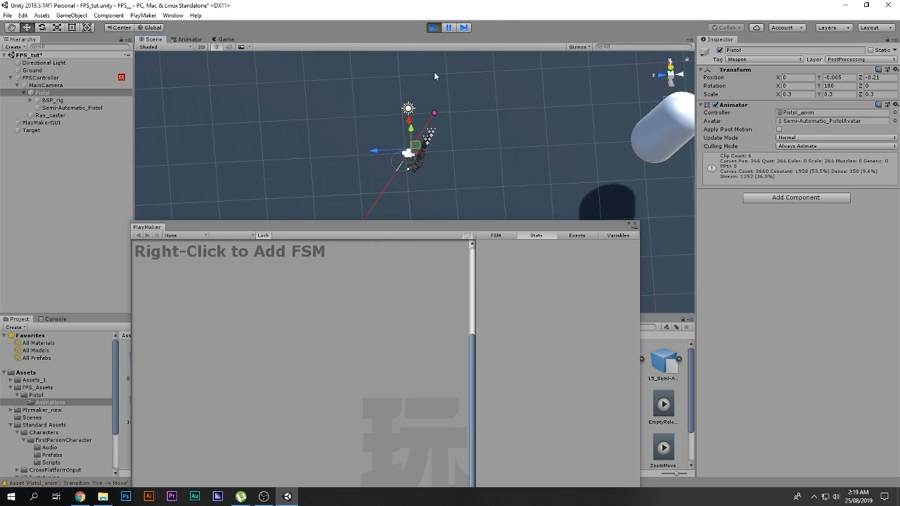
click(432, 28)
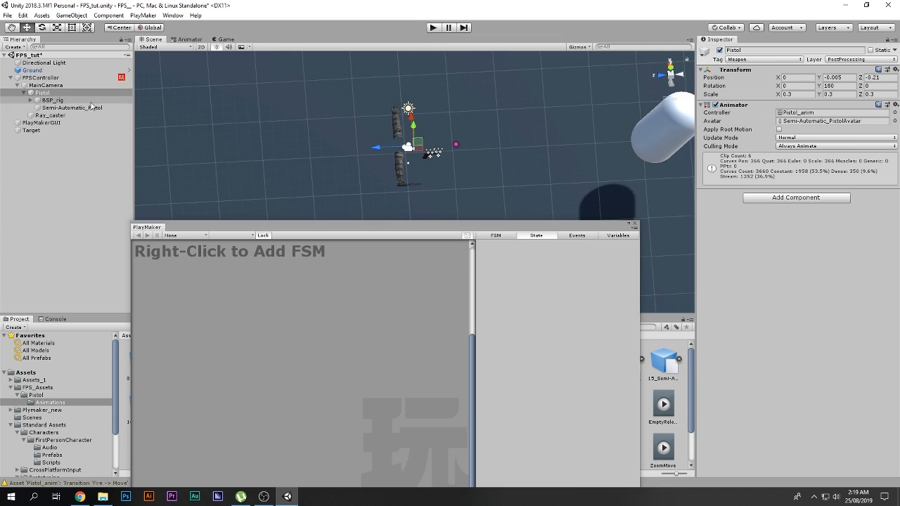
Set the Raycast's Direction Z to 1 in the FPSController's Fire state and dock the Game view beside the Scene view.
click(54, 79)
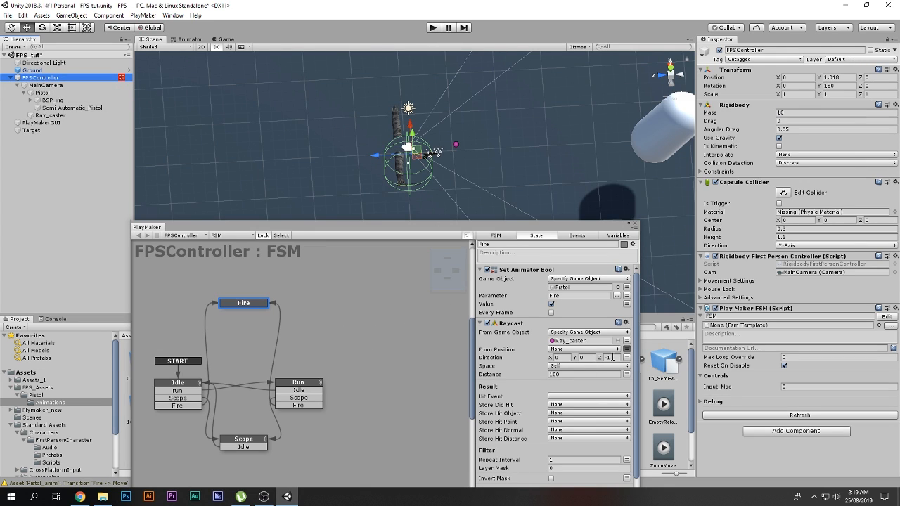
click(612, 358)
text(1)
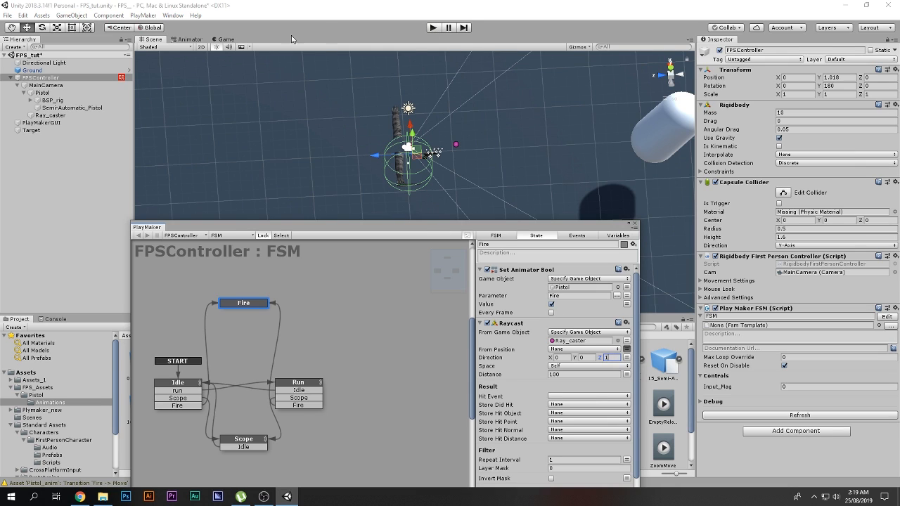
drag(225, 40, 618, 130)
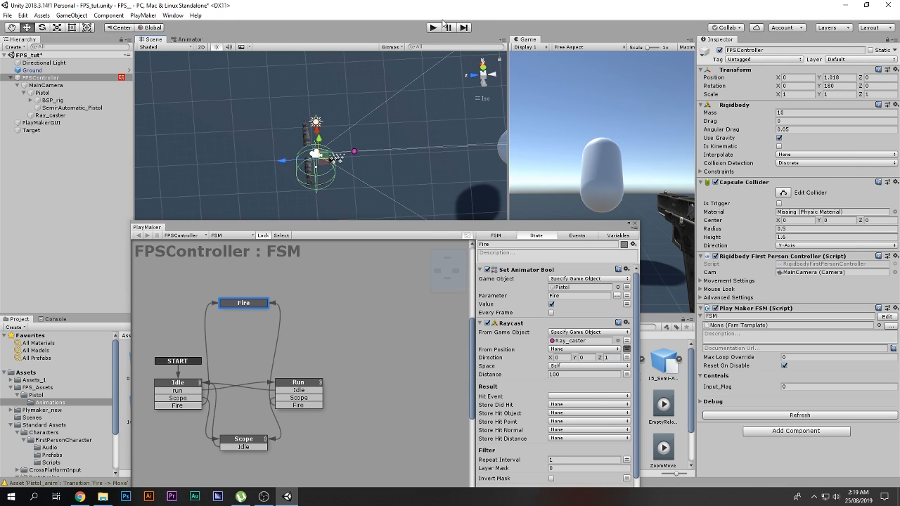
Play the scene, pause it while firing, close the PlayMaker window, and examine the debug ray relative to the target.
click(432, 27)
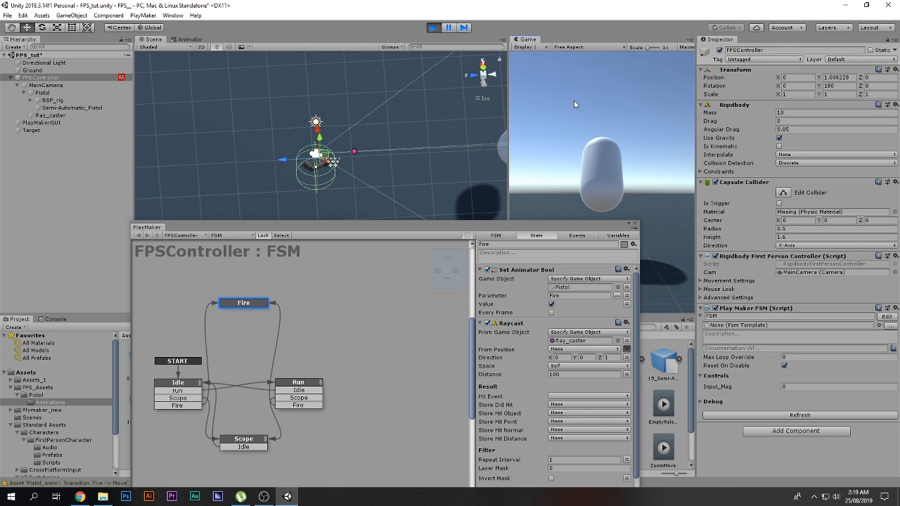
key(ctrl+shift+p)
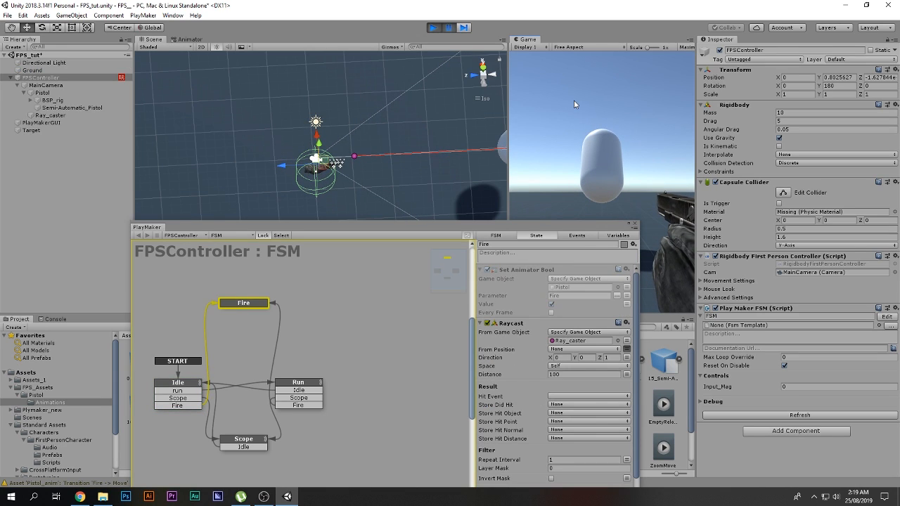
scroll(310, 169, up, 1)
middle_drag(313, 172, 271, 70)
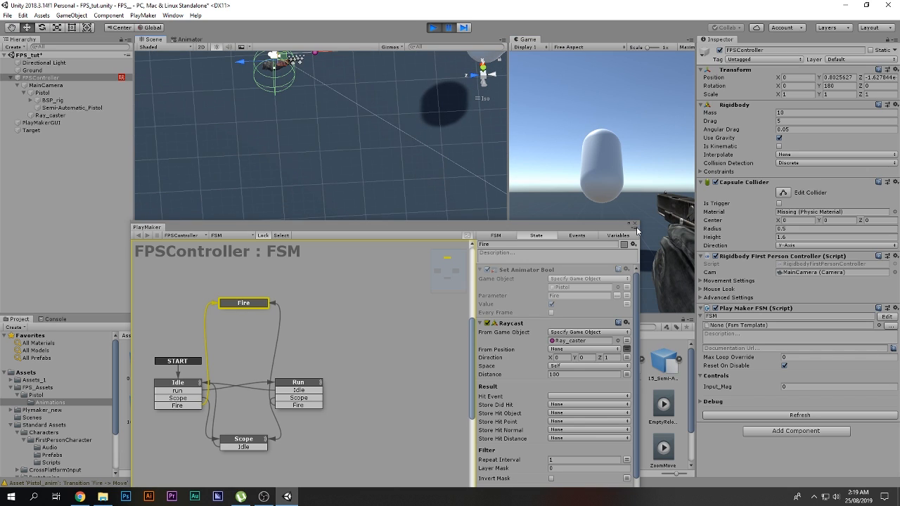
click(636, 225)
click(658, 248)
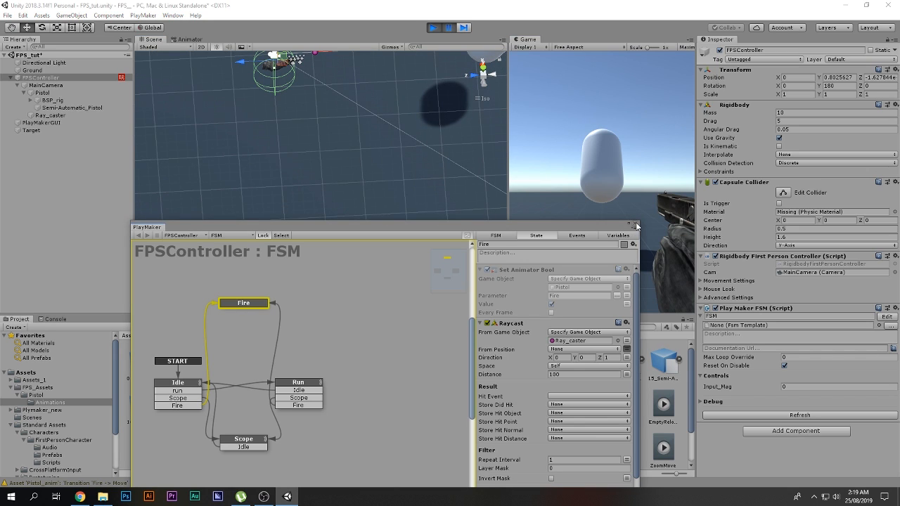
alt+drag(310, 142, 538, 215)
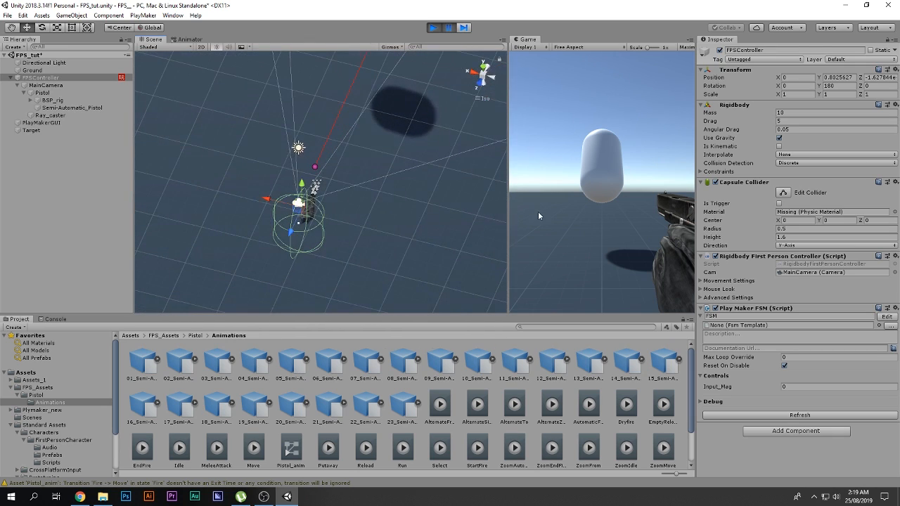
Examine the red debug ray relative to the capsule target from the side in the Scene view, and stop playing.
alt+drag(327, 144, 371, 199)
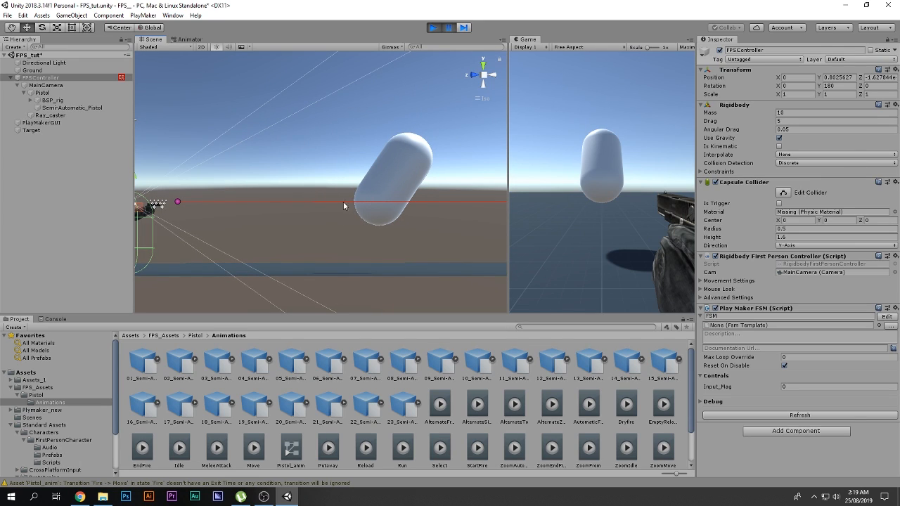
scroll(394, 207, down, 3)
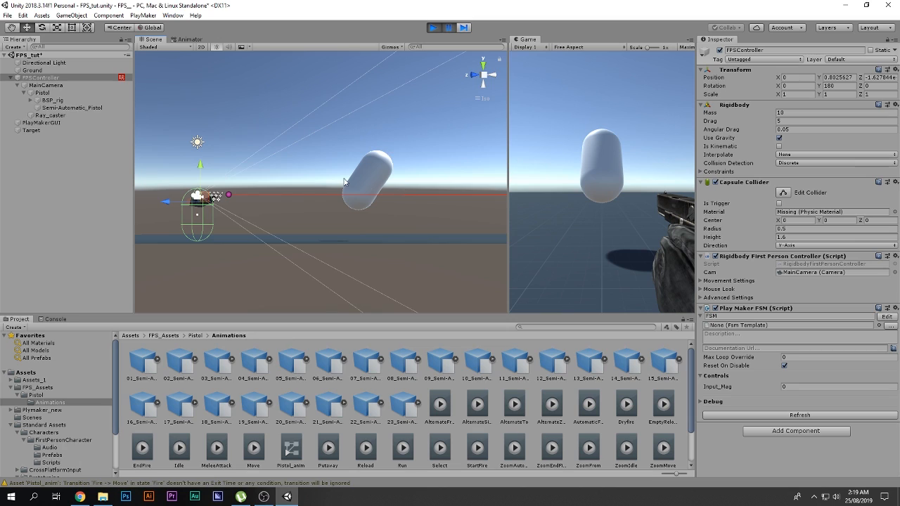
scroll(362, 172, down, 2)
middle_drag(332, 180, 376, 201)
scroll(352, 198, down, 2)
middle_drag(296, 190, 277, 185)
key(f)
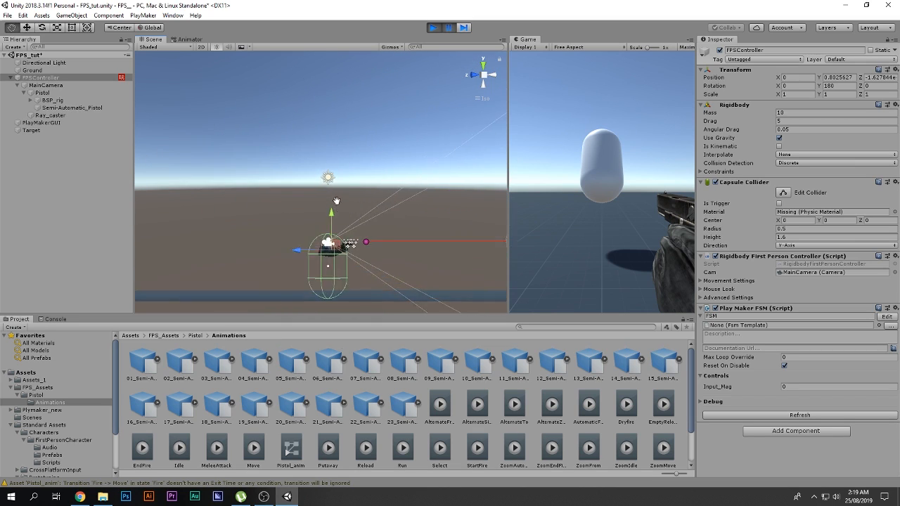
click(433, 27)
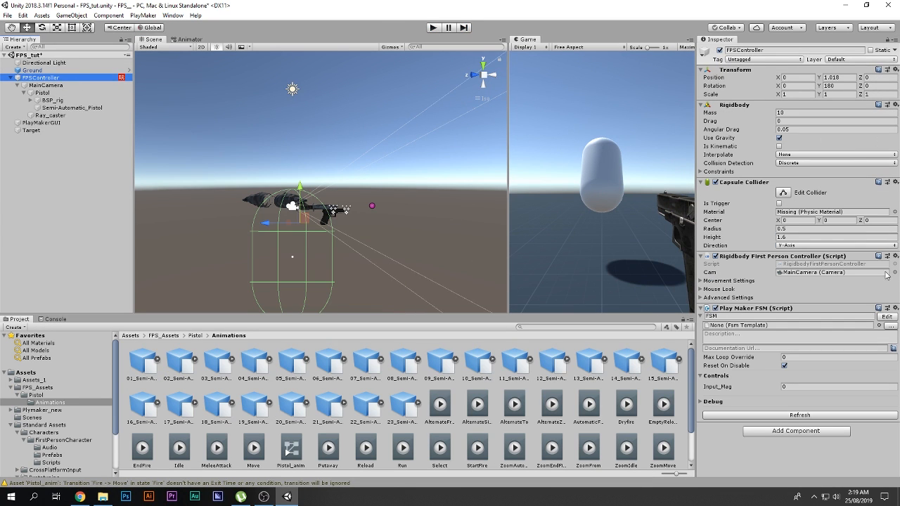
Reopen the FPSController's FSM and set the Fire state's Raycast Hit Event to a new event named Test.
click(885, 317)
click(263, 254)
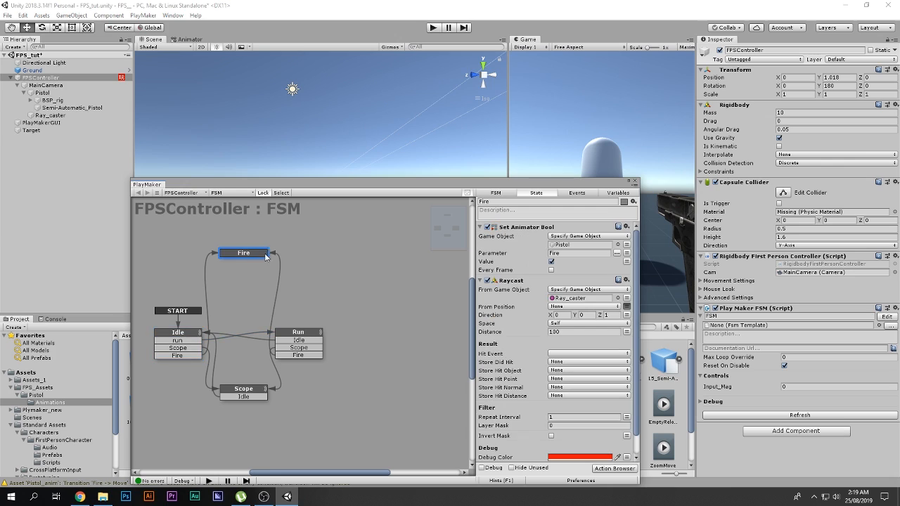
drag(552, 187, 602, 112)
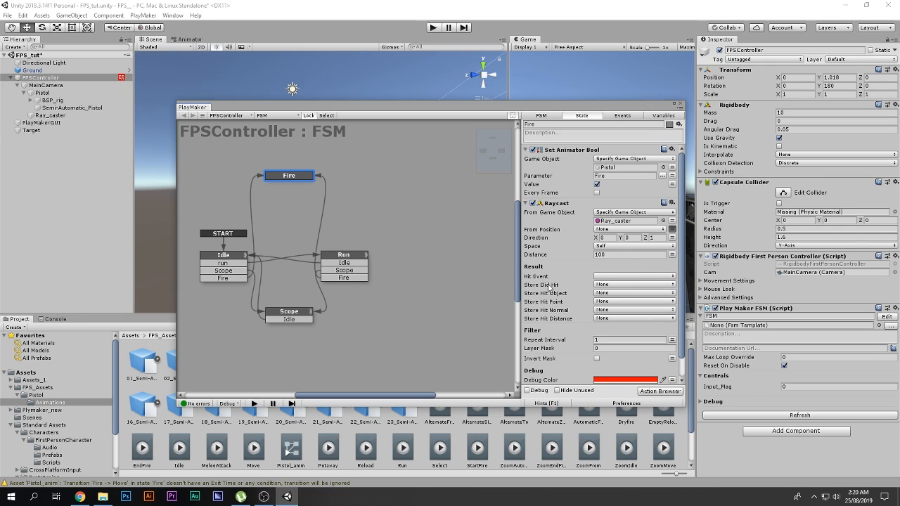
click(603, 276)
click(644, 385)
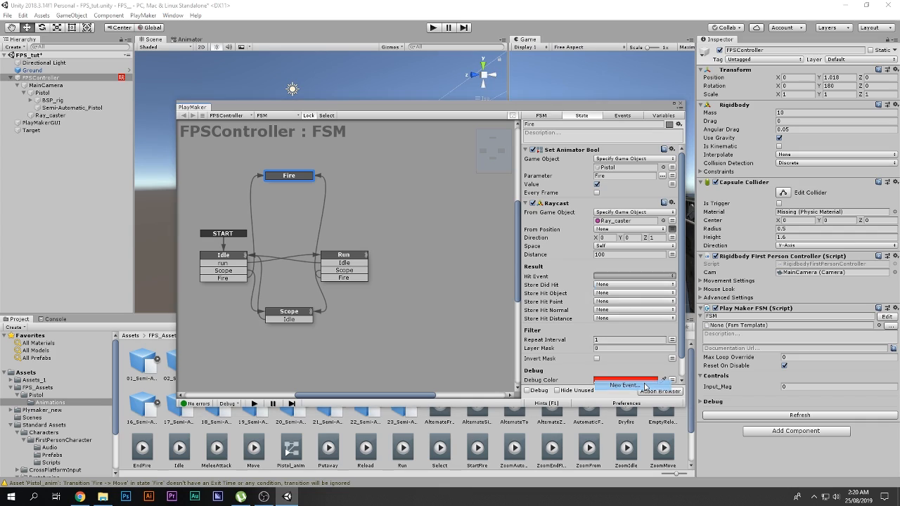
text(Test)
key(Return)
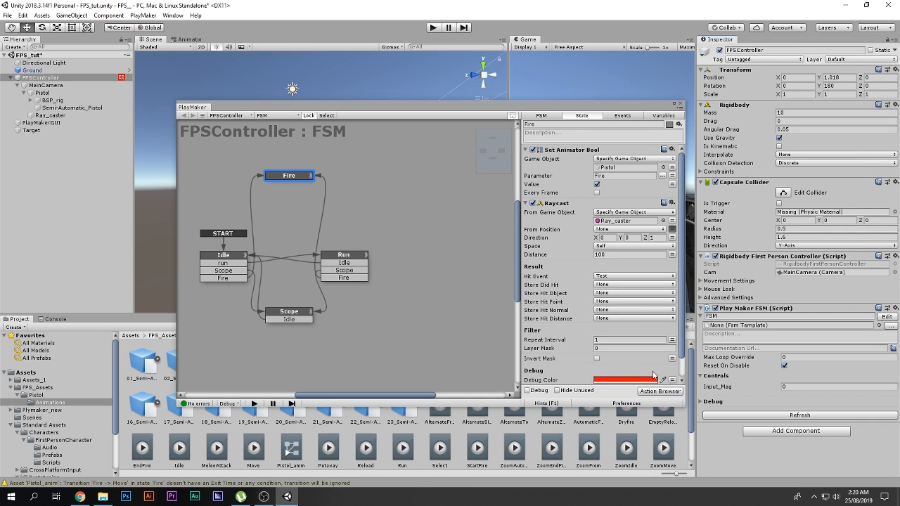
Add a Test transition to the Fire state and connect it to a new state placed beside it.
right_click(312, 177)
mouse_move(351, 181)
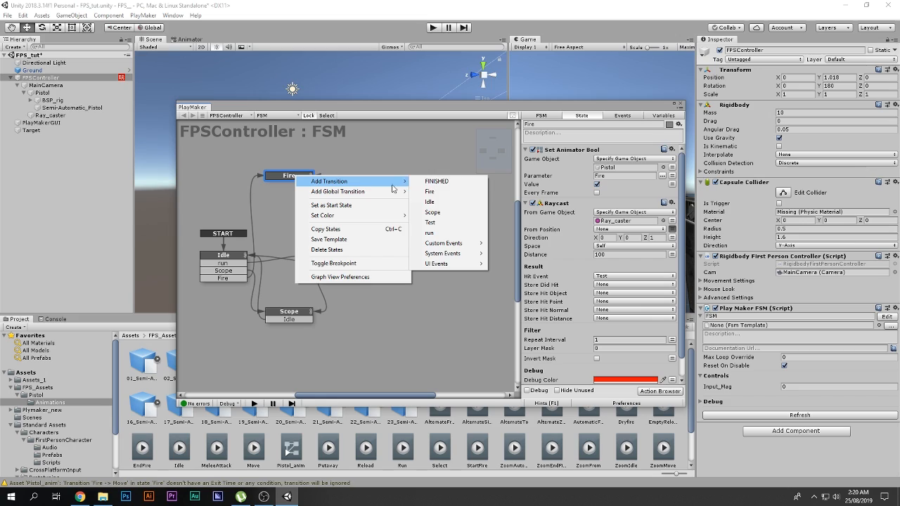
click(432, 222)
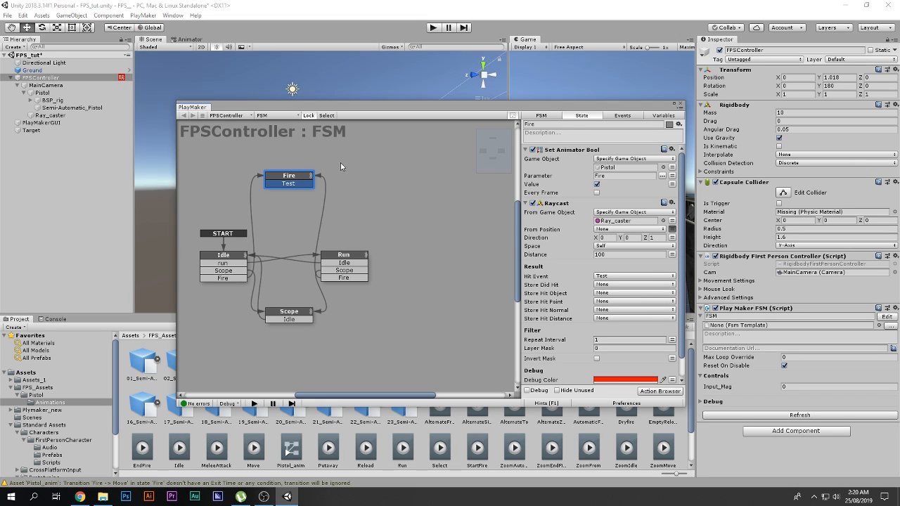
ctrl+click(361, 174)
drag(305, 184, 374, 179)
Store the Fire state's Raycast hit object in a new variable named Test_Obj.
click(305, 178)
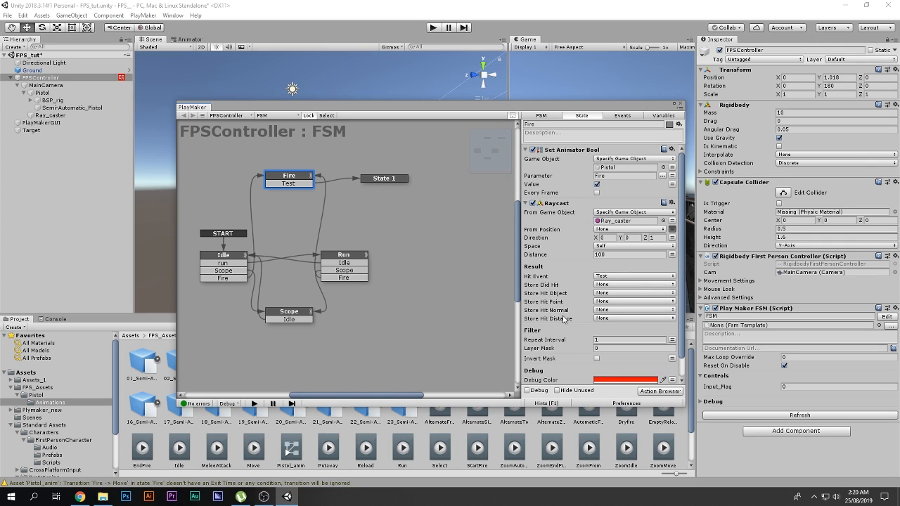
click(633, 301)
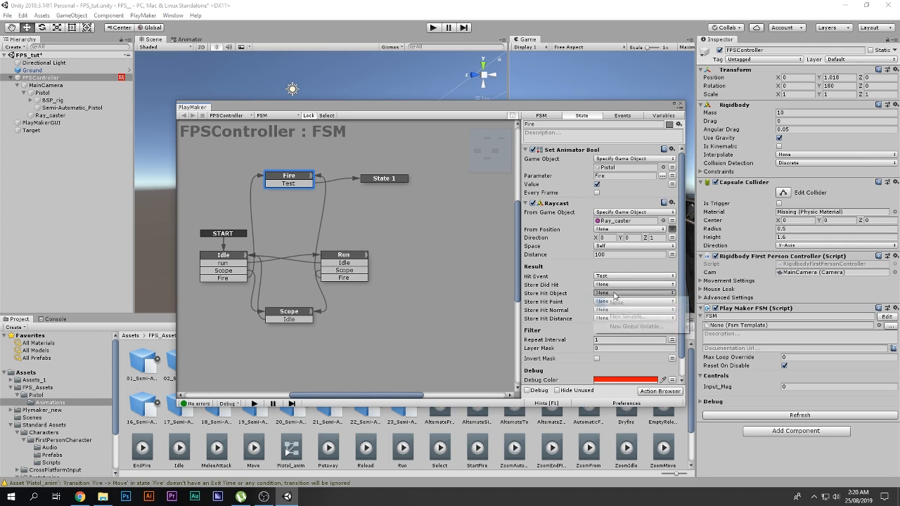
click(633, 325)
text(T)
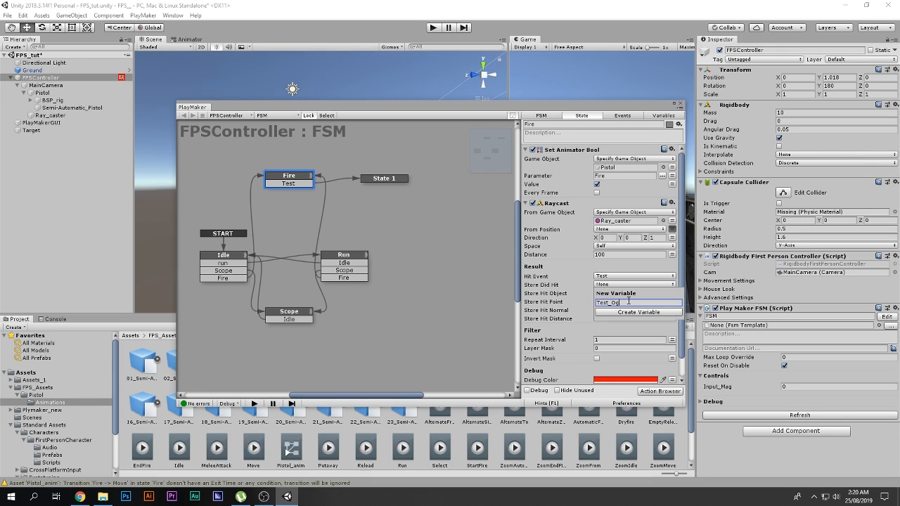
text(est_Obj)
key(Return)
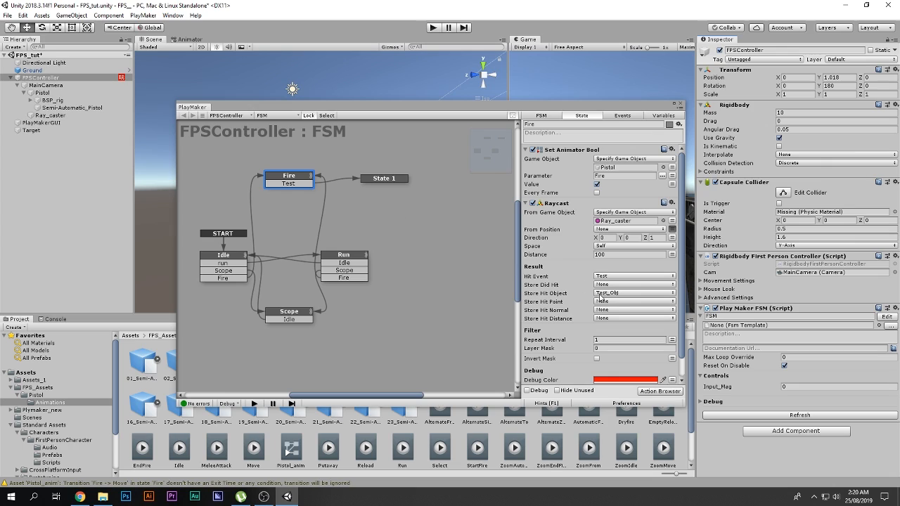
Add a Game Object Compare Tag action to State 1.
click(384, 178)
double_click(620, 214)
text(co)
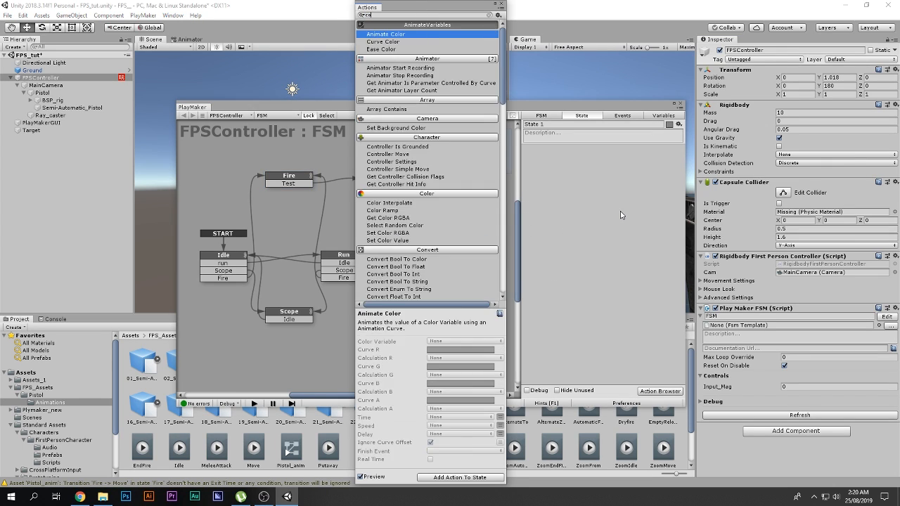
text(mpare ta)
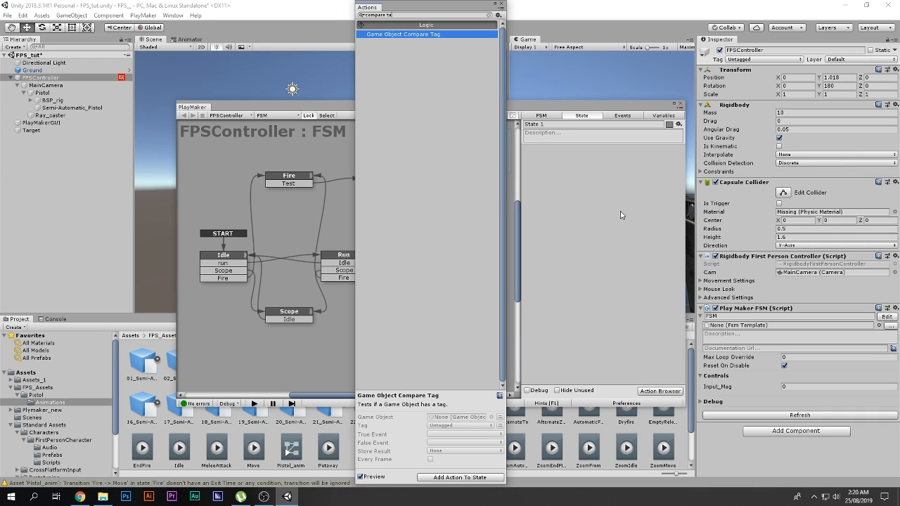
key(Return)
Set the Compare Tag action's Game Object to the Test_Obj variable and its Tag to Enemy, and close the action browser.
click(678, 159)
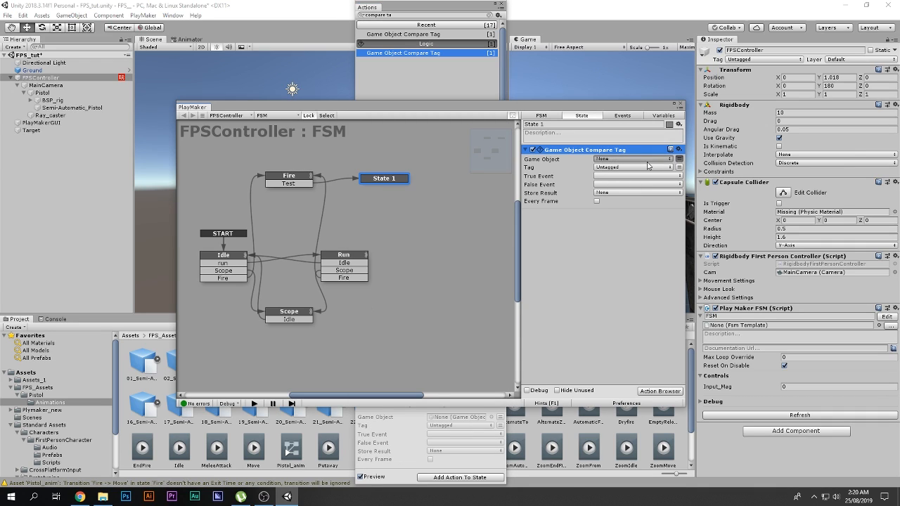
click(633, 159)
click(620, 179)
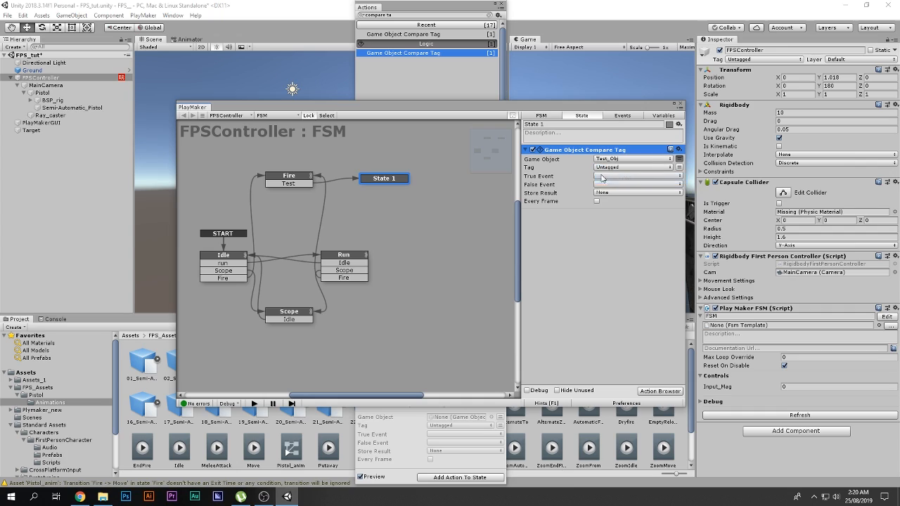
click(605, 169)
click(617, 258)
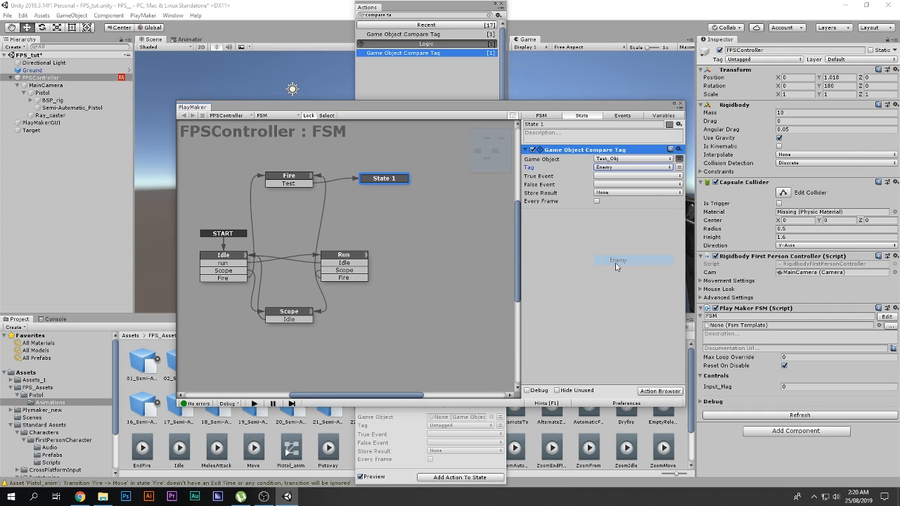
click(500, 7)
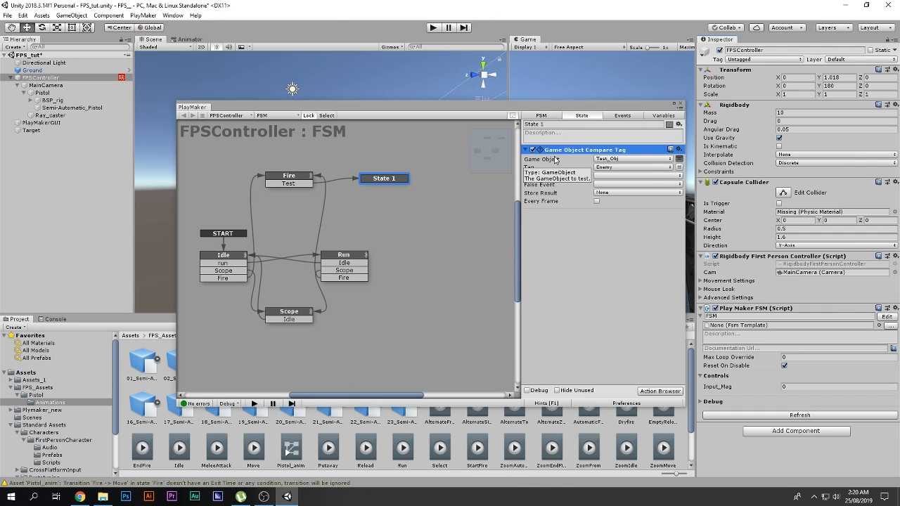
Set the Compare Tag action's True Event to a new event named Kill and its False Event to Idle.
click(601, 176)
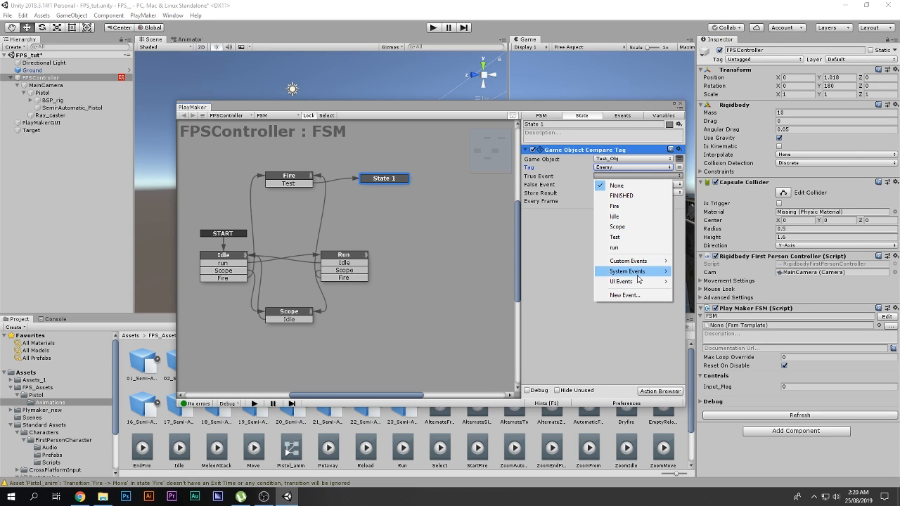
click(637, 298)
text(Kill)
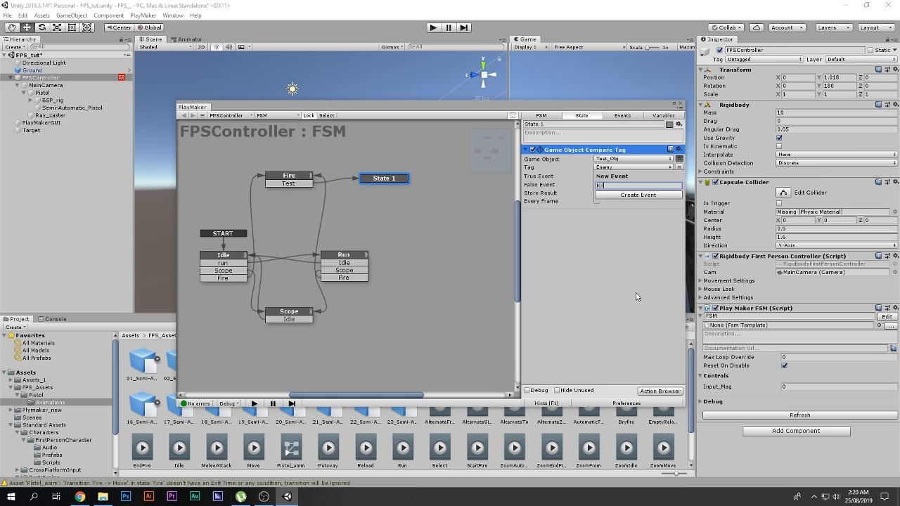
key(Return)
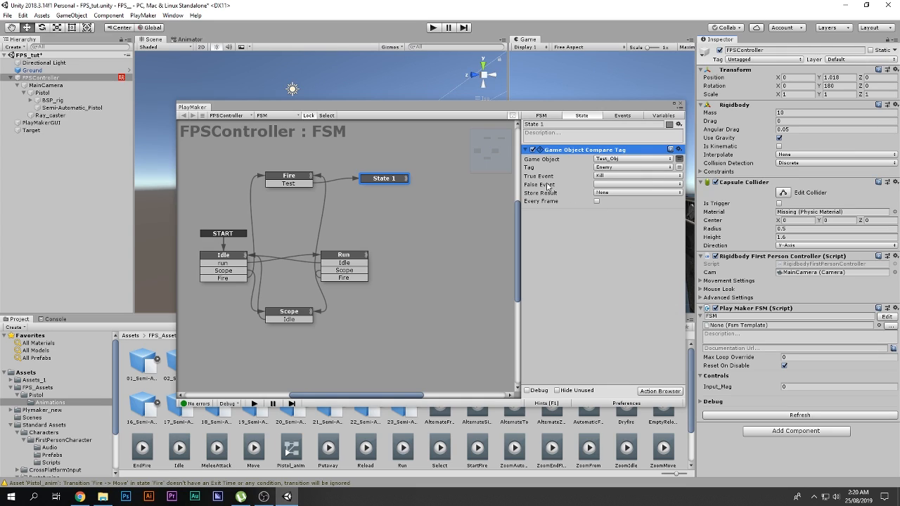
click(595, 187)
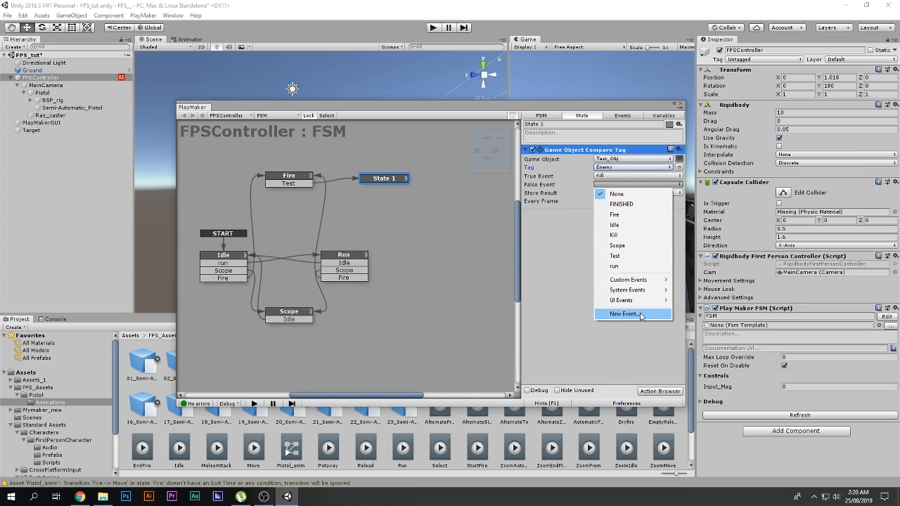
click(645, 314)
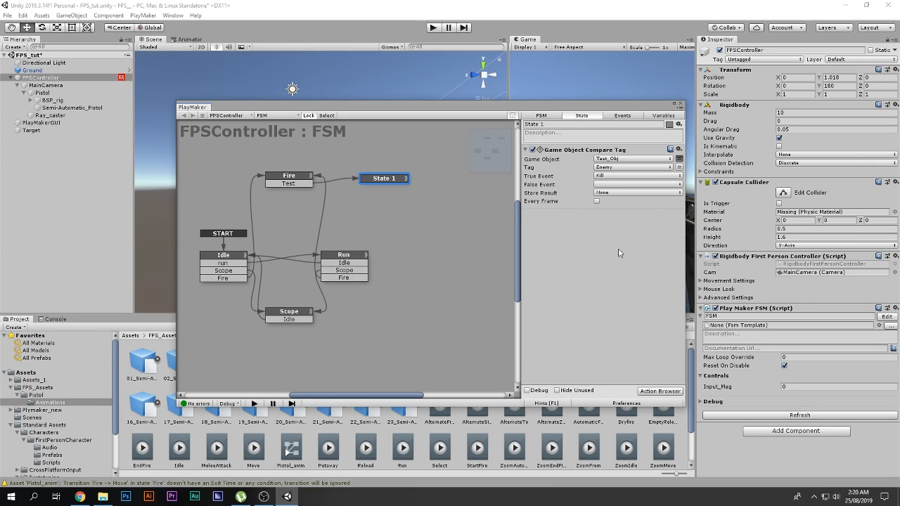
click(598, 185)
click(612, 225)
Add Kill and Idle transitions to State 1.
right_click(391, 181)
mouse_move(483, 191)
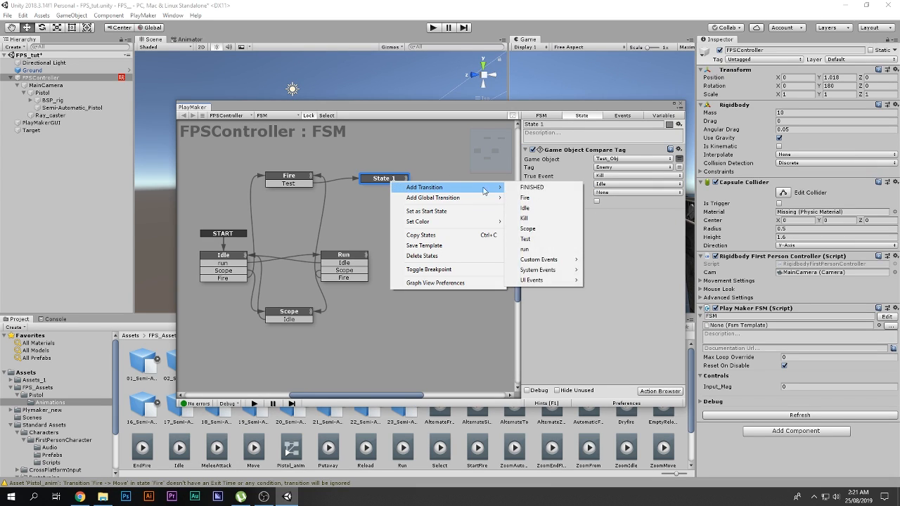
click(527, 218)
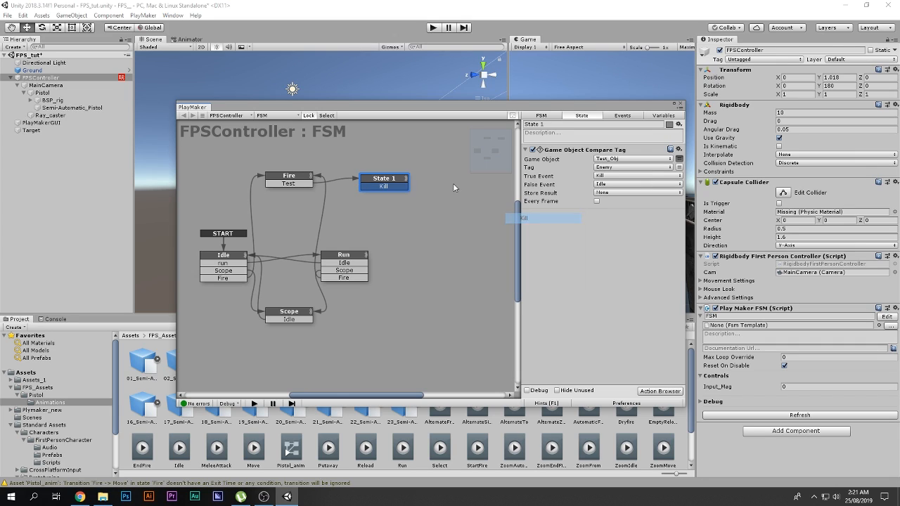
right_click(392, 180)
mouse_move(485, 183)
click(526, 204)
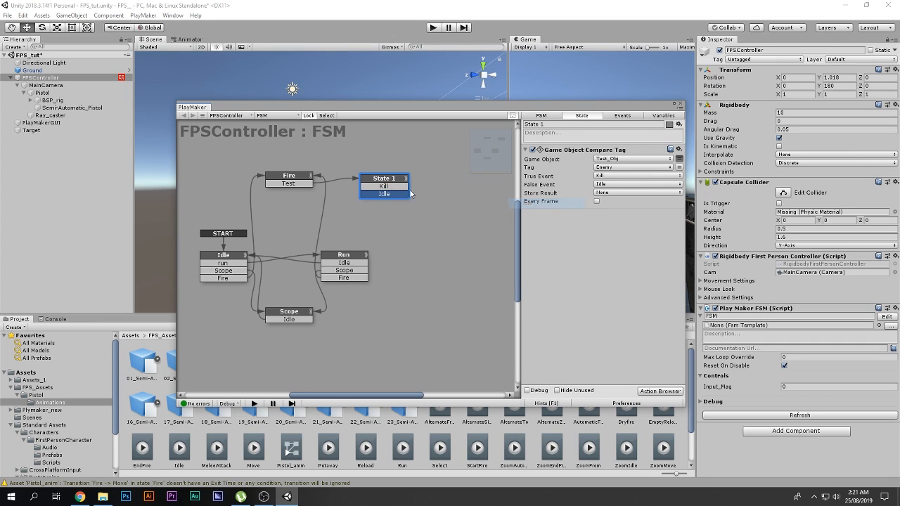
Connect State 1's Idle transition to the Idle state and its Kill transition to a new state beside it.
drag(246, 229, 234, 256)
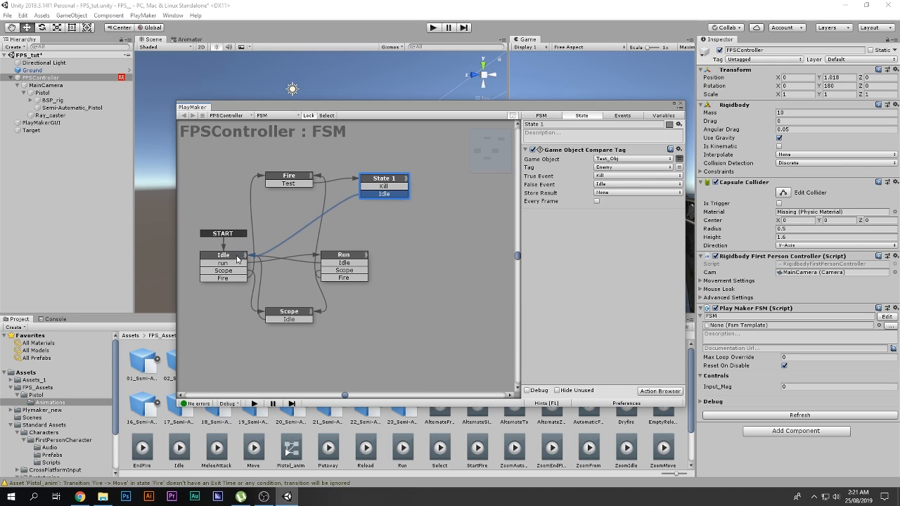
ctrl+click(457, 194)
drag(385, 192, 485, 190)
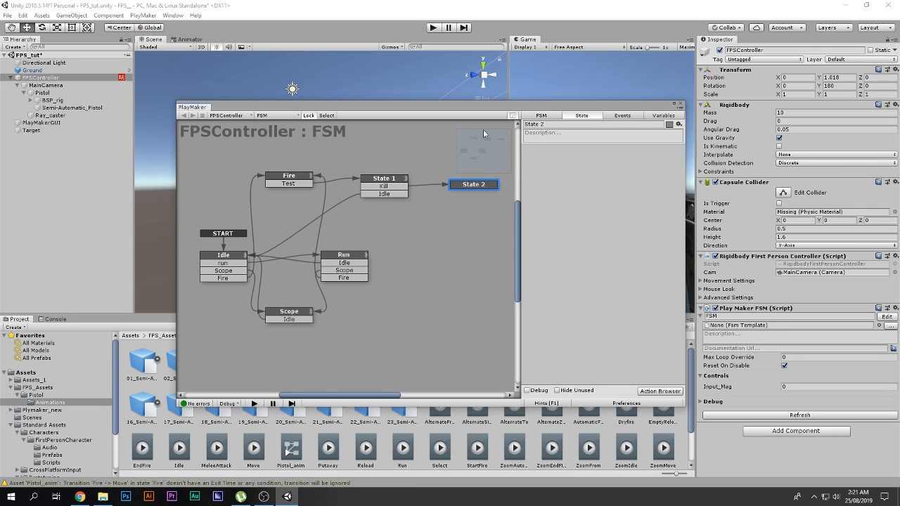
Add a Set Property action for the Target's Rigidbody to State 2, with isKinematic as the property and its value off.
click(42, 129)
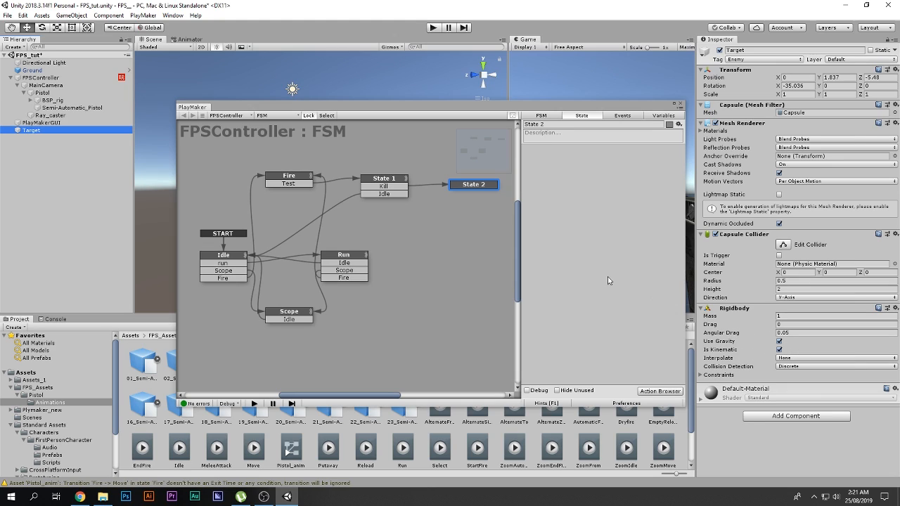
drag(729, 310, 602, 223)
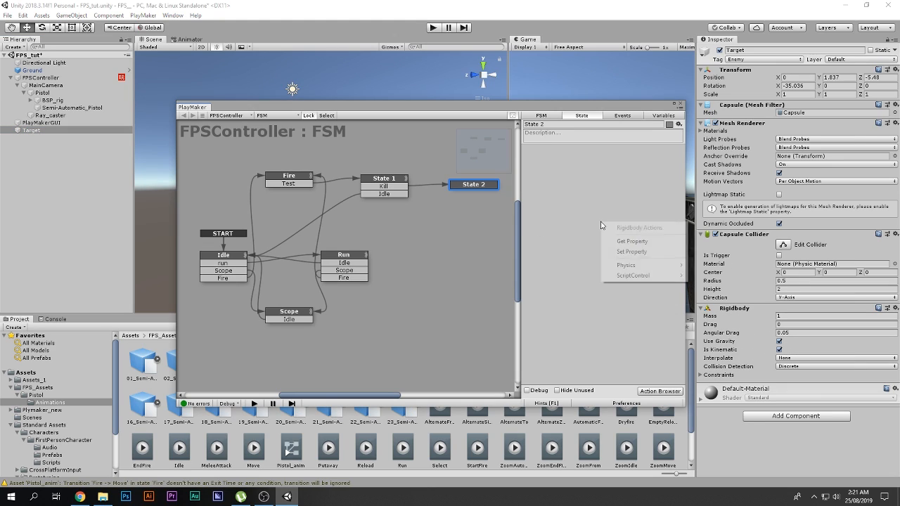
click(621, 252)
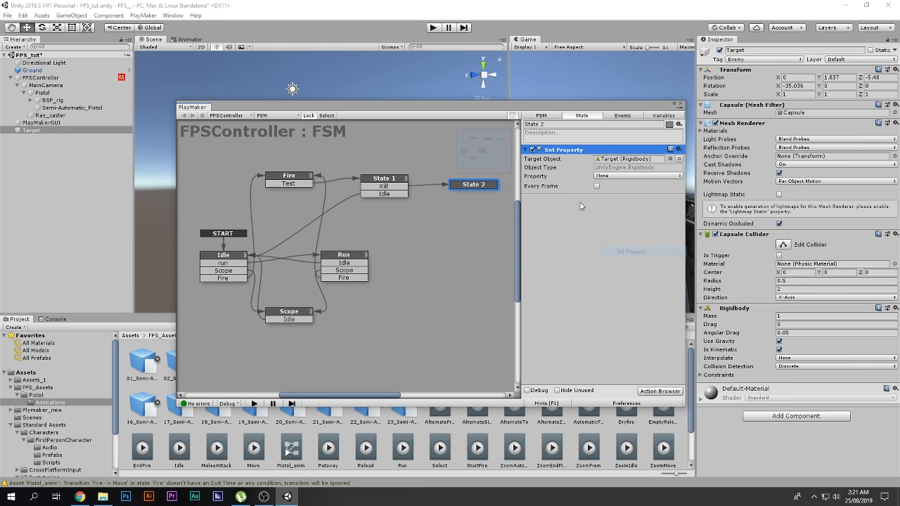
click(618, 176)
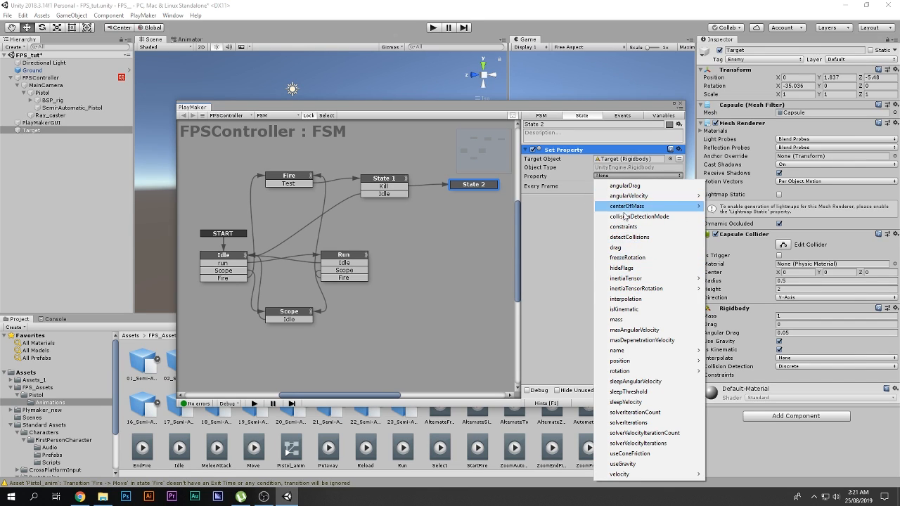
click(623, 309)
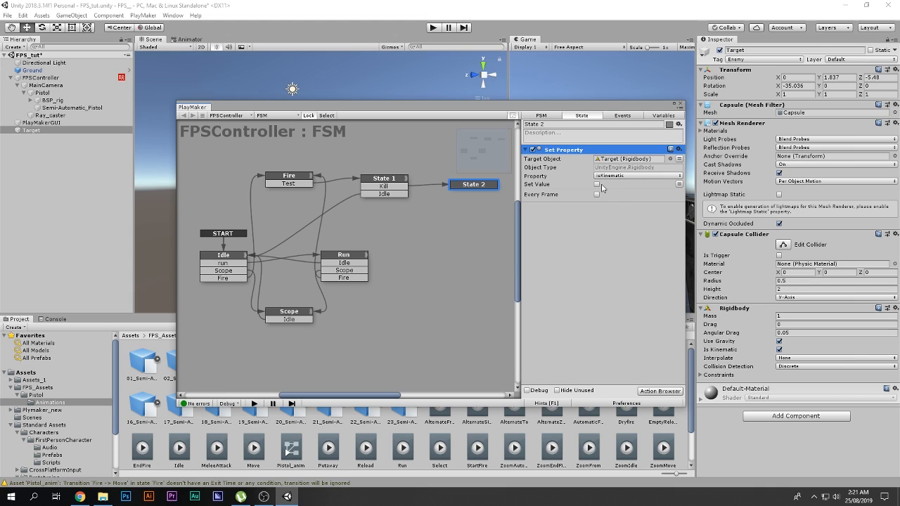
Save the scene, add a FINISHED transition to State 2 and connect it to the Idle state.
click(605, 235)
key(ctrl+s)
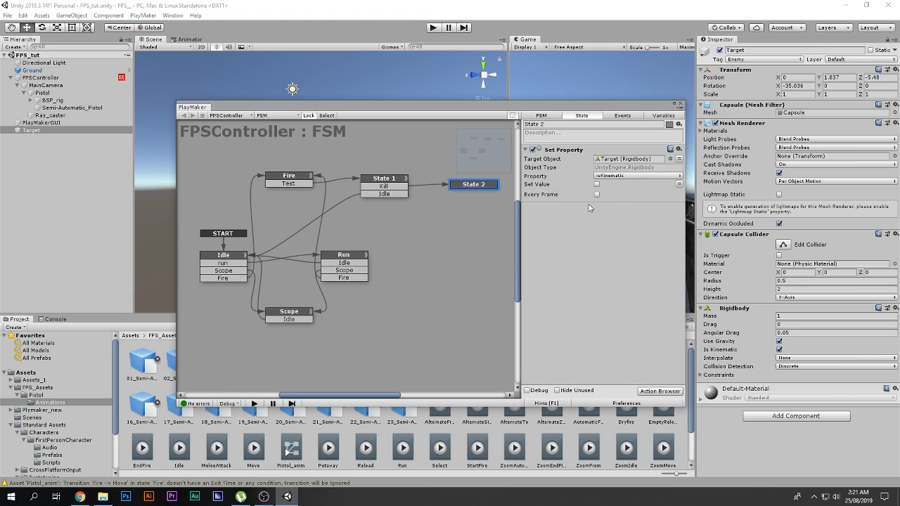
ctrl+click(466, 186)
drag(476, 192, 229, 261)
Add a Next Frame Event action to State 2 with FINISHED as its Send Event.
key(grave)
text(nn)
key(BackSpace)
text(e)
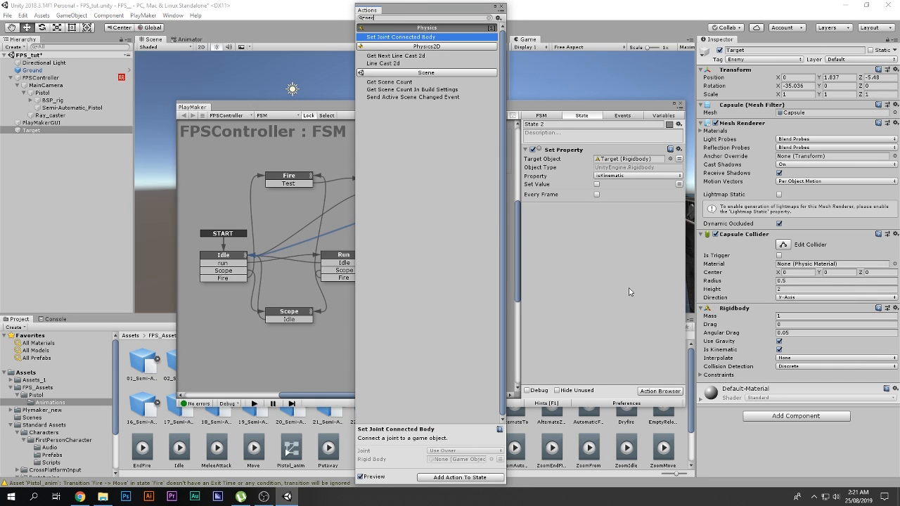
key(BackSpace)
key(Return)
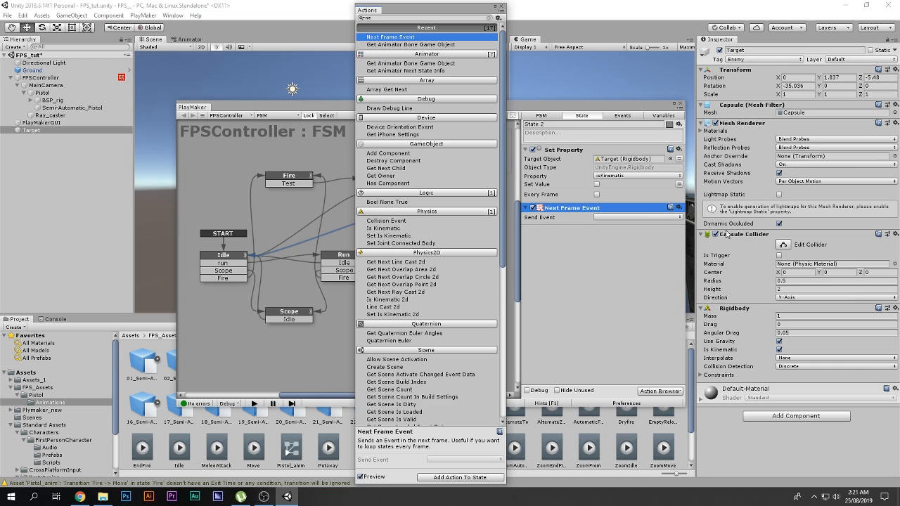
click(640, 218)
click(623, 237)
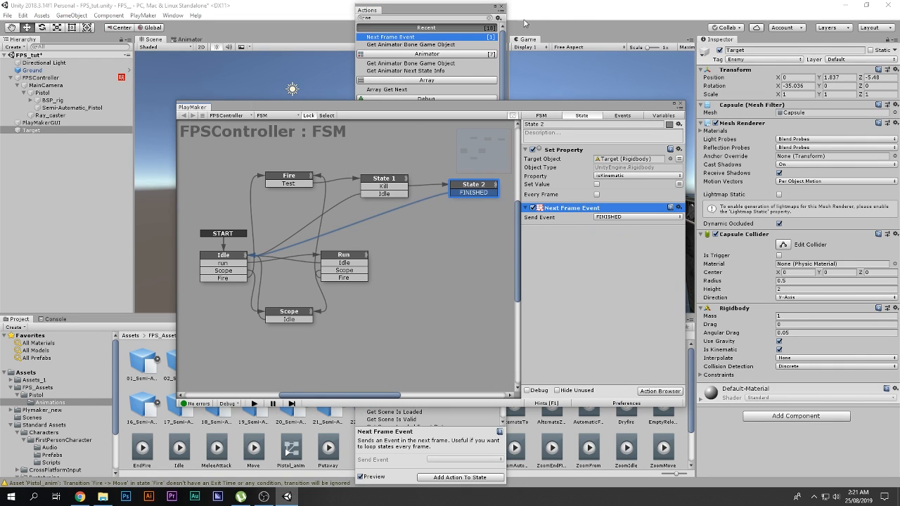
click(500, 9)
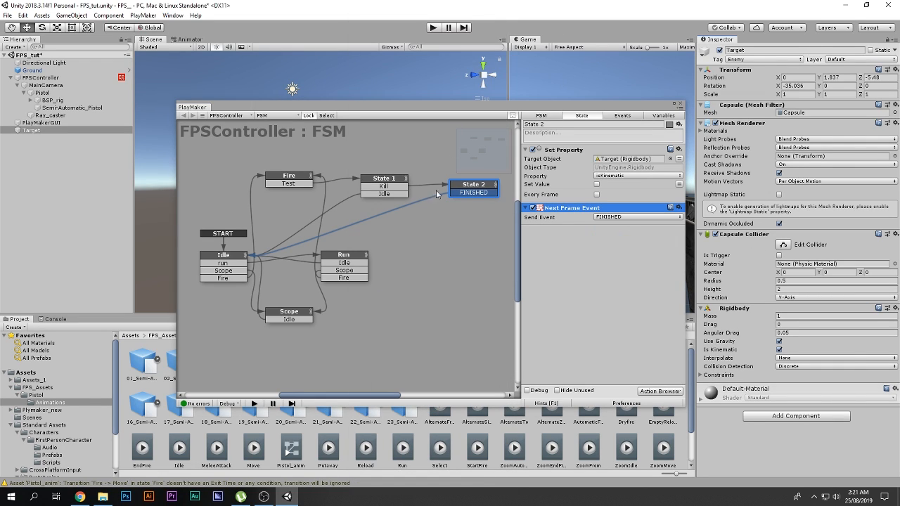
Close the FSM editor, play-test the pistol against the capsule target, then stop the game and restore the normal editor layout.
click(680, 103)
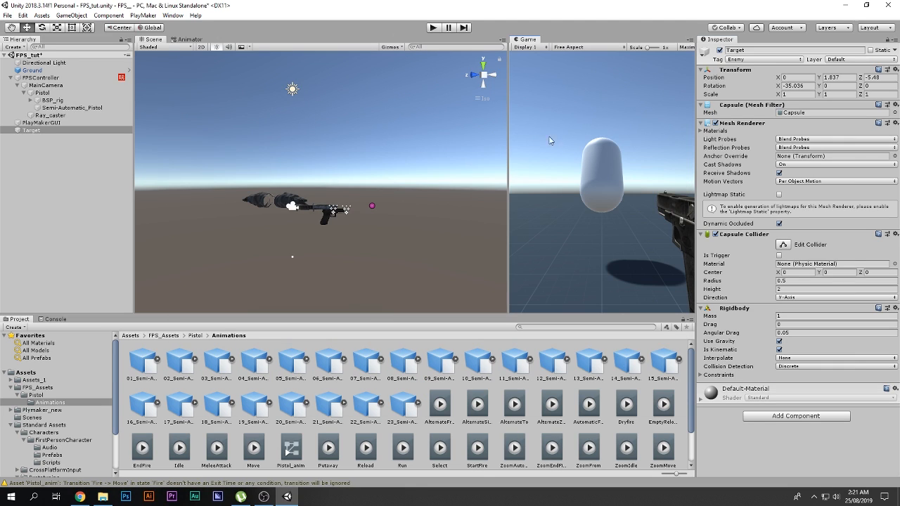
key(ctrl+p)
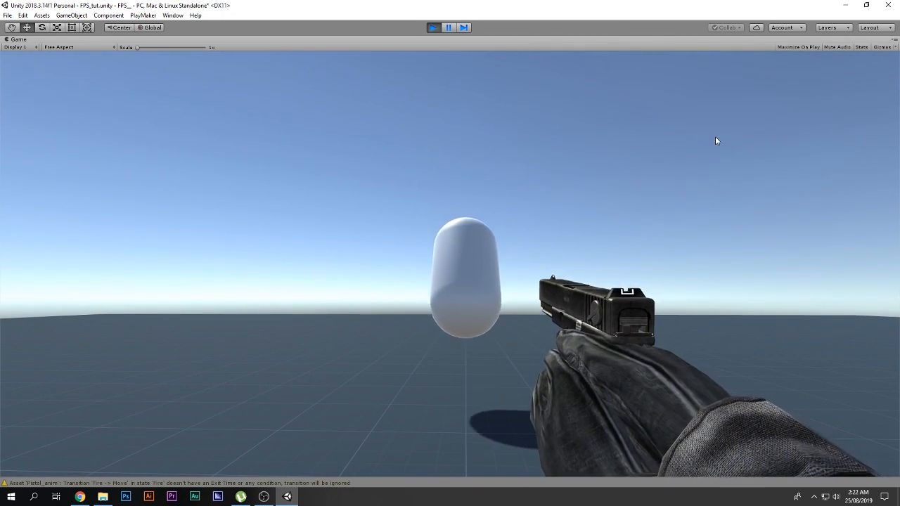
key(d)
key(w)
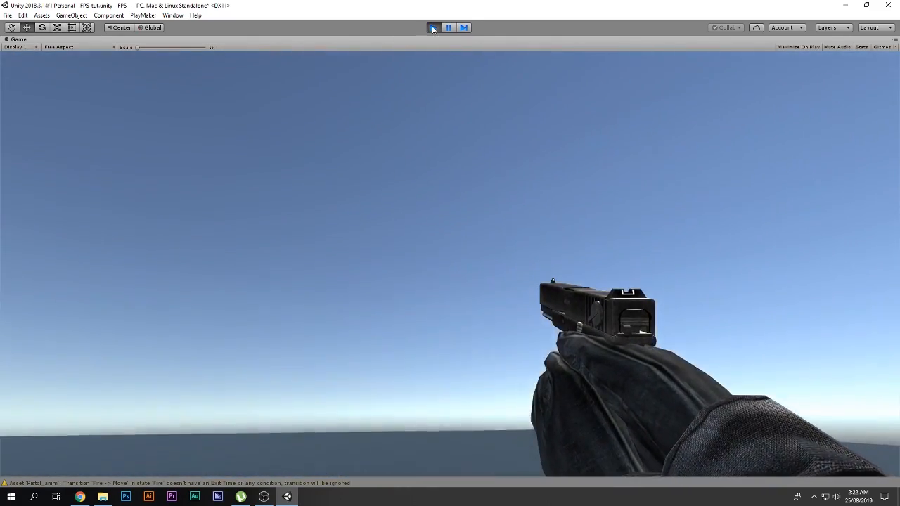
click(433, 28)
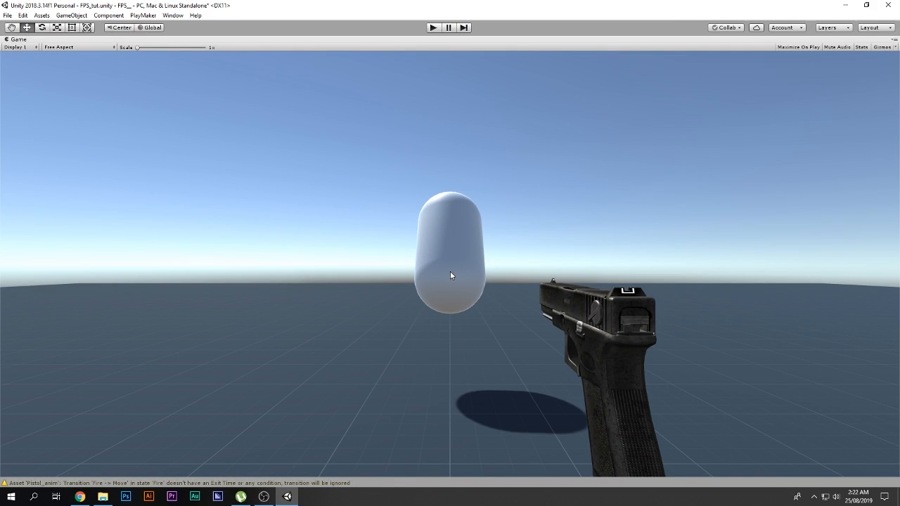
key(shift+space)
key(shift+space)
key(shift+space)
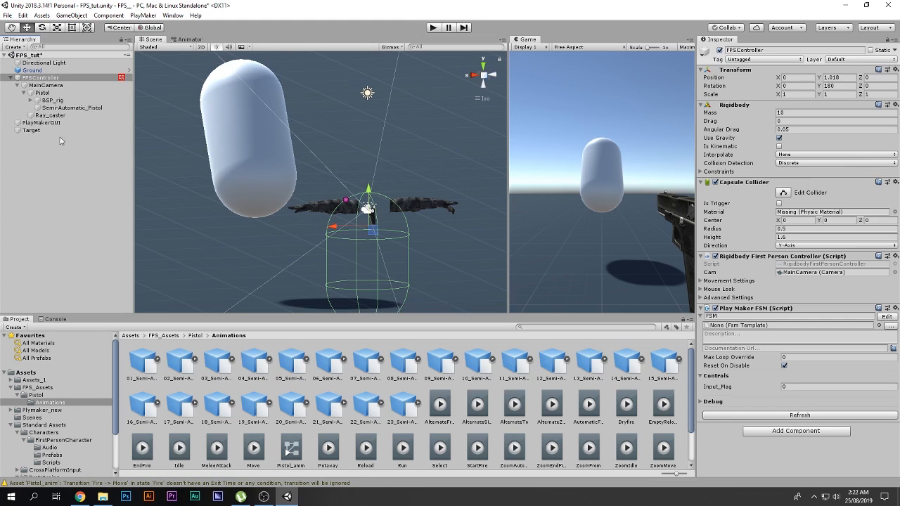
Reopen the FPSController FSM and examine the Fire state's Raycast settings alongside the Ray_caster and Target positions in the scene.
click(885, 317)
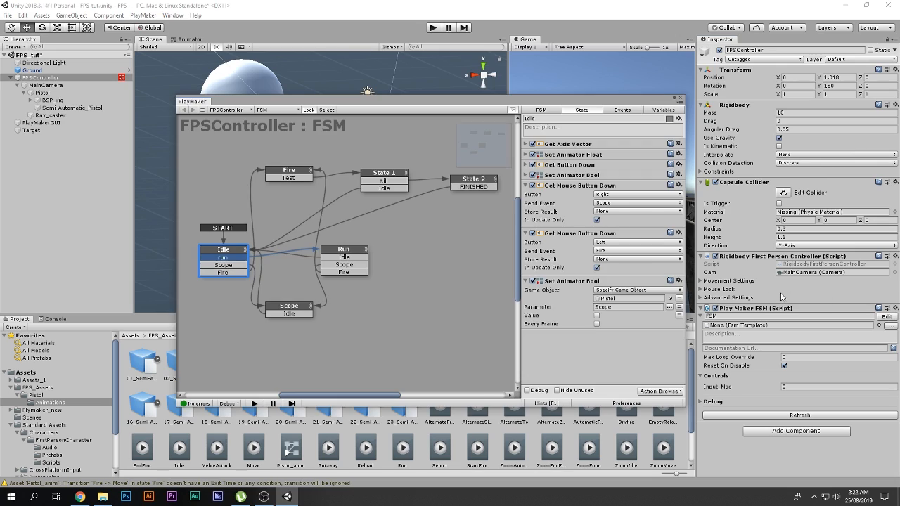
click(290, 177)
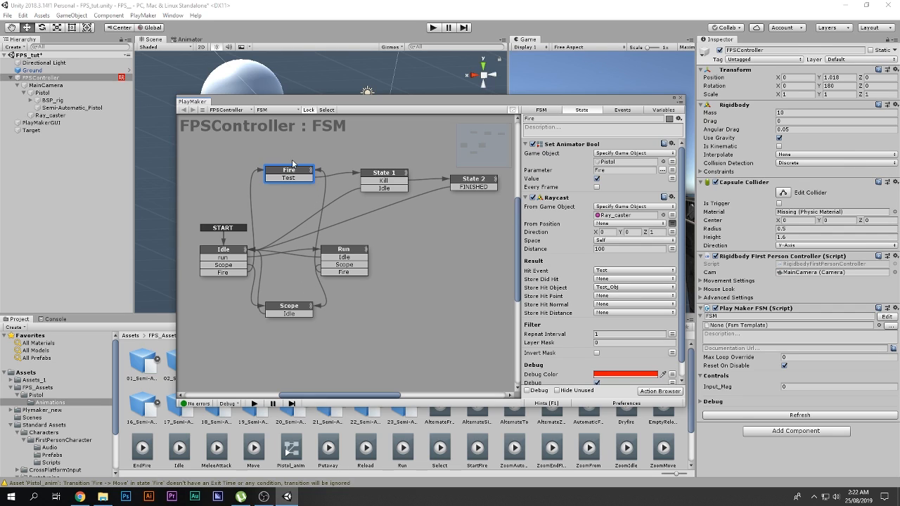
drag(289, 170, 286, 167)
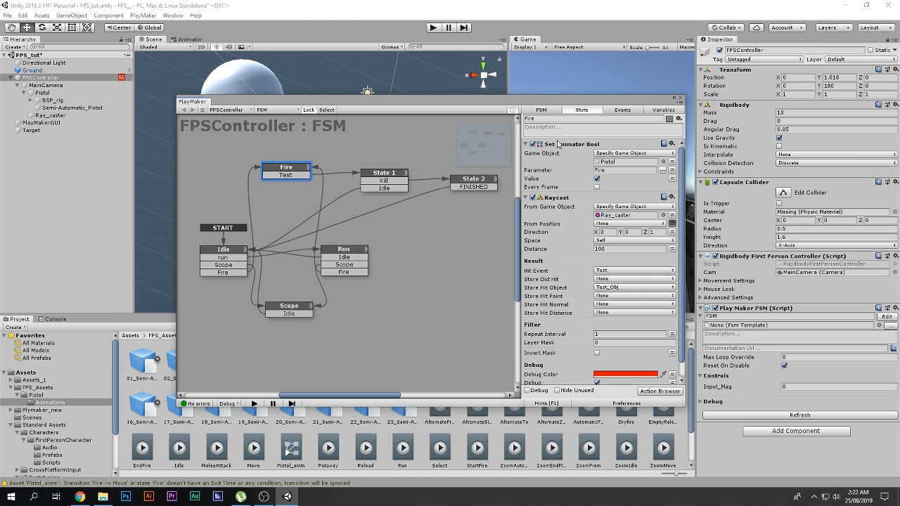
scroll(571, 213, down, 1)
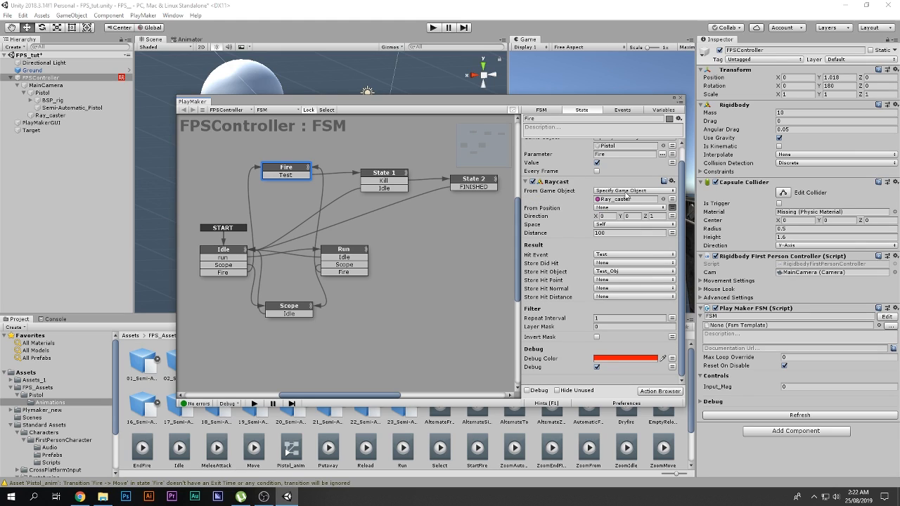
click(609, 199)
drag(472, 103, 492, 283)
scroll(281, 208, down, 3)
right_drag(281, 208, 458, 220)
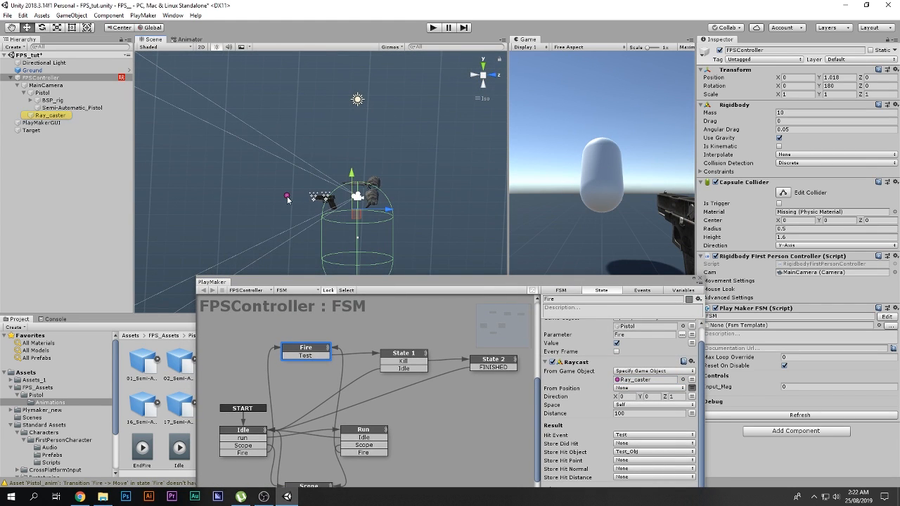
scroll(288, 199, down, 3)
middle_drag(308, 203, 430, 187)
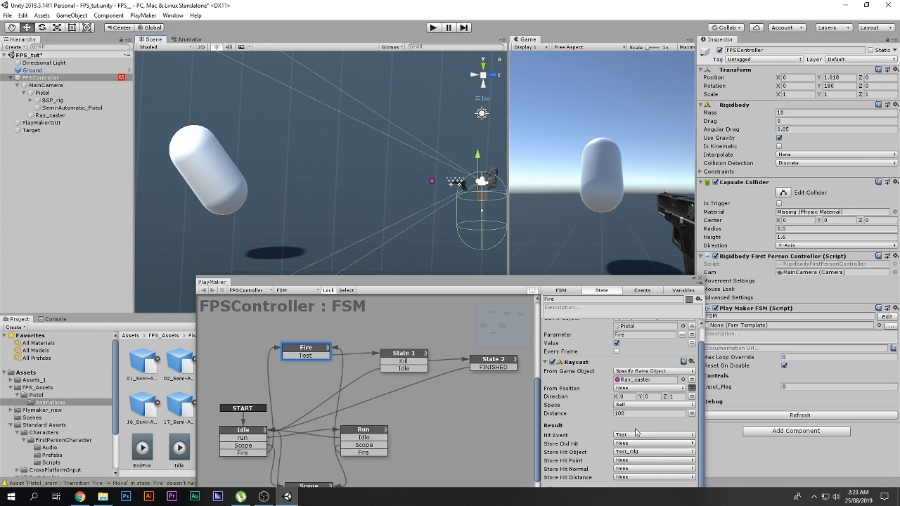
Review State 1's tag comparison, the Target's components, State 2's Set Property action and the transitions back to Idle.
click(404, 352)
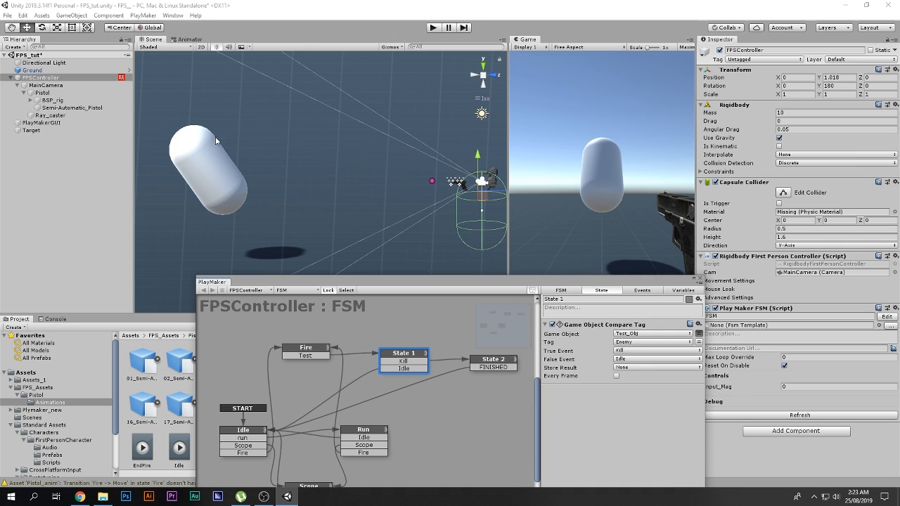
click(229, 190)
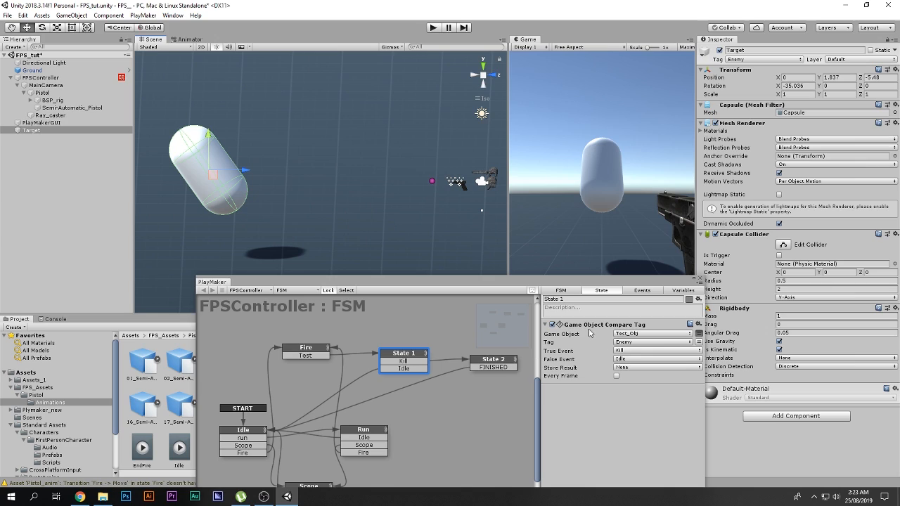
middle_drag(458, 402, 375, 364)
click(402, 329)
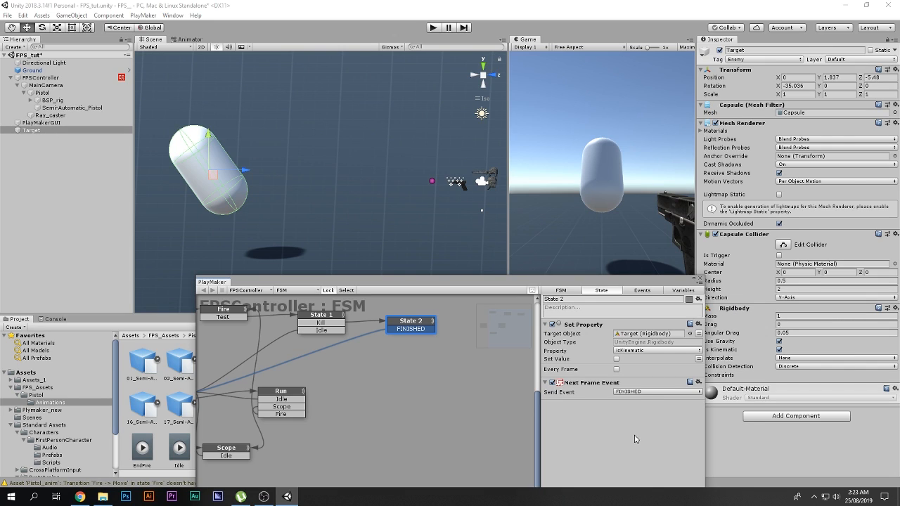
click(630, 350)
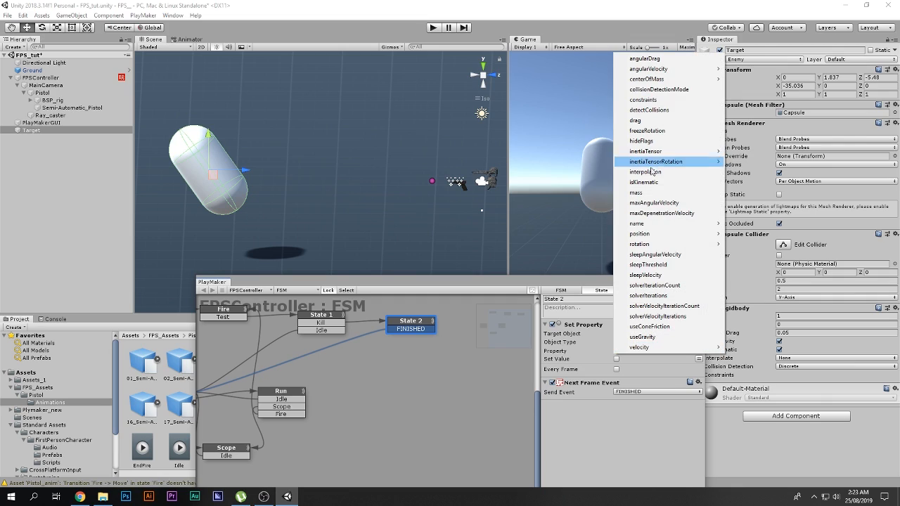
click(638, 445)
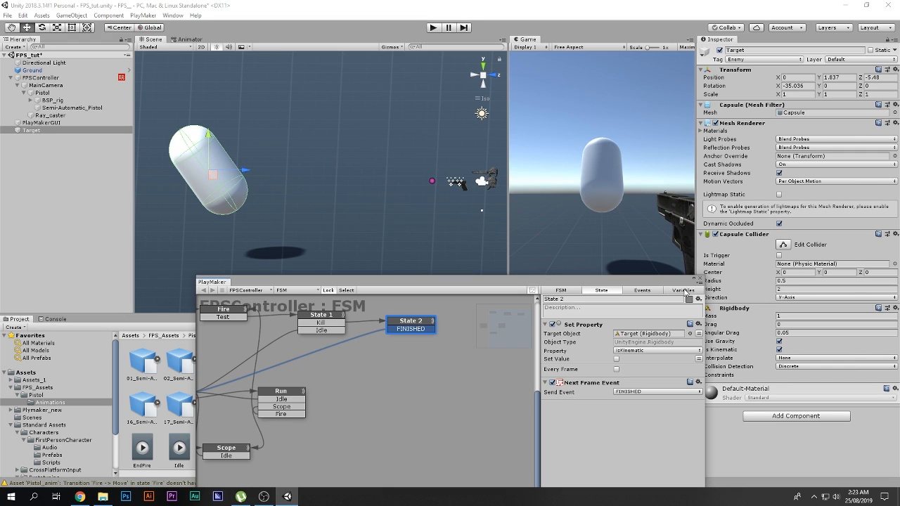
middle_drag(385, 373, 476, 377)
scroll(434, 379, down, 1)
scroll(474, 376, down, 2)
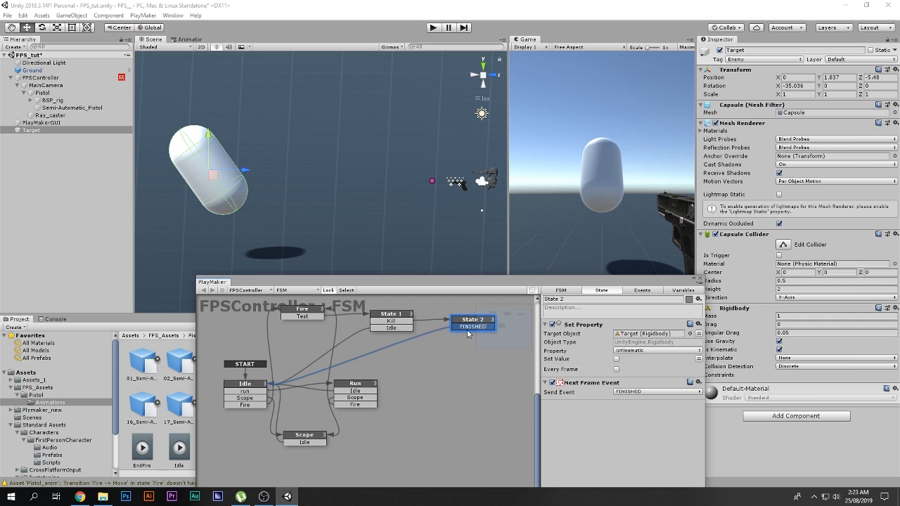
click(244, 383)
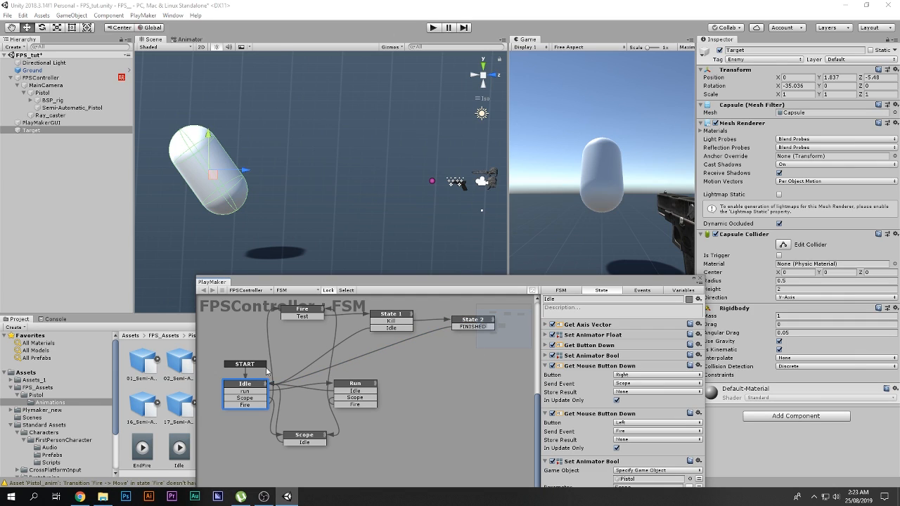
middle_drag(417, 334, 429, 366)
click(419, 350)
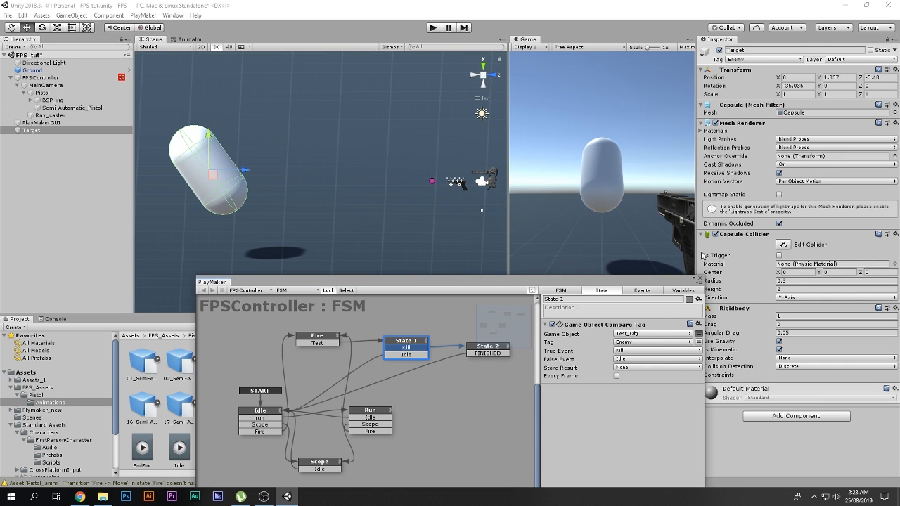
Close the FSM editor, run the game, test scoping and shooting at the capsule target, and stop play mode.
click(700, 279)
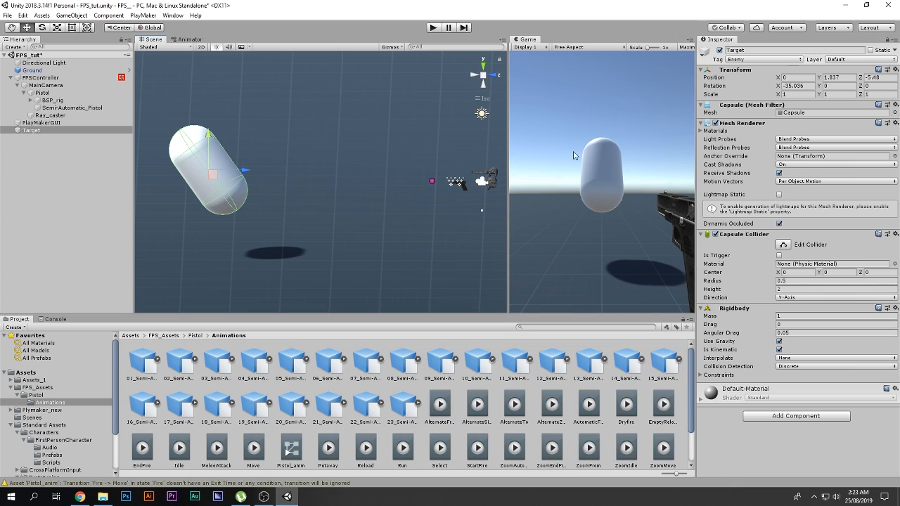
click(432, 27)
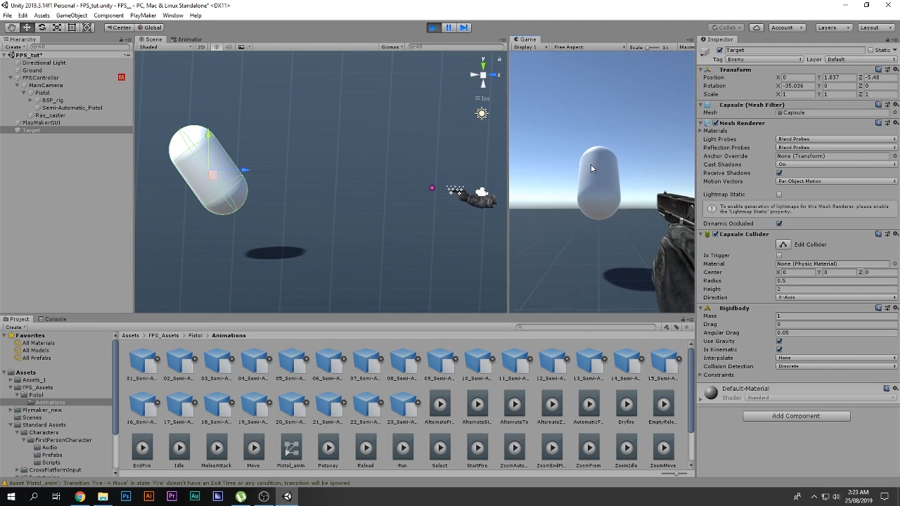
right_click(592, 173)
click(593, 172)
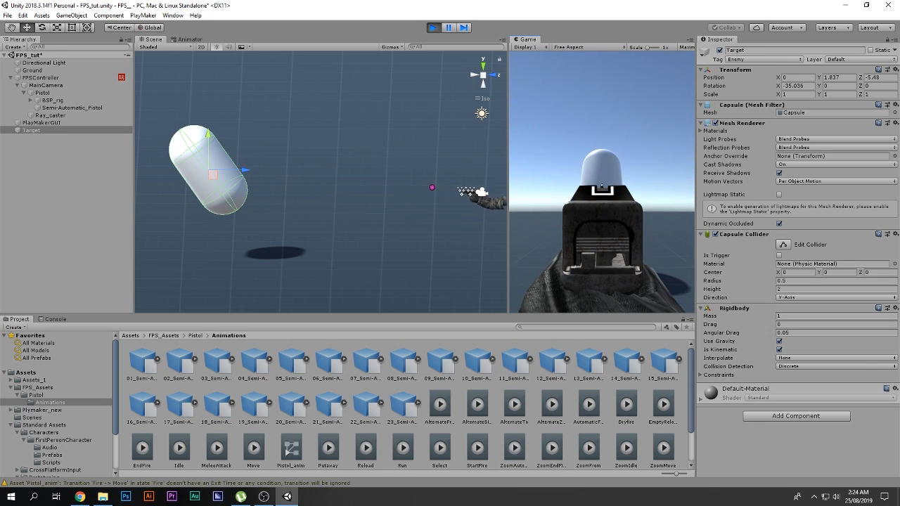
right_click(602, 181)
click(602, 181)
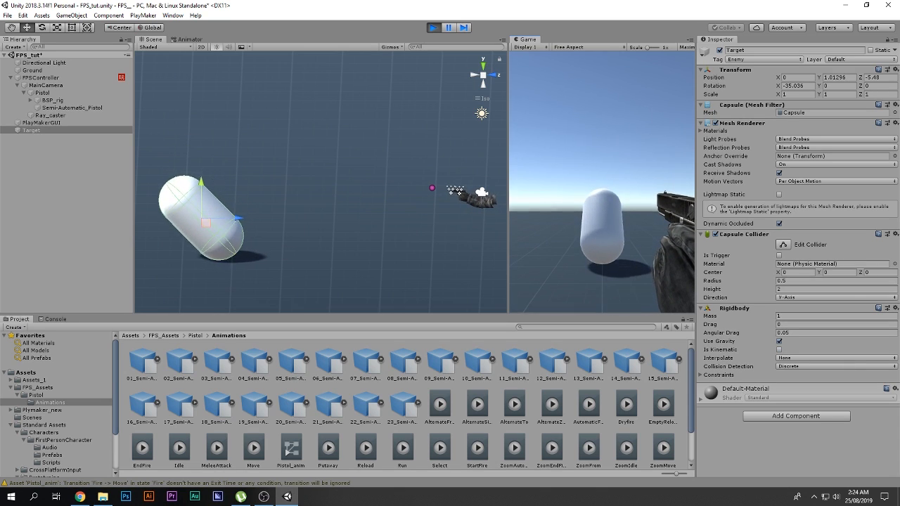
click(438, 27)
Copy the Idle state's left-button Get Mouse Button Down action, which sends Fire, into the FPSController's Scope state.
click(42, 77)
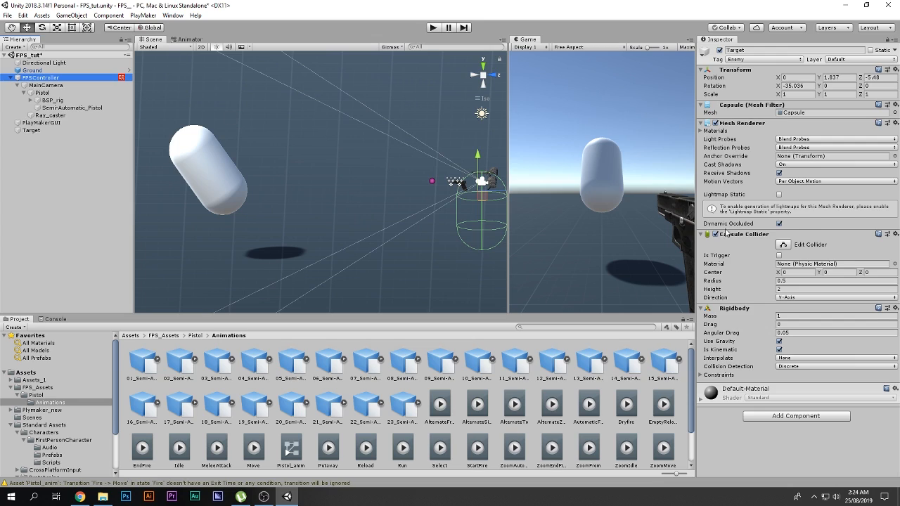
click(887, 316)
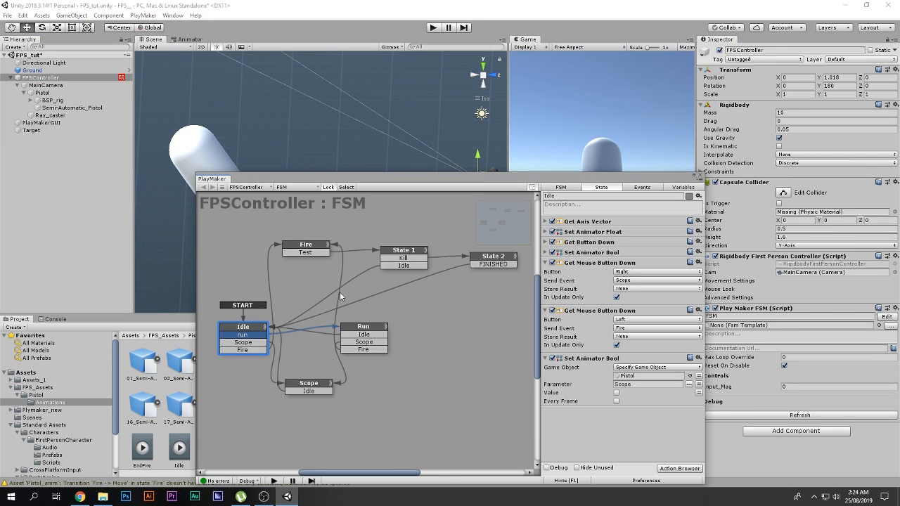
click(594, 313)
click(310, 386)
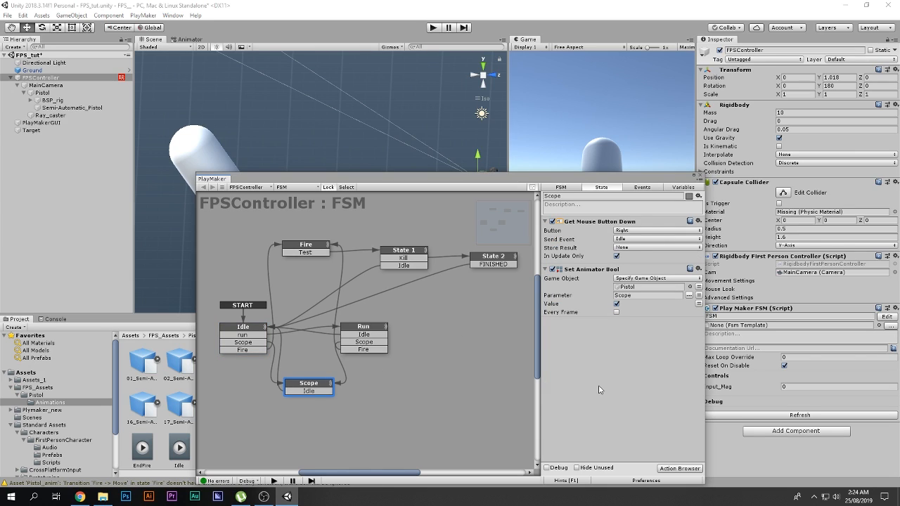
Add a Fire transition to the Scope state and connect it to the Fire state.
right_click(314, 389)
mouse_move(355, 283)
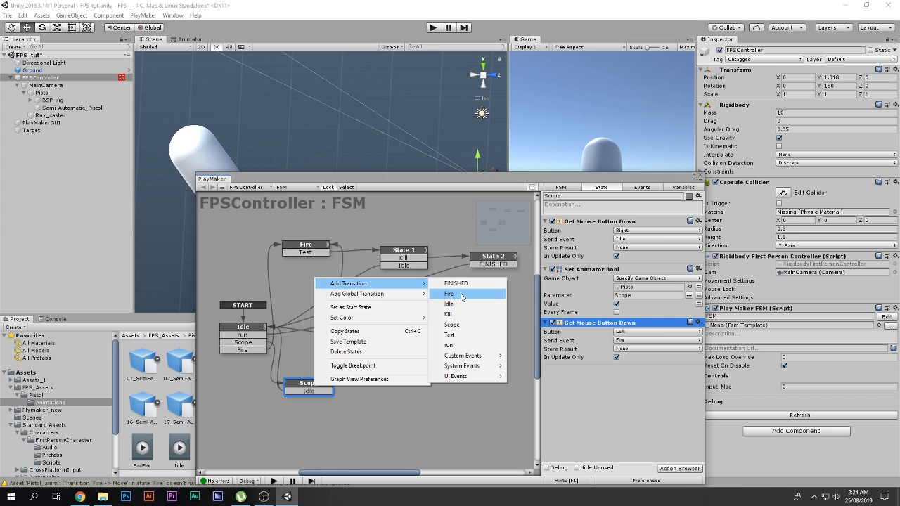
click(454, 293)
drag(302, 398, 305, 246)
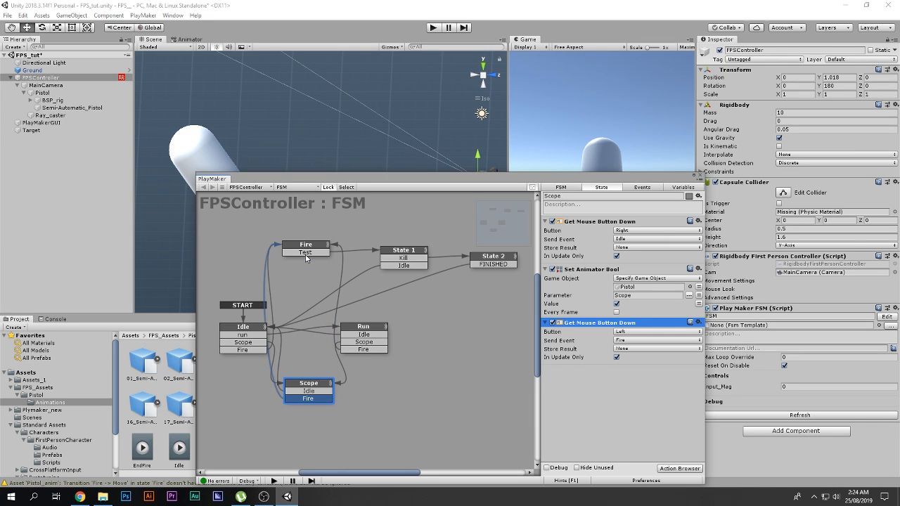
Close the FSM editor and run the game to test firing at the target from the scoped view.
click(700, 176)
click(436, 29)
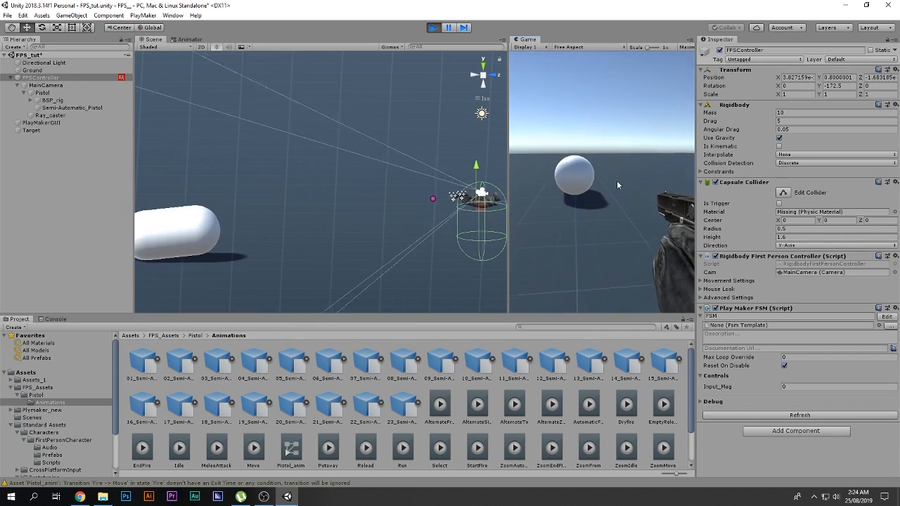
key(Escape)
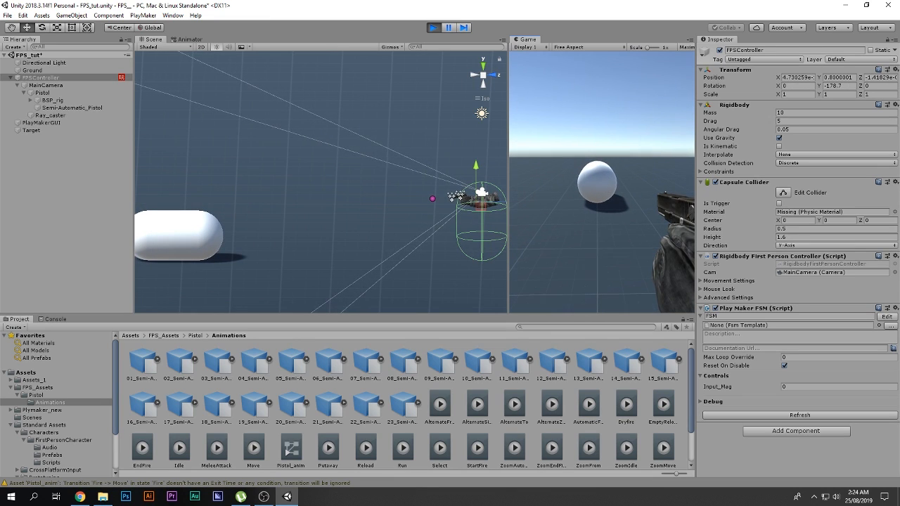
Stop play mode, add a UI Image to the scene, and check its placement in the enlarged Game view.
click(434, 28)
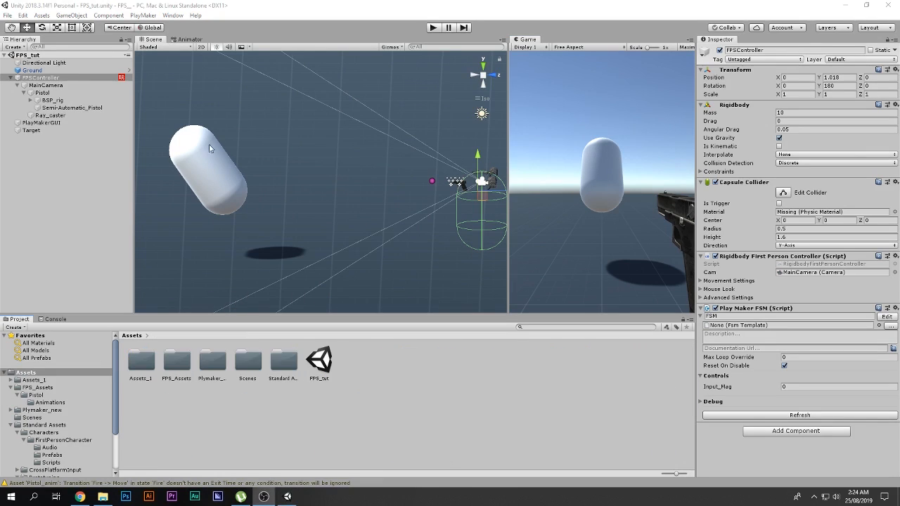
click(11, 77)
right_click(52, 157)
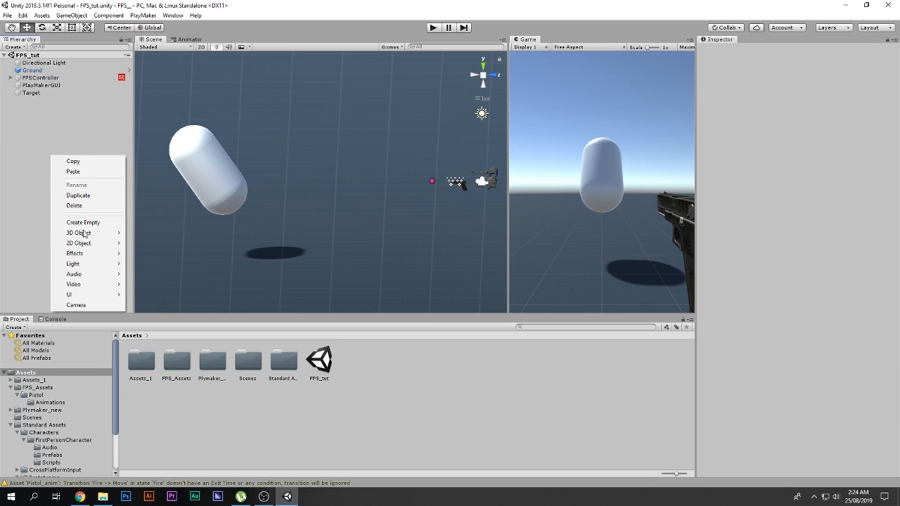
mouse_move(116, 294)
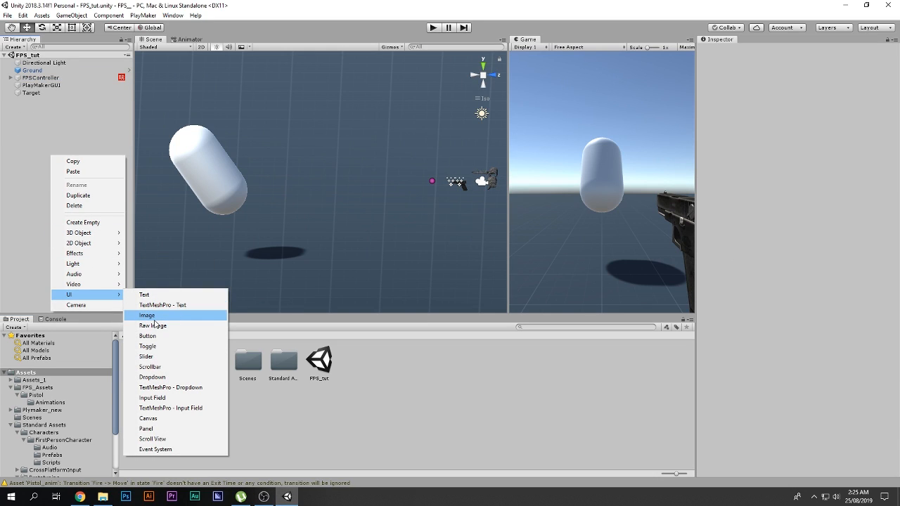
click(150, 316)
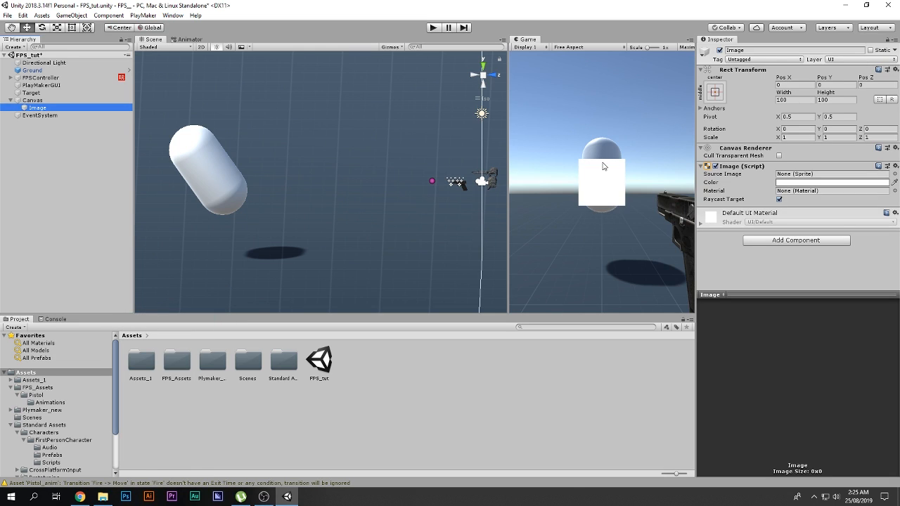
key(shift+space)
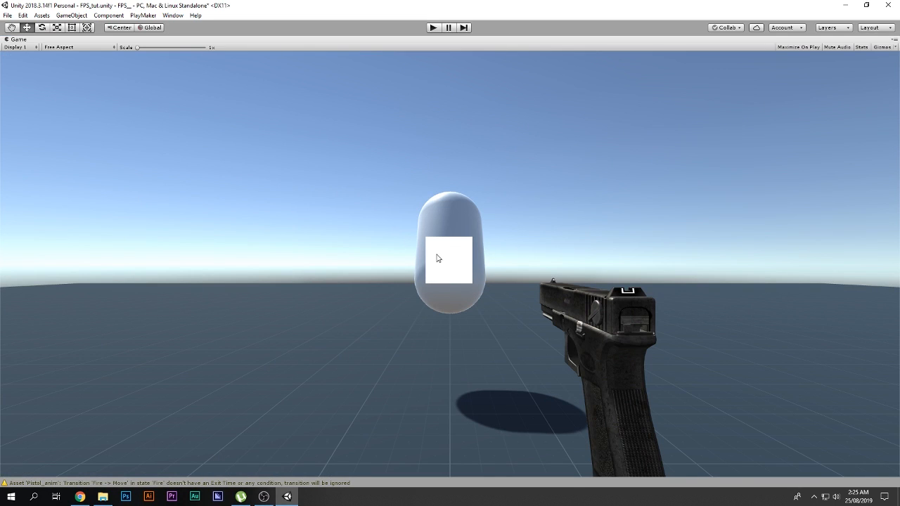
key(shift+space)
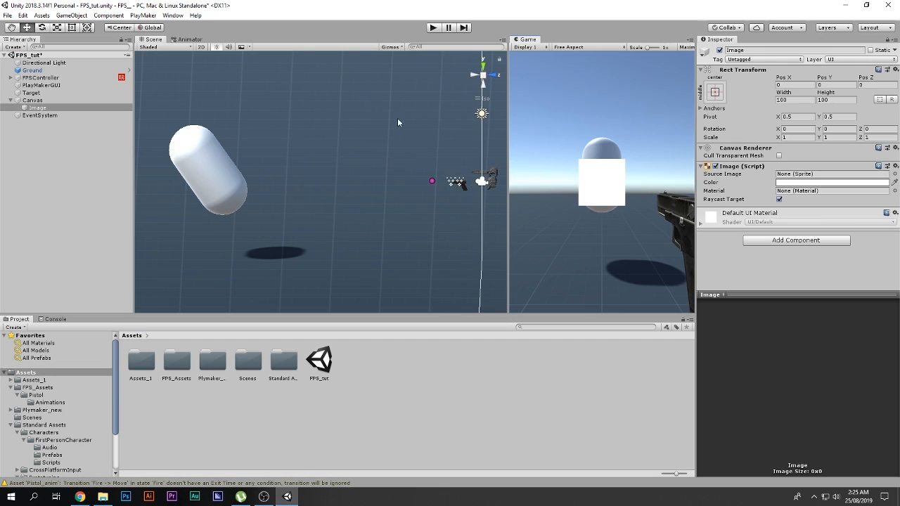
Dock the Game view alongside the Scene and Animator views, and show the Image and its whole Canvas from the front in the Scene view.
drag(524, 40, 352, 41)
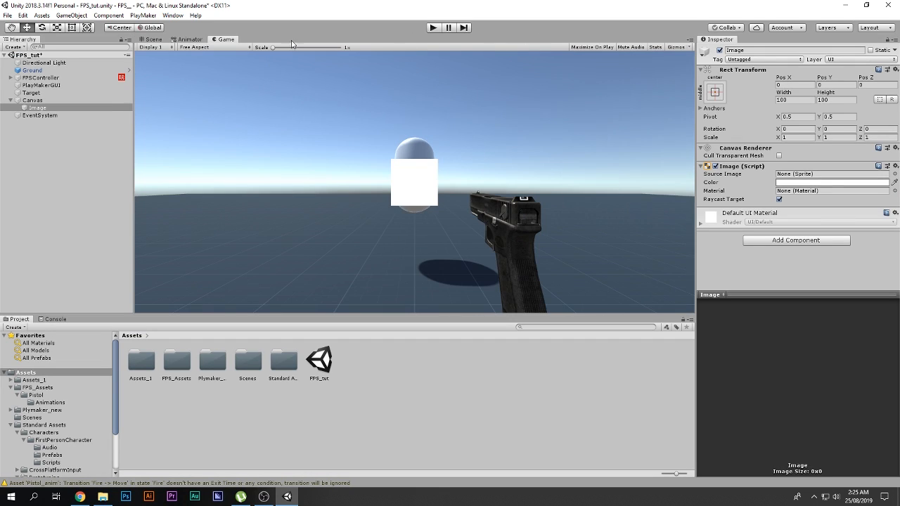
click(153, 40)
key(f)
click(682, 75)
scroll(384, 181, down, 10)
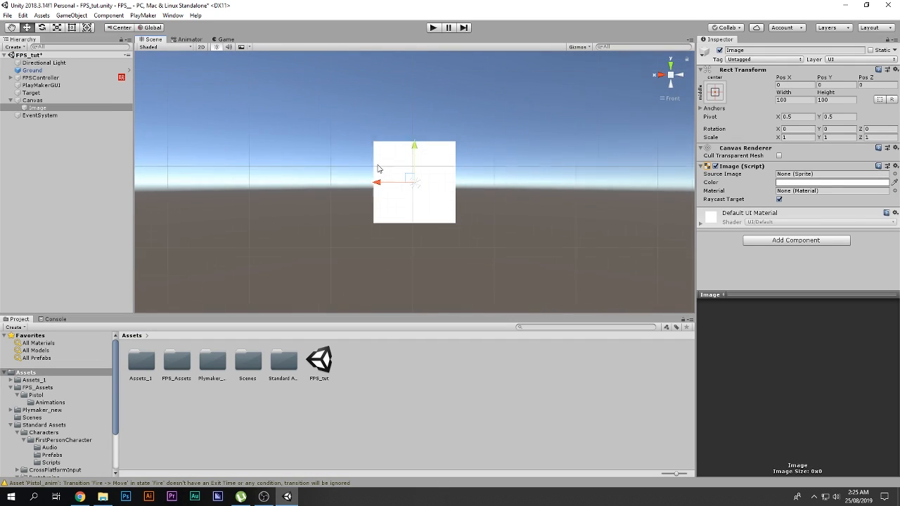
scroll(402, 242, down, 4)
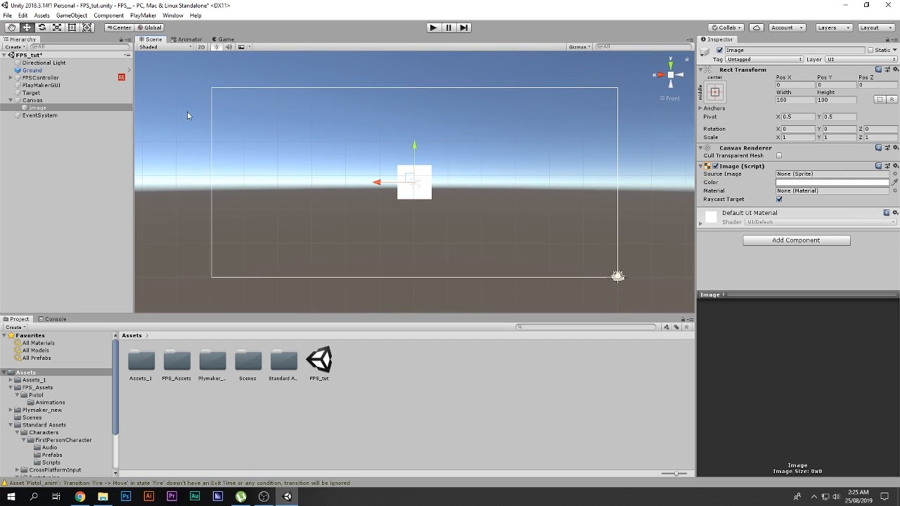
Set the Canvas Scaler to Scale With Screen Size with Match at 1 (Height), and check the Game view.
click(32, 100)
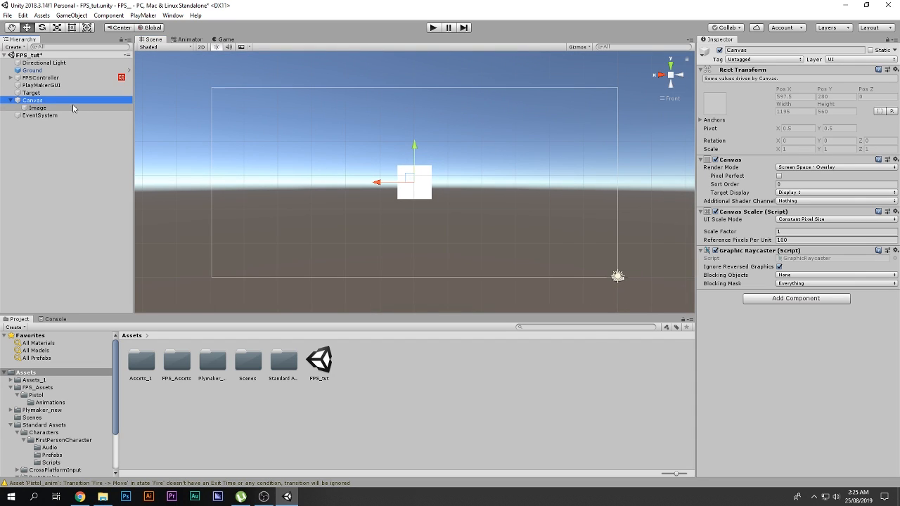
click(795, 169)
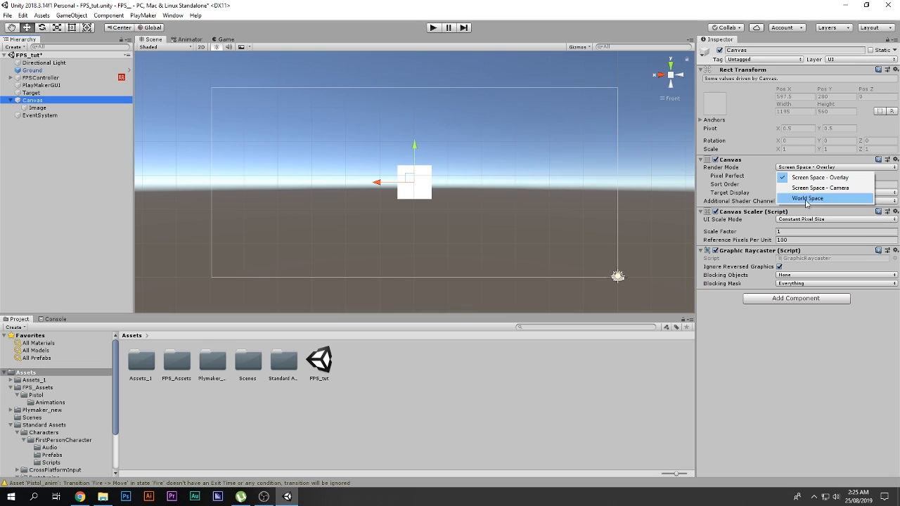
click(815, 224)
click(807, 223)
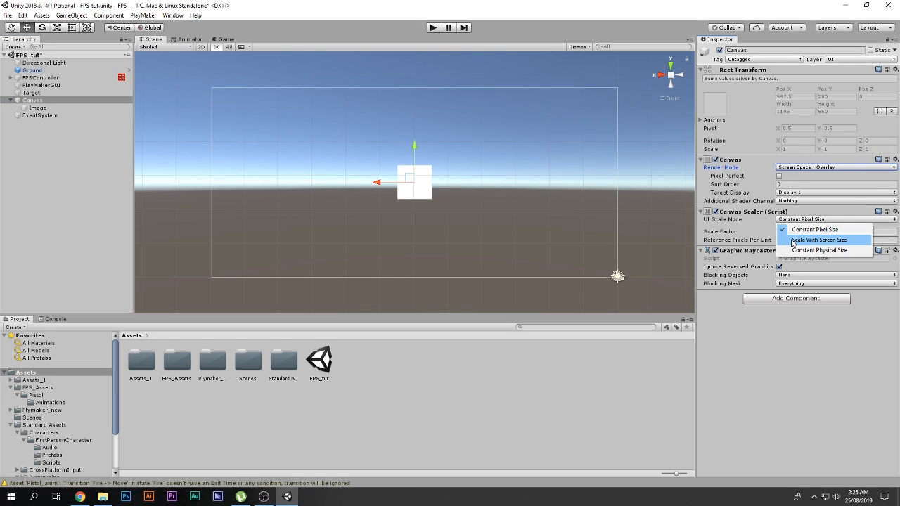
click(792, 242)
drag(780, 249, 872, 250)
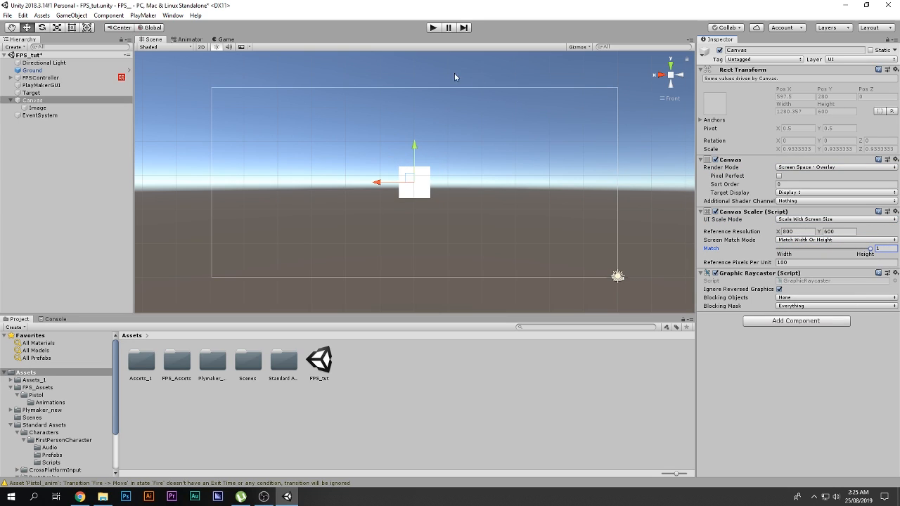
click(224, 40)
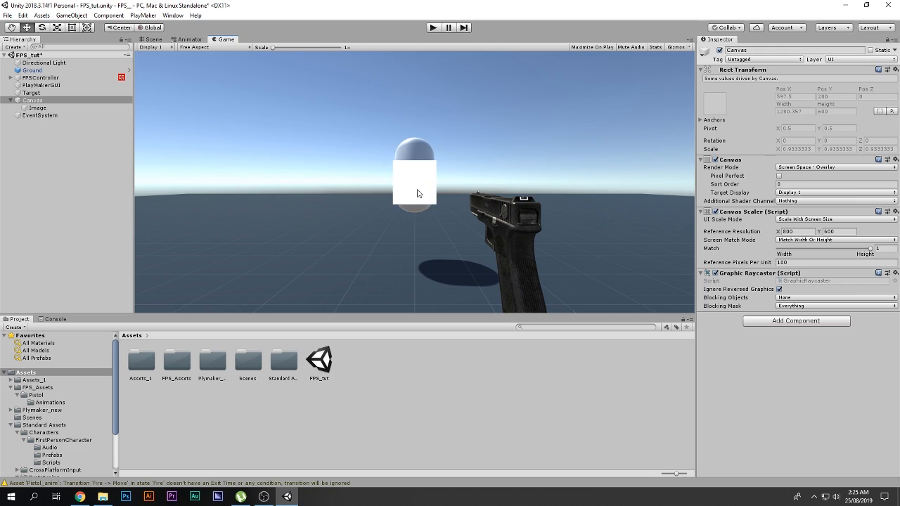
click(160, 40)
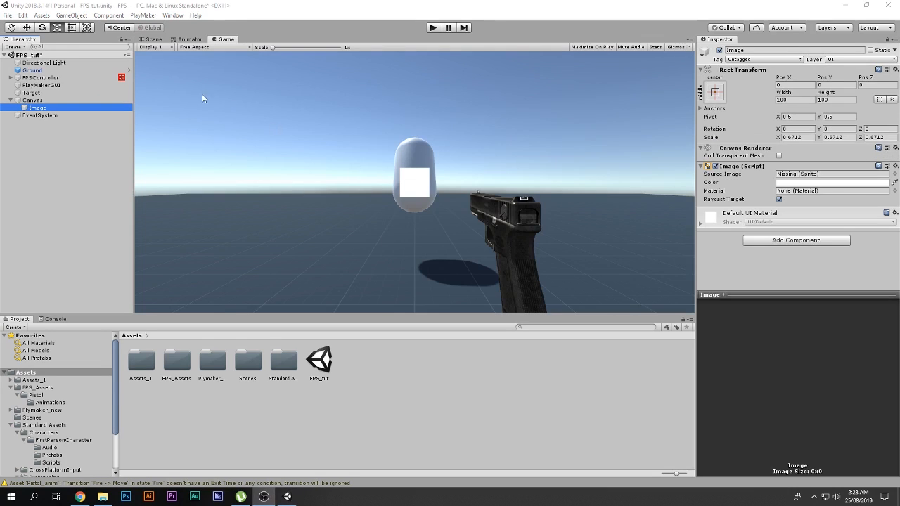
Scale the Image into a thin horizontal bar, about 0.43 in X and 0.035 in Y.
click(151, 39)
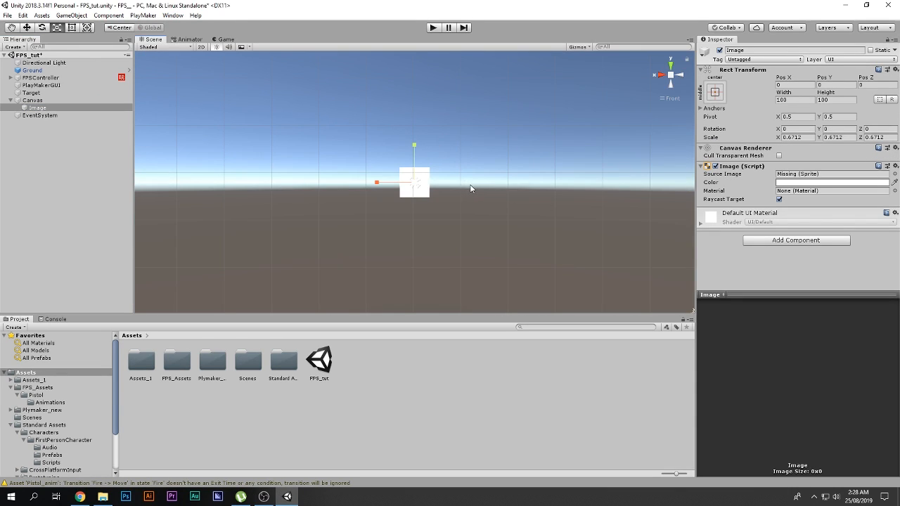
scroll(442, 189, up, 2)
drag(416, 147, 419, 181)
click(225, 39)
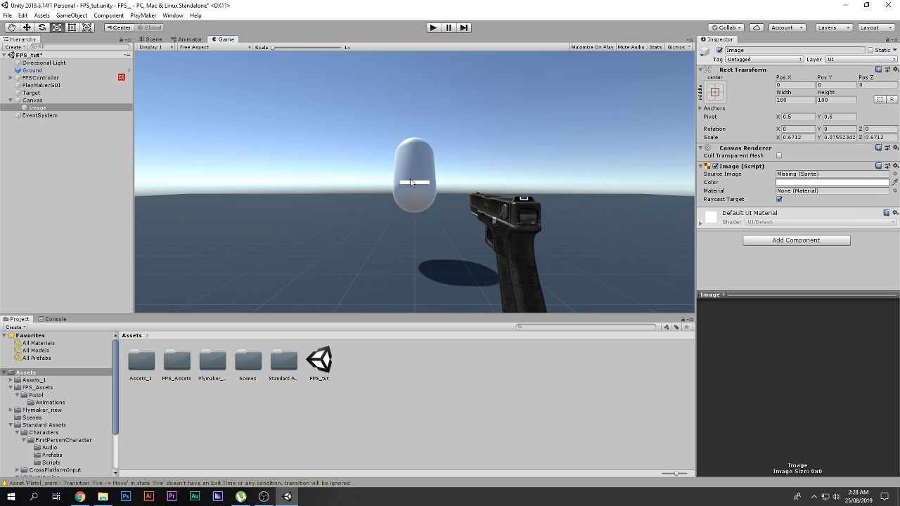
click(155, 40)
drag(413, 147, 372, 161)
click(225, 39)
Duplicate the horizontal bar and rotate the copy about 90 degrees around Z to form a cross.
click(153, 39)
key(ctrl+d)
key(e)
drag(440, 167, 526, 255)
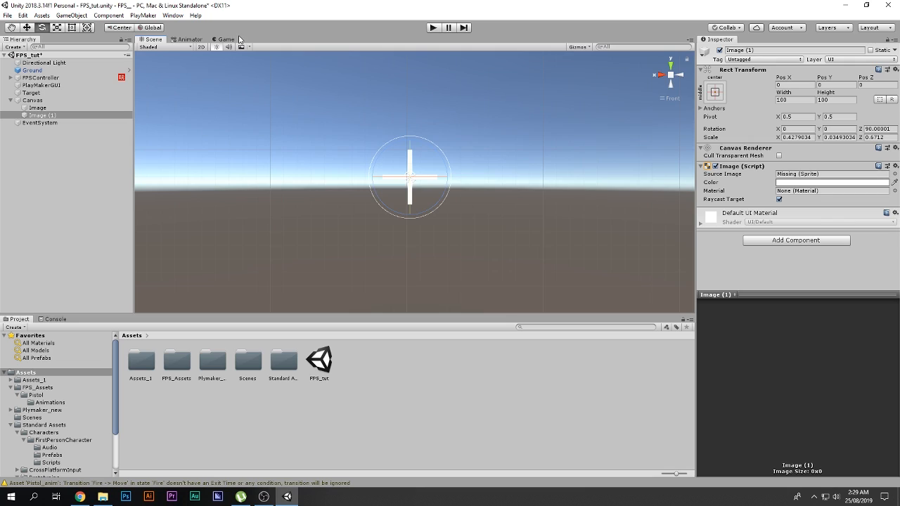
click(225, 39)
Scale both crosshair bars down together to about 0.25 in X and 0.02 in Y.
click(152, 39)
ctrl+click(76, 109)
key(r)
drag(409, 177, 416, 197)
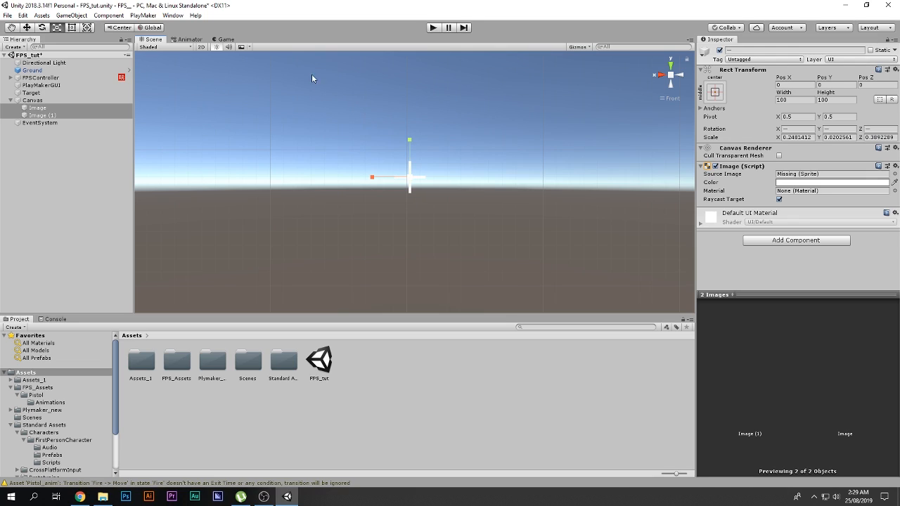
click(226, 39)
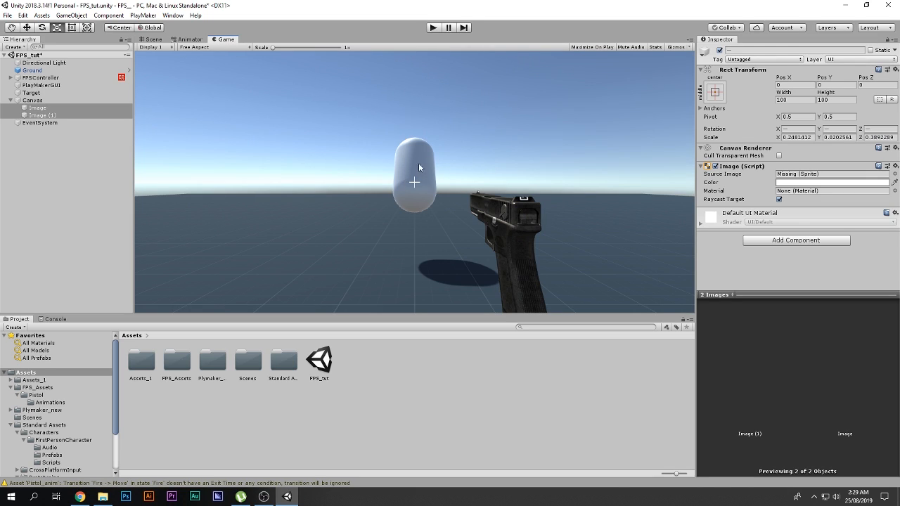
Switch to the browser, look through the crosshair PNG image results, and return to Unity.
click(152, 39)
click(79, 496)
scroll(374, 244, down, 3)
scroll(374, 244, down, 10)
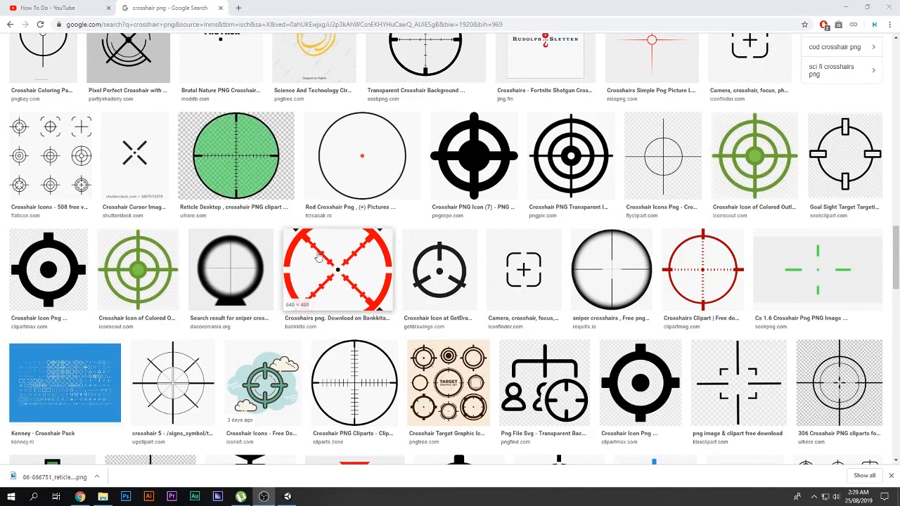
scroll(680, 264, up, 4)
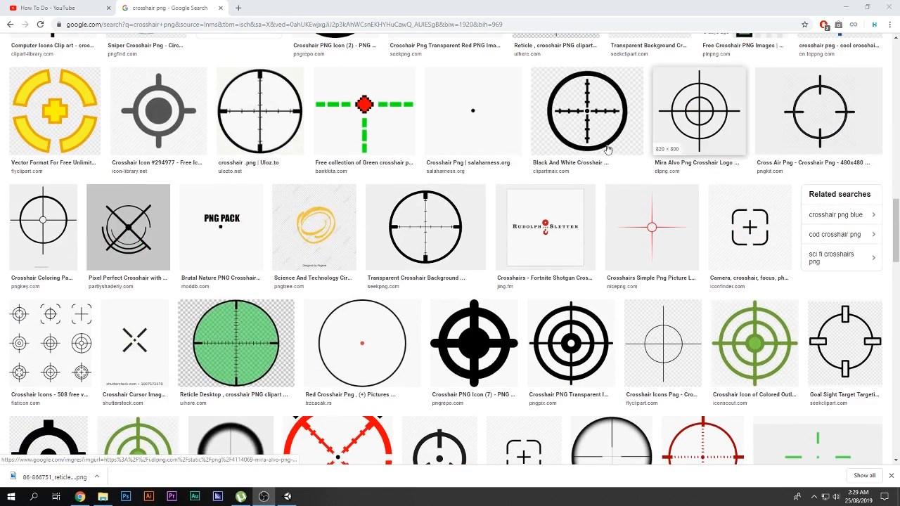
click(847, 7)
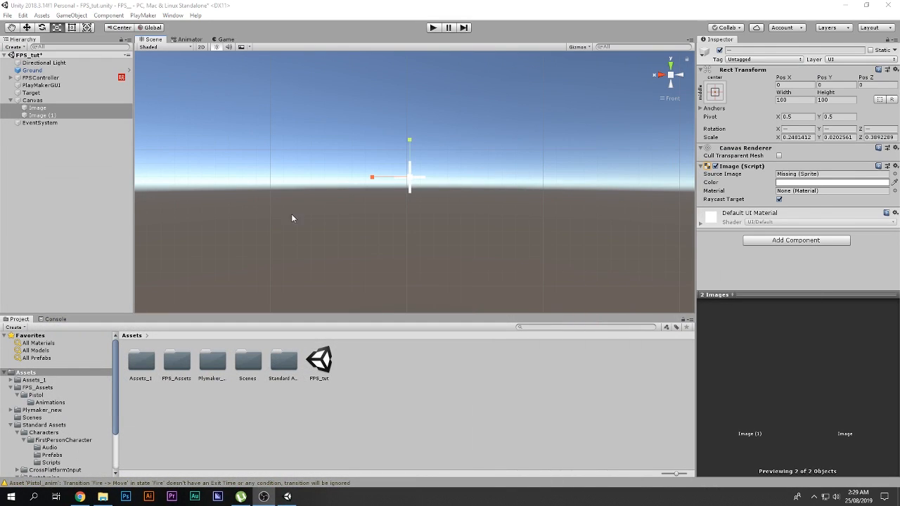
Examine the crosshair over the capsule target in the normal and enlarged Game view.
click(224, 39)
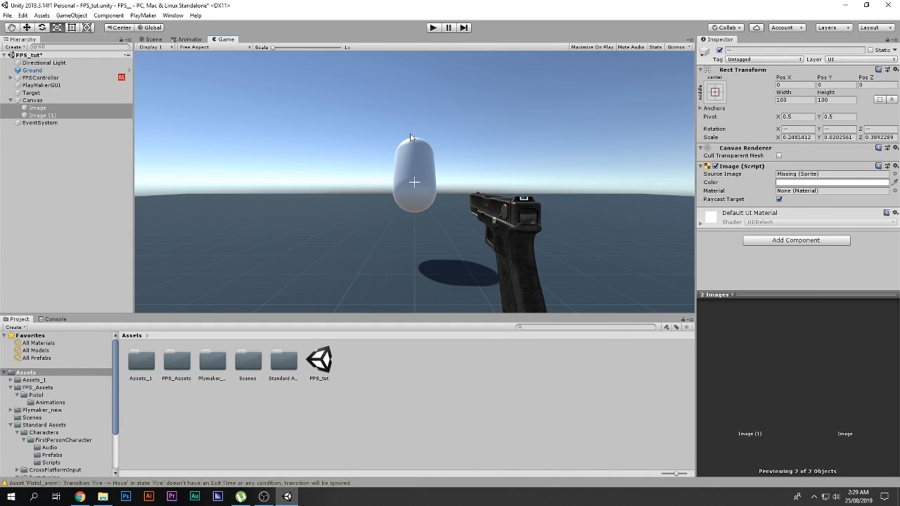
key(shift+space)
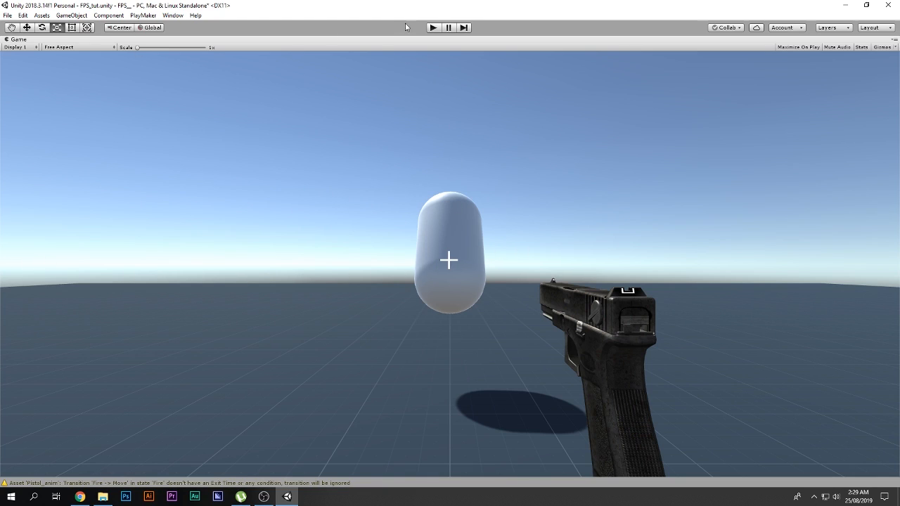
key(shift+space)
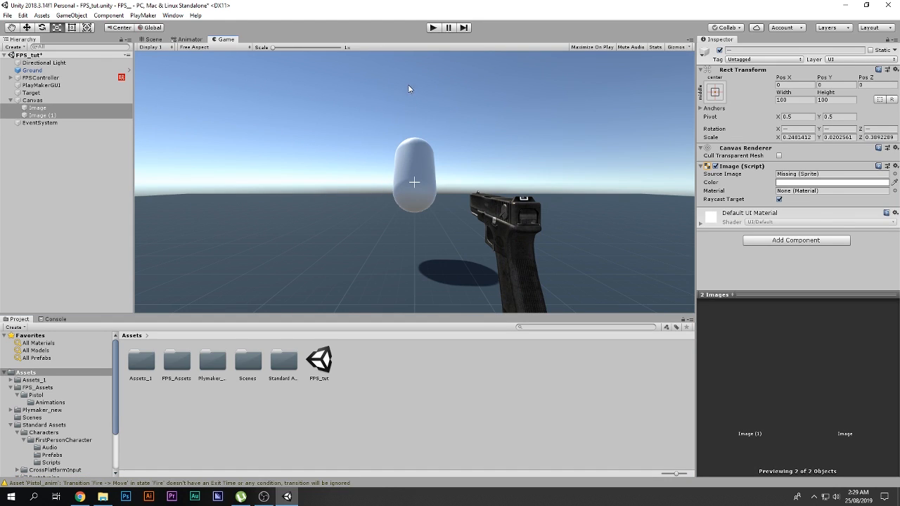
click(150, 39)
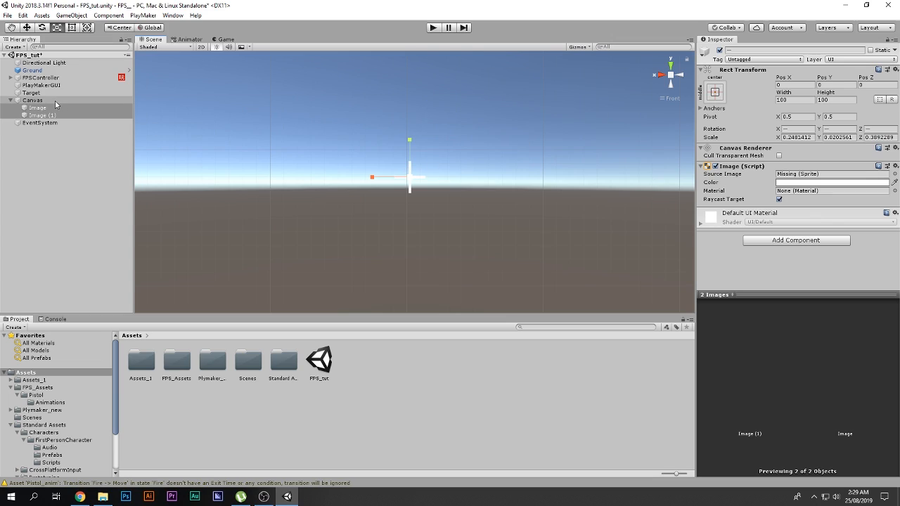
click(232, 40)
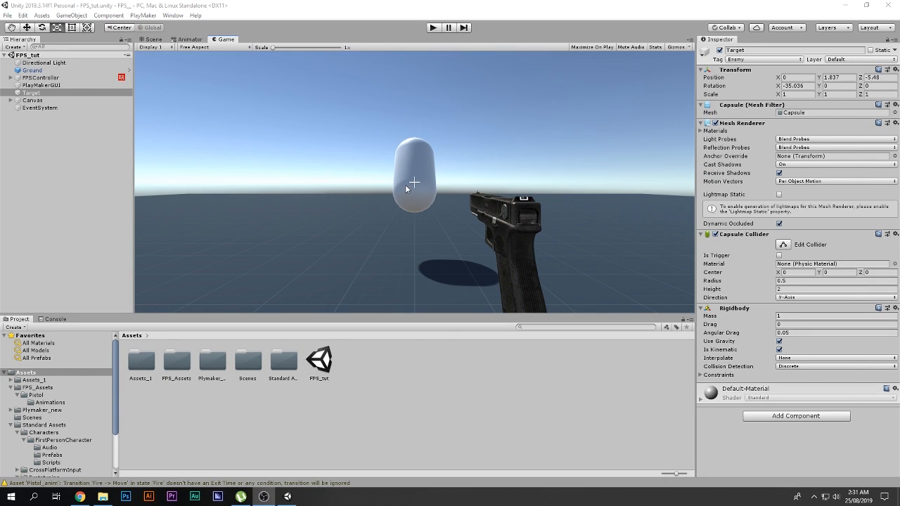
Review the Raycast result settings in the FPSController FSM's Fire state and close the FSM editor.
click(40, 77)
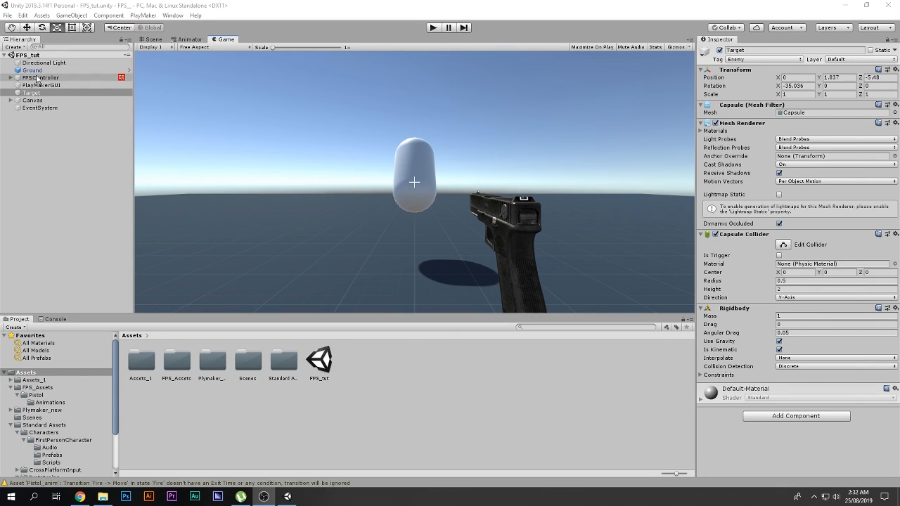
click(887, 316)
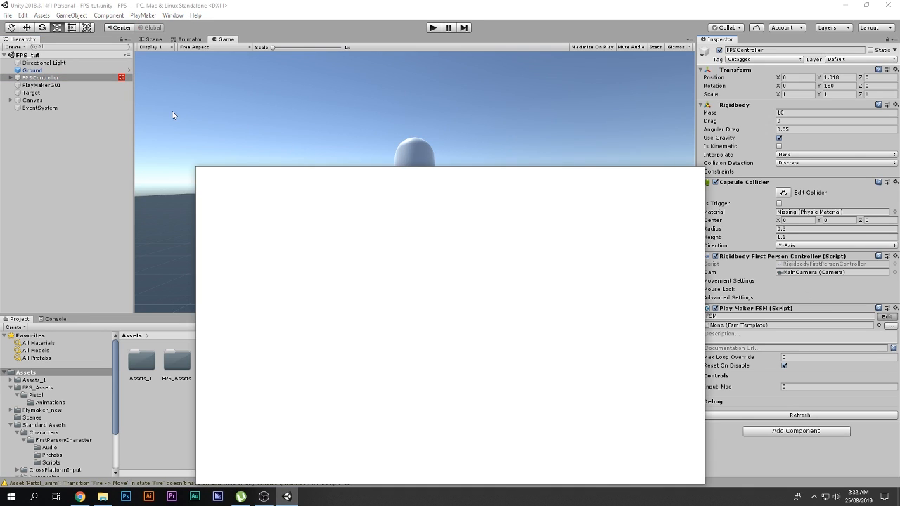
click(305, 242)
scroll(611, 349, down, 1)
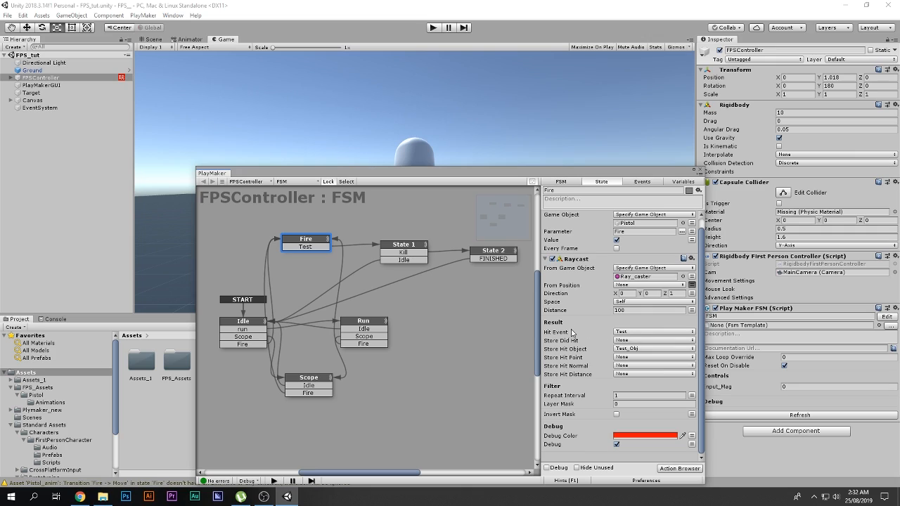
click(622, 333)
click(627, 340)
click(700, 170)
Dock the Game view next to the Project view and look at the scene from the top.
drag(218, 39, 652, 375)
scroll(452, 130, down, 10)
scroll(456, 146, down, 10)
right_drag(456, 144, 604, 120)
click(670, 76)
click(670, 76)
click(670, 76)
click(670, 65)
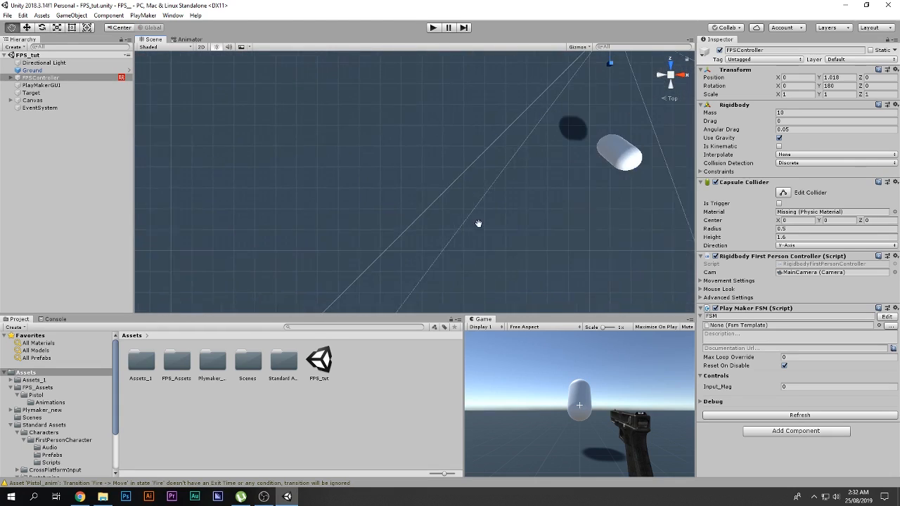
Add a cube to the scene and move it well behind the capsule target, to about Z -20.44.
right_click(19, 180)
mouse_move(64, 254)
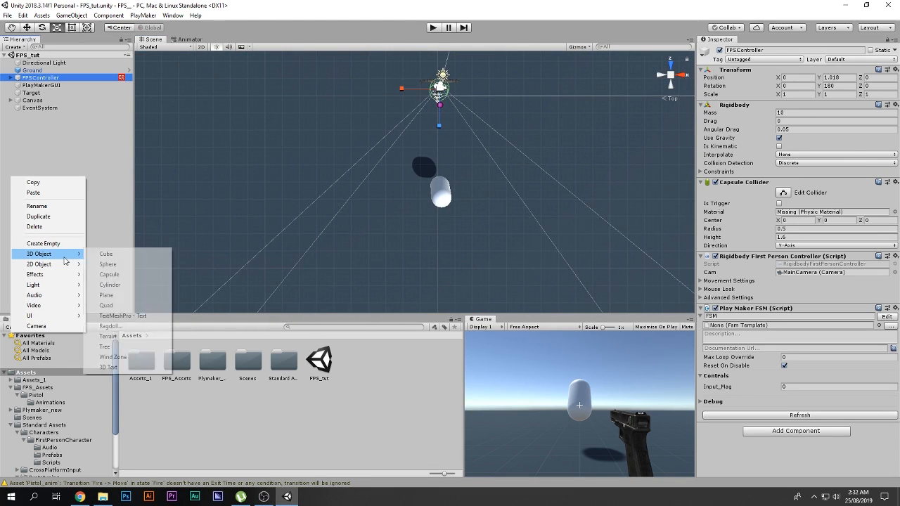
click(102, 254)
key(w)
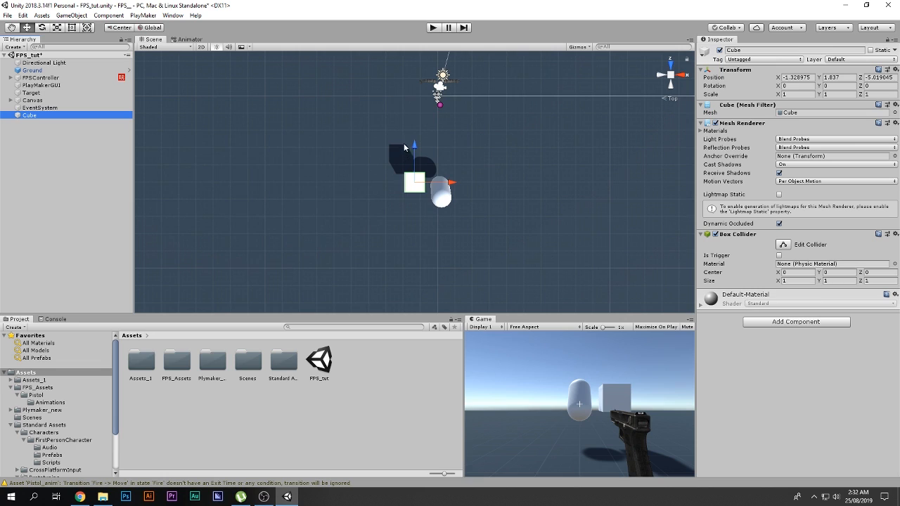
drag(418, 148, 522, 379)
key(f)
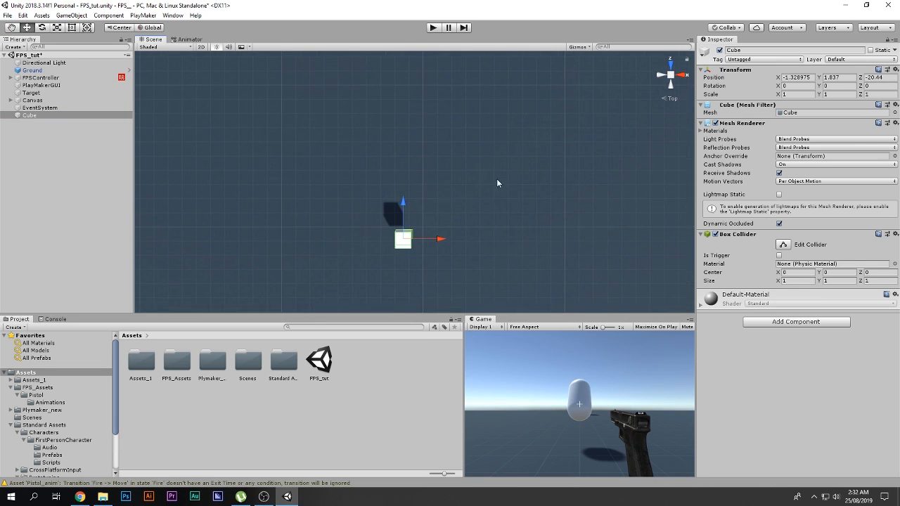
Scale the cube down uniformly to about 0.16 and move it sideways to about X -2.9.
key(r)
drag(416, 186, 300, 190)
key(w)
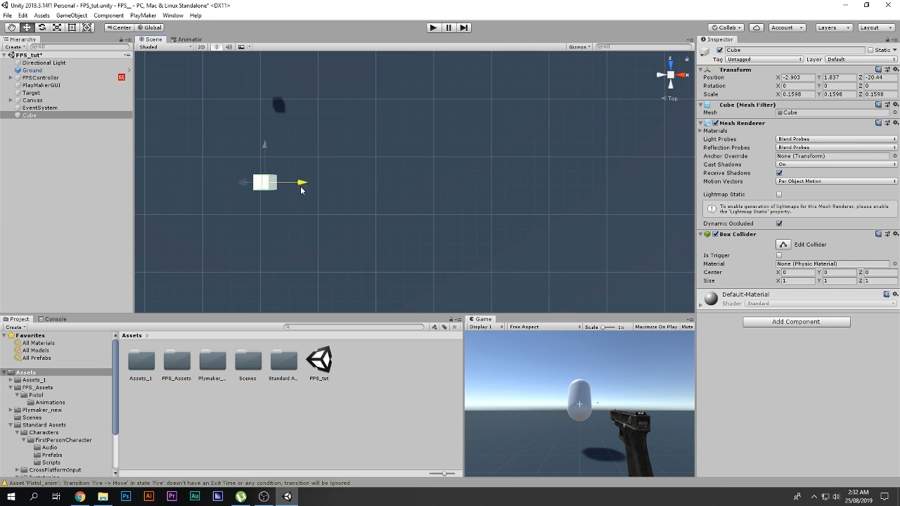
Play the game in the enlarged Game view, fire toward the small cube and pause the game.
key(shift+space)
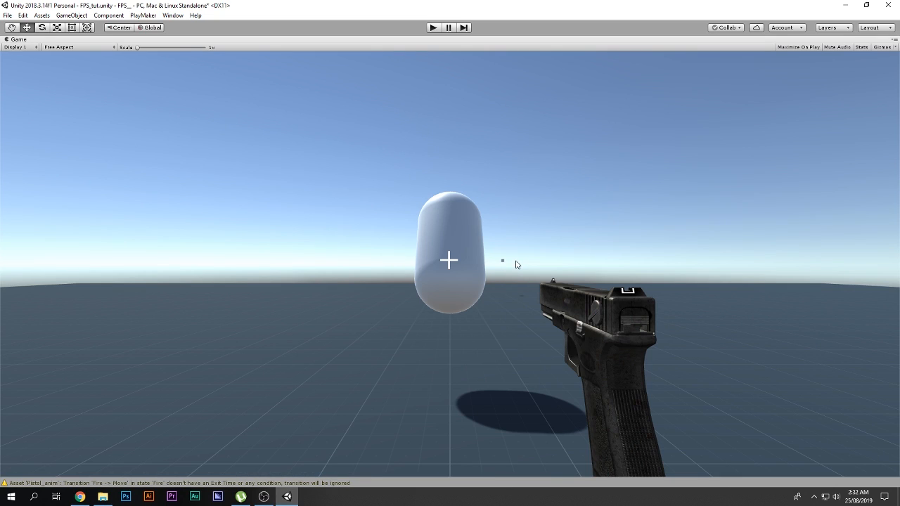
click(431, 28)
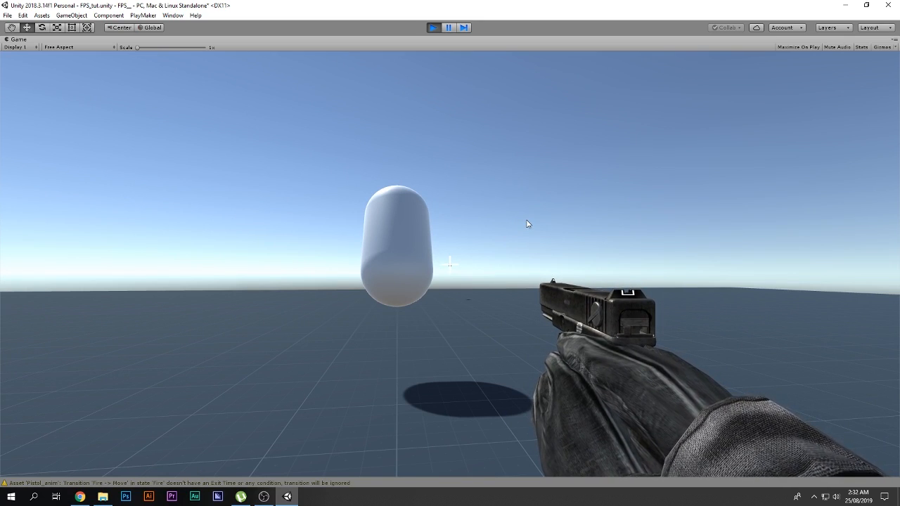
key(ctrl+shift+p)
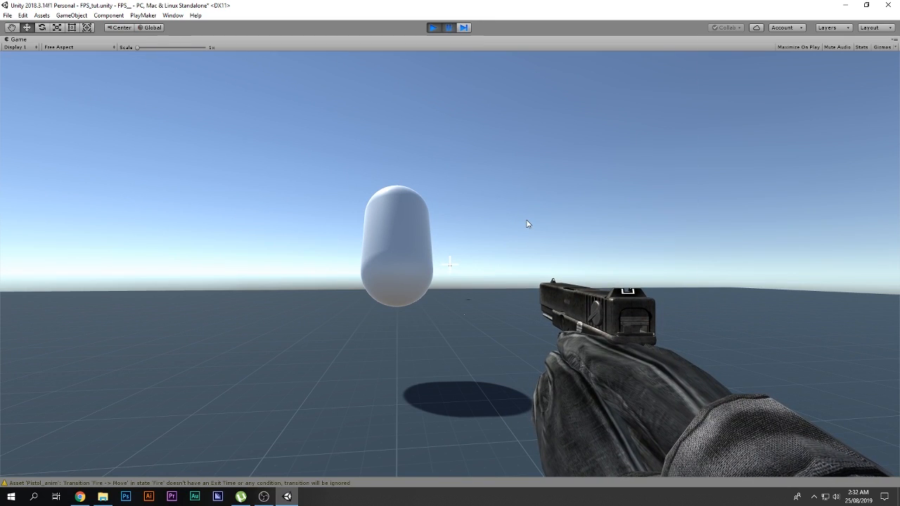
Examine the red debug ray in the Scene view and follow it to the small cube.
key(shift+space)
scroll(327, 187, down, 5)
right_drag(327, 186, 462, 127)
middle_drag(443, 162, 453, 56)
right_drag(419, 218, 485, 99)
middle_drag(450, 251, 492, 92)
scroll(514, 164, up, 5)
right_drag(512, 165, 344, 275)
scroll(344, 275, up, 3)
middle_drag(344, 275, 405, 239)
right_drag(404, 239, 489, 218)
middle_drag(490, 219, 516, 197)
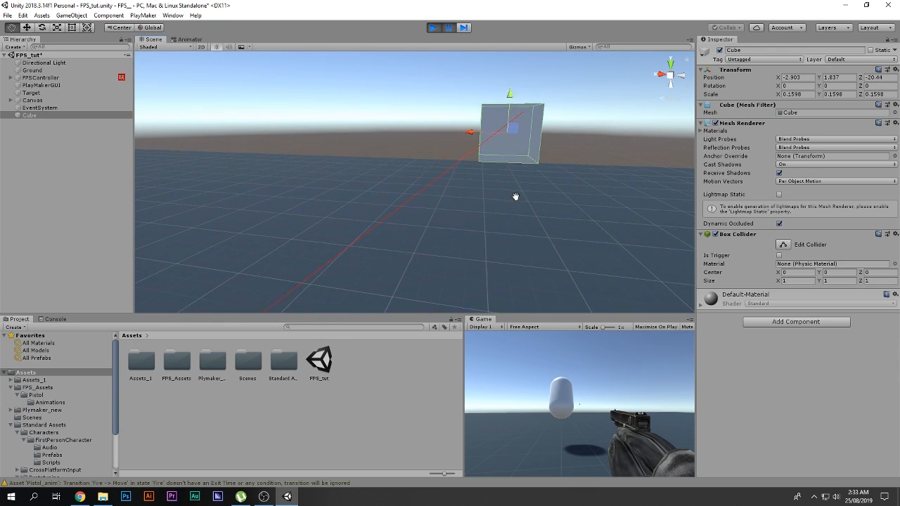
Inspect where the ray meets the cube in the Scene view from the right side.
key(shift+space)
key(shift+space)
mouse_move(422, 218)
right_down()
mouse_move(474, 187)
mouse_move(424, 204)
right_up()
mouse_move(424, 203)
middle_down()
mouse_move(406, 192)
mouse_move(412, 209)
middle_up()
click(659, 75)
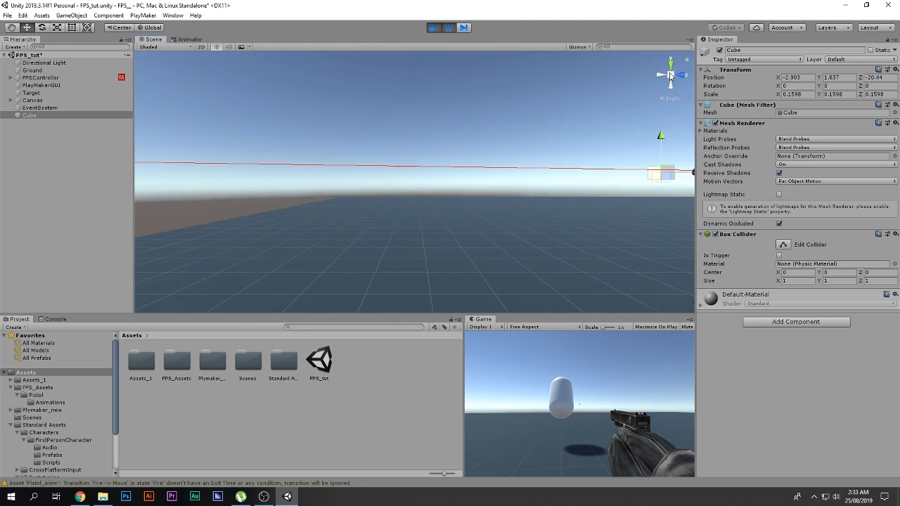
middle_drag(324, 270, 402, 221)
scroll(384, 244, up, 5)
scroll(410, 207, up, 4)
Compare the crosshair's aim in the enlarged Game view with the ray on the cube, and stop playing.
key(shift+space)
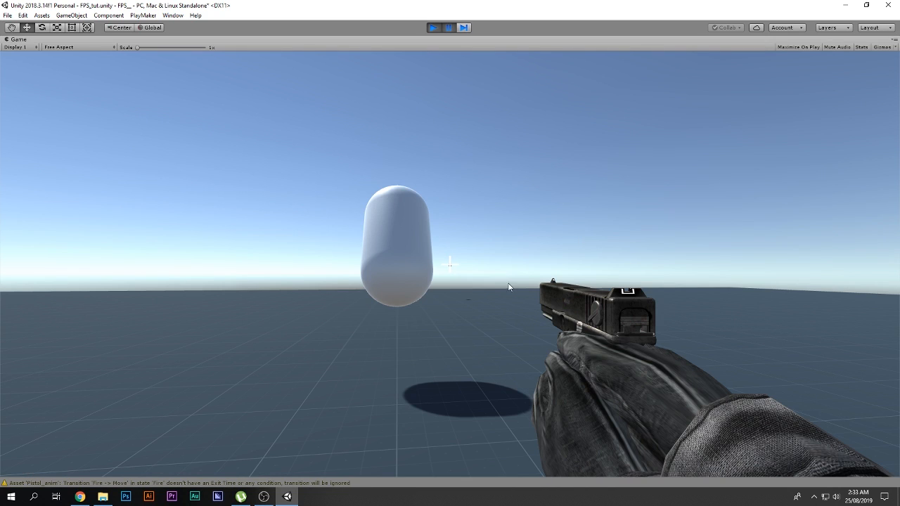
key(shift+space)
key(shift+space)
scroll(386, 270, up, 1)
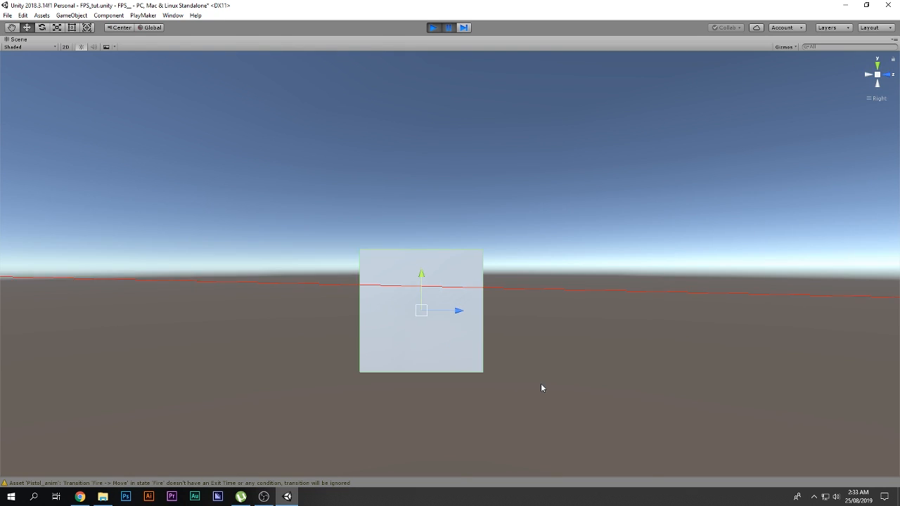
key(shift+space)
key(shift+space)
key(shift+space)
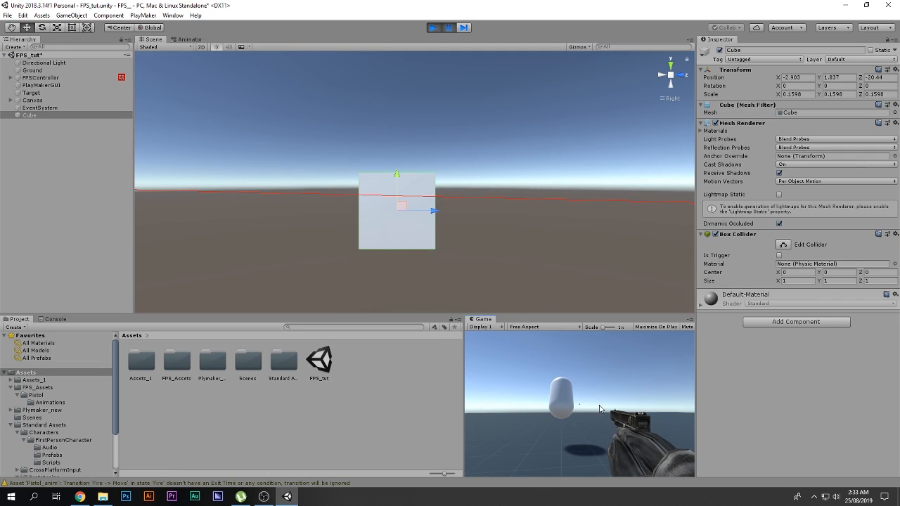
key(shift+space)
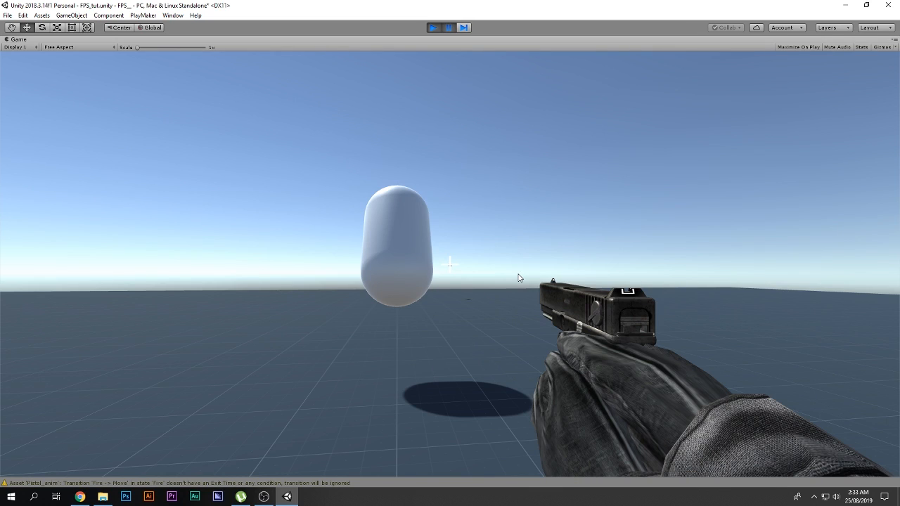
key(shift+space)
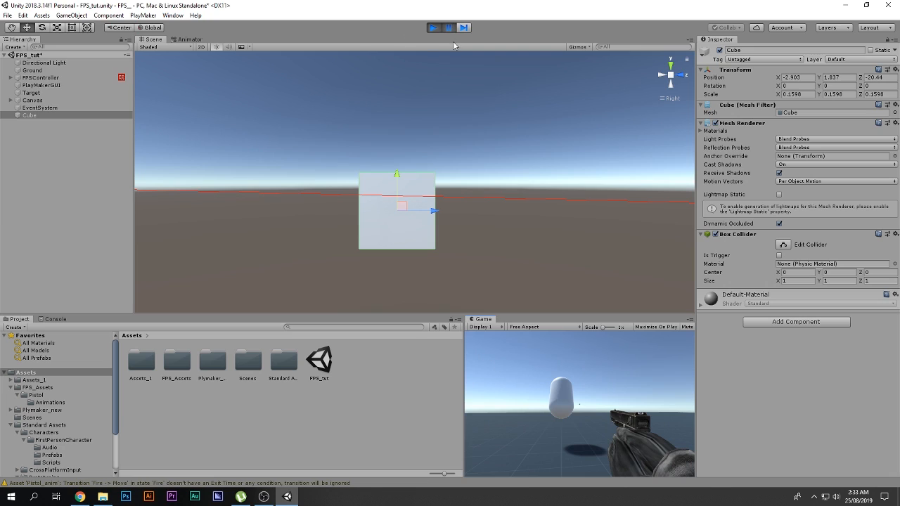
click(434, 28)
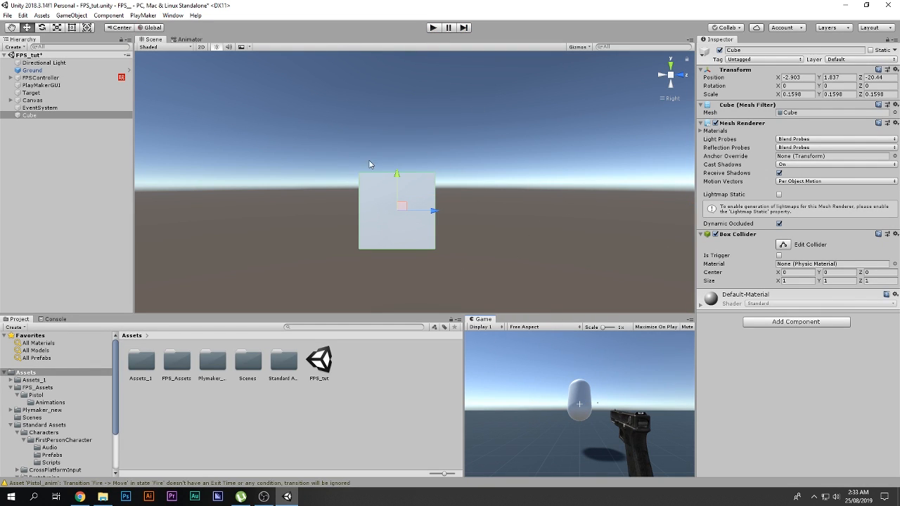
Playtest the pistol in the enlarged Game view, including aiming through the scope, and stop the game.
key(shift+space)
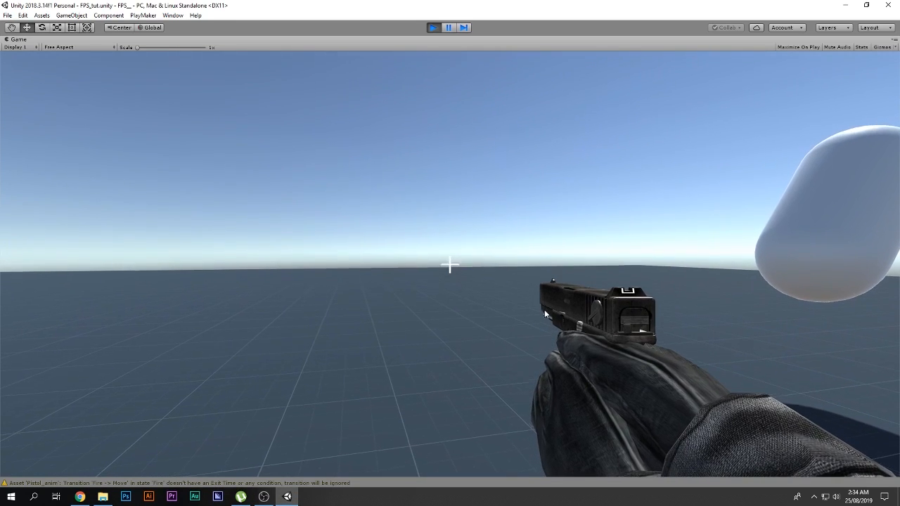
right_drag(544, 309, 440, 27)
click(798, 317)
key(Escape)
click(760, 430)
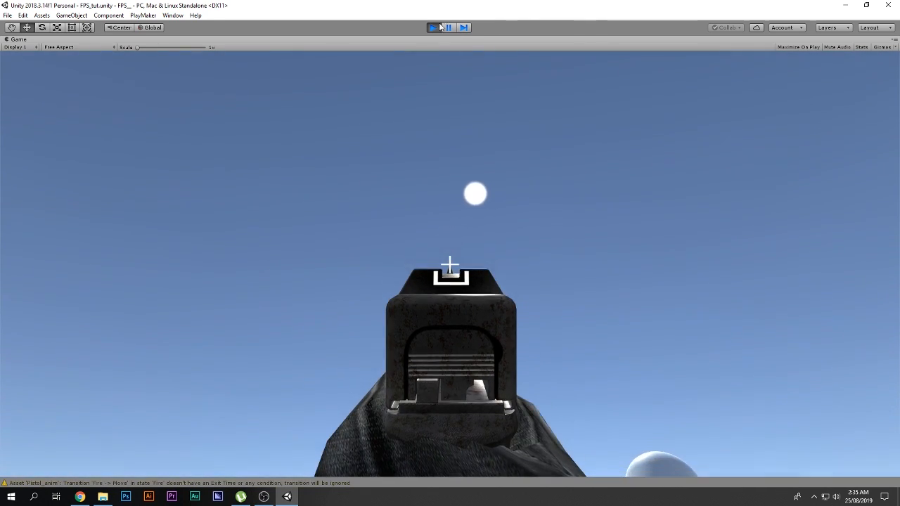
click(440, 26)
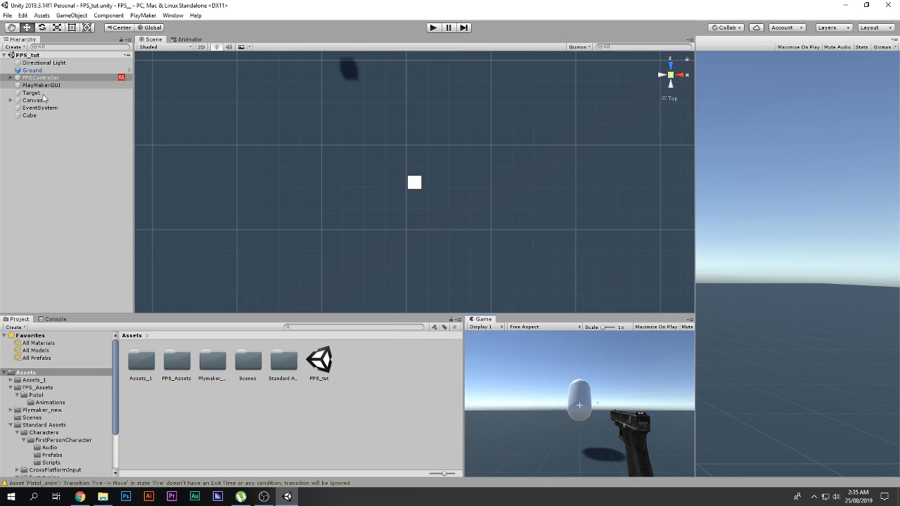
Open the FPSController's FSM for editing and collapse the expanded mouse button and animator actions in the Idle state.
click(891, 318)
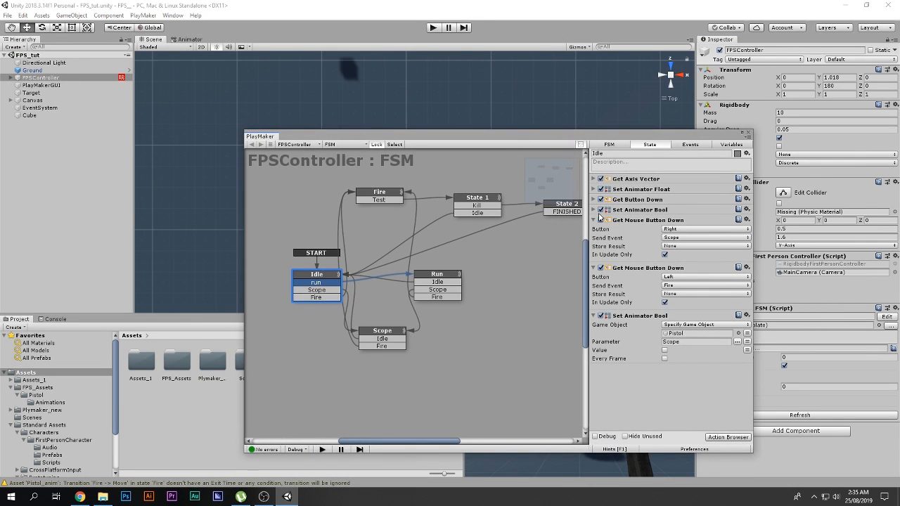
click(594, 220)
click(594, 231)
click(594, 240)
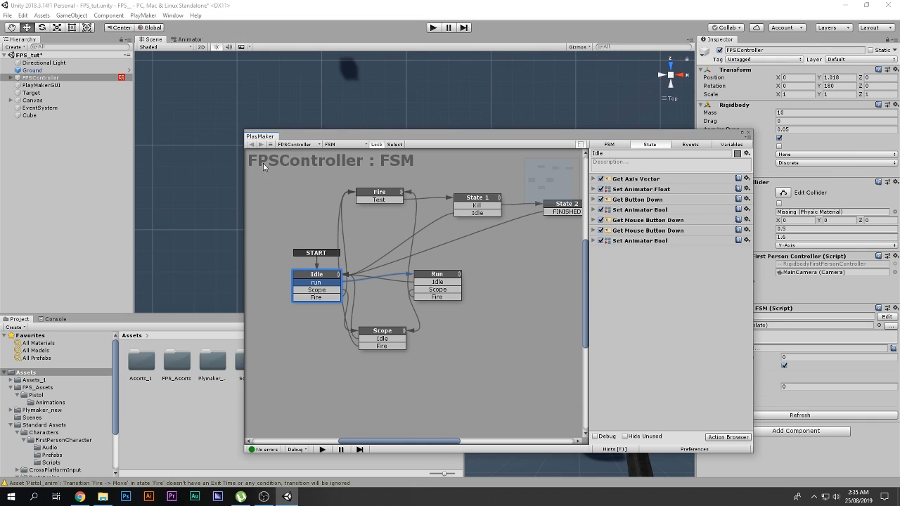
Create an empty object directly under the Canvas and make both crosshair images its children.
click(11, 100)
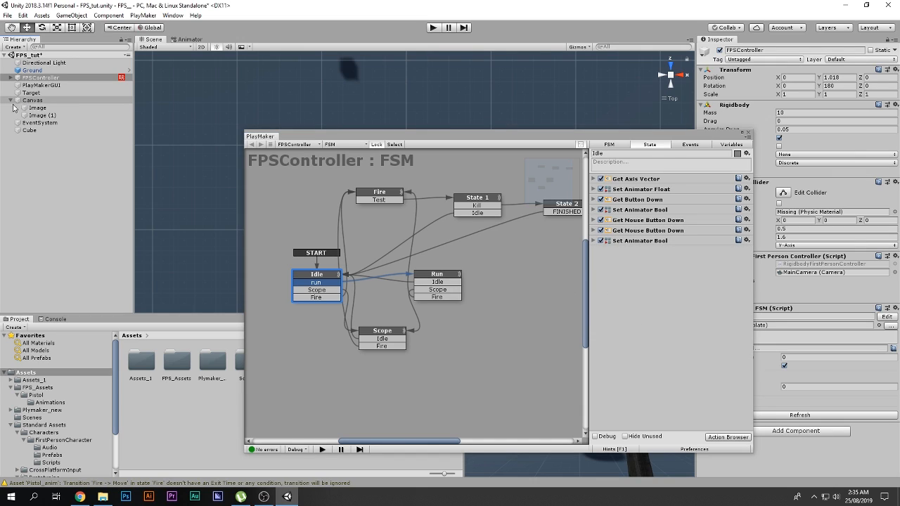
click(35, 108)
shift+click(31, 114)
click(36, 107)
right_click(35, 107)
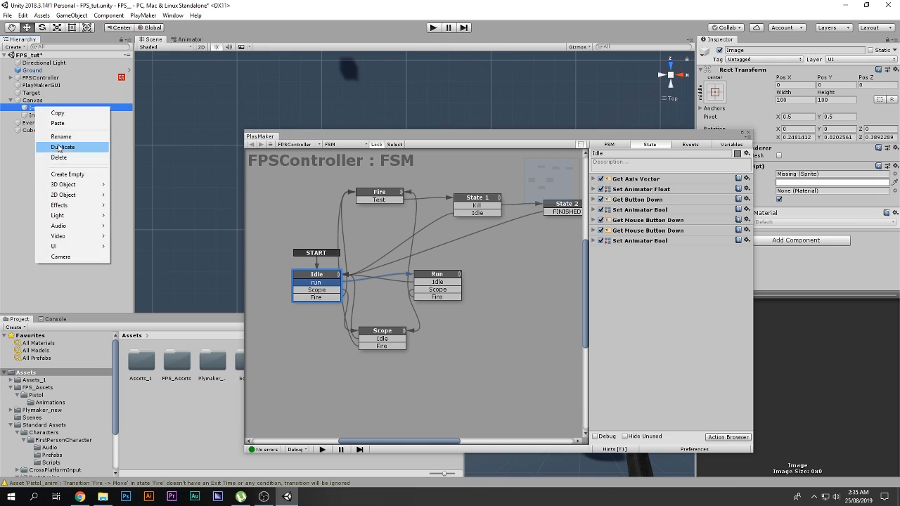
click(67, 174)
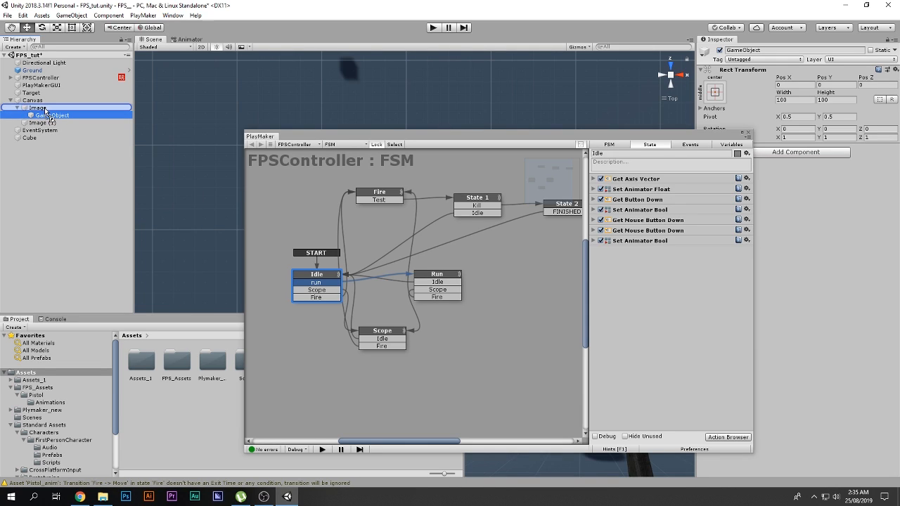
click(33, 115)
shift+click(35, 121)
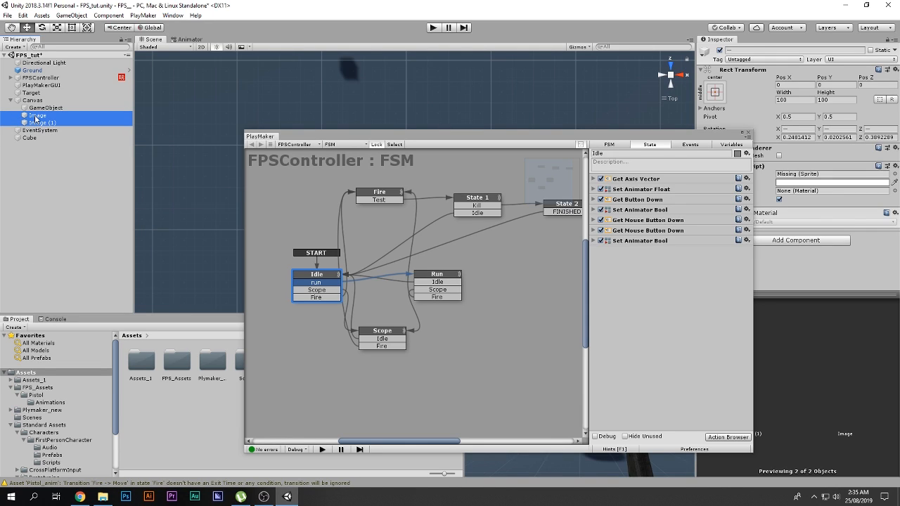
drag(36, 118, 45, 108)
click(45, 107)
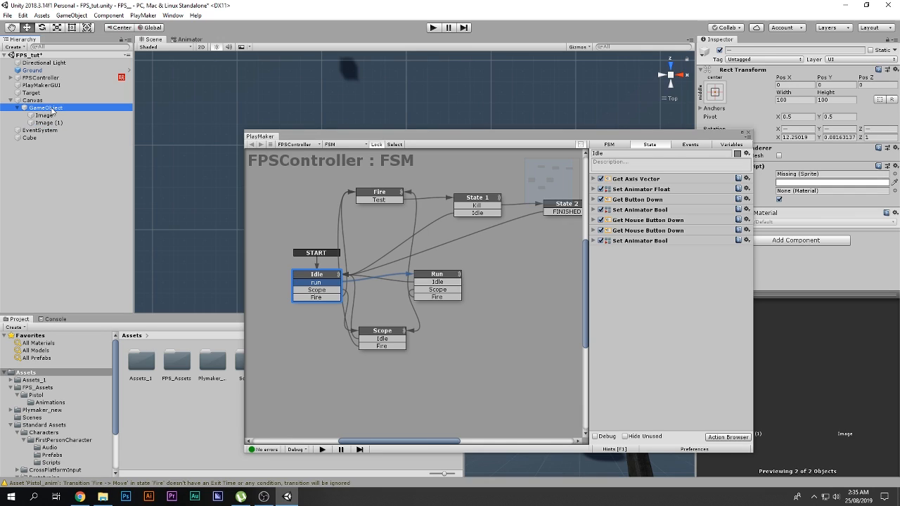
Rename the empty parent of the crosshair images to Cross_Hair.
click(747, 50)
text(Cross_Hair)
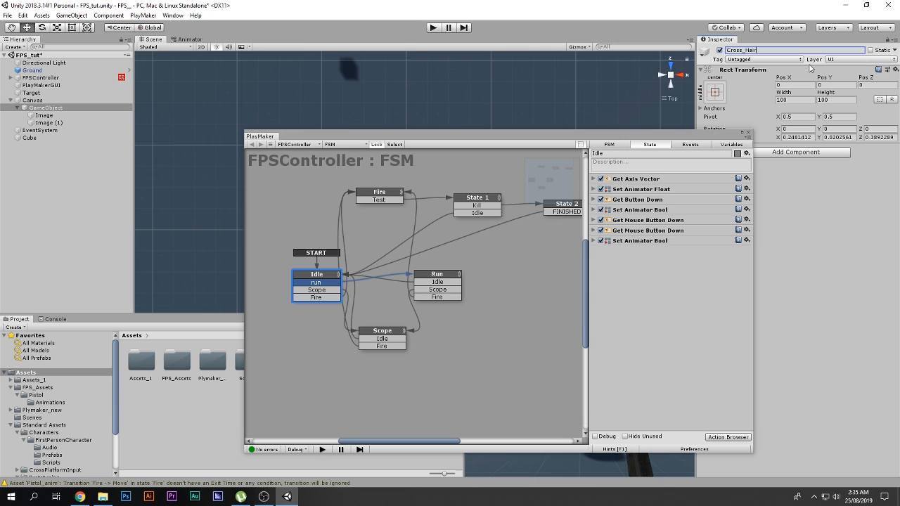
key(Return)
click(35, 108)
Close the FSM editor and check the crosshair's visibility by switching Cross_Hair off and back on.
drag(456, 136, 445, 214)
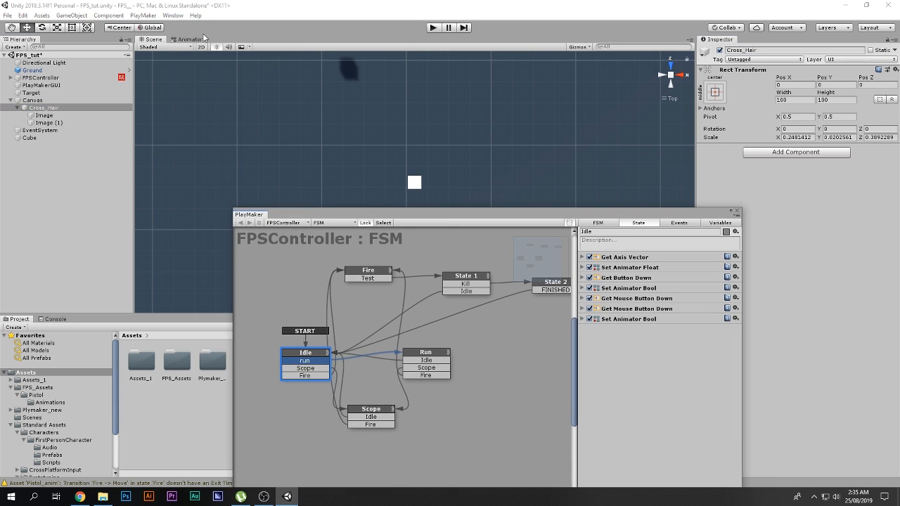
click(737, 211)
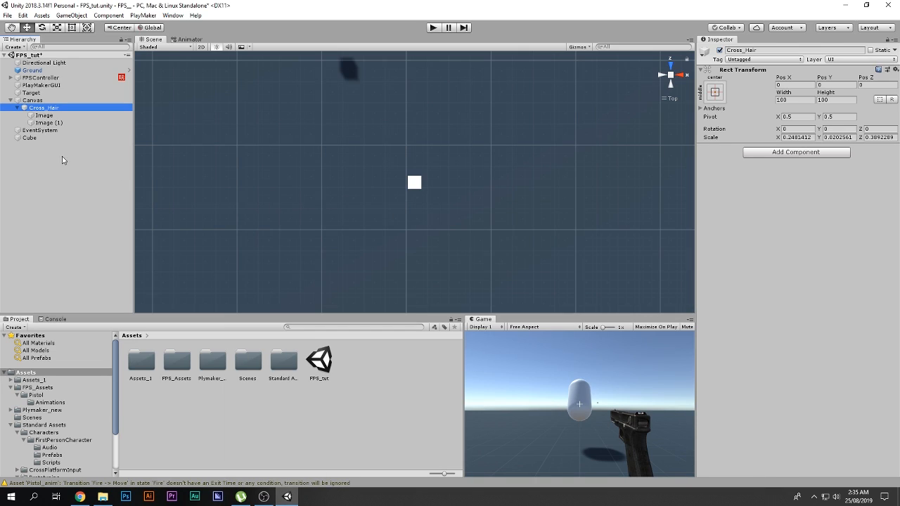
click(719, 50)
click(719, 50)
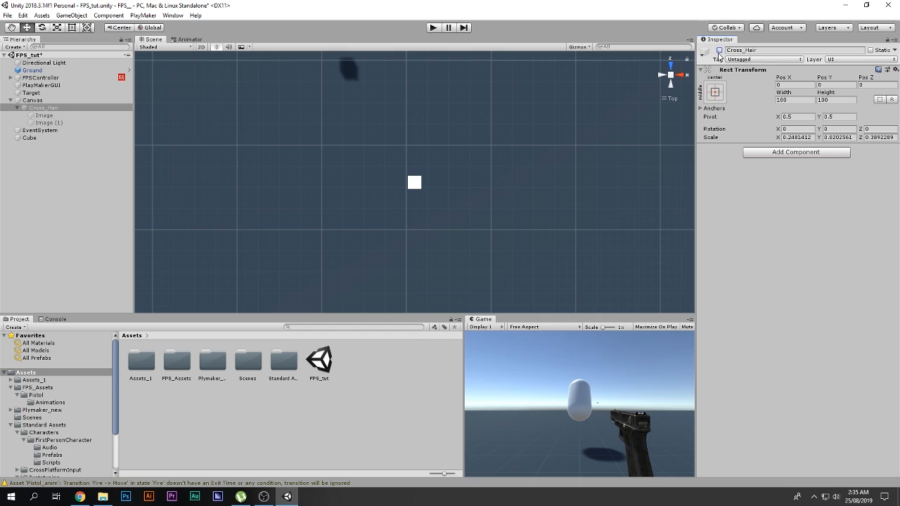
Add an Activate Game Object action to the Idle state of the FPSController's FSM.
click(41, 78)
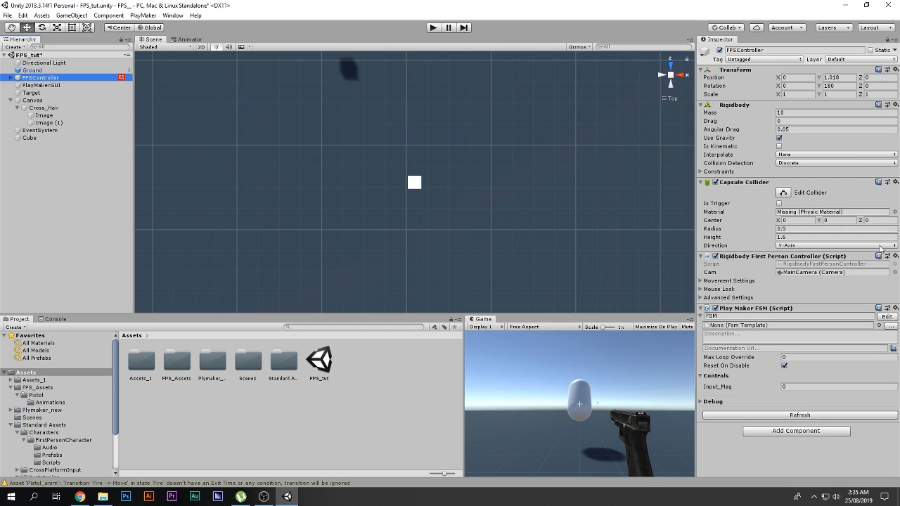
click(885, 318)
key(grave)
text(game)
key(BackSpace)
key(BackSpace)
key(BackSpace)
key(BackSpace)
text(active)
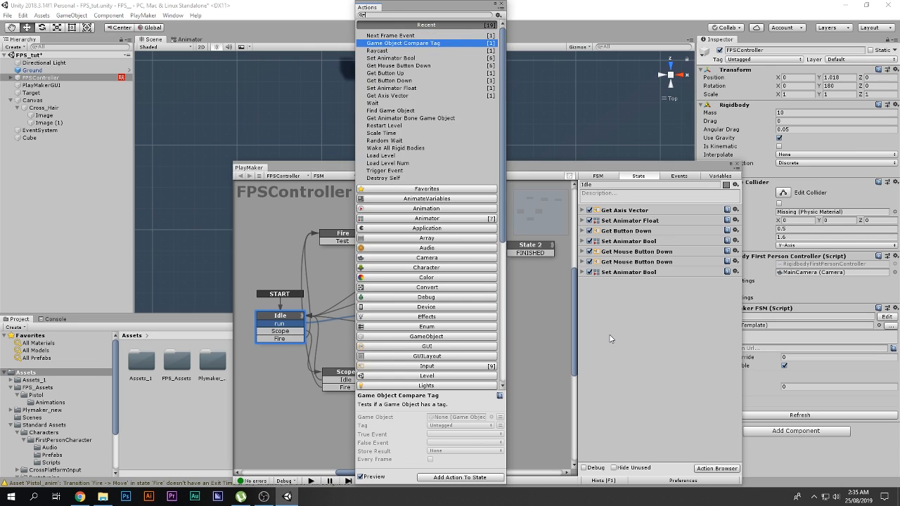
key(Return)
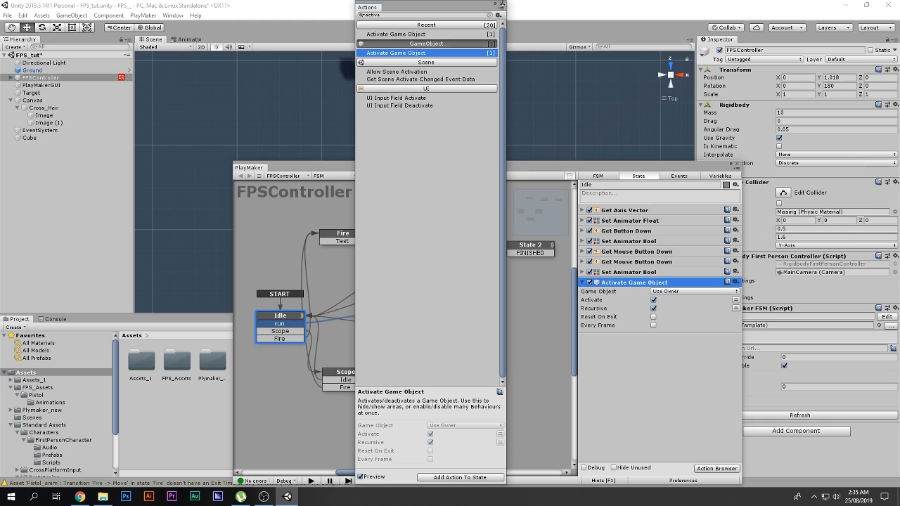
Specify Cross_Hair as the object that Idle's Activate Game Object action activates, and copy the action into the Run state.
click(501, 4)
click(672, 291)
click(673, 313)
drag(606, 271, 656, 303)
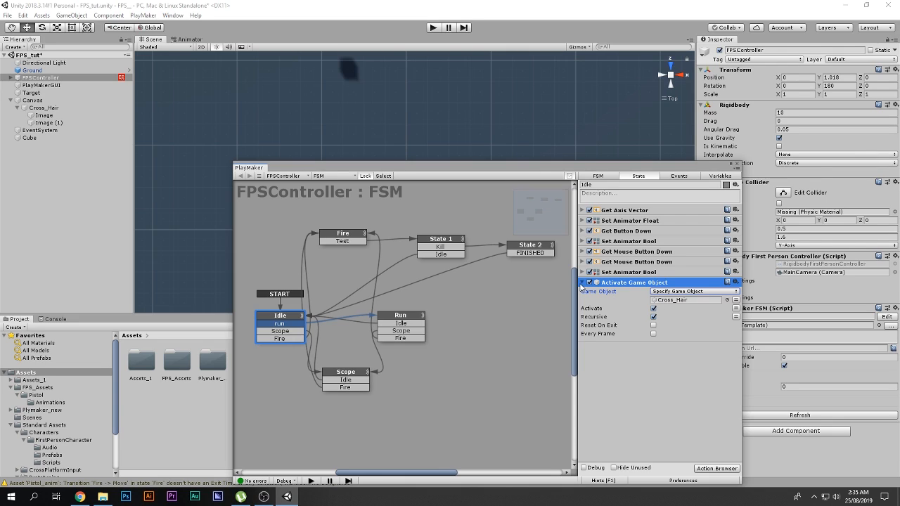
click(392, 318)
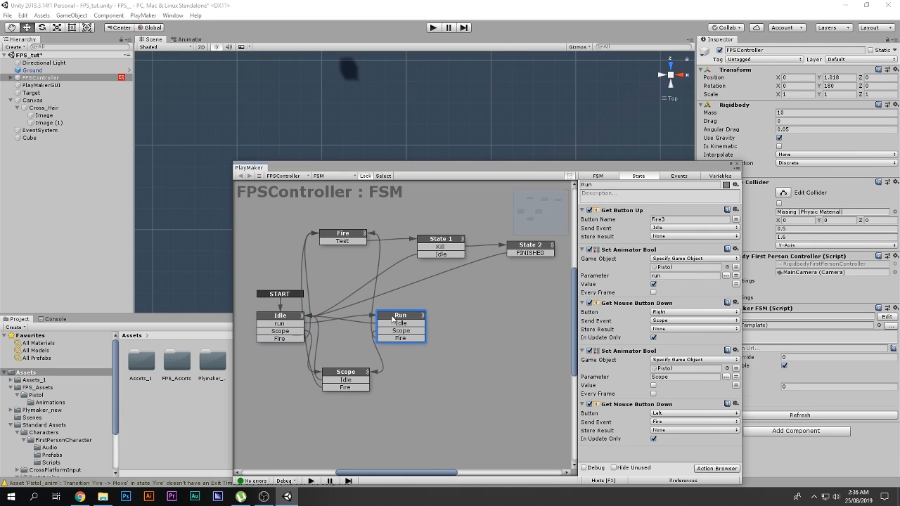
key(ctrl+v)
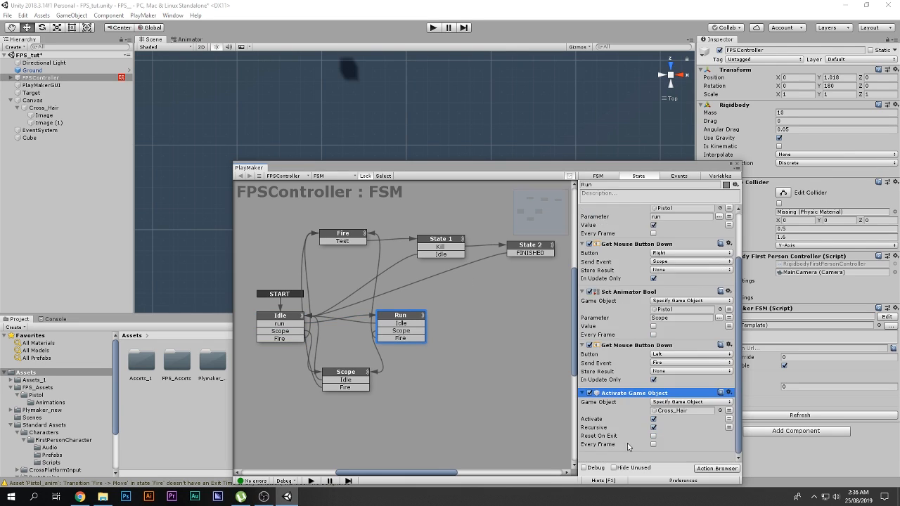
Paste the Cross_Hair activation action into the Scope state with Activate and Recursive off, save the scene and close the FSM editor.
click(352, 379)
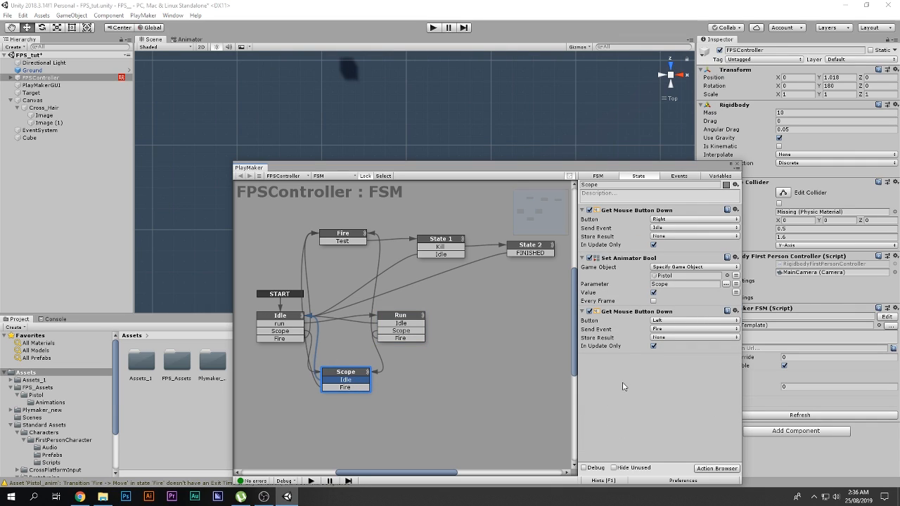
key(ctrl+v)
click(653, 385)
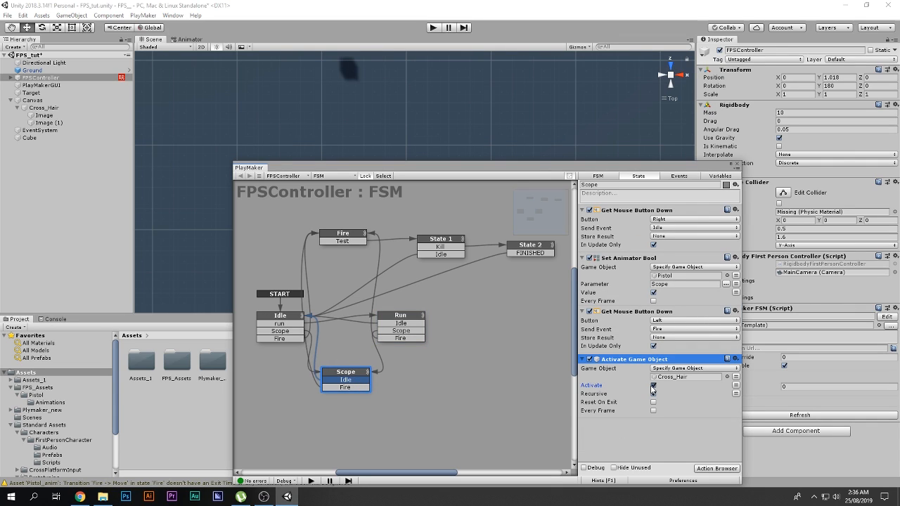
click(654, 394)
key(ctrl+s)
click(737, 164)
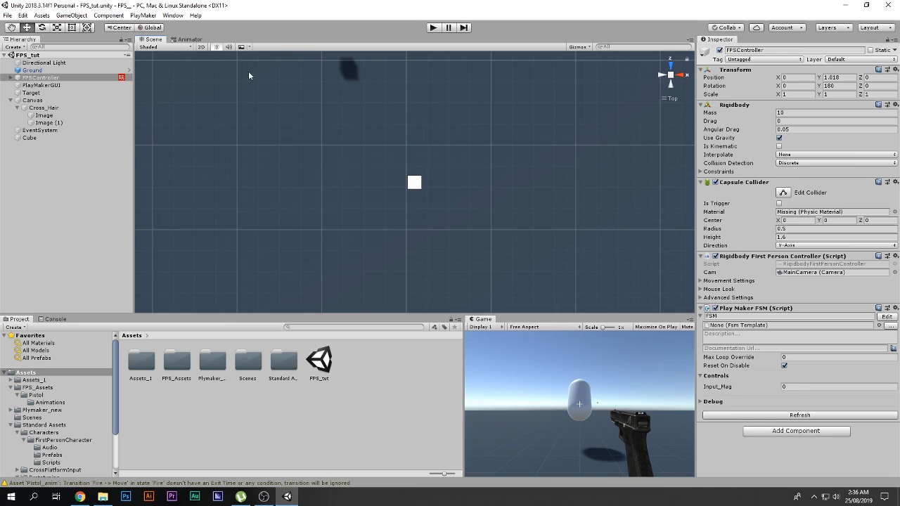
Maximize the Game view, start play mode and check the crosshair while scoping and running.
key(shift+space)
key(shift+space)
key(shift+space)
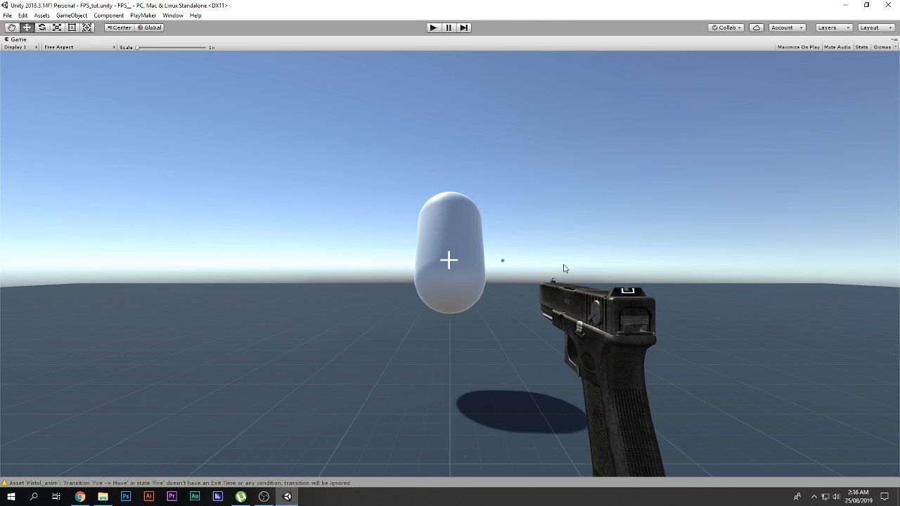
click(432, 29)
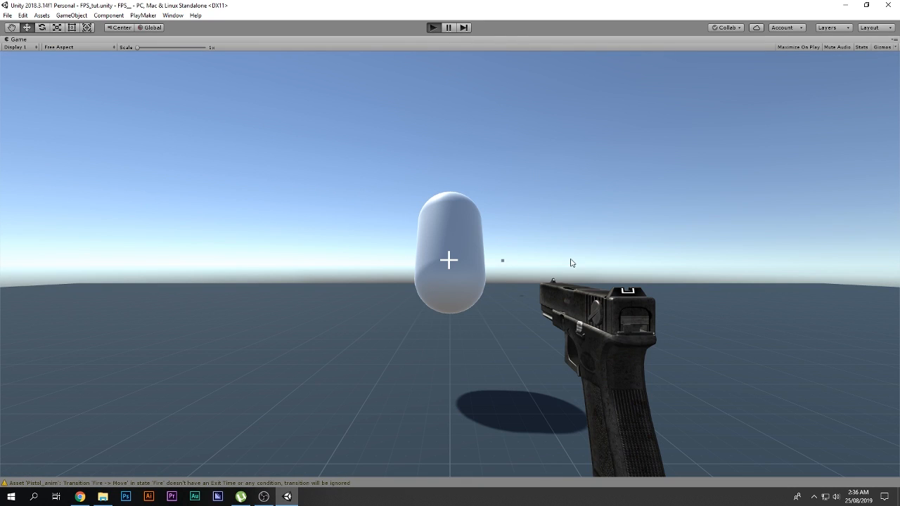
right_drag(541, 281, 739, 345)
key(shift+w)
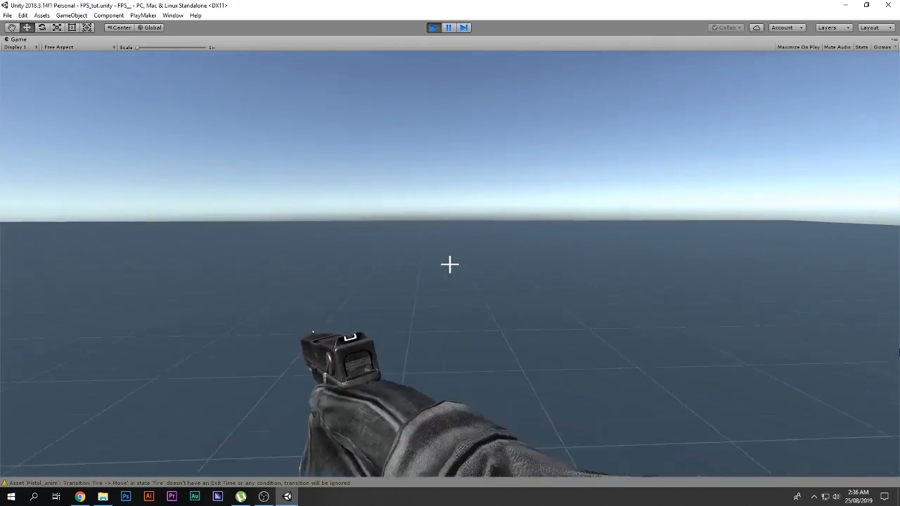
key(shift+w)
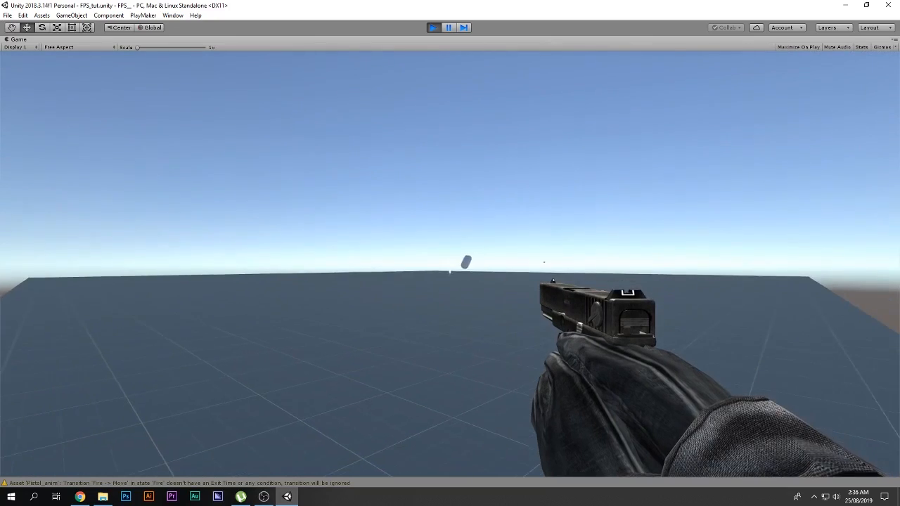
Test scoping again from a distance, run up to the capsule target and past the ground's edge, and stop play mode.
key(alt+Tab)
right_drag(374, 221, 357, 215)
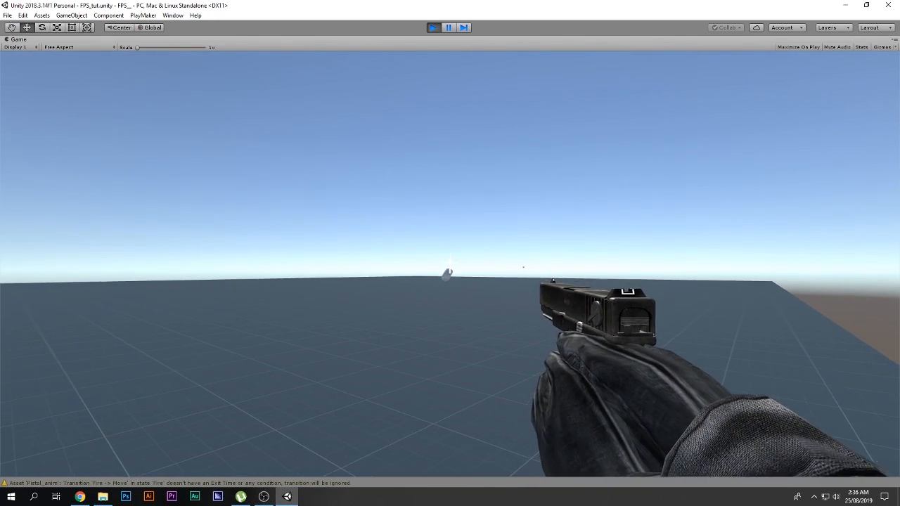
key(shift+w)
key(shift+w)
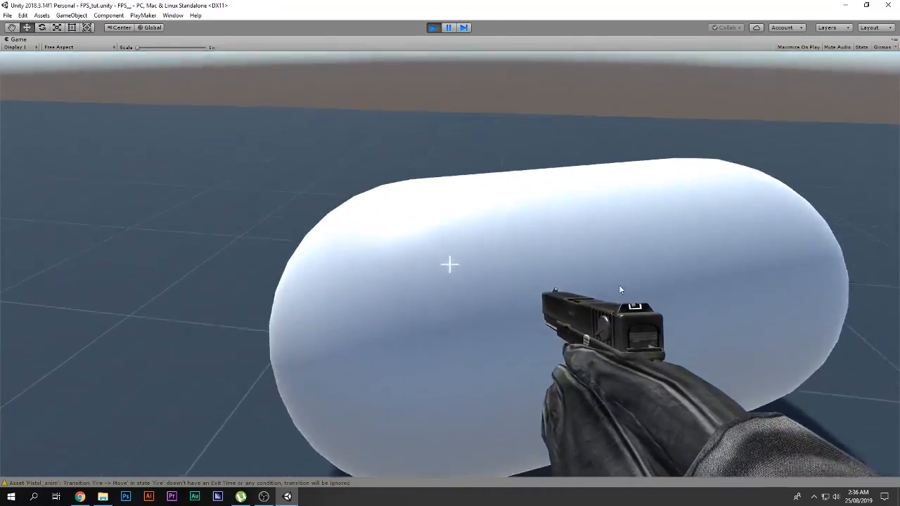
key(s)
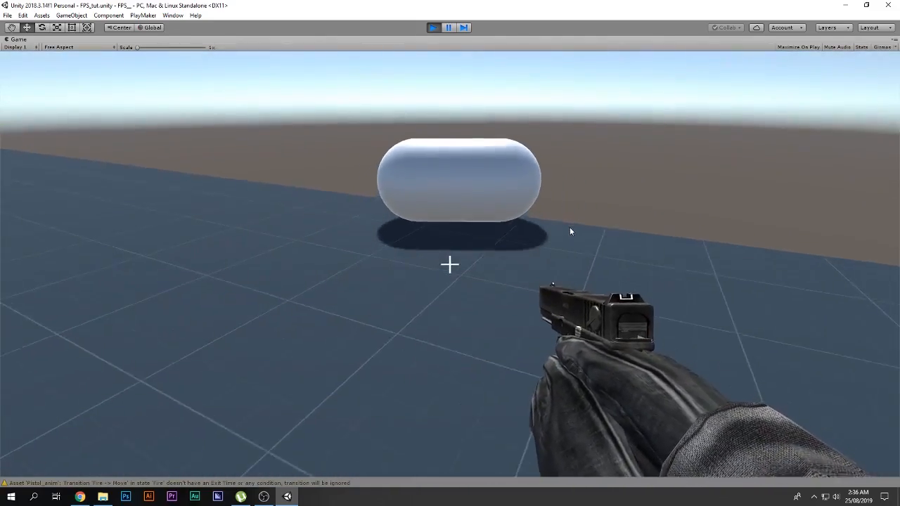
key(w)
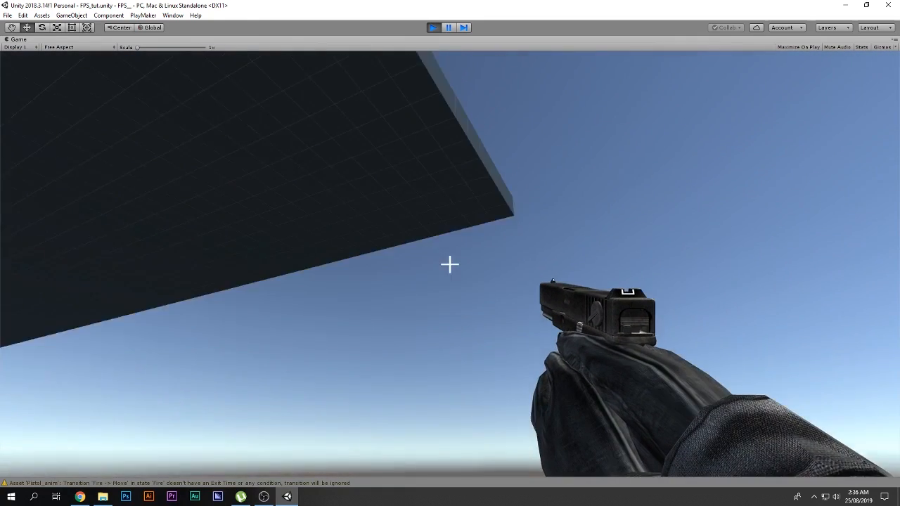
key(ctrl+p)
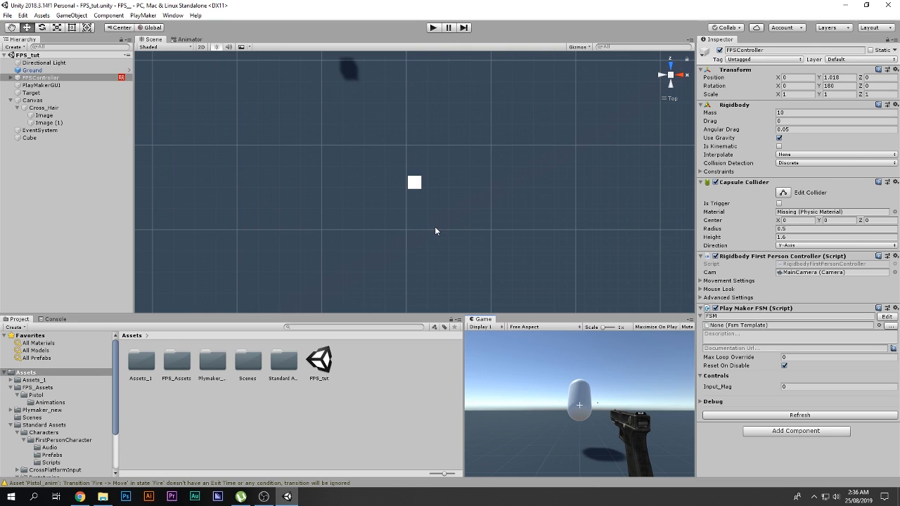
Turn the Scene view to face the capsule from the back and maximize the Game view for inspection.
click(670, 85)
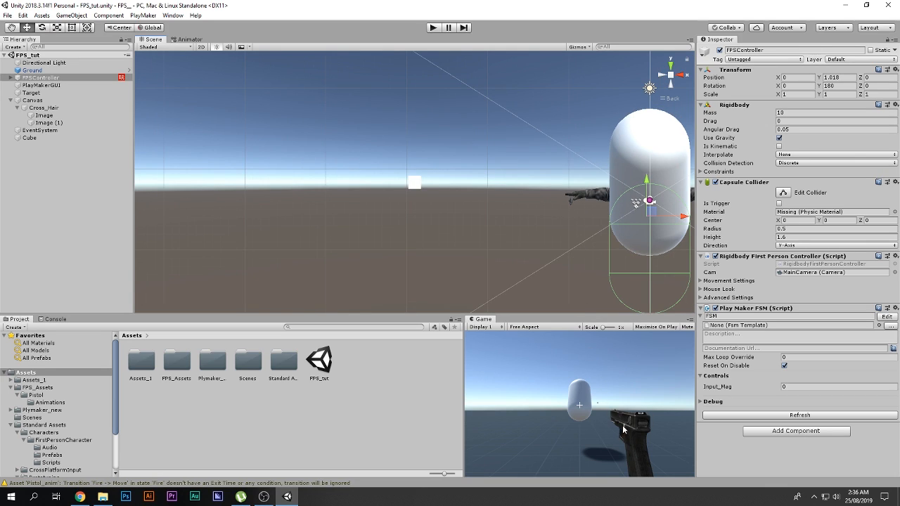
key(shift+space)
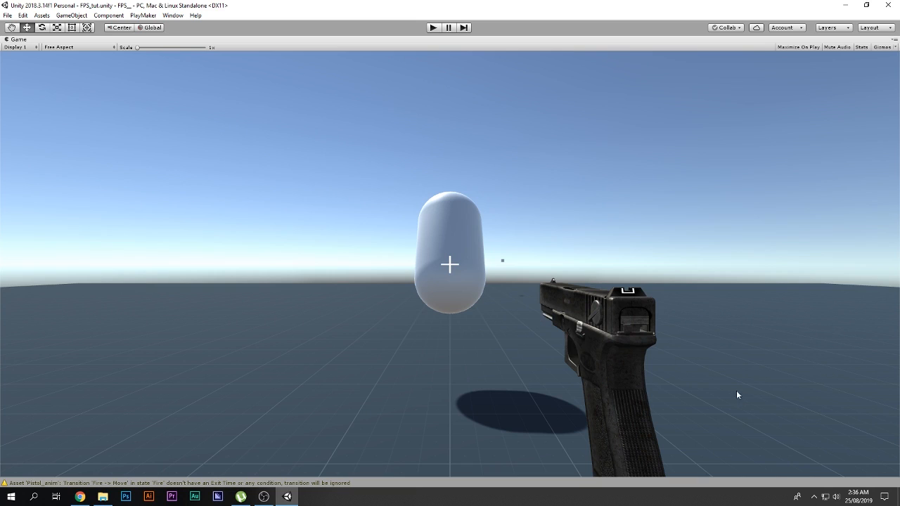